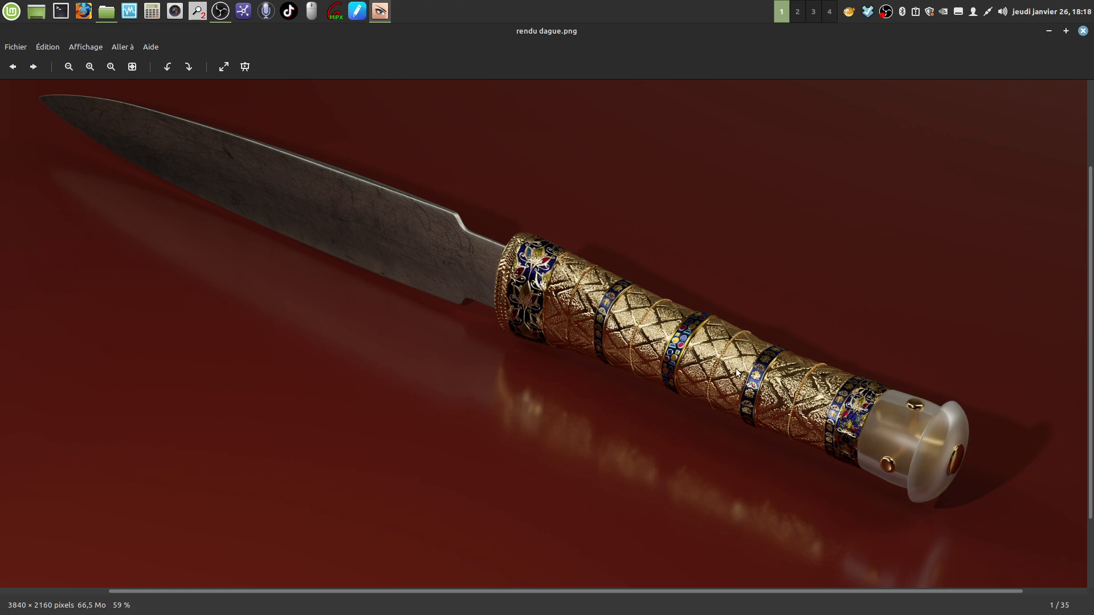
- Close the dagger render, look through the texture images in the textures dague folder, and close the file manager
left_click(1083, 31)
left_click(820, 324)
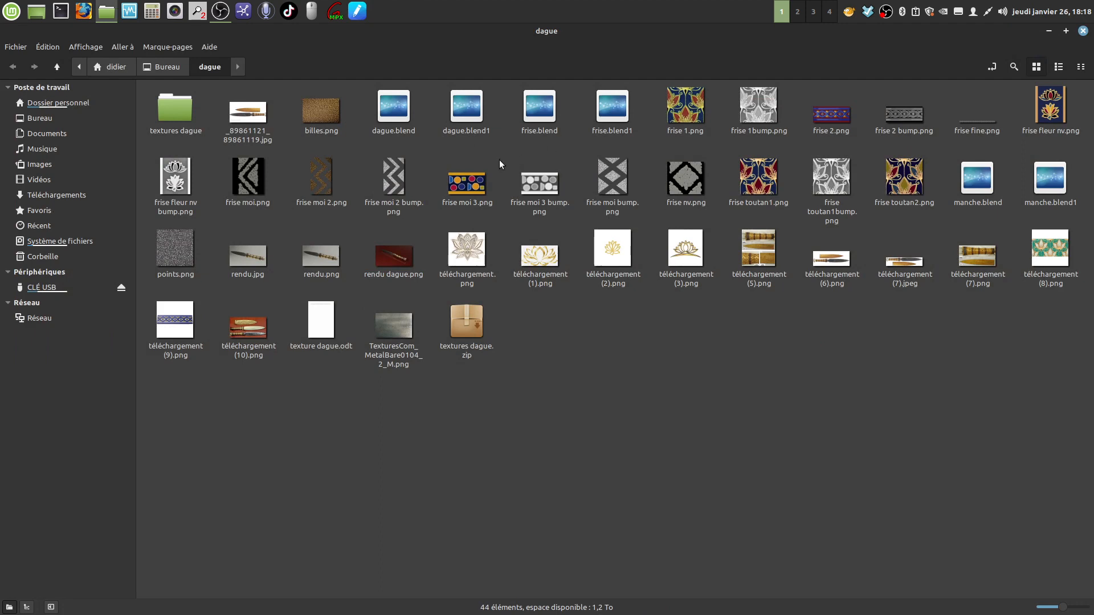
double_click(177, 104)
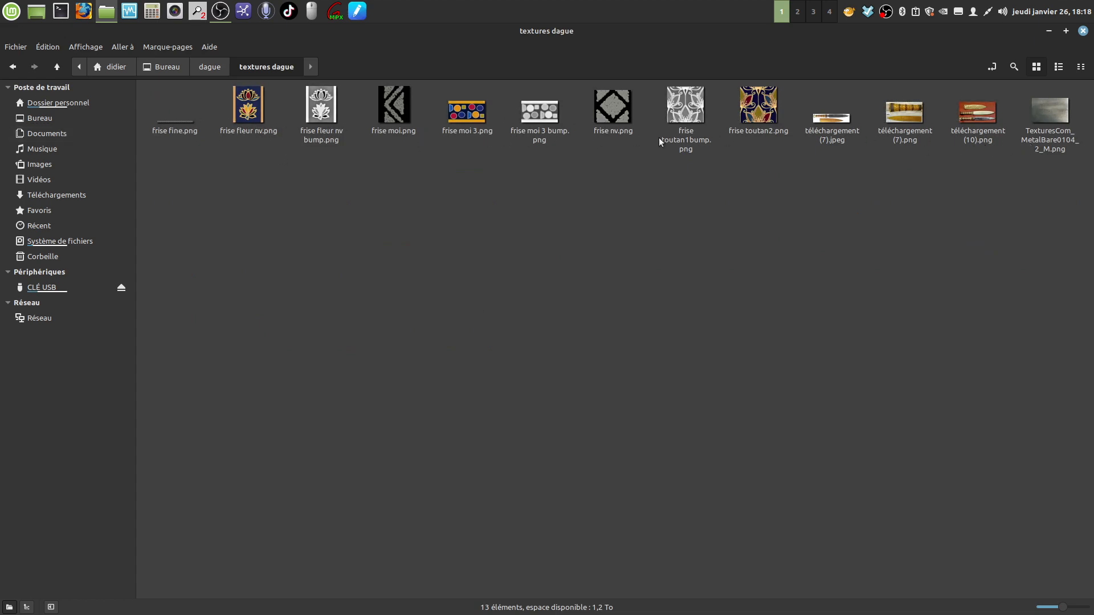
left_click(1082, 31)
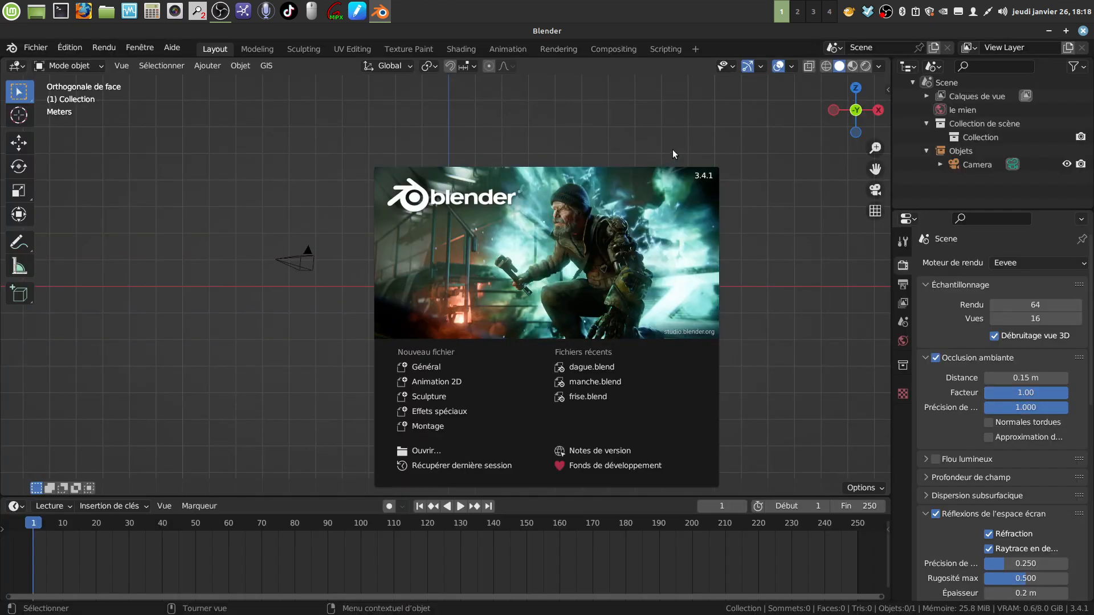
- Add the photo _89861121_89861119.jpg from the dague folder as a reference image aligned to the front view
left_click(675, 130)
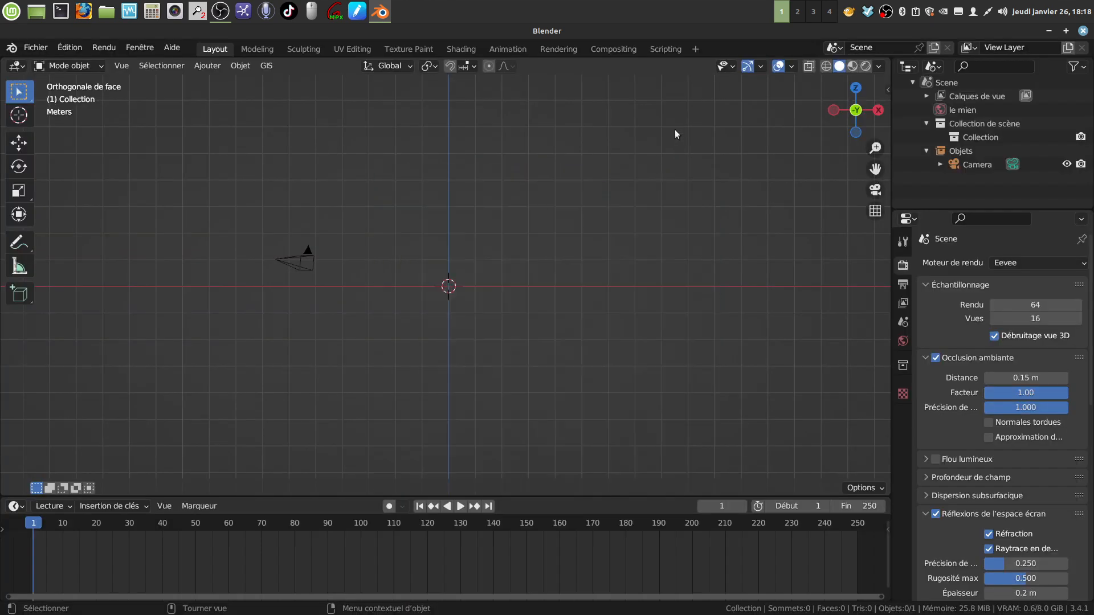
left_click(206, 66)
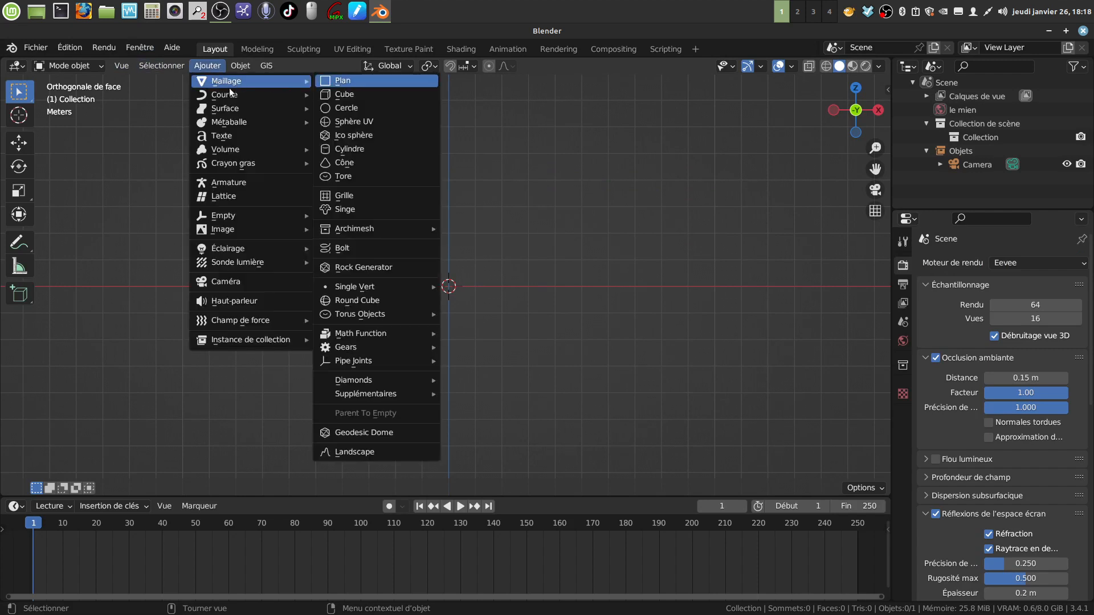
mouse_move(238, 220)
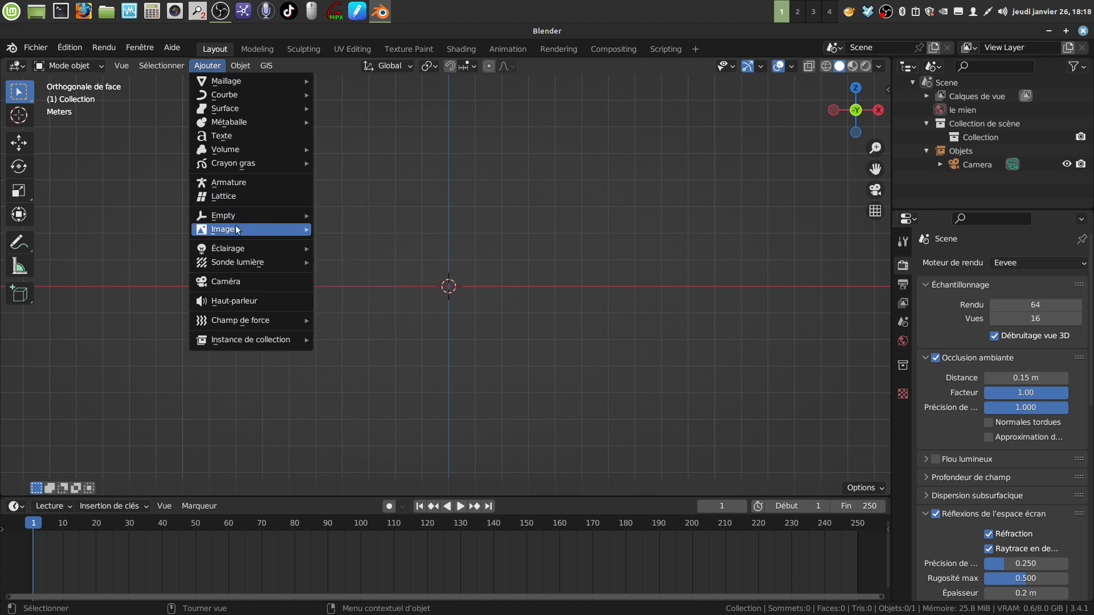
left_click(348, 229)
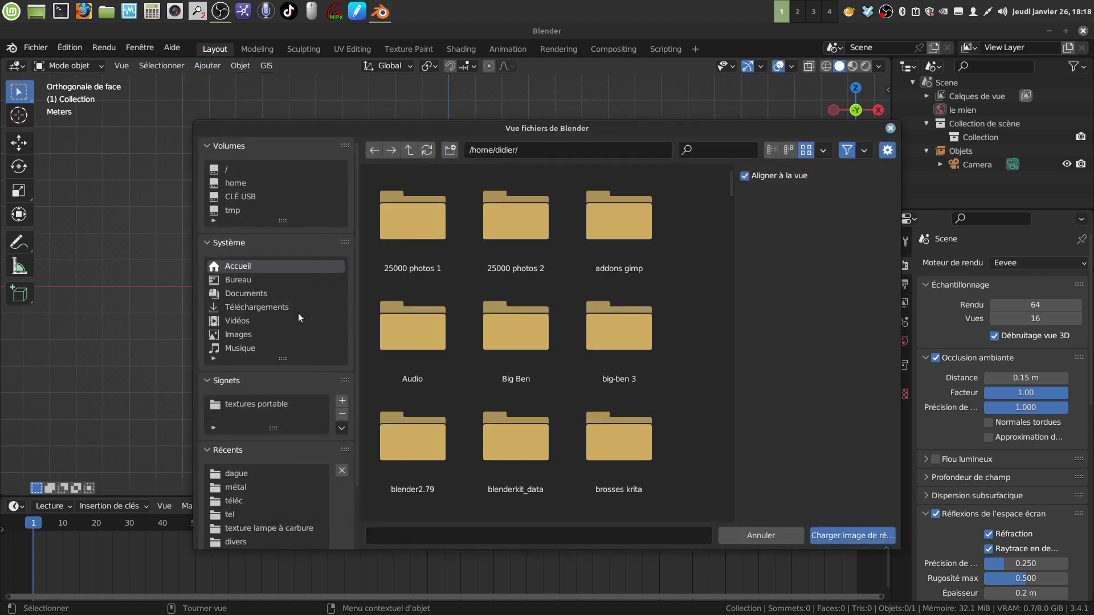
left_click(237, 473)
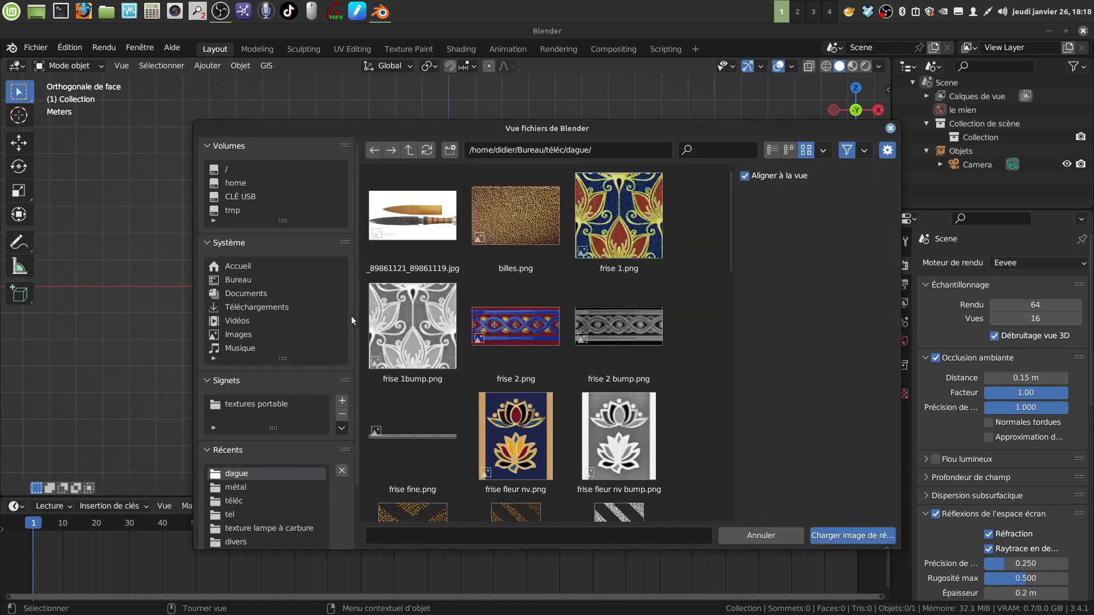
left_click(422, 224)
scroll(476, 282, "down", 2)
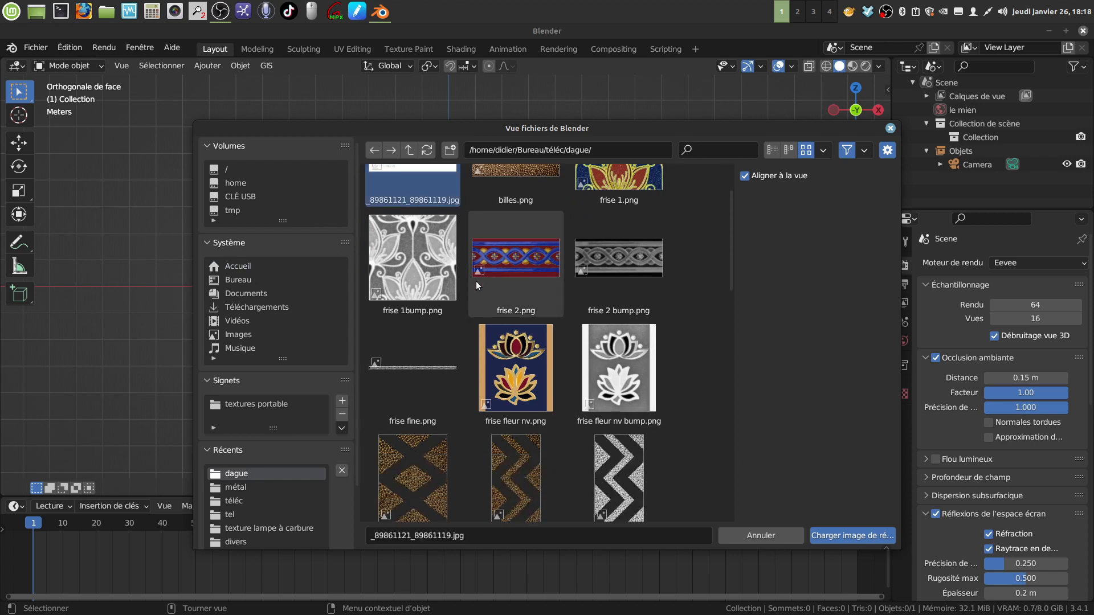
scroll(476, 281, "up", 2)
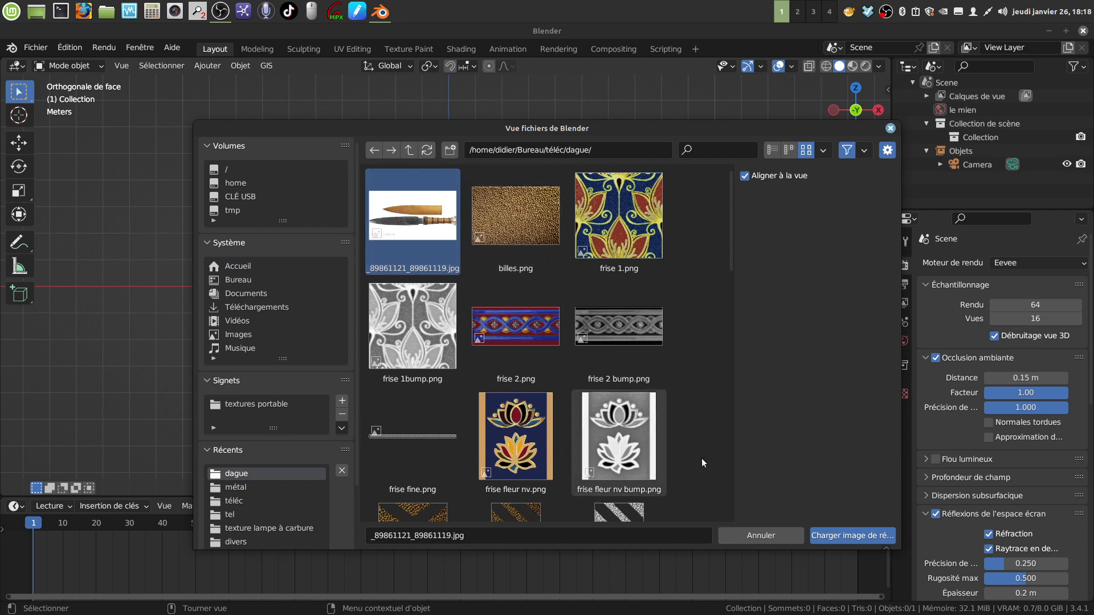
left_click(829, 534)
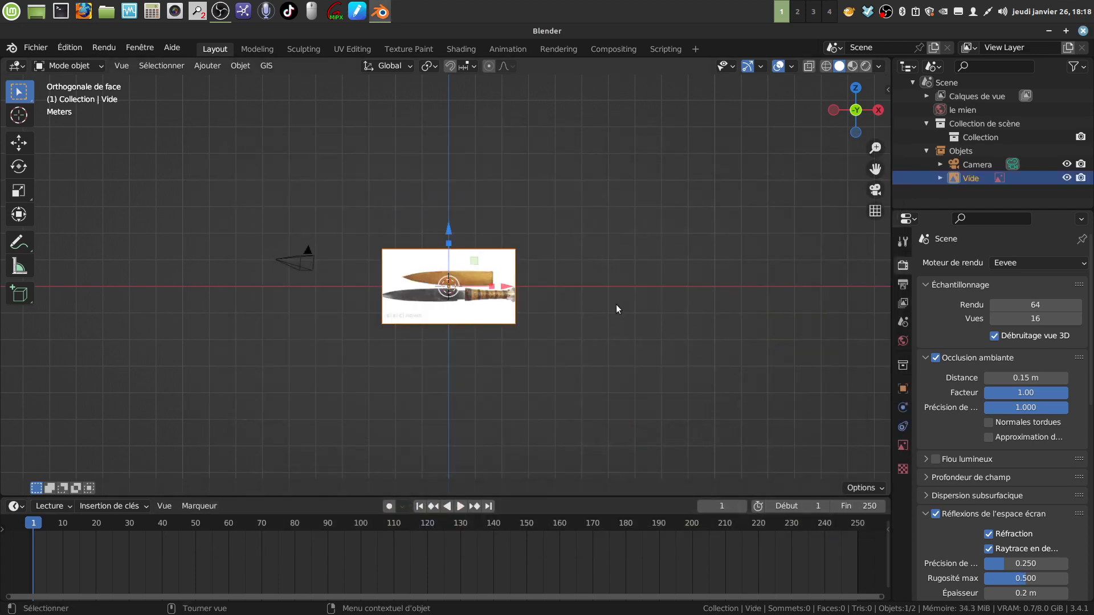
- Scale the dagger reference image up uniformly to about 2.7 times its size
scroll(616, 309, "up", 5)
scroll(618, 311, "down", 4)
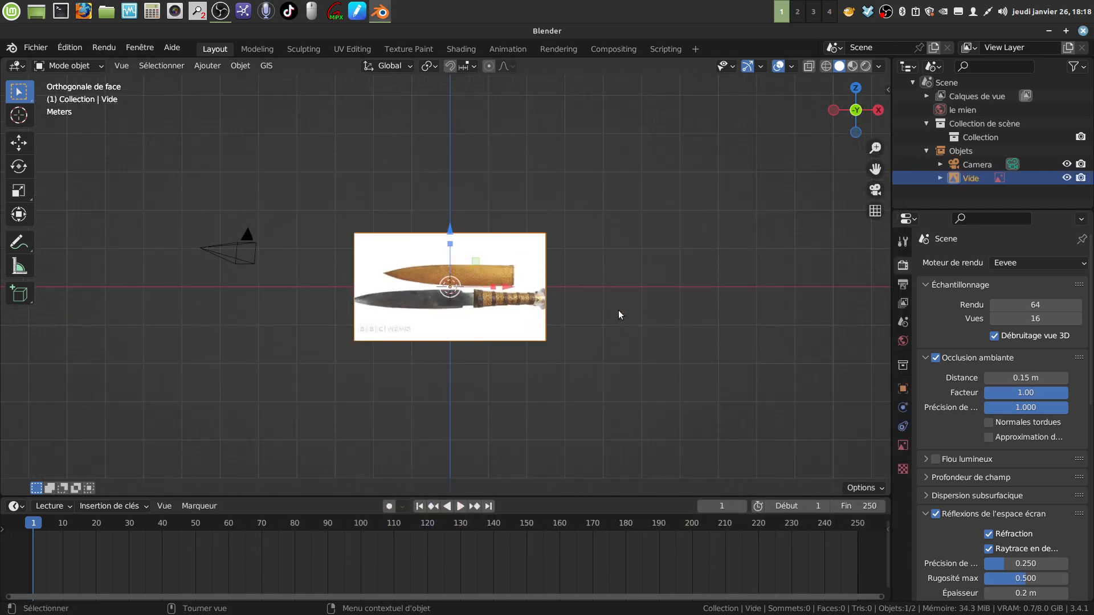
key("s")
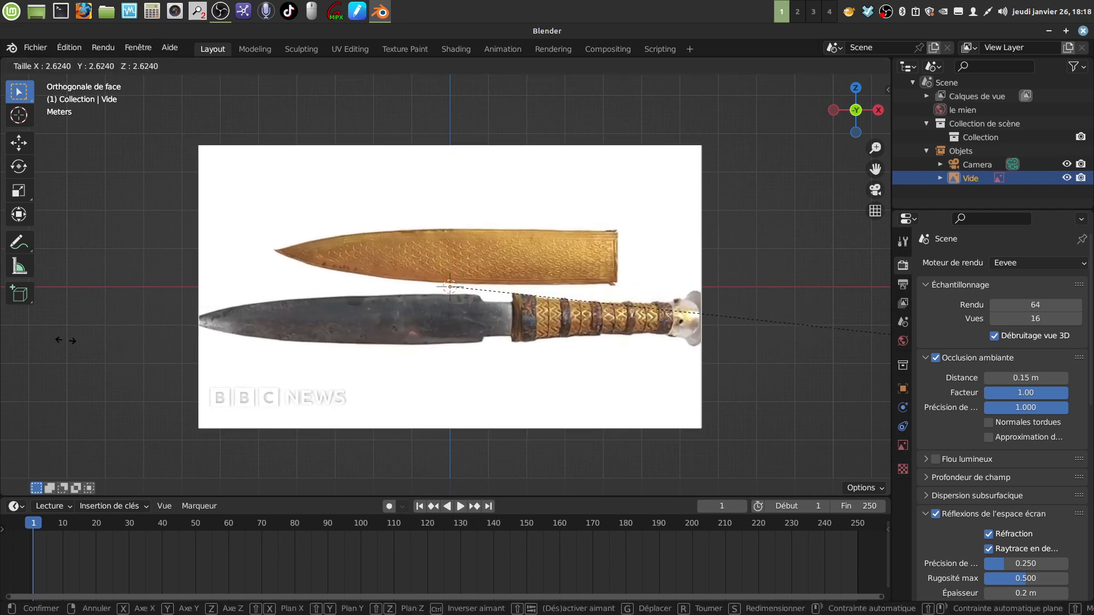
left_click(66, 340)
- Move the reference image back along the Y axis, a little over 2 m behind the origin, and return to the front view
middle_click_drag(434, 254, 269, 263)
key("g")
key("y")
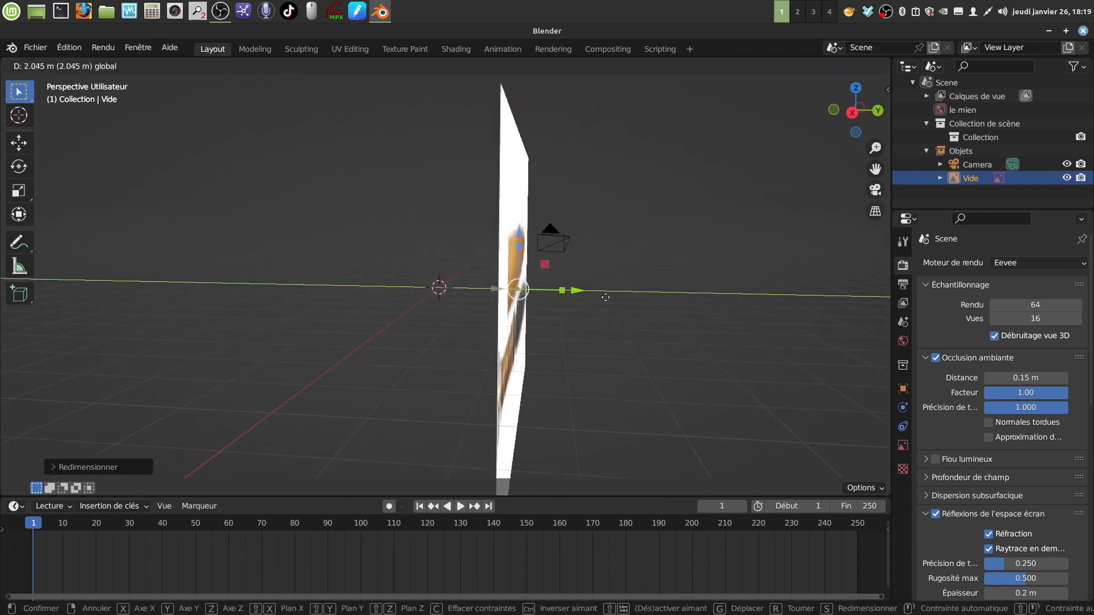
left_click(643, 301)
key("KP_1")
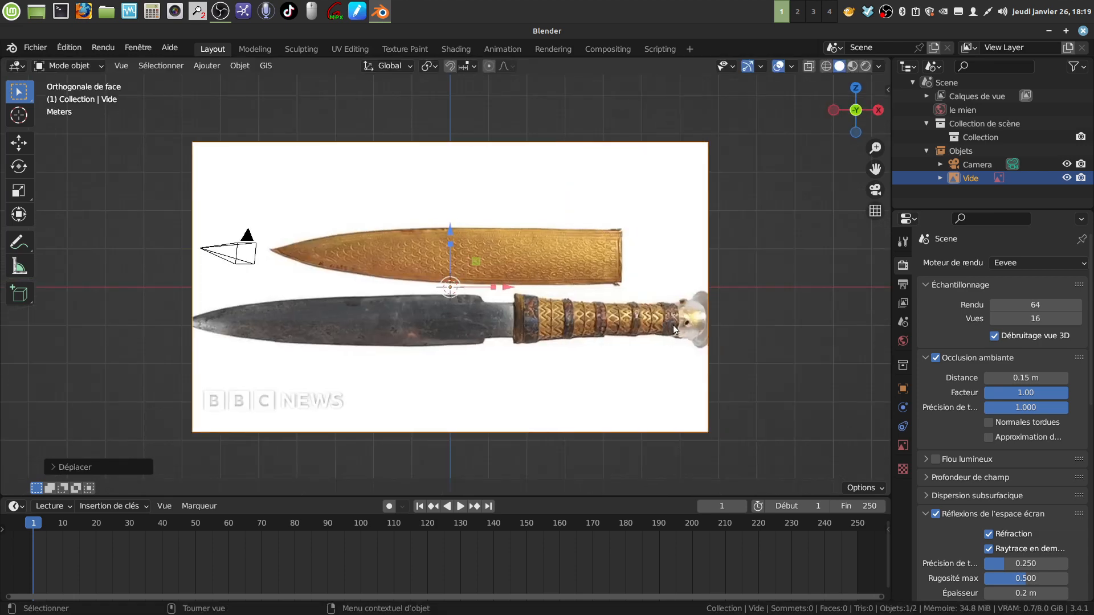
- Enable opacity for the reference image and lower it to 0.357
middle_click_drag(672, 325, 603, 289, "shift")
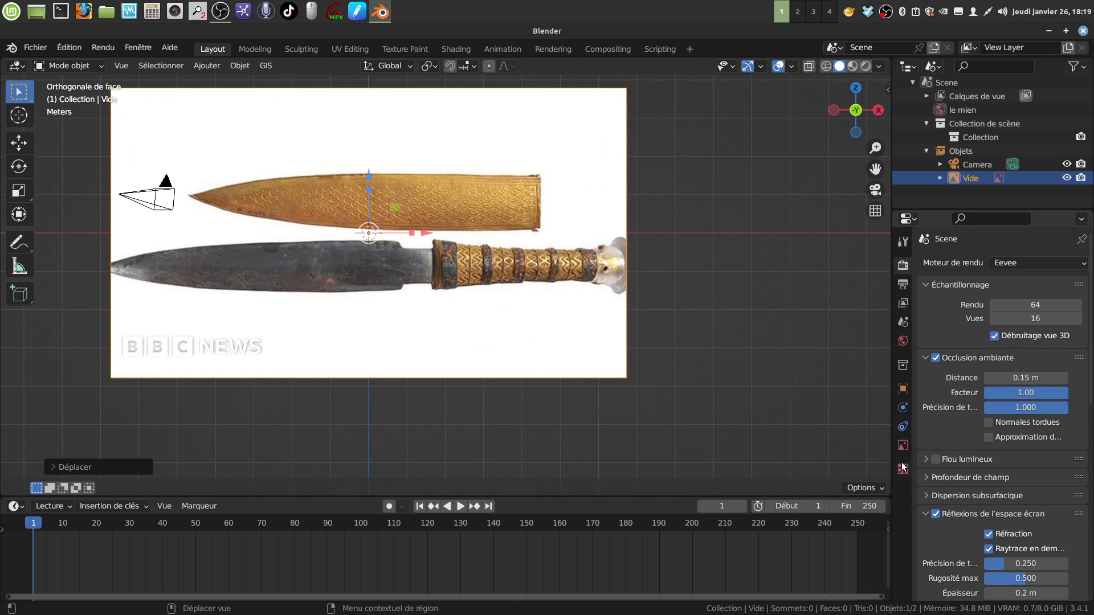
left_click(902, 445)
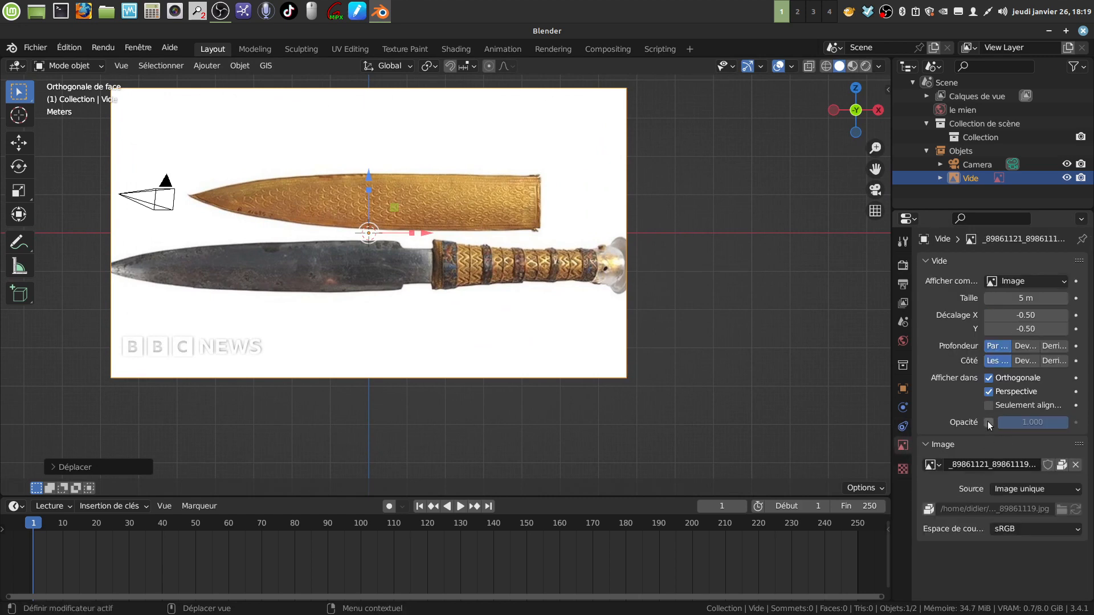
left_click(988, 422)
left_click_drag(1041, 422, 994, 421)
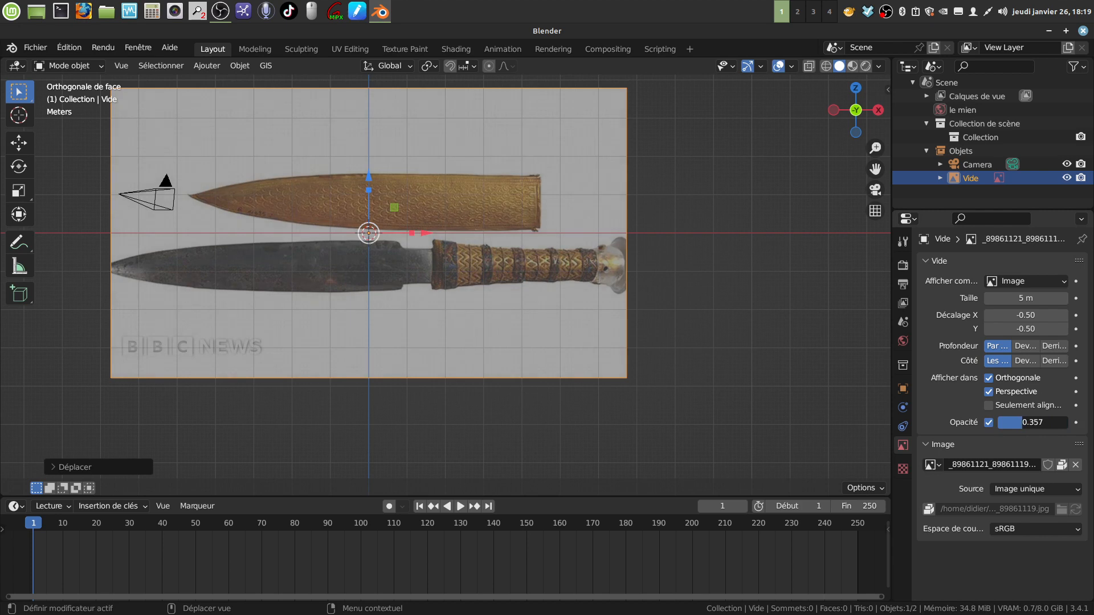
- Add a mesh circle at the origin and set its vertex count to 18
scroll(678, 303, "up", 2)
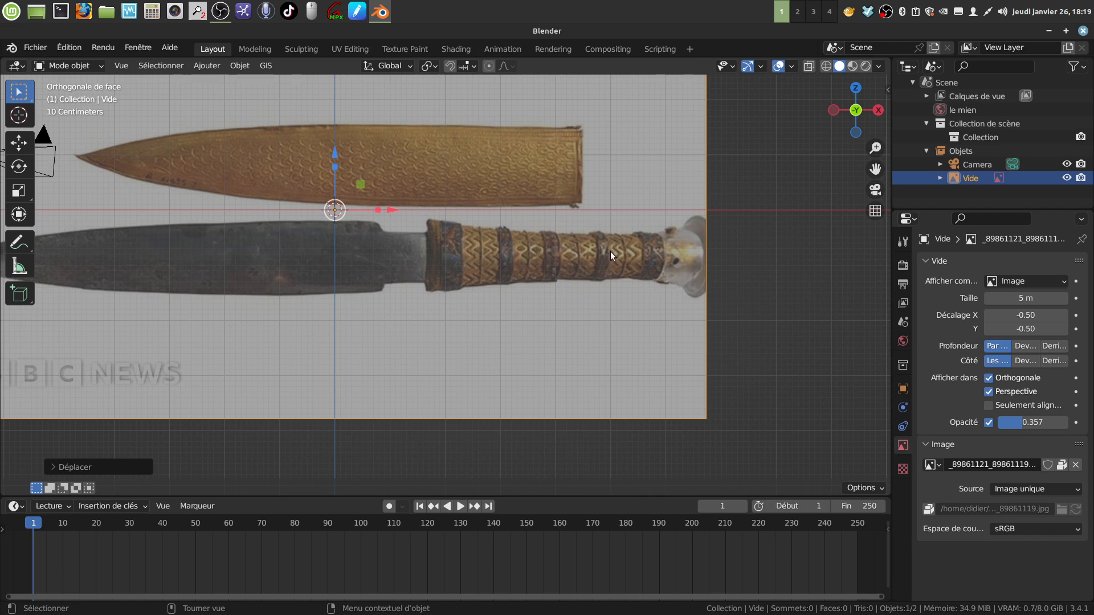
scroll(548, 252, "down", 1)
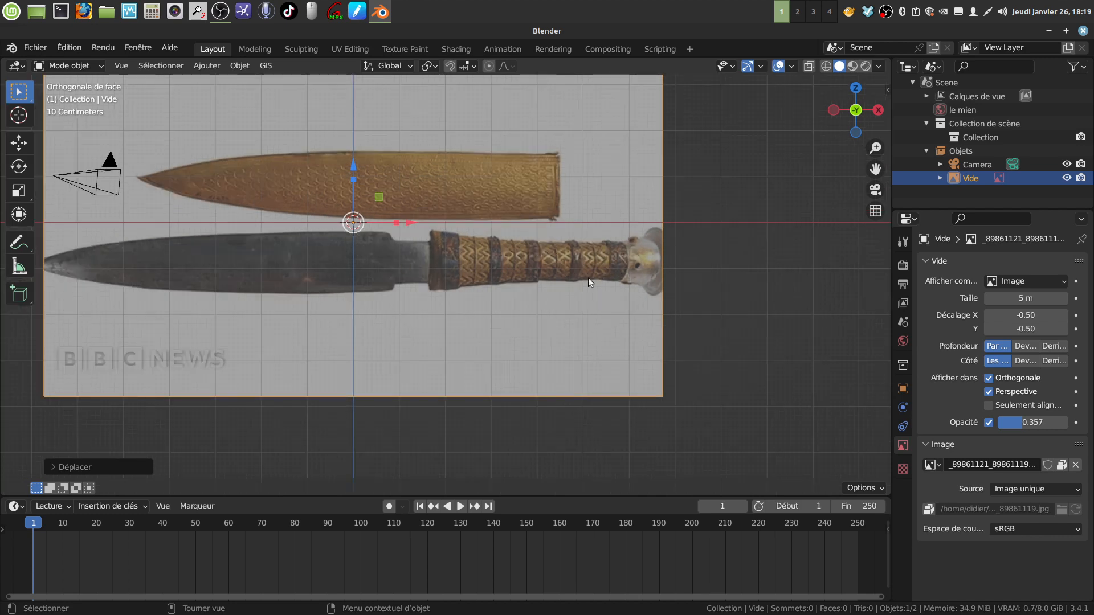
scroll(589, 287, "up", 1)
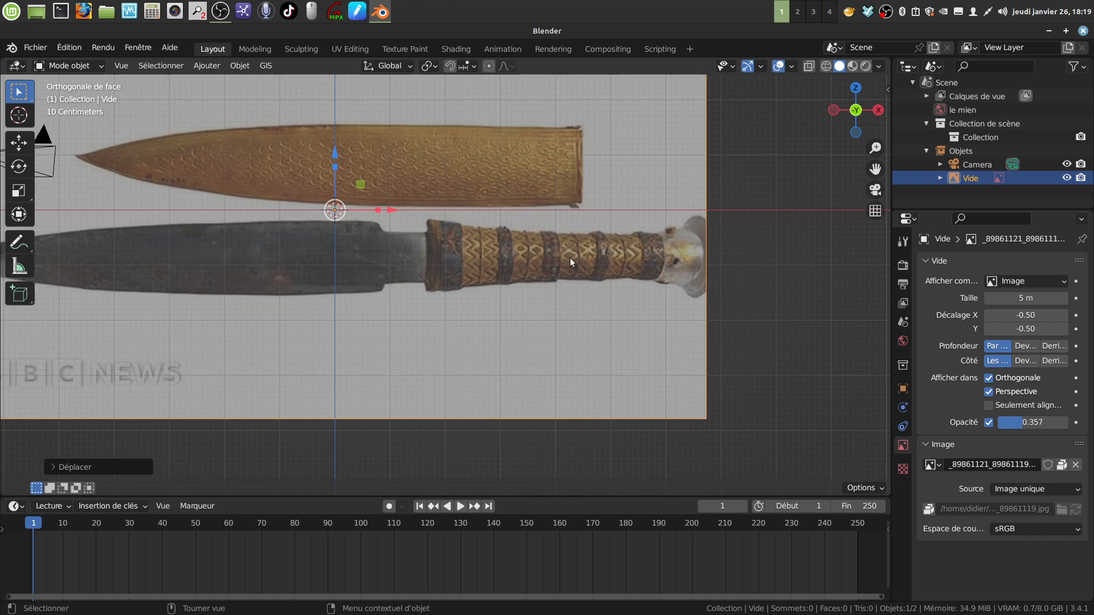
scroll(566, 255, "up", 2)
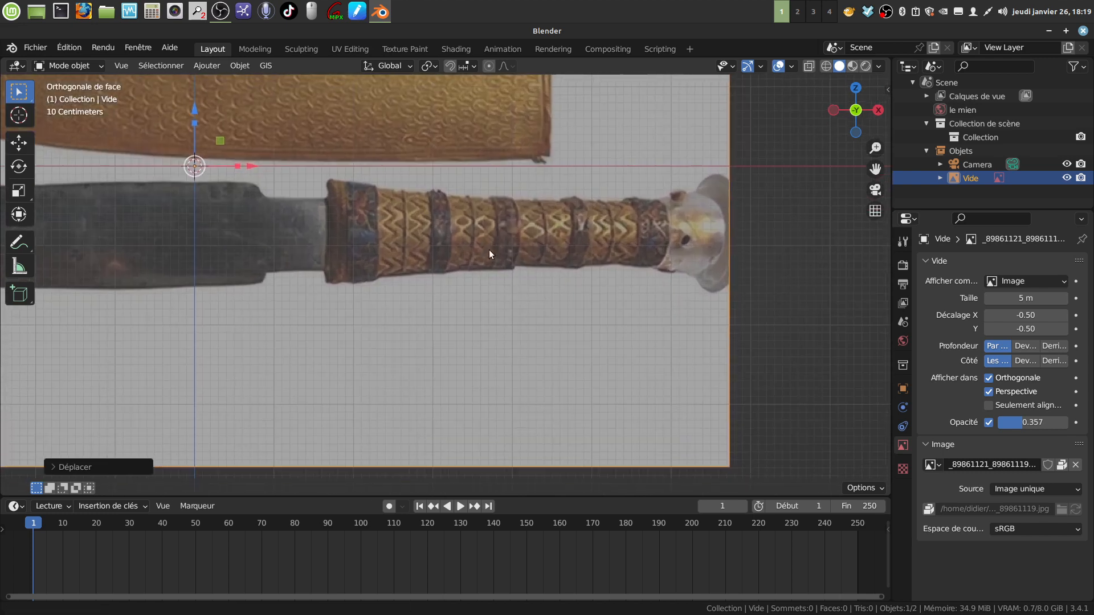
scroll(489, 254, "down", 2)
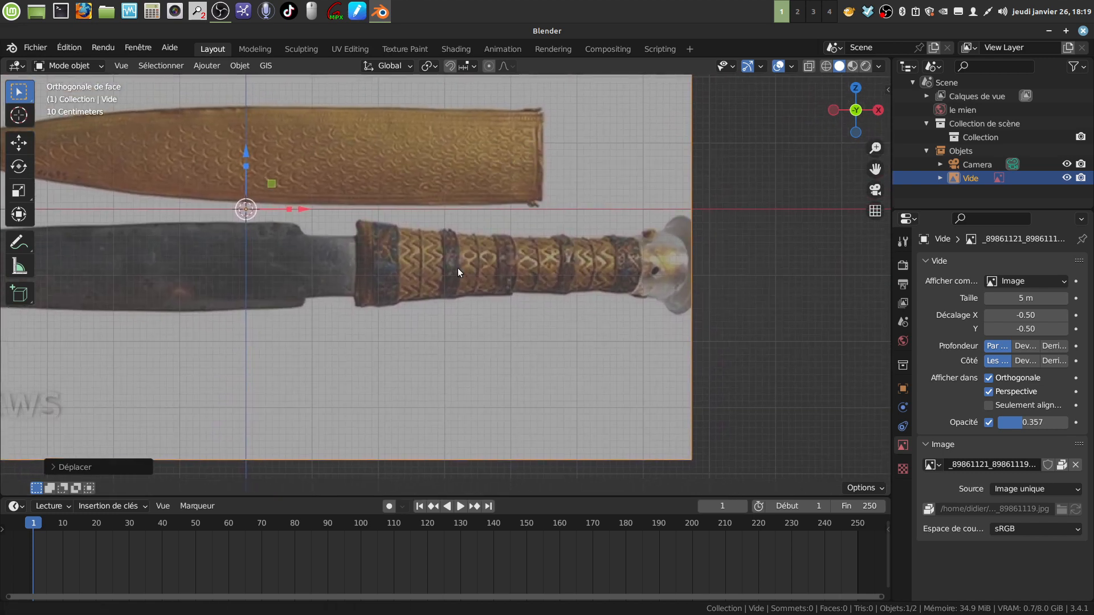
middle_click_drag(453, 261, 486, 257, "shift")
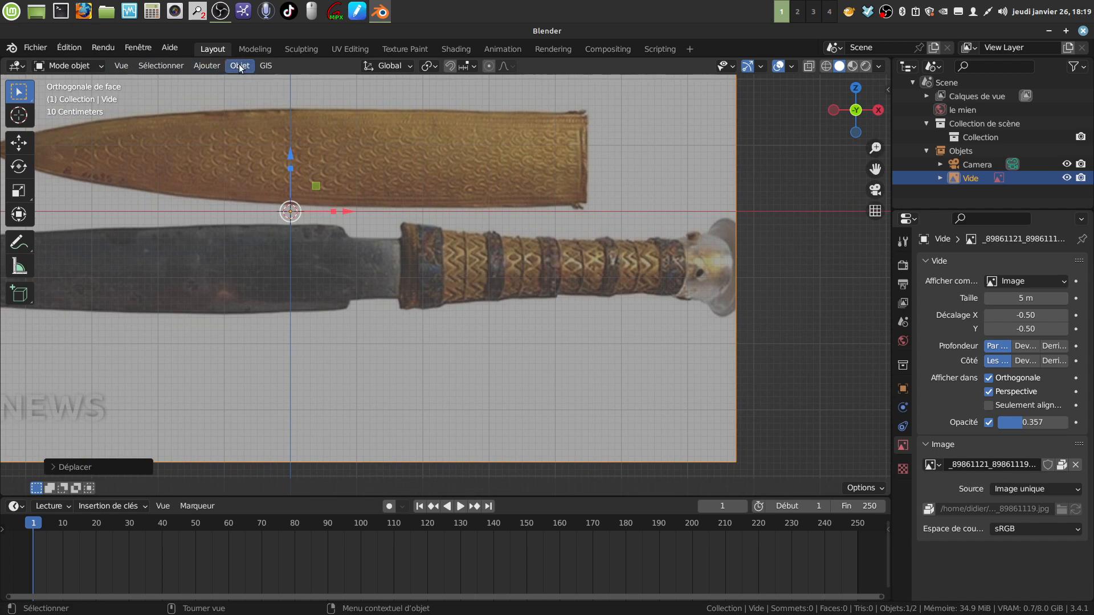
left_click(210, 66)
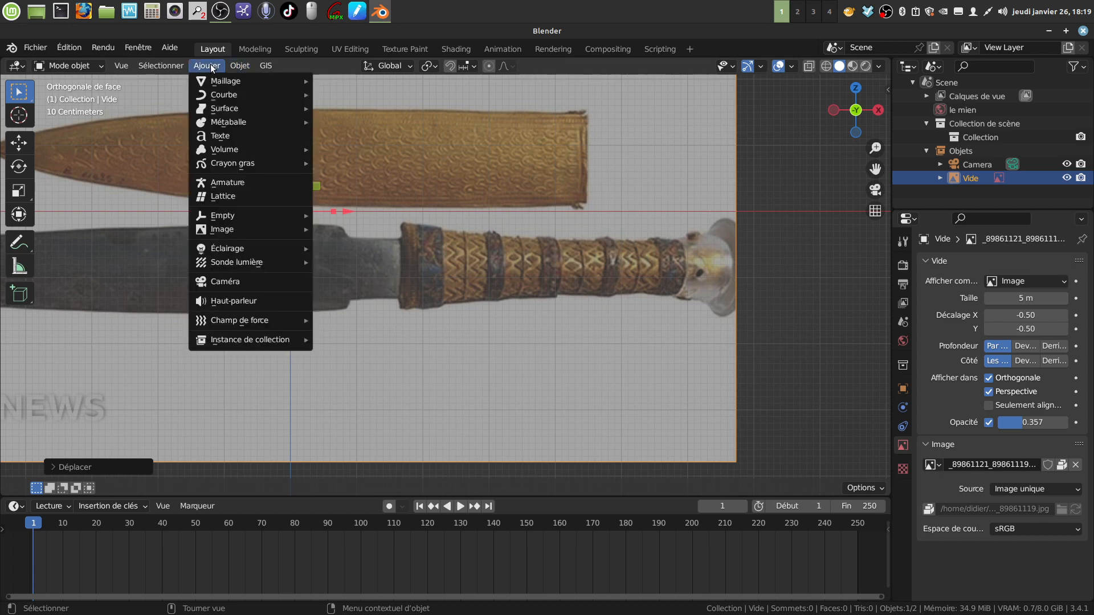
mouse_move(220, 85)
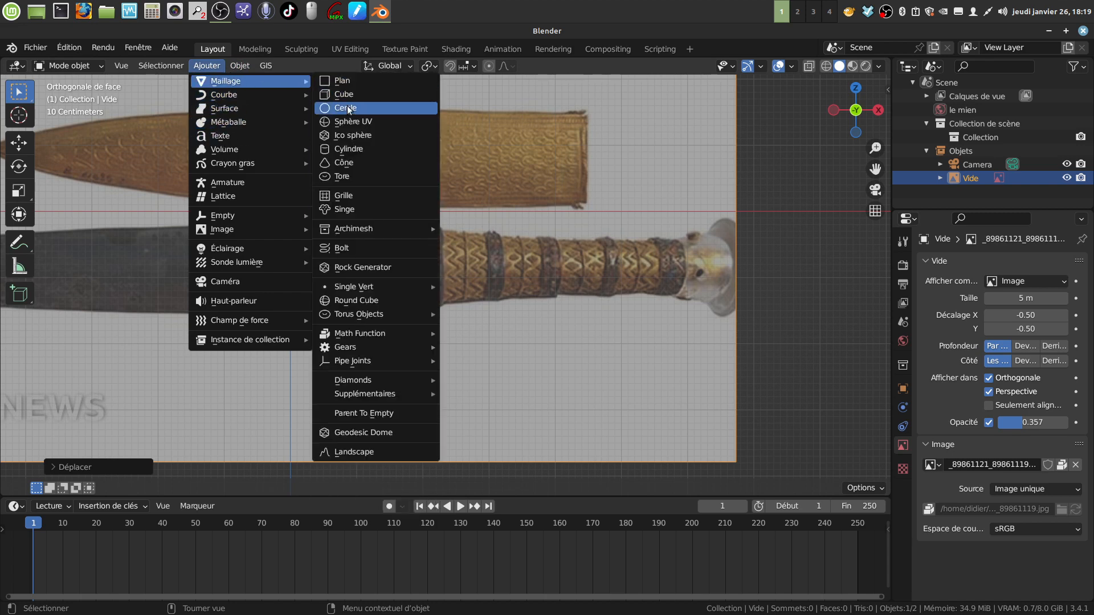
left_click(349, 108)
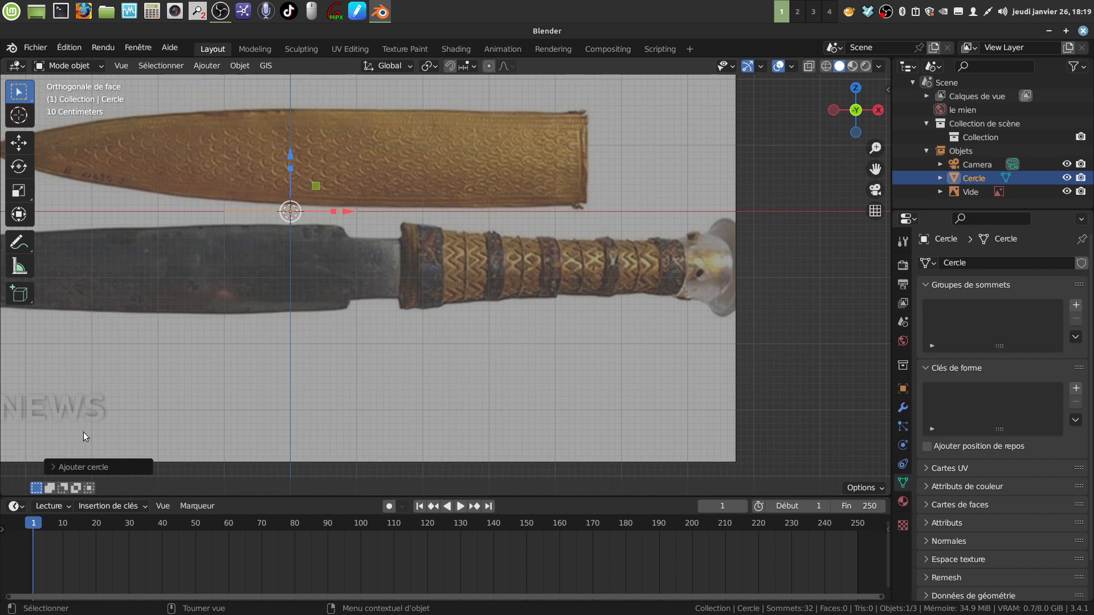
left_click(50, 469)
left_click(183, 322)
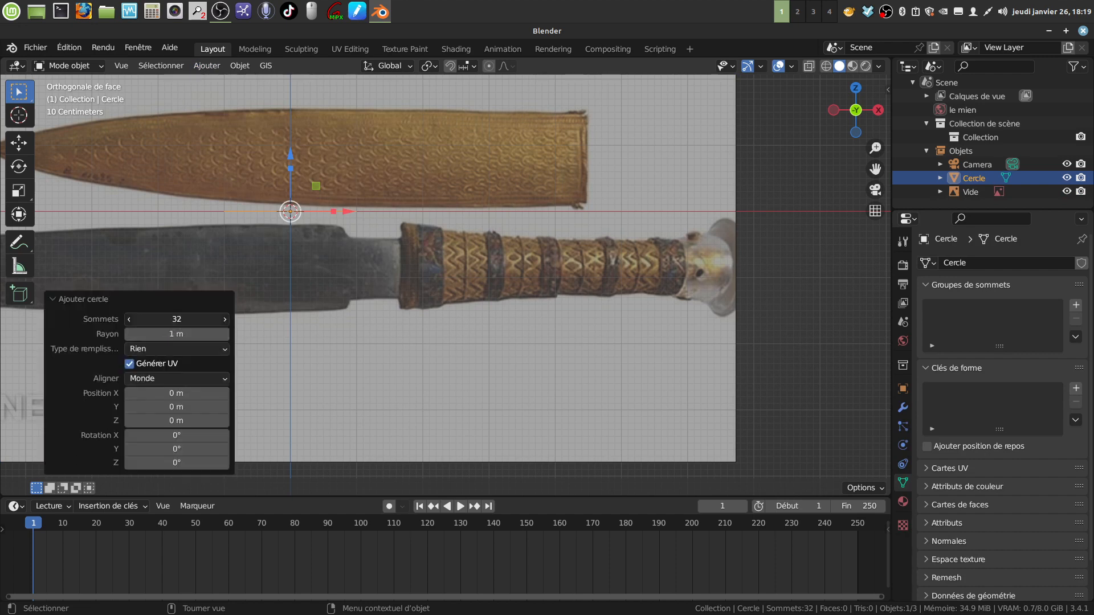
key("BackSpace")
type("18")
key("Return")
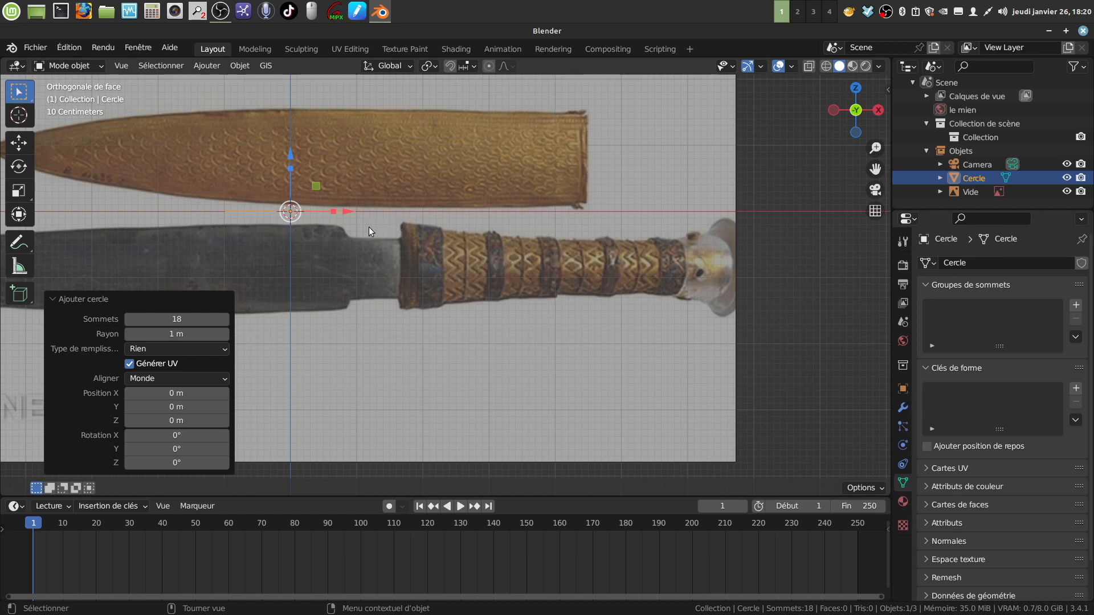
- In Edit Mode, rotate all of the circle's vertices 90° around the Y axis
key("Tab")
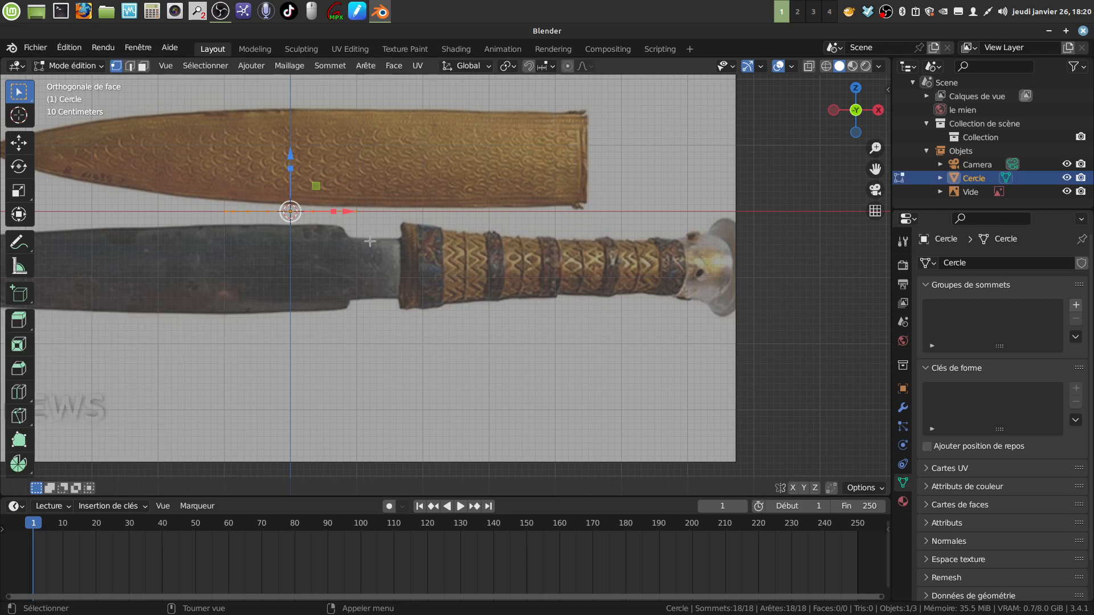
key("r")
type("y")
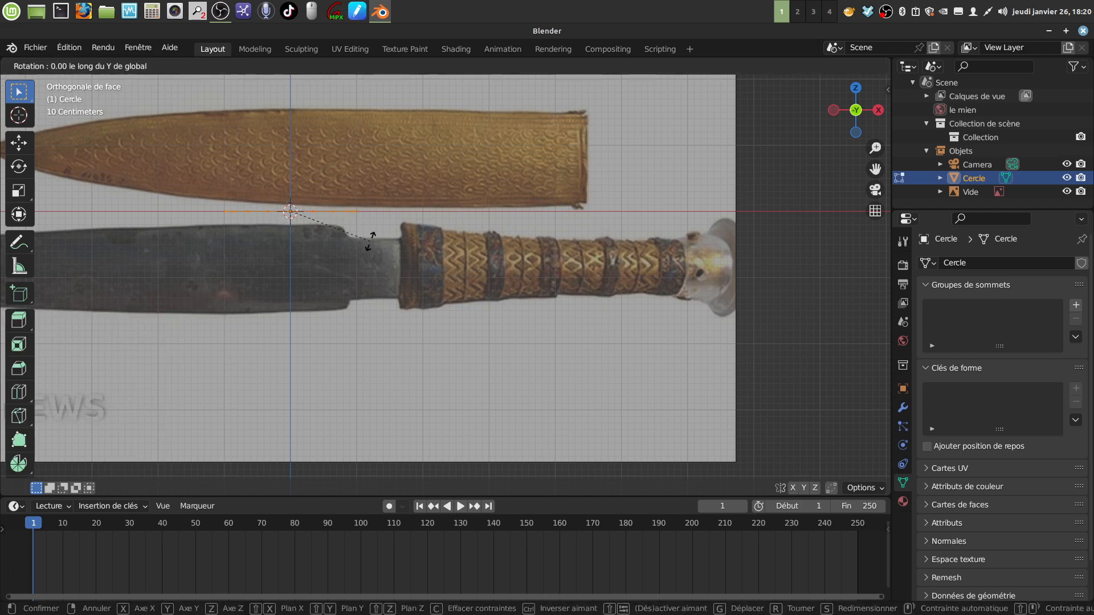
type("90")
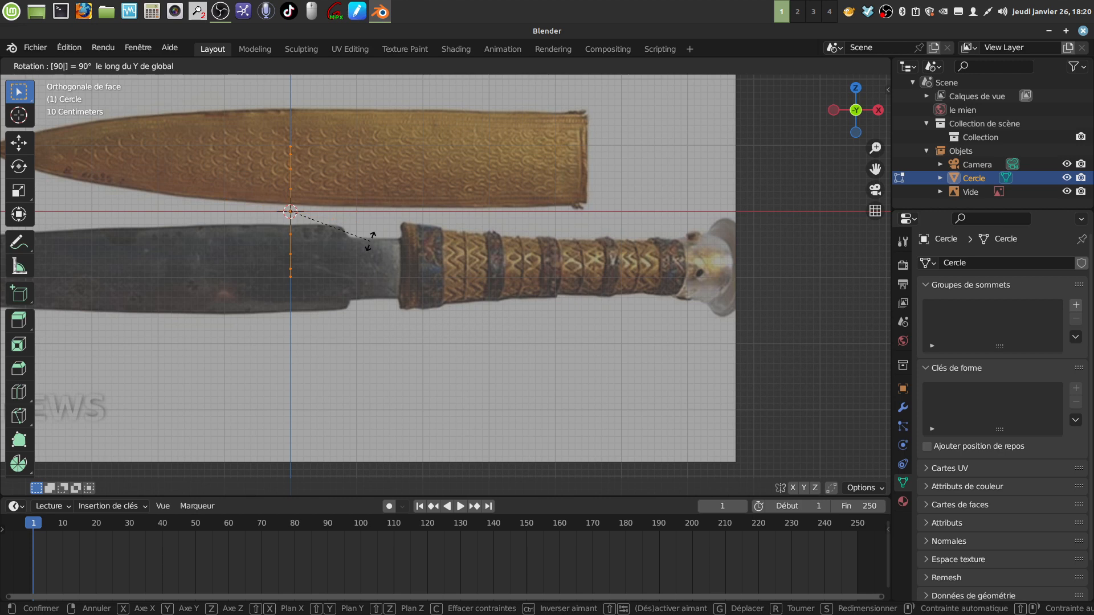
key("Return")
- Move the circle about 1.71 m in X and -0.88 m in Z onto the blade-side end of the handle
scroll(403, 266, "up", 1)
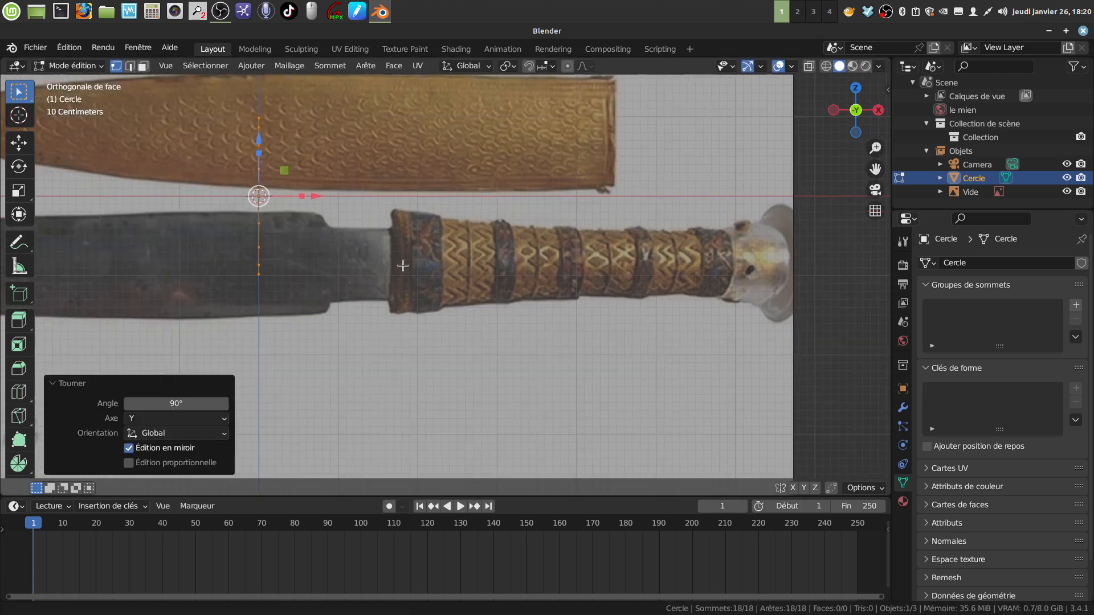
middle_click_drag(403, 265, 392, 248, "shift")
key("g")
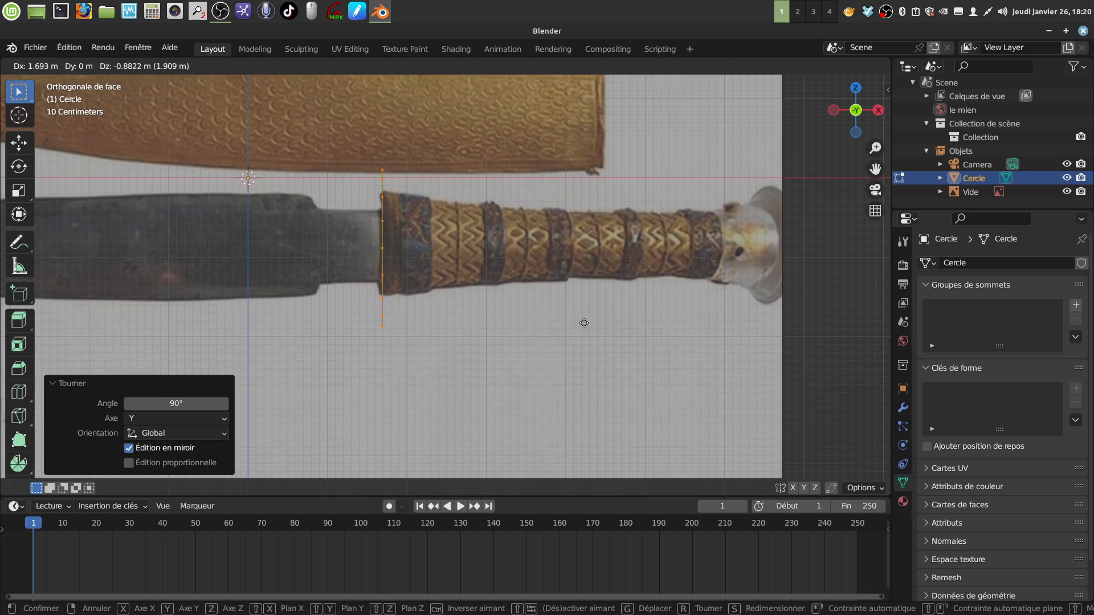
left_click(585, 323)
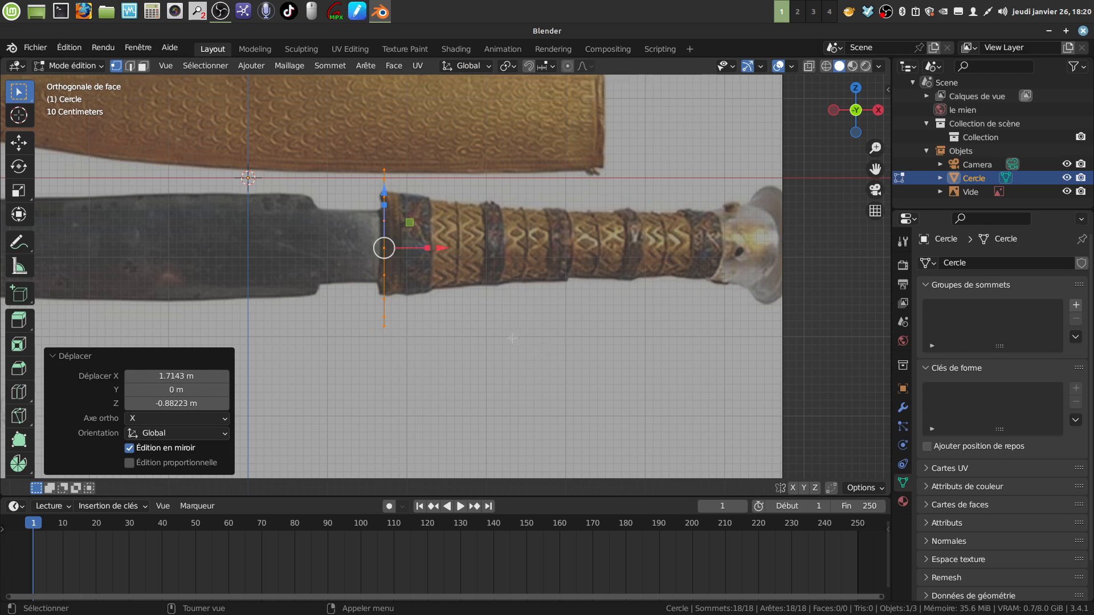
- Scale the circle to about 0.64 and raise it about 0.05 m in Z to match the handle's blade-side end
key("s")
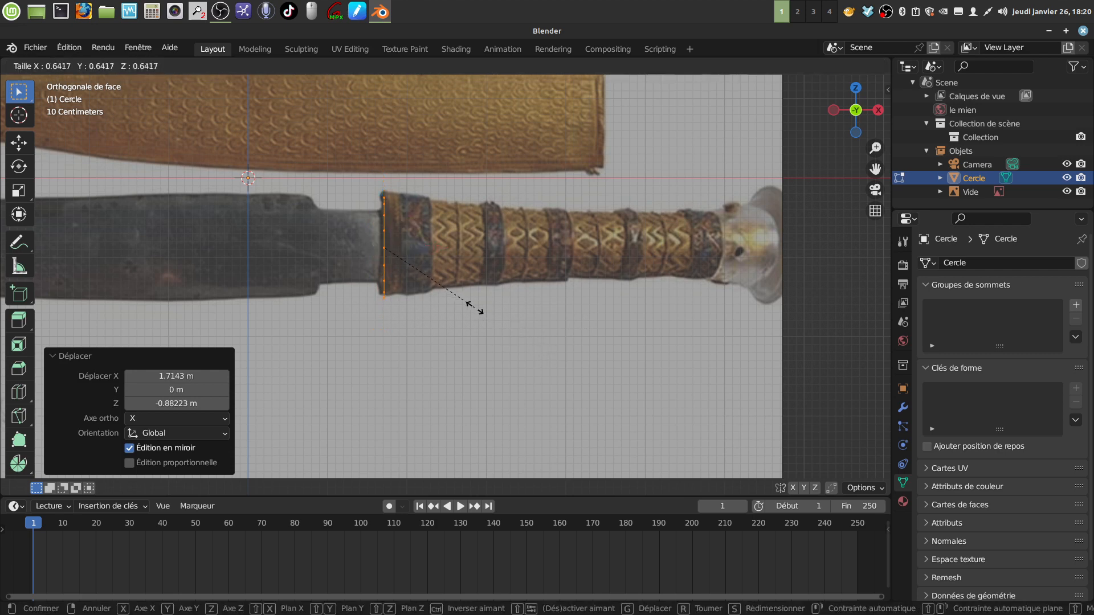
left_click(474, 307)
left_click_drag(384, 194, 382, 189)
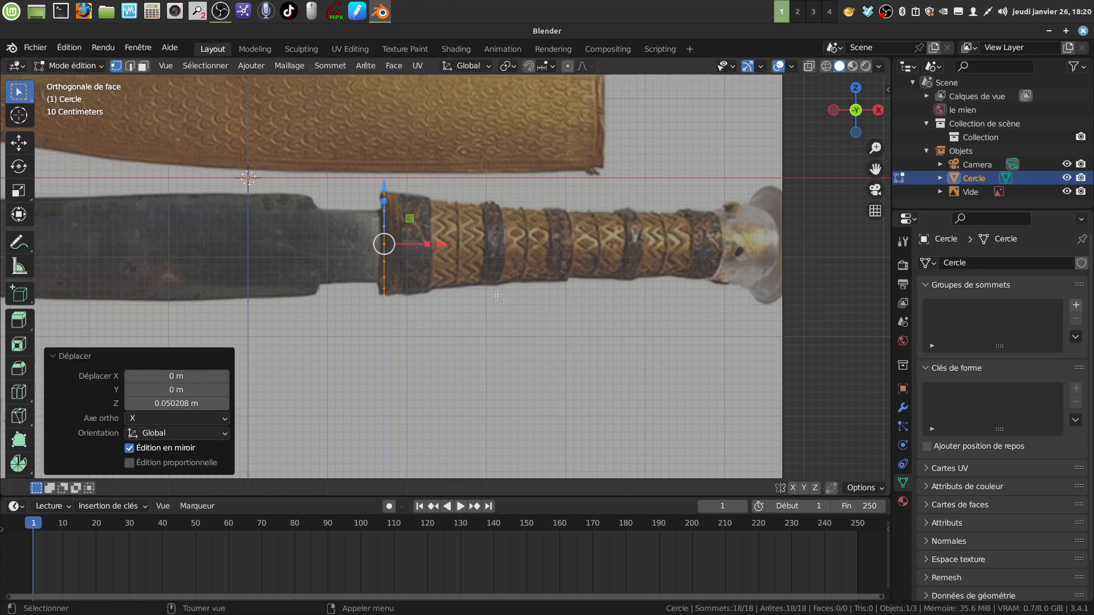
- Extrude the circle about 0.19 m along X to form the first short section of the handle's collar
scroll(473, 380, "up", 2)
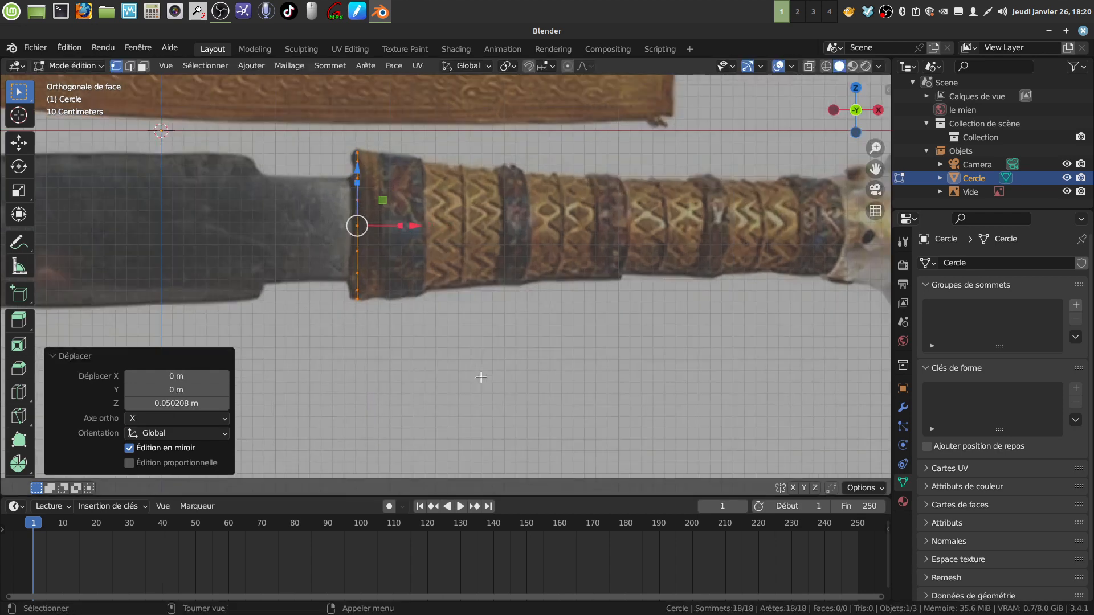
scroll(444, 285, "down", 1)
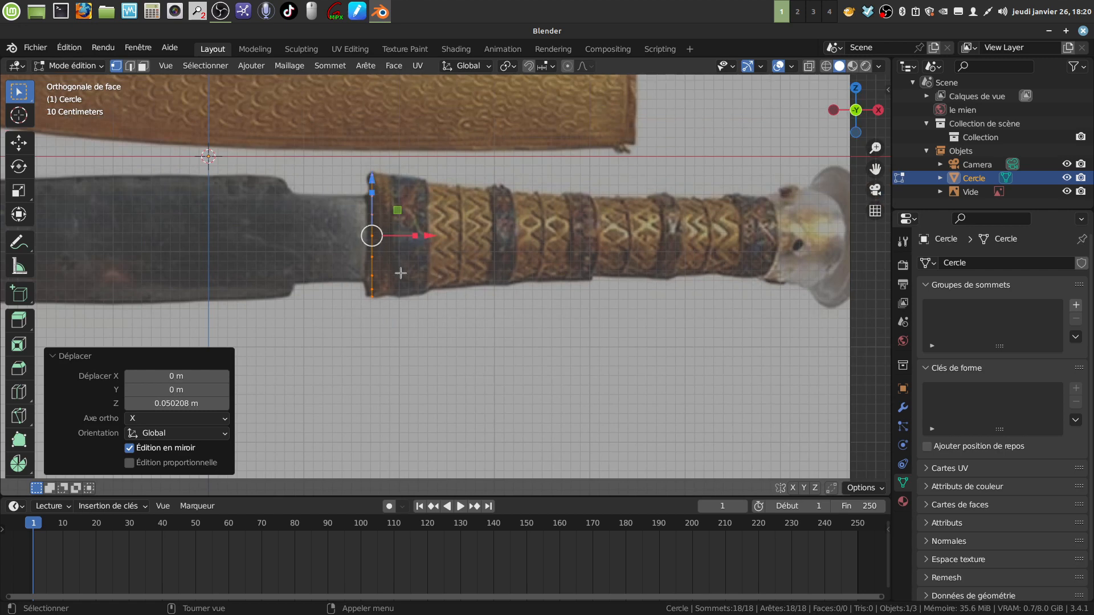
key("e")
right_click(424, 273)
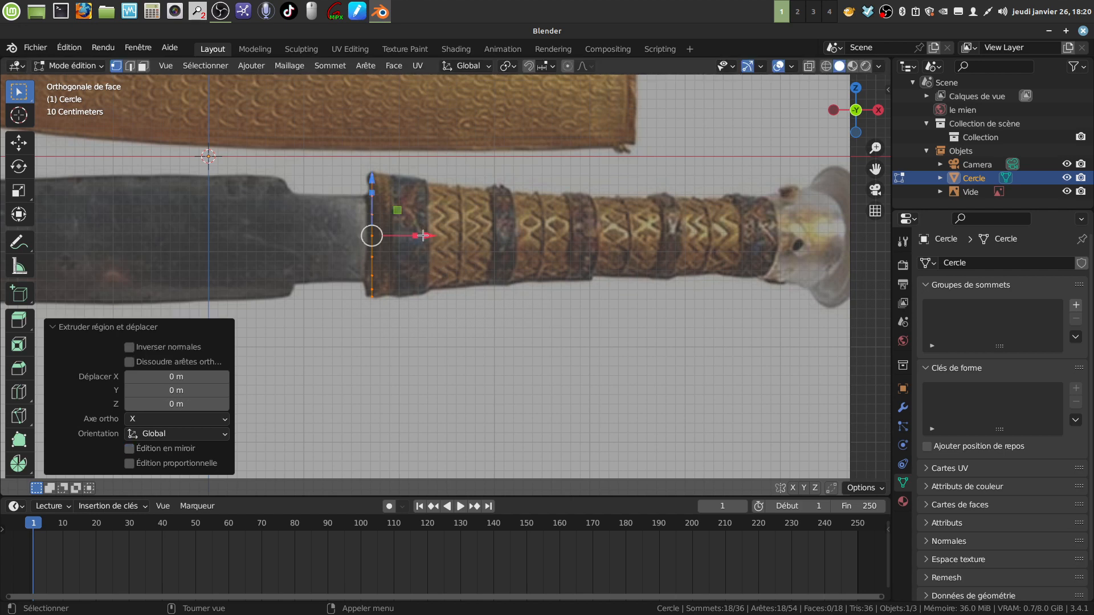
left_click_drag(423, 235, 438, 272)
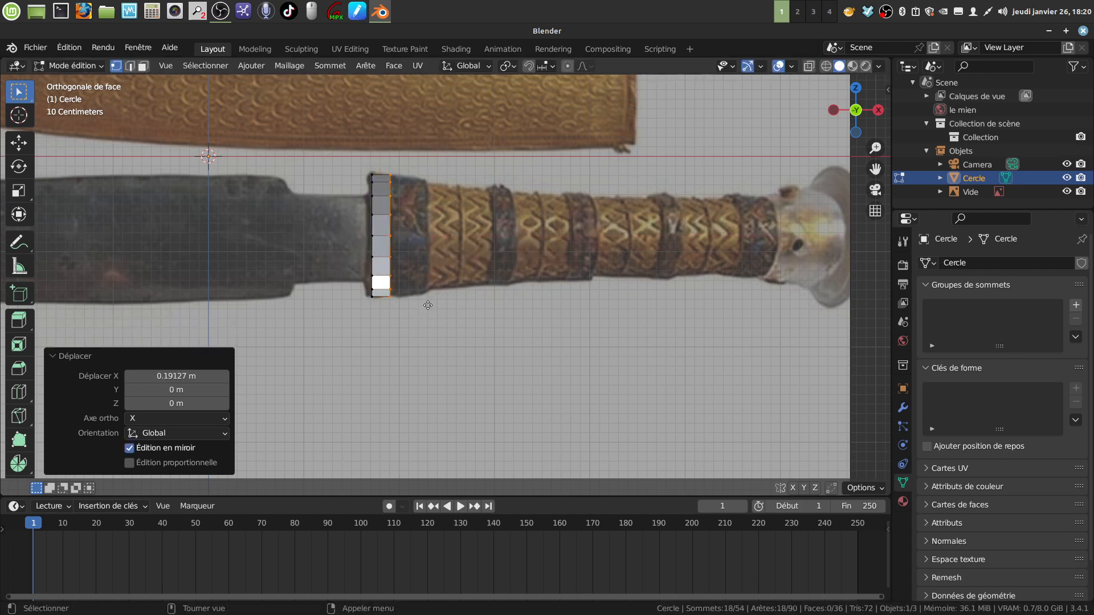
- Extrude the end ring about 0.39 m along X to the collar's edge and scale it to about 0.896
key("e")
right_click(431, 251)
key("g")
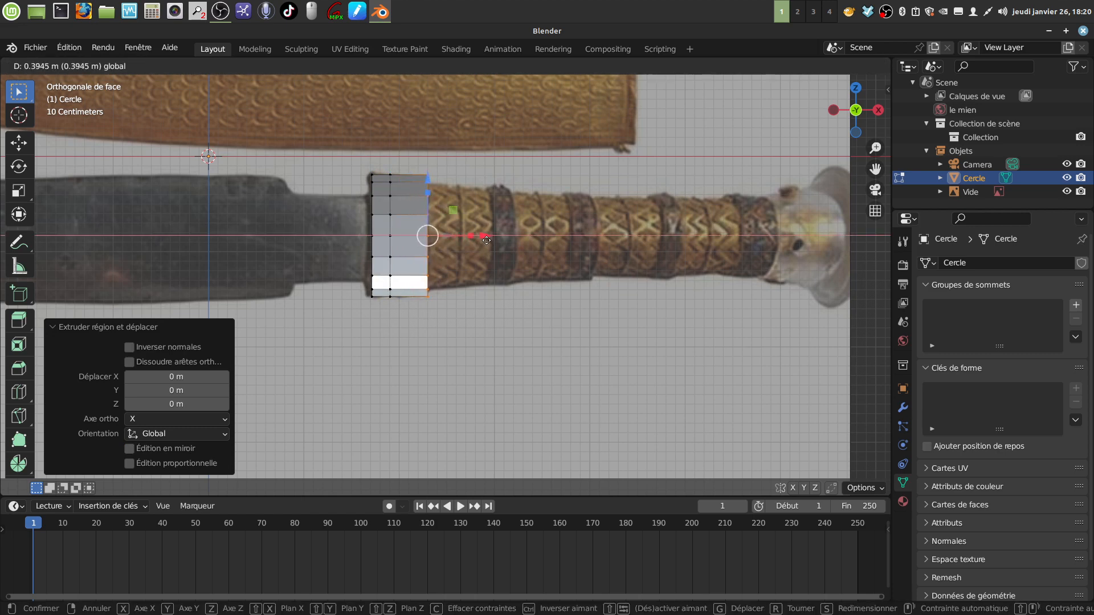
left_click(486, 241)
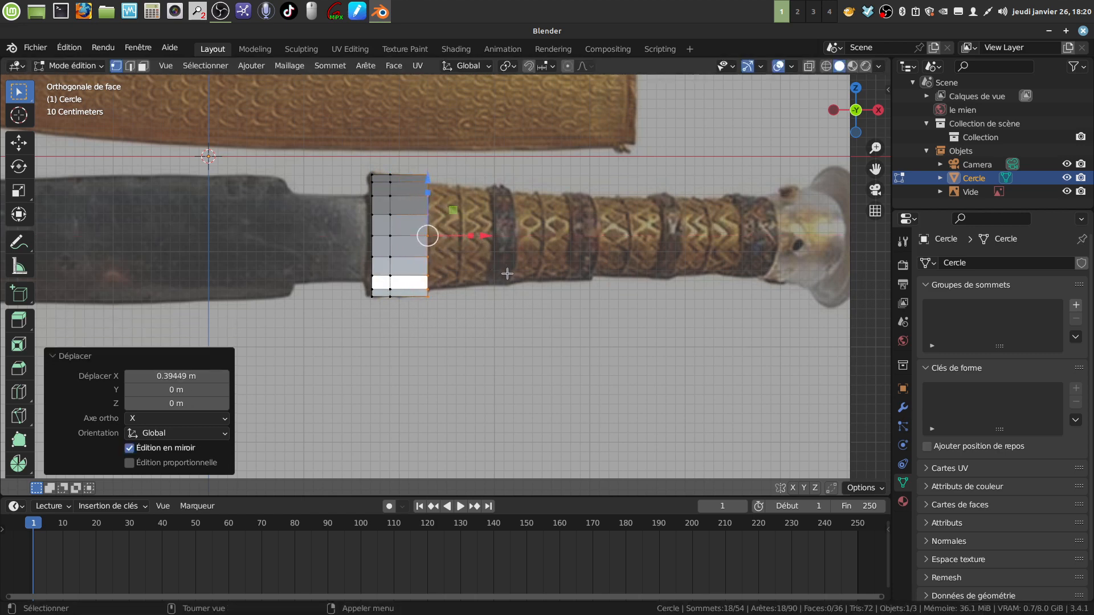
key("s")
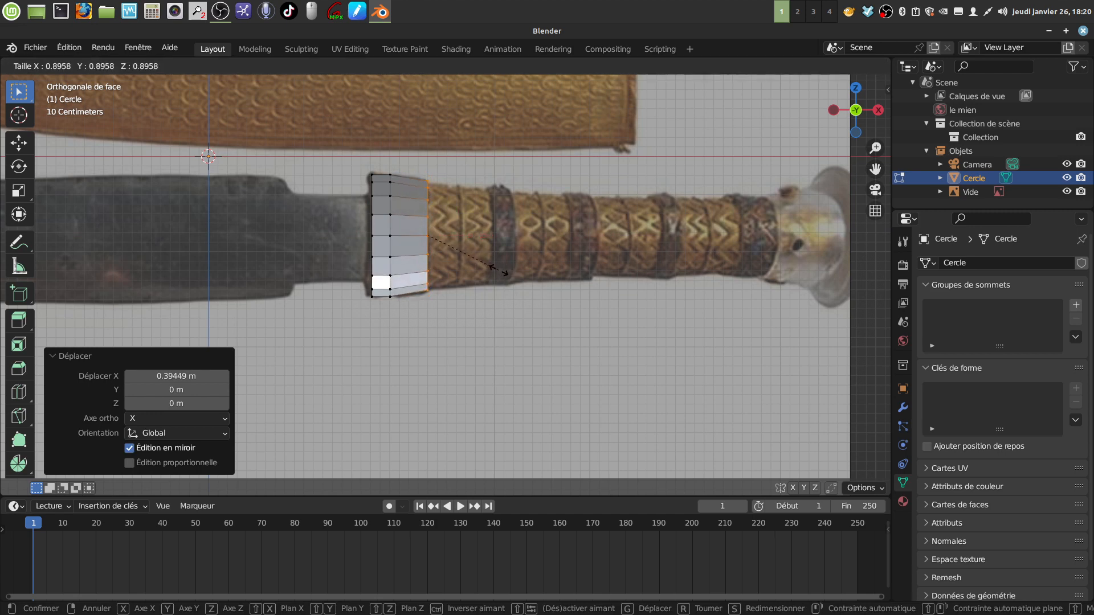
left_click(498, 270)
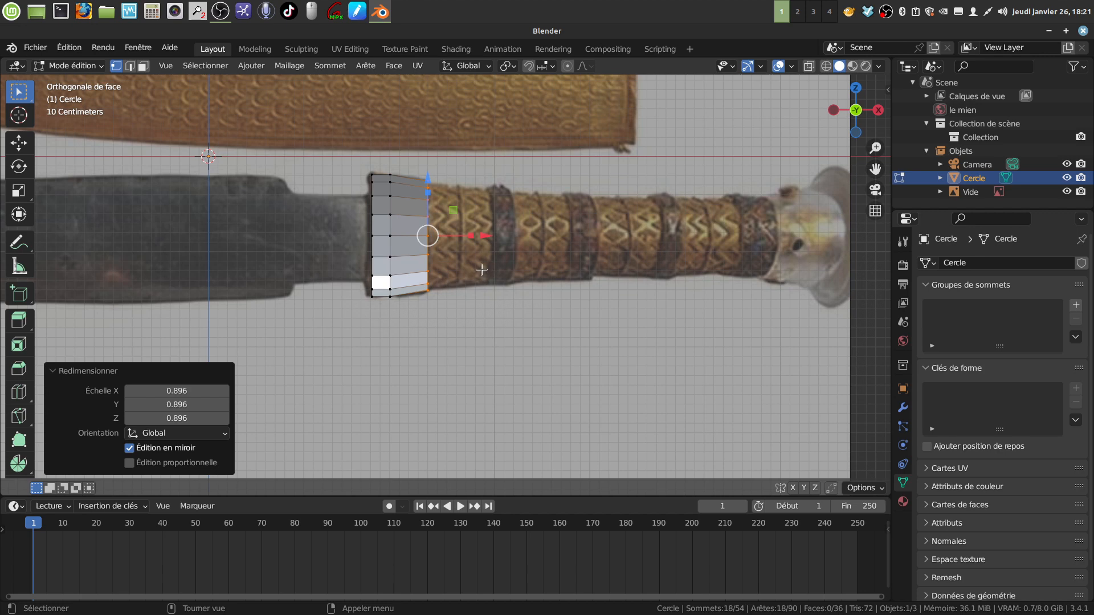
- Extrude the end ring about 0.37 m along X over the first gold band and scale it to about 0.897
key("e")
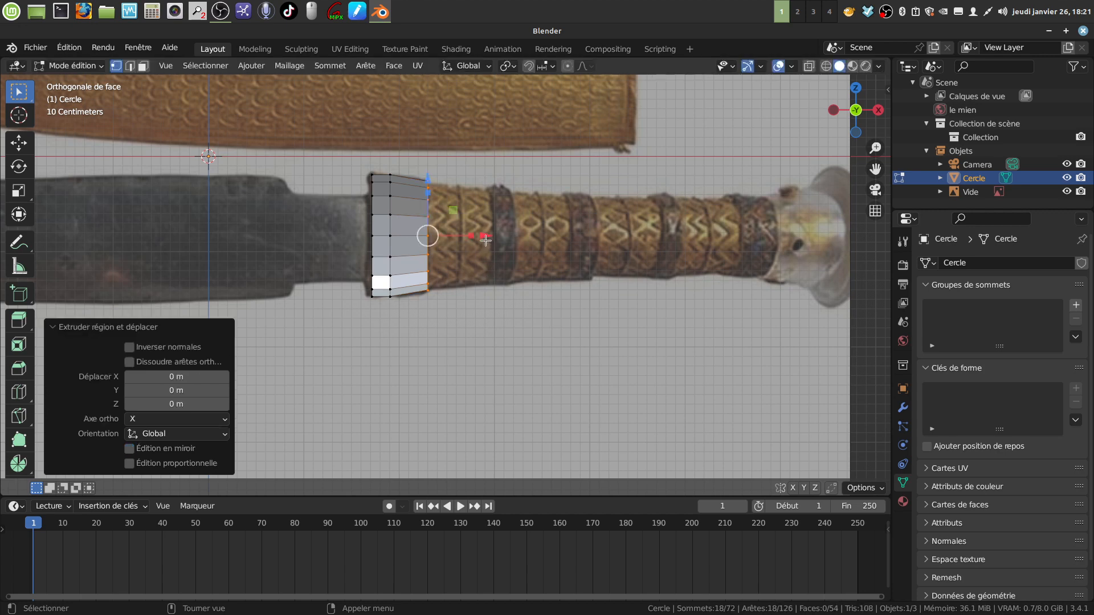
key("x")
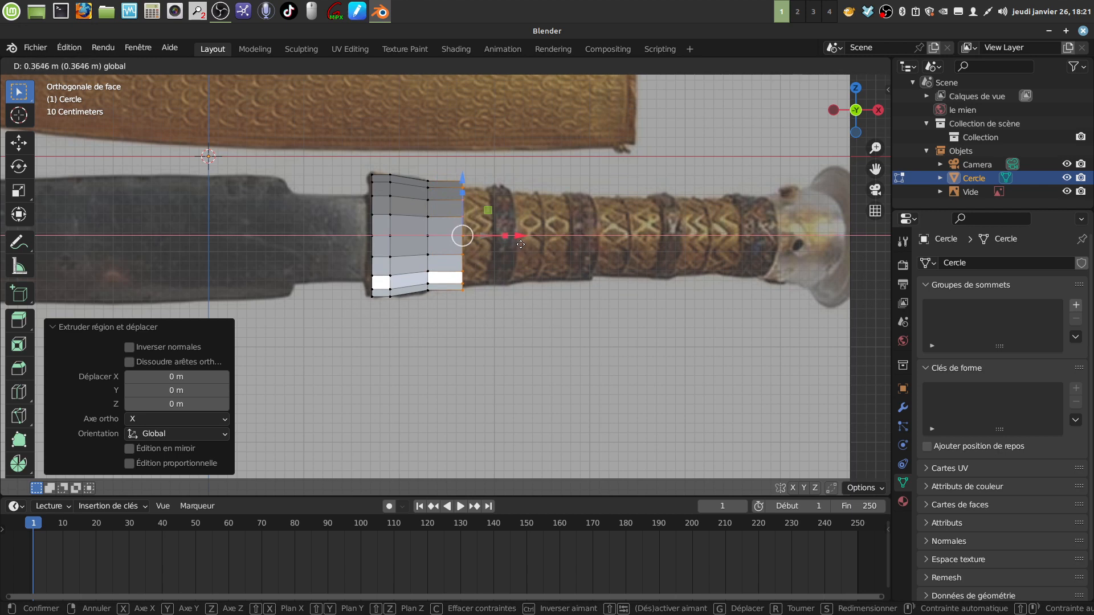
left_click(520, 243)
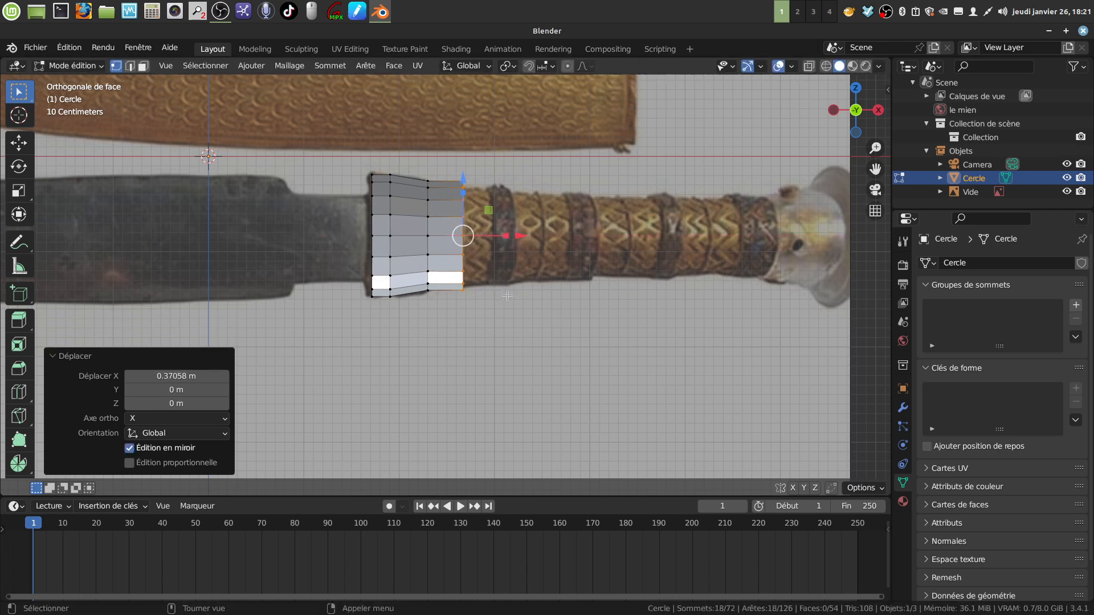
key("s")
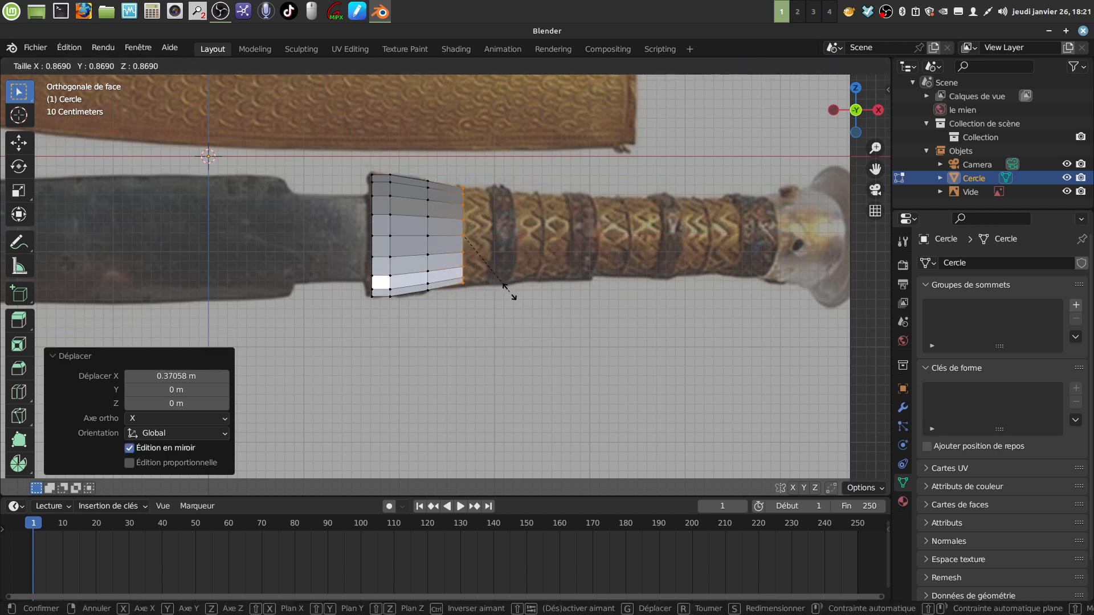
left_click(512, 293)
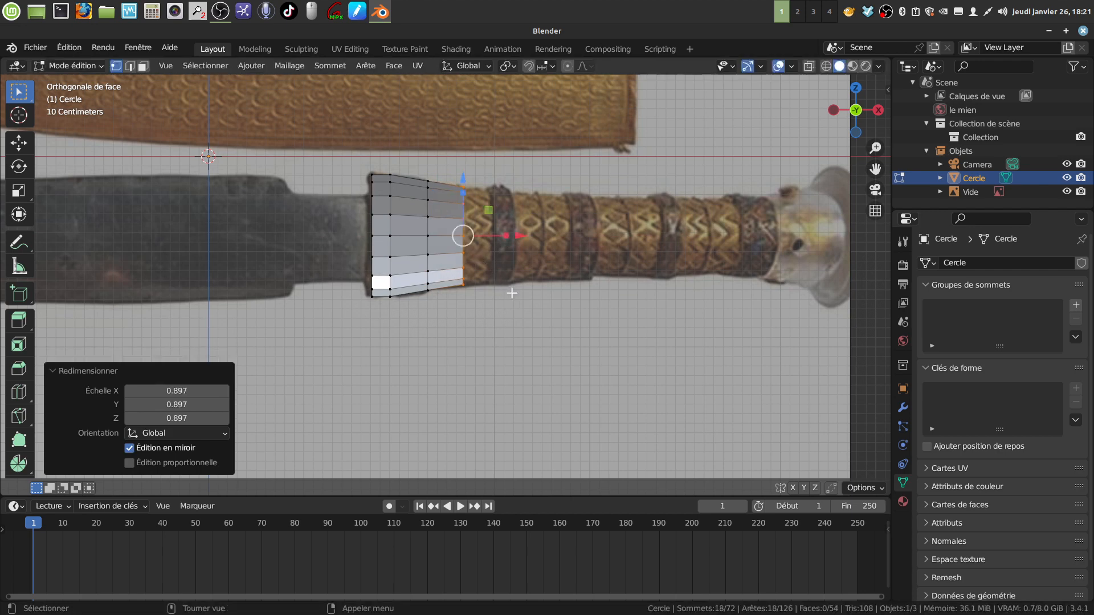
- Extrude the end ring about 0.32 m along X to the next dark band and scale it down to about 0.95
key("e")
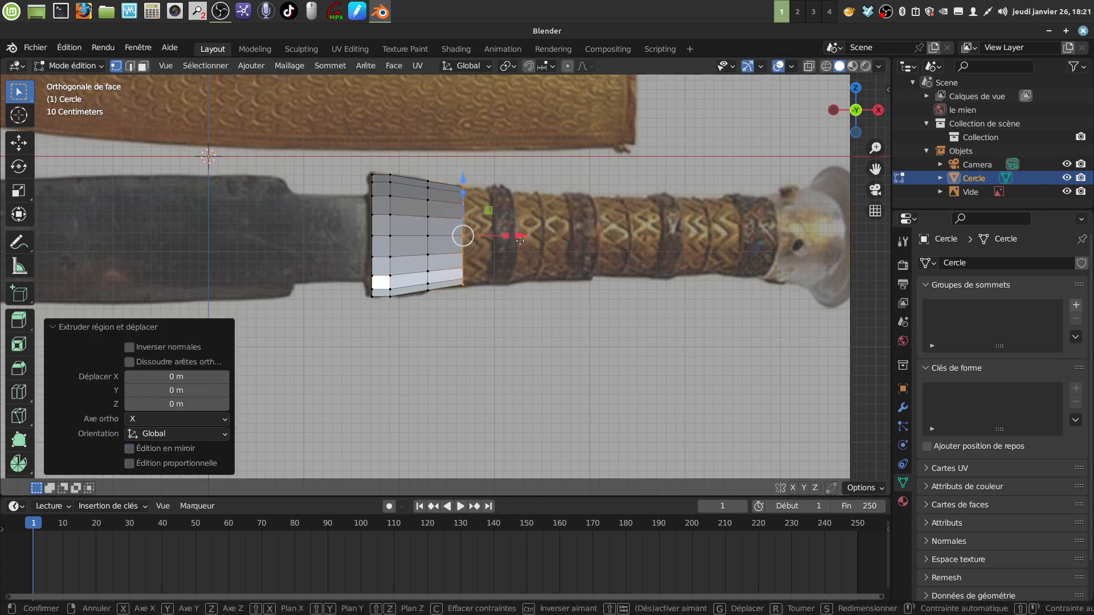
left_click(548, 247)
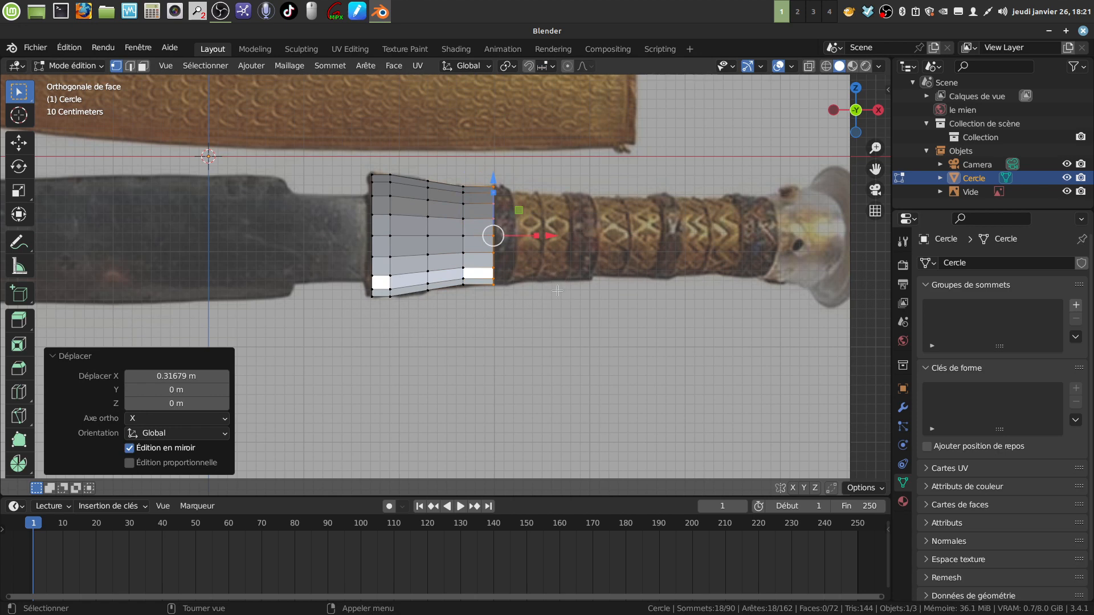
key("s")
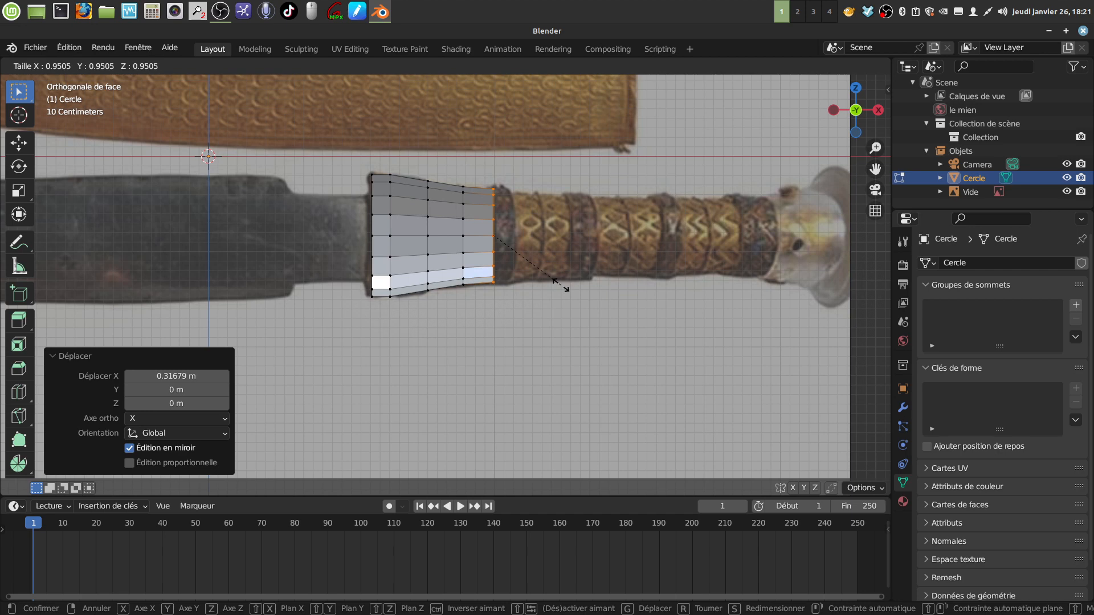
left_click(560, 285)
- Extrude two more sections along X, about 0.23 m and 0.27 m long, and scale their two end rings together to 0.957
key("e")
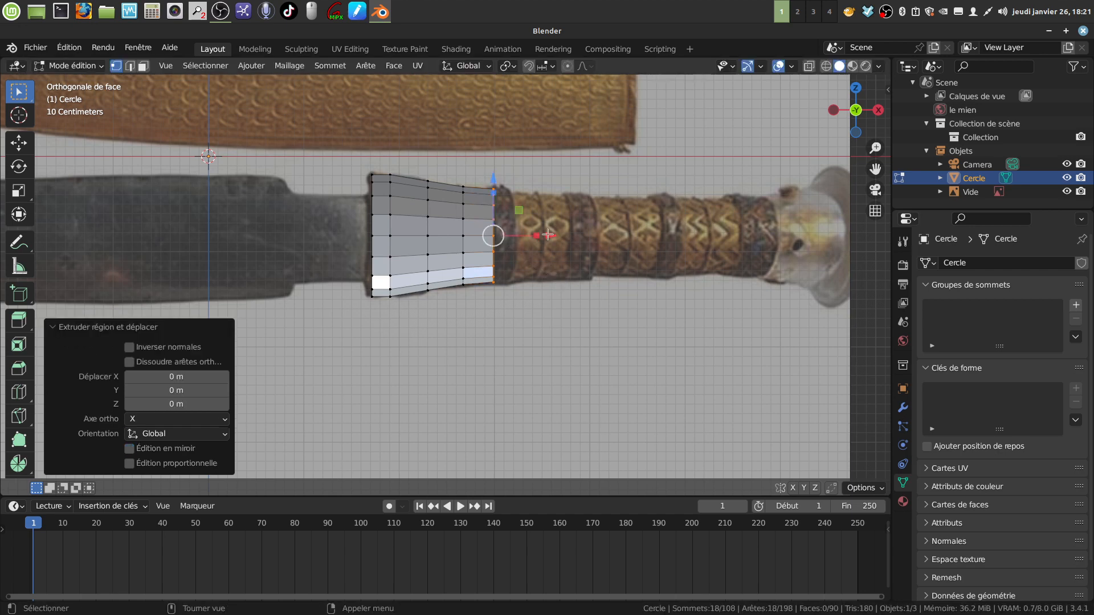
left_click(563, 262)
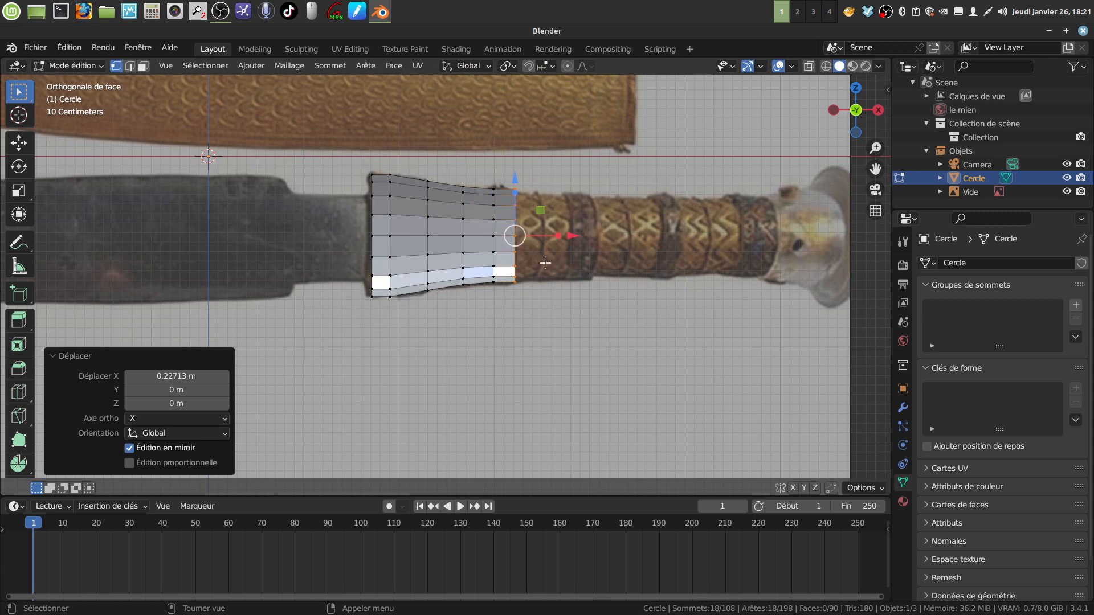
key("e")
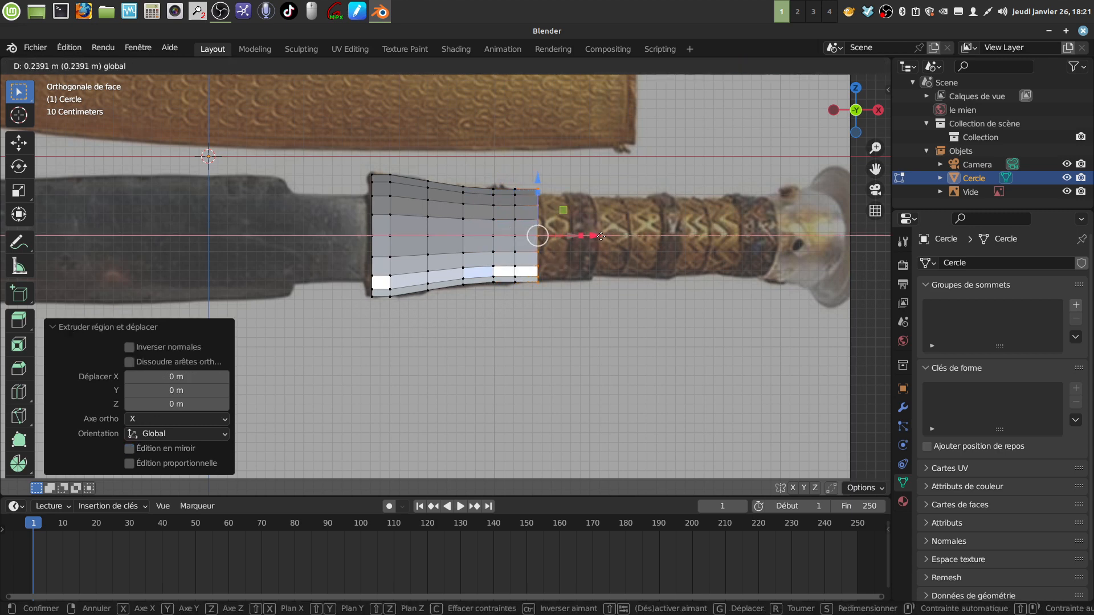
left_click(603, 242)
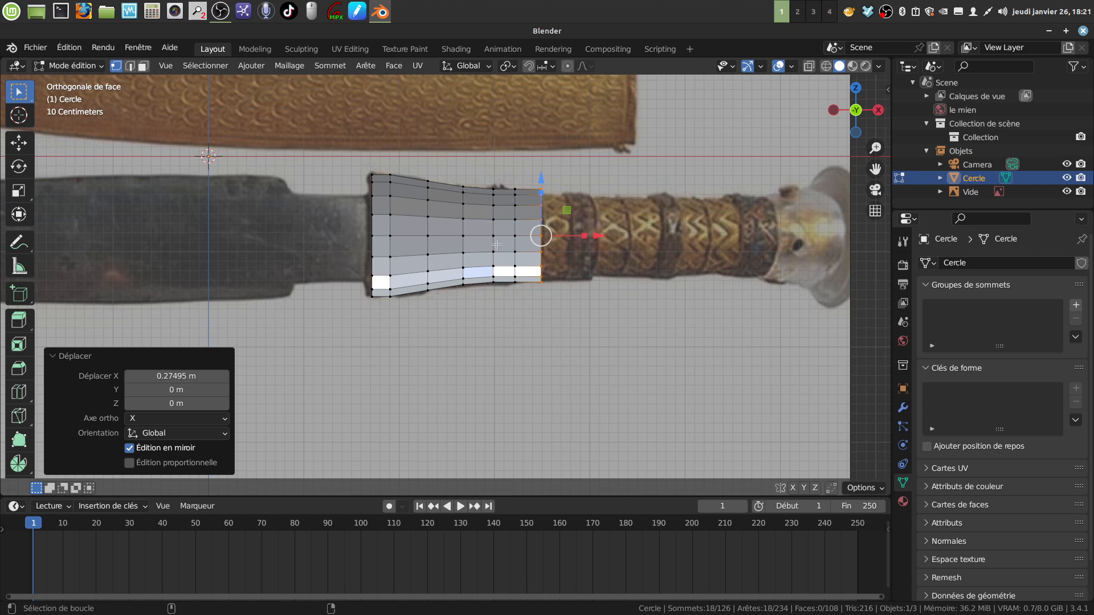
left_click(516, 248, "alt+shift")
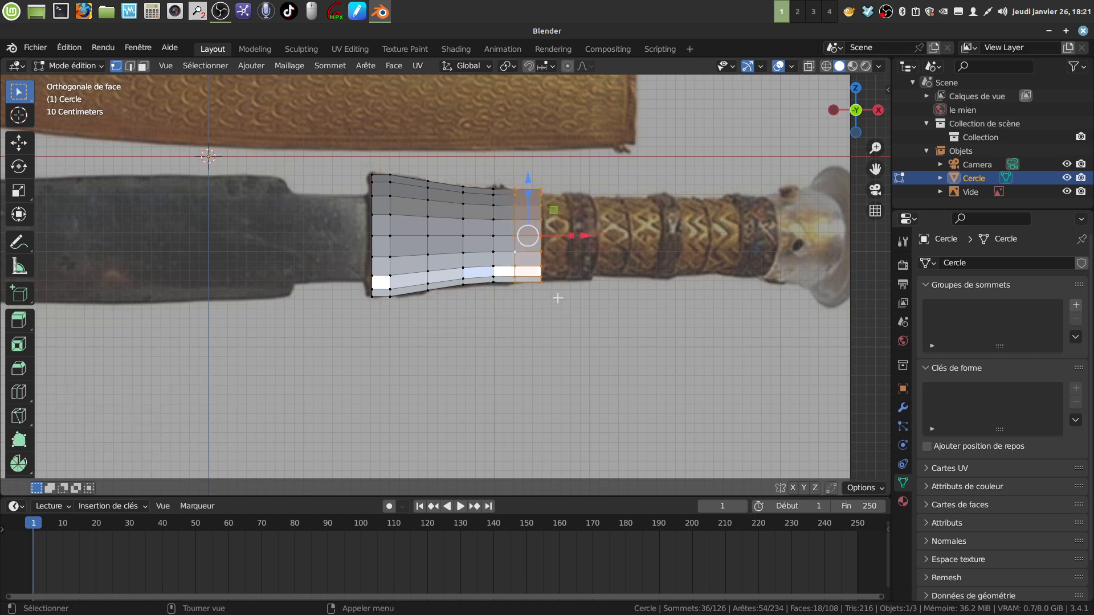
key("s")
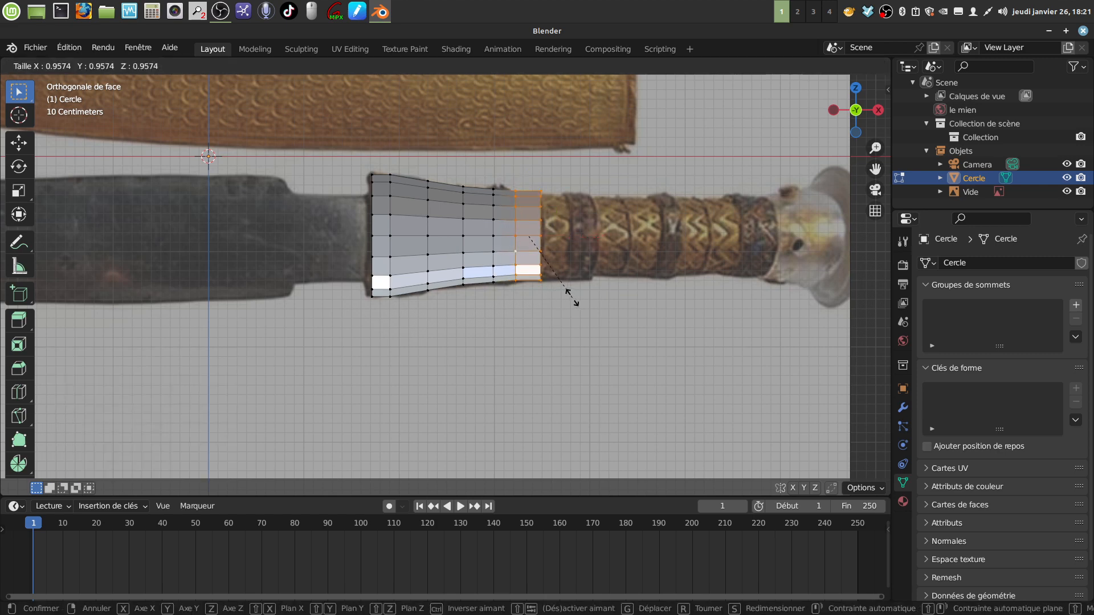
left_click(571, 296)
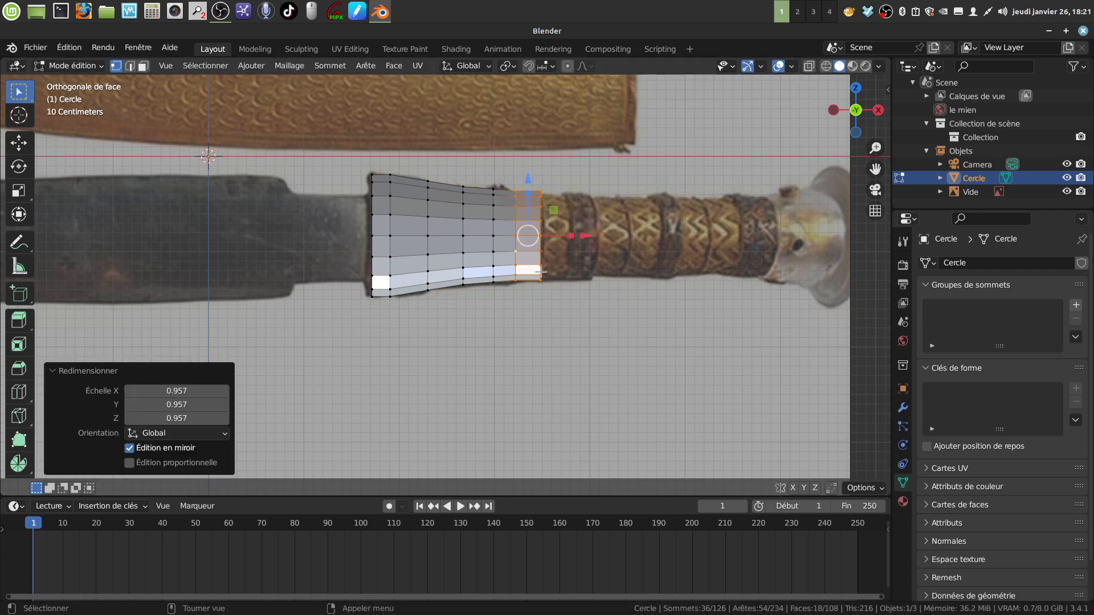
- Extrude the end ring twice more along X over the next dark band, making the second section about 0.29 m long
left_click(540, 259, "alt")
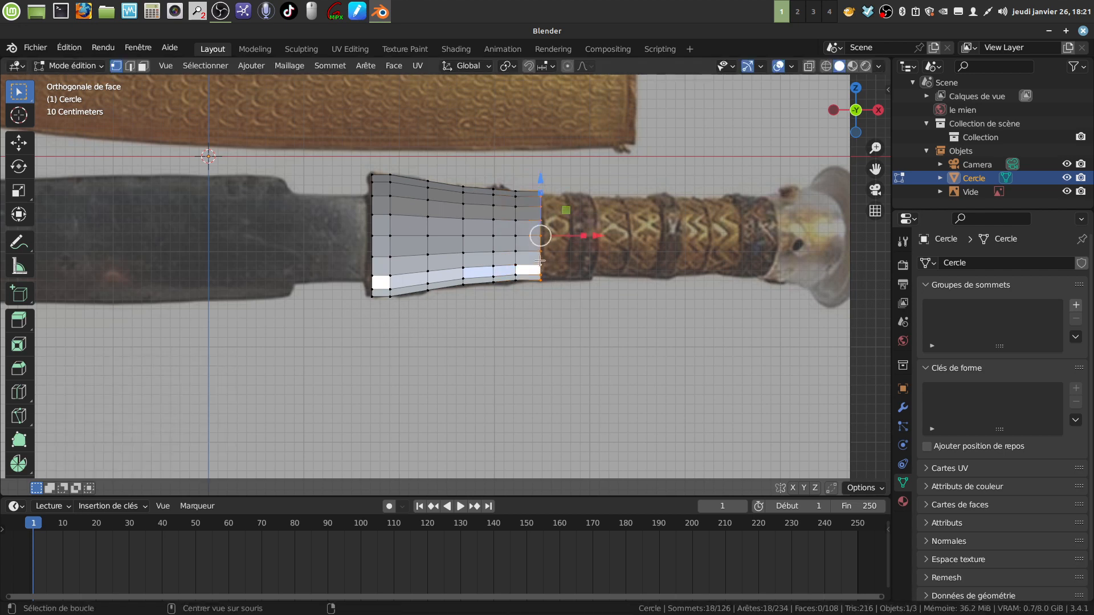
key("e")
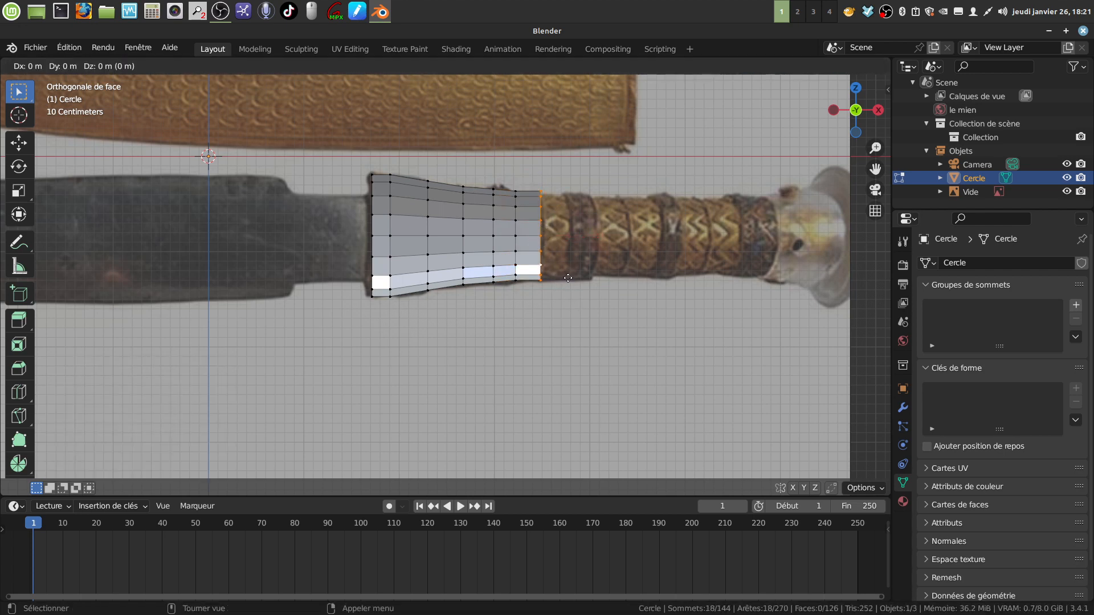
left_click(629, 239)
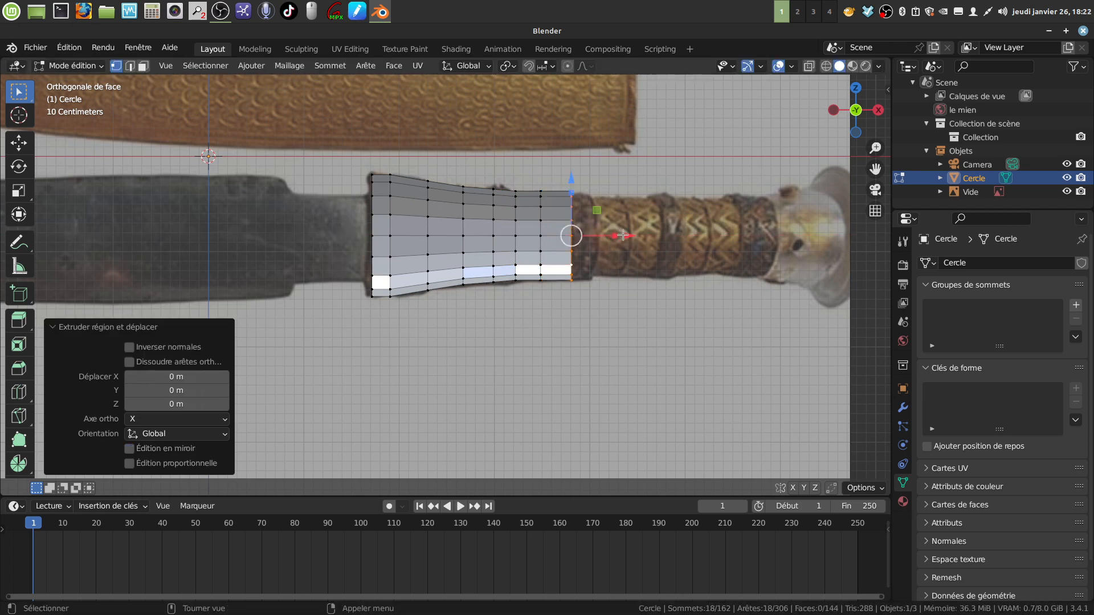
key("e")
left_click(651, 237)
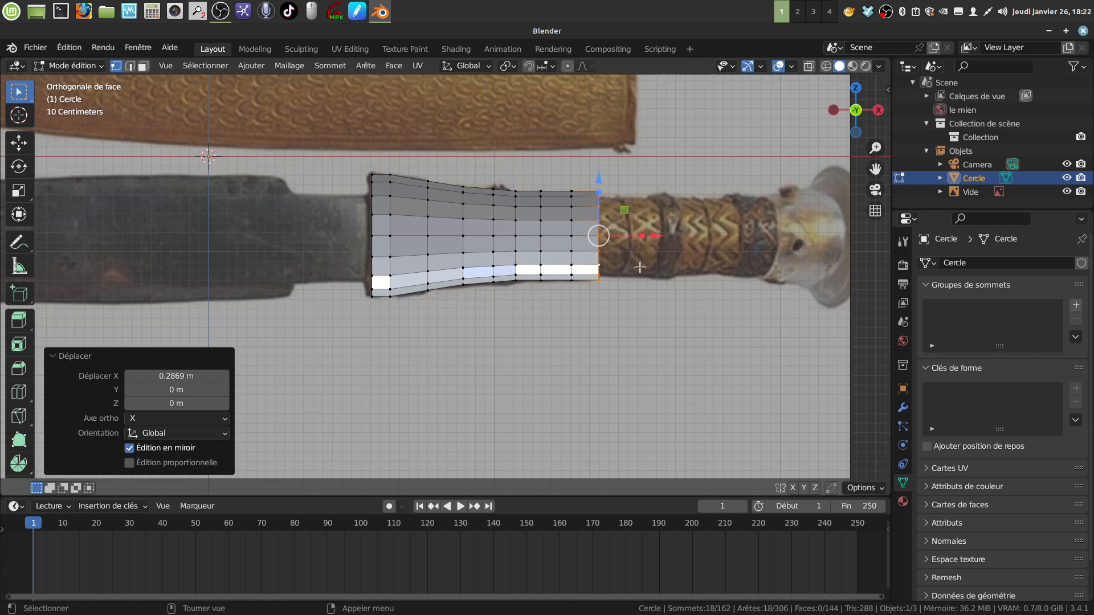
- Scale the last three rings together to 0.919, then the end ring alone to 0.975, following the handle's taper
left_click(571, 232, "alt+shift")
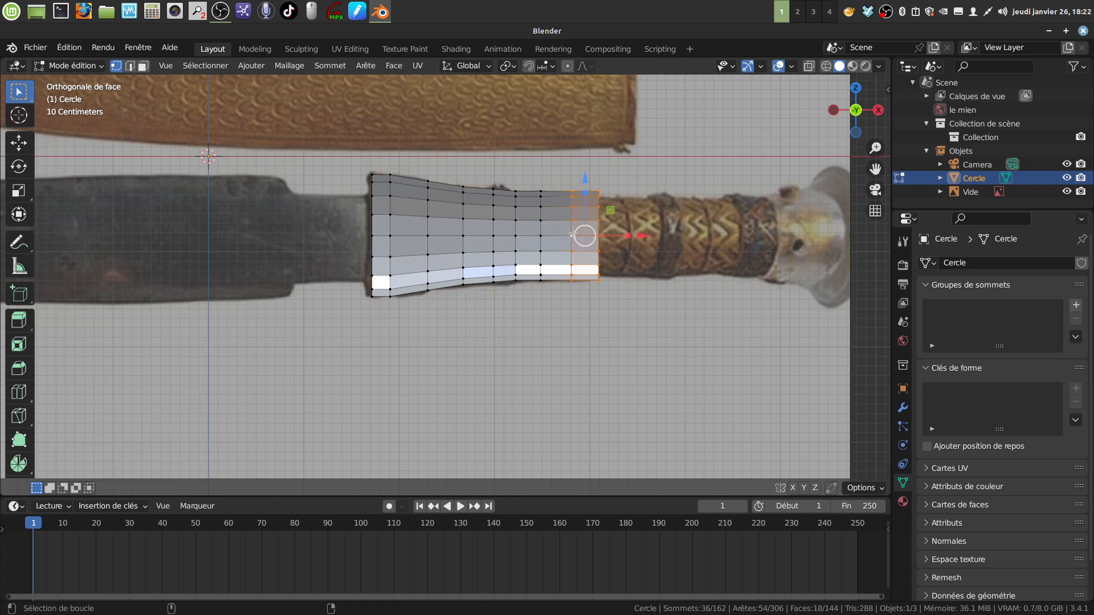
left_click(541, 233, "alt+shift")
key("s")
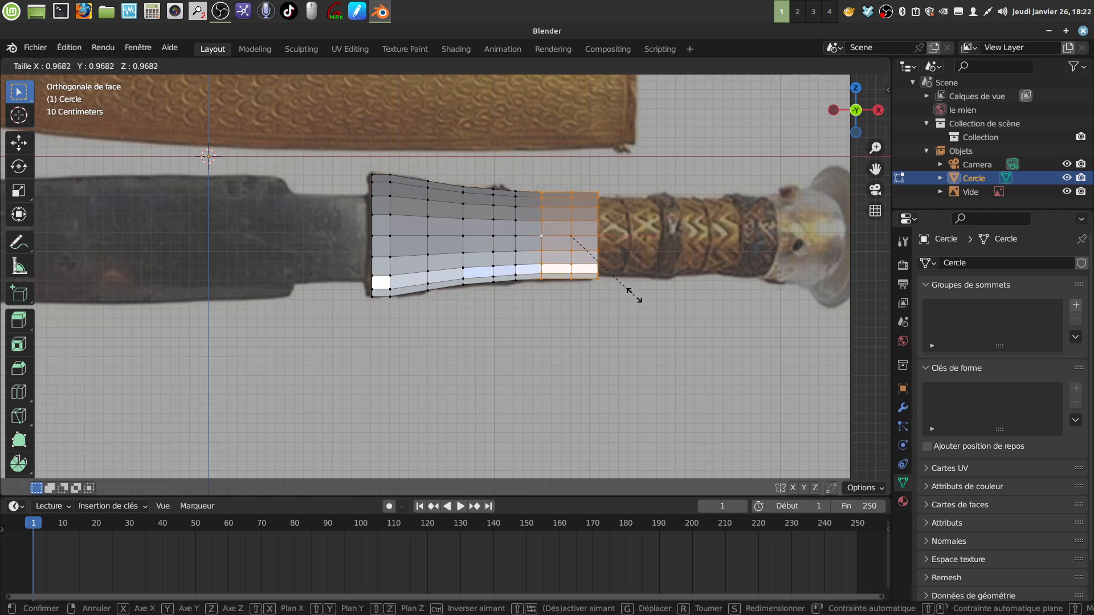
left_click(635, 297)
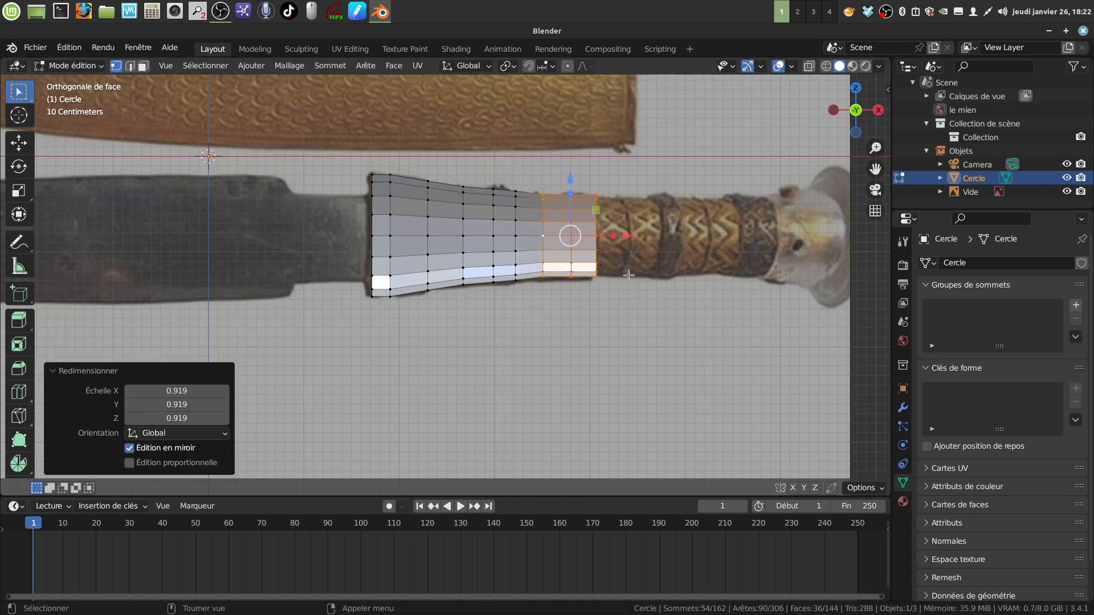
left_click(595, 261, "alt")
key("s")
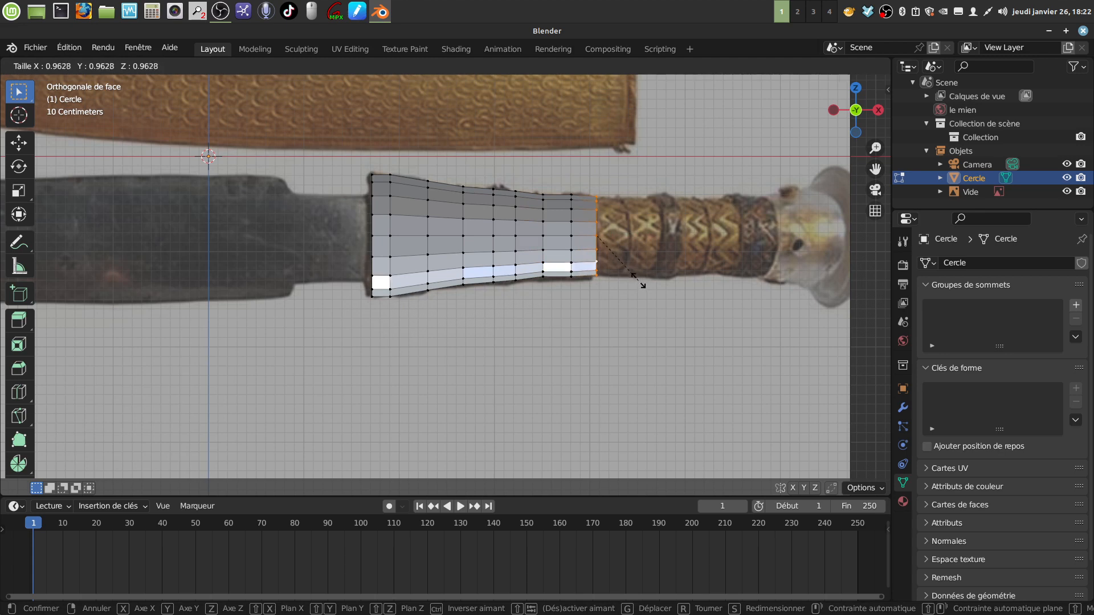
left_click(642, 282)
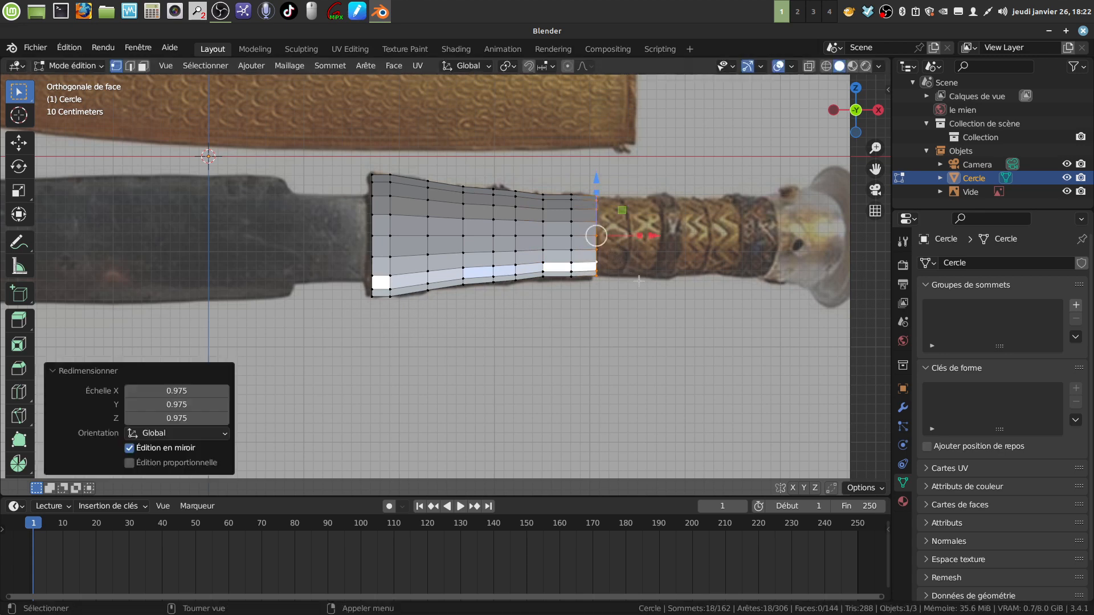
- Extrude the end ring three more times along X over the handle's bands, the first section about 0.35 m and the third about 0.19 m
key("e")
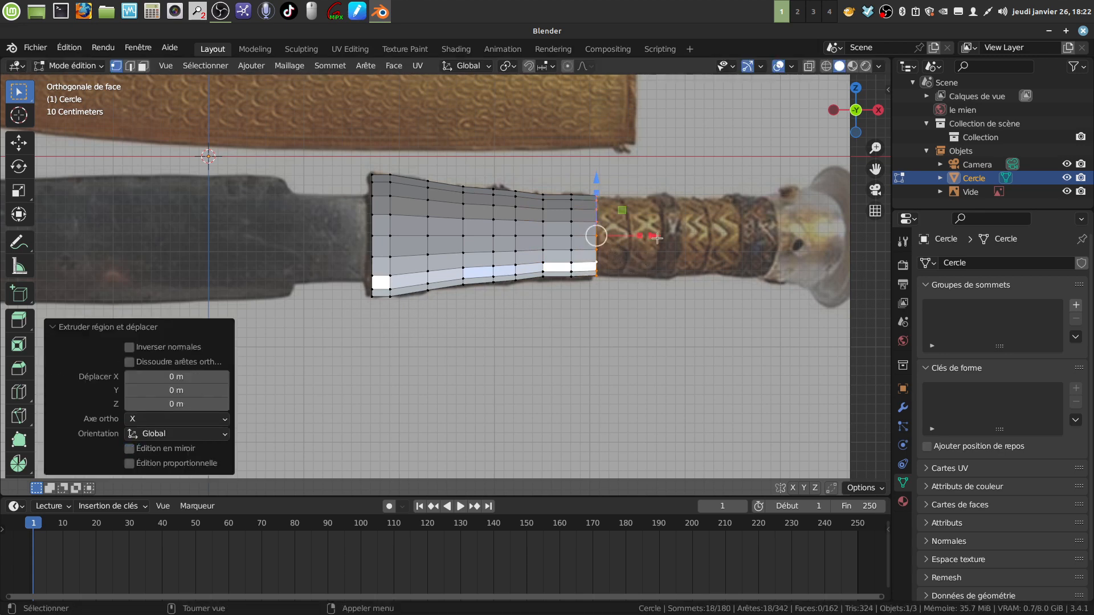
left_click(691, 238)
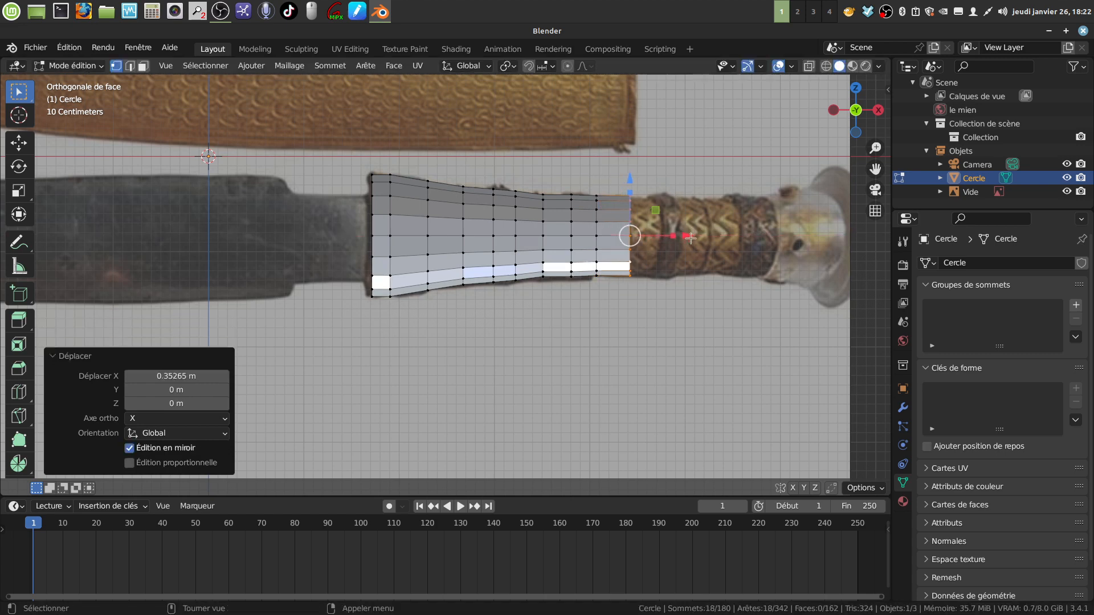
key("e")
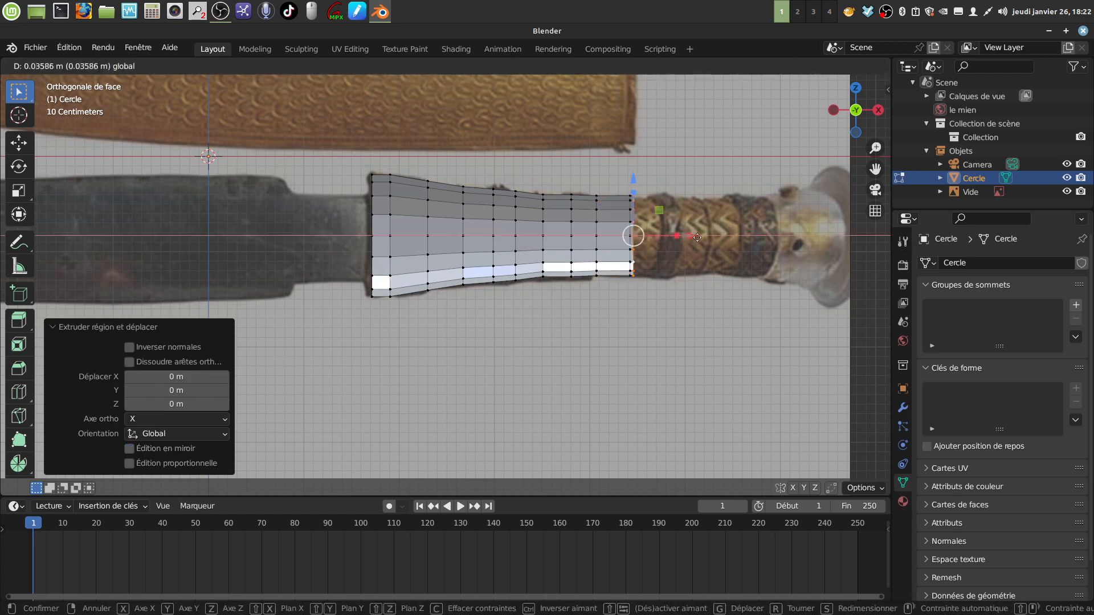
left_click(722, 238)
key("e")
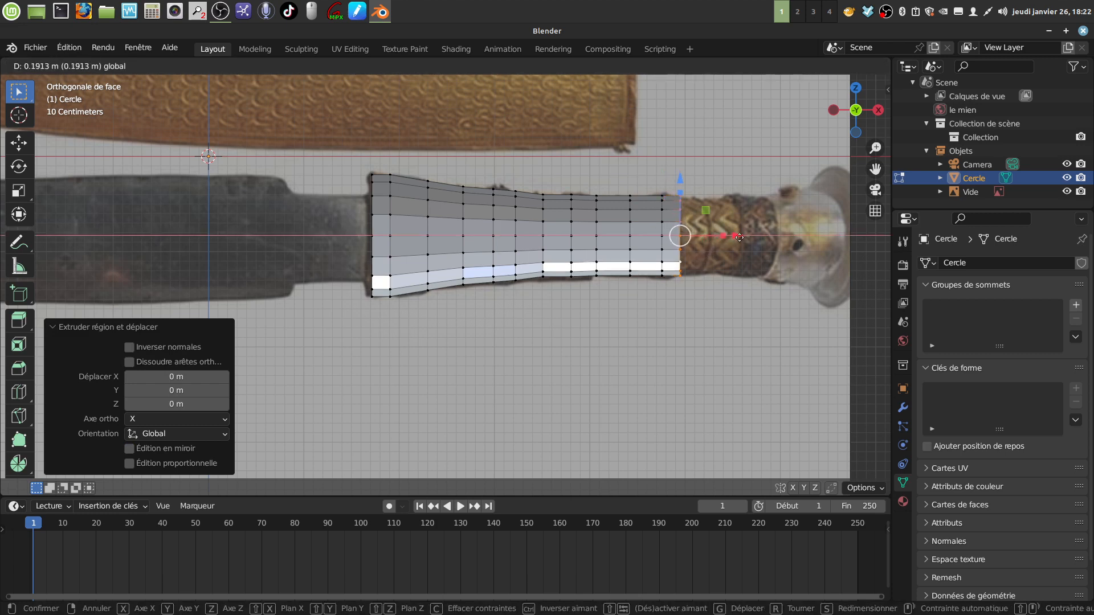
left_click(740, 238)
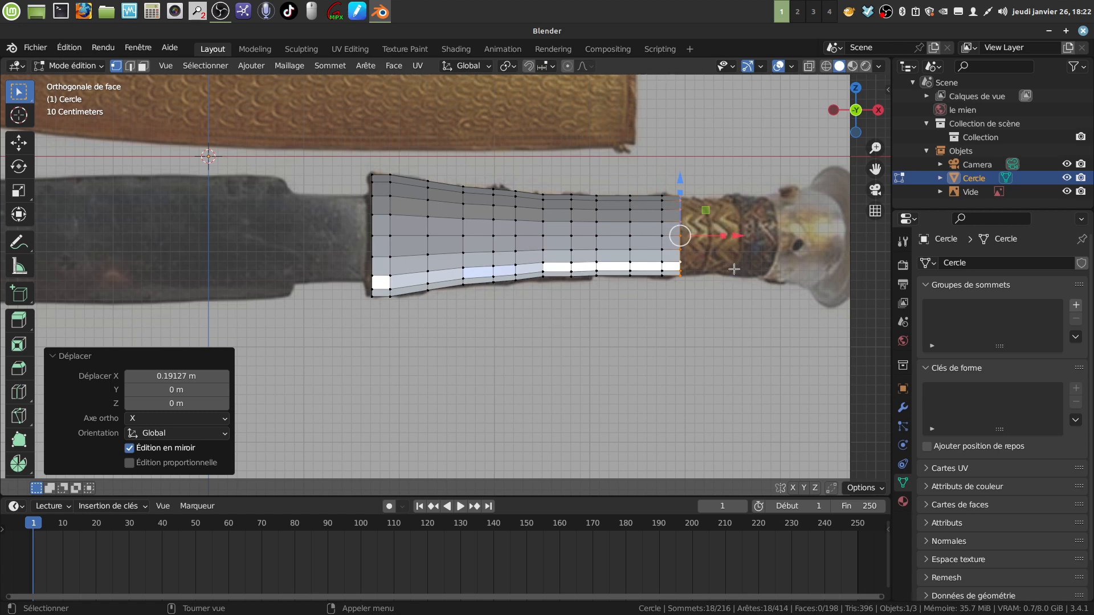
- Extrude three more sections along X, about 0.30 m, 0.32 m and 0.37 m long, up to the start of the pommel
key("e")
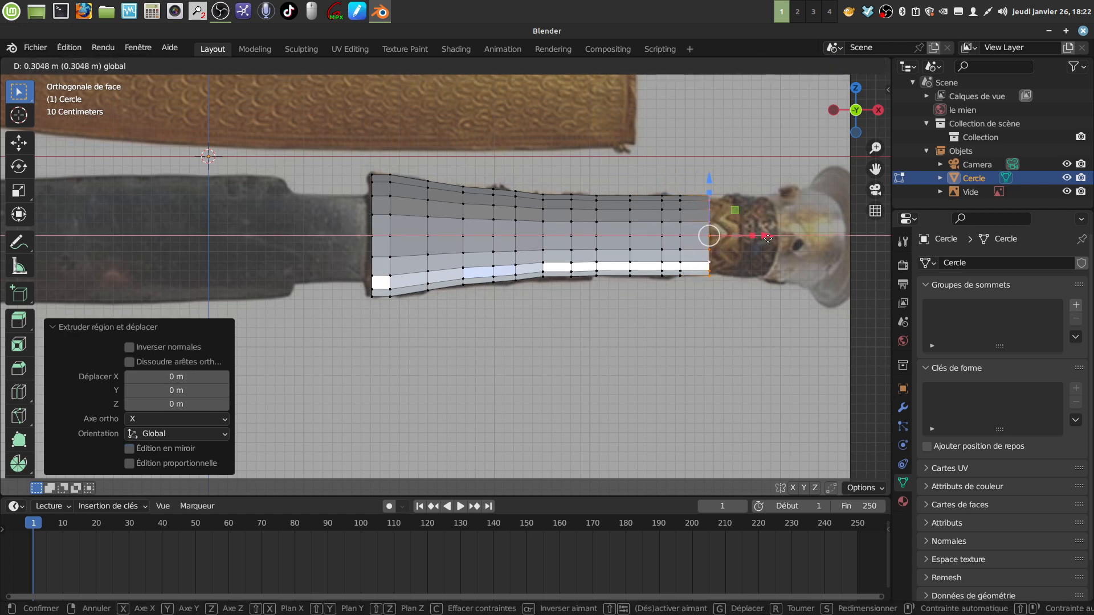
left_click(768, 238)
key("e")
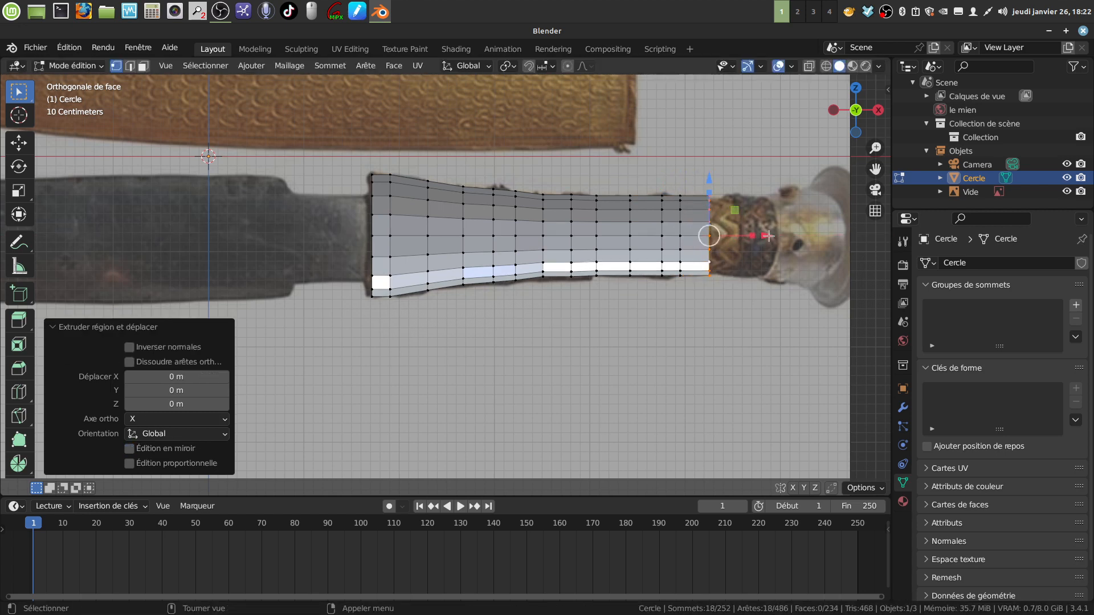
left_click(801, 237)
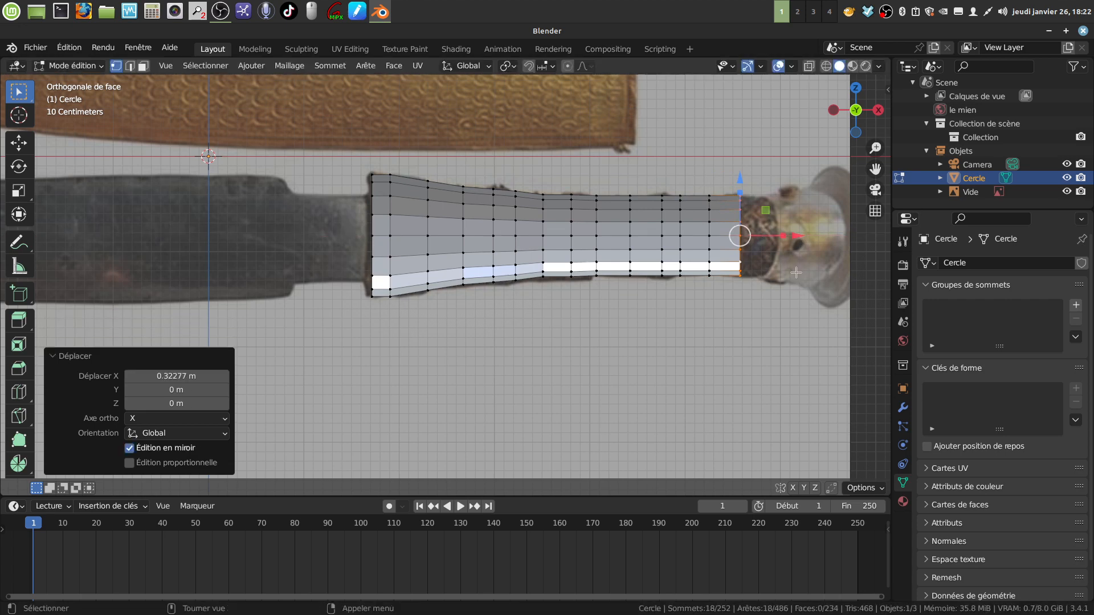
key("e")
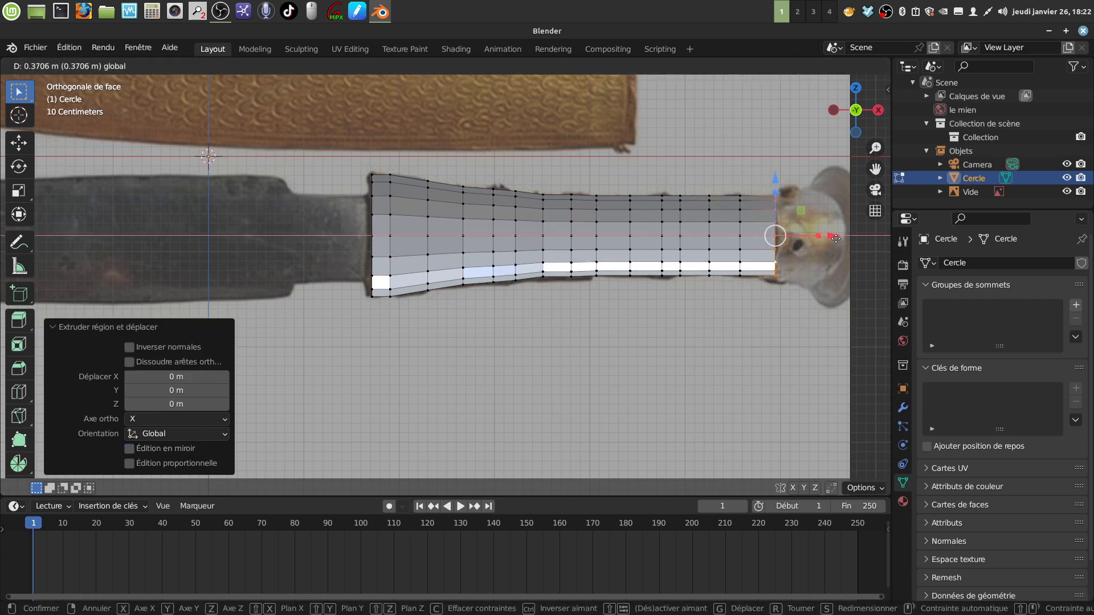
left_click(801, 256)
- Extrude the pommel-side end ring inward in place, scaling it to 0.481, and enlarge the new inner ring by 1.128
scroll(785, 290, "down", 1)
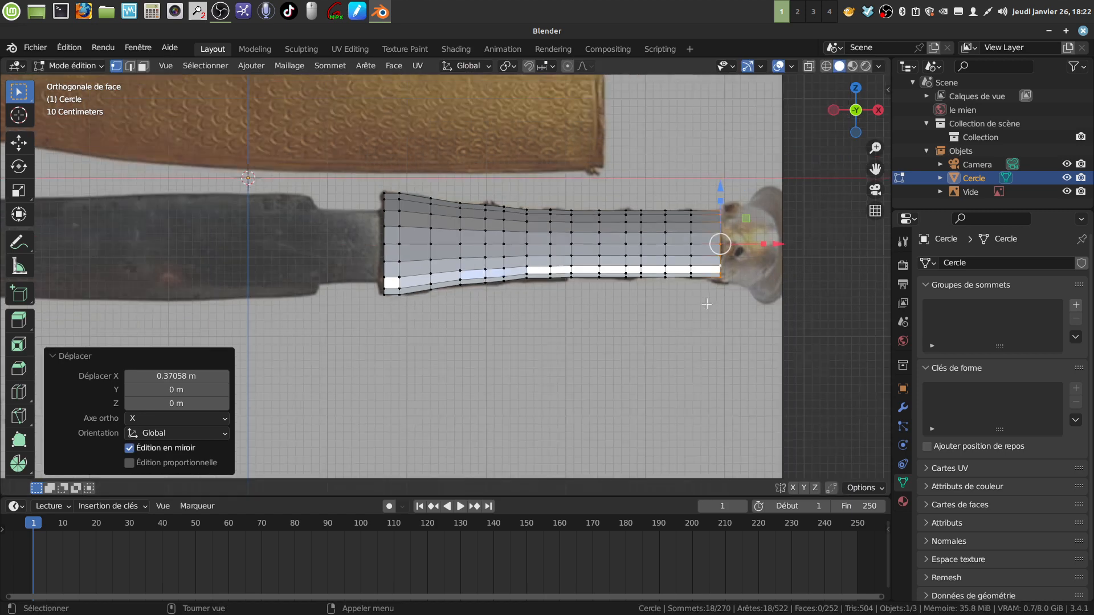
scroll(707, 303, "down", 2)
middle_click_drag(674, 292, 634, 284)
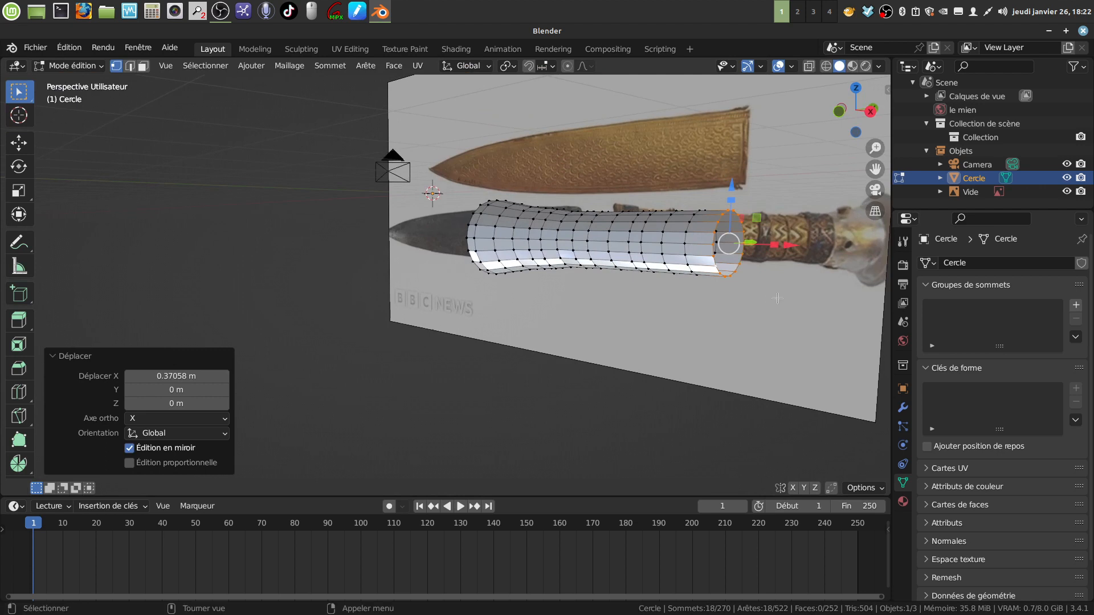
key("e")
key("s")
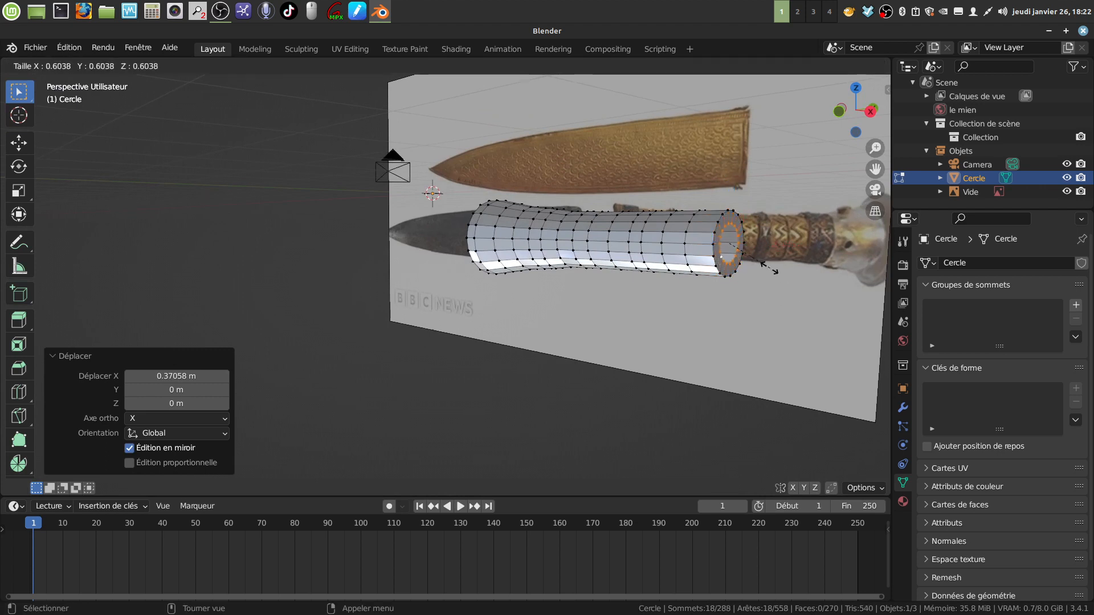
left_click(762, 263)
middle_click_drag(762, 264, 790, 275)
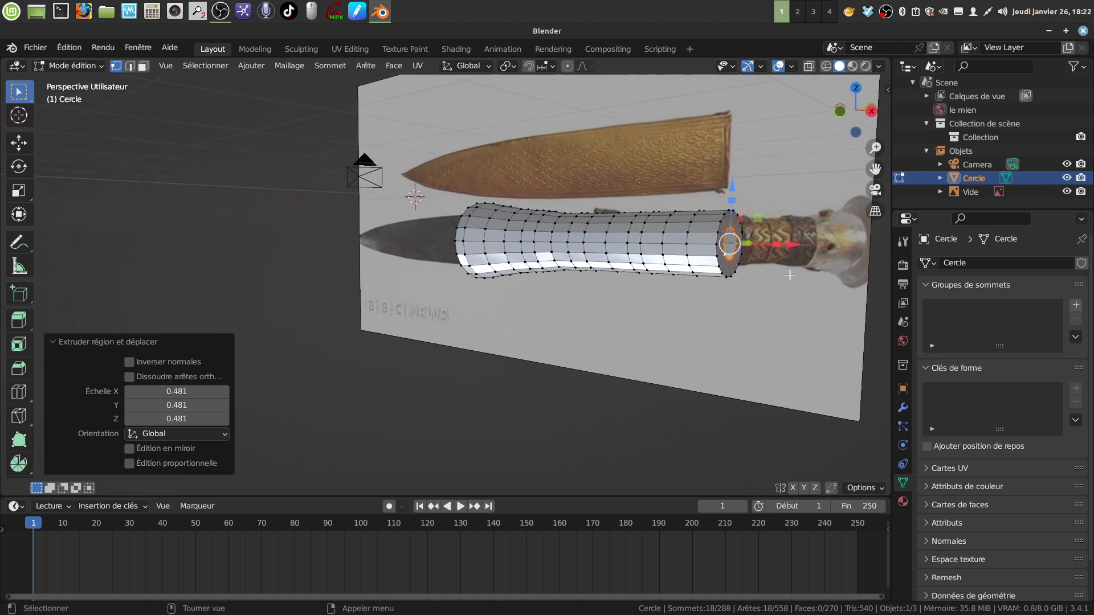
key("s")
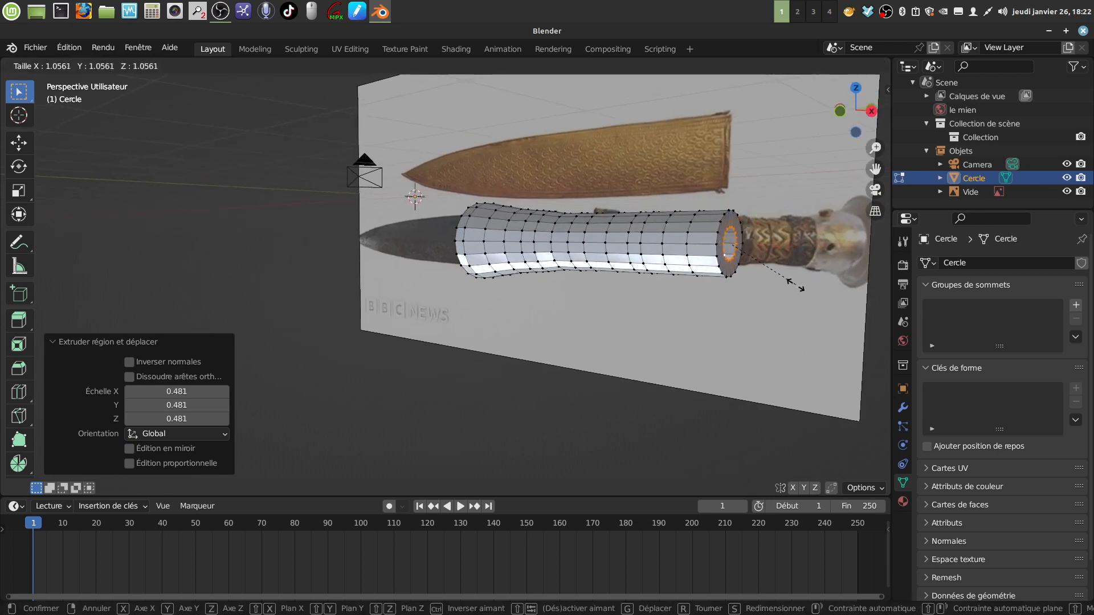
left_click(800, 286)
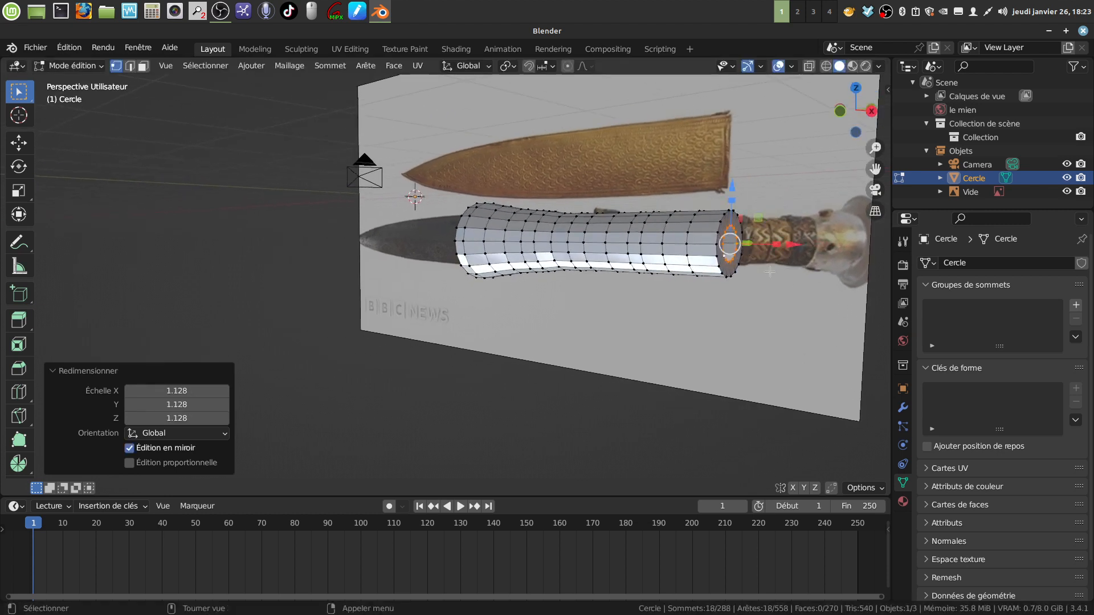
- Extrude the inner ring about 0.70 m along X into the pommel area to form a narrow shaft
key("KP_1")
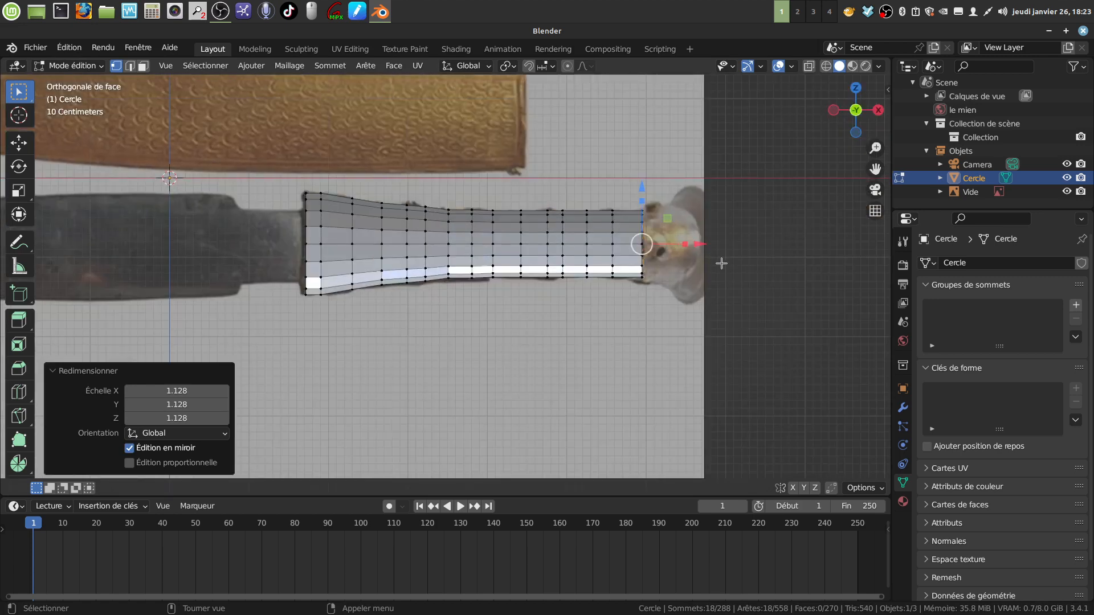
key("e")
key("x")
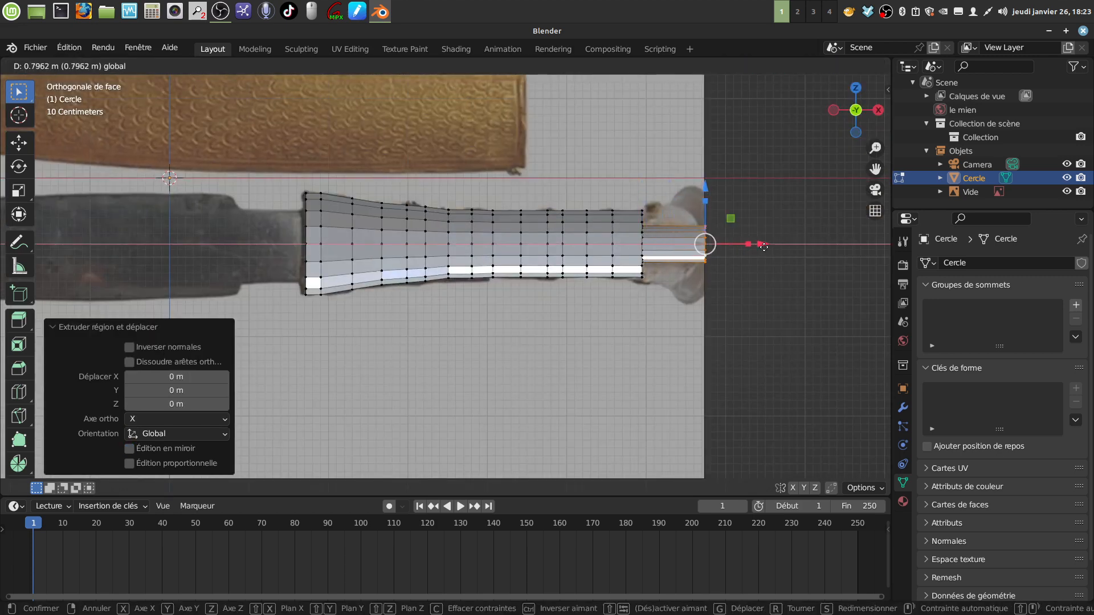
left_click(756, 246)
- Select the two outermost rings at the handle's flared end and enable proportional editing with smooth falloff, limited to connected geometry
middle_click_drag(728, 276, 682, 224, "shift")
scroll(656, 339, "up", 1)
scroll(633, 296, "up", 2)
middle_click_drag(647, 303, 582, 305)
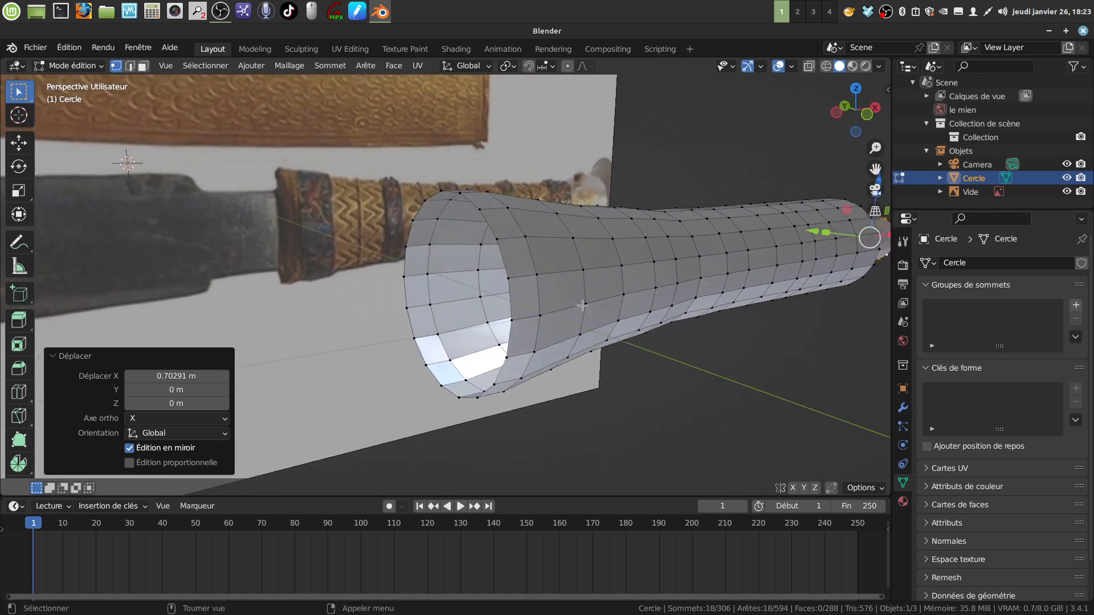
left_click(518, 304, "alt")
left_click(539, 306, "alt+shift")
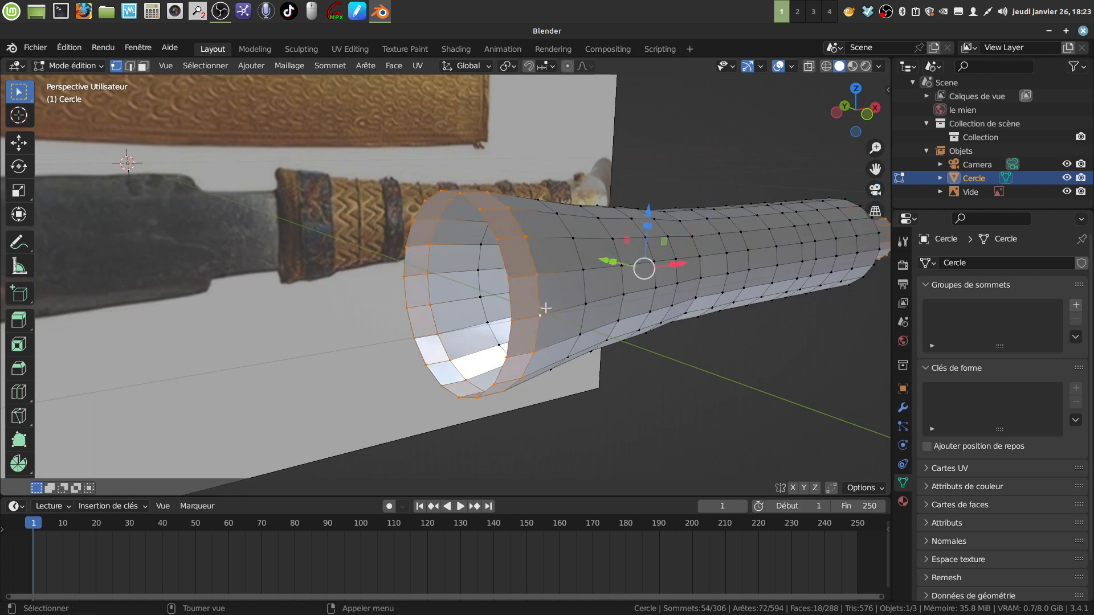
middle_click_drag(545, 308, 580, 326)
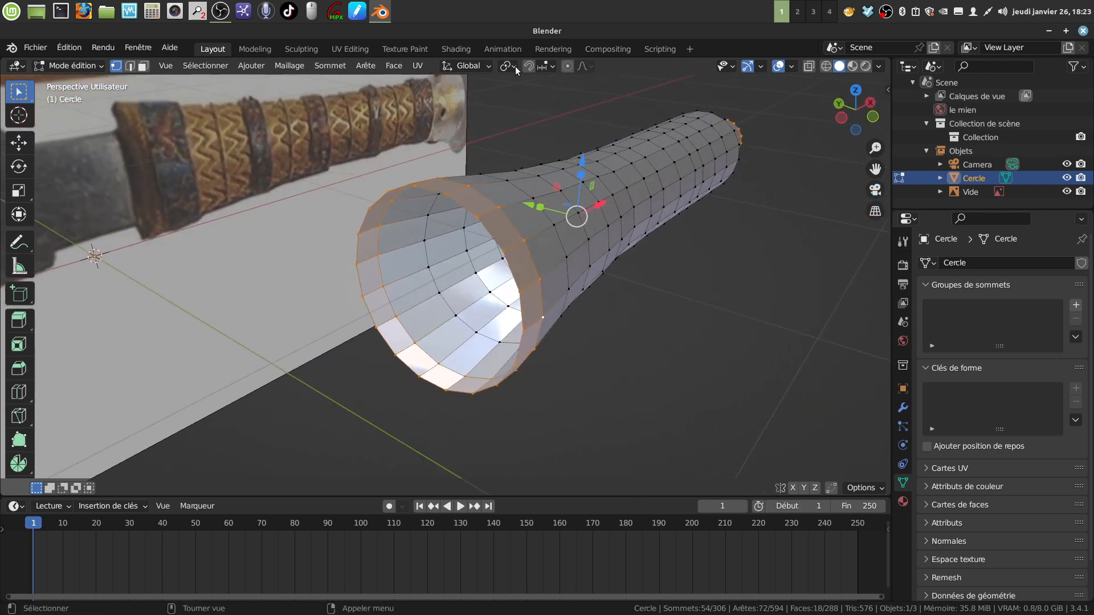
left_click(568, 67)
left_click(585, 66)
- Deselect the shaft's tip ring and scale the two flared-end rings to 0.588 along Y with a proportional size of about 2.36
middle_click_drag(594, 239, 421, 256)
left_click(552, 231, "alt+shift")
key("s")
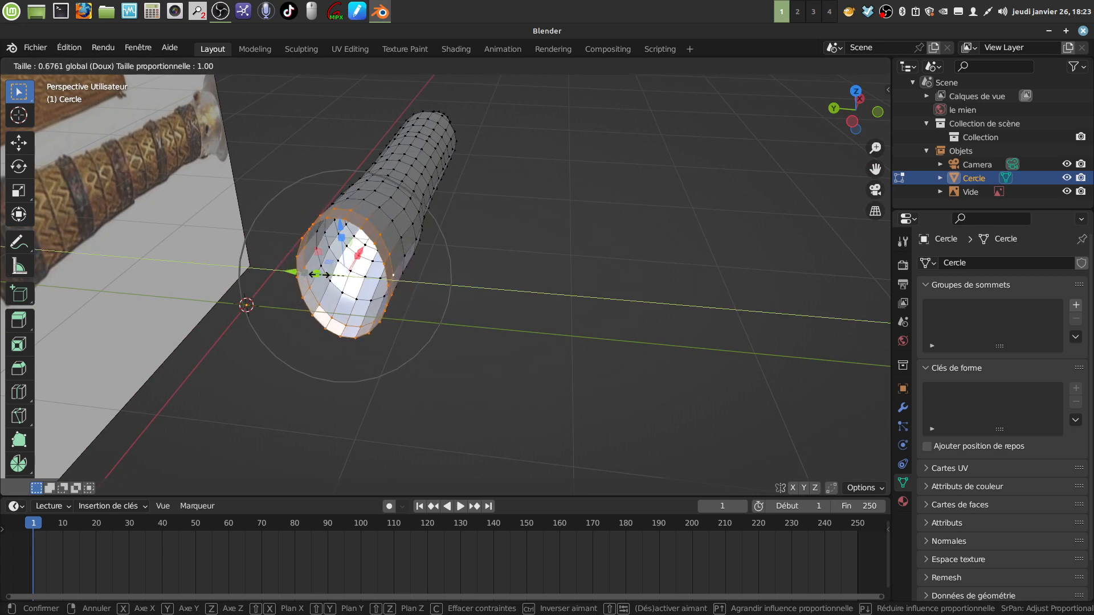
scroll(320, 274, "down", 7)
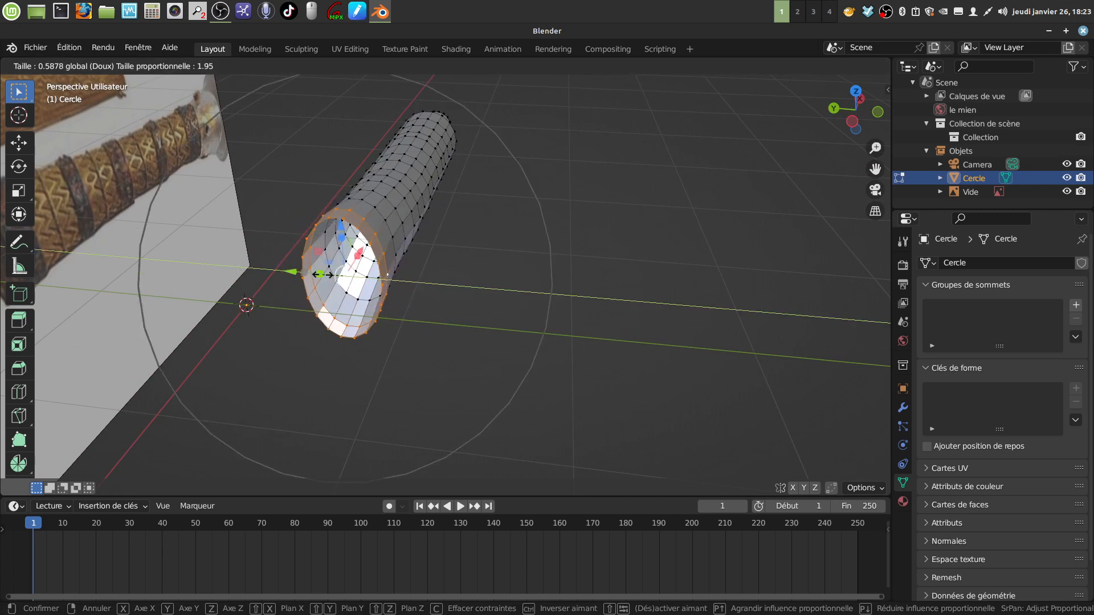
scroll(320, 274, "down", 2)
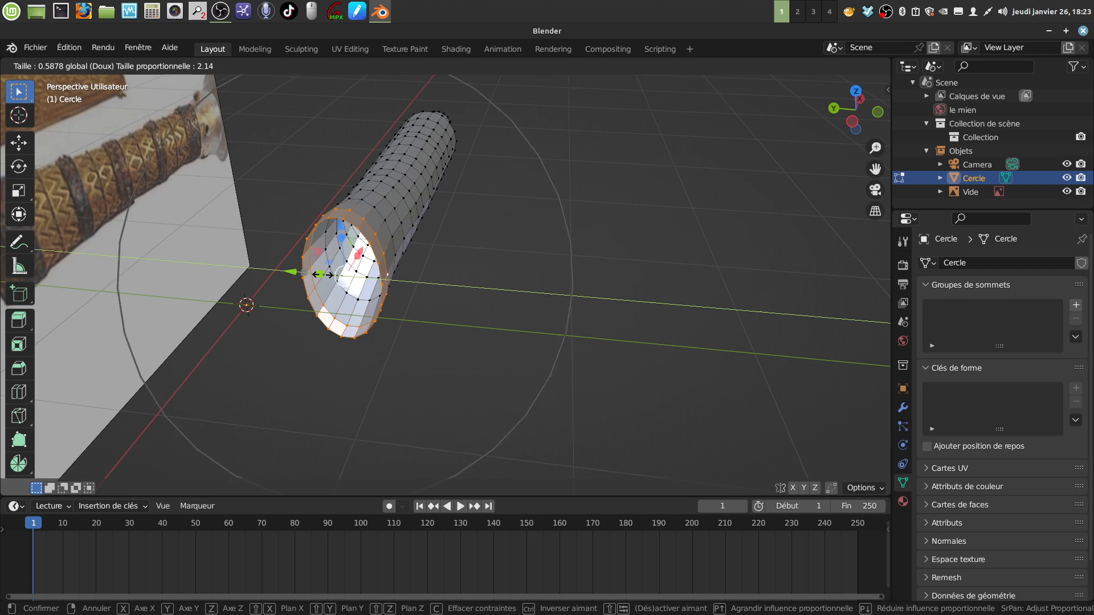
left_click(320, 274)
middle_click_drag(320, 274, 270, 244)
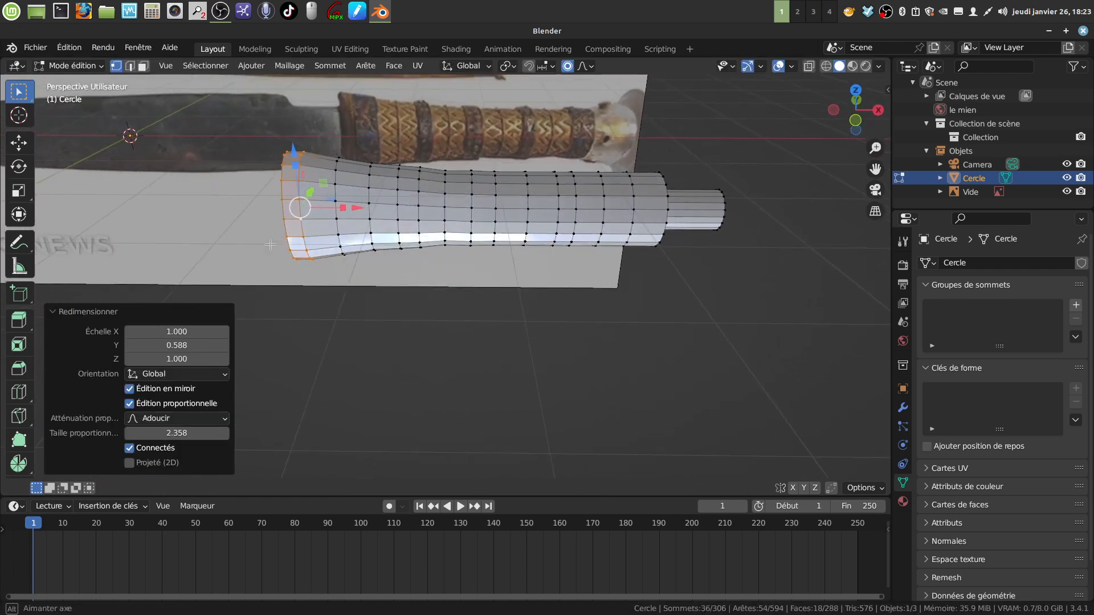
middle_click_drag(470, 204, 598, 283)
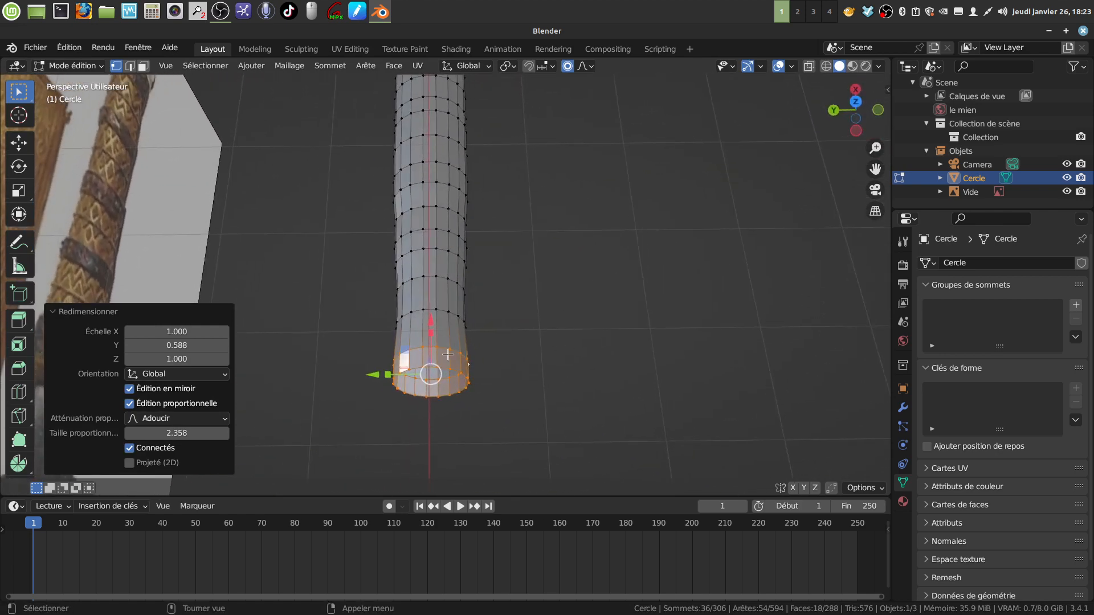
middle_click_drag(506, 261, 465, 283)
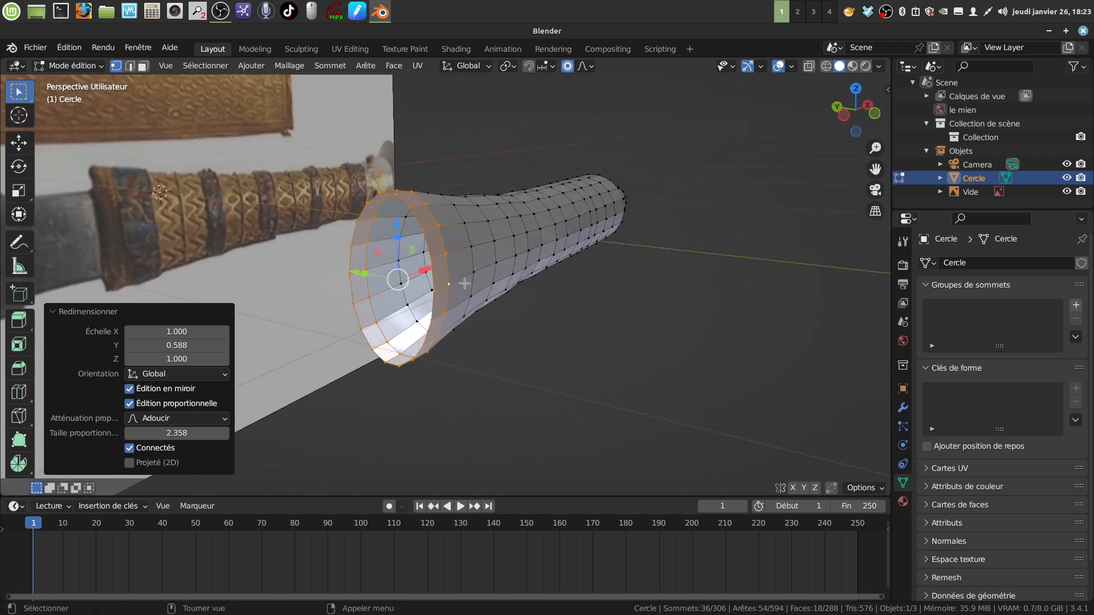
- Extrude the outermost ring of the flared opening inward, scaling it to 0.498
left_click(431, 300, "alt")
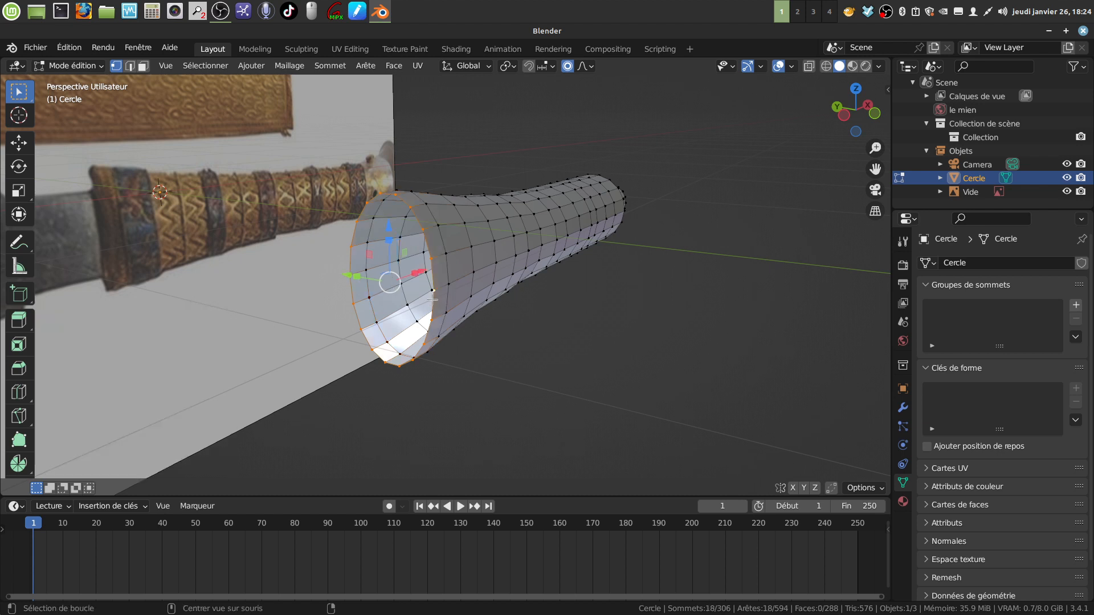
key("e")
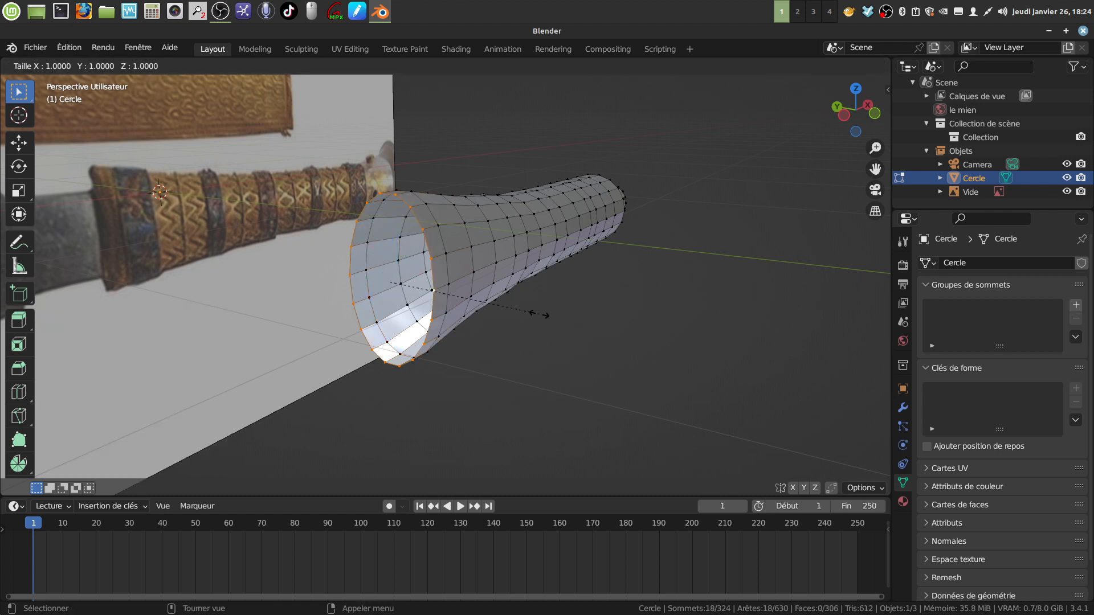
key("s")
left_click(466, 294)
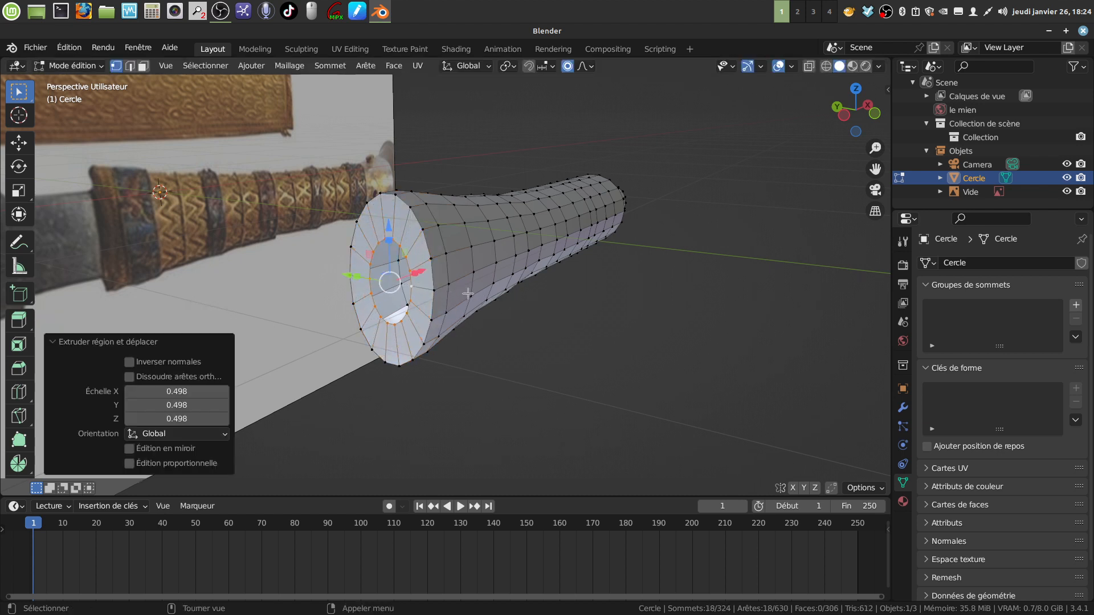
middle_click_drag(466, 294, 424, 304)
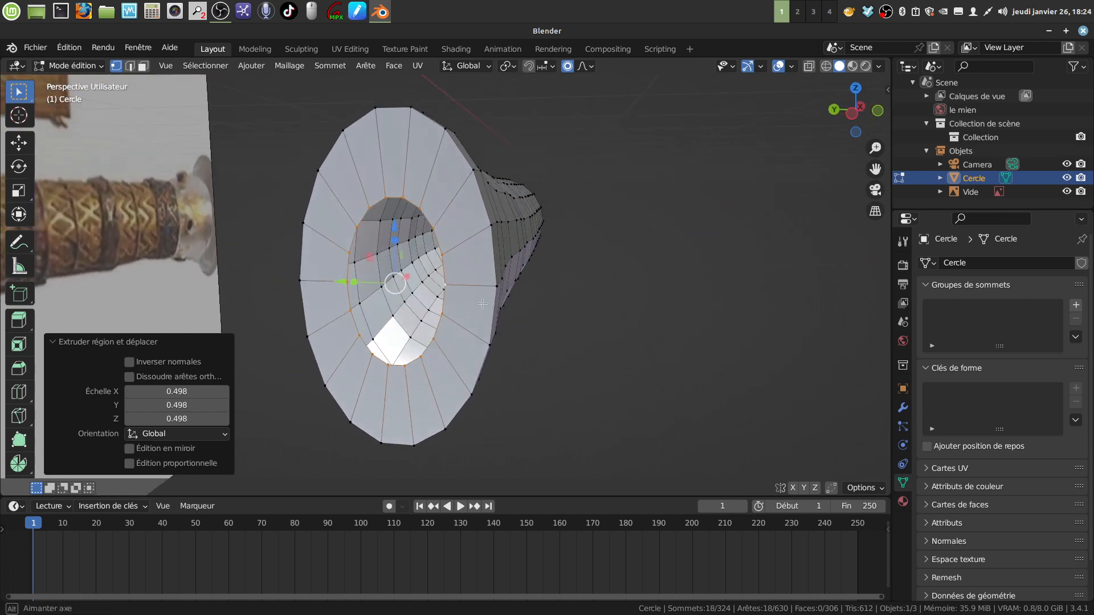
- Try scaling the new inner ring along Y with proportional editing, and undo both that scaling and the inward extrusion
key("s")
key("y")
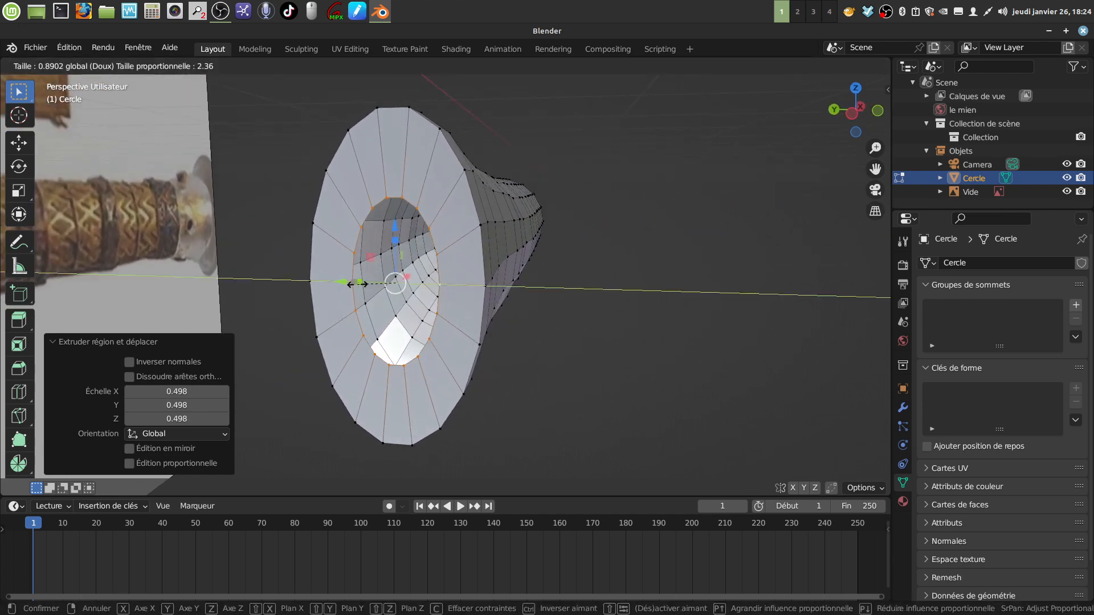
left_click(357, 285)
key("ctrl+z")
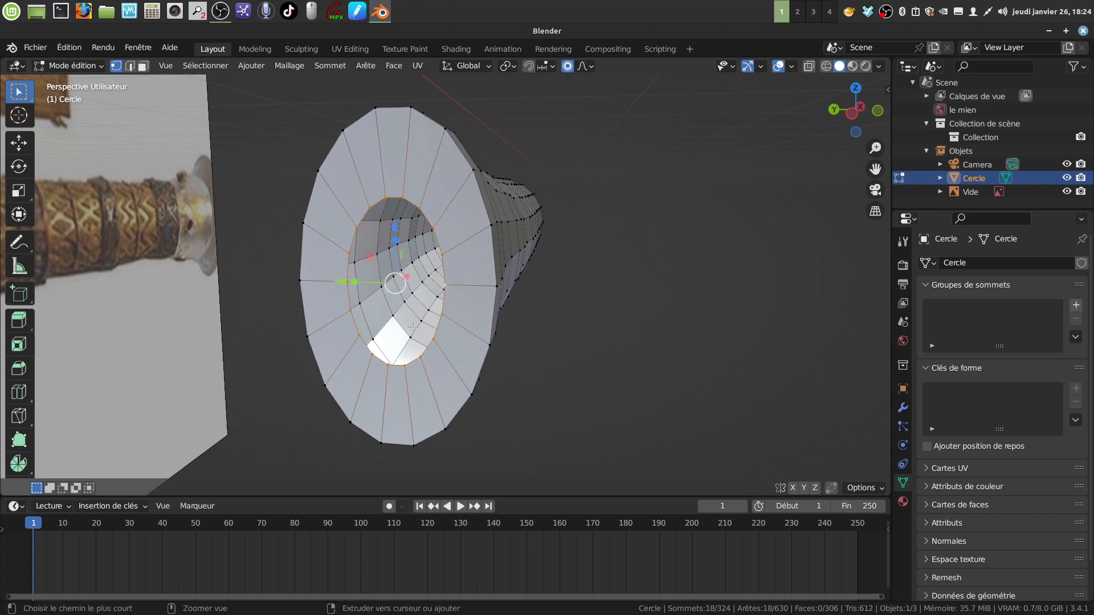
key("ctrl+z")
- Extrude the flared opening's edge ring inward, scaling it to 0.646, and turn off proportional editing
key("e")
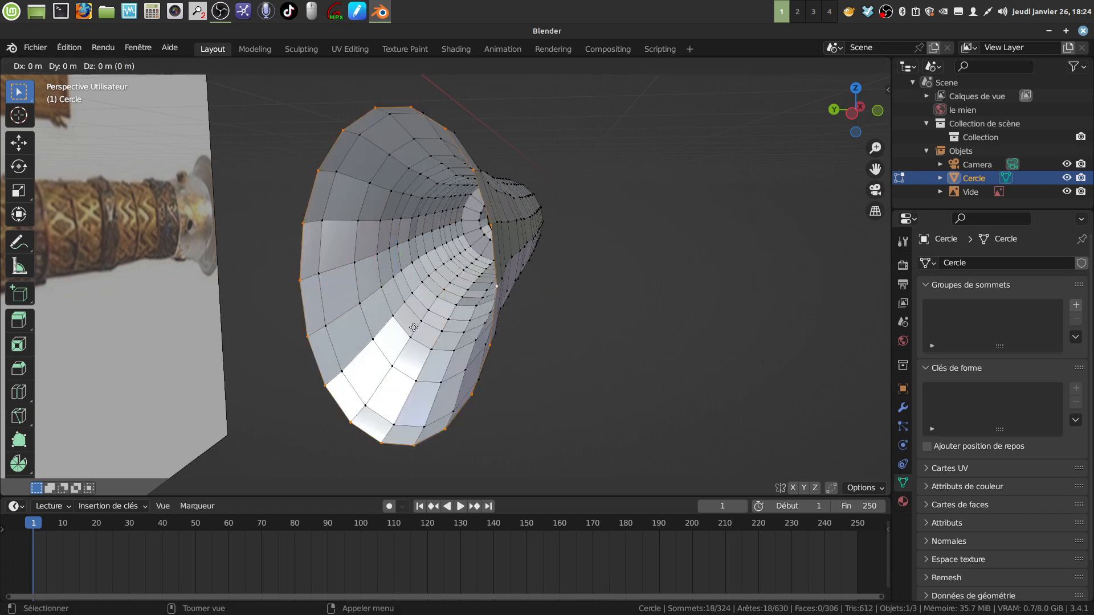
key("s")
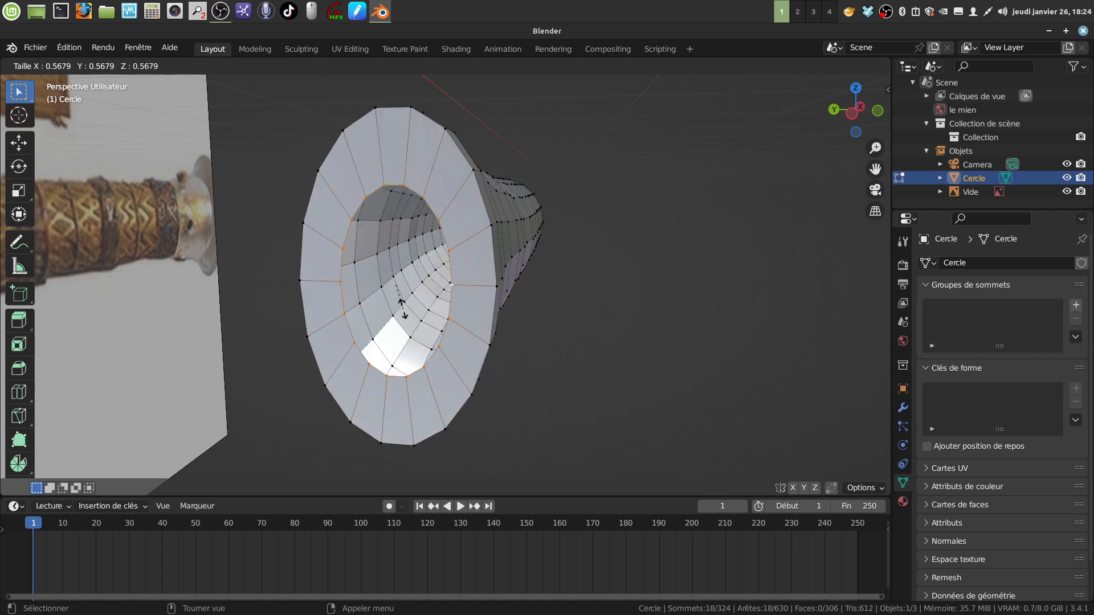
left_click(402, 308)
left_click(574, 67)
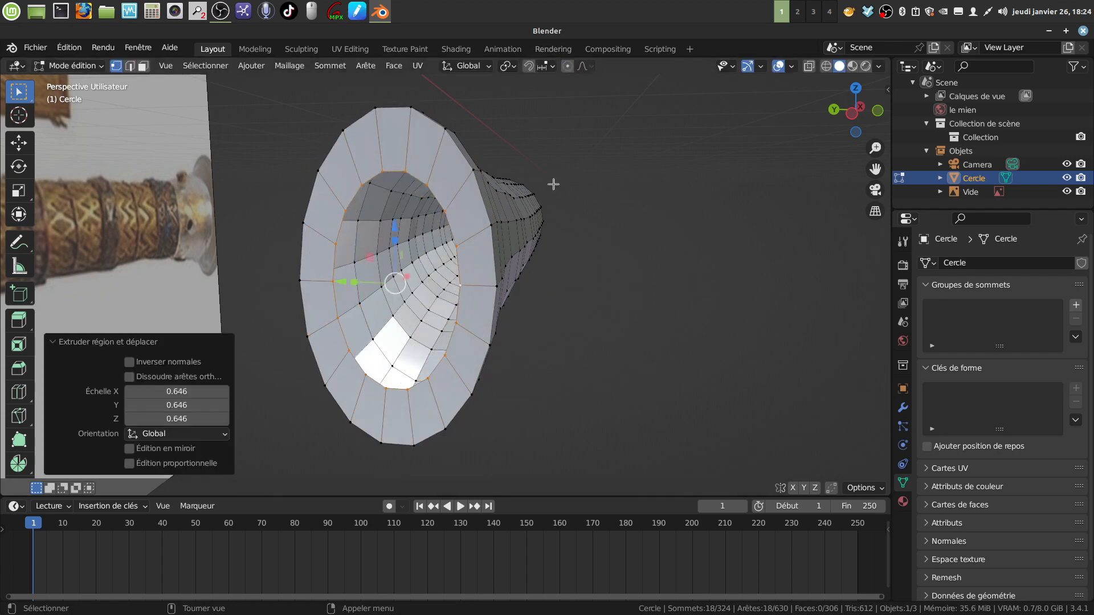
- Scale the flared opening's inner ring to 0.874 along Y and deselect it
middle_click_drag(552, 183, 558, 224)
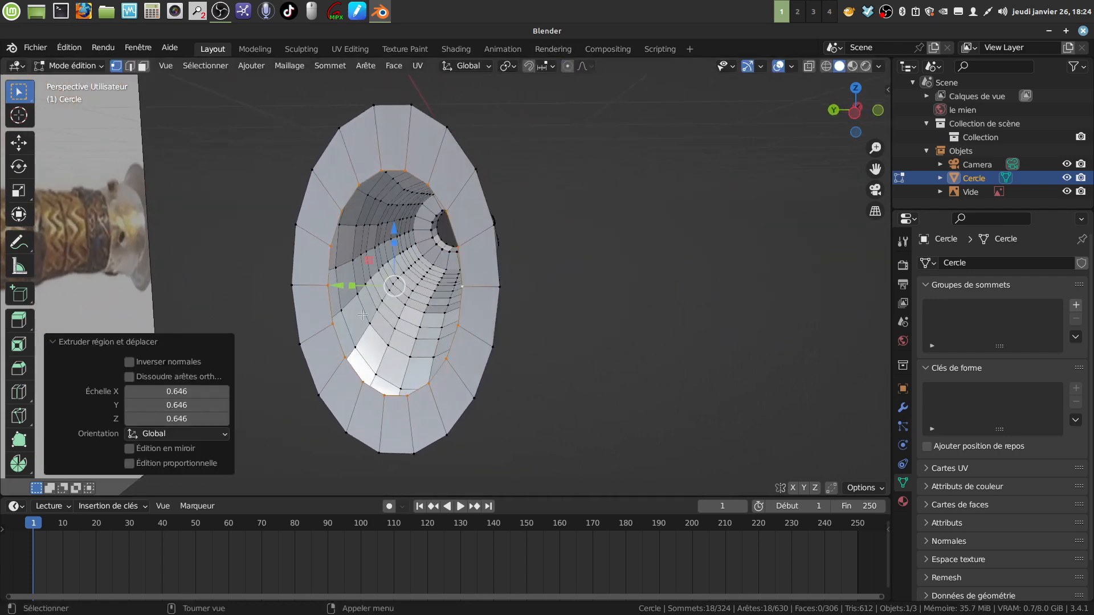
left_click_drag(354, 287, 358, 285)
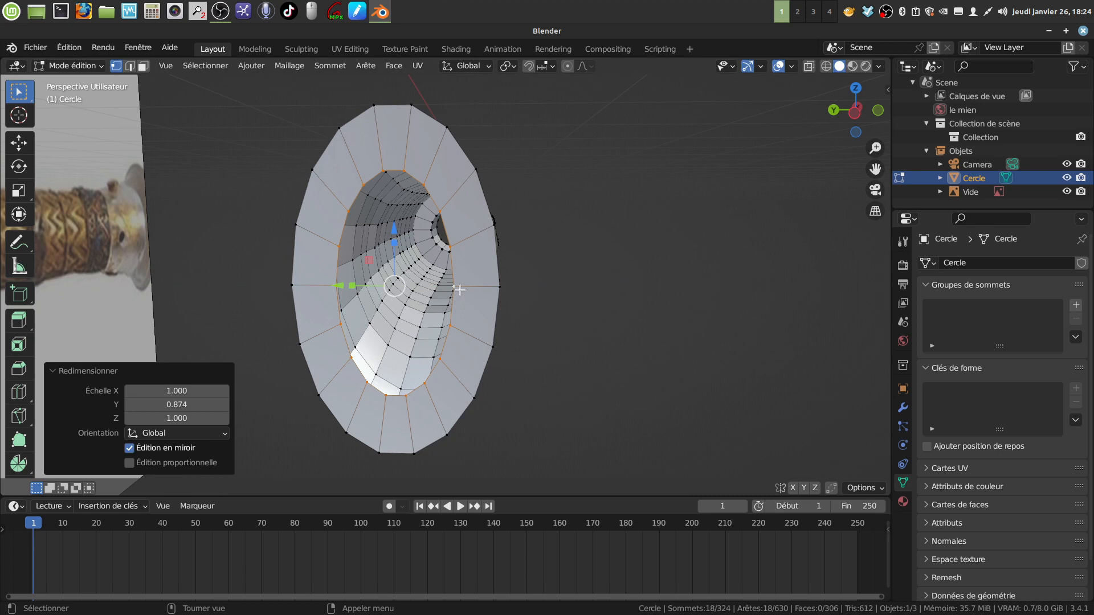
left_click(453, 260)
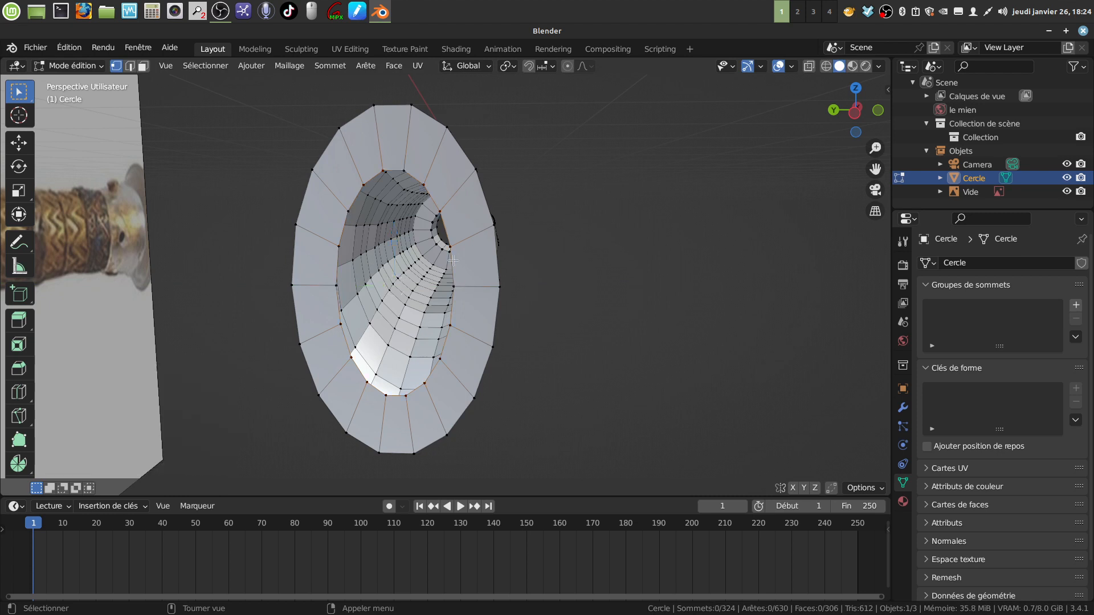
- Select the seven inner-ring vertices on the opening's -Y side and straighten them with LoopTools Gstretch
left_click(423, 184)
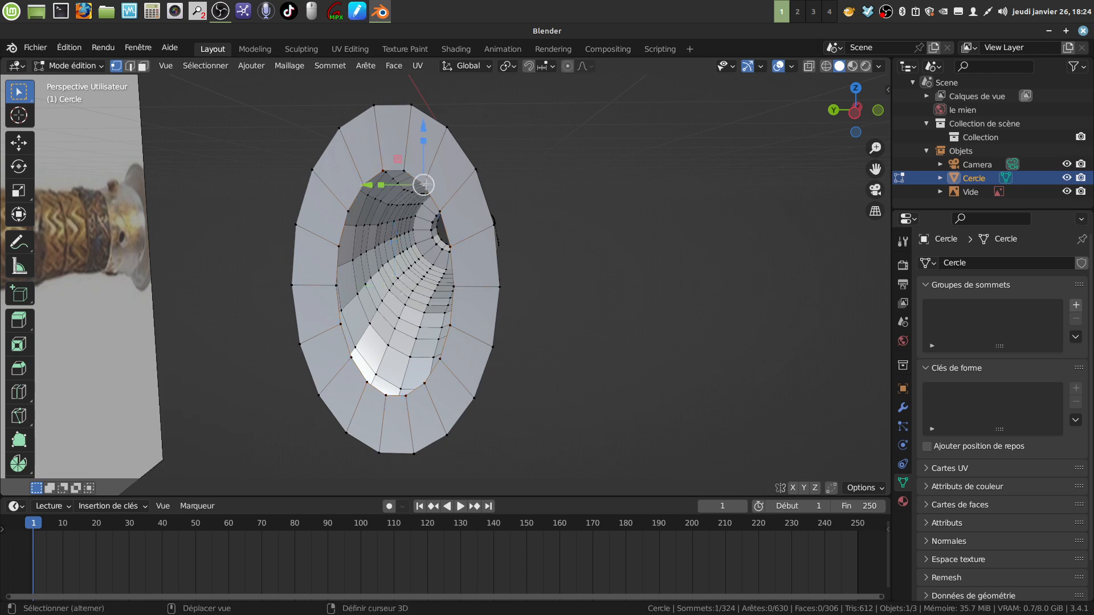
left_click(426, 382, "ctrl")
right_click(664, 178)
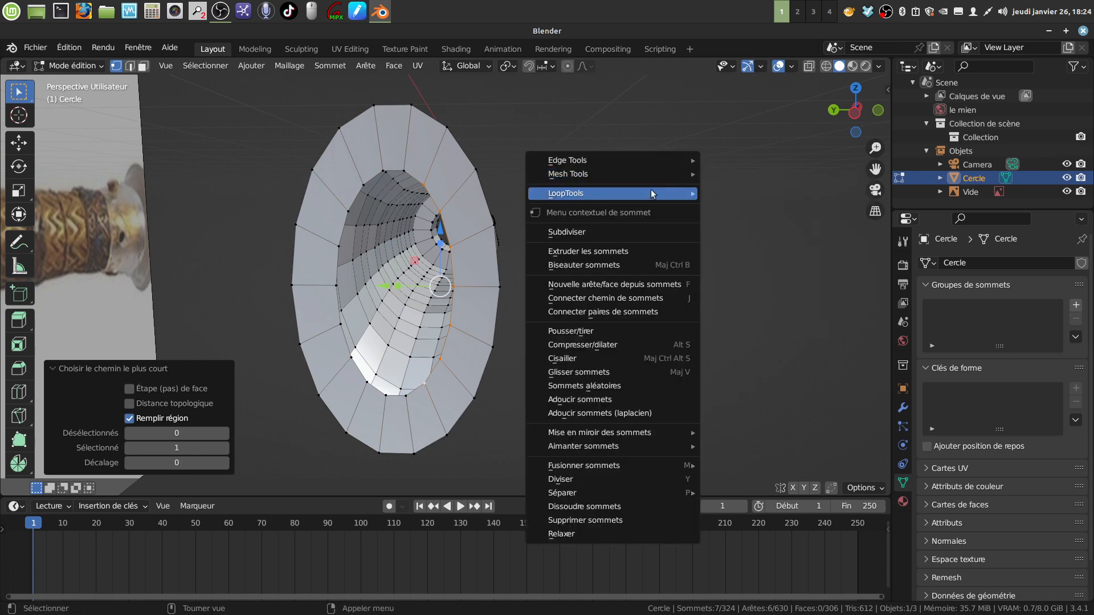
mouse_move(590, 173)
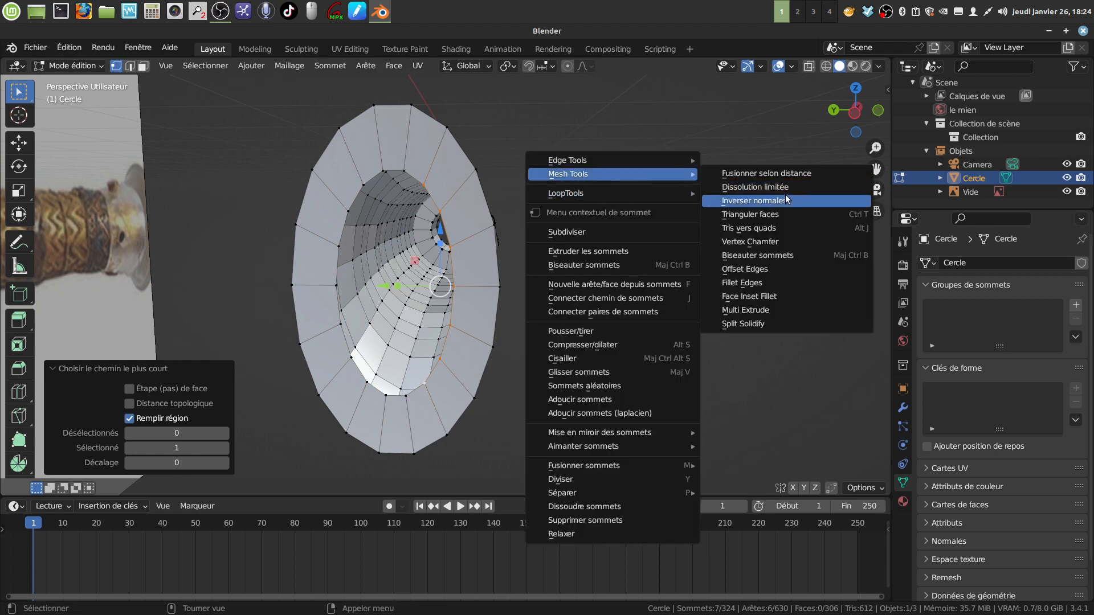
mouse_move(620, 192)
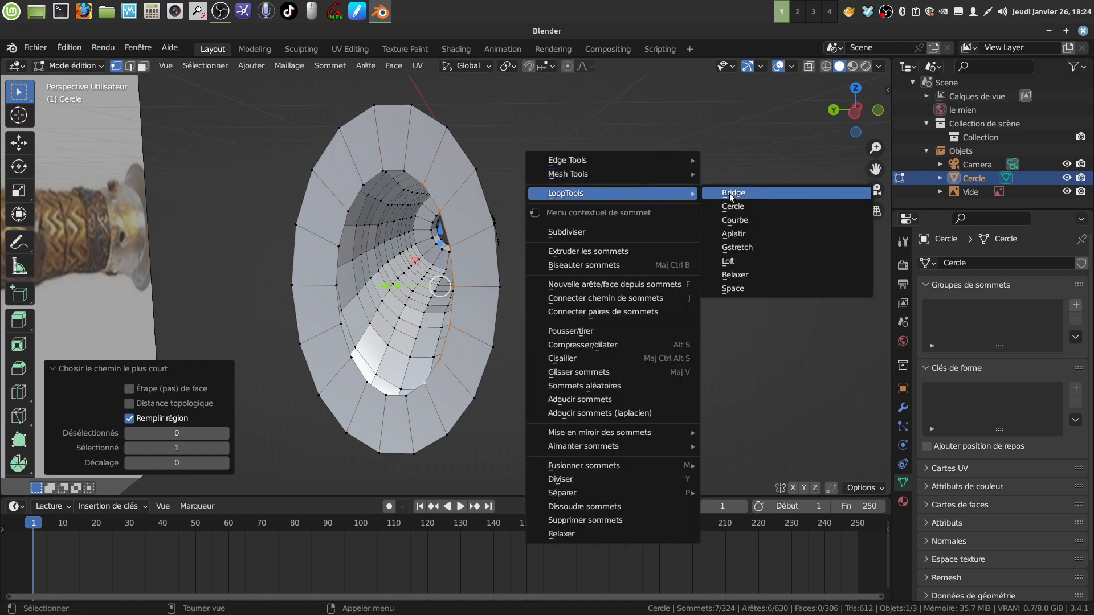
left_click(761, 248)
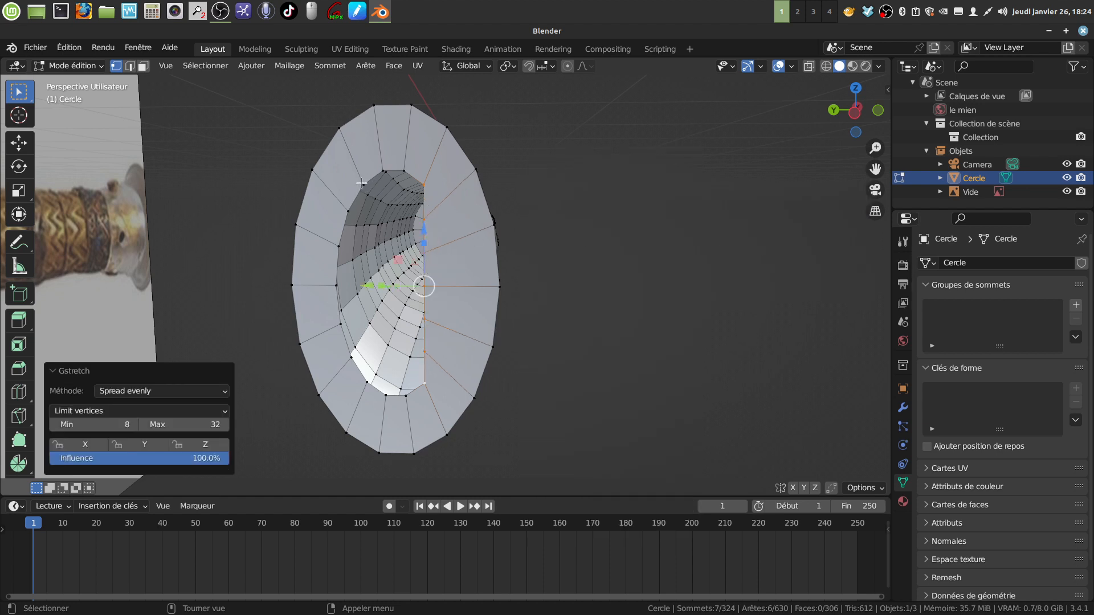
- Add the adjoining upper and lower ring vertices to the straightened selection and apply Gstretch to all nine
left_click(407, 170, "shift")
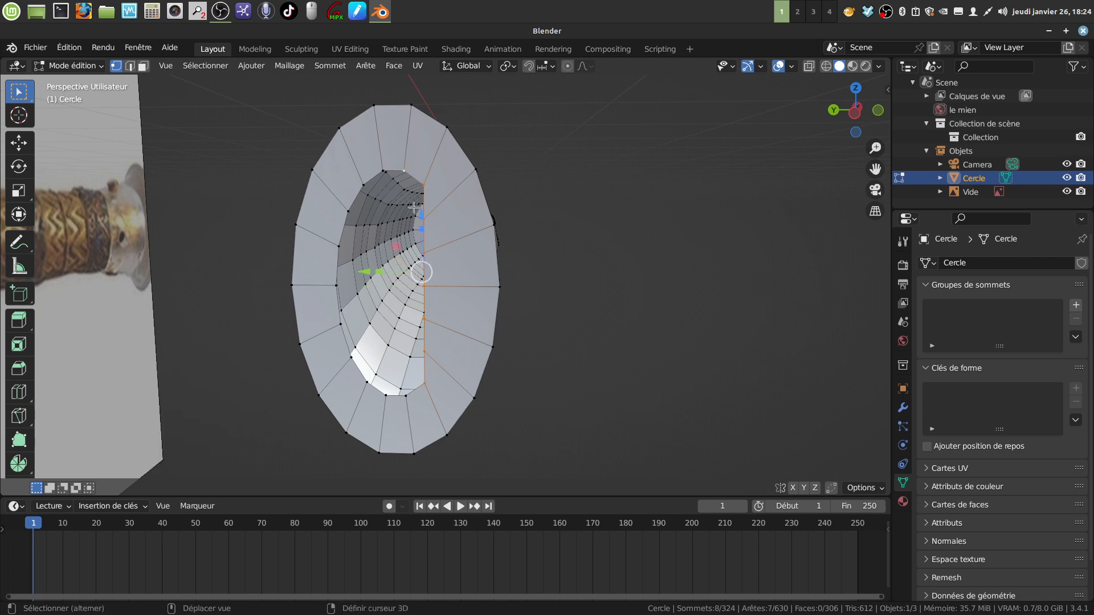
left_click(405, 395, "shift")
right_click(688, 188)
mouse_move(645, 197)
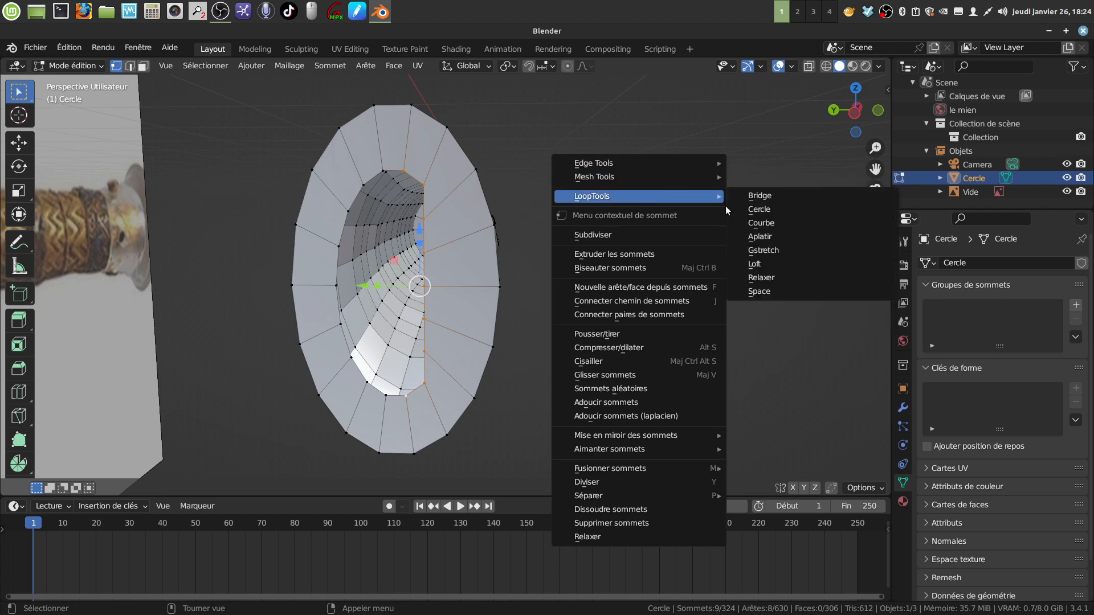
left_click(761, 250)
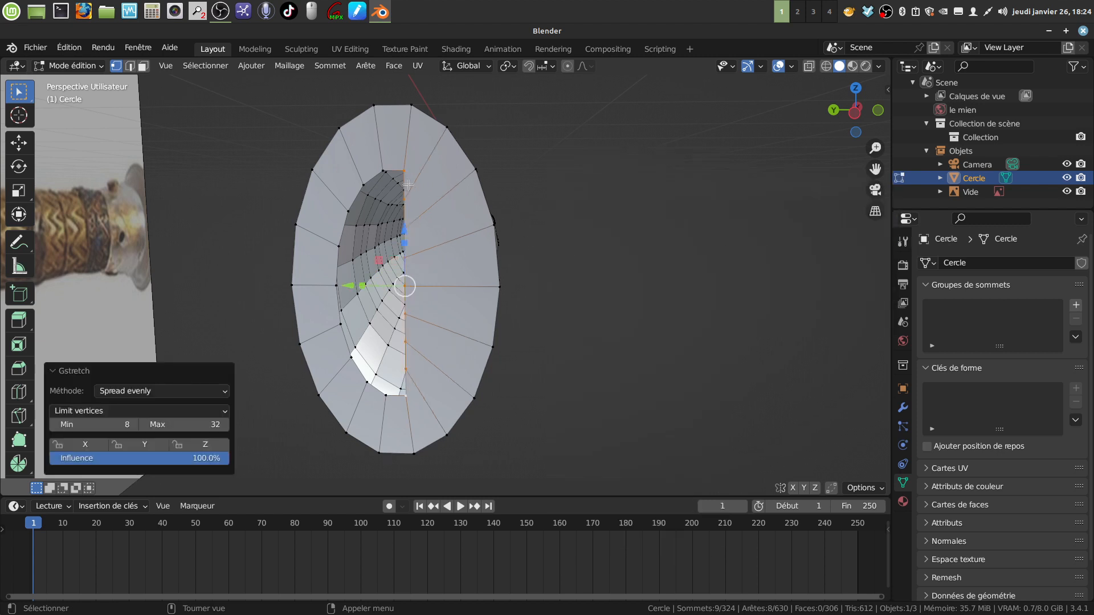
- Select the nine inner-ring vertices on the +Y side, straighten them with Gstretch to form a narrow slot, and deselect
left_click(380, 171)
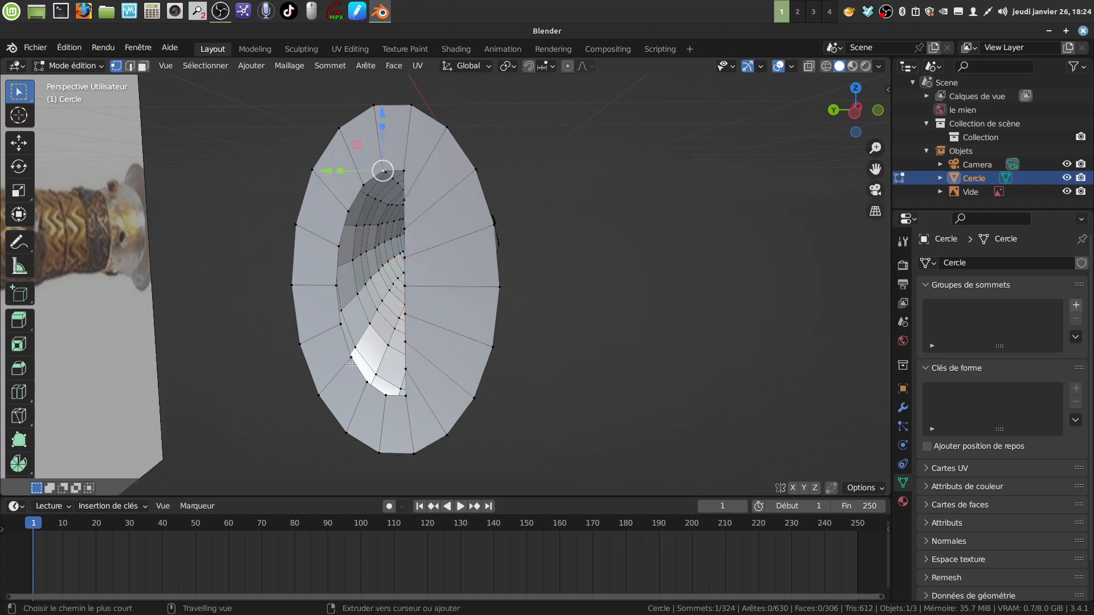
left_click(385, 394, "ctrl")
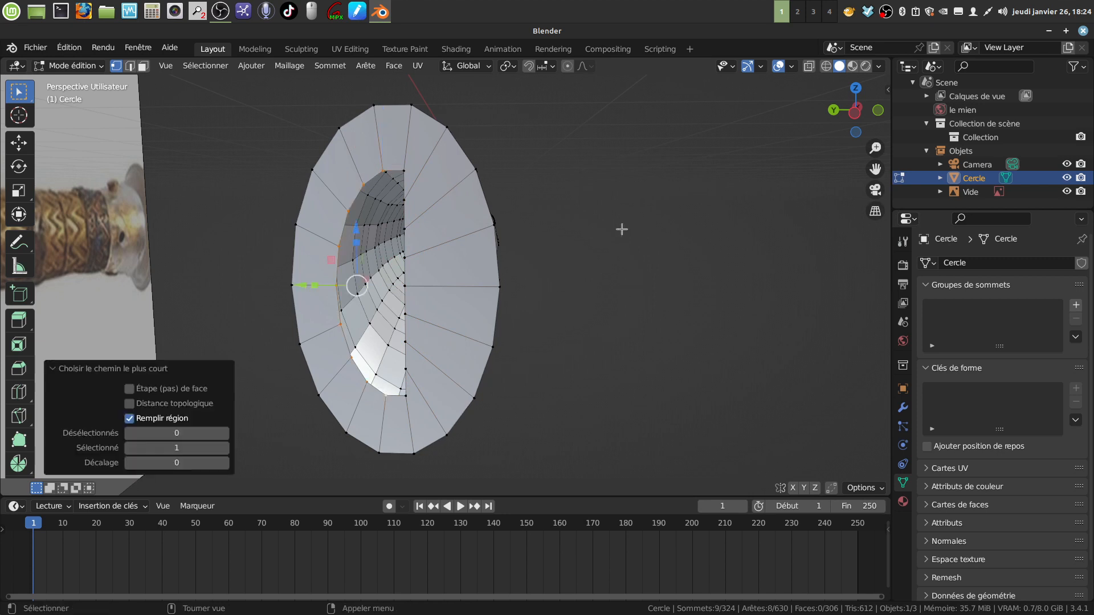
right_click(616, 214)
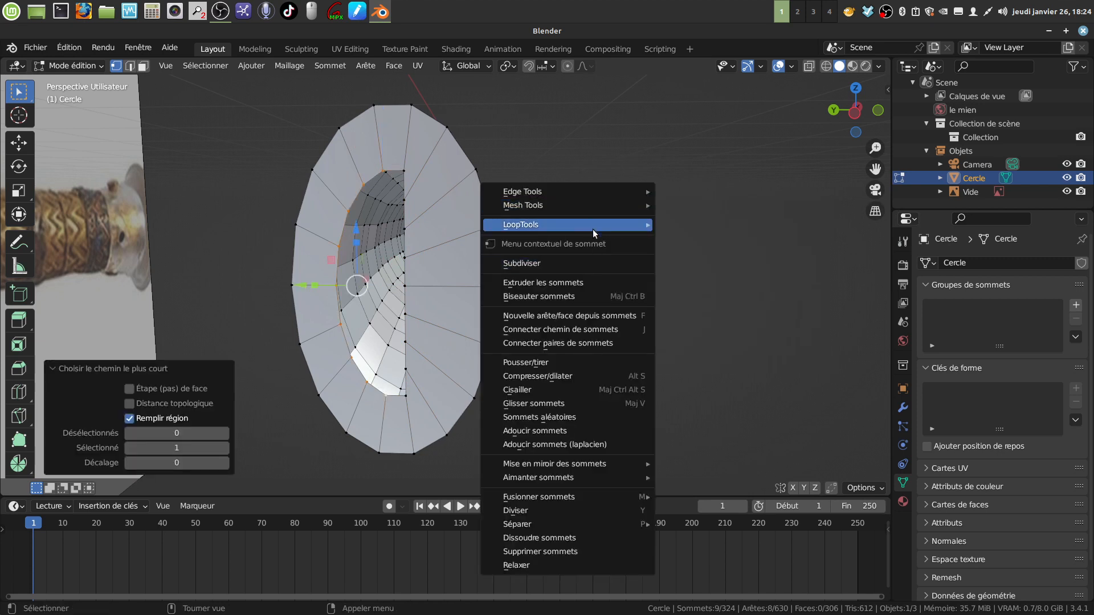
mouse_move(579, 225)
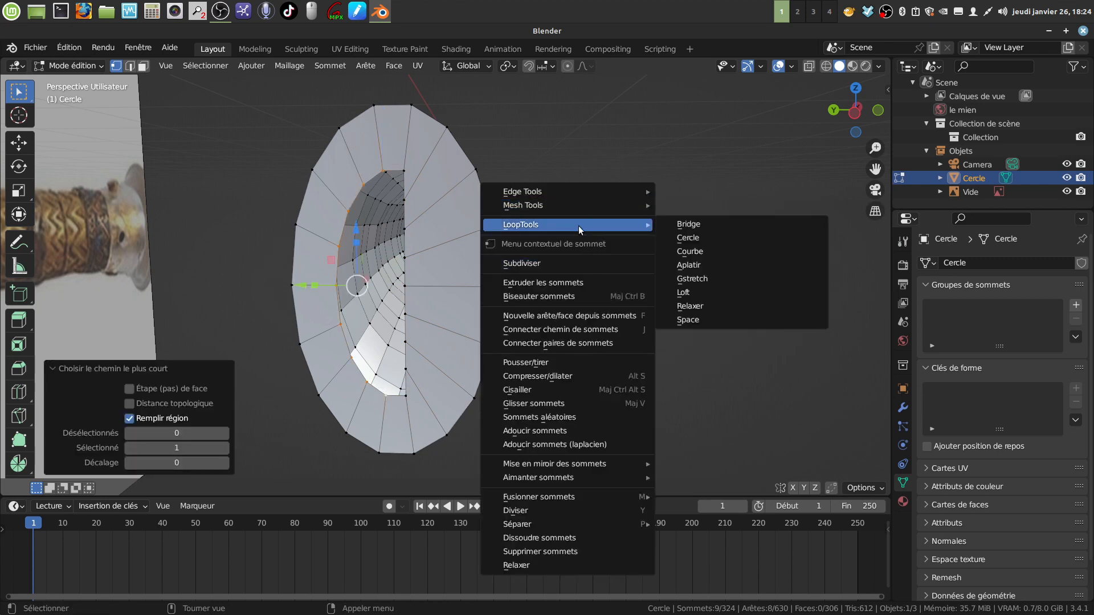
left_click(692, 278)
left_click(643, 229)
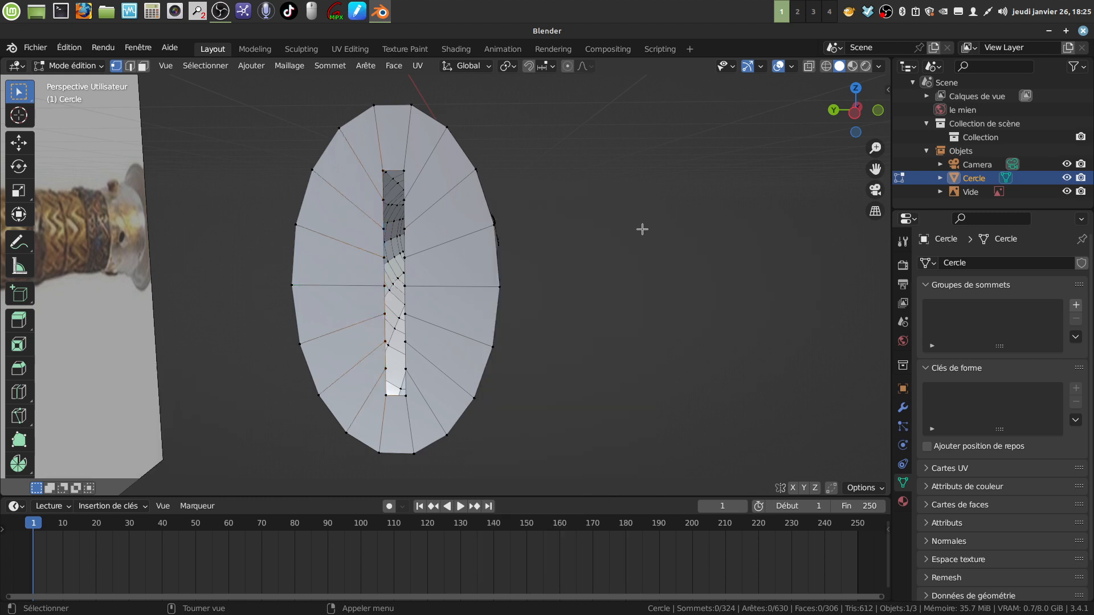
- Start the Shortcut VUr display, launch the desktop mouse-and-key overlay, and place it over the timeline
key("n")
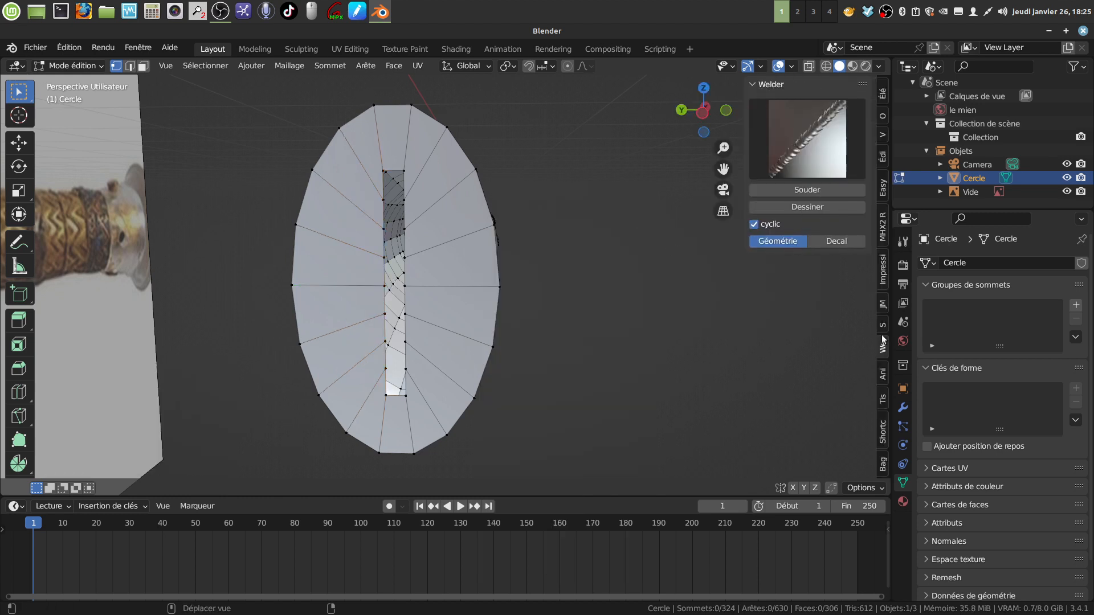
left_click(883, 428)
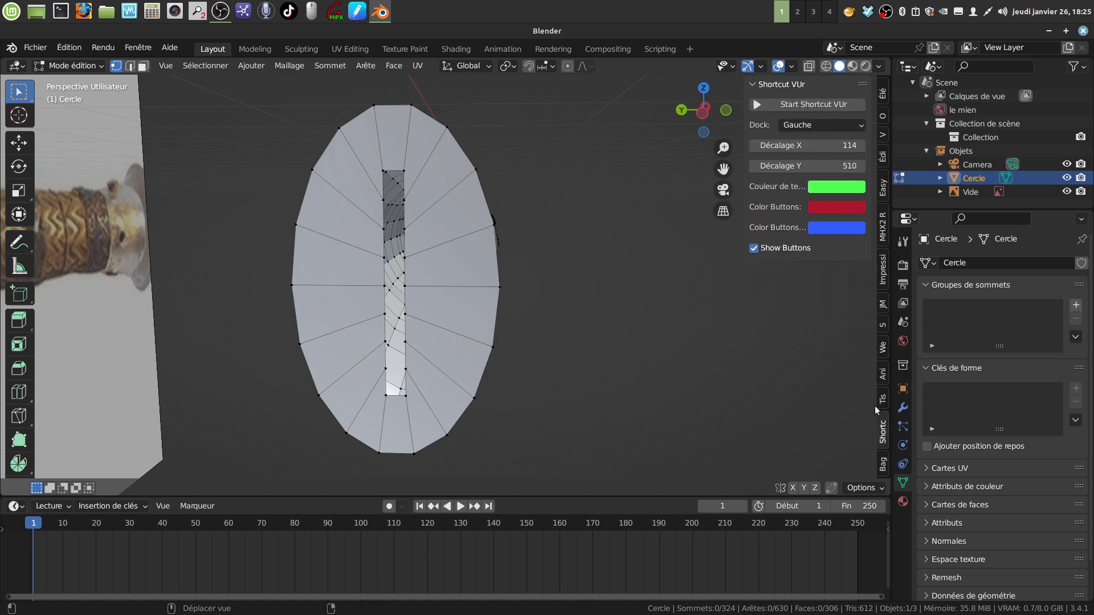
left_click(780, 106)
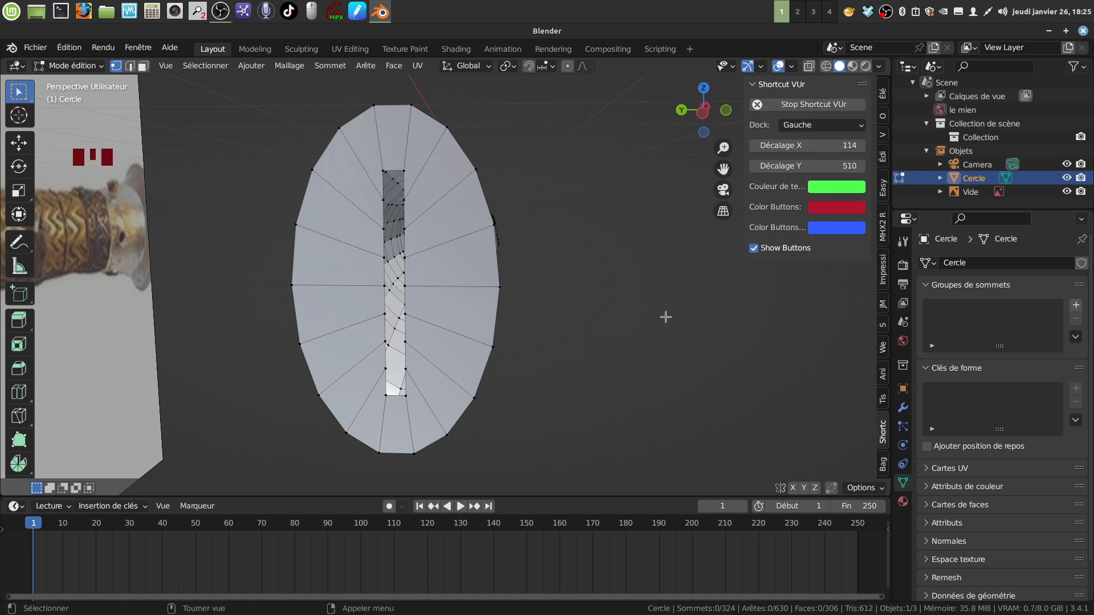
left_click(674, 347)
key("n")
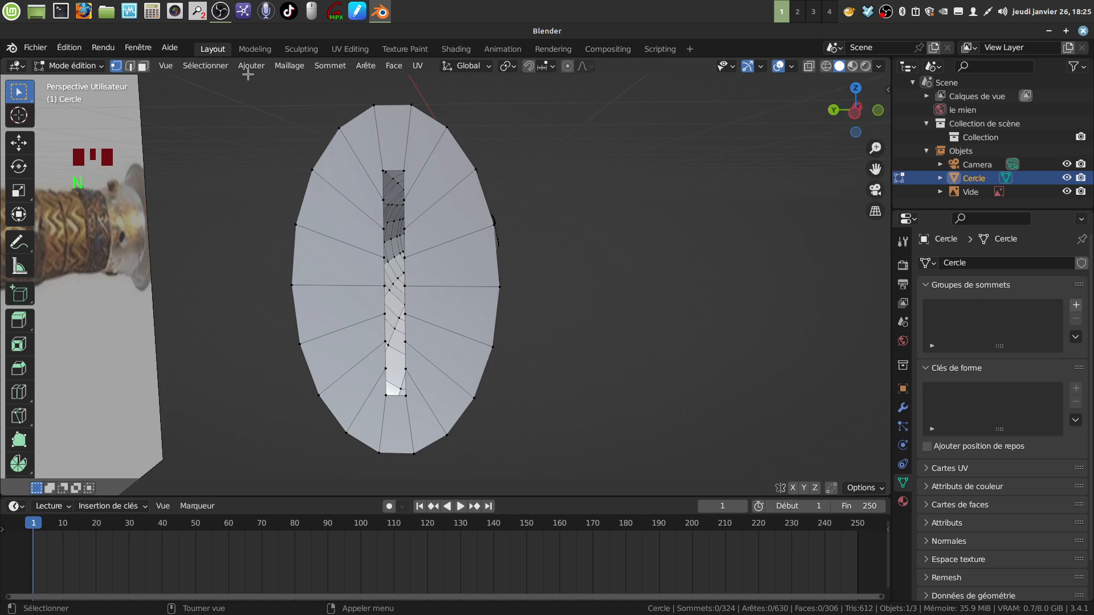
left_click(312, 15)
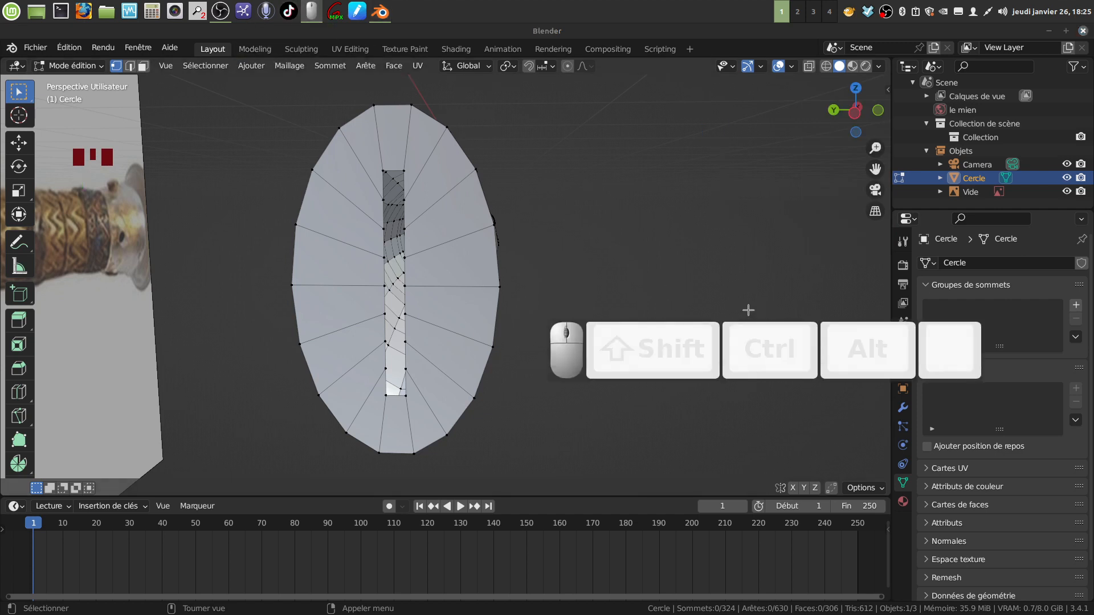
left_click_drag(731, 365, 433, 573)
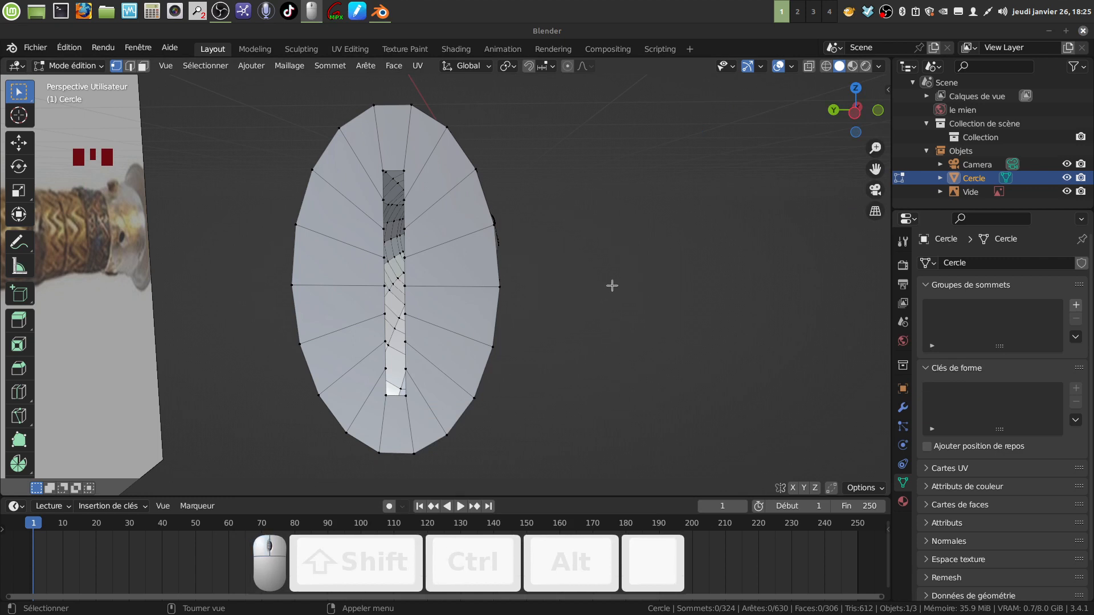
- Scale the slot's edge ring uniformly to 1.235 and widen it to 1.087 along Y
left_click(394, 171, "alt")
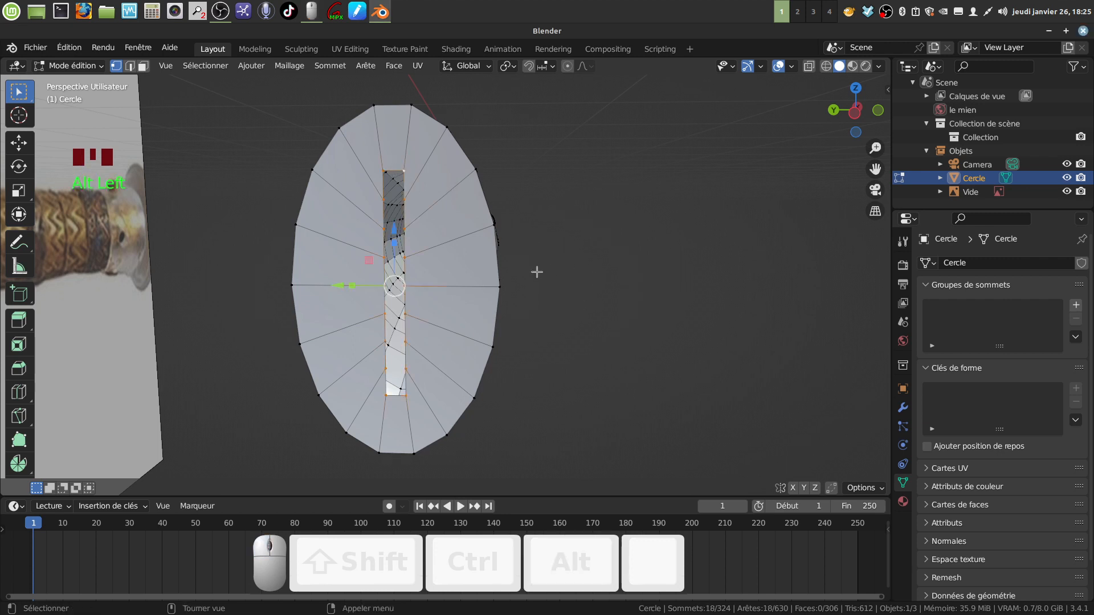
key("s")
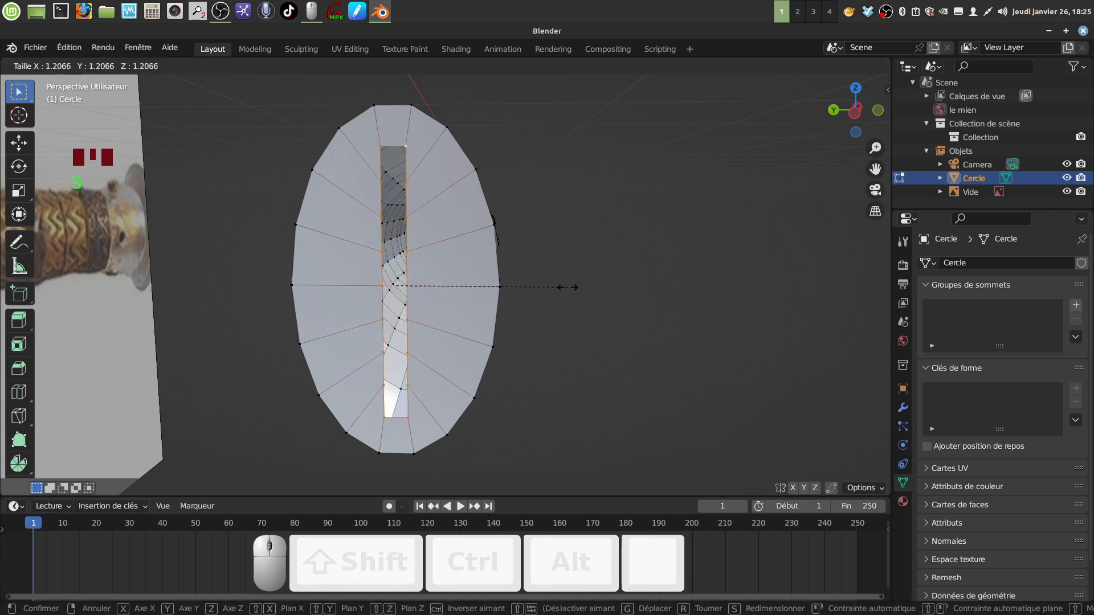
left_click(571, 289)
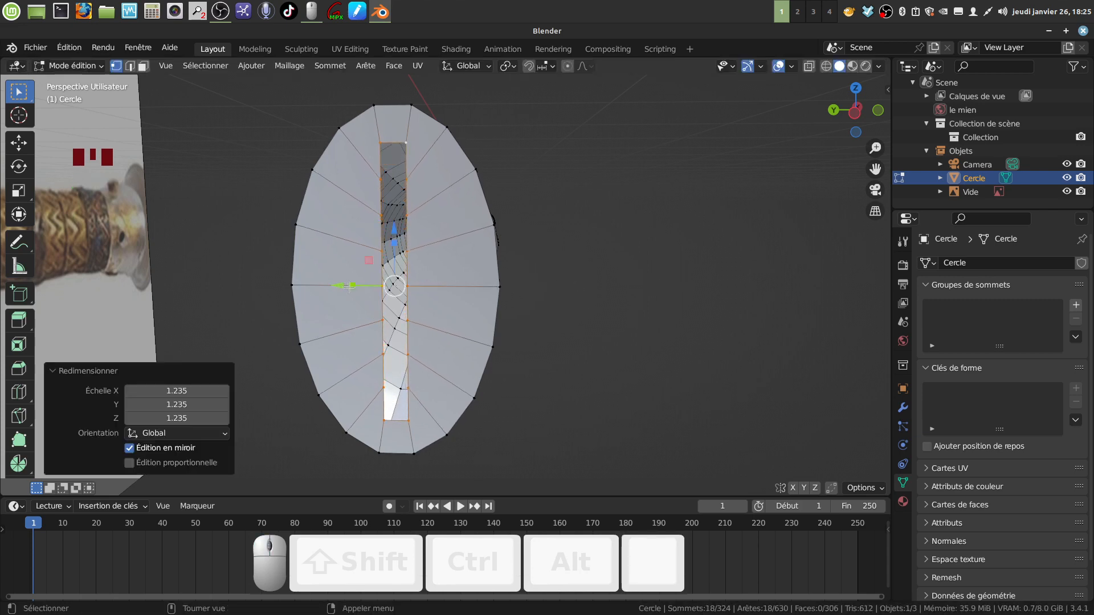
mouse_move(348, 286)
left_mouse_down()
mouse_move(328, 286)
mouse_move(347, 285)
left_mouse_up()
- Bevel the outer rim of the handle's flared end with a 0.0388 m width and two segments
middle_click_drag(462, 221, 378, 220)
middle_click_drag(494, 242, 434, 291, "shift")
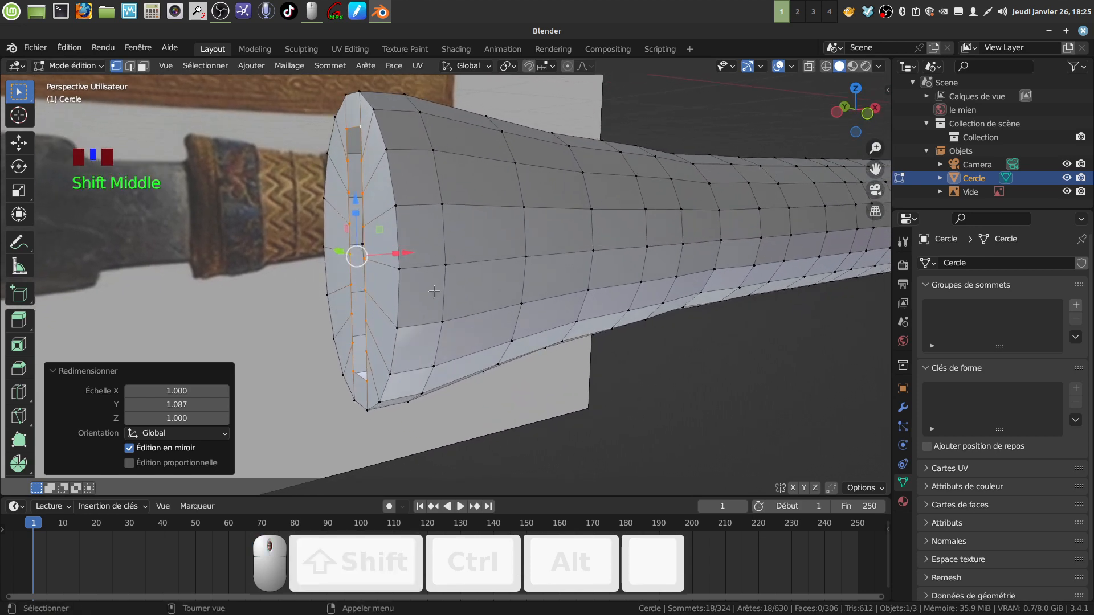
left_click(397, 306, "alt")
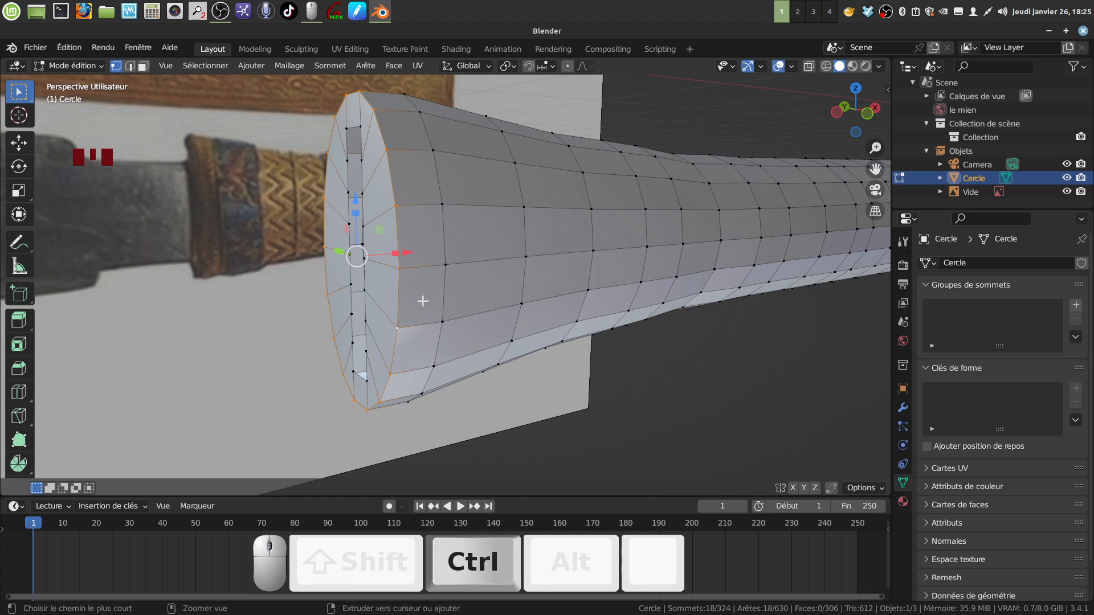
key("ctrl+b")
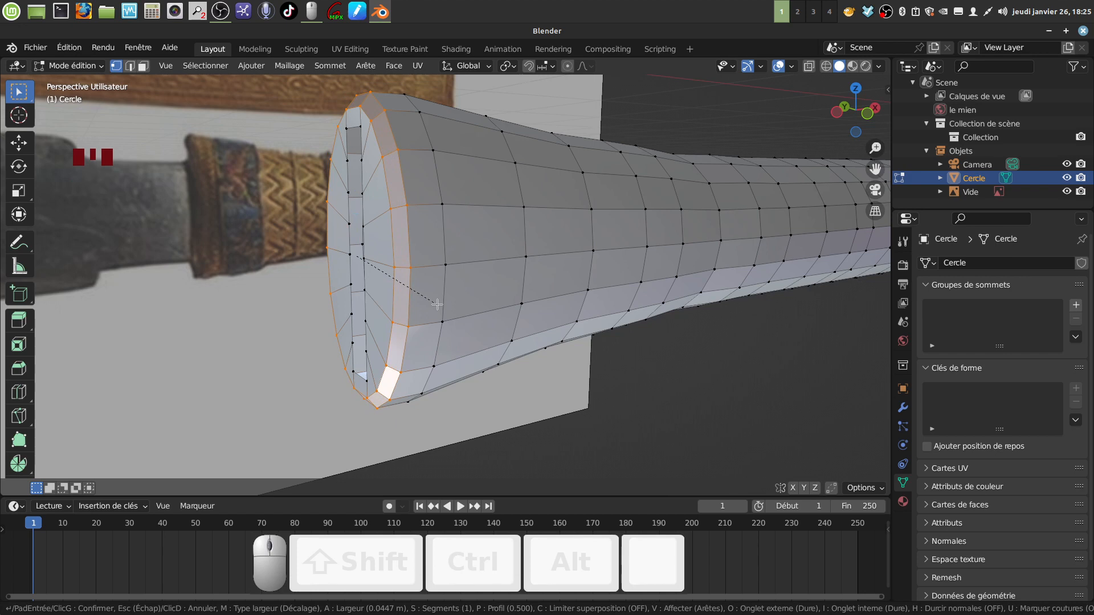
scroll(437, 305, "up", 1)
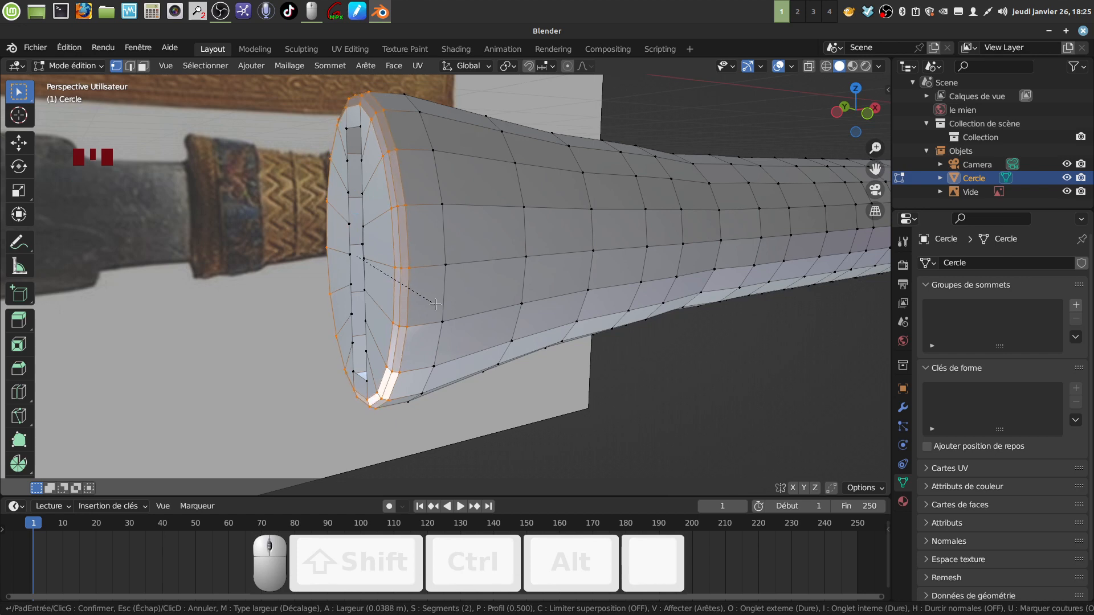
left_click(435, 305)
- Bevel the outer shoulder ring at the handle's shaft end with a 0.0135 m width and two segments
middle_click_drag(435, 305, 133, 349)
scroll(499, 285, "down", 3)
middle_click_drag(343, 359, 409, 329)
scroll(270, 358, "up", 2)
scroll(409, 329, "up", 2)
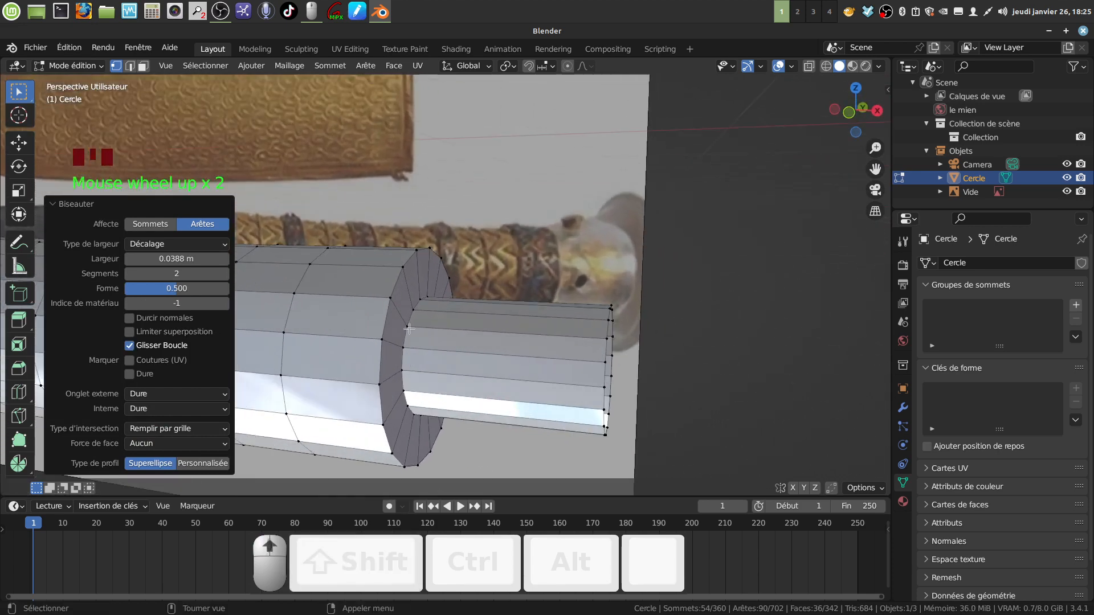
left_click(385, 326, "alt")
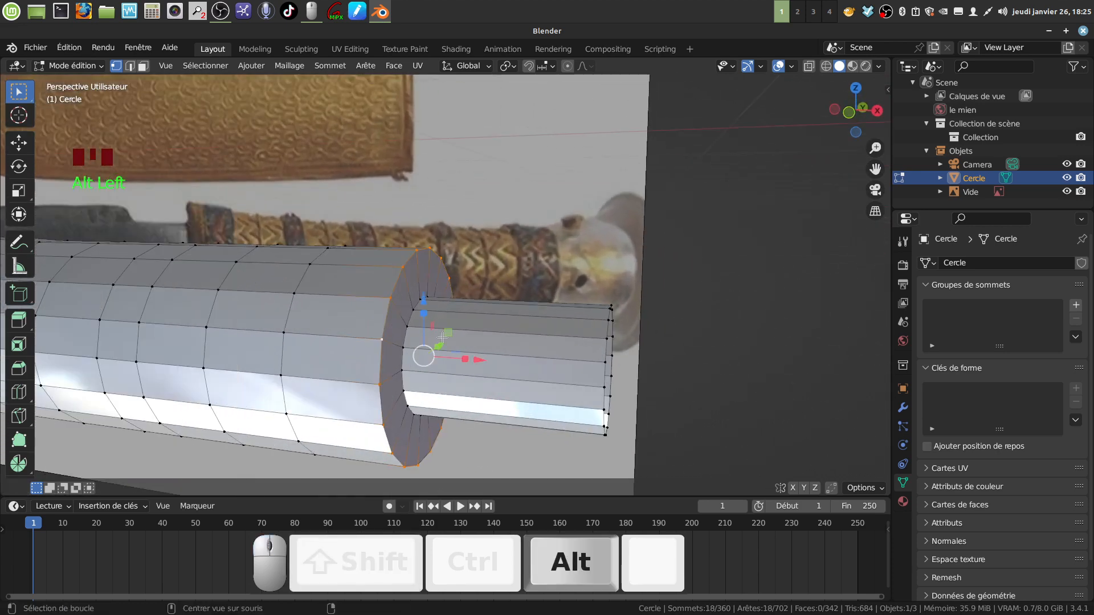
key("ctrl+b")
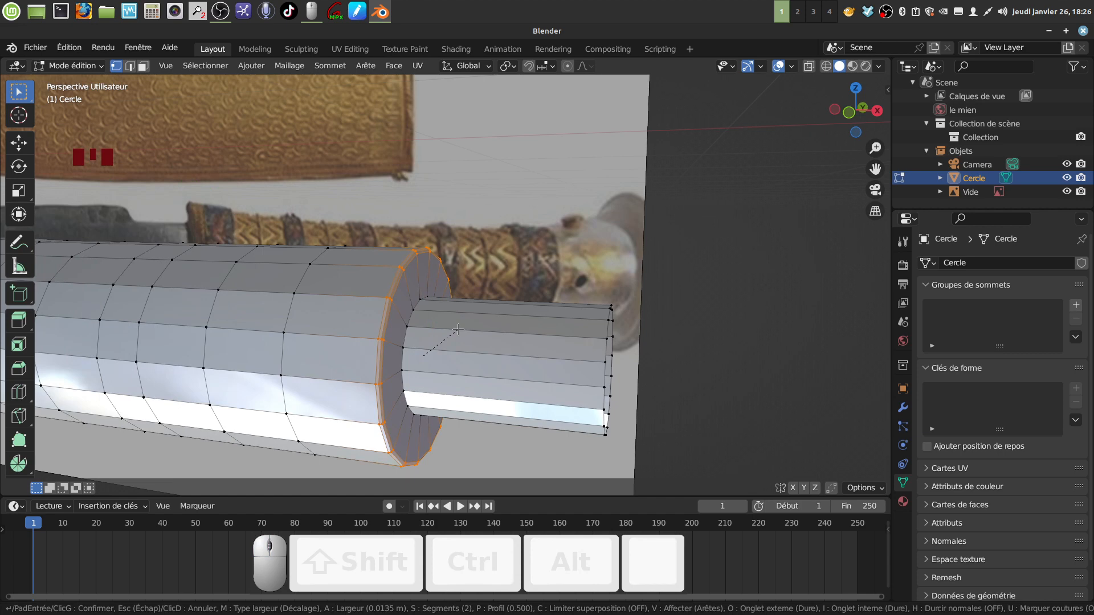
left_click(458, 329)
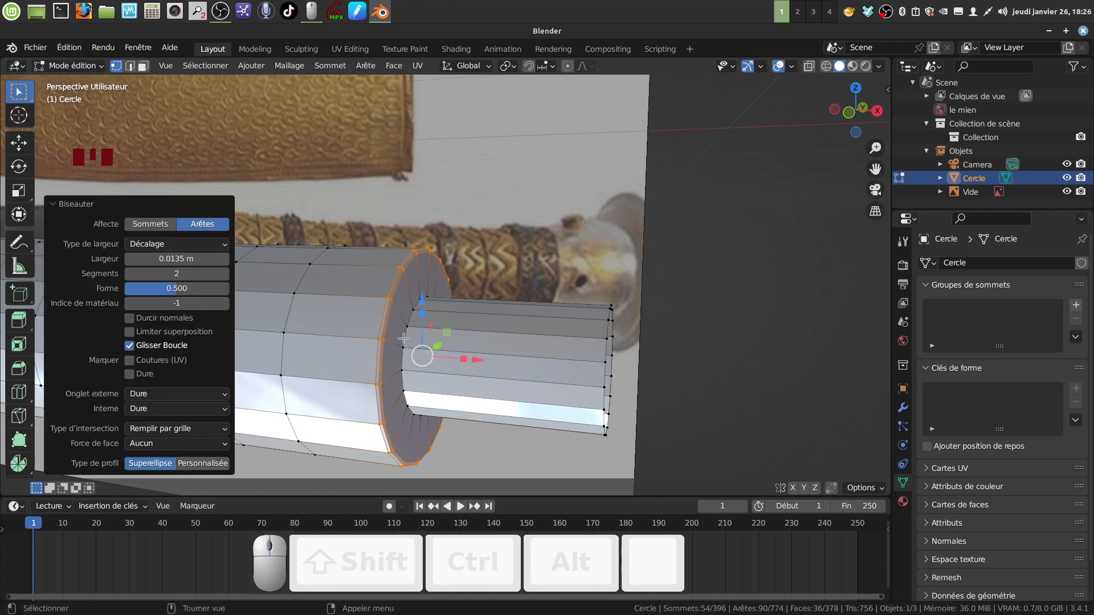
- Bevel the inner edge ring where the narrow shaft meets the handle's shoulder with a 0.0114 m width and two segments
left_click(420, 353, "alt")
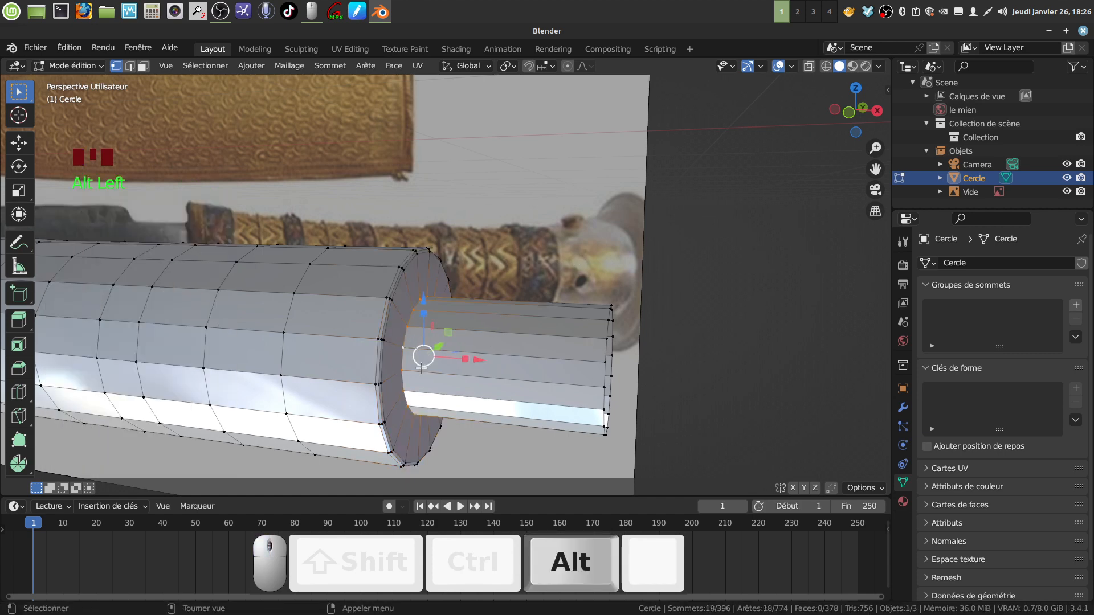
key("ctrl+b")
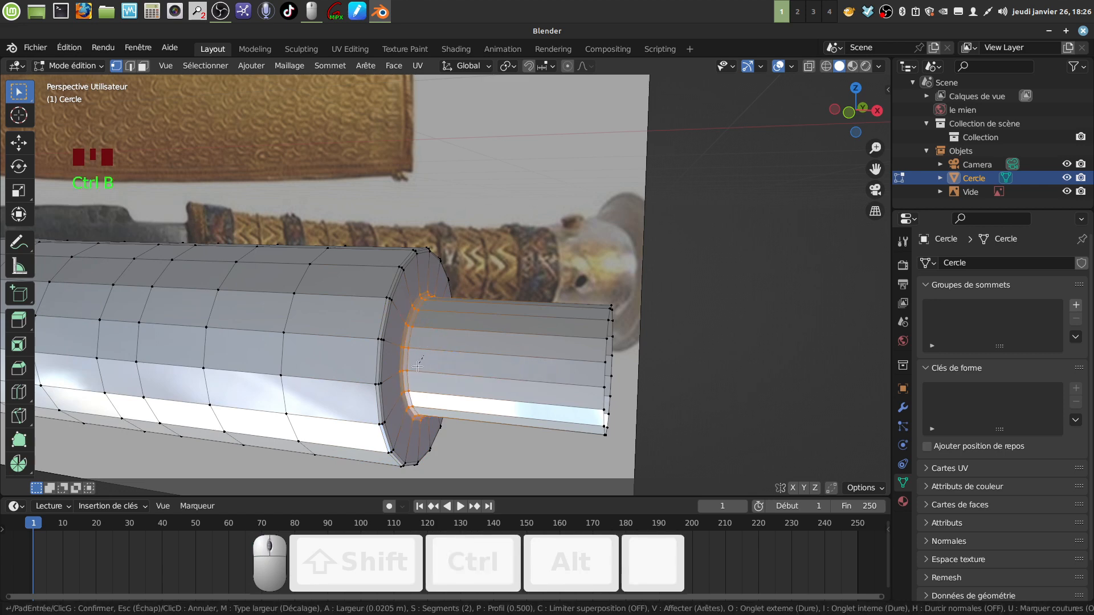
left_click(417, 362)
mouse_move(417, 363)
middle_mouse_down("shift")
mouse_move(397, 315)
mouse_move(422, 348)
middle_mouse_up("shift")
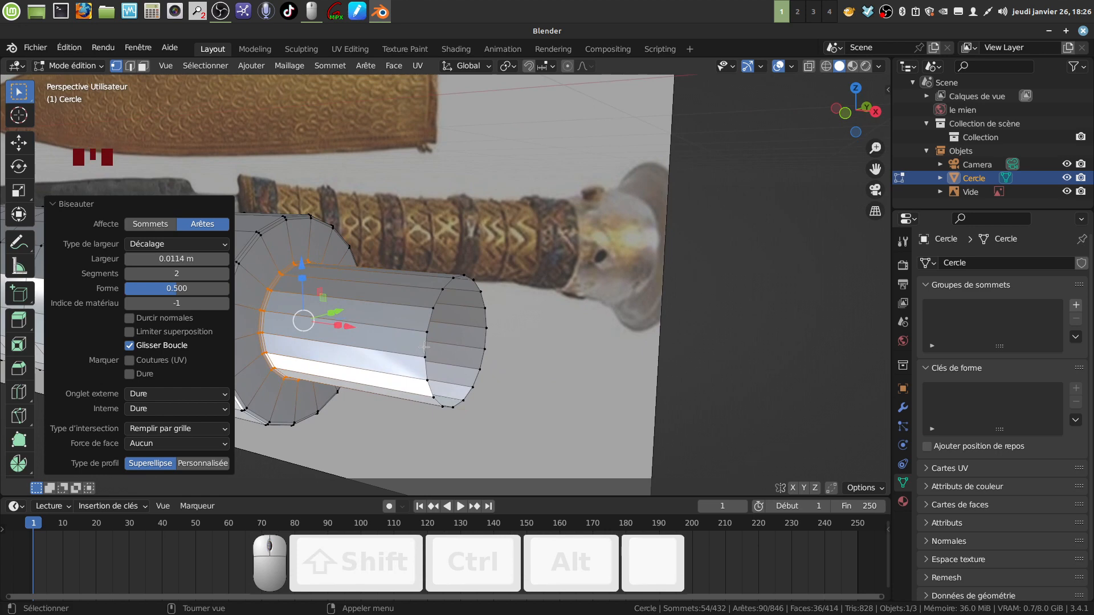
scroll(439, 320, "down", 5)
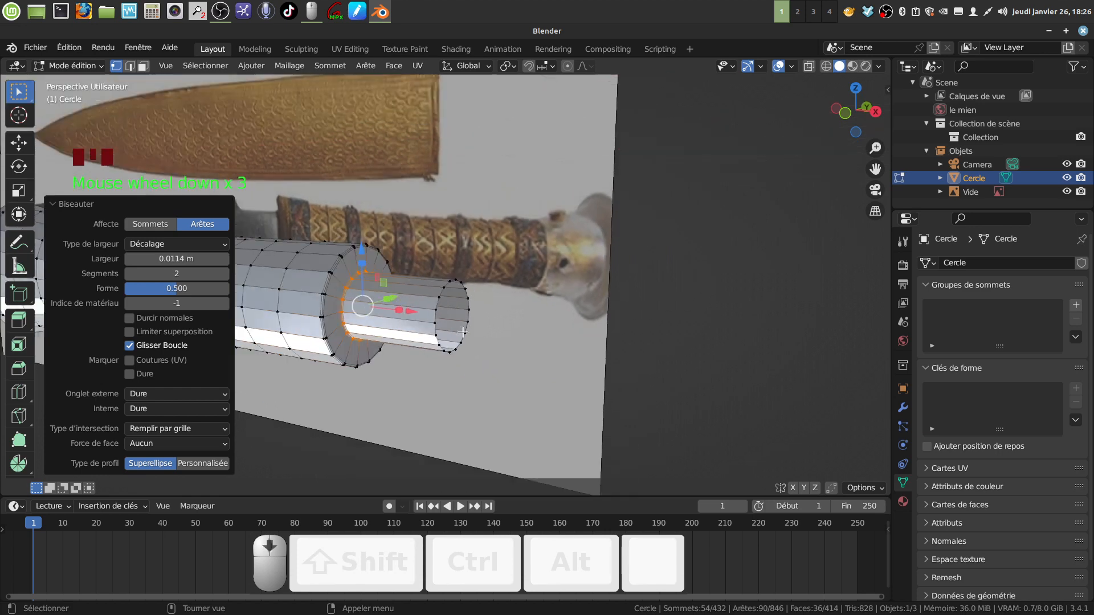
middle_click_drag(473, 345, 647, 367, "shift")
- Leave mesh editing and shade the whole handle smooth
key("Tab")
right_click(470, 303)
left_click(461, 303)
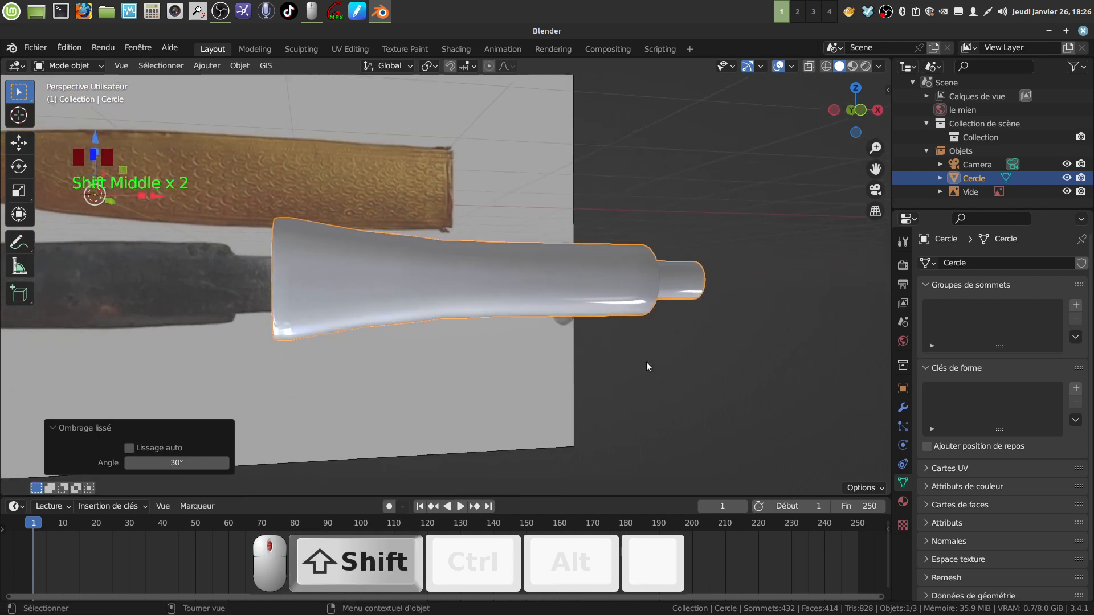
- Add a Catmull-Clark Subdivision modifier to the handle with viewport level 2 and turn off its viewport display
left_click(902, 407)
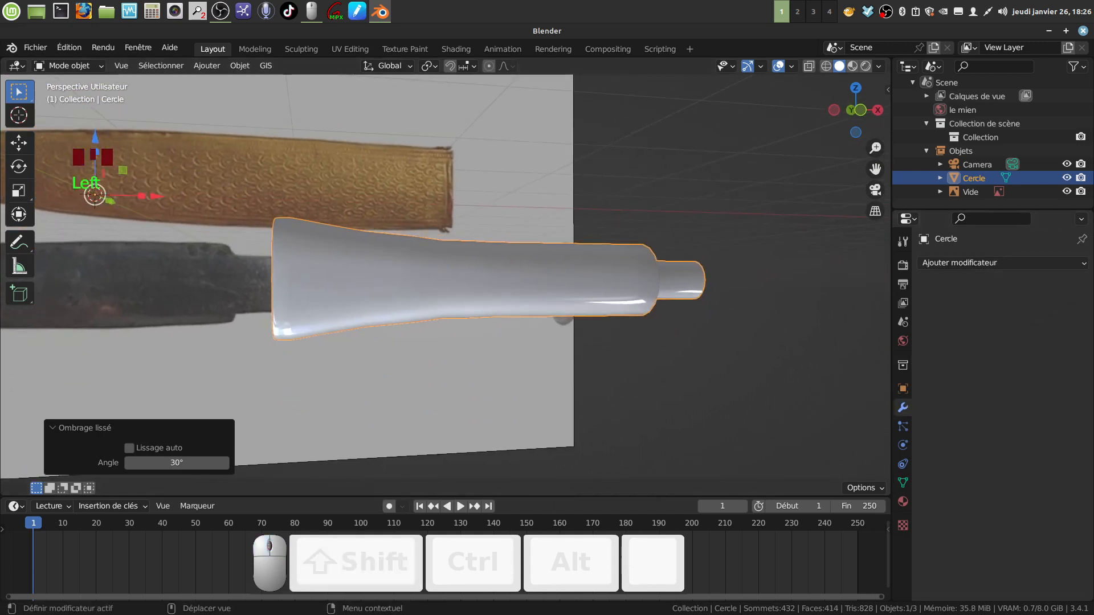
left_click(968, 263)
left_click(778, 508)
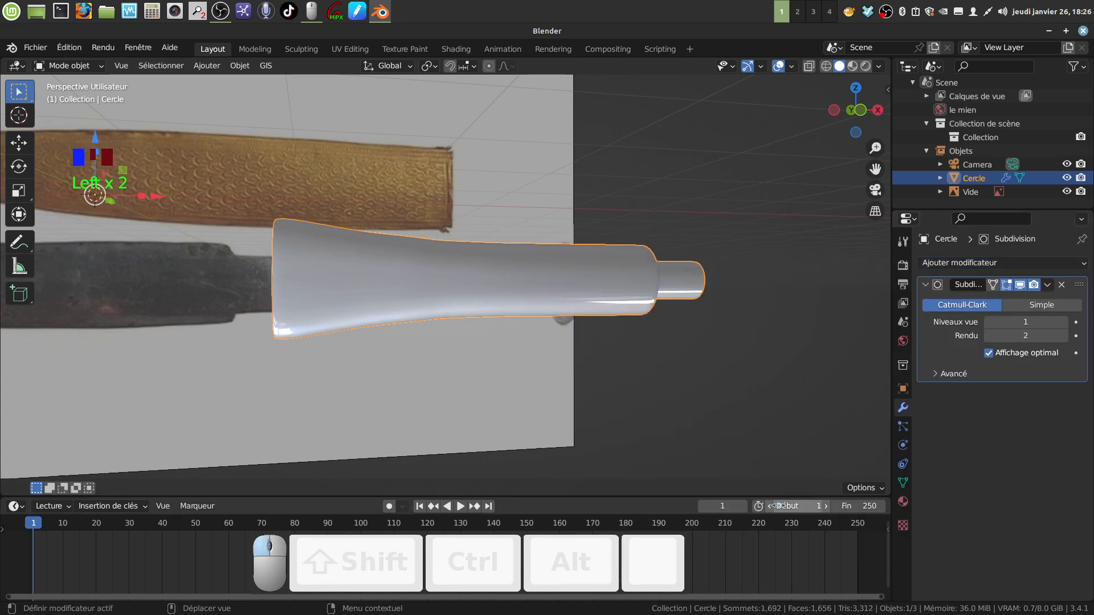
left_click(1059, 322)
middle_click_drag(518, 249, 475, 309)
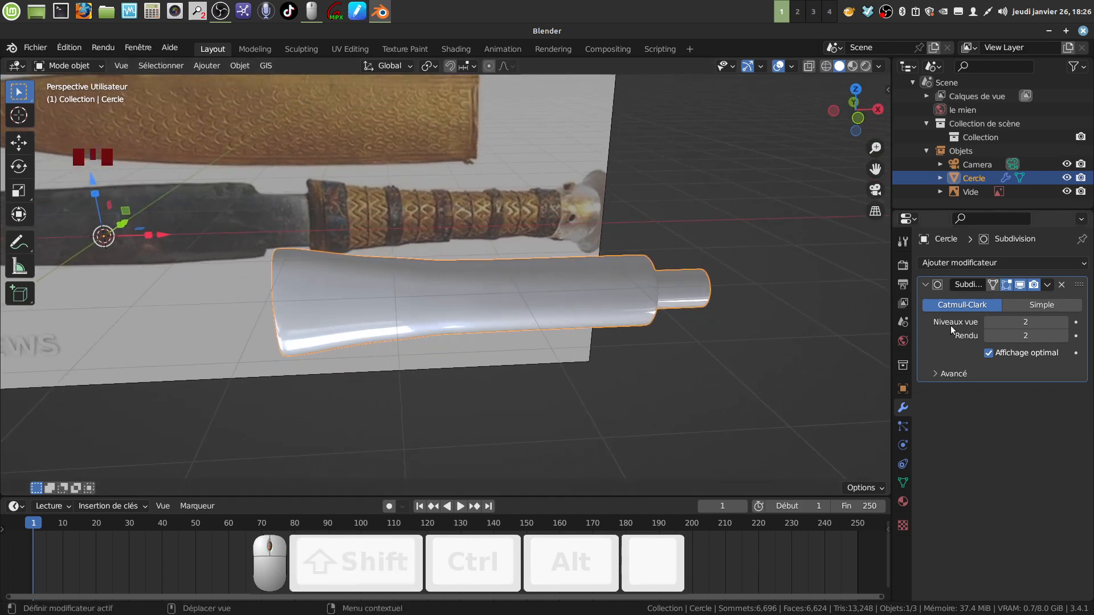
left_click(1019, 285)
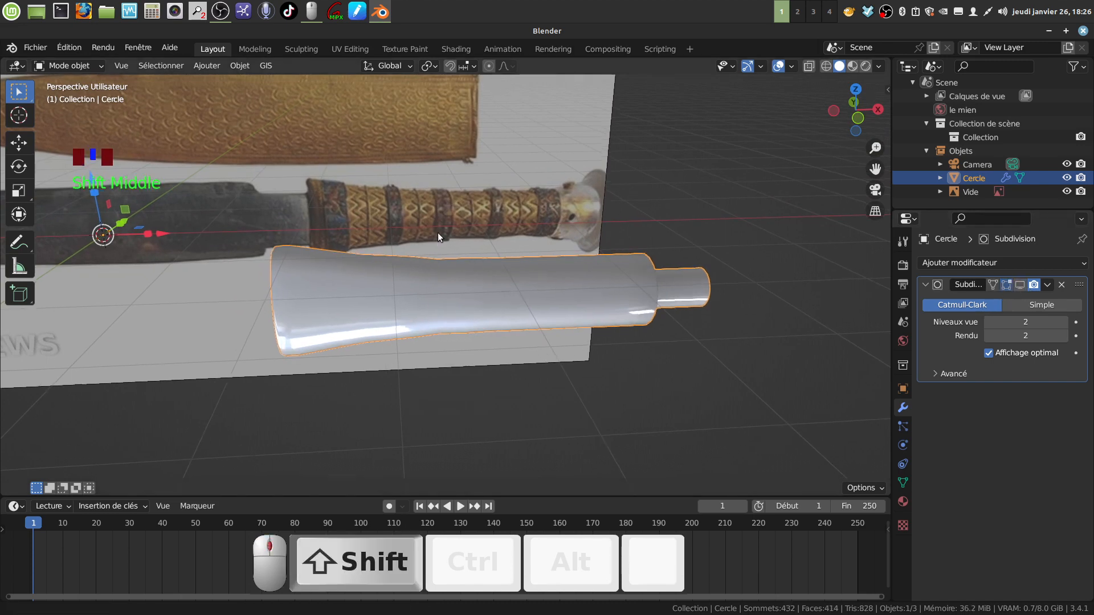
- In front wireframe view, select the five face loops of the handle that match the plain bands in the reference photo
middle_click_drag(437, 233, 430, 296, "shift")
key("KP_1")
key("Tab")
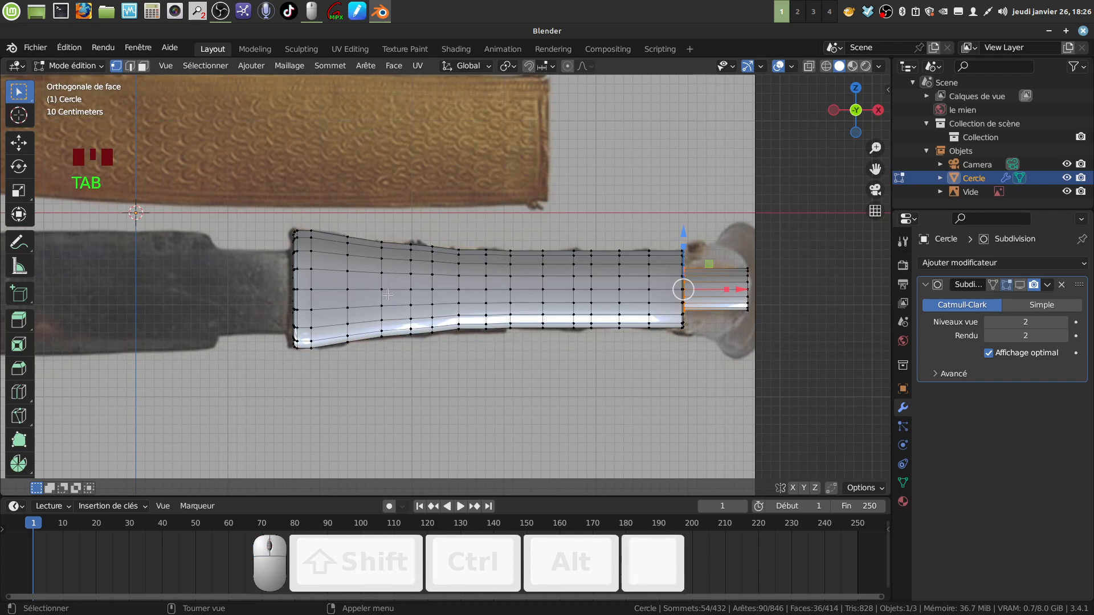
key("z")
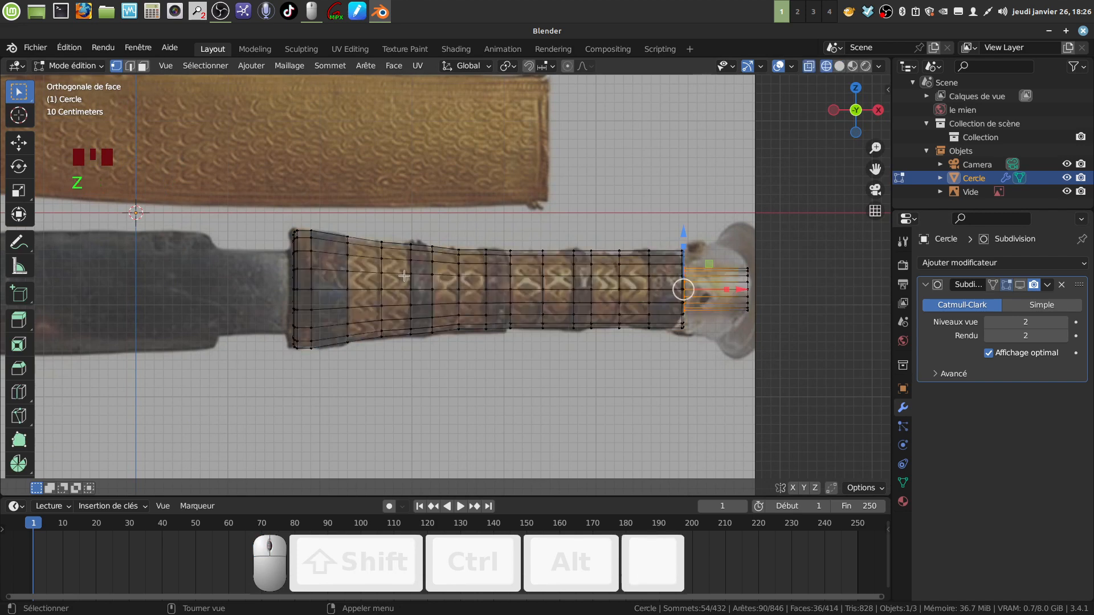
scroll(453, 349, "up", 1)
middle_click_drag(454, 350, 458, 306, "shift")
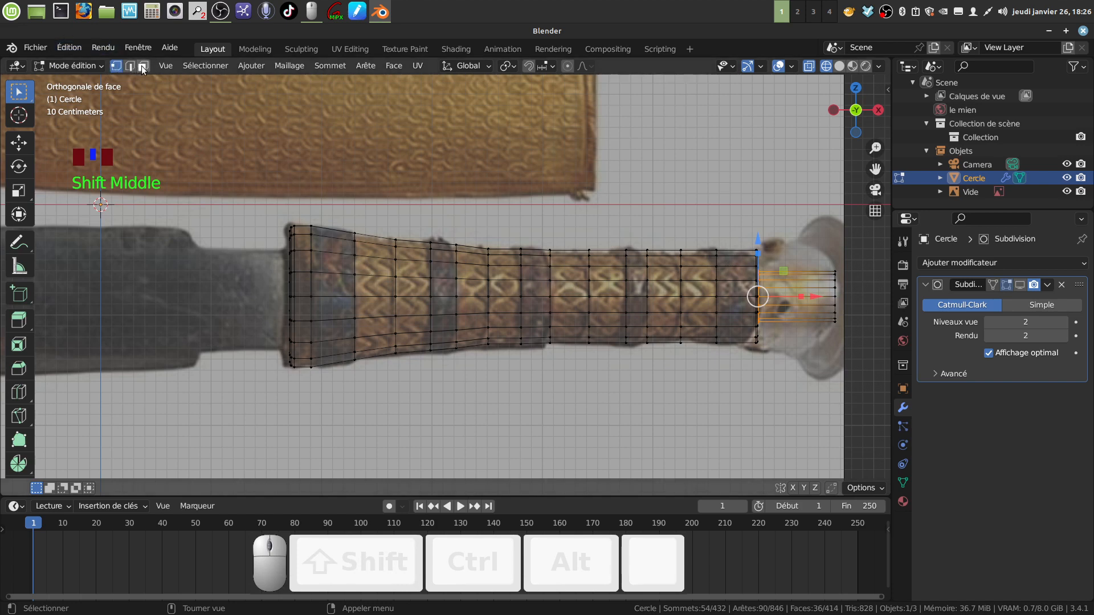
left_click(143, 66)
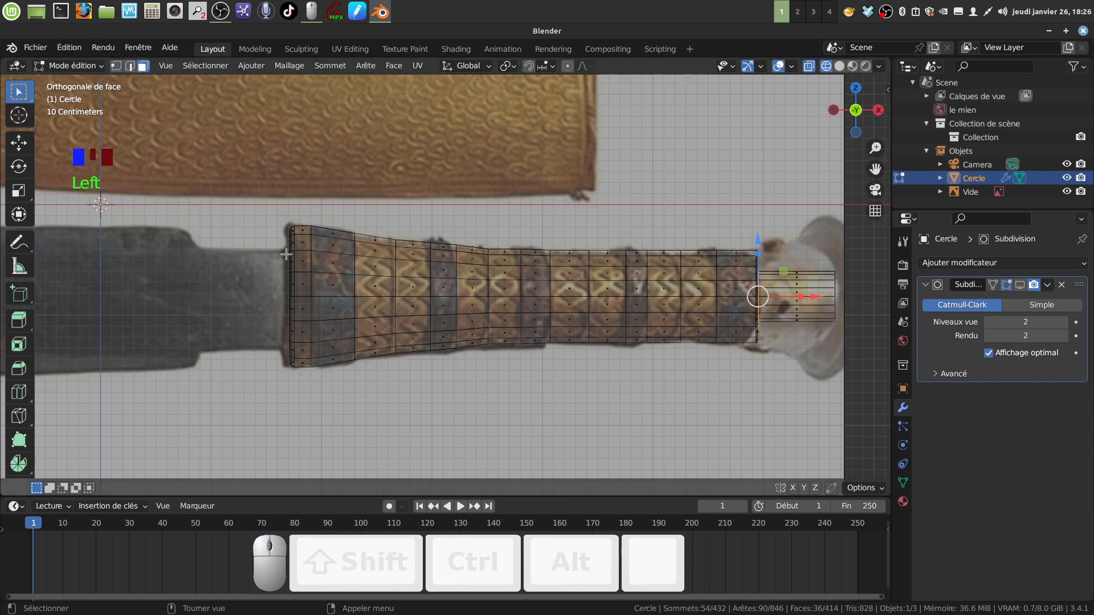
left_click(337, 294, "alt")
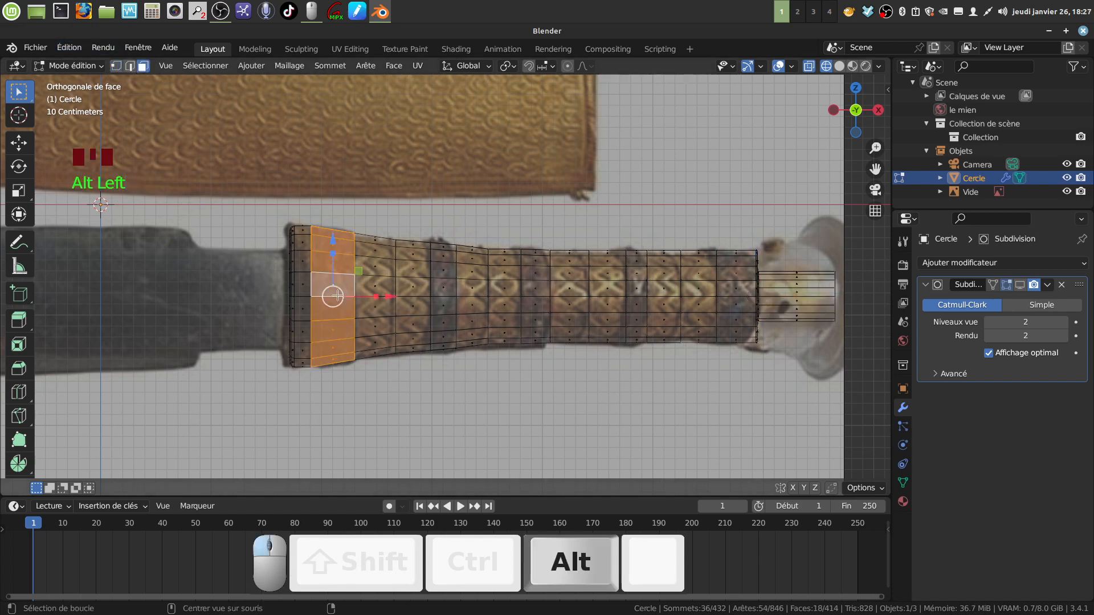
left_click(445, 292, "alt+shift")
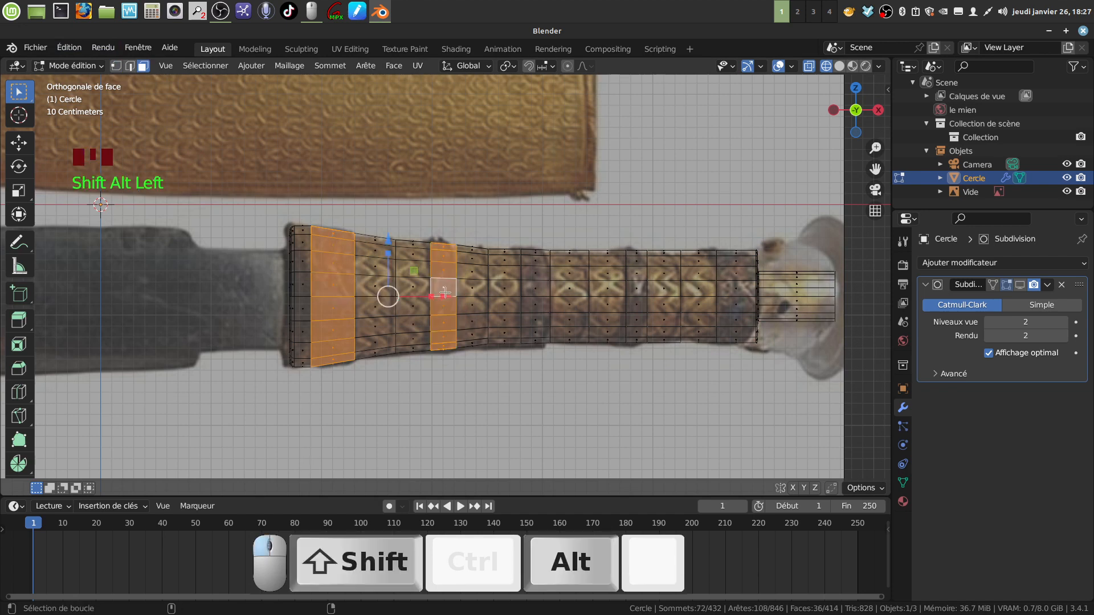
left_click(536, 299, "alt+shift")
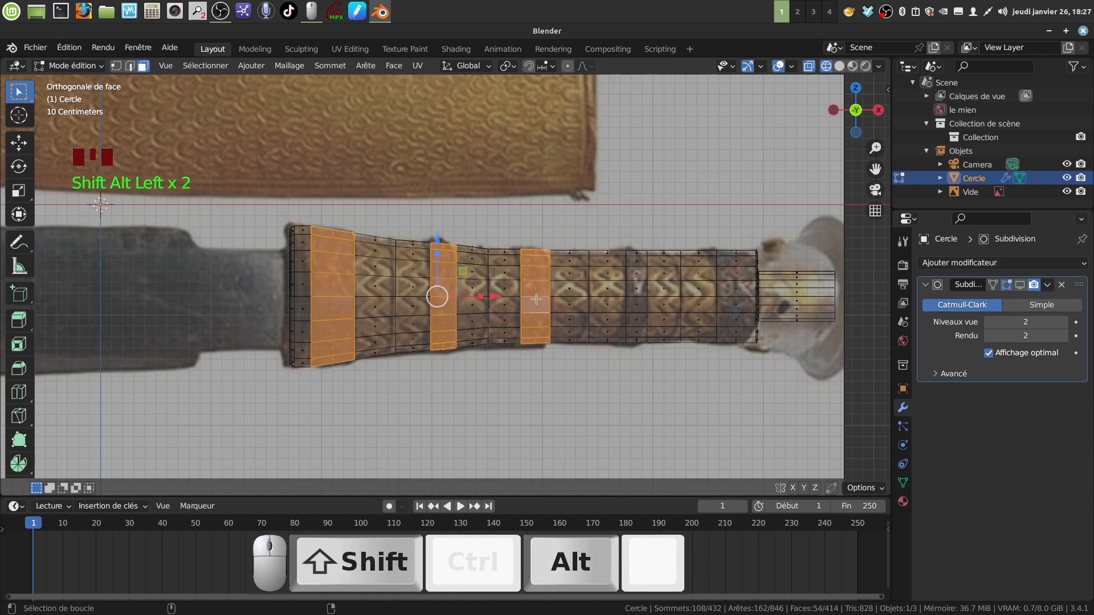
left_click(342, 301, "alt+shift")
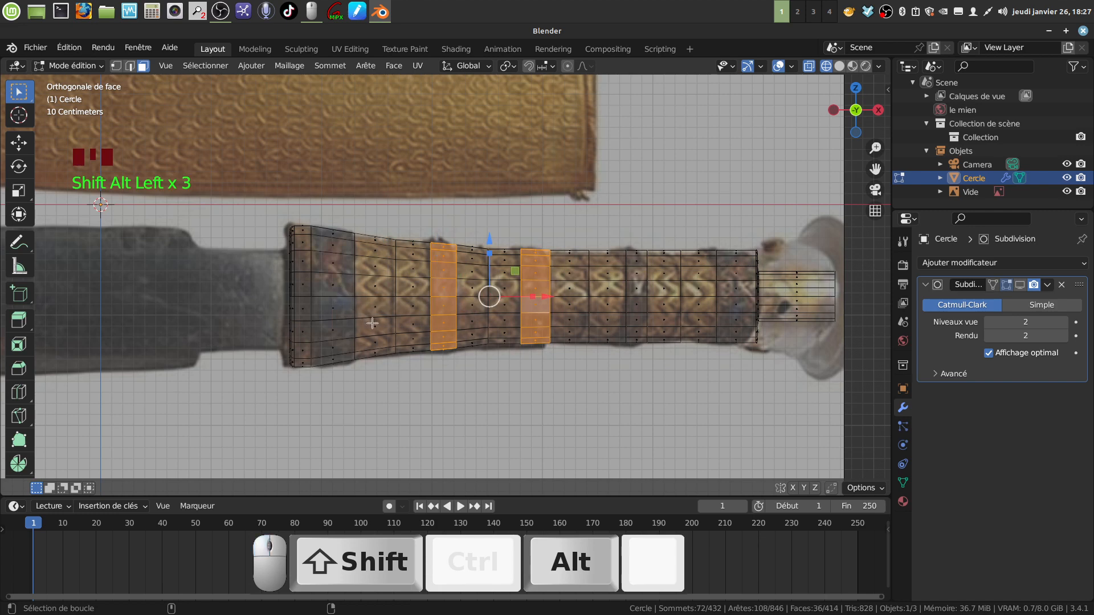
left_click(336, 297, "alt+shift")
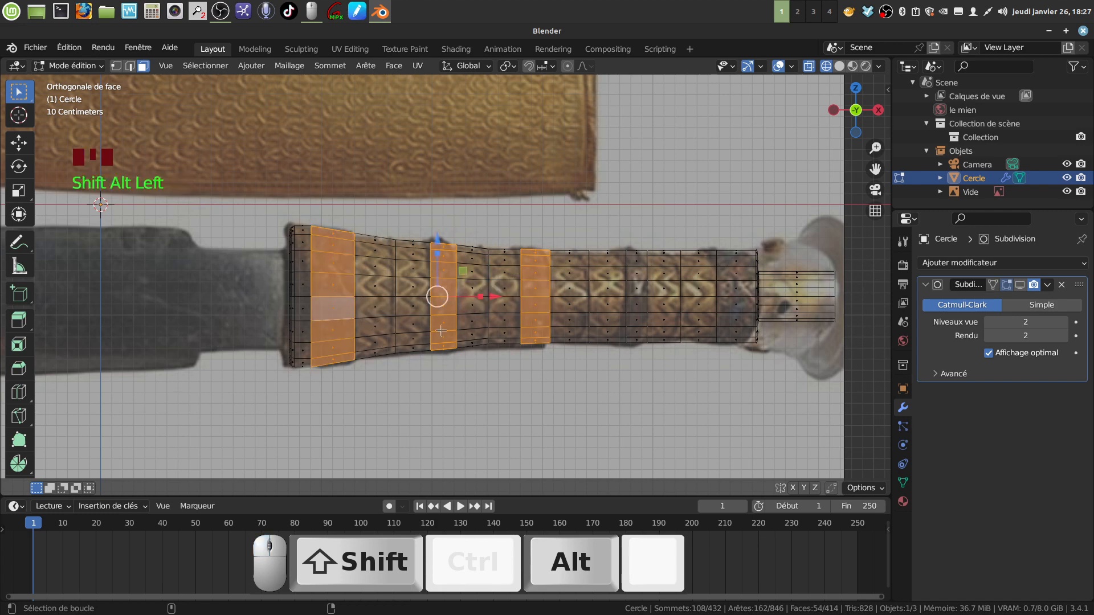
left_click(634, 293, "alt+shift")
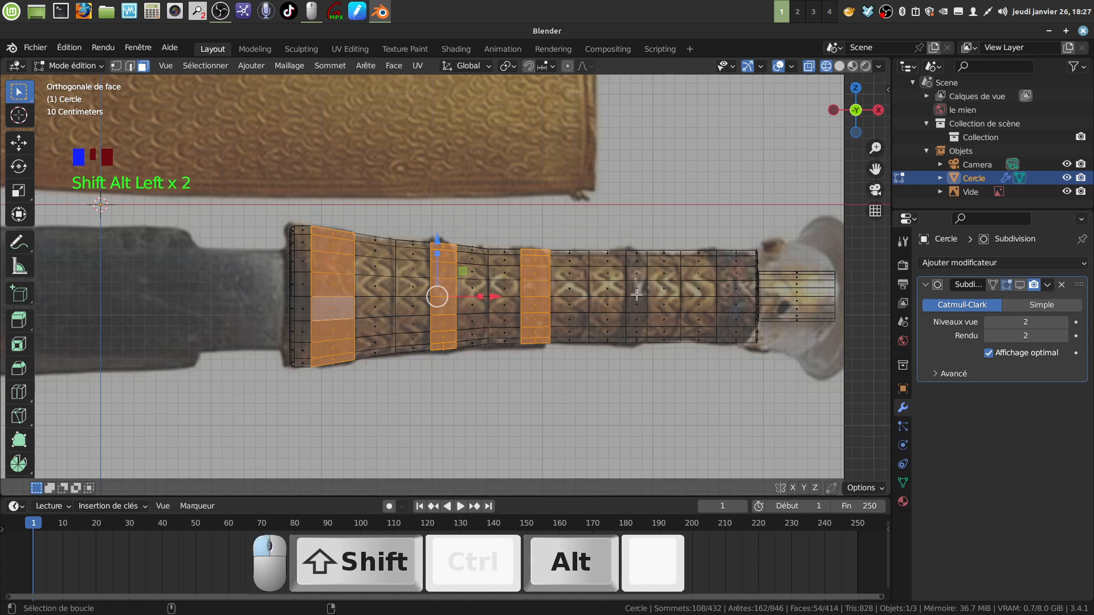
left_click(739, 293, "alt+shift")
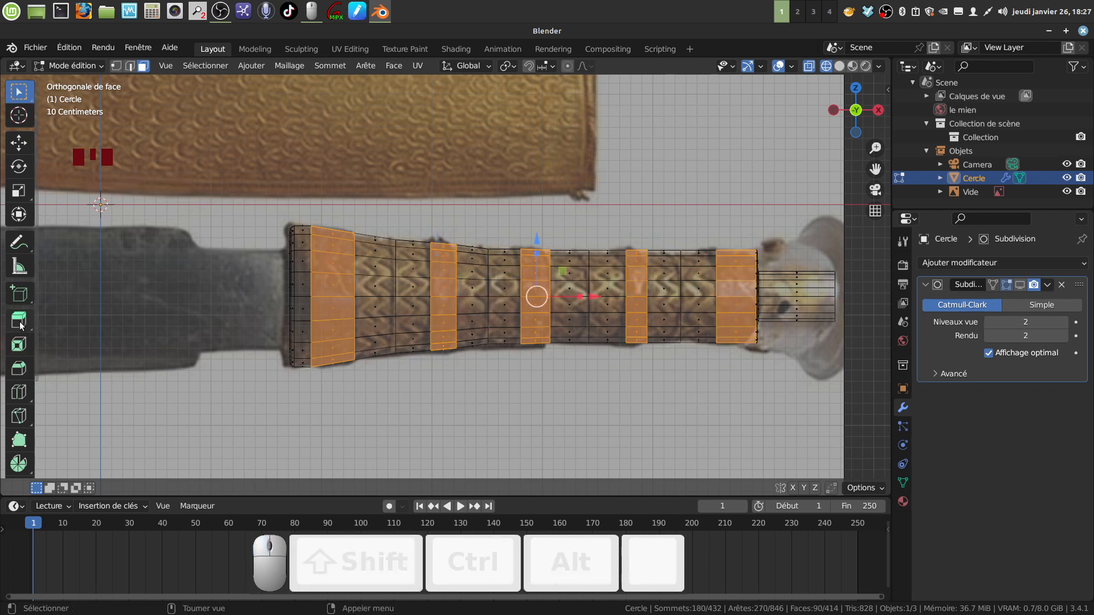
- Extrude the five selected face loops outward along their normals with an offset of -0.031 m
left_click_drag(19, 321, 40, 330)
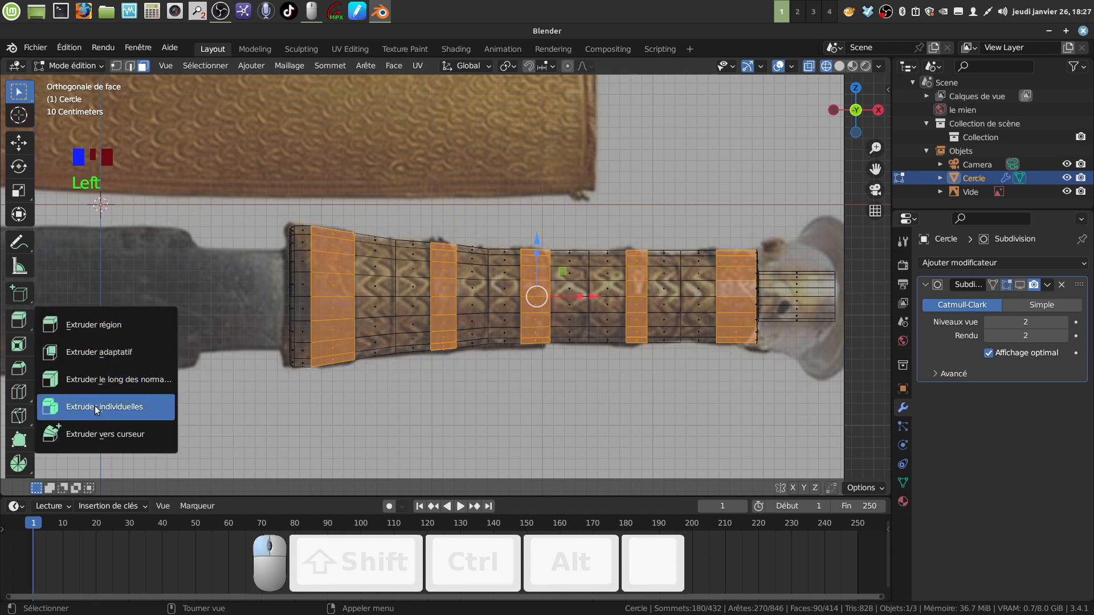
left_click(107, 384)
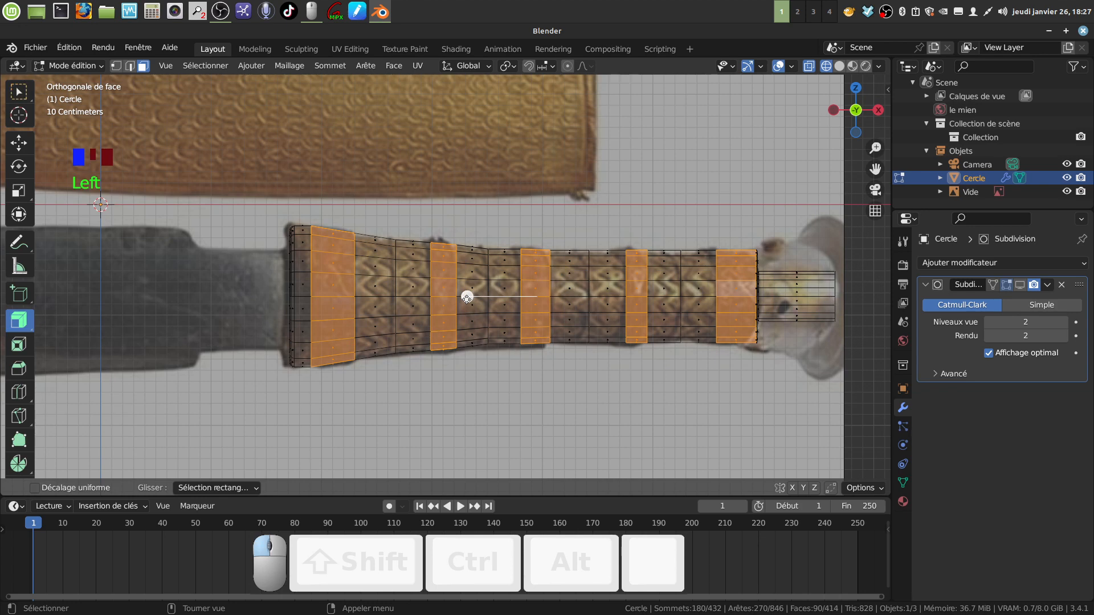
left_click_drag(467, 297, 461, 298)
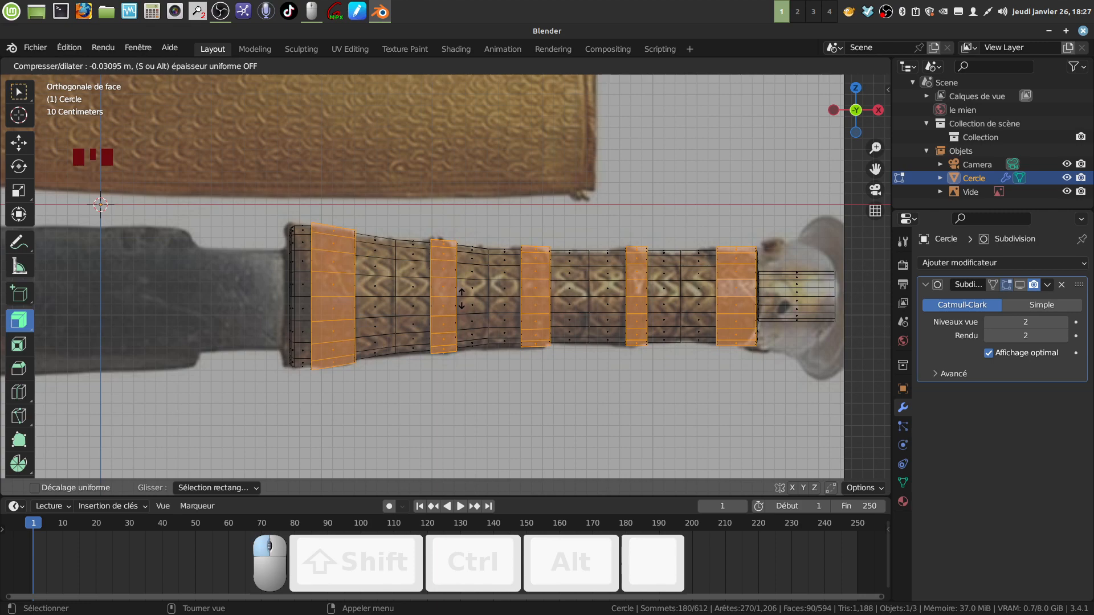
- Examine the extruded bands along the handle from several angles in solid shading
mouse_move(464, 299)
middle_mouse_down()
mouse_move(557, 354)
mouse_move(485, 328)
mouse_move(512, 306)
mouse_move(535, 319)
mouse_move(557, 358)
middle_mouse_up()
key("z")
scroll(495, 324, "down", 2)
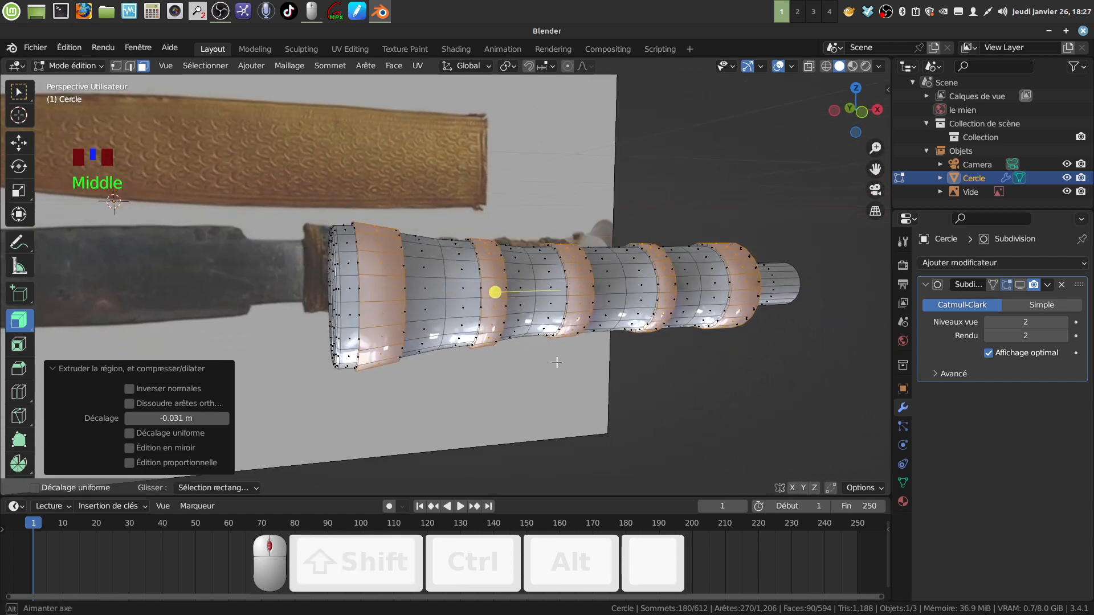
middle_click_drag(480, 338, 356, 298, "shift")
scroll(520, 360, "up", 2)
mouse_move(442, 283)
middle_mouse_down("shift")
mouse_move(451, 292)
mouse_move(428, 270)
middle_mouse_up("shift")
scroll(572, 314, "down", 2)
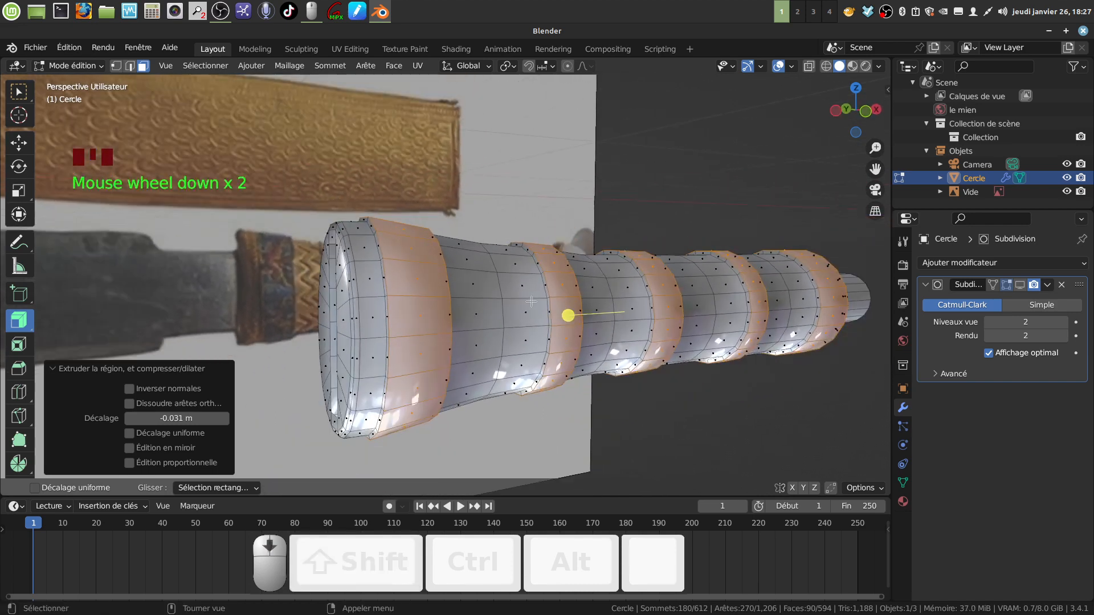
middle_click_drag(531, 302, 518, 299)
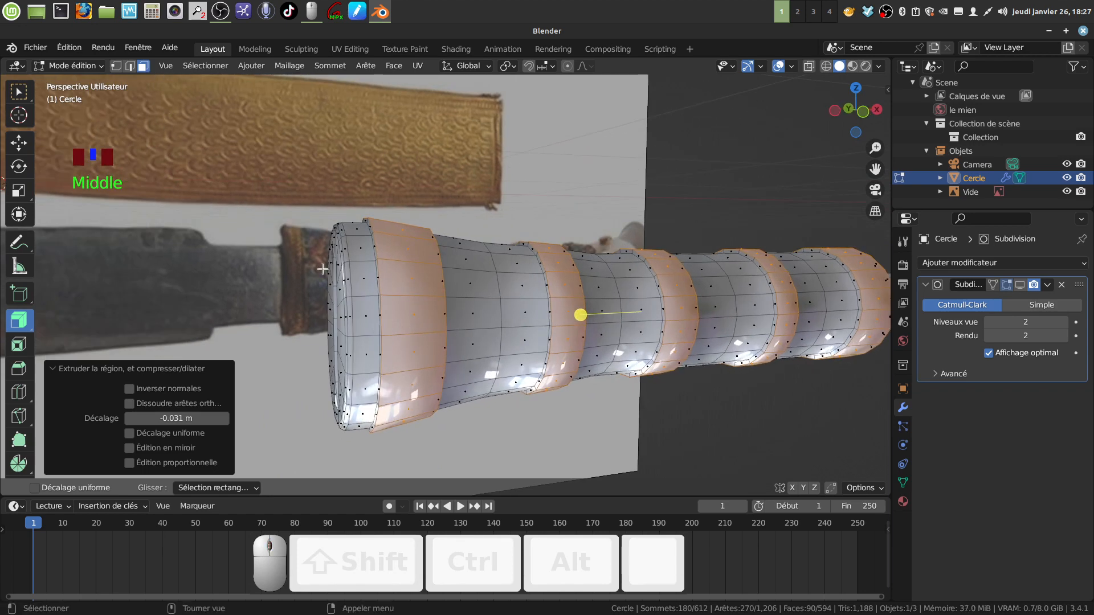
mouse_move(422, 336)
middle_mouse_down()
mouse_move(440, 337)
mouse_move(410, 319)
middle_mouse_up()
- Select the edge loops bordering the first three raised bands, counting from the flared end
left_click(130, 67)
scroll(345, 295, "up", 2)
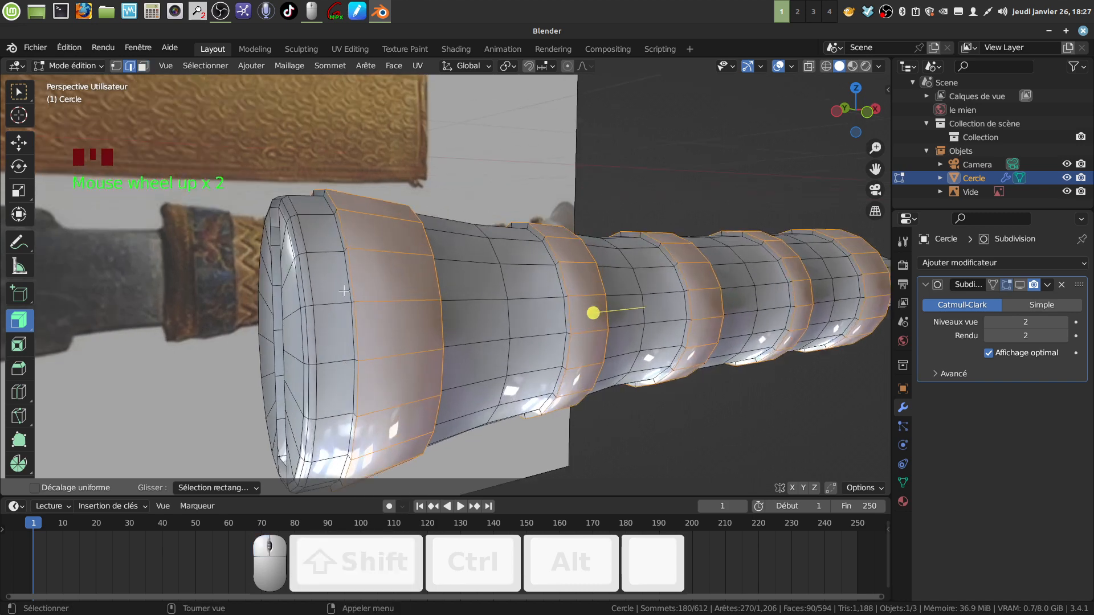
key("alt+a")
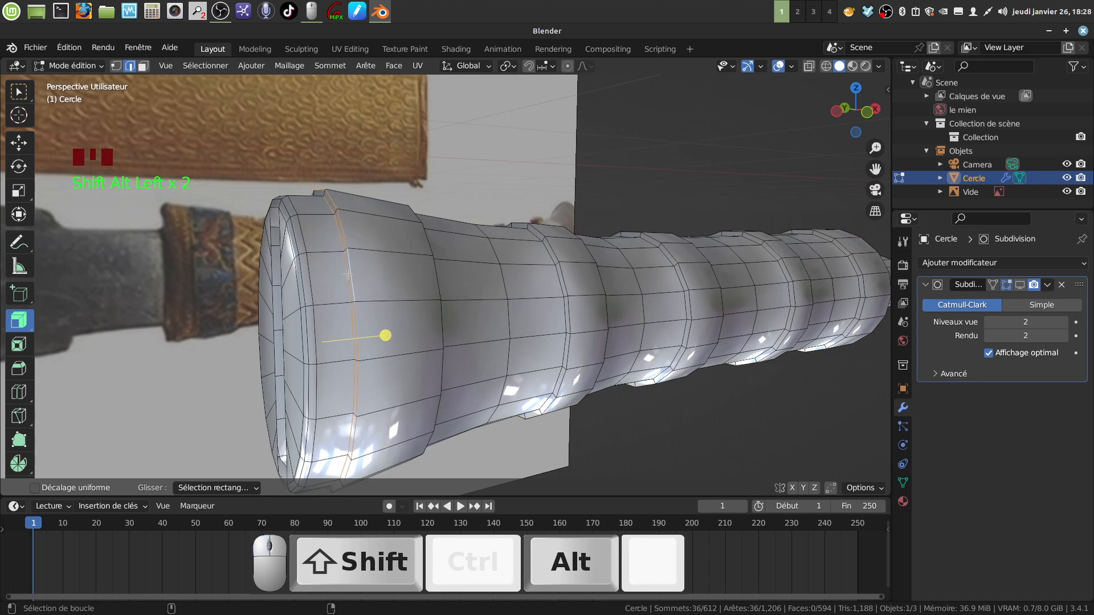
left_click(19, 91)
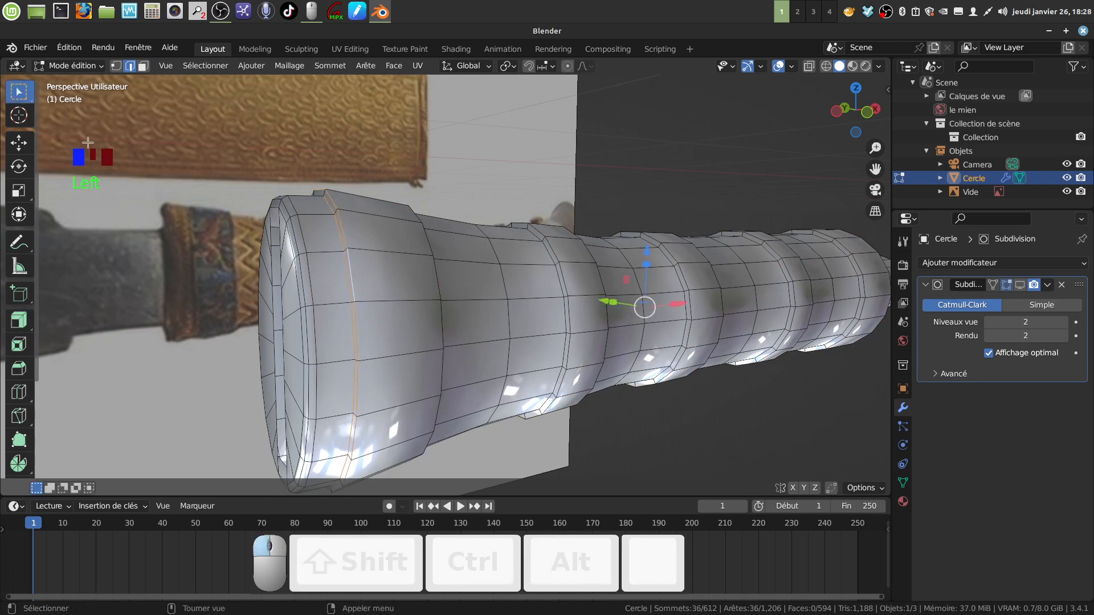
left_click(434, 285, "alt+shift")
middle_click_drag(434, 286, 429, 282)
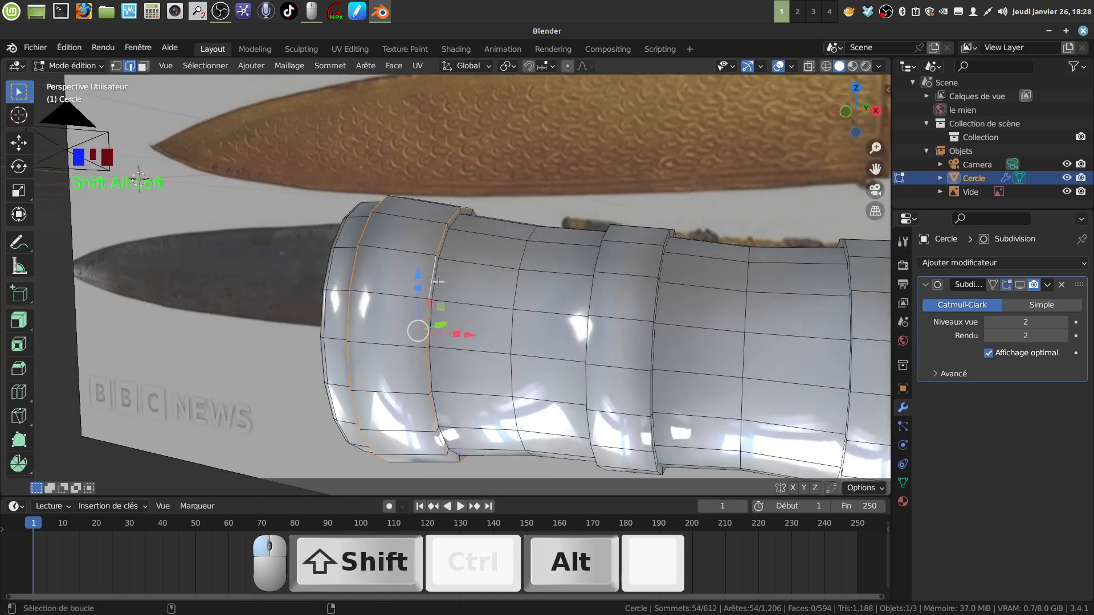
left_click(650, 305, "alt+shift")
middle_click_drag(649, 305, 669, 305, "alt")
middle_click_drag(596, 307, 487, 305)
left_click(586, 308, "alt+shift")
left_click(486, 305, "alt+shift")
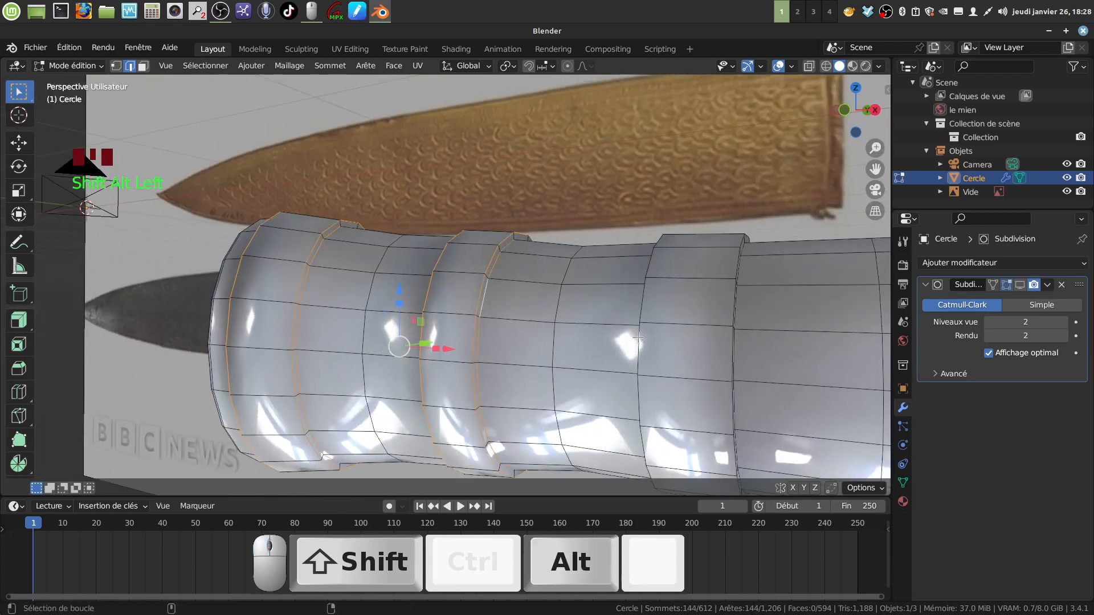
left_click(647, 310, "alt+shift")
left_click(728, 308, "alt+shift")
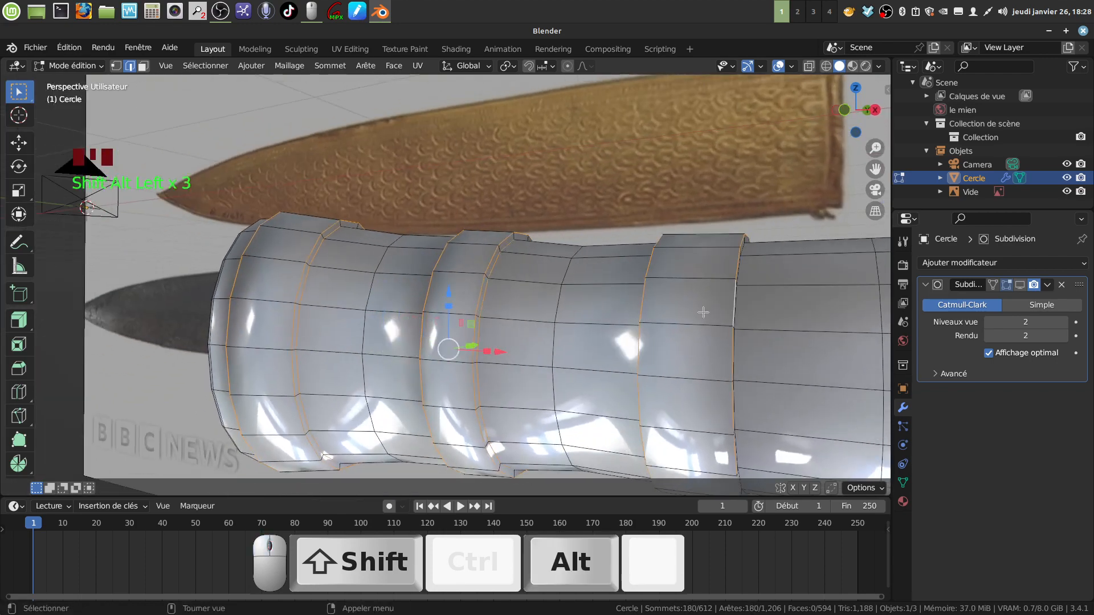
- Add the edge loops of the remaining raised bands toward the shaft end to the selection
middle_click_drag(728, 308, 458, 269)
left_click(642, 314, "alt+shift")
left_click(545, 298, "alt+shift")
scroll(545, 298, "down", 3)
left_click(475, 264, "alt+shift")
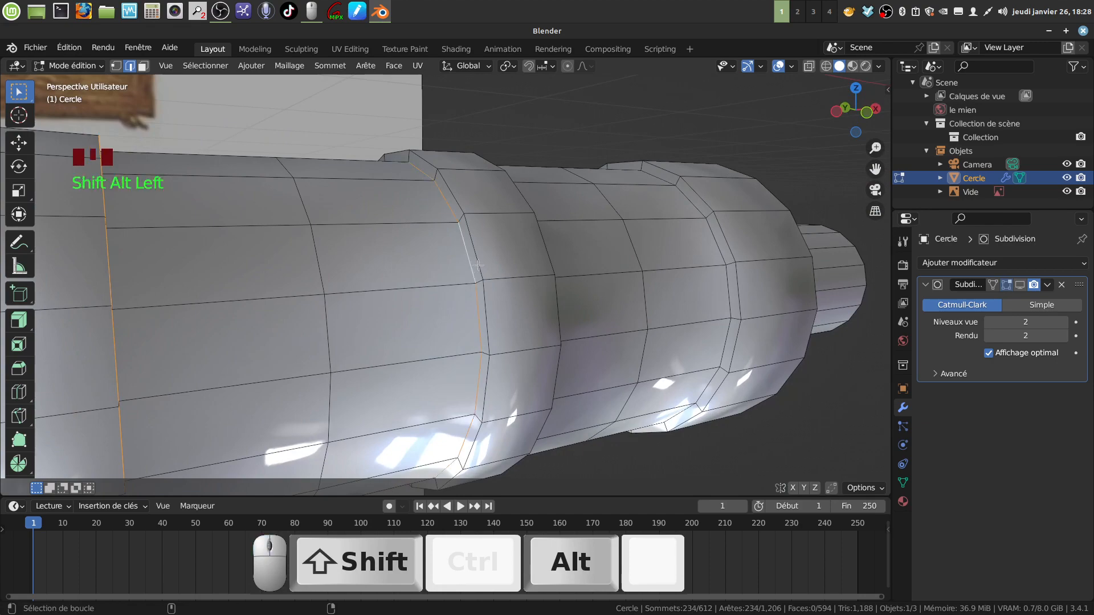
left_click(543, 261, "alt+shift")
middle_click_drag(544, 261, 488, 347)
left_click(559, 276, "alt+shift")
left_click(482, 277, "alt+shift")
left_click(490, 268, "alt+shift")
- Bevel the selected edge loops of the raised bands with a 0.0116 m width and two segments
scroll(720, 222, "down", 2)
scroll(441, 348, "up", 3)
scroll(455, 347, "up", 1)
key("ctrl+b")
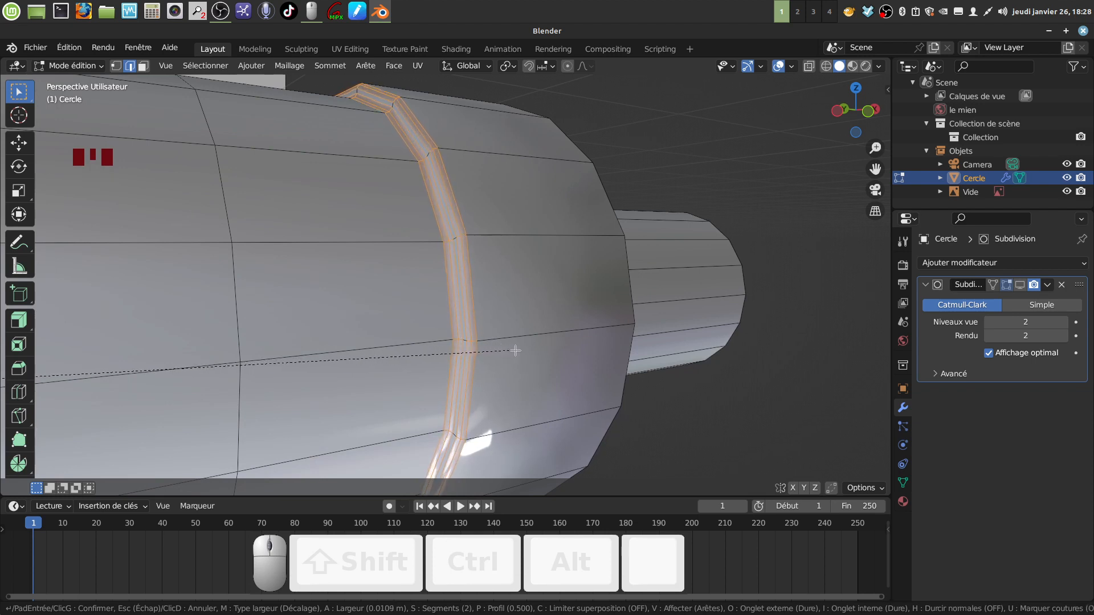
left_click(515, 350)
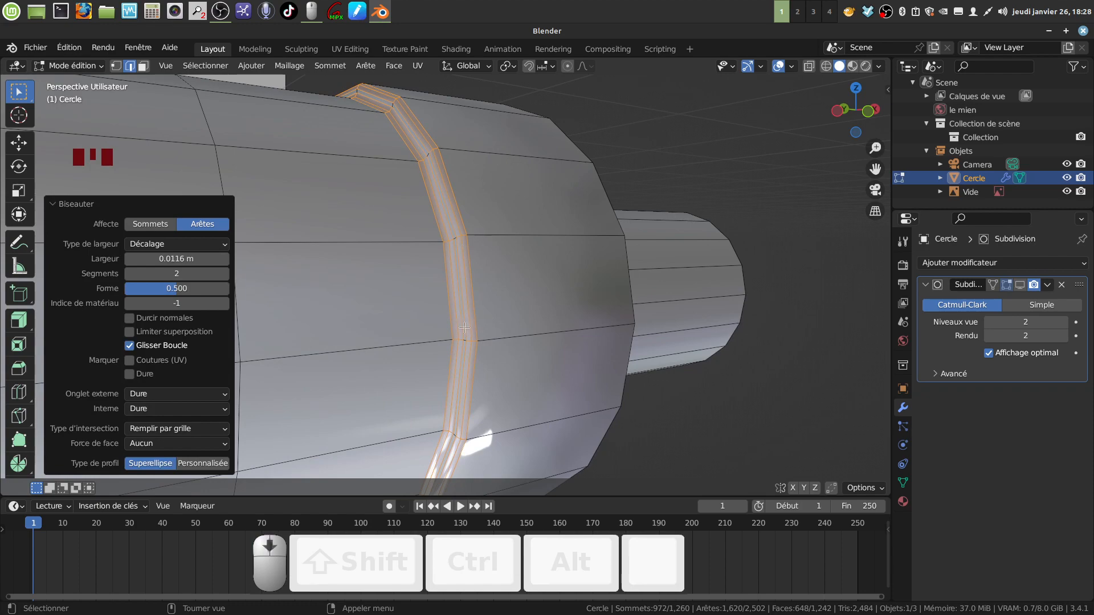
- Examine the beveled edges of the raised bands along the handle from several angles and distances
scroll(465, 328, "down", 3)
middle_click_drag(404, 346, 43, 305)
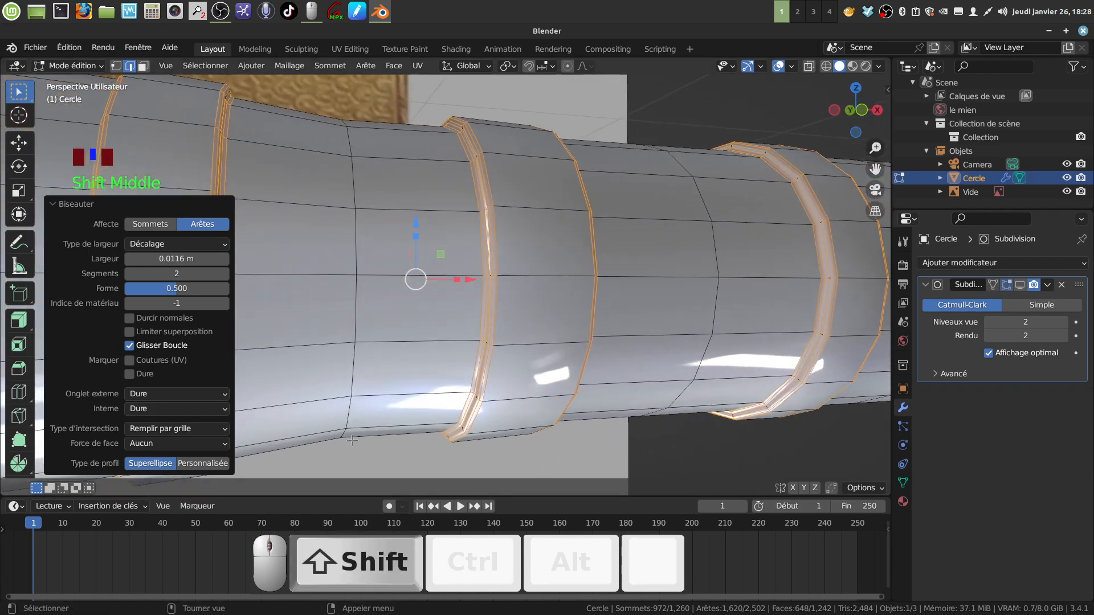
scroll(422, 353, "up", 4)
mouse_move(471, 307)
middle_mouse_down()
mouse_move(507, 307)
mouse_move(488, 309)
middle_mouse_up()
scroll(373, 323, "down", 4)
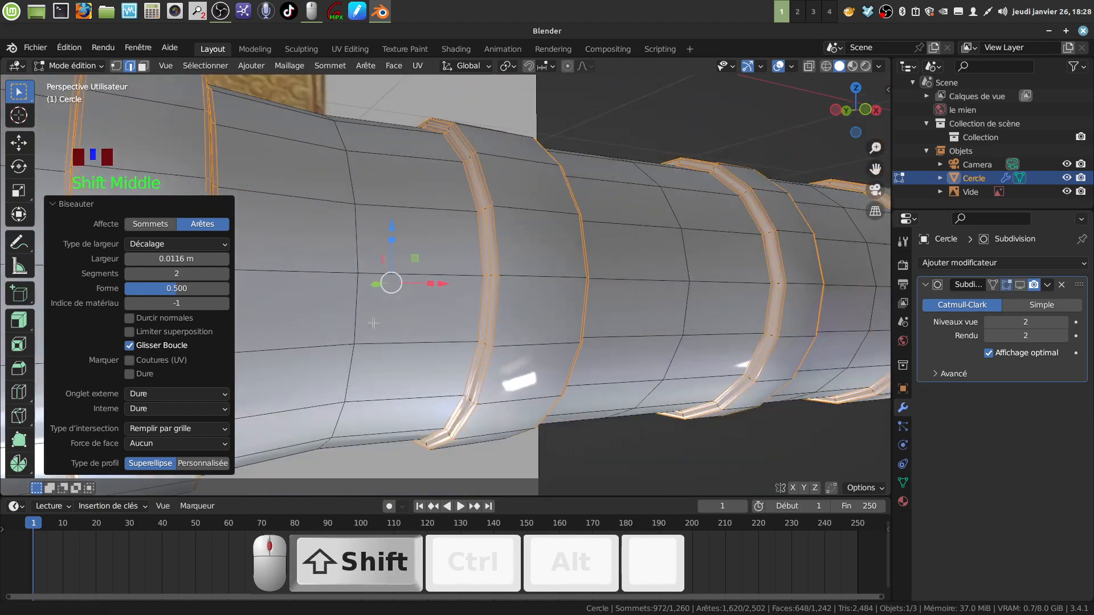
middle_click_drag(373, 323, 556, 325, "shift")
scroll(419, 308, "down", 3)
scroll(476, 349, "up", 3)
middle_click_drag(477, 349, 344, 214)
scroll(461, 343, "down", 2)
scroll(460, 344, "down", 5)
middle_click_drag(437, 276, 359, 290)
- Return to Object Mode and enable the Subdivision modifier's viewport display to check the smoothed handle
key("Tab")
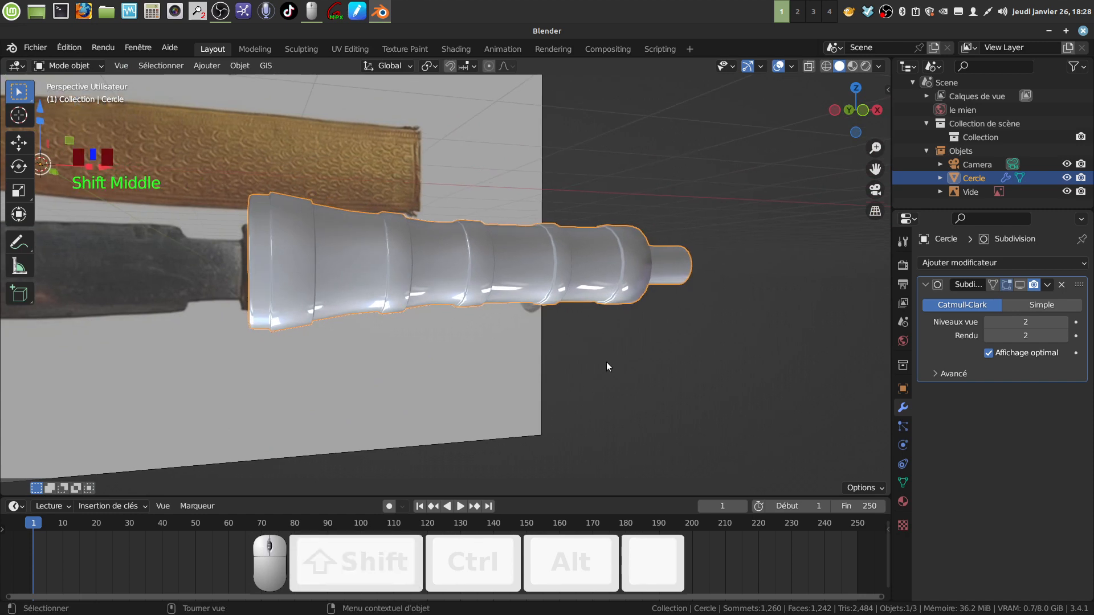
left_click(1020, 285)
middle_click_drag(607, 255, 391, 240)
scroll(553, 298, "up", 1)
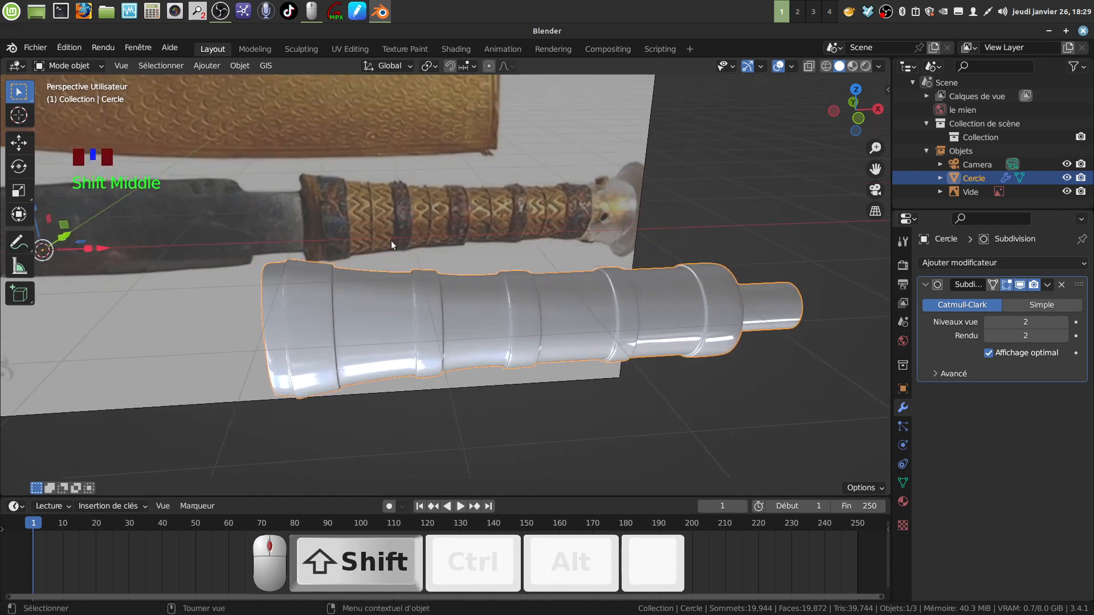
middle_click_drag(360, 285, 438, 349)
scroll(442, 292, "up", 1)
scroll(432, 356, "up", 2)
- Add one loop cut between the flared end's rim and the first raised band, slid close to the band with factor -0.832
key("Tab")
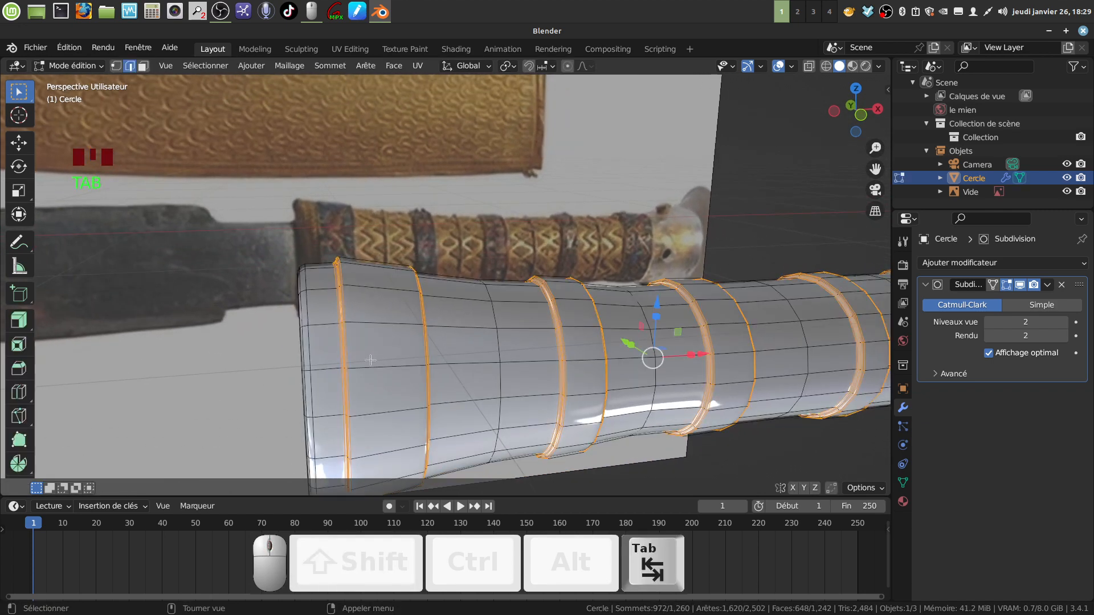
middle_click_drag(183, 212, 196, 189, "shift")
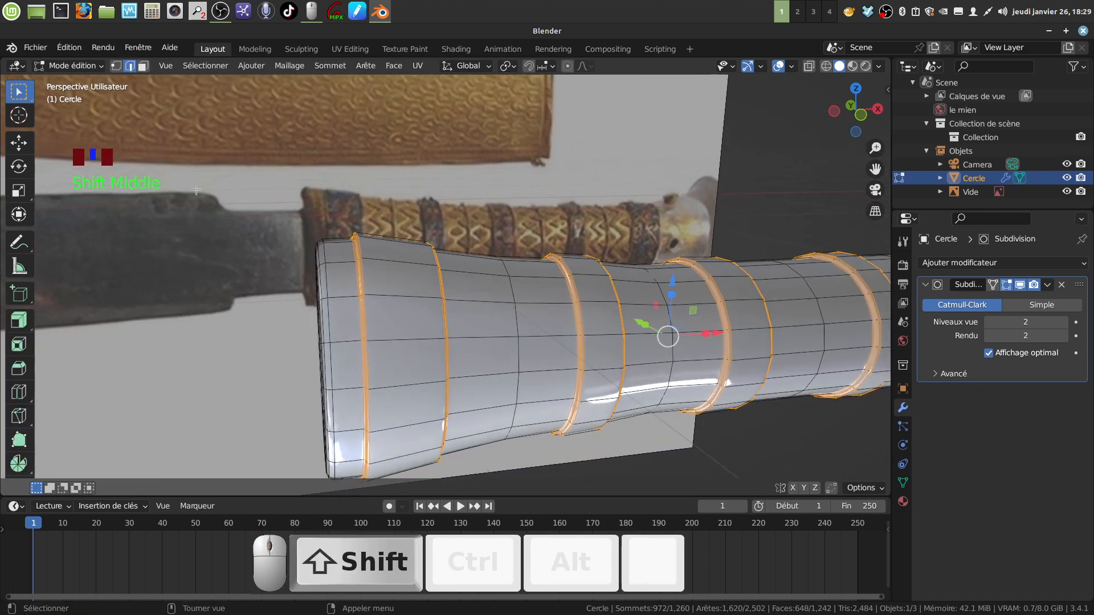
left_click(143, 66)
middle_click_drag(340, 320, 349, 326)
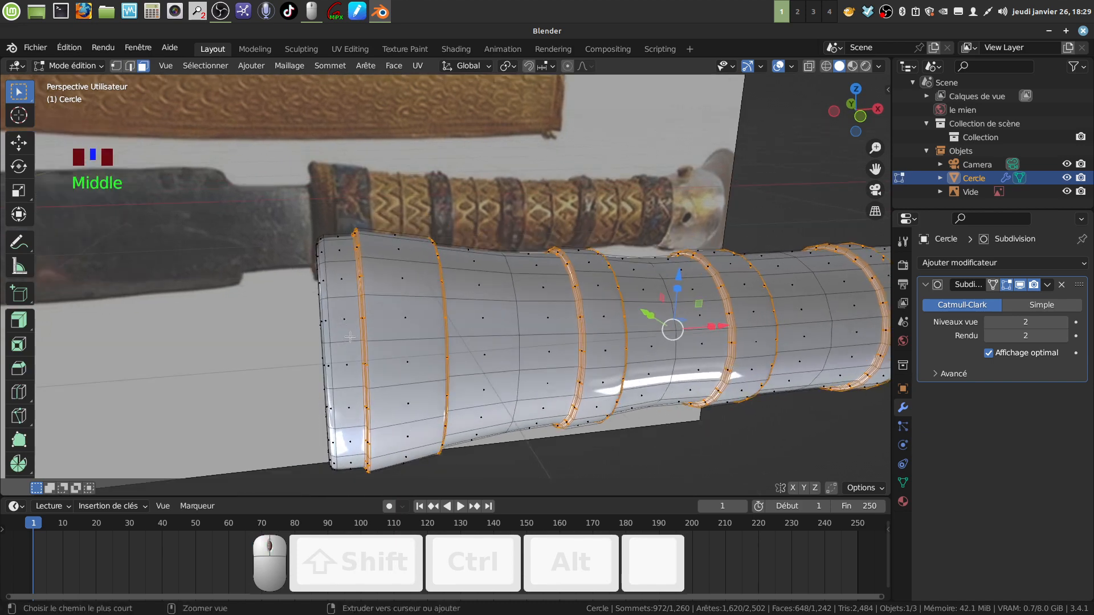
key("ctrl+r")
left_click(349, 337)
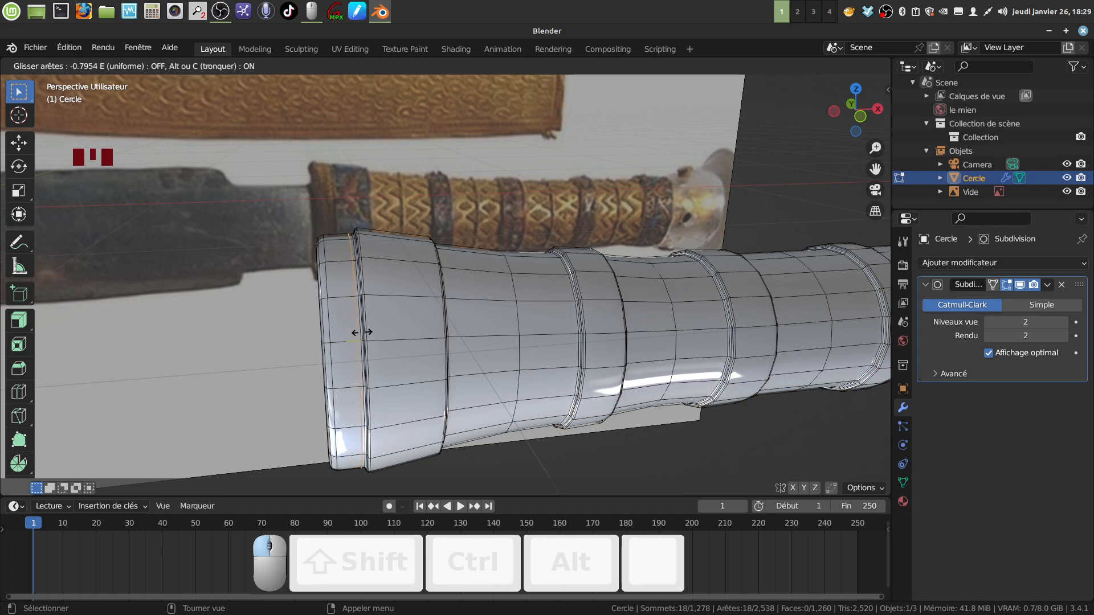
left_click(362, 332)
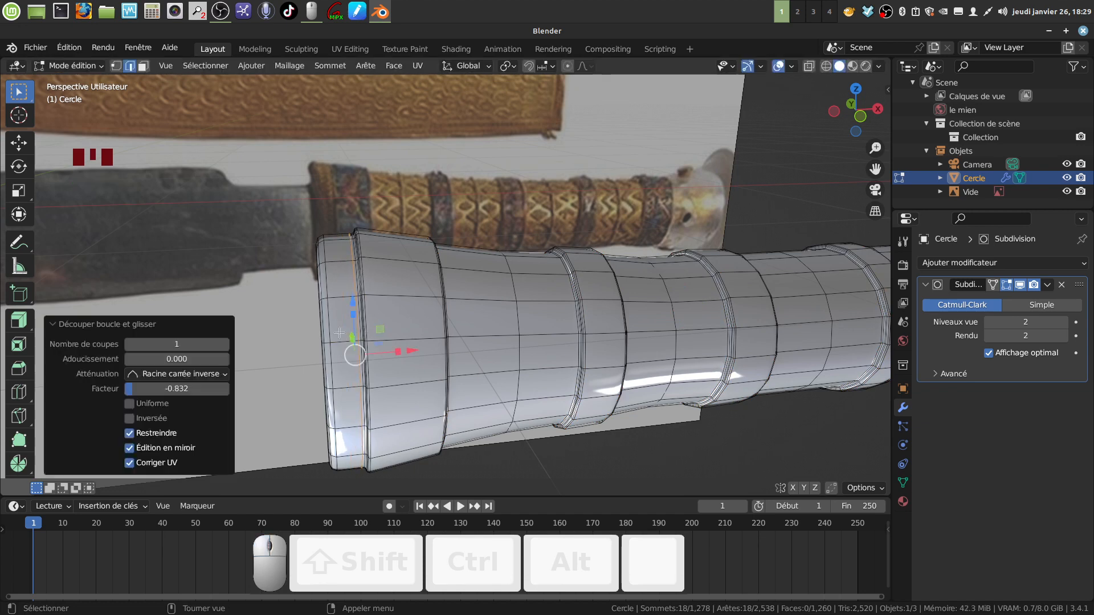
- Extrude the face ring between the flared rim and the new loop slightly along its normals, and check the smoothed result in Object Mode
left_click(140, 67)
left_click(343, 295, "alt")
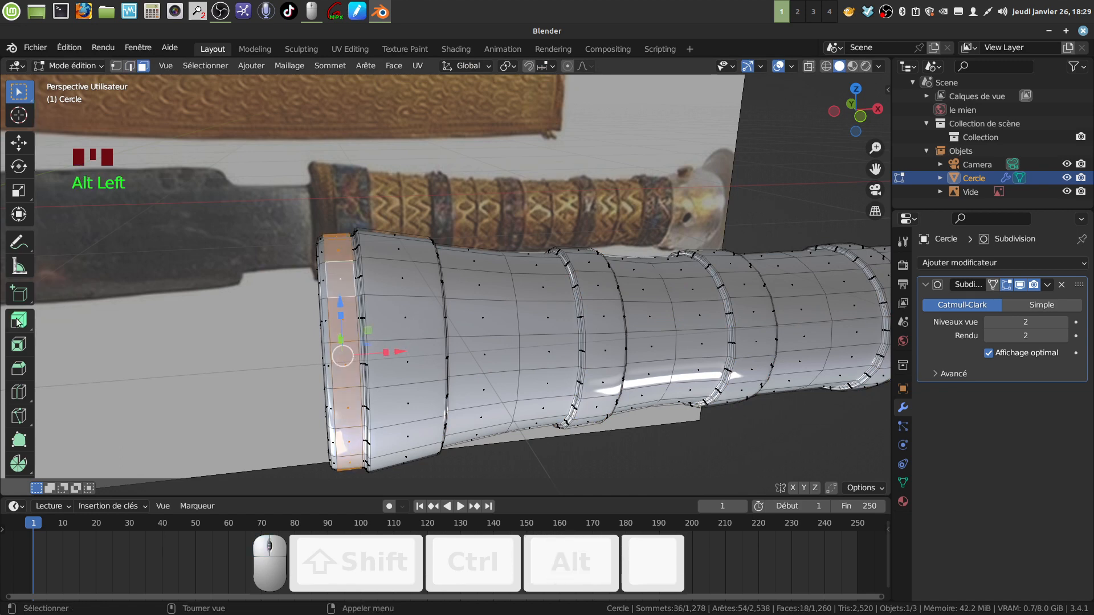
left_click_drag(18, 322, 108, 376)
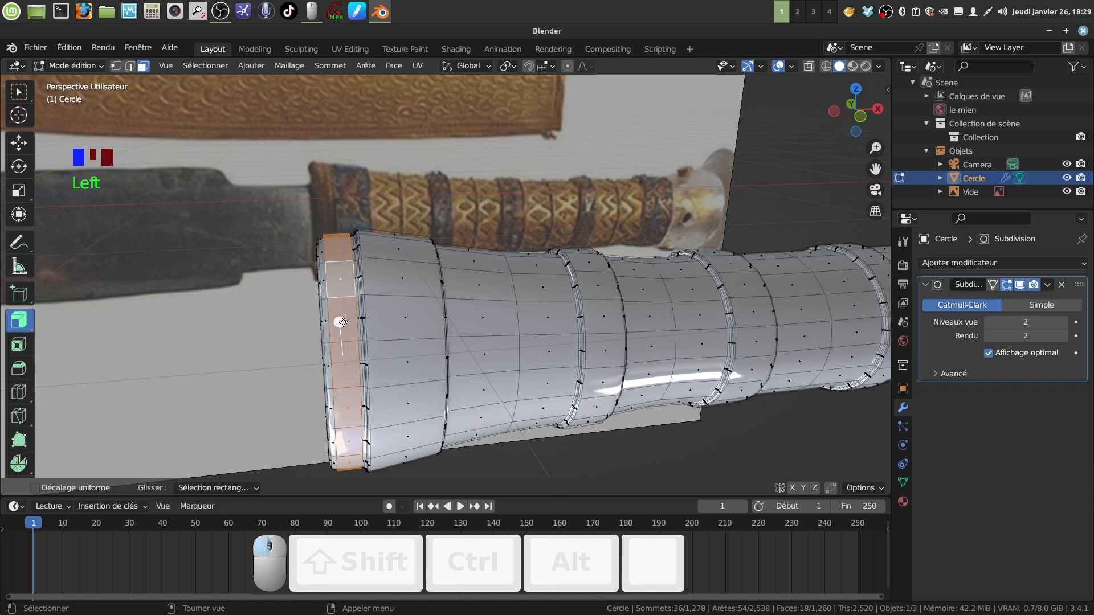
left_click_drag(342, 322, 343, 322)
middle_click_drag(344, 322, 421, 313)
middle_click_drag(374, 361, 787, 324, "shift")
key("Tab")
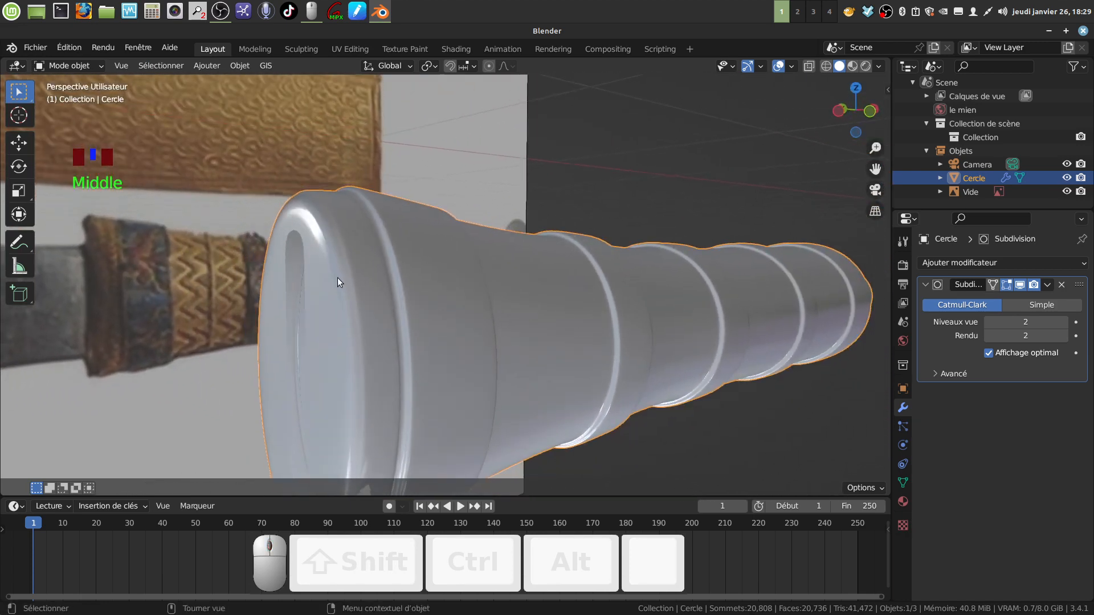
middle_click_drag(361, 280, 429, 387)
scroll(354, 293, "down", 4)
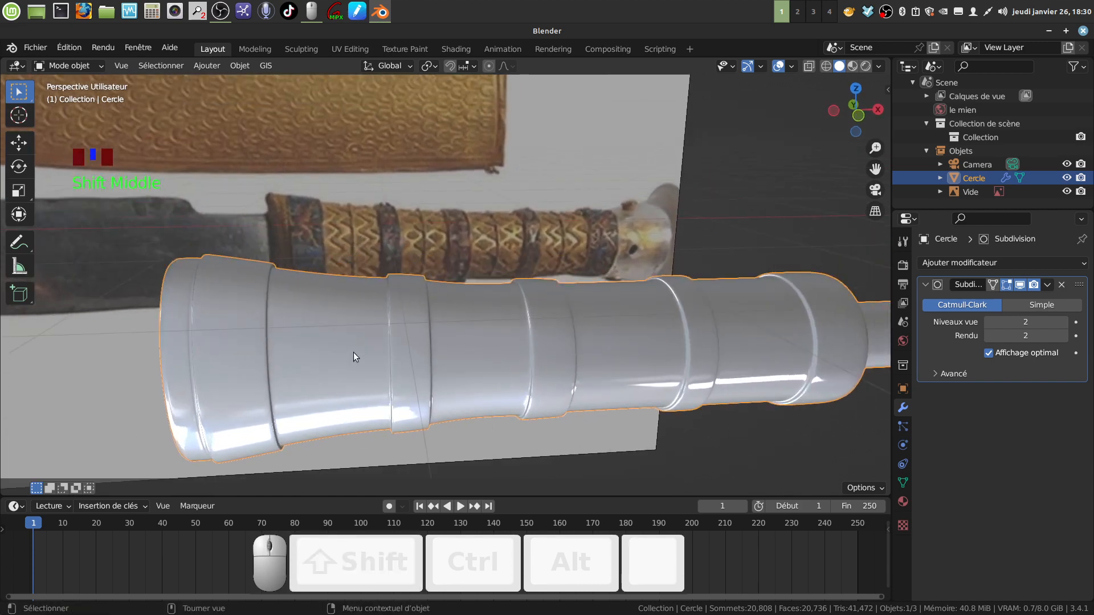
- Separate the edge loop midway between the first and second raised bands, counting from the flared end, into its own object
key("Tab")
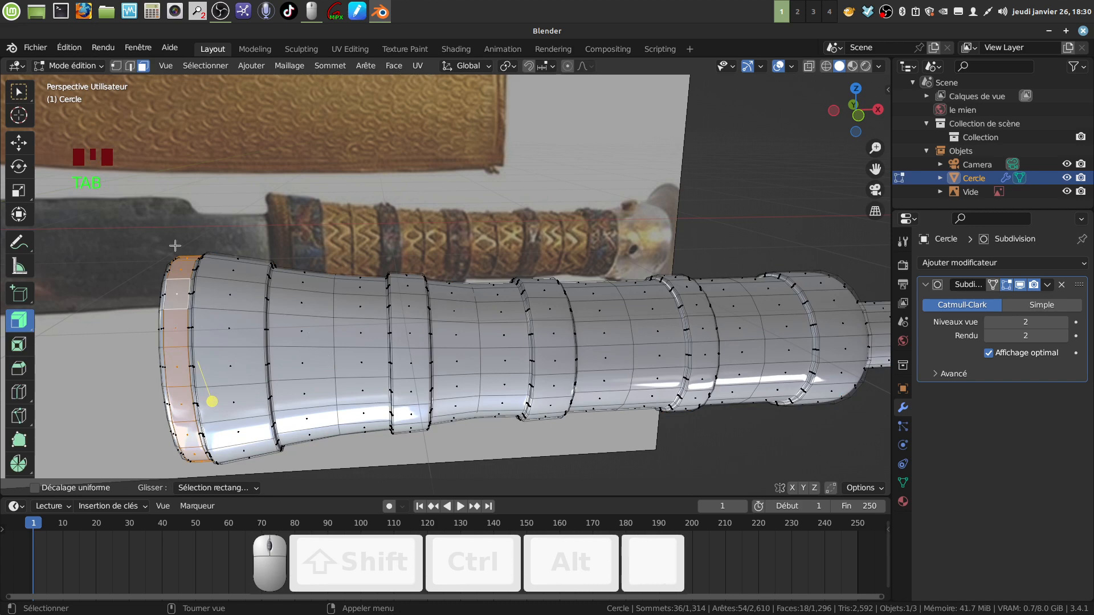
key("a")
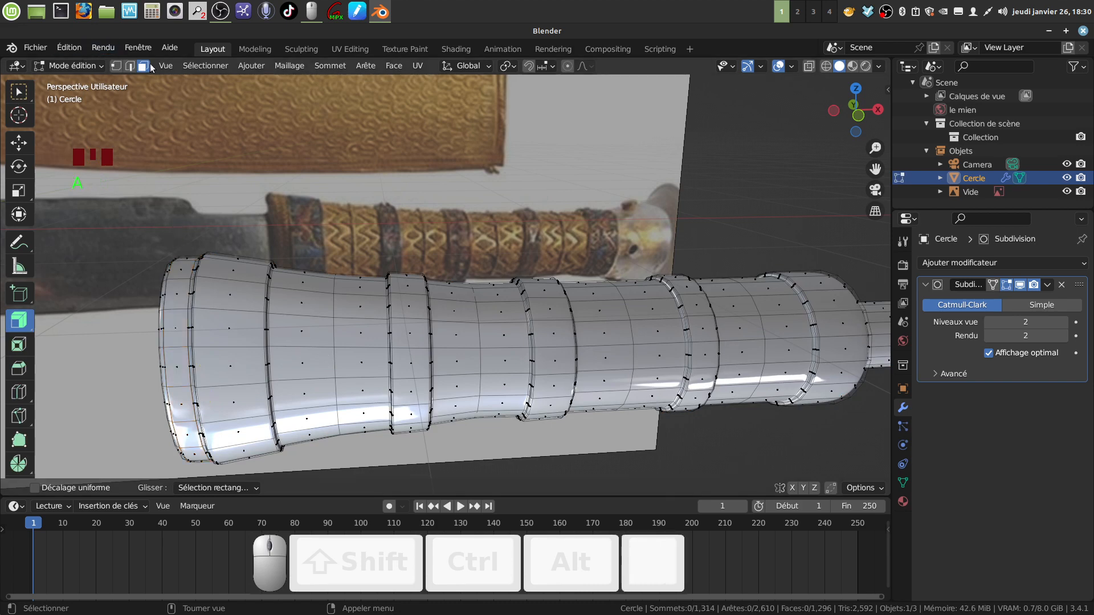
left_click(131, 66)
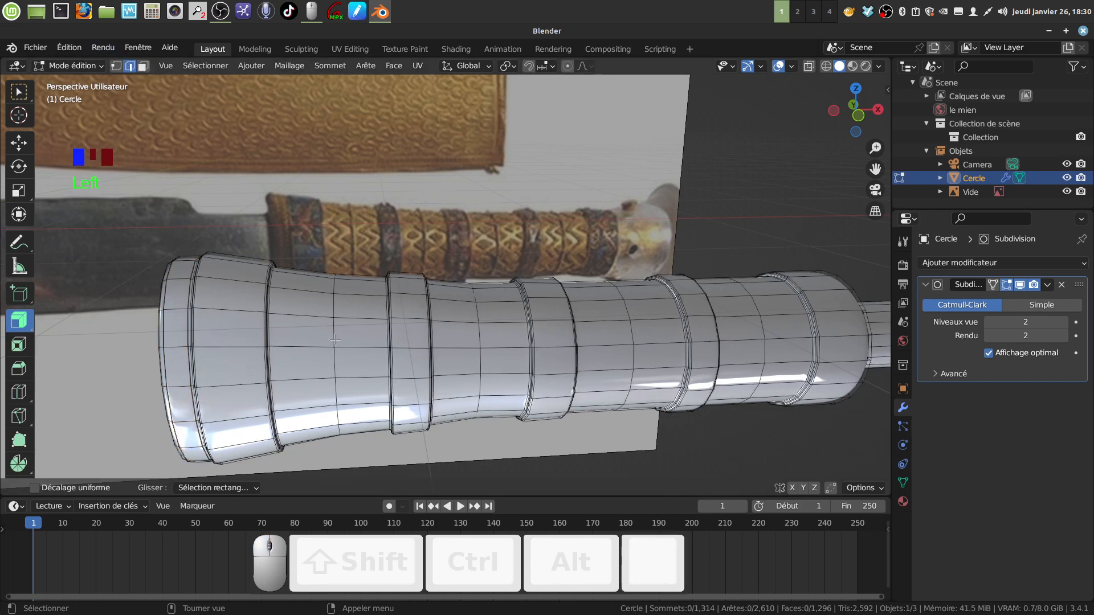
key("alt")
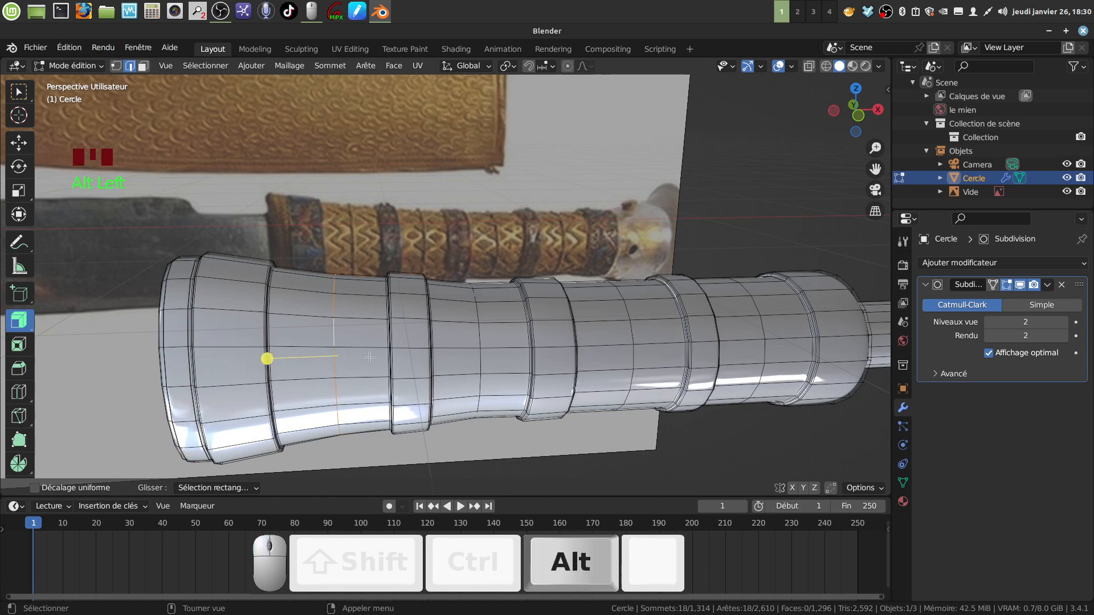
left_click(19, 91)
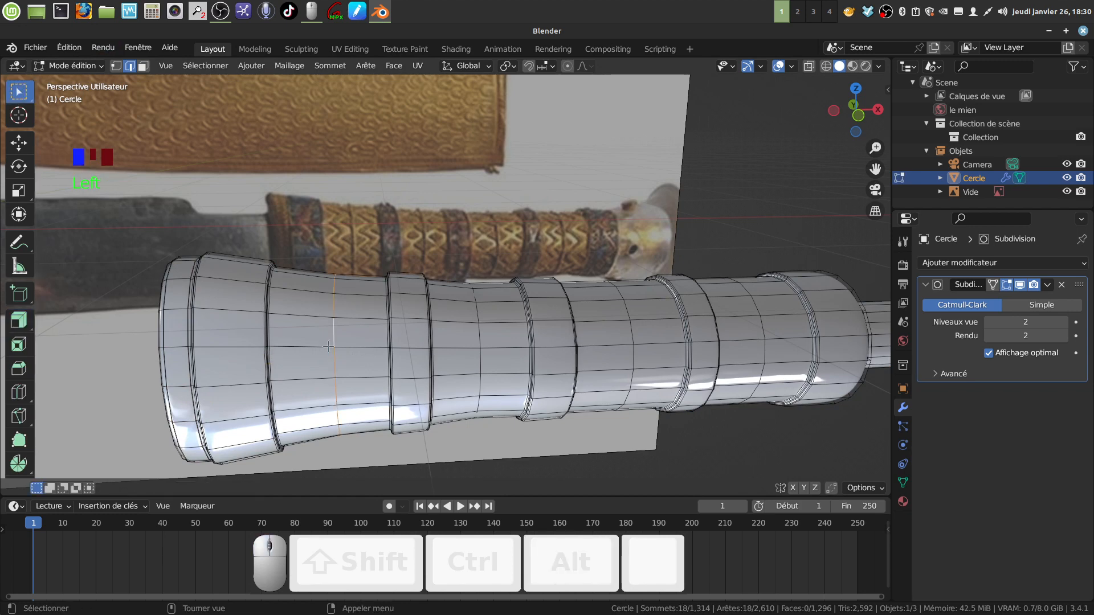
key("p")
left_click(359, 337)
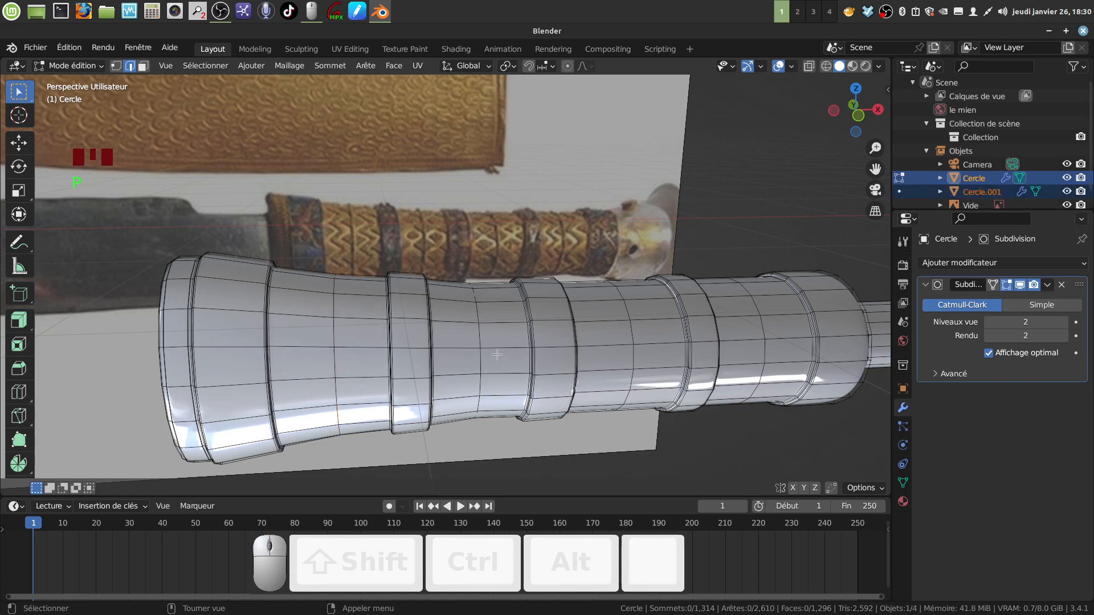
- Separate the middle edge loops between the second and third and between the third and fourth bands into individual objects
left_click(480, 340, "alt")
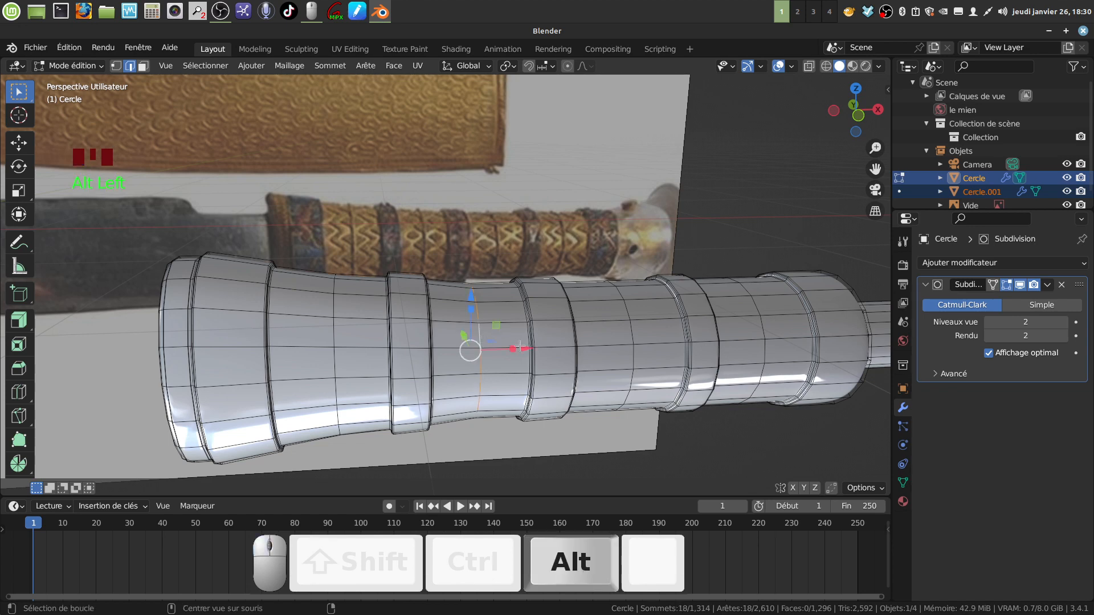
key("p")
left_click(530, 329)
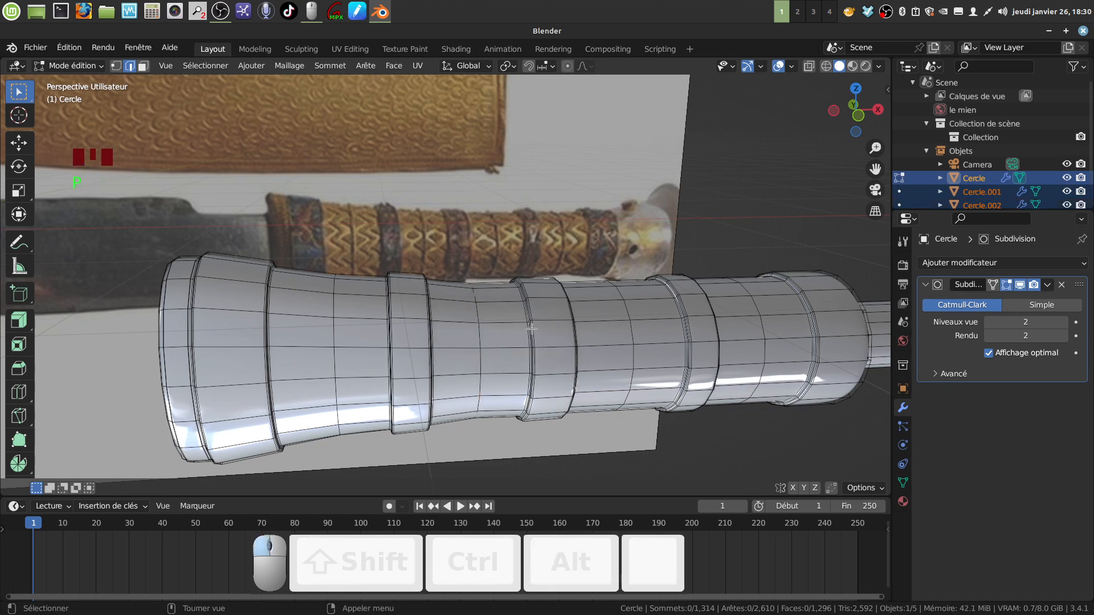
left_click(632, 339, "alt")
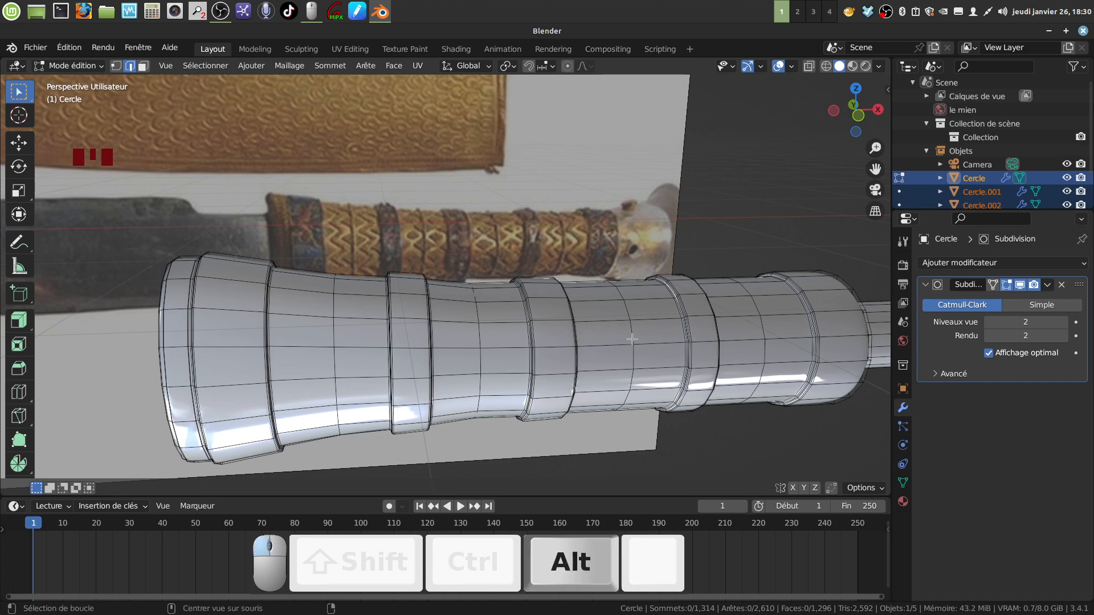
key("p")
left_click(672, 306)
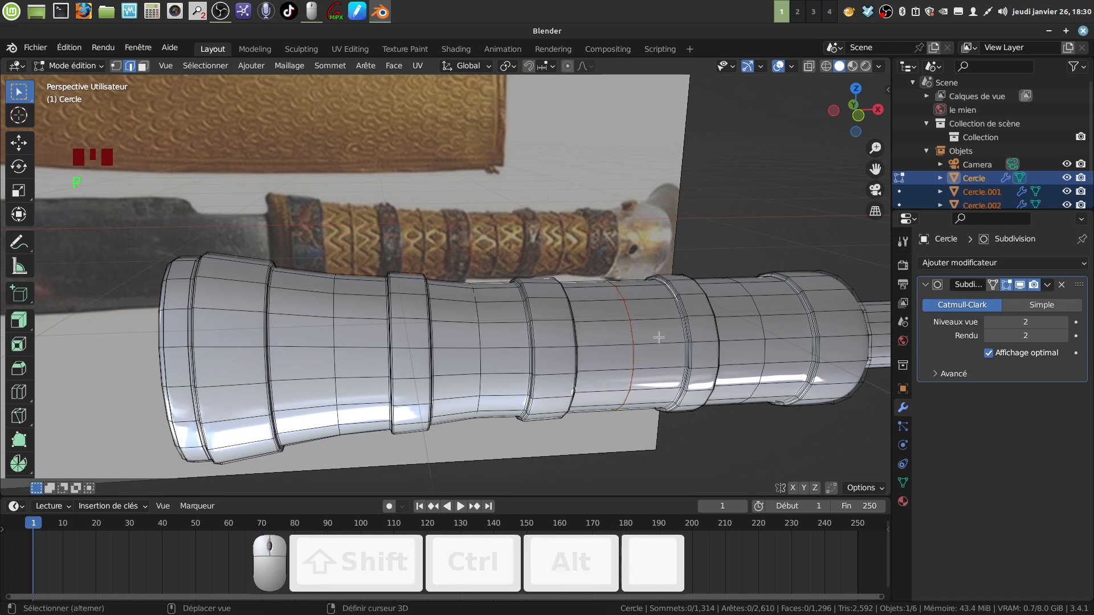
- Separate the middle edge loop between the fourth and fifth bands into its own object
middle_click_drag(658, 337, 519, 351, "shift")
scroll(520, 371, "up", 2)
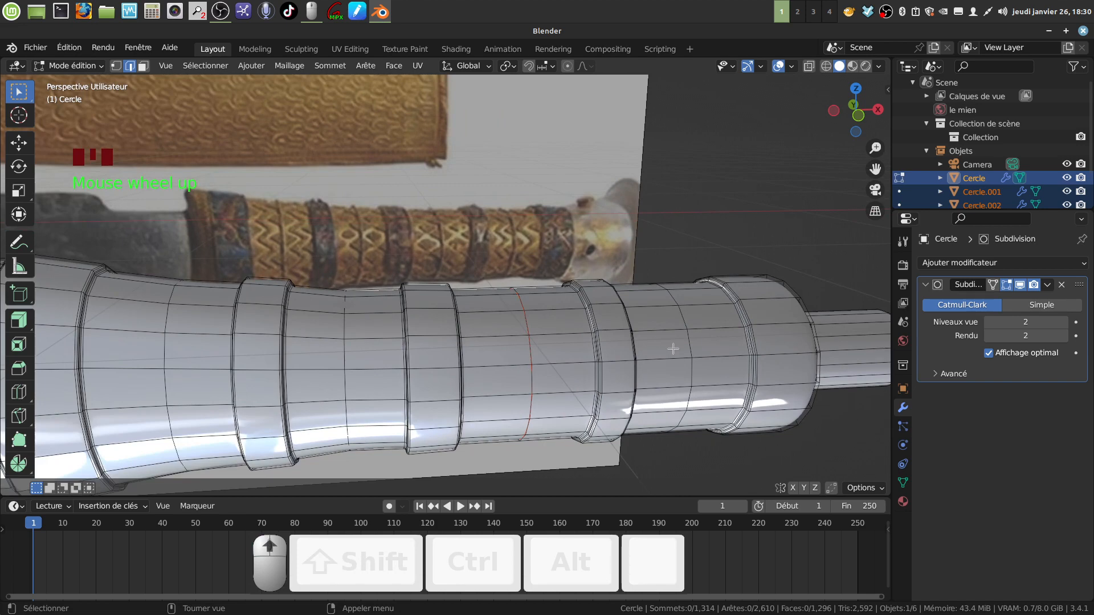
left_click(690, 348, "alt")
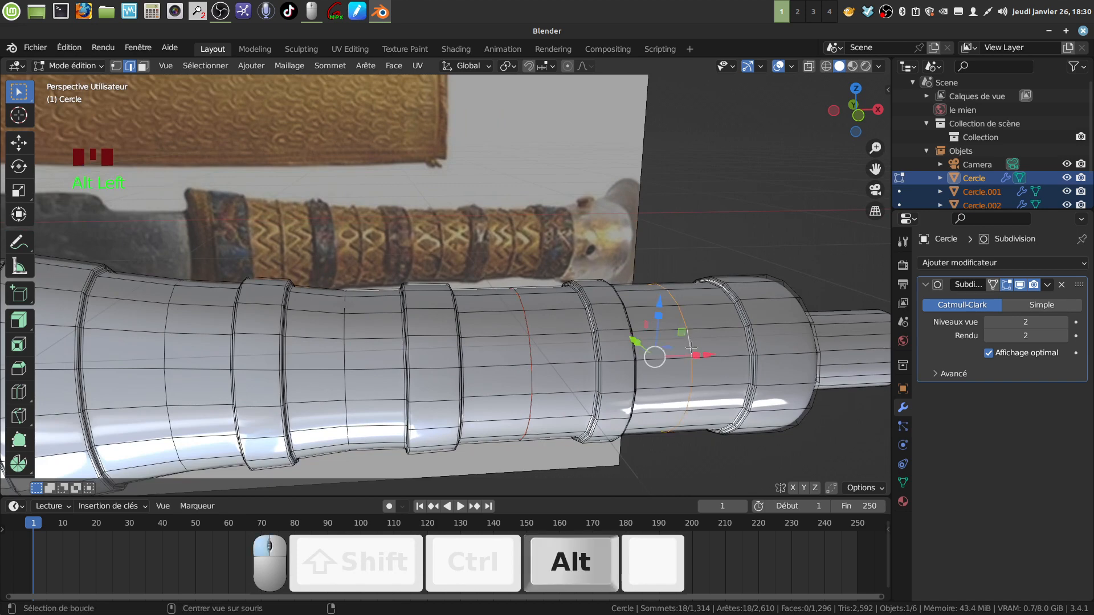
key("p")
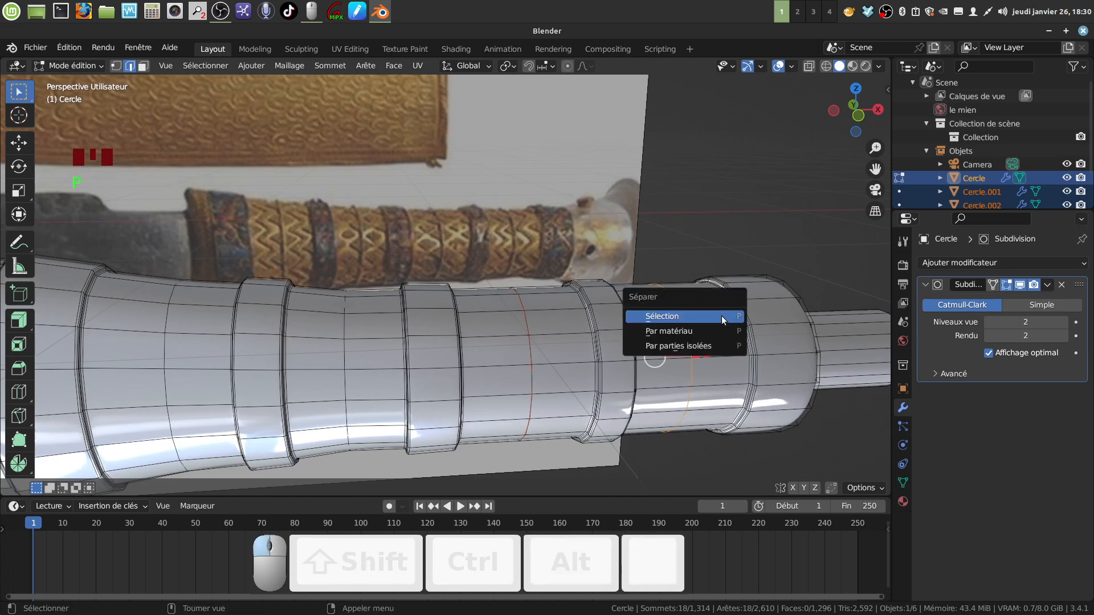
left_click(721, 316)
middle_click_drag(689, 334, 575, 357)
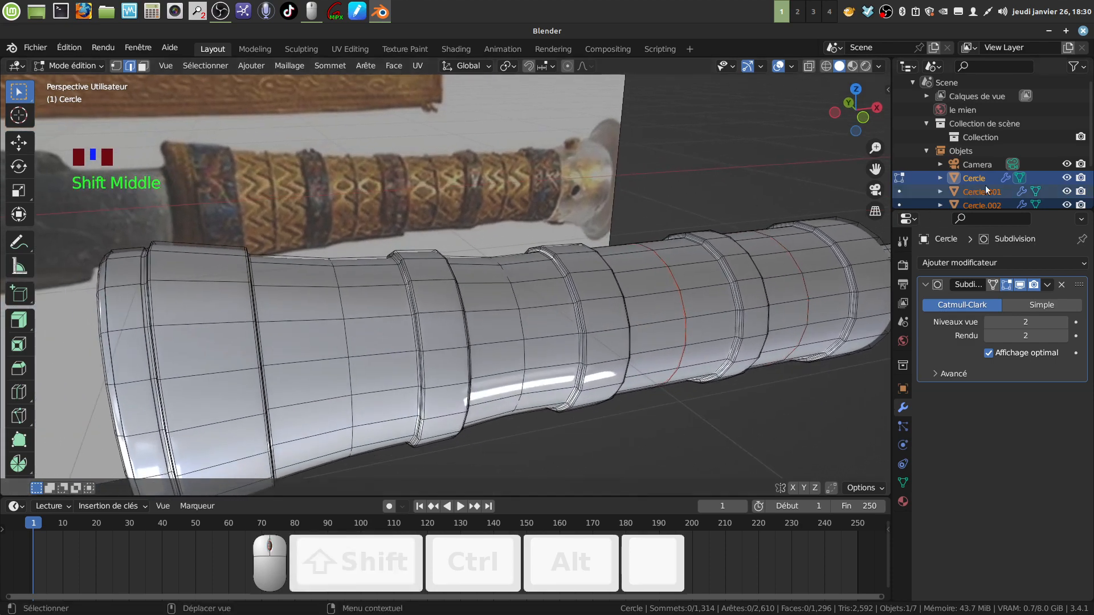
- Select the separated loop objects Cercle.001 to Cercle.004 one after another to identify them, ending on Cercle.001
scroll(1009, 179, "down", 2)
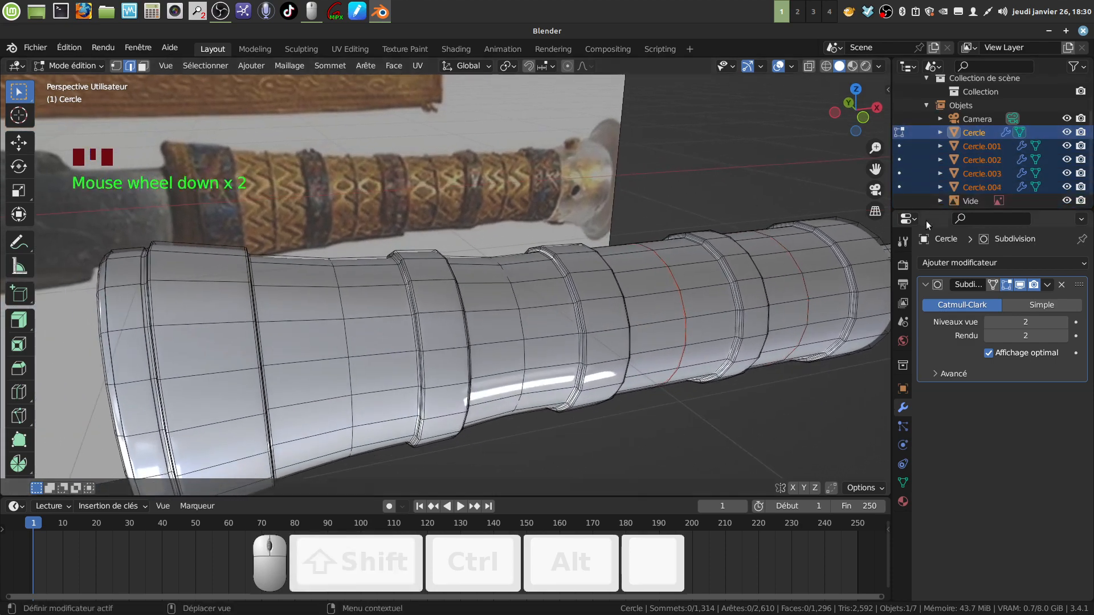
left_click(929, 166)
left_click(986, 147)
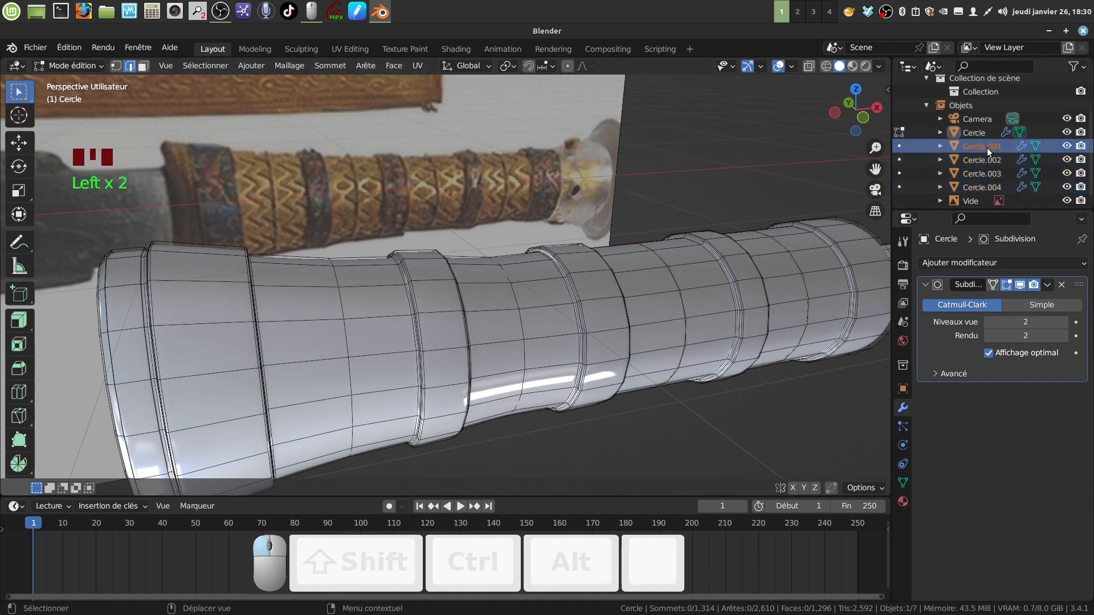
left_click(982, 149)
left_click(978, 161)
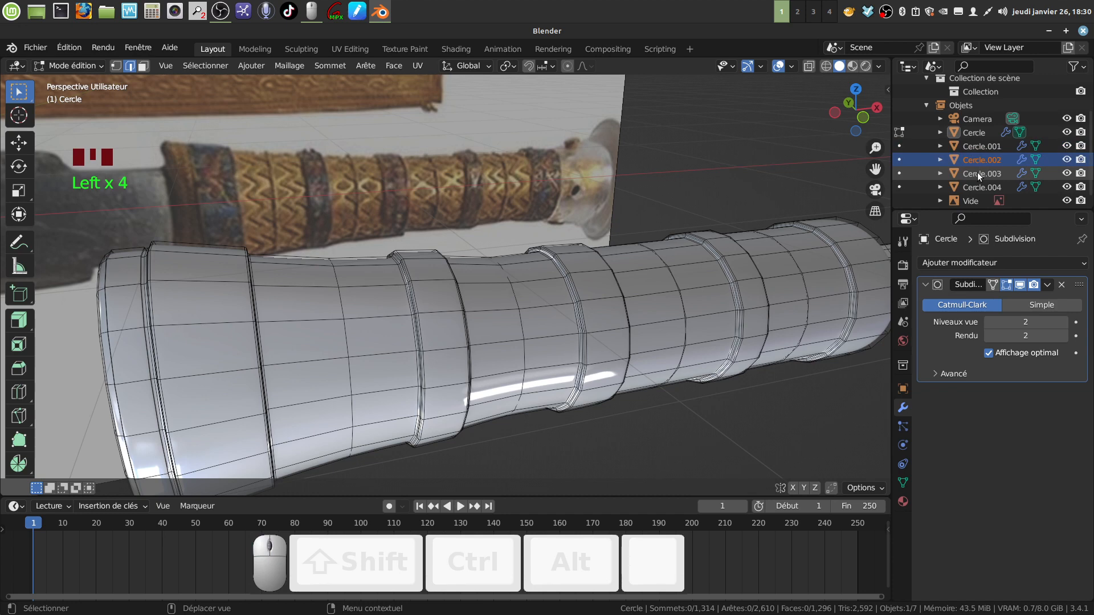
left_click(978, 172)
left_click(982, 186)
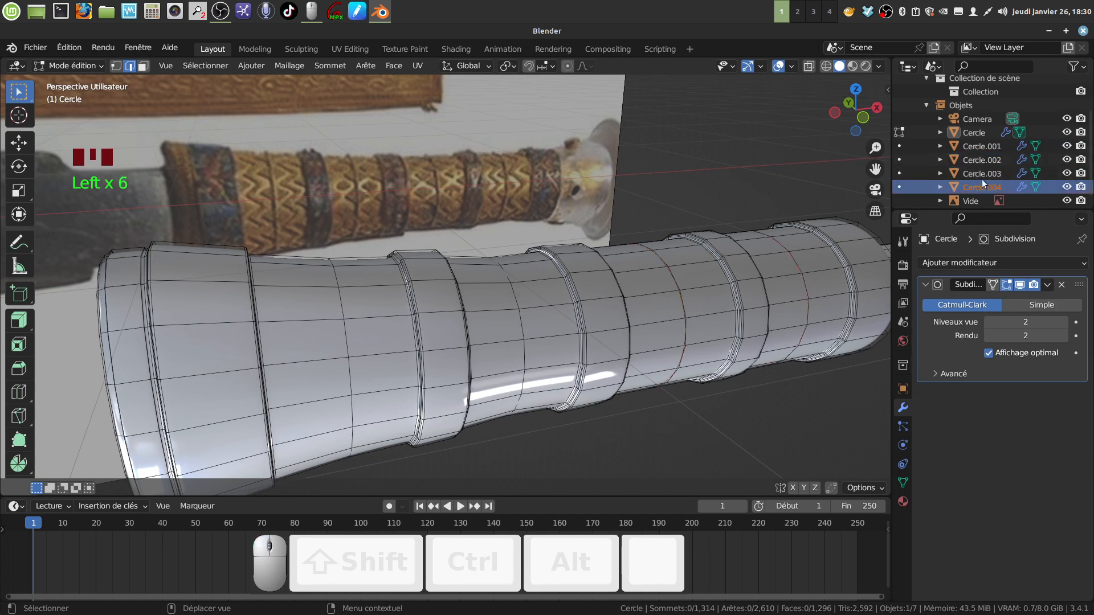
left_click(976, 147)
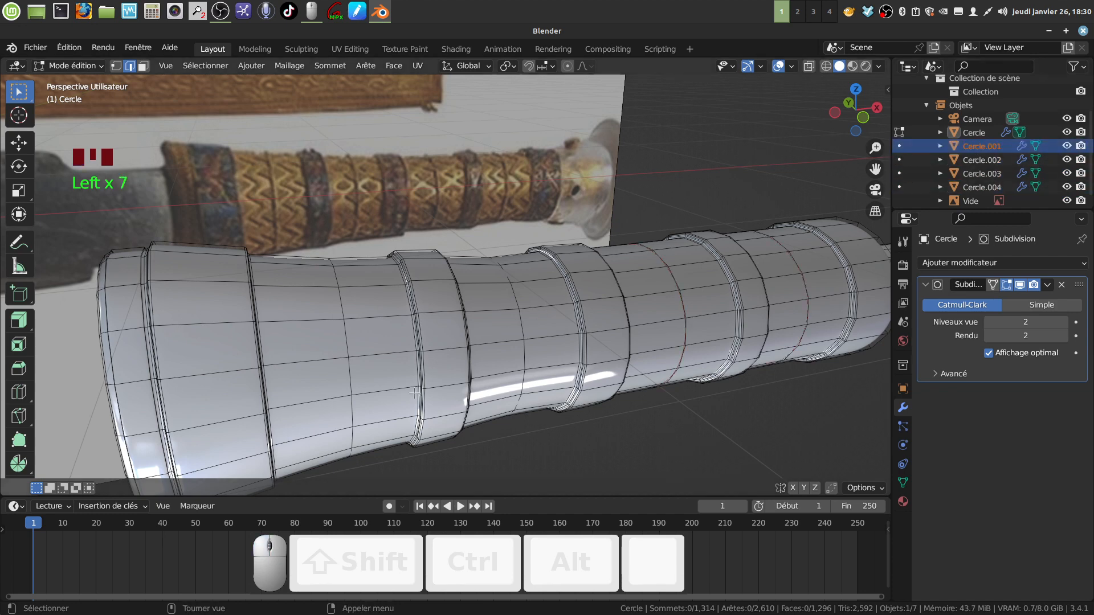
- Inspect the separated loops in wireframe shading, leave Edit Mode, deselect everything and restore solid shading
key("z")
middle_click_drag(413, 385, 485, 321)
scroll(562, 240, "down", 2)
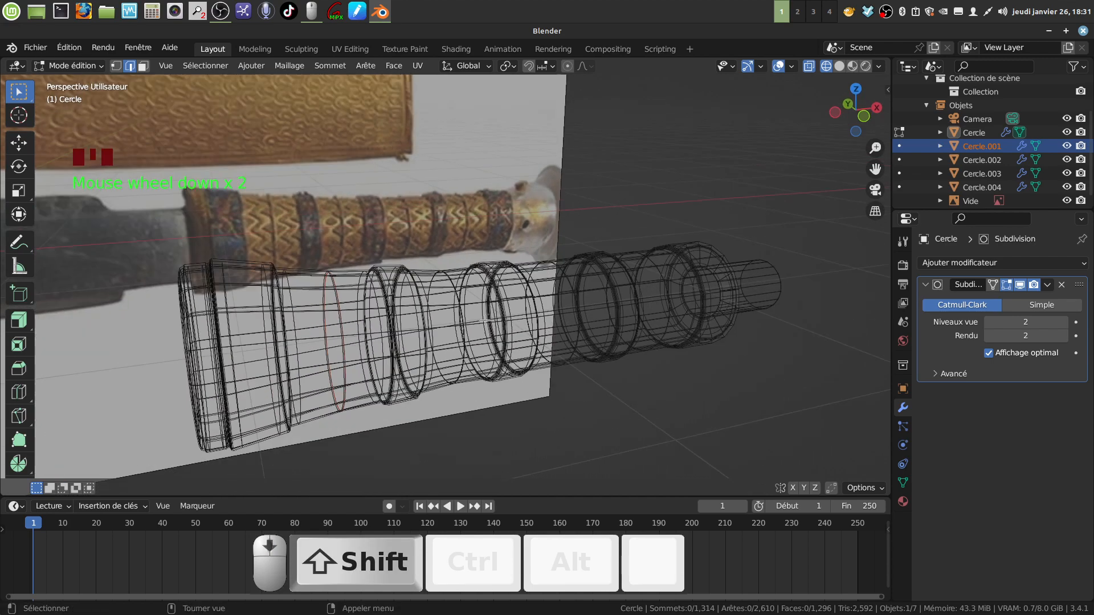
key("Tab")
left_click(589, 247)
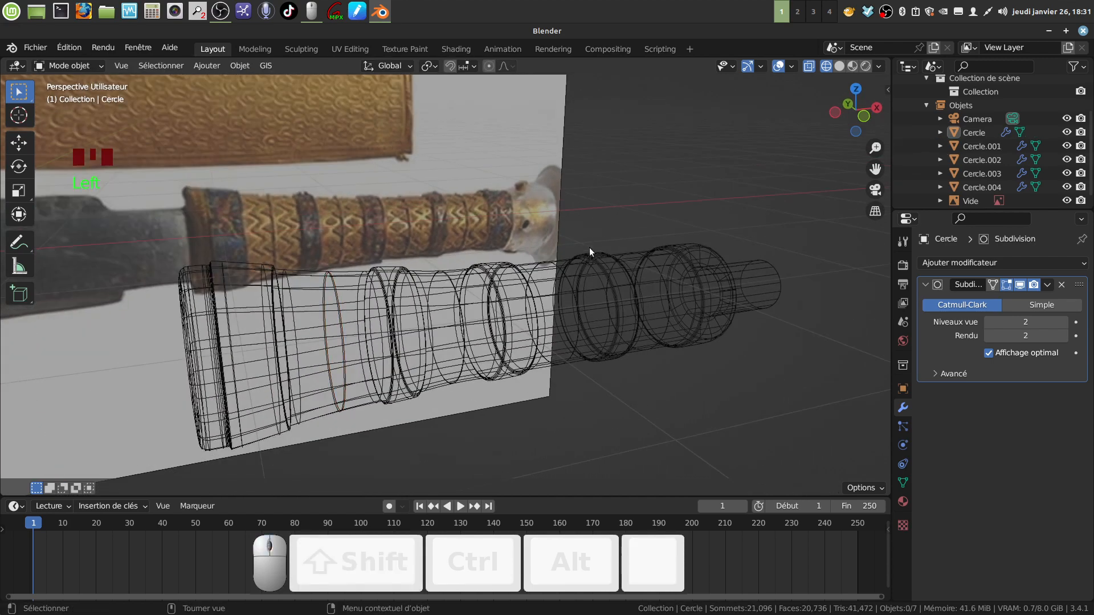
key("z")
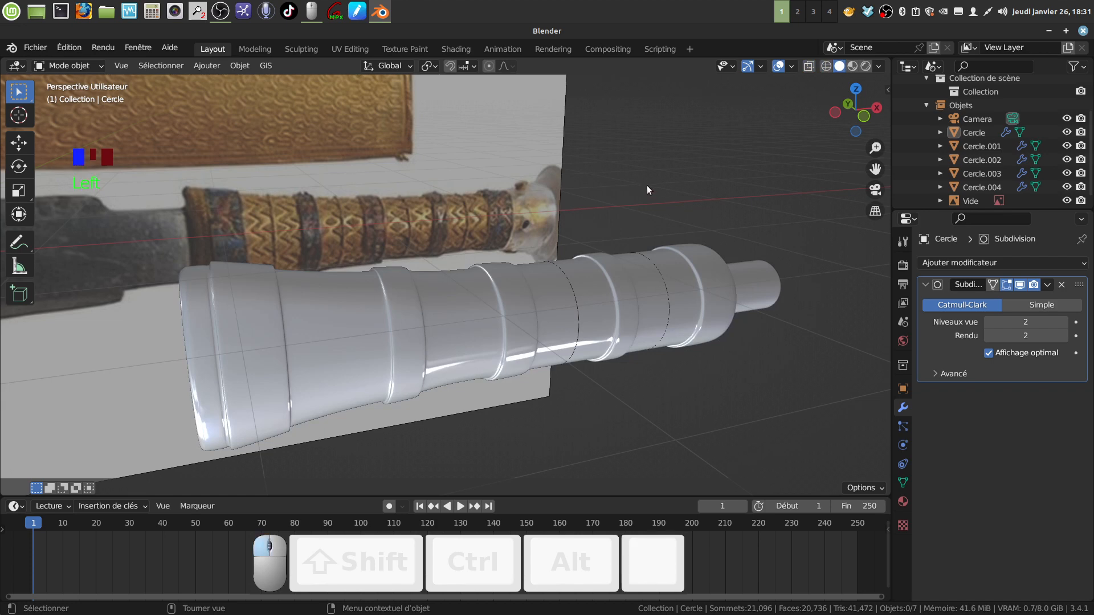
- Isolate the four separated loops Cercle.001 to Cercle.004 in local view and deselect them
left_click(979, 147)
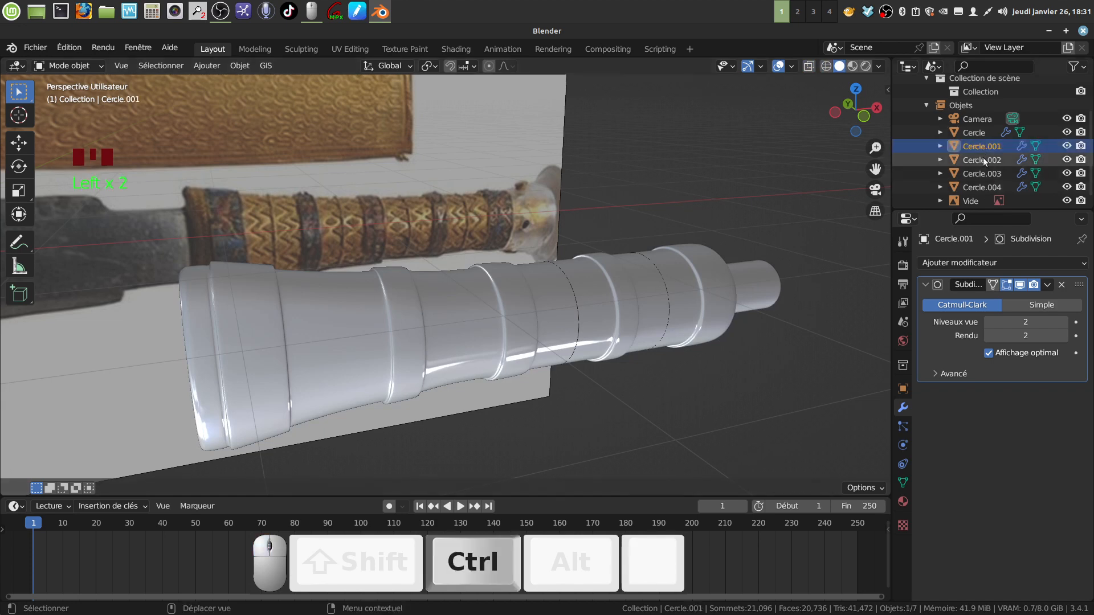
left_click(978, 162, "shift")
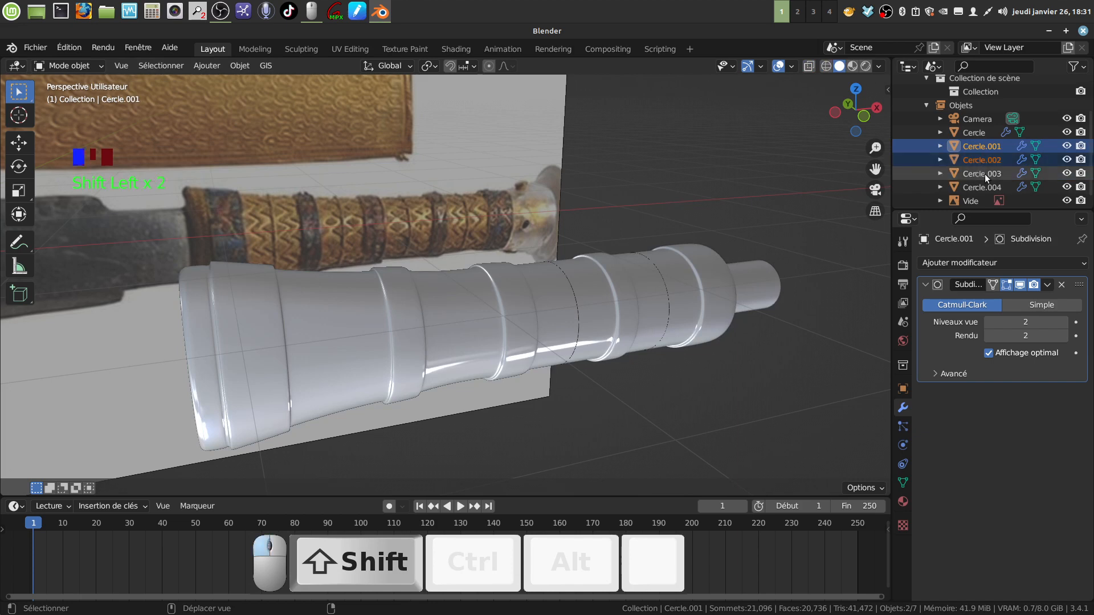
left_click(981, 174, "shift")
left_click(980, 185, "shift")
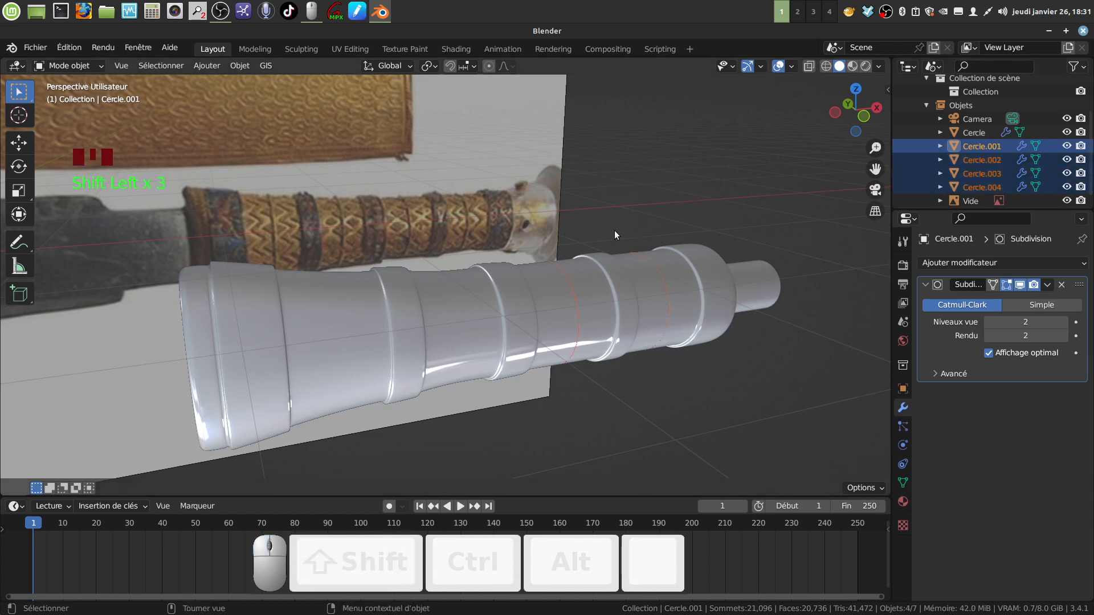
key("KP_Divide")
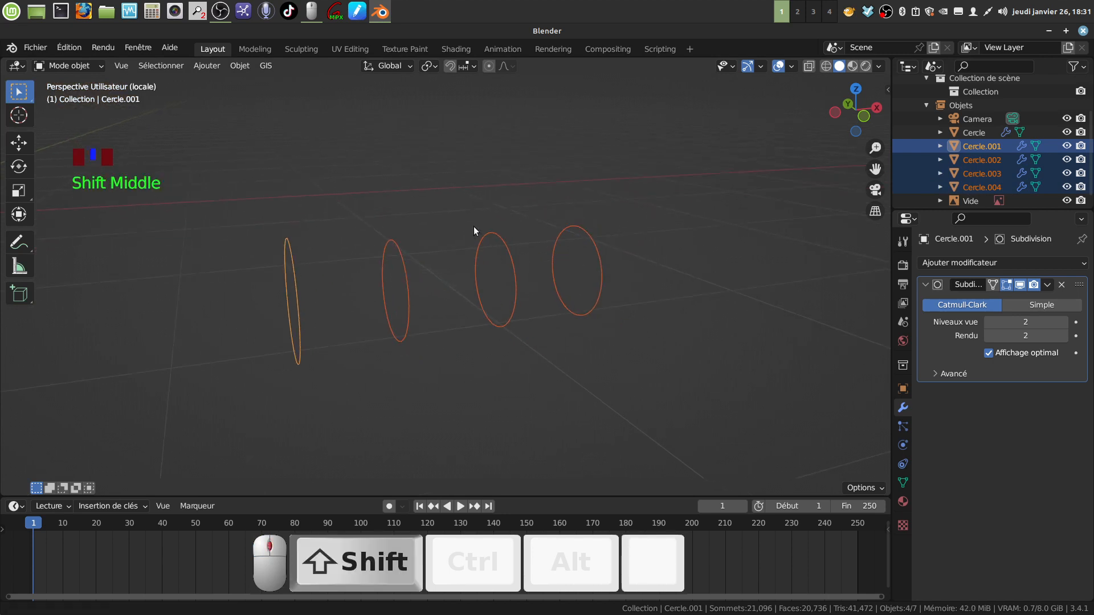
middle_click_drag(473, 231, 525, 242, "shift")
left_click(524, 336)
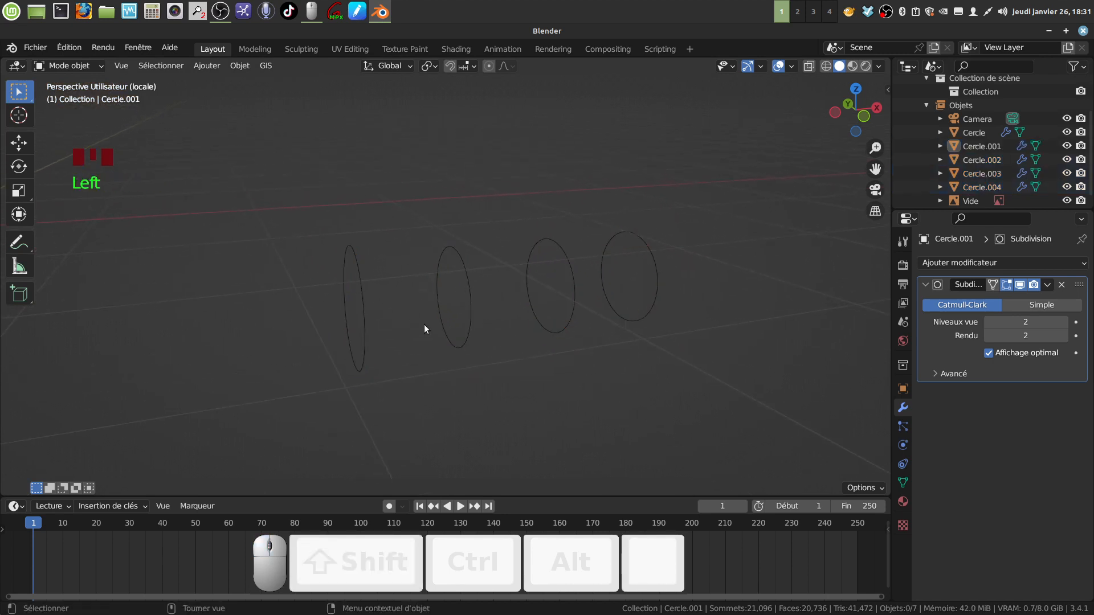
middle_click_drag(424, 330, 420, 327, "shift")
- Convert the loop objects Cercle.001 and Cercle.002 from meshes to curves, one after the other
left_click(361, 324)
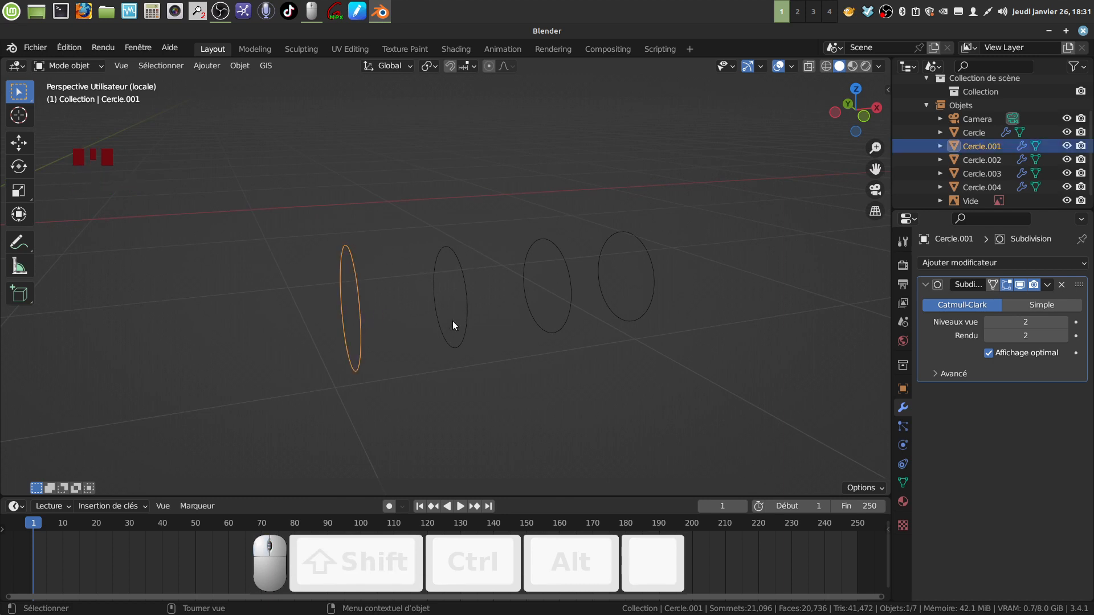
left_click(241, 68)
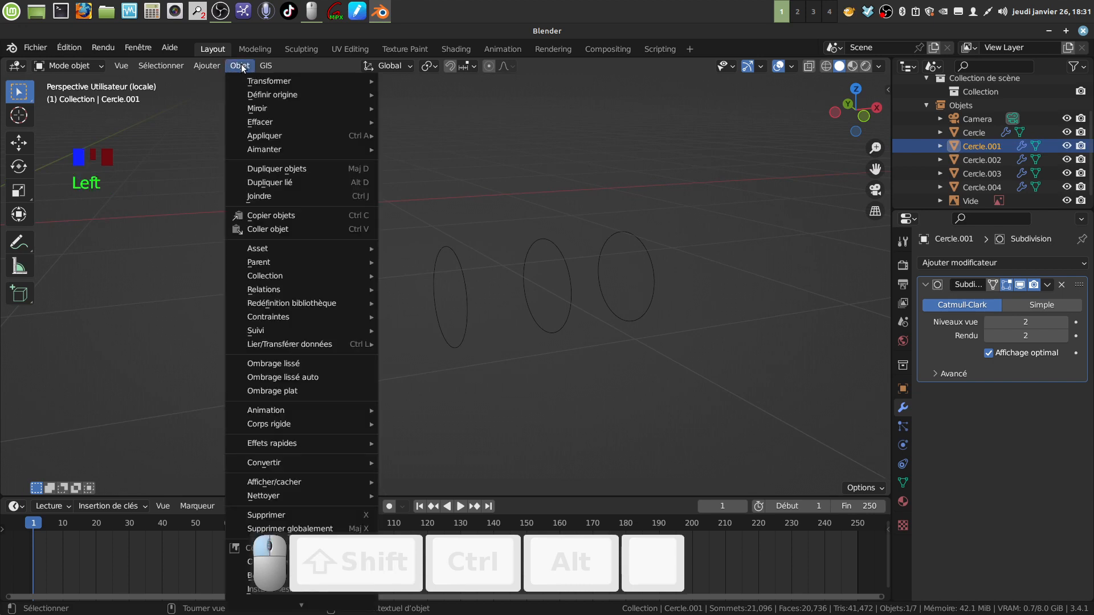
mouse_move(341, 468)
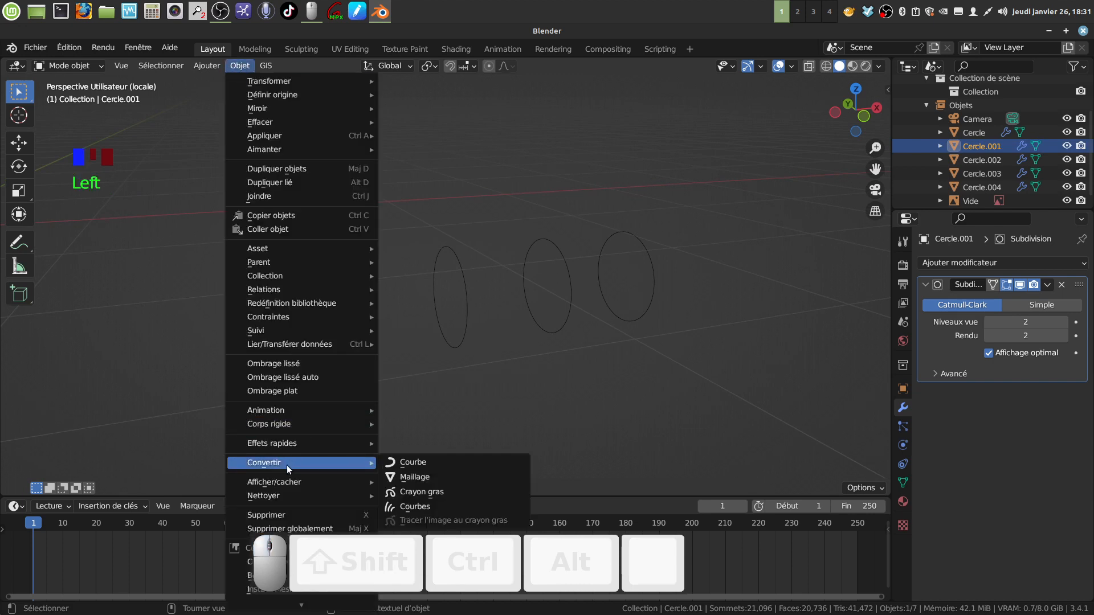
left_click(412, 461)
left_click(459, 347)
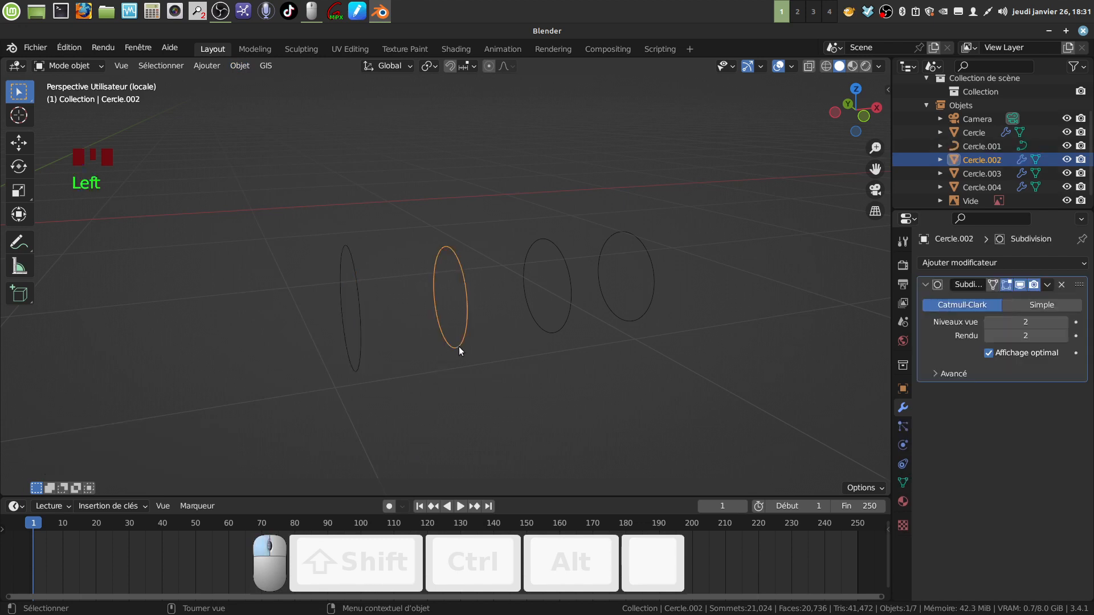
left_click(242, 66)
mouse_move(295, 463)
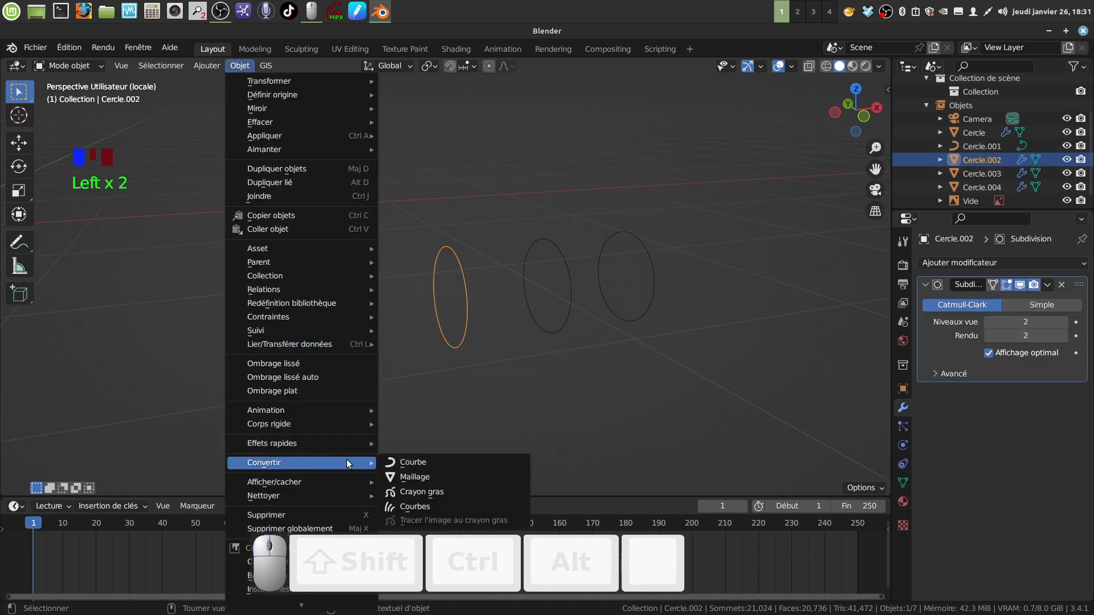
left_click(439, 462)
- Convert the loop objects Cercle.003 and Cercle.004 from meshes to curves, one after the other, and deselect everything
left_click(559, 329)
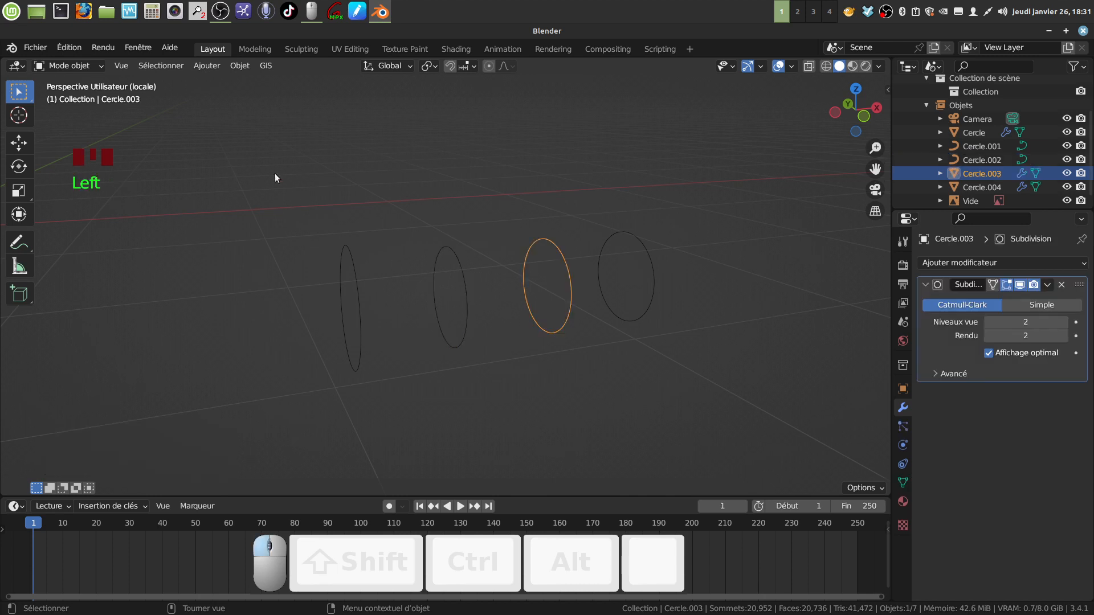
left_click(238, 66)
mouse_move(281, 461)
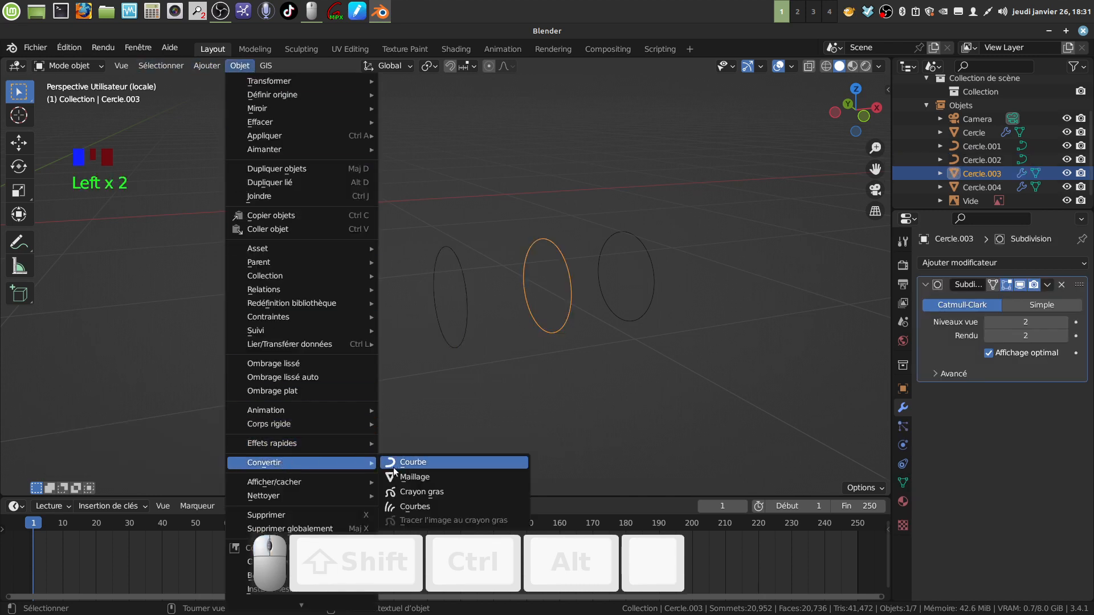
left_click(411, 463)
left_click(631, 319)
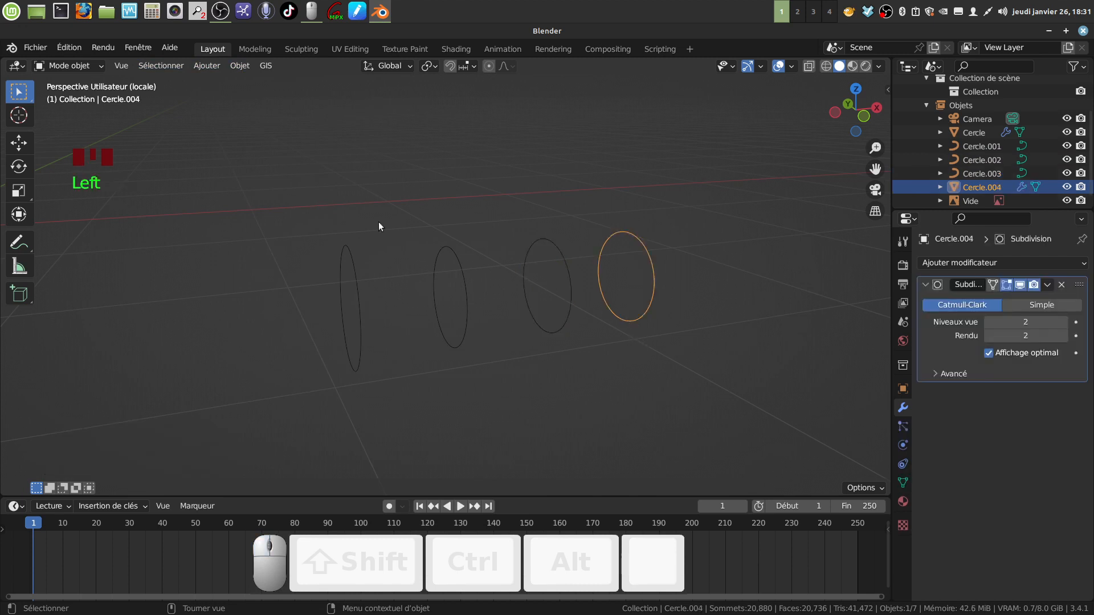
left_click(239, 65)
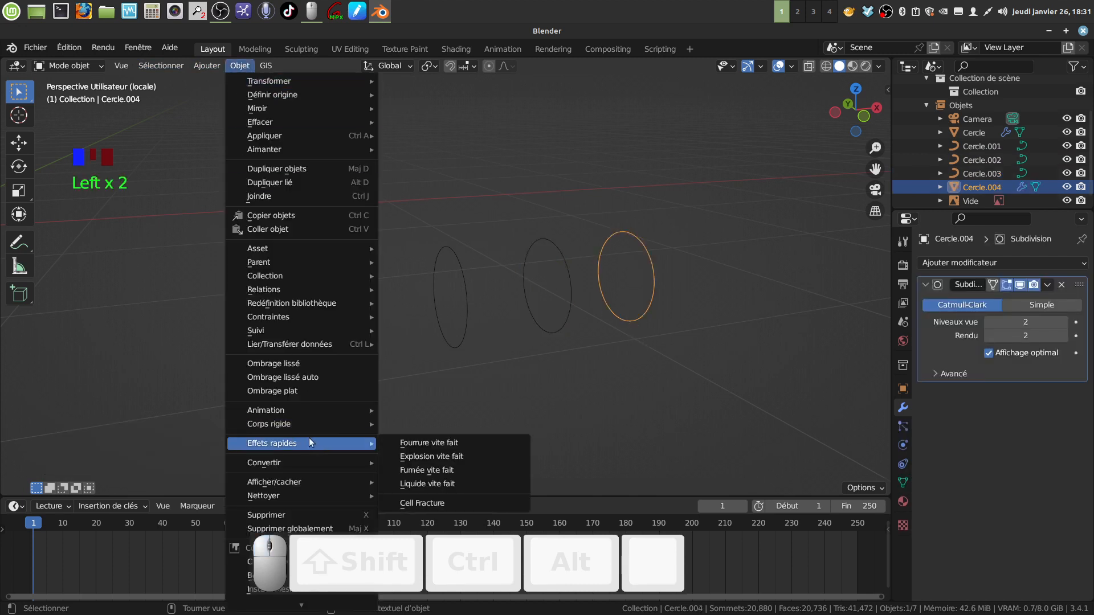
mouse_move(293, 464)
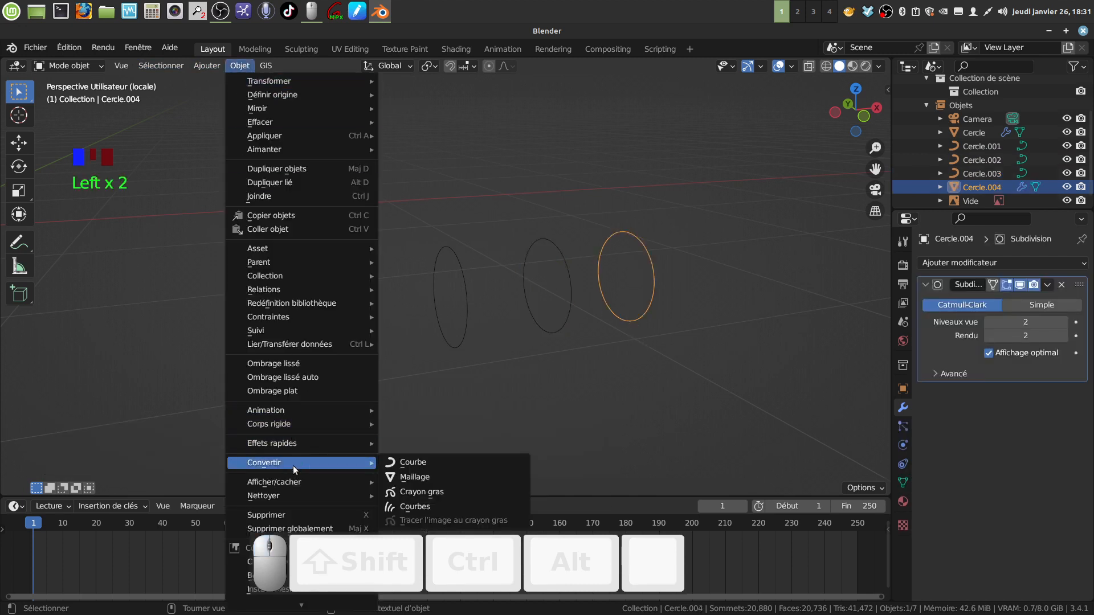
left_click(402, 464)
left_click(569, 392)
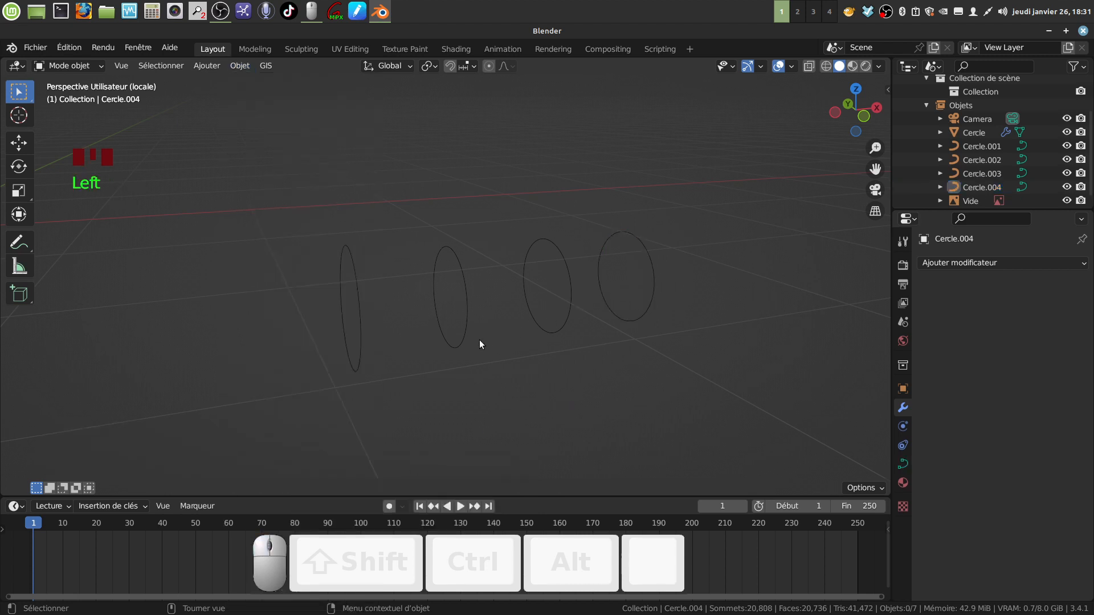
- Select all four curve loops together and leave local view to bring back the handle and reference photo
middle_click_drag(480, 331, 346, 255, "shift")
left_click_drag(286, 223, 672, 375)
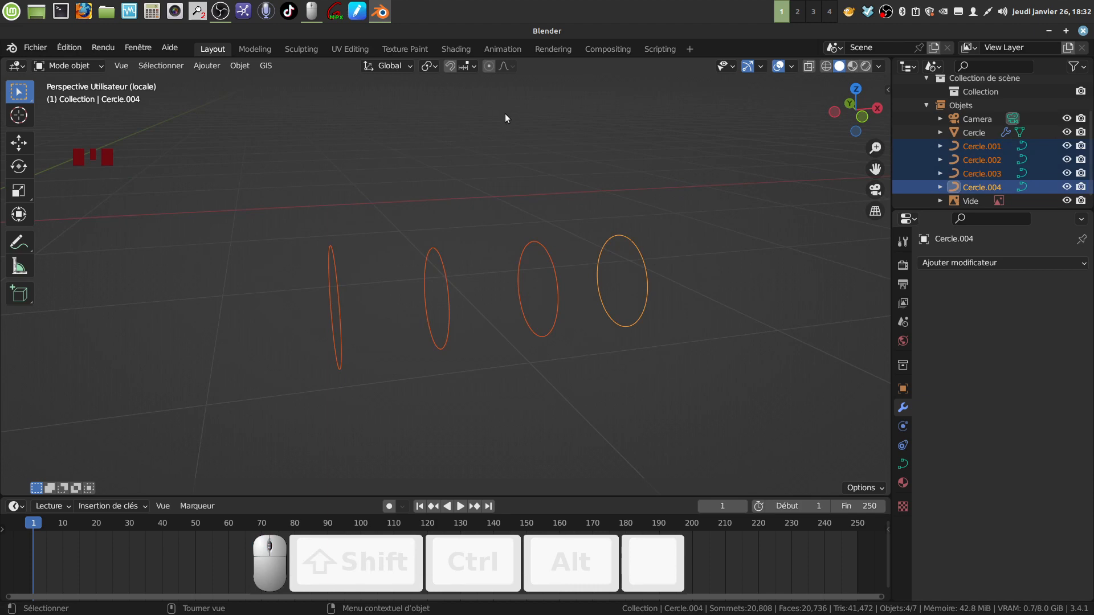
key("KP_Divide")
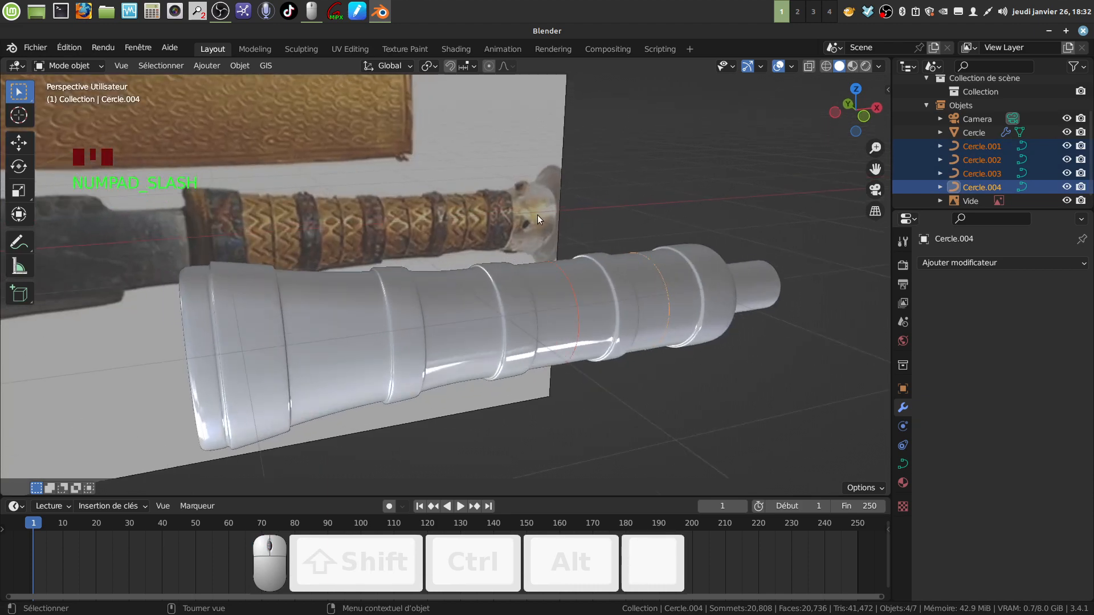
- Set the transform pivot point to individual origins for the four selected curves
scroll(546, 223, "up", 2)
middle_click_drag(620, 354, 376, 175, "shift")
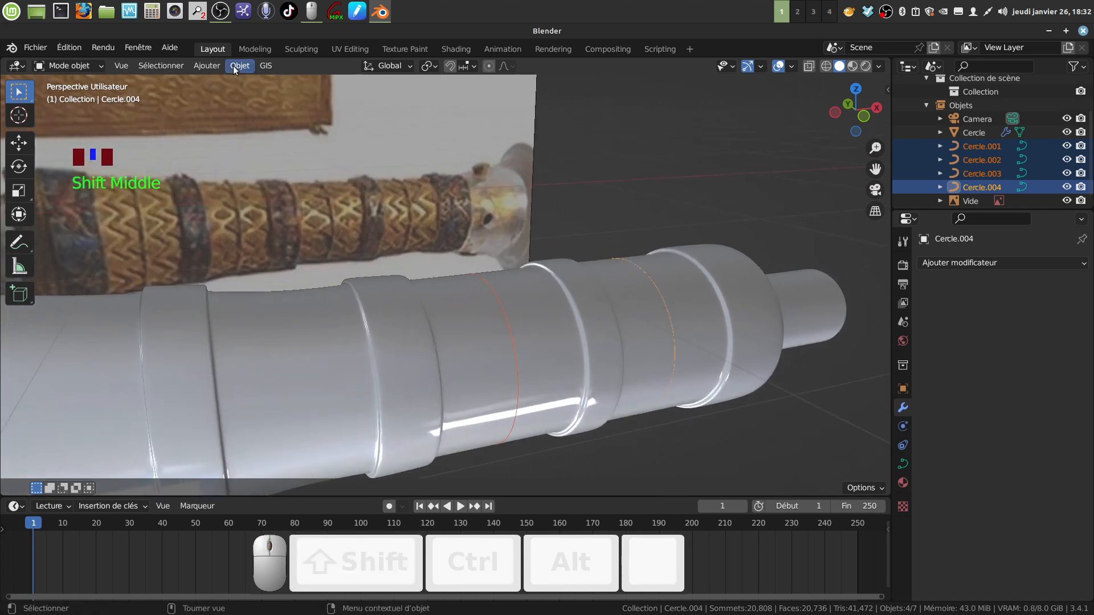
left_click(434, 66)
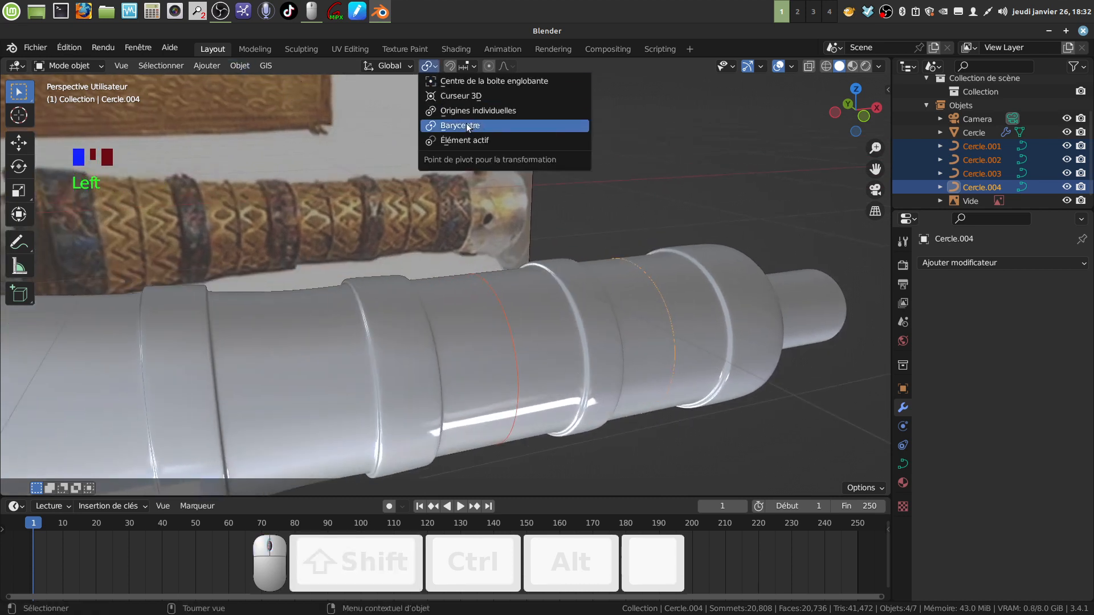
left_click(482, 112)
- Scale the four selected curves up very slightly, to about 1.001, and inspect how they sit on the handle surface
scroll(555, 345, "up", 2)
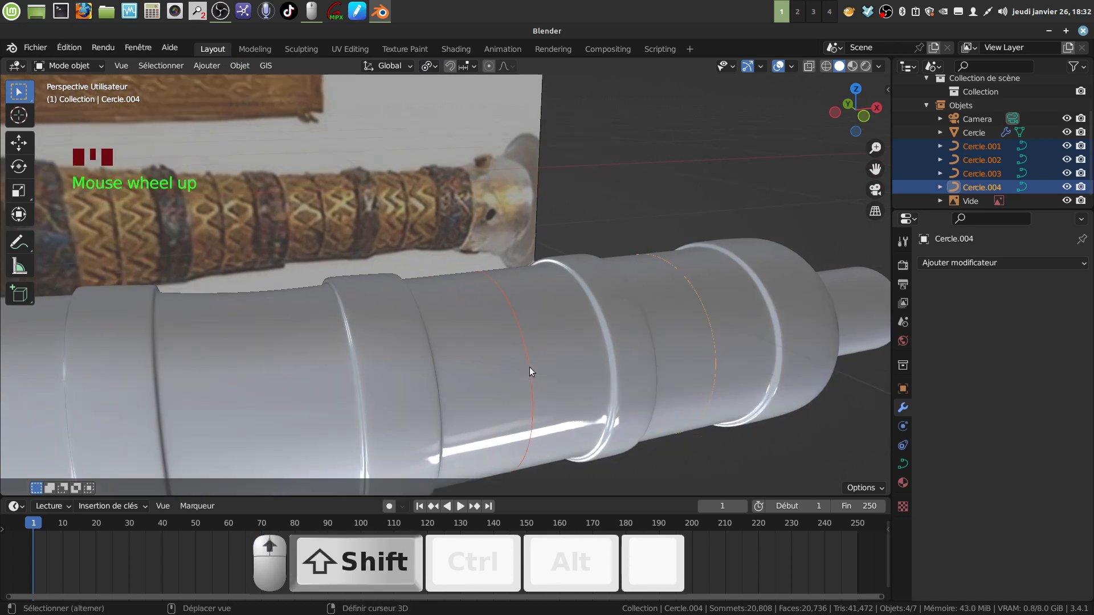
middle_click_drag(528, 367, 602, 304, "shift")
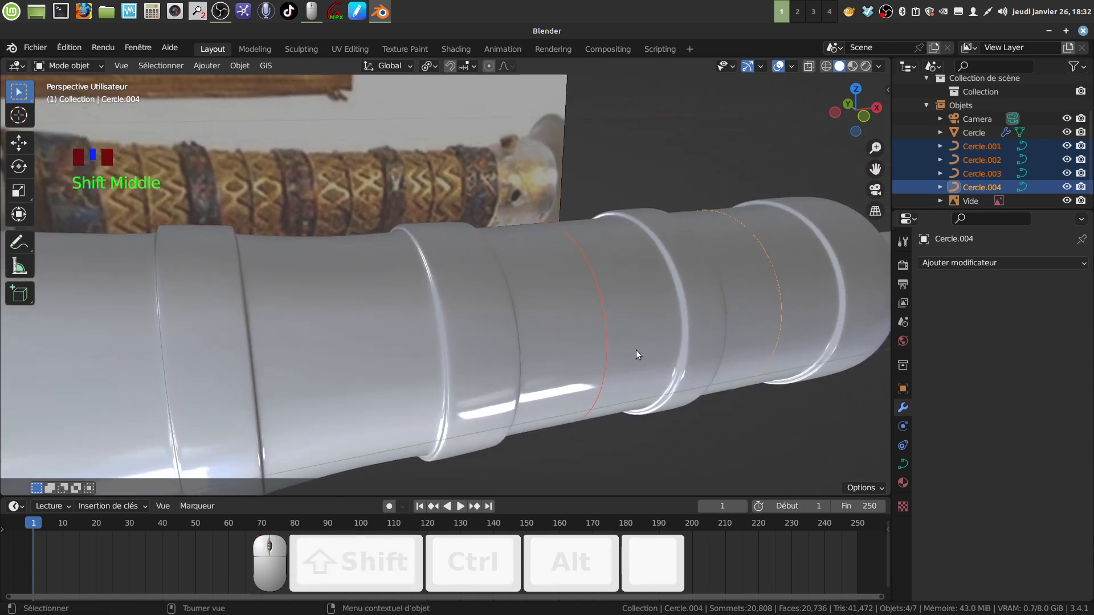
key("s")
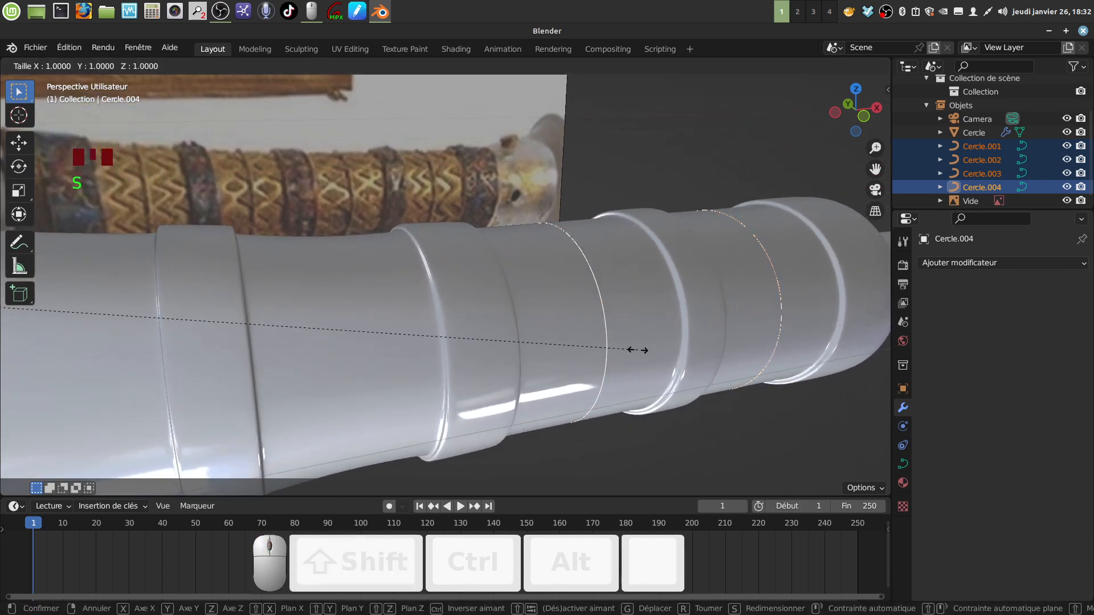
key("shift")
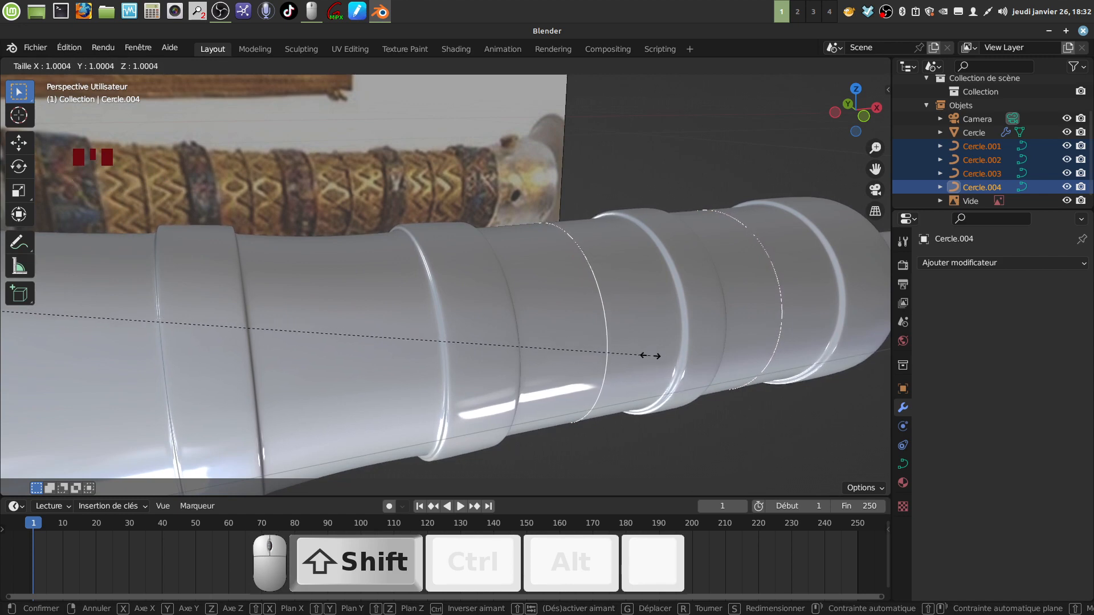
left_click(649, 356)
middle_click_drag(459, 351, 461, 401, "shift")
scroll(550, 385, "up", 2)
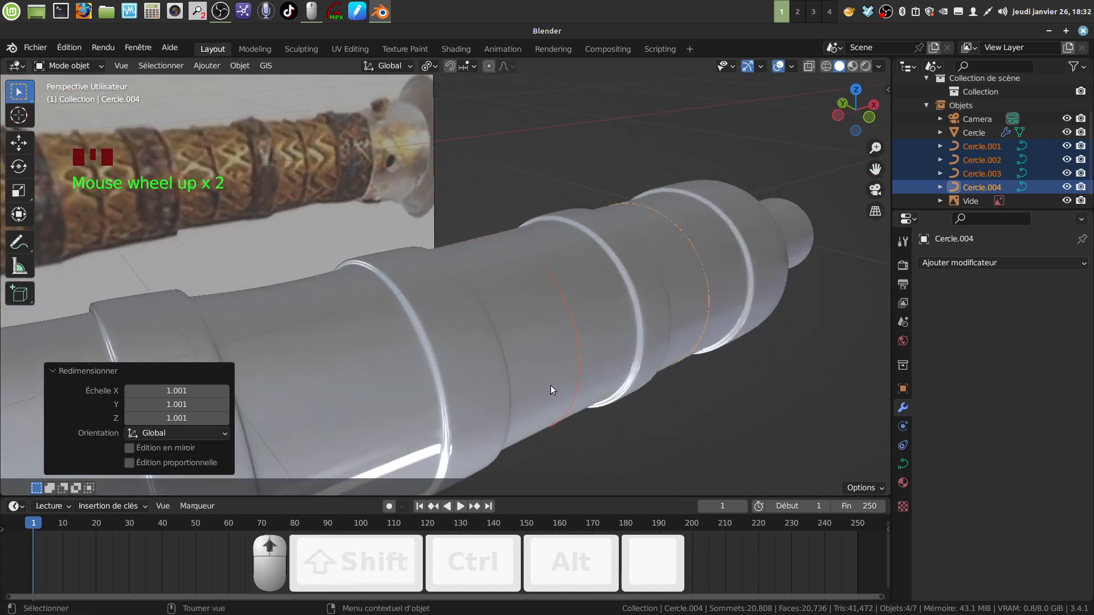
middle_click_drag(550, 385, 512, 344)
scroll(473, 406, "down", 2)
middle_click_drag(473, 407, 607, 398)
- Check the curves and the handle mesh Cercle briefly in Edit Mode, returning to Object Mode each time
key("Tab")
scroll(556, 356, "down", 2)
middle_click(551, 354)
key("Tab")
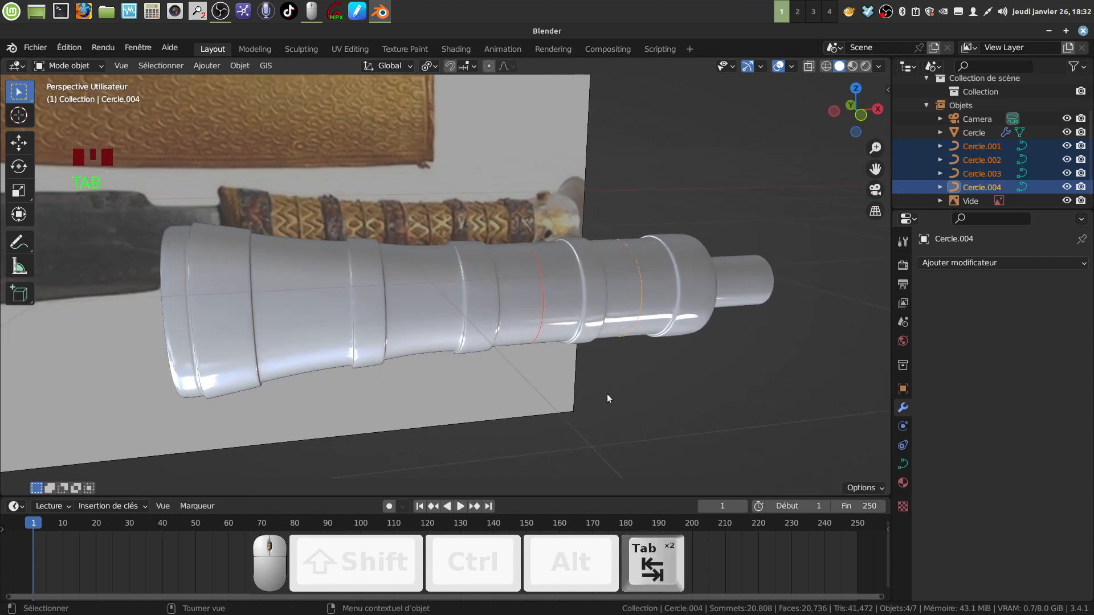
left_click(640, 408)
middle_click_drag(524, 371, 552, 371, "shift")
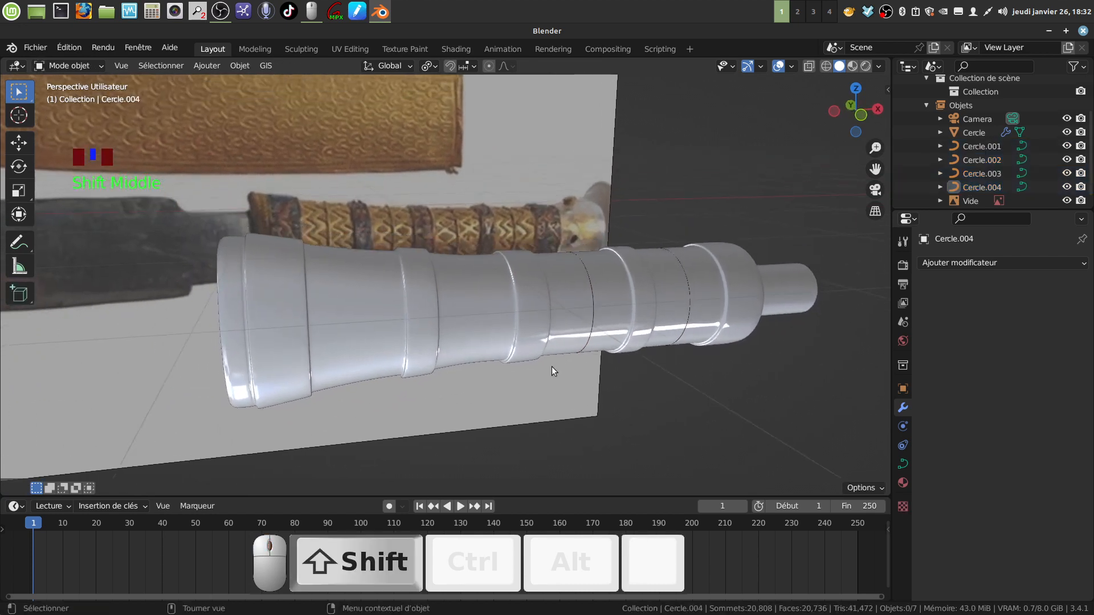
left_click(355, 345)
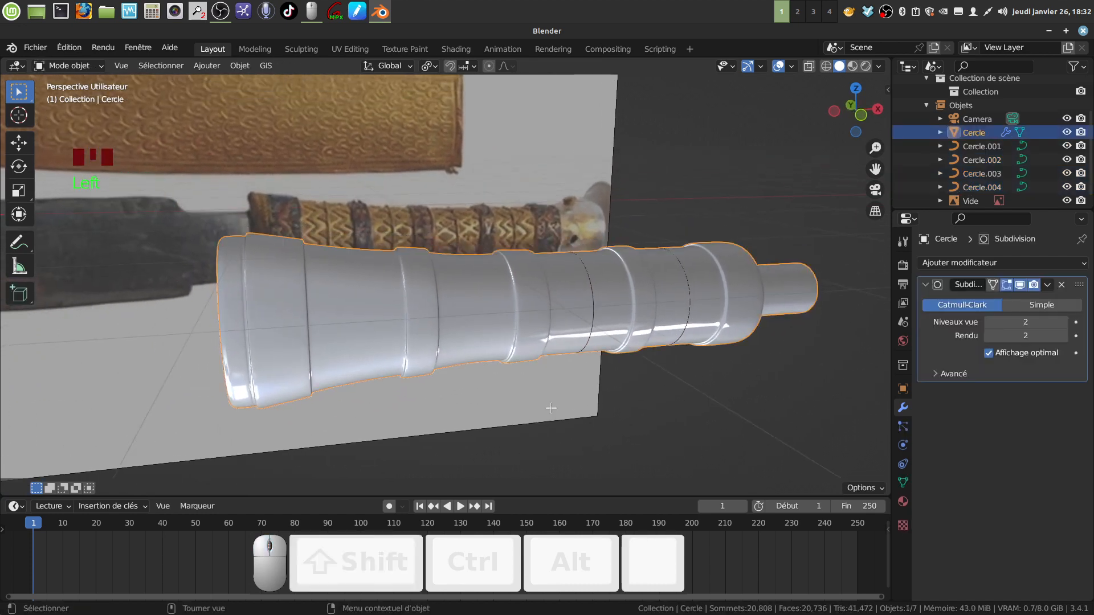
key("Tab")
key("Tab")
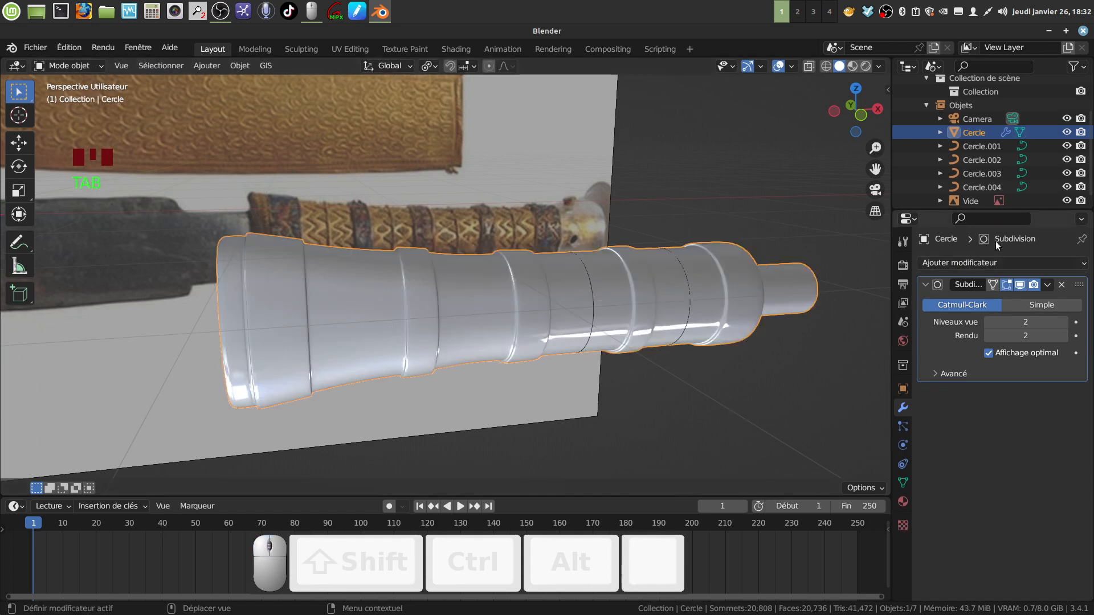
- Select the Cercle.001 curve in wireframe shading and try scaling it up on its own
left_click(994, 147)
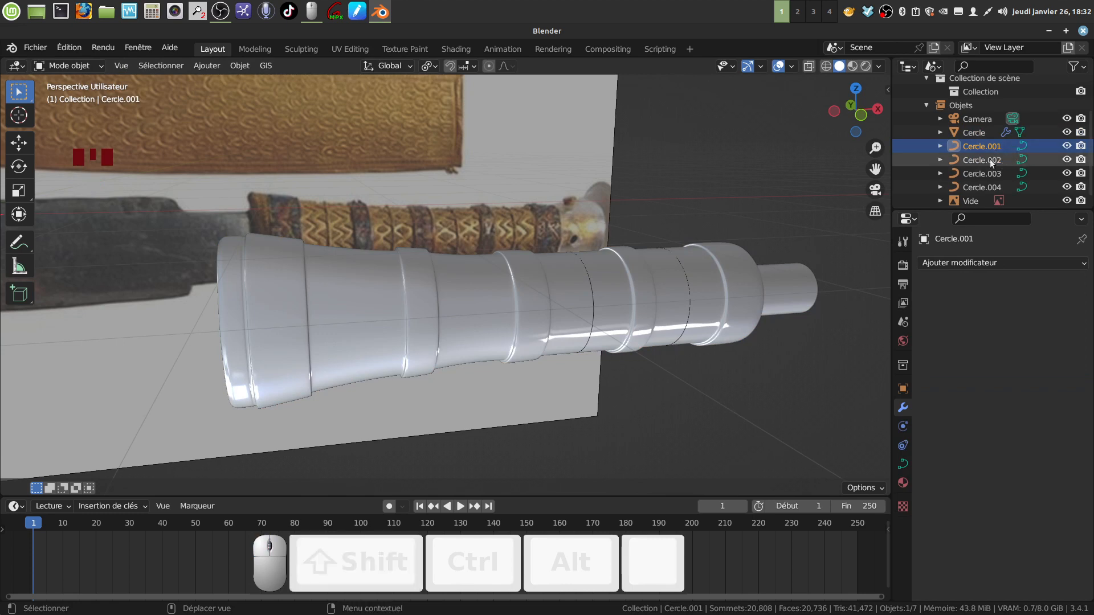
key("shift+z")
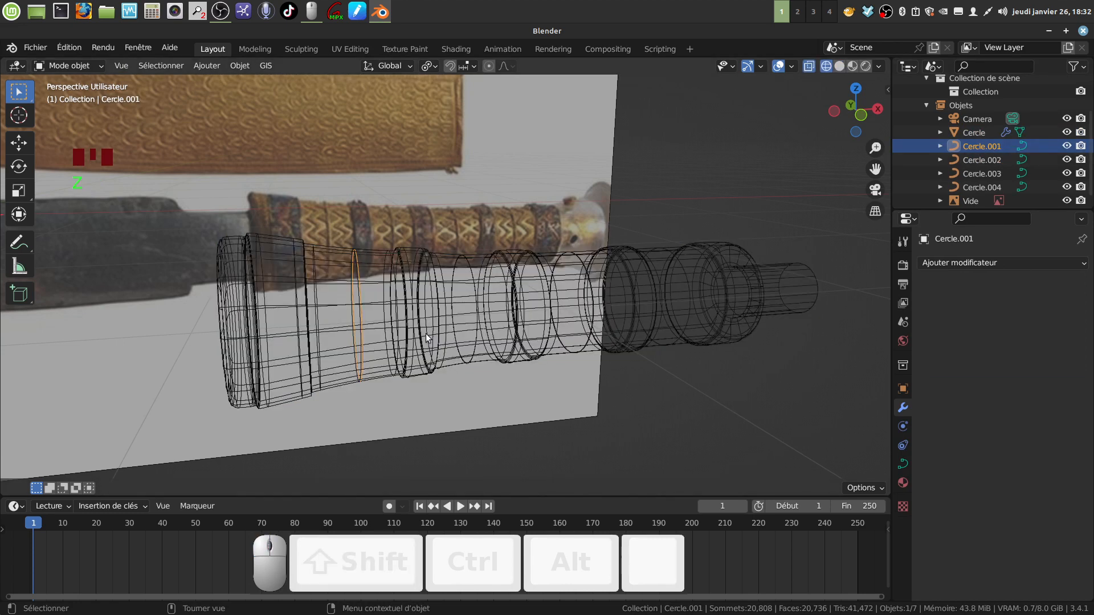
key("s")
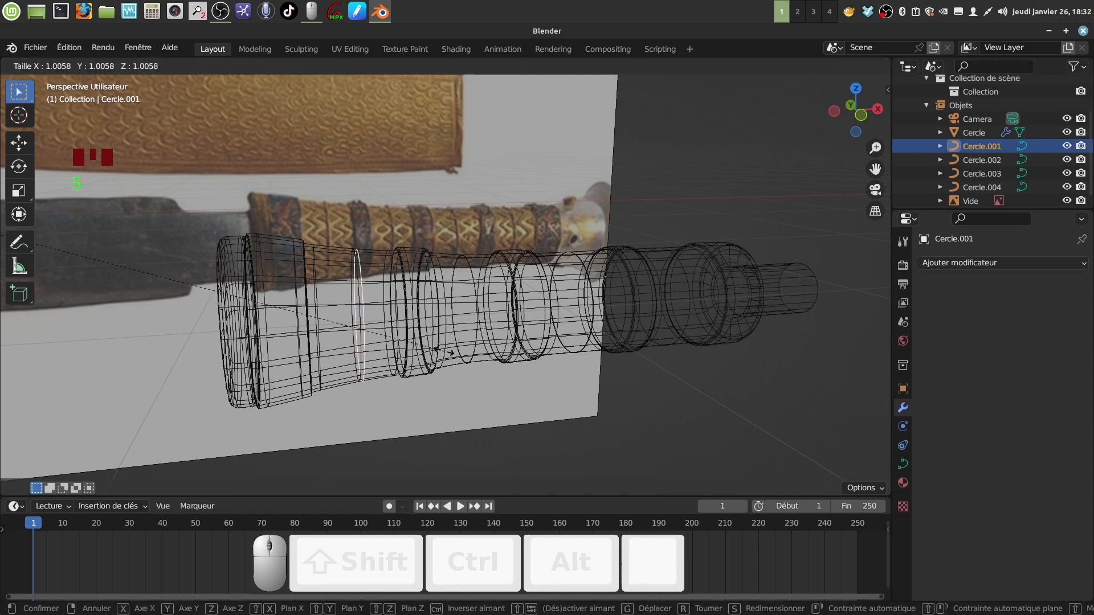
right_click(445, 354)
- Set the origin of the Cercle.001 curve to its geometry and scale the curve up to 1.026
scroll(444, 347, "down", 5)
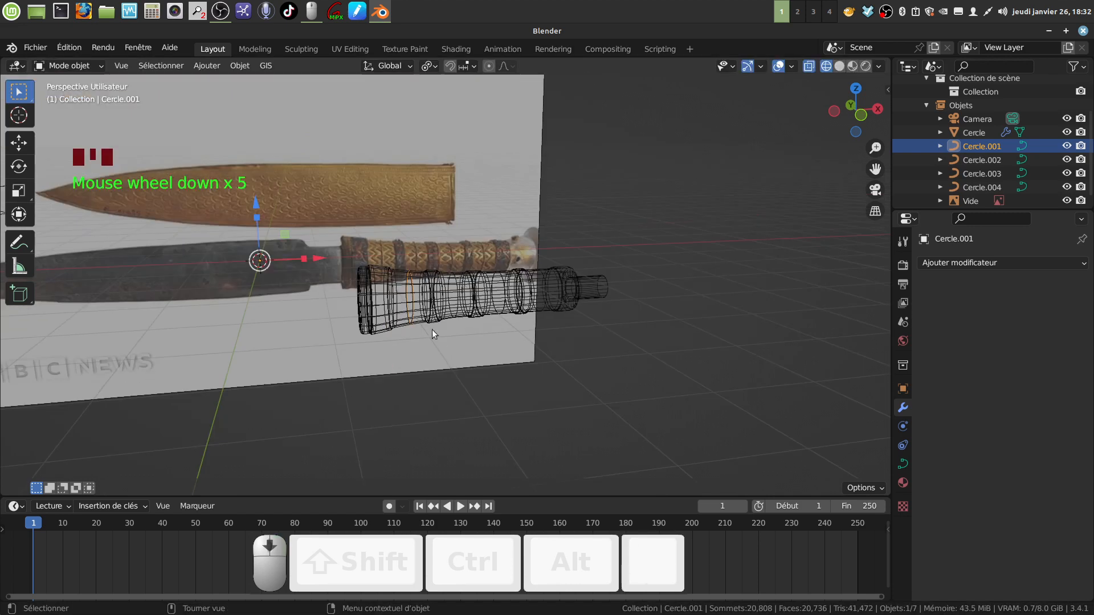
scroll(542, 271, "up", 4)
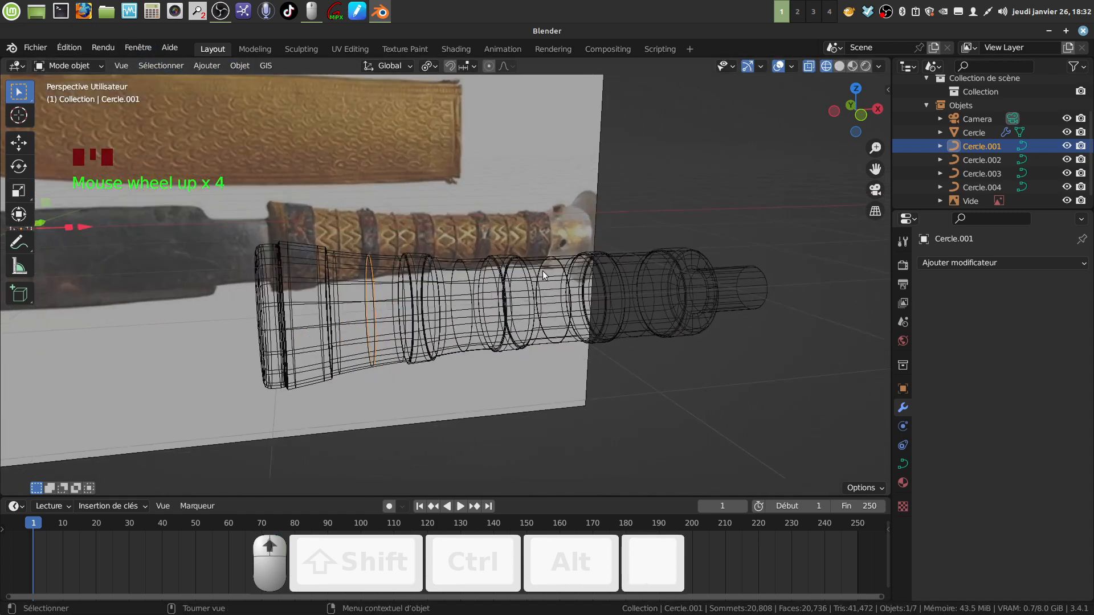
middle_click_drag(542, 271, 526, 238)
left_click(240, 66)
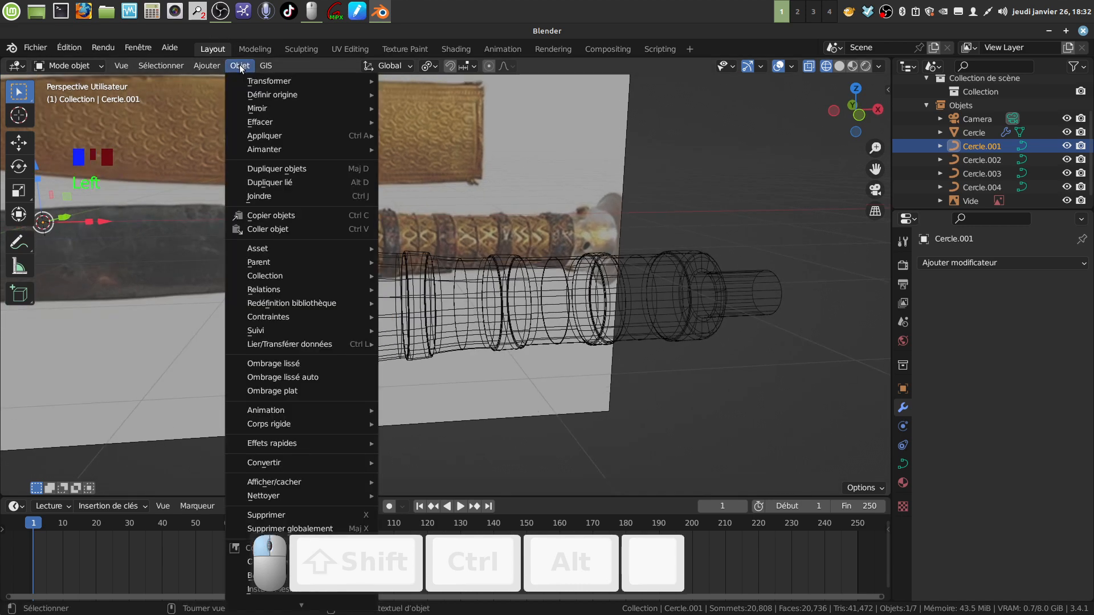
mouse_move(272, 96)
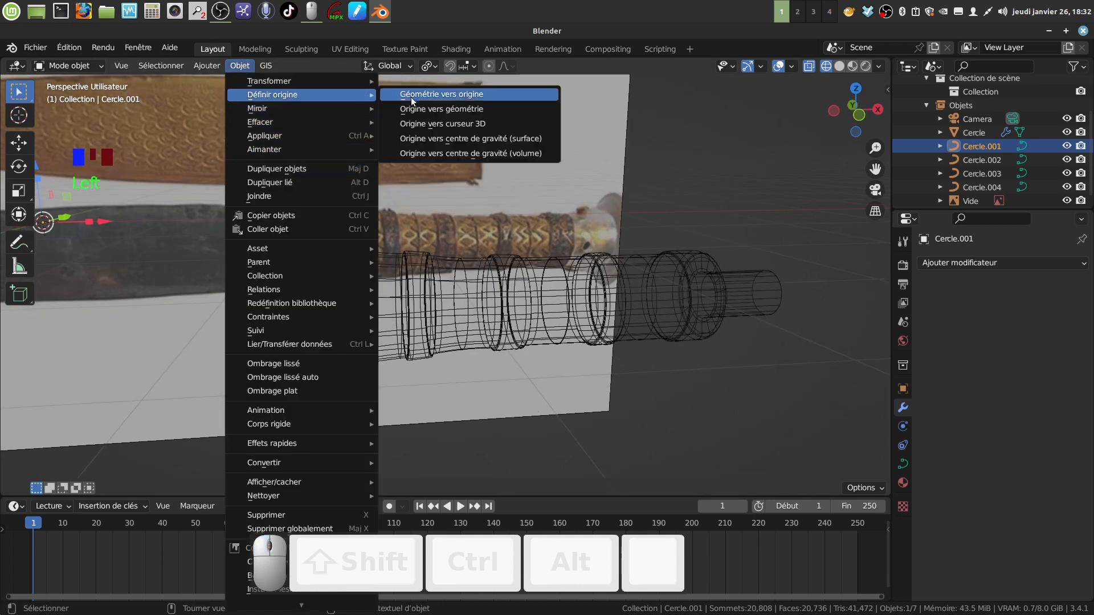
left_click(430, 109)
mouse_move(456, 365)
middle_mouse_down()
mouse_move(463, 352)
mouse_move(498, 366)
mouse_move(460, 368)
middle_mouse_up()
key("s")
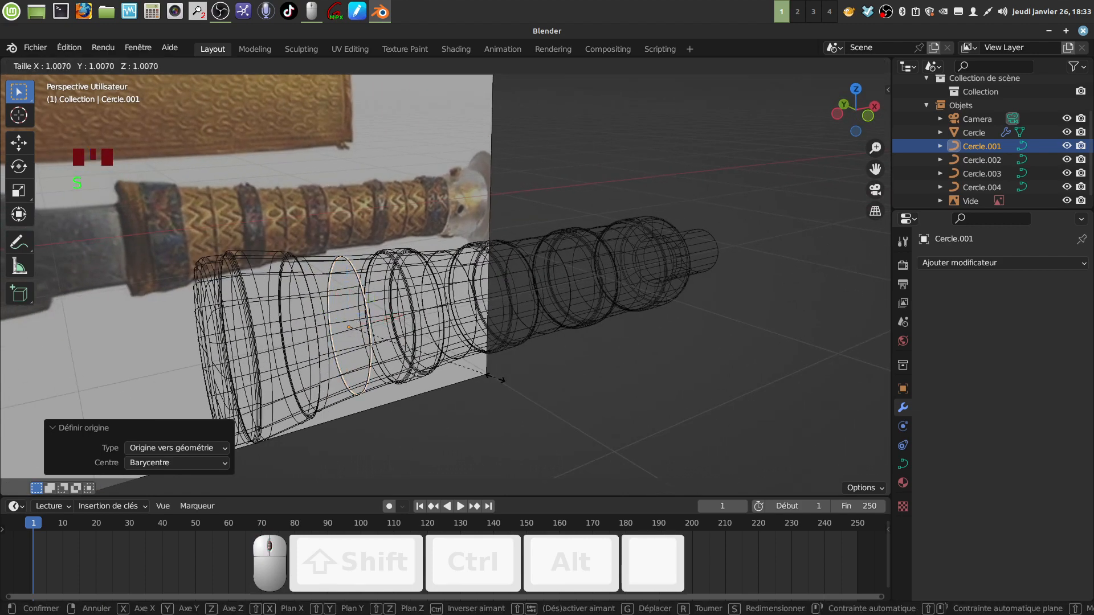
left_click(497, 379)
middle_click_drag(504, 318, 513, 311)
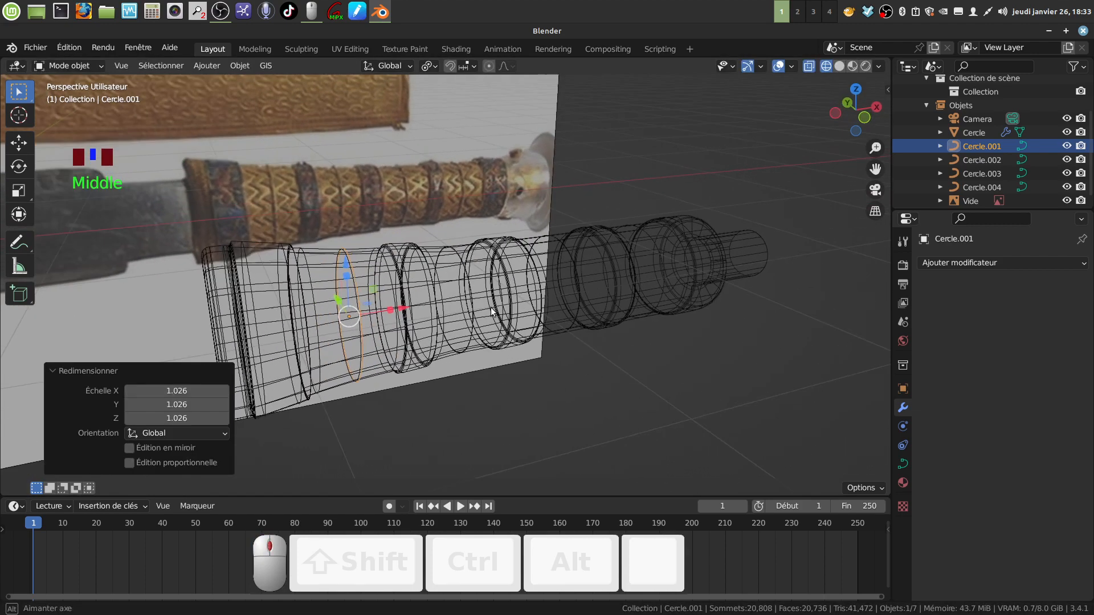
- Set the origin of the Cercle.002 curve to its geometry and scale the curve up to 1.026
left_click(970, 160)
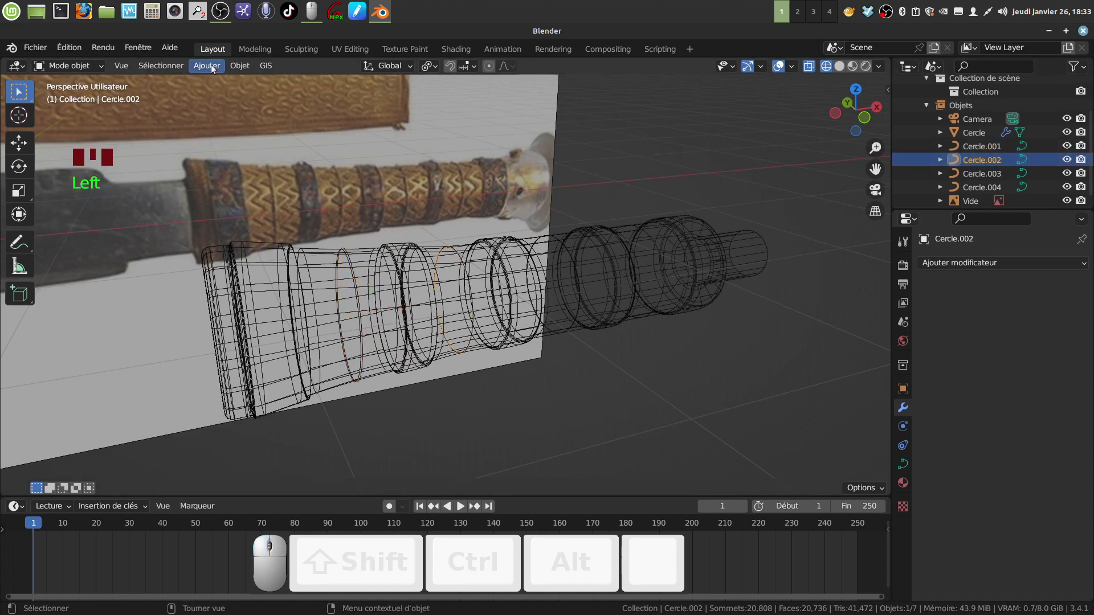
left_click(240, 65)
mouse_move(268, 94)
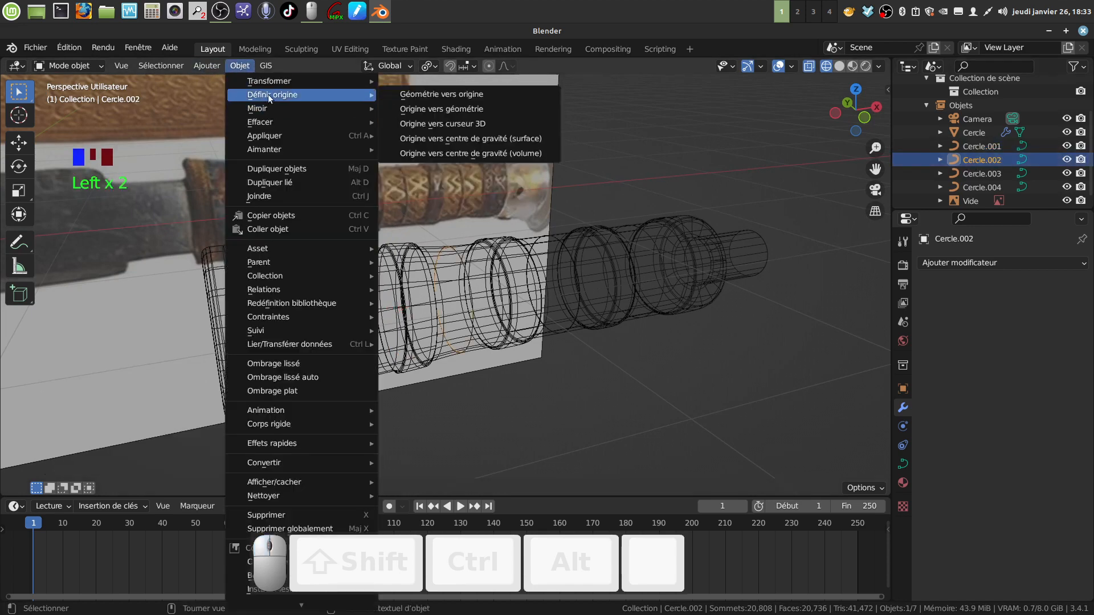
left_click(441, 108)
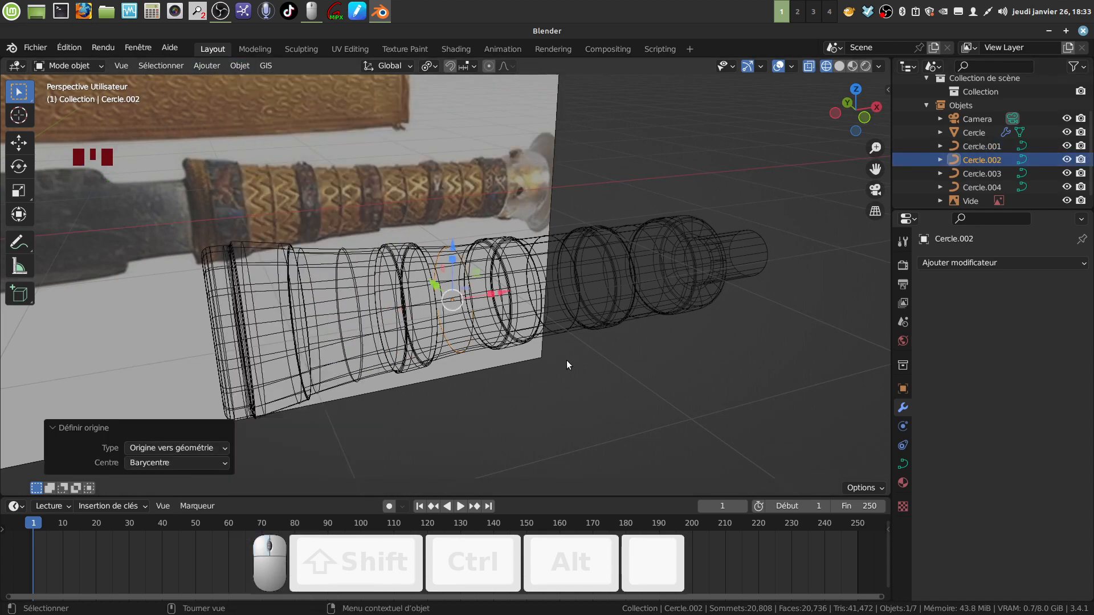
key("s")
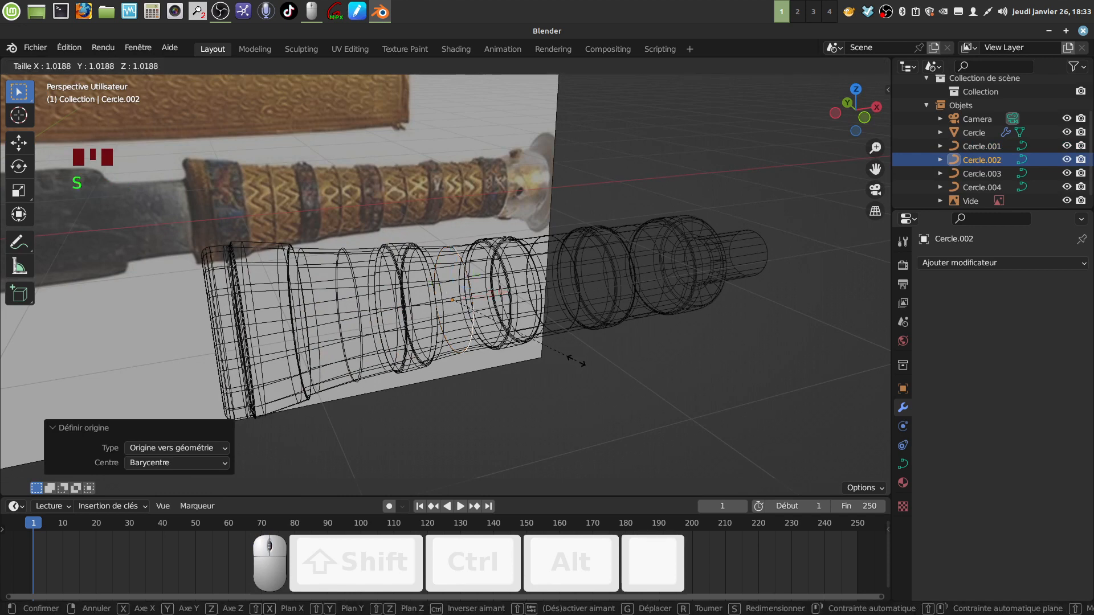
left_click(577, 359)
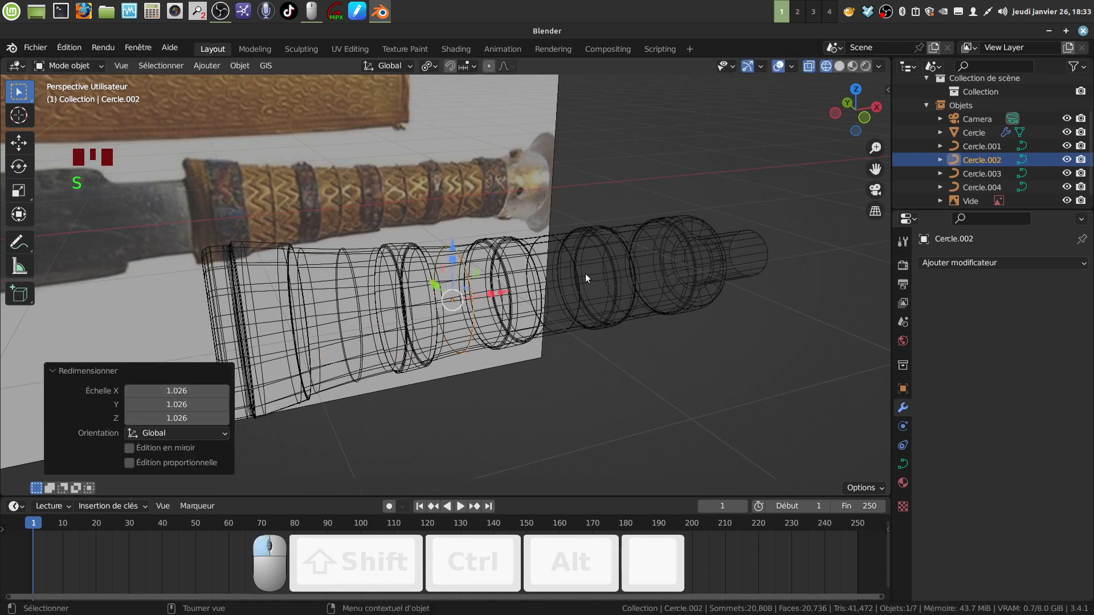
- Set the origin of the Cercle.003 curve to its geometry and scale the curve up to about 1.016
left_click(979, 174)
left_click(239, 66)
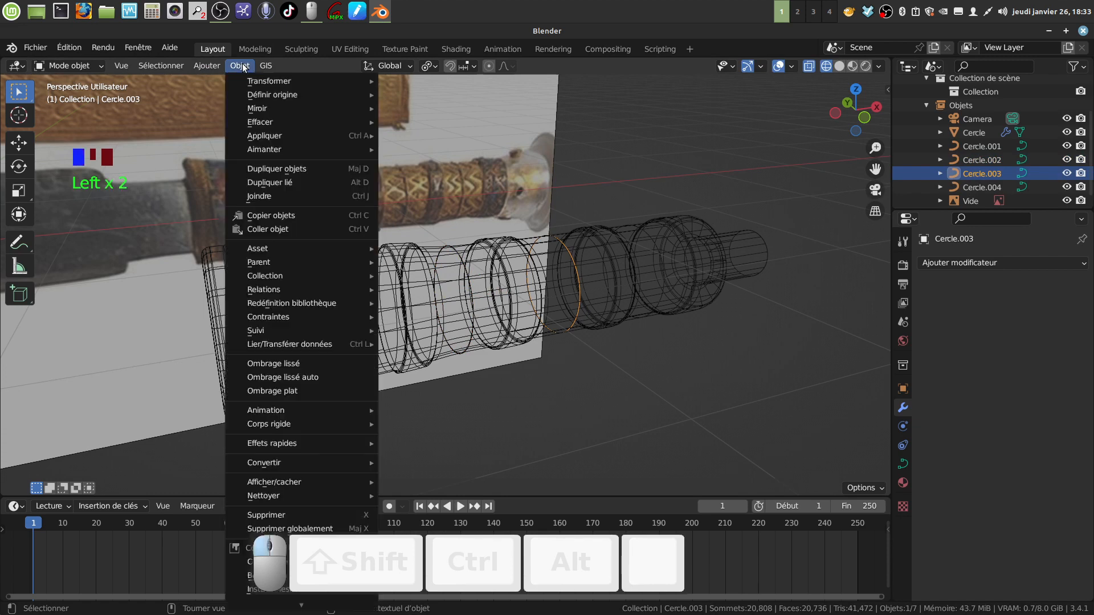
mouse_move(319, 95)
left_click(446, 110)
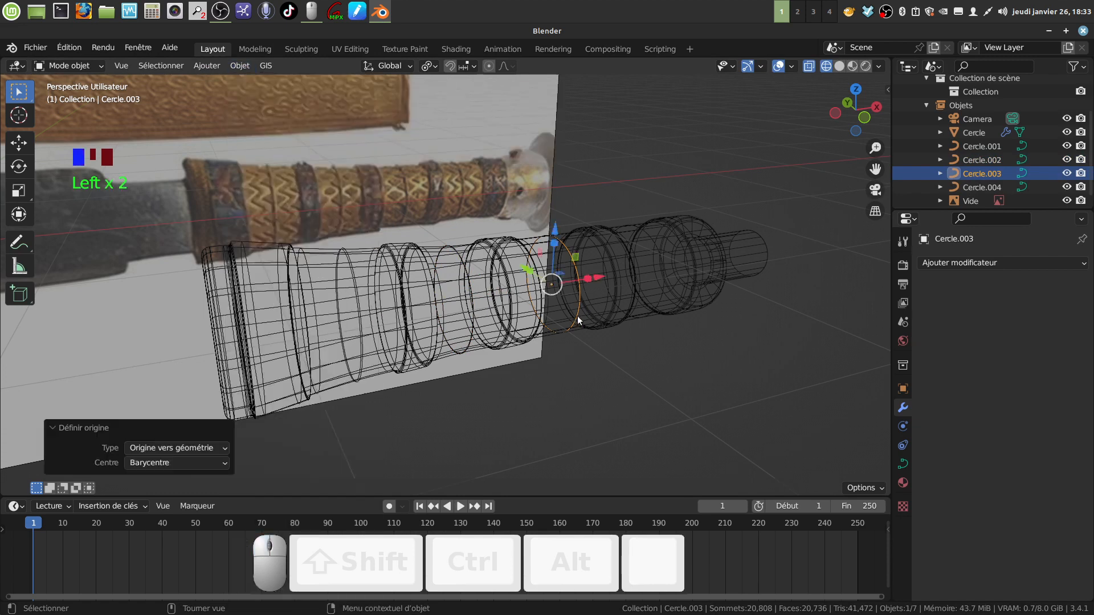
key("s")
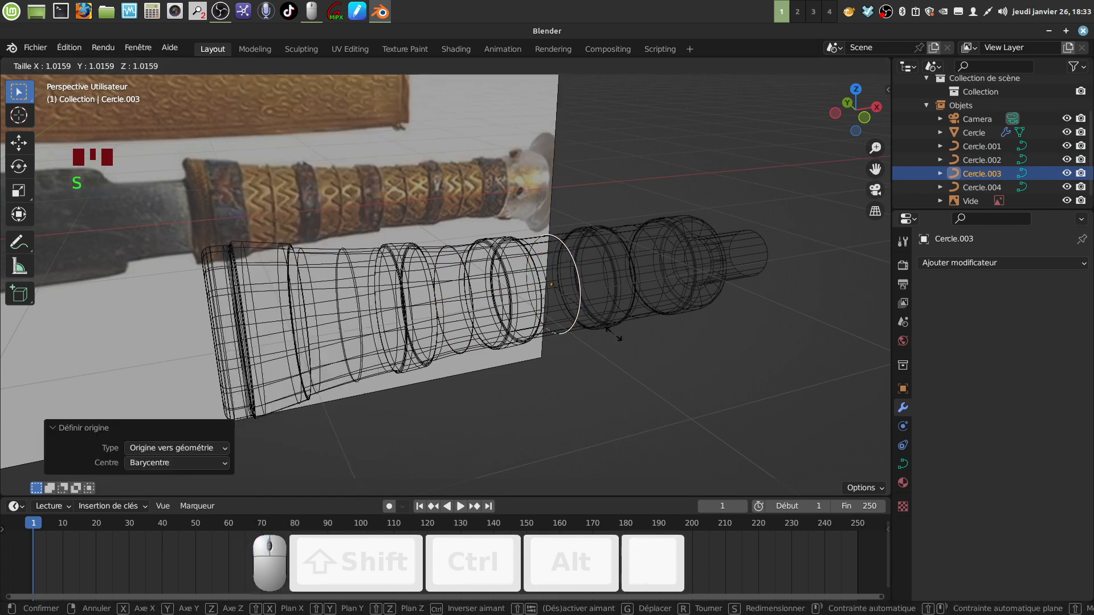
left_click(614, 334)
- Set the origin of the Cercle.004 curve to its geometry and scale the curve up to 1.008
left_click(959, 188)
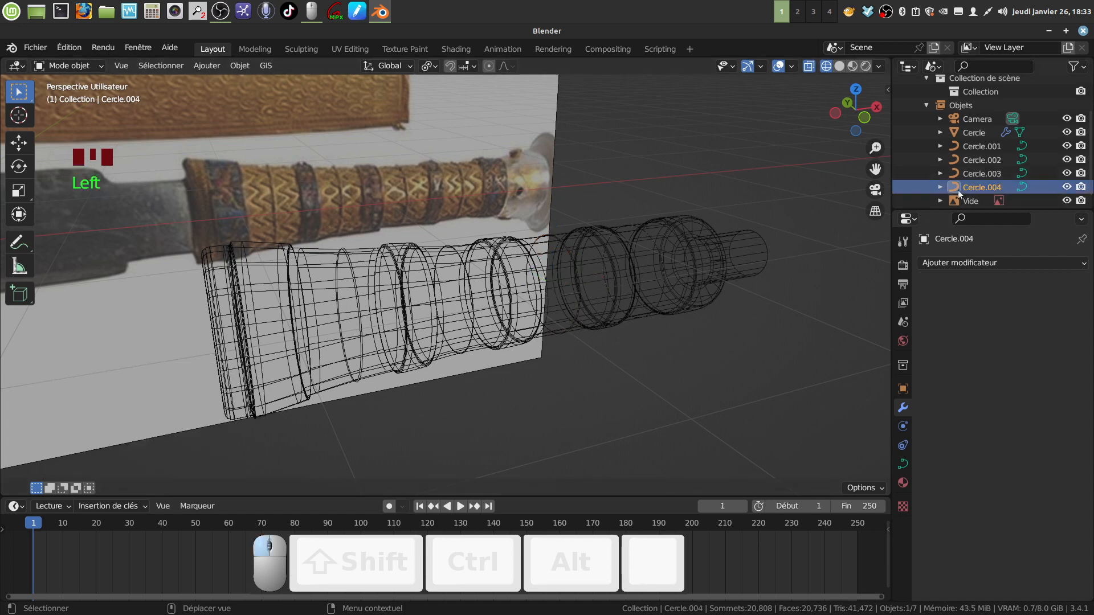
left_click(232, 65)
mouse_move(251, 87)
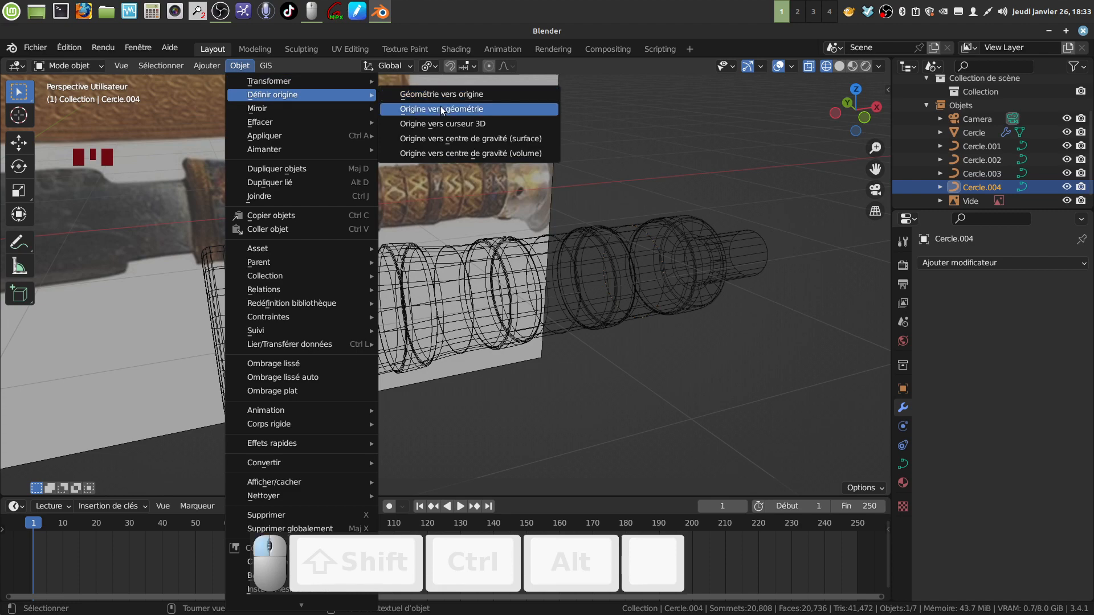
left_click(440, 107)
key("s")
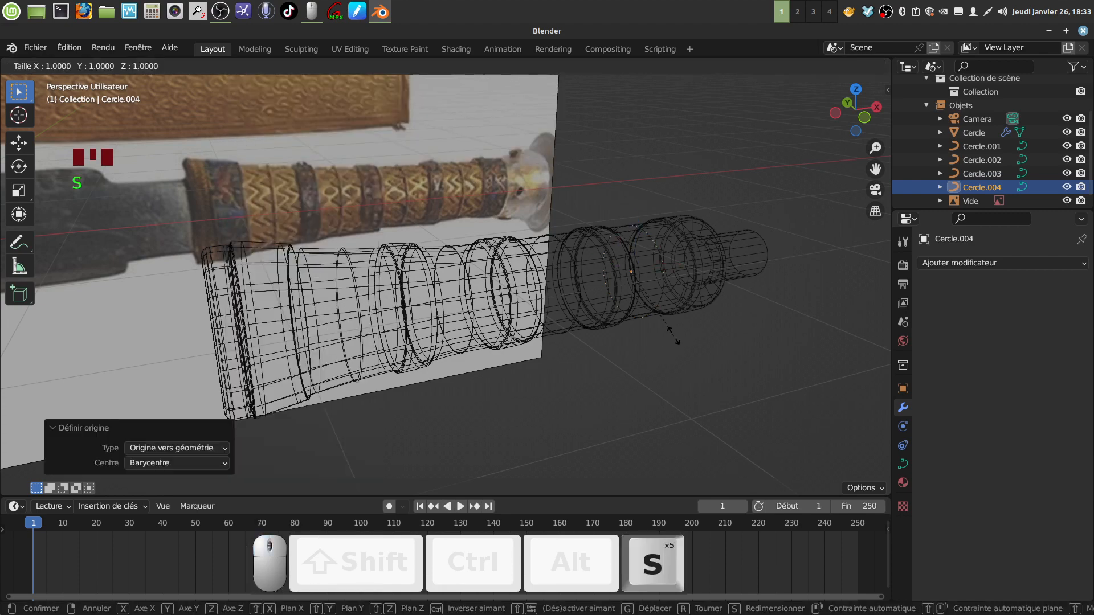
left_click(675, 339)
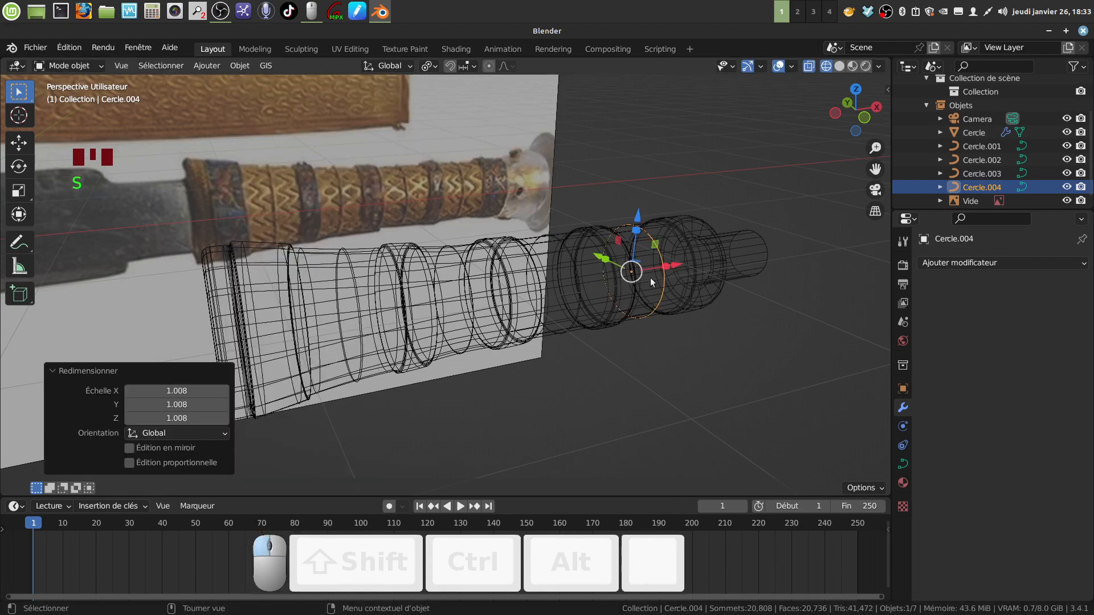
- Return to solid shading and compare the curves around the handle with the ornamental bands in the reference photo
mouse_move(651, 278)
middle_mouse_down()
mouse_move(599, 275)
mouse_move(611, 273)
mouse_move(583, 257)
mouse_move(569, 293)
middle_mouse_up()
key("z")
middle_click_drag(380, 315, 396, 268, "shift")
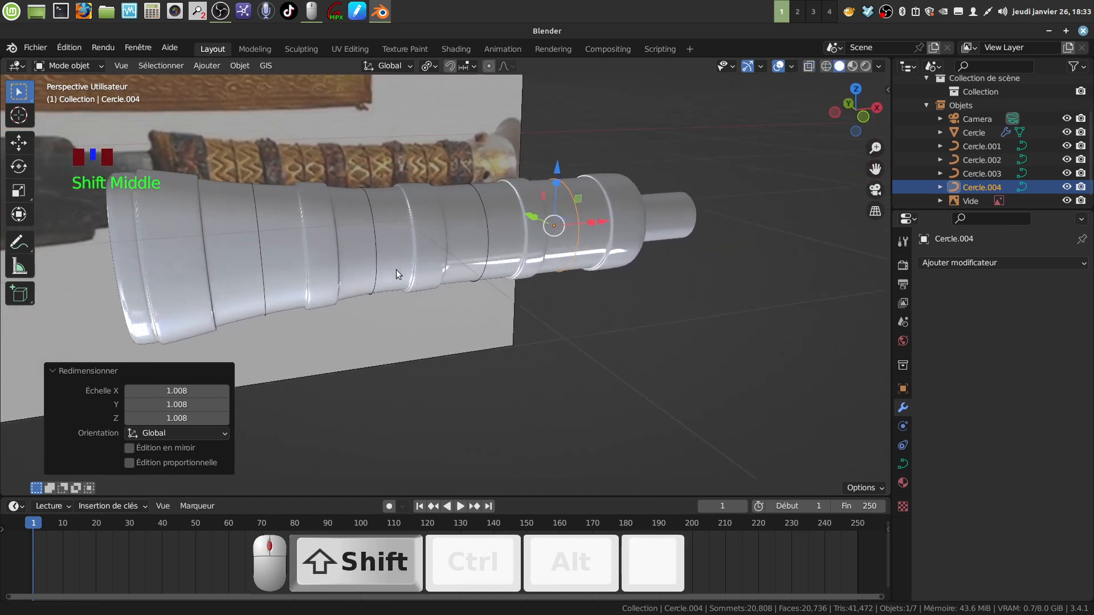
left_click(527, 315)
middle_click_drag(526, 315, 448, 383, "shift")
scroll(388, 203, "up", 7)
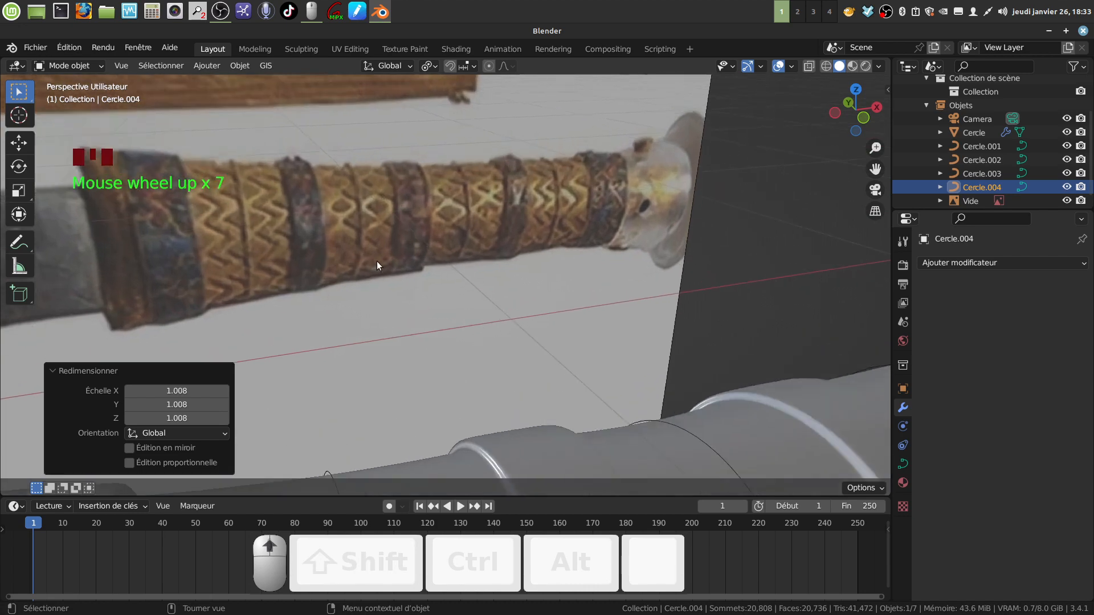
middle_click_drag(377, 261, 520, 241)
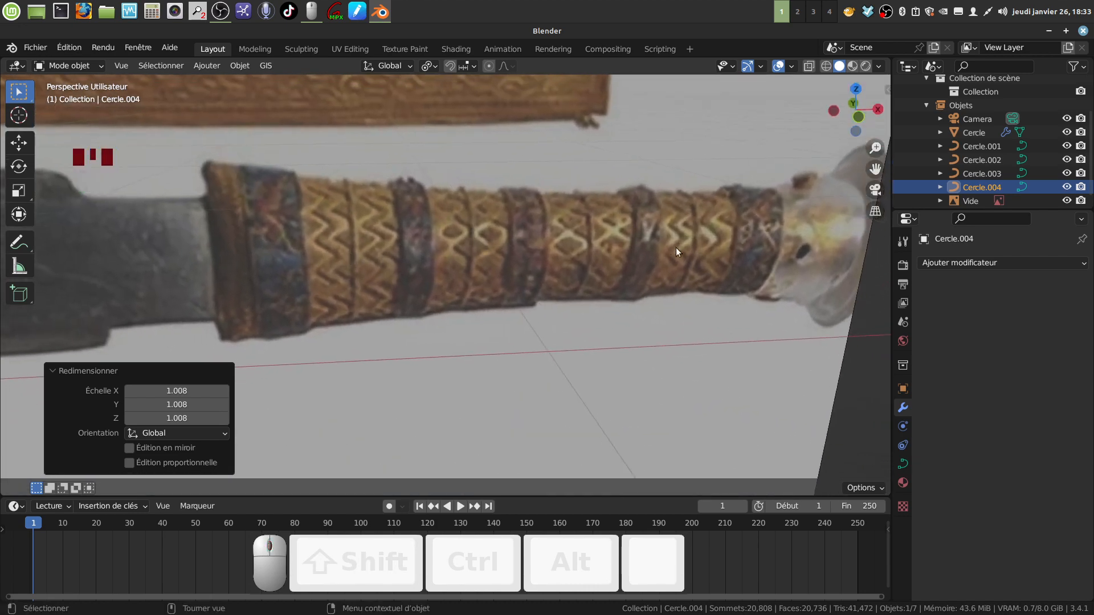
scroll(583, 251, "down", 14)
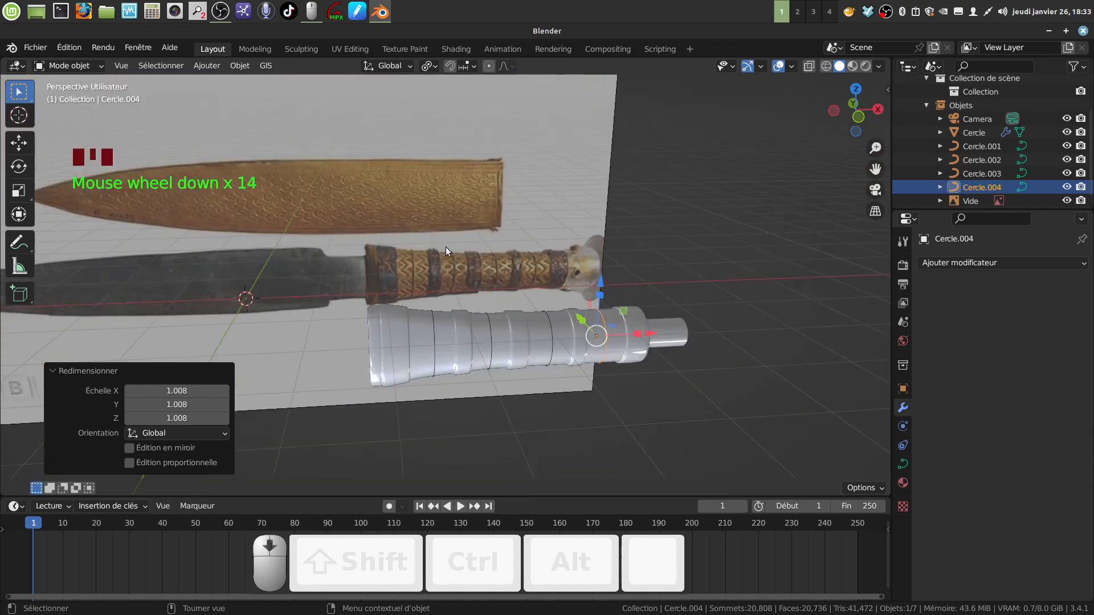
middle_click_drag(445, 248, 533, 195, "shift")
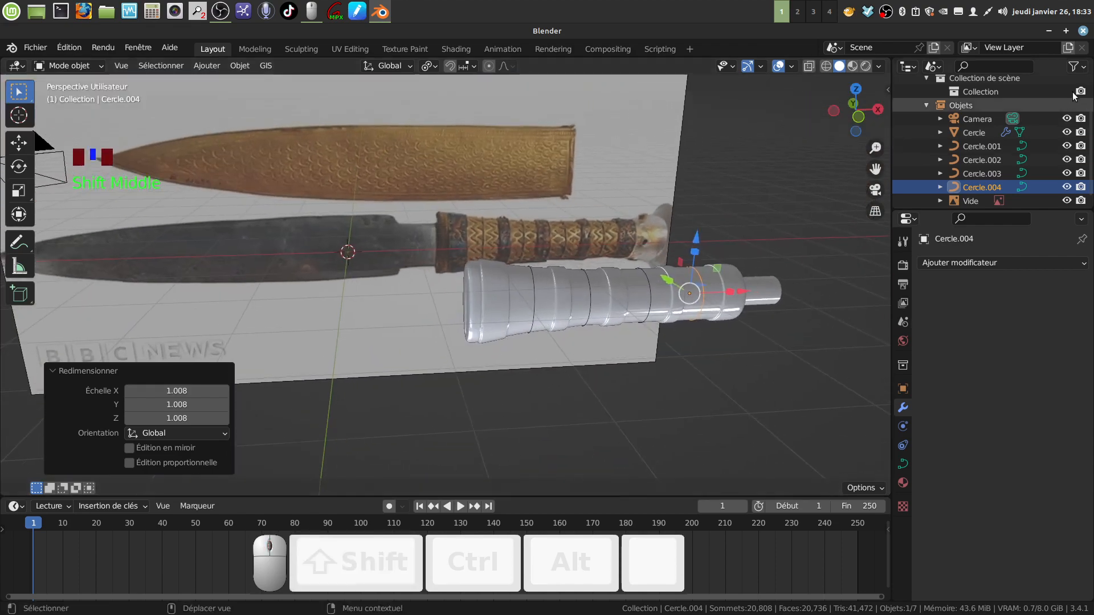
- Open téléchargement (5).png from the téléc/dague folder, examine the handle's gold beadwork, and return to Blender
left_click(1044, 31)
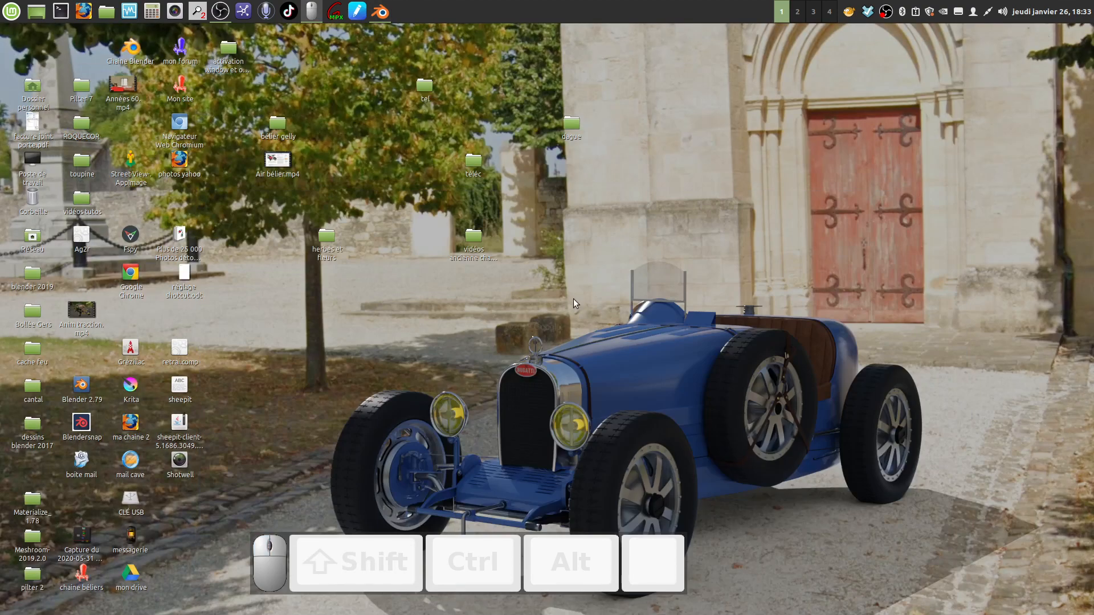
double_click(473, 162)
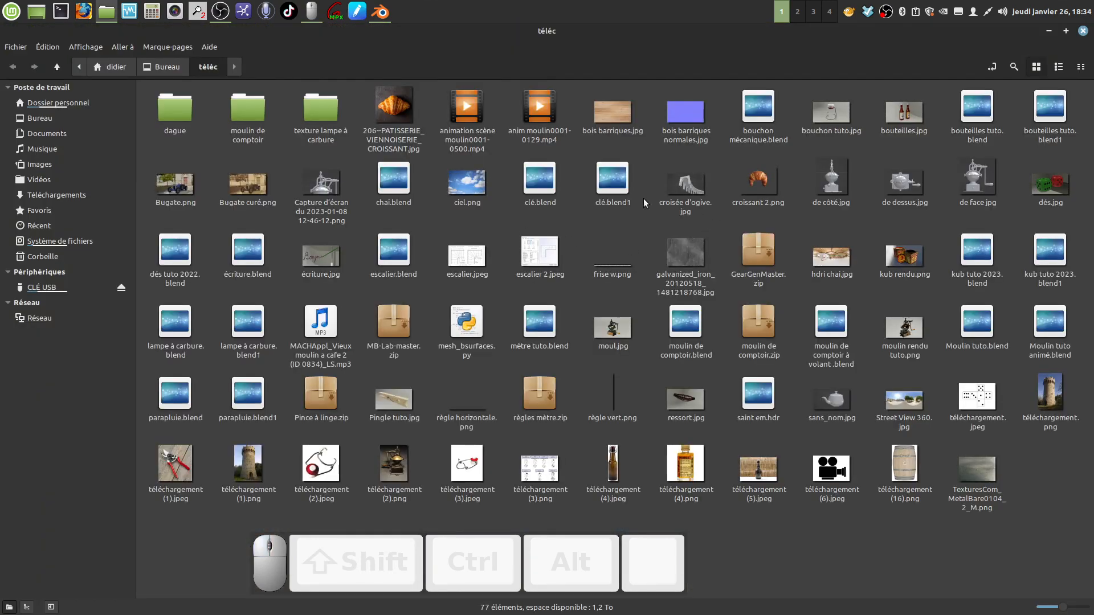
double_click(173, 105)
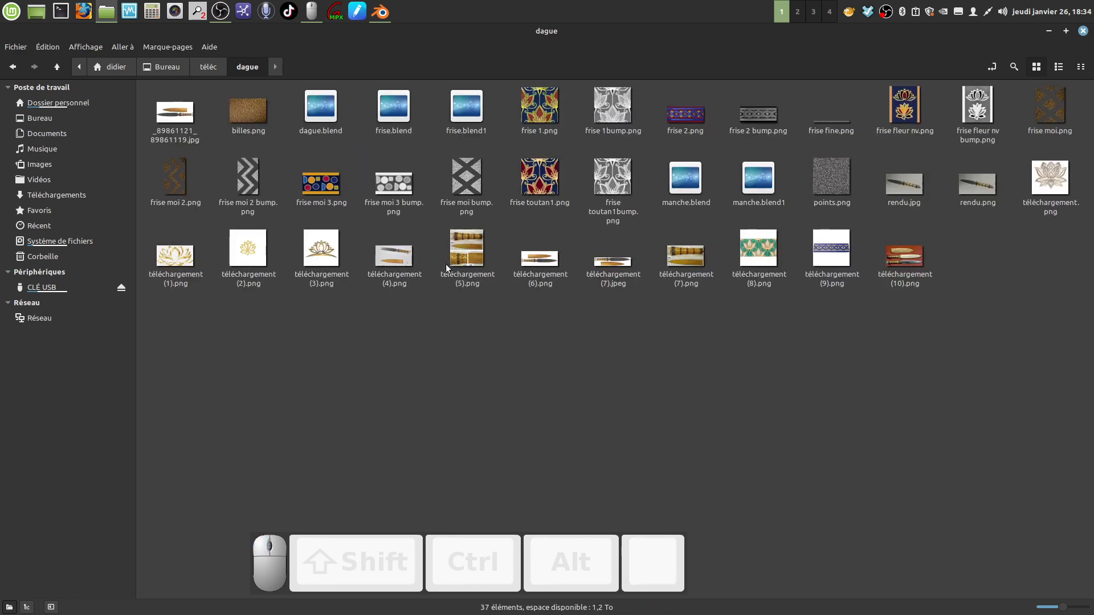
double_click(465, 247)
scroll(528, 243, "up", 2)
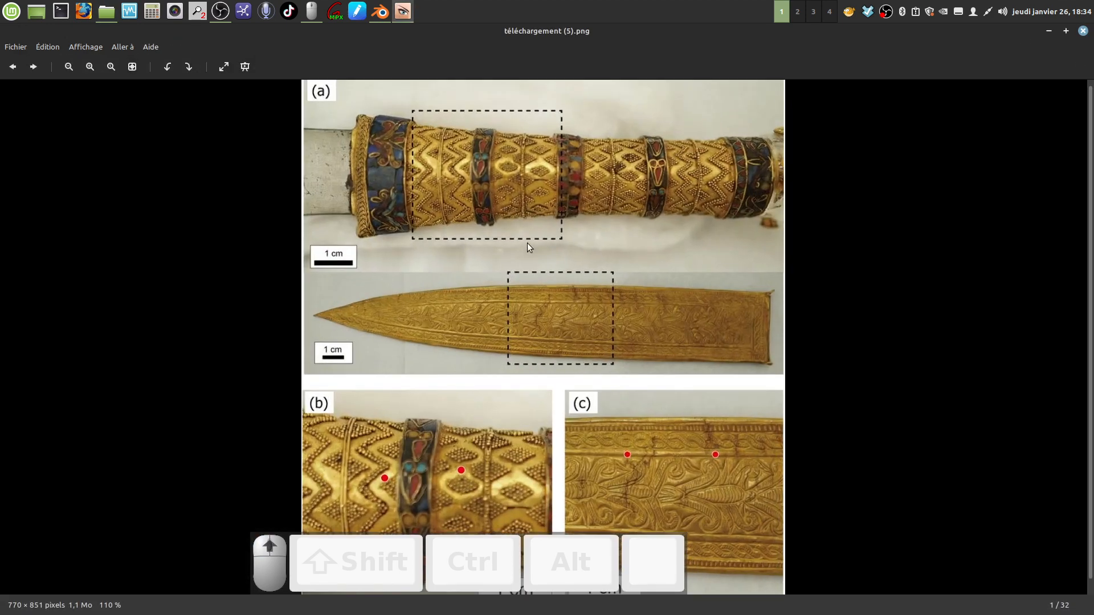
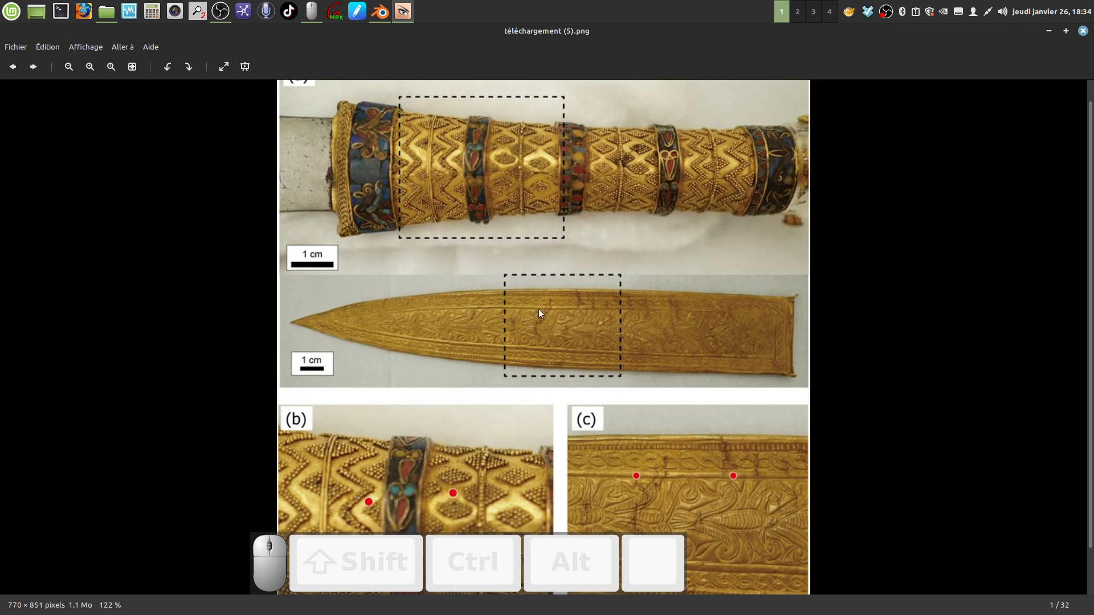
left_click(1082, 31)
left_click(390, 16)
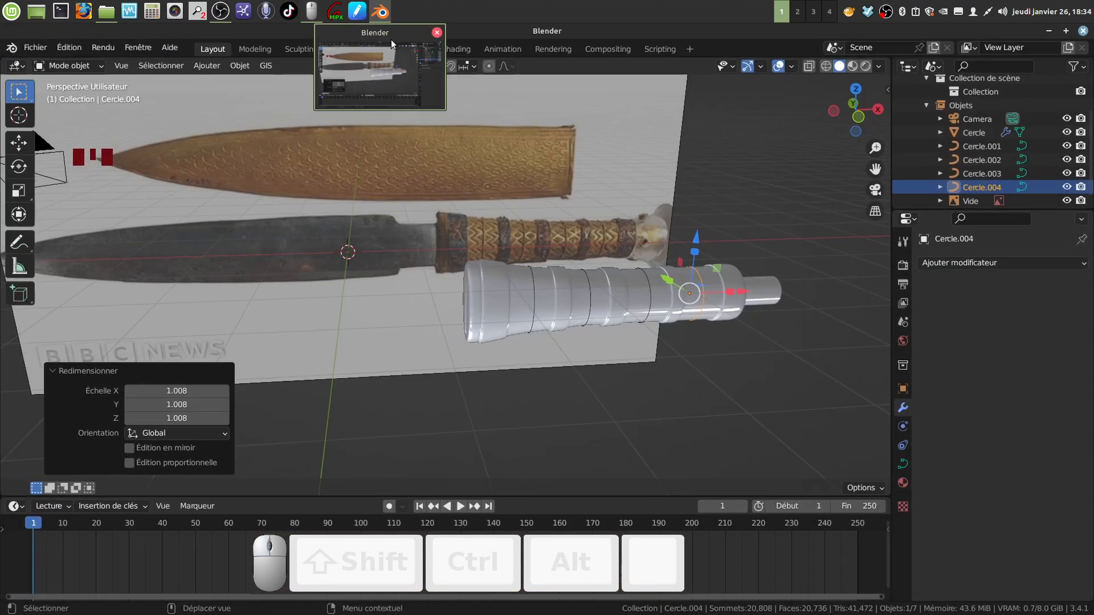
- Give the Cercle.001 curve, nearest the wide end of the handle, a round bevel with a depth of 0.01 m
scroll(485, 299, "up", 3)
middle_click_drag(541, 281, 422, 247, "shift")
scroll(453, 300, "up", 3)
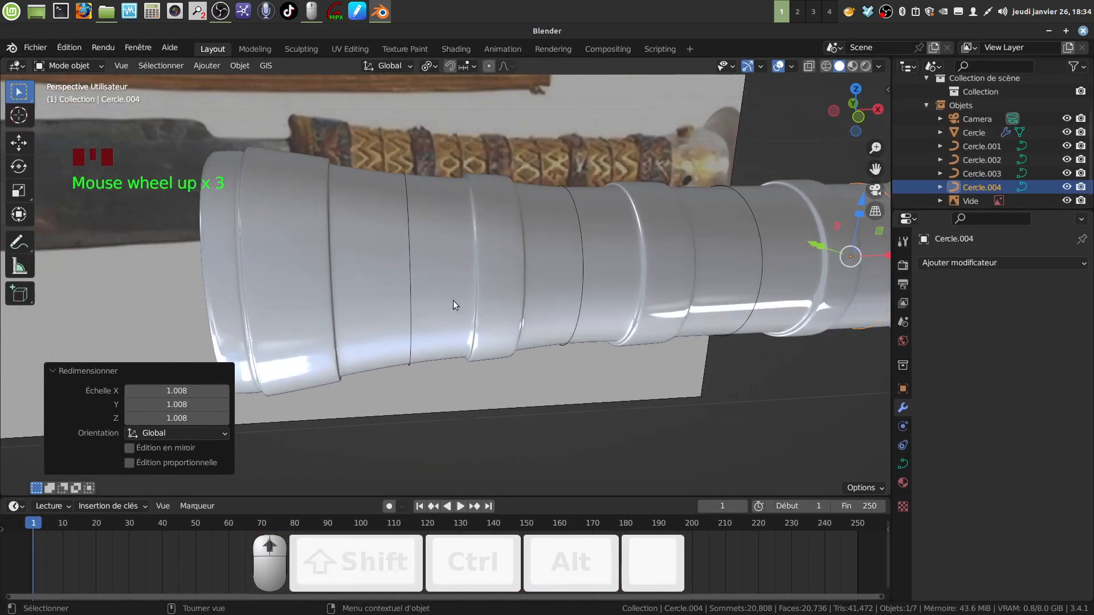
left_click(412, 291)
scroll(769, 381, "down", 4)
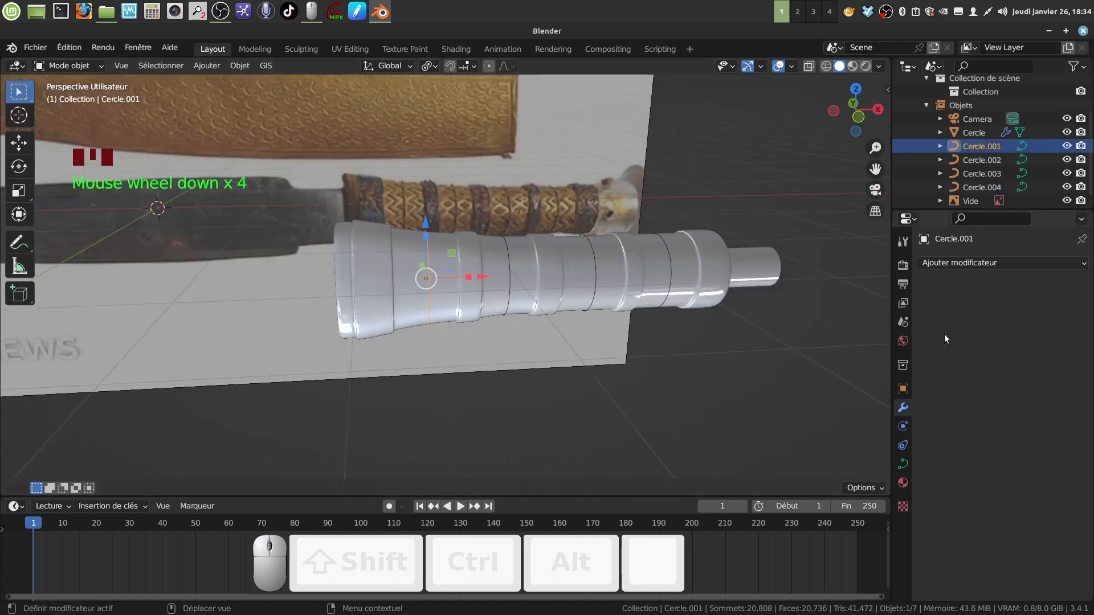
left_click(902, 464)
scroll(942, 451, "down", 7)
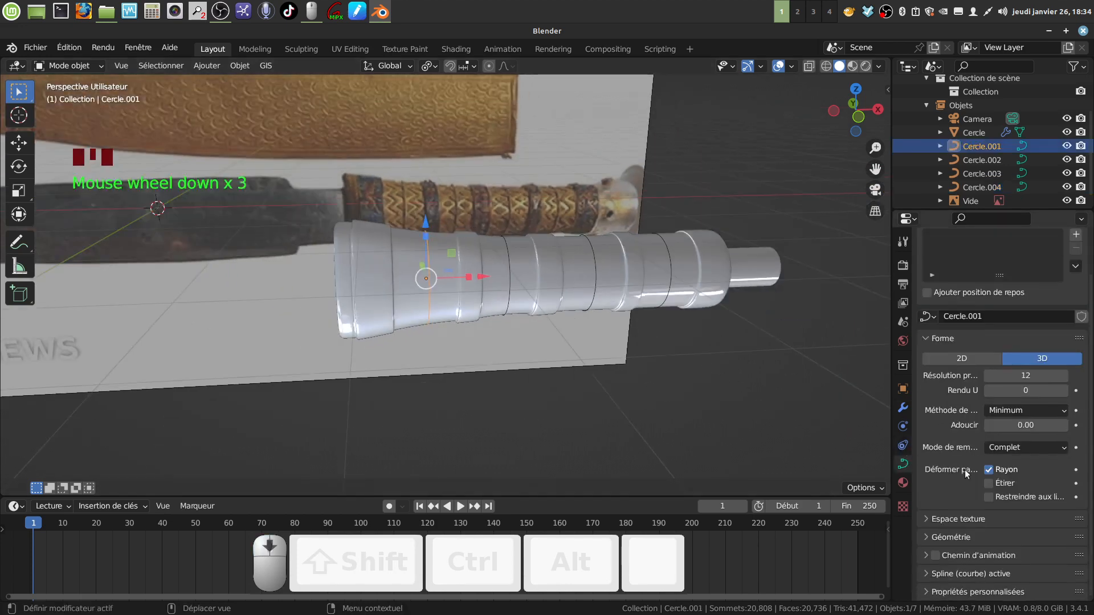
left_click(934, 537)
scroll(943, 456, "down", 11)
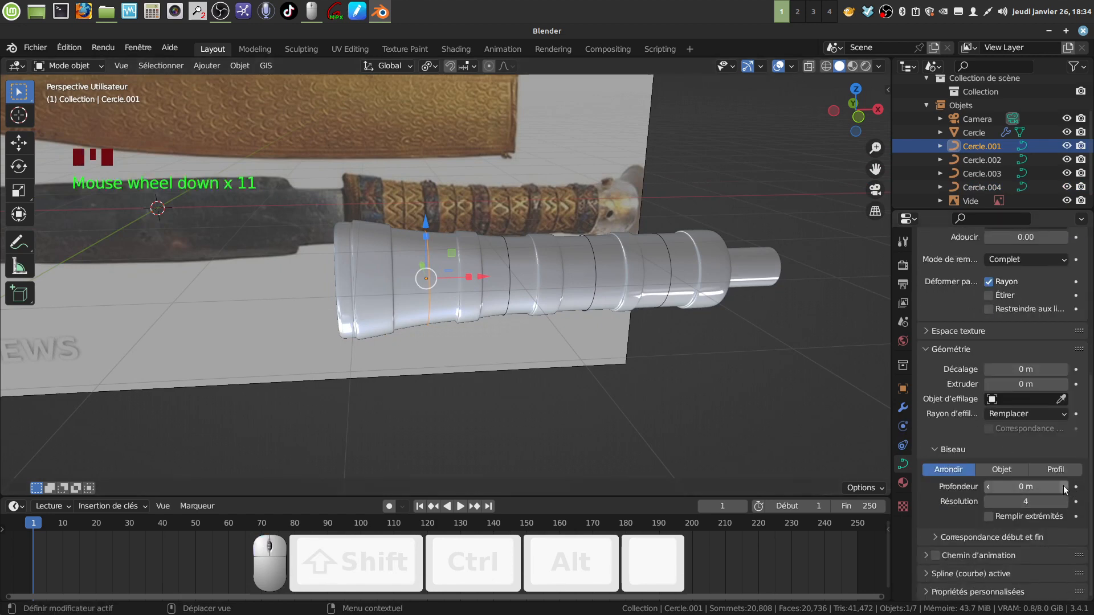
left_click(1063, 486)
scroll(521, 410, "up", 4)
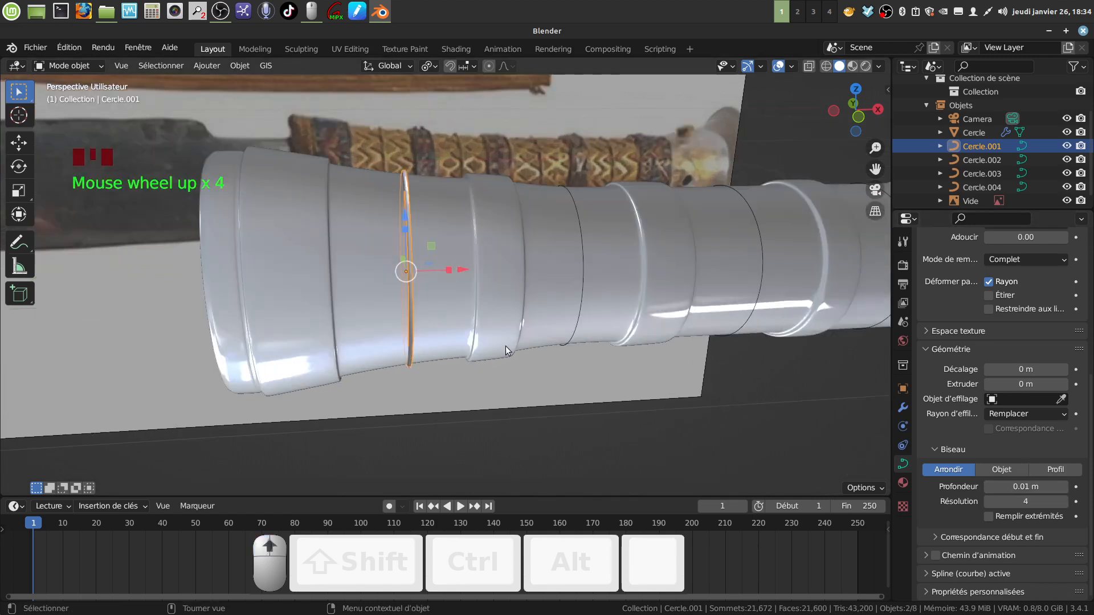
middle_click_drag(505, 346, 490, 315)
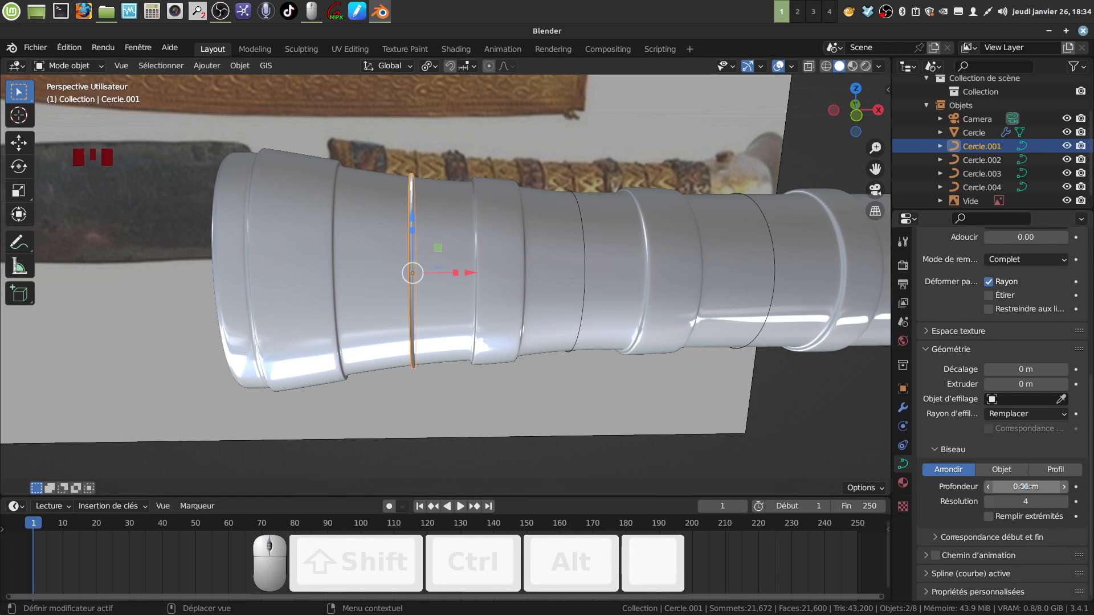
- Set the bevel depth of the Cercle.001 curve to 0.005 m
left_click(1025, 486)
left_click(1006, 486)
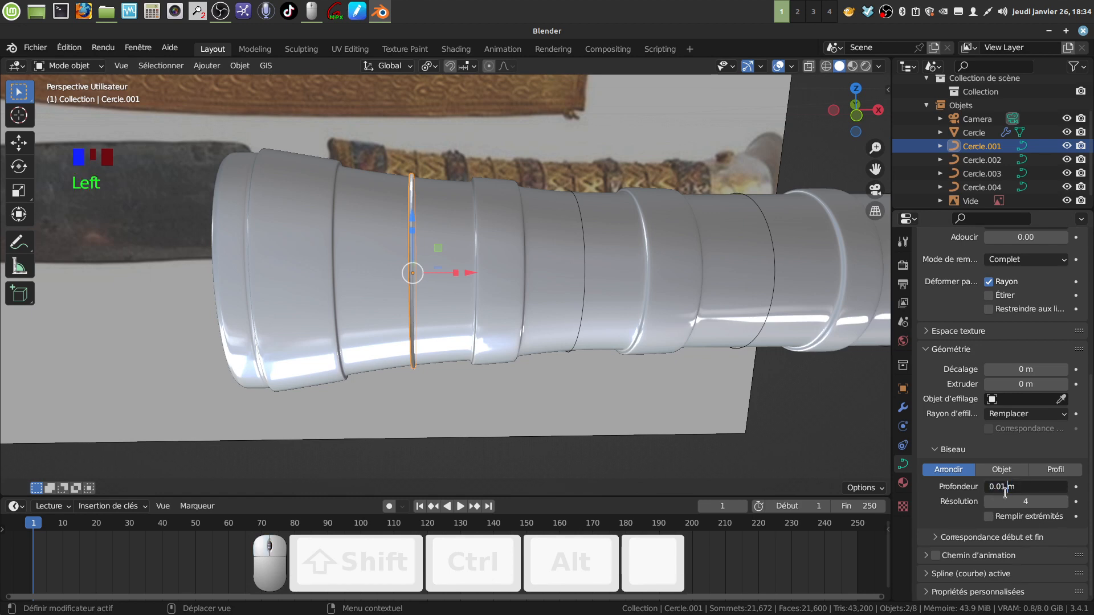
key("BackSpace")
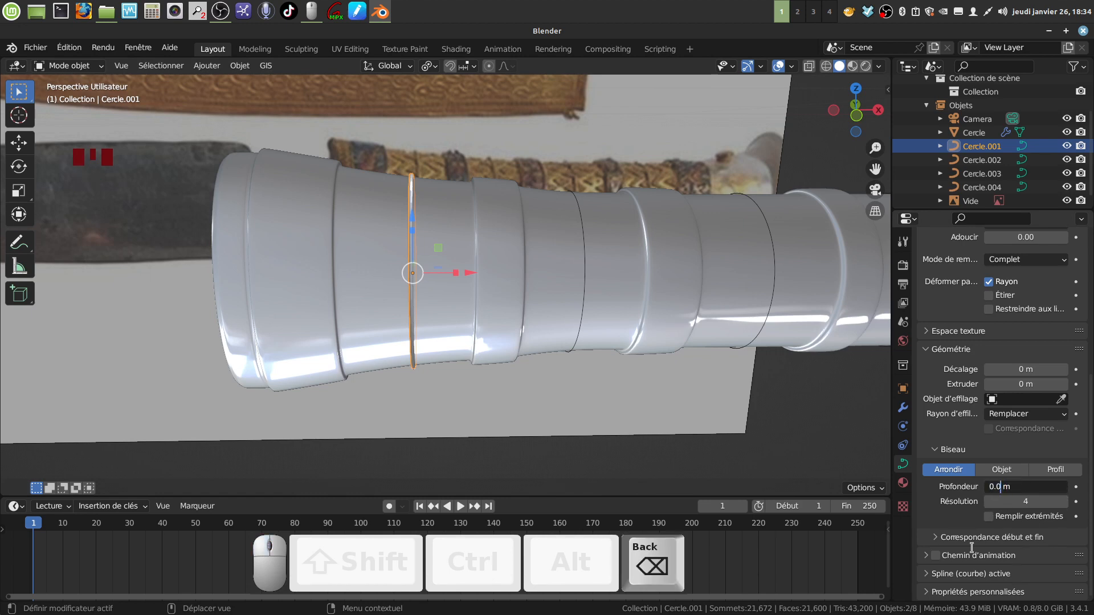
type("05")
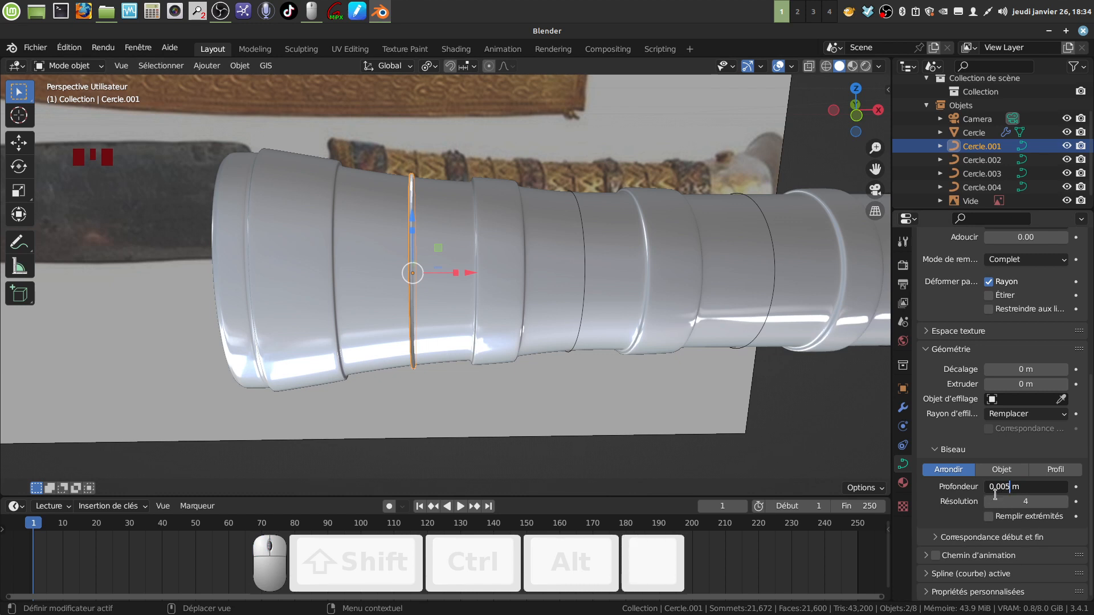
key("Return")
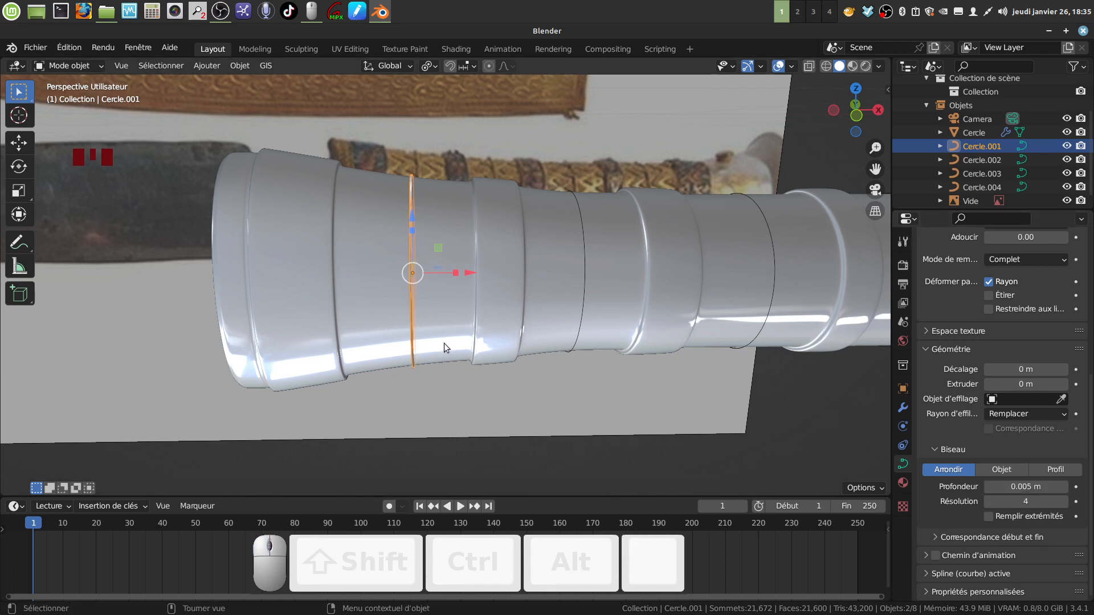
middle_click_drag(444, 343, 452, 340)
scroll(475, 354, "up", 2)
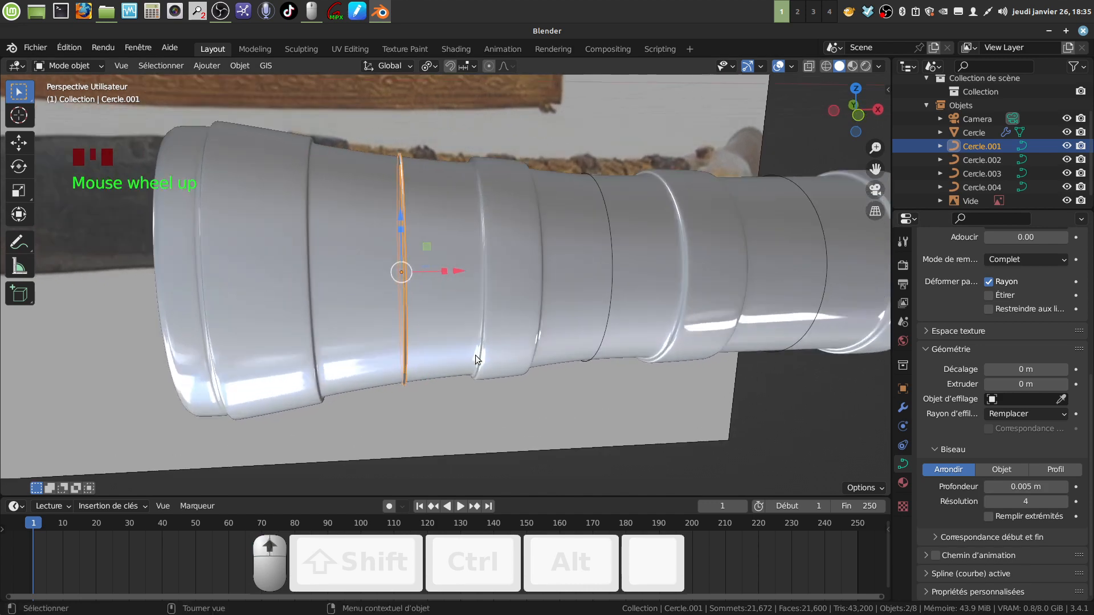
- Enter Edit Mode on the Cercle.001 curve and try to scale its control points down
key("a")
left_click(405, 335)
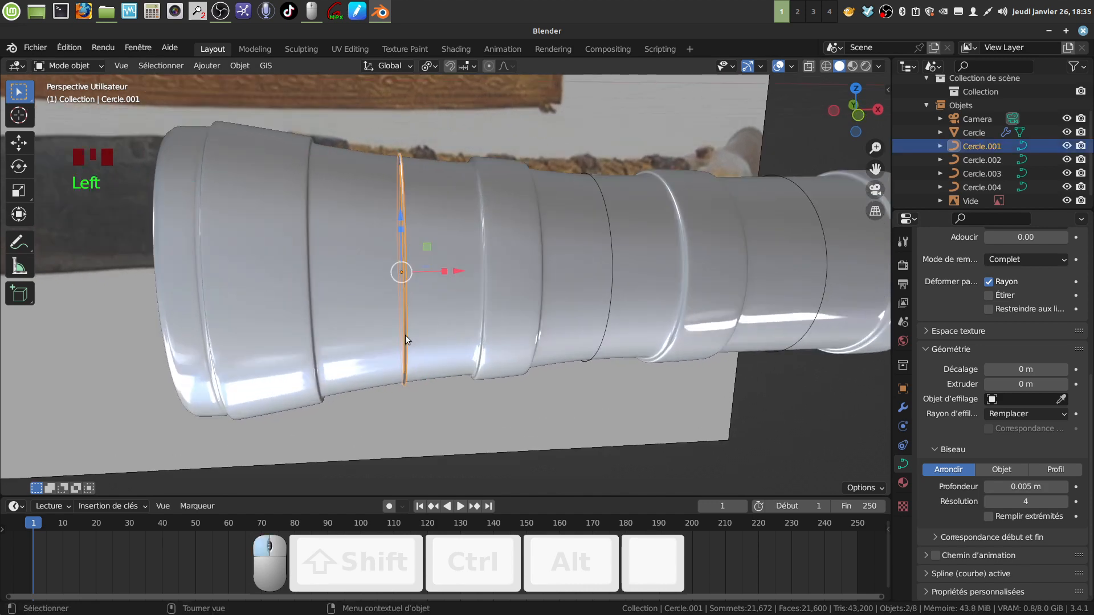
middle_click_drag(467, 303, 500, 365)
scroll(502, 368, "up", 4)
key("Tab")
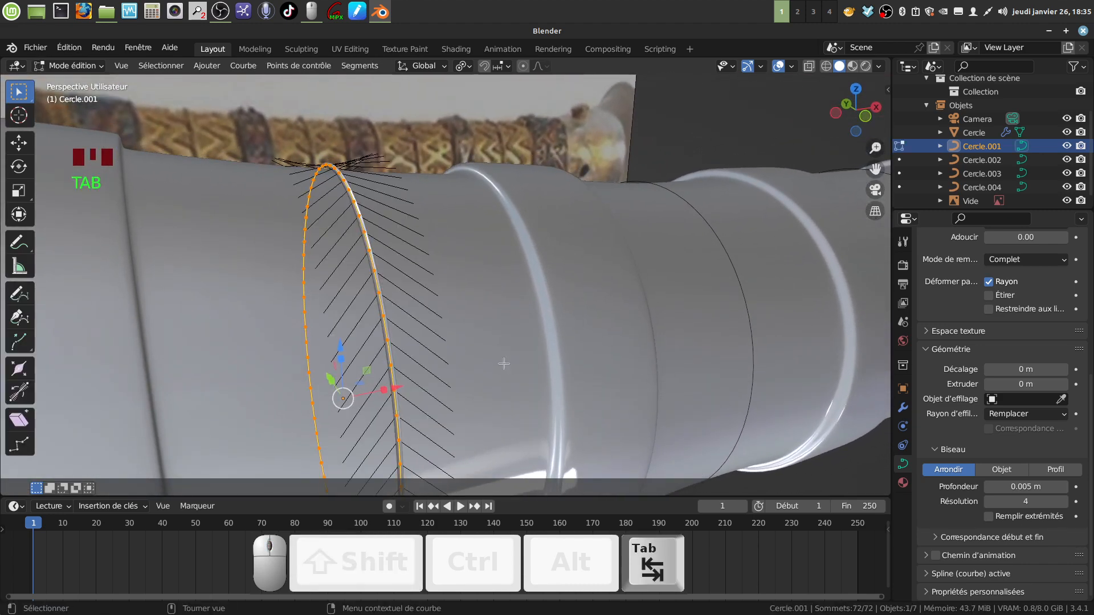
key("s")
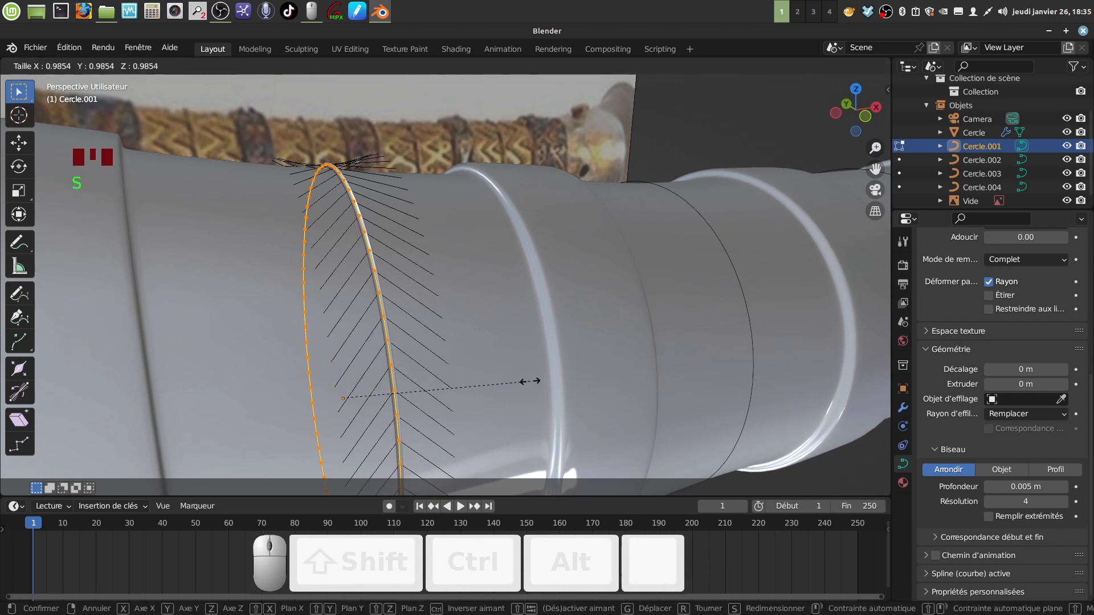
key("shift")
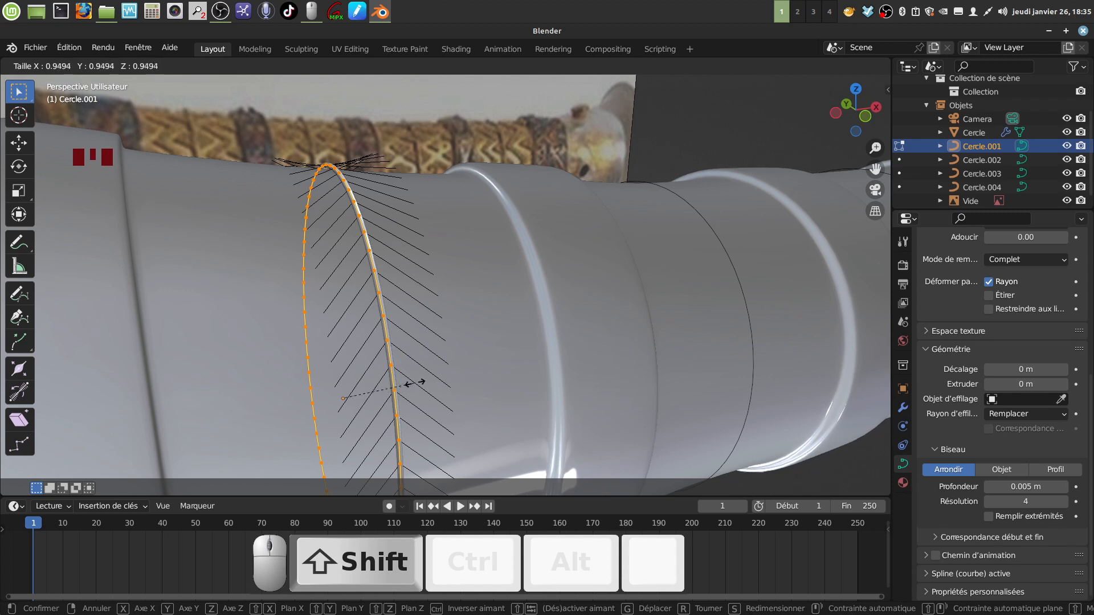
left_click(441, 370)
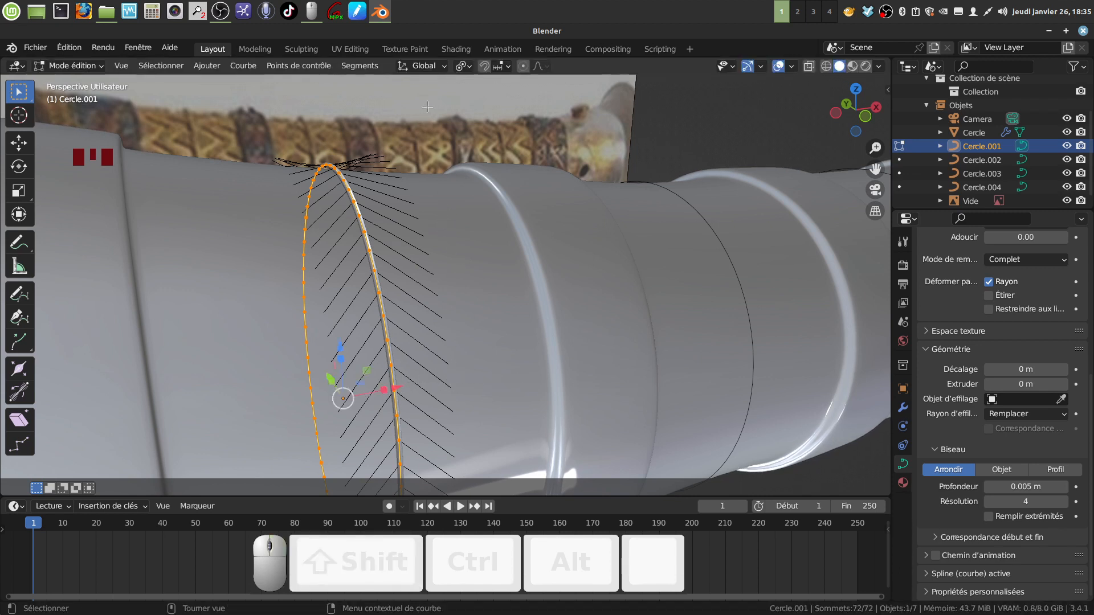
- Set the transform pivot point to Barycentre, scale the Cercle.001 control points to about 0.992, and return to Object Mode
left_click(468, 67)
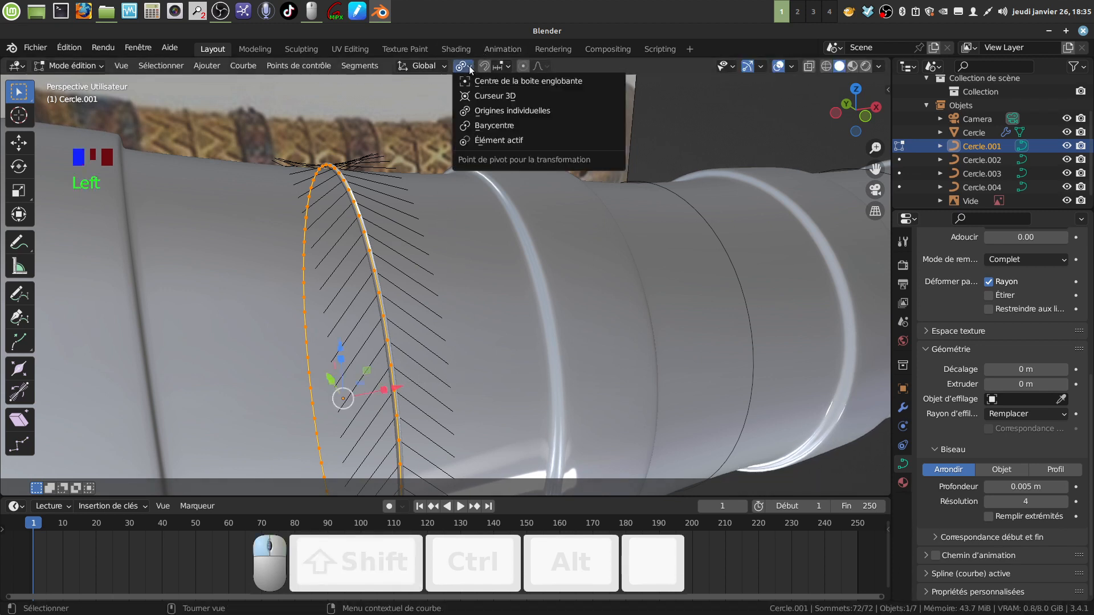
left_click(511, 126)
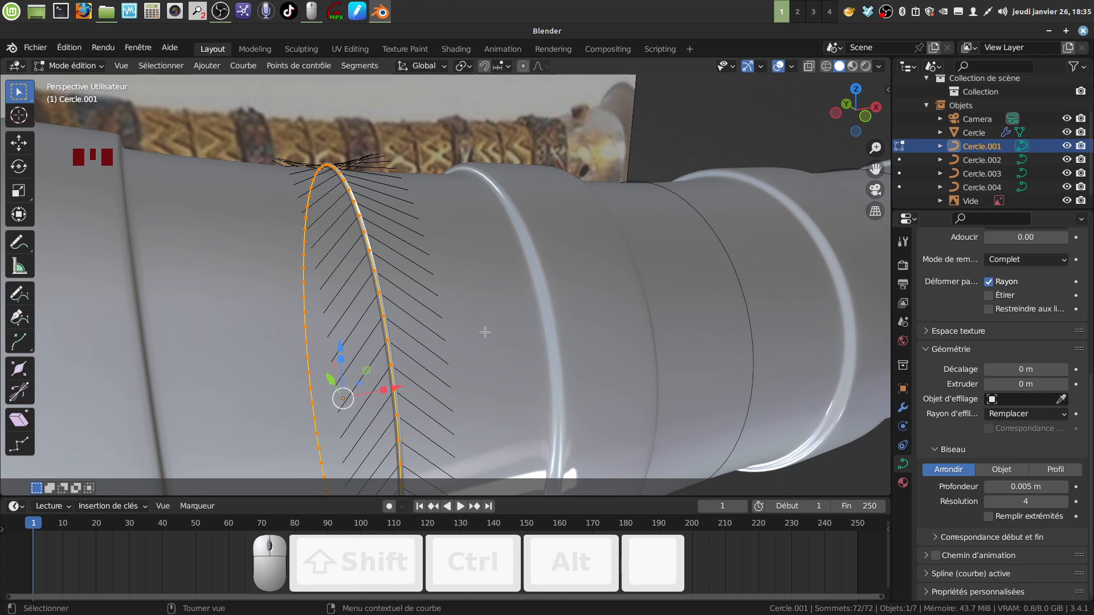
key("s")
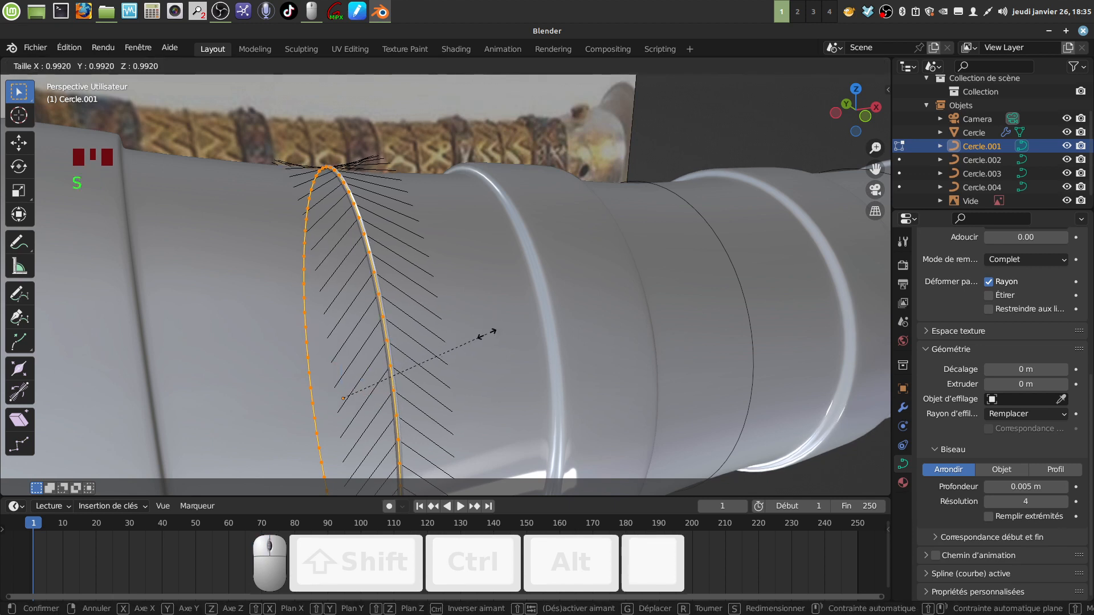
left_click(487, 335)
key("Tab")
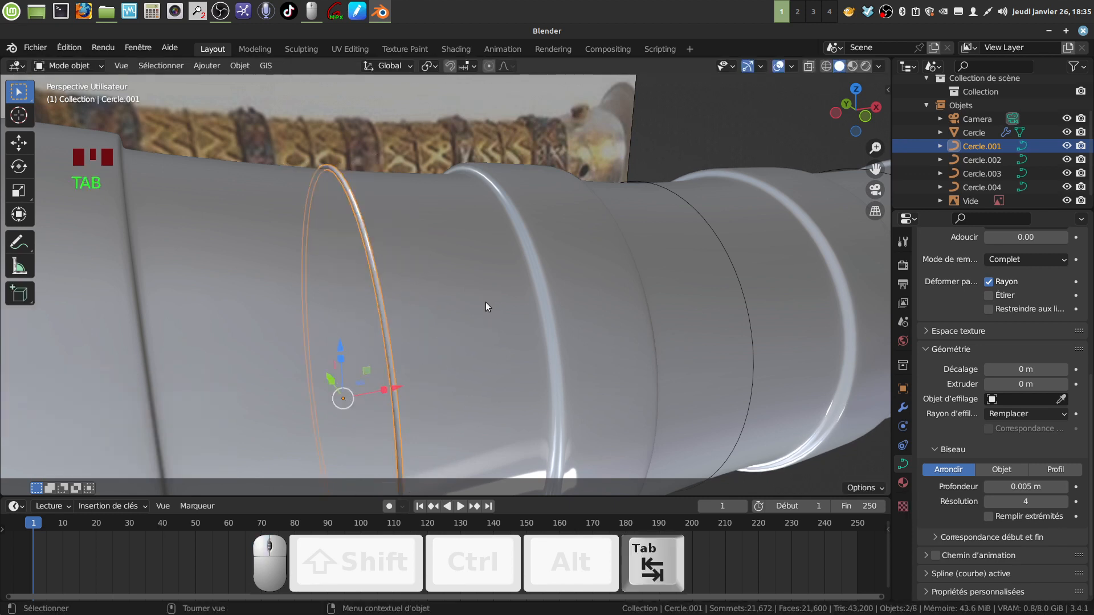
- Duplicate the Cercle.001 ring, move the copy about 0.0126 m along the X axis, and deselect it
scroll(449, 337, "down", 3)
middle_click_drag(448, 337, 434, 316)
key("shift")
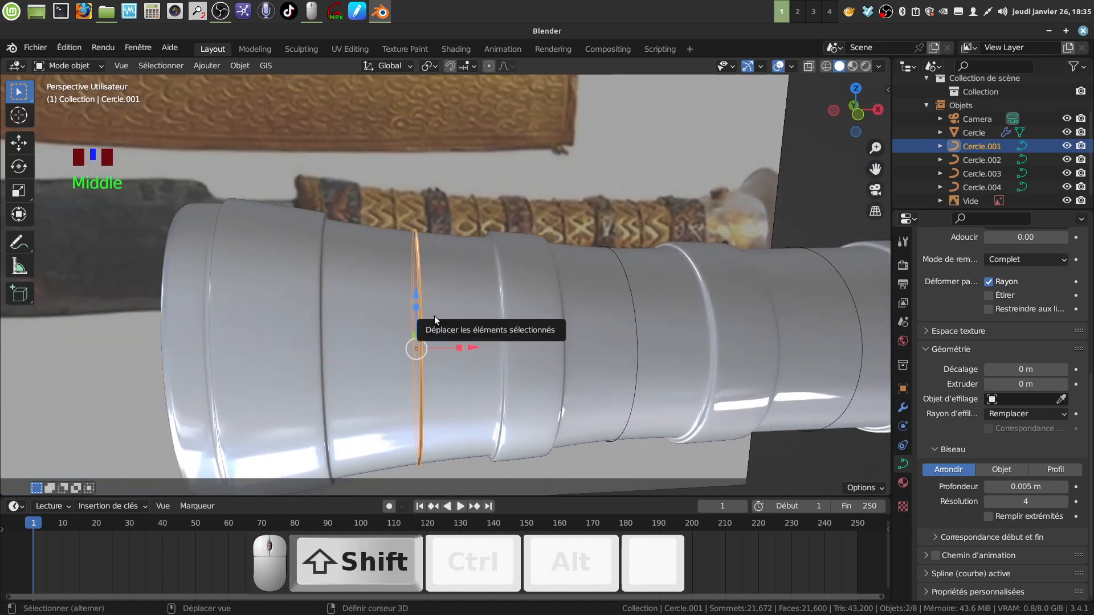
key("shift+d")
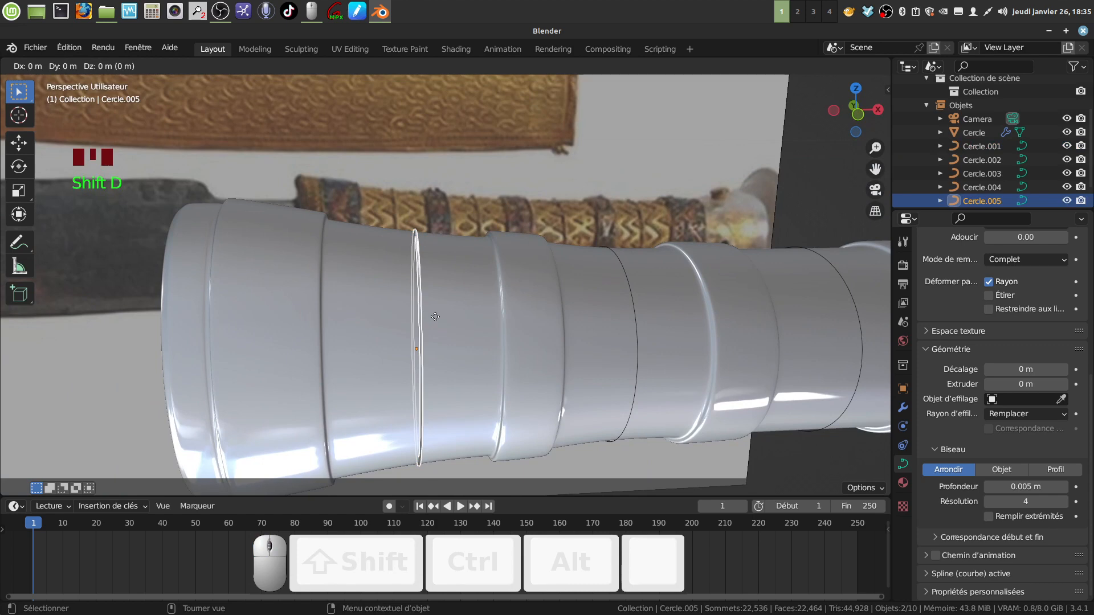
left_click(436, 317)
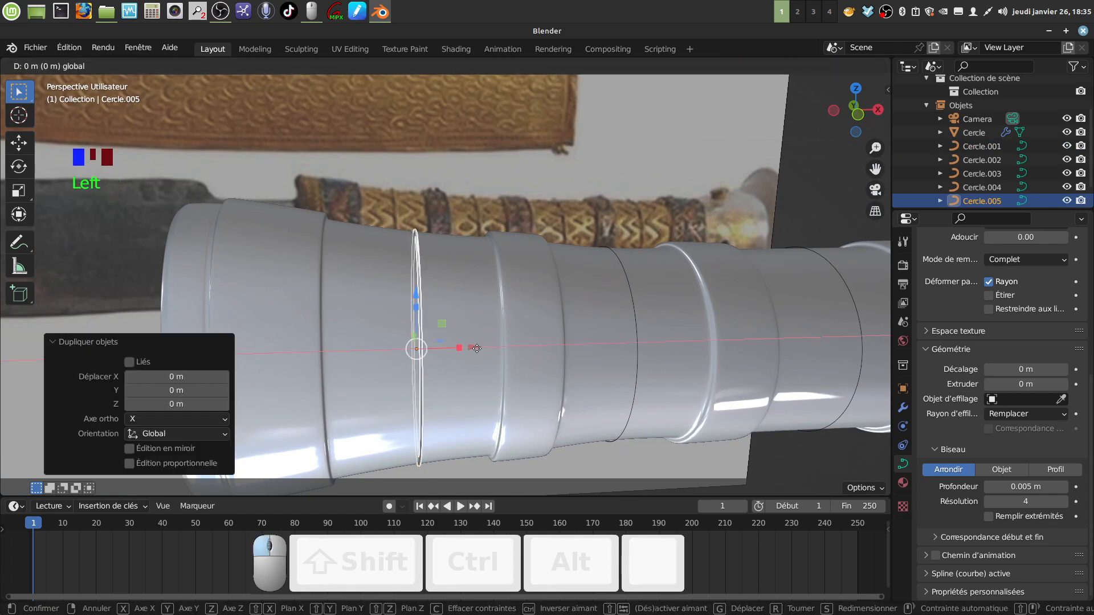
left_click_drag(475, 350, 477, 345)
scroll(478, 330, "up", 5)
middle_click_drag(465, 250, 370, 236, "shift")
scroll(459, 247, "down", 4)
scroll(370, 236, "down", 4)
middle_click_drag(486, 289, 439, 285, "shift")
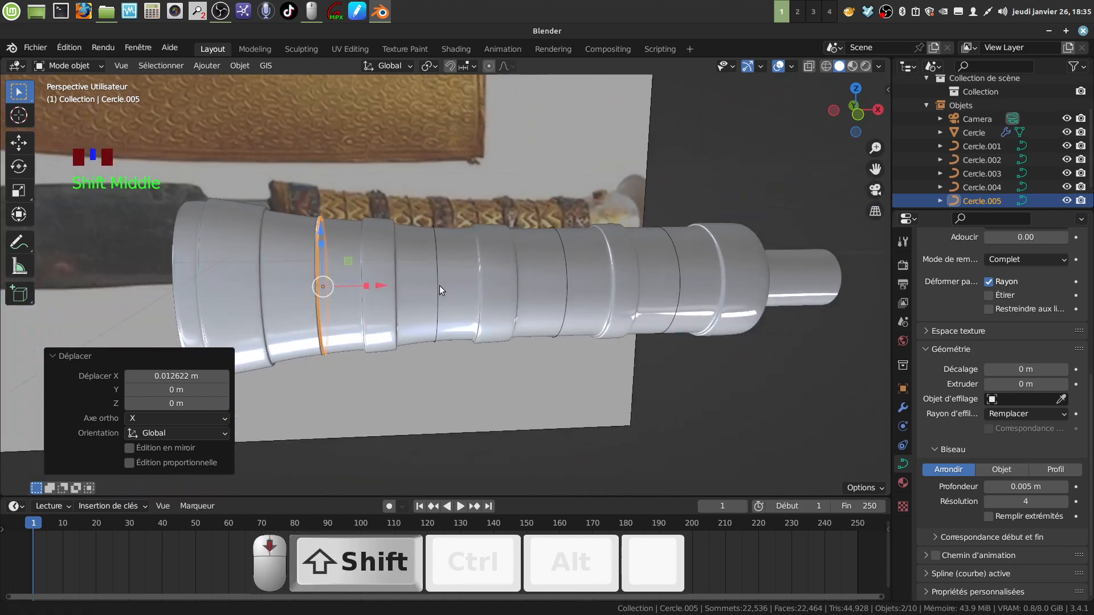
left_click(712, 387)
- Add a UV sphere with 16 segments and 8 rings at the world origin
middle_click_drag(550, 348, 532, 337, "shift")
middle_click_drag(484, 302, 435, 259, "shift")
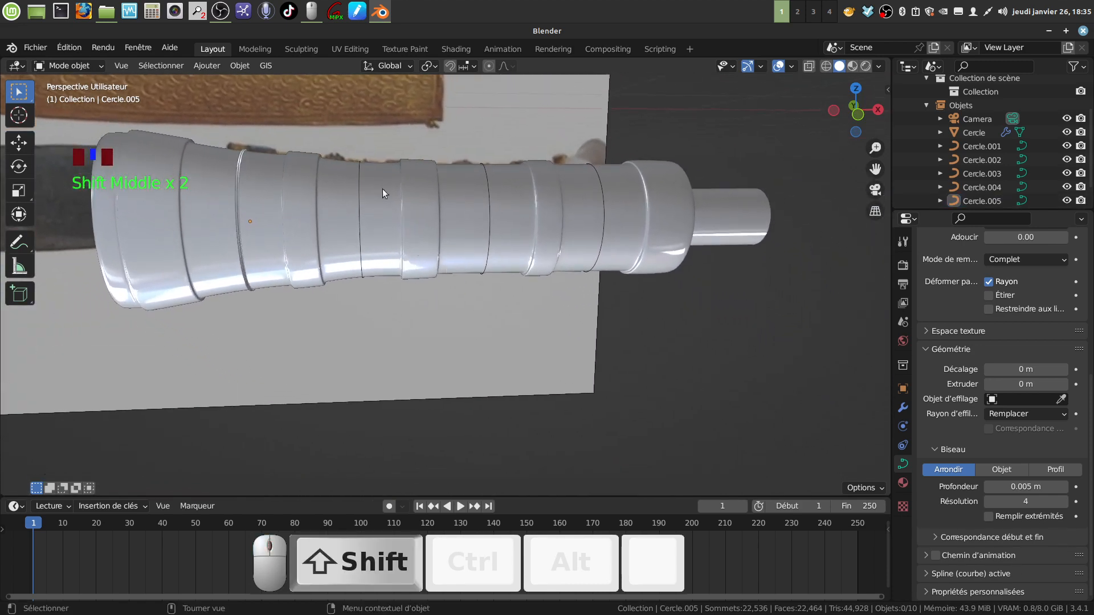
left_click(208, 66)
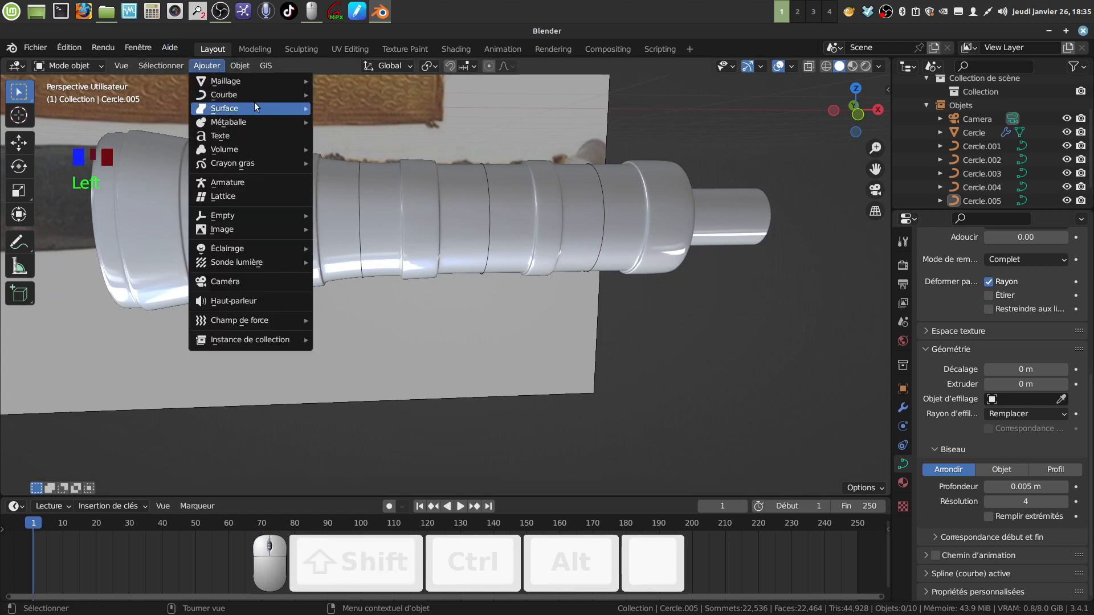
mouse_move(242, 153)
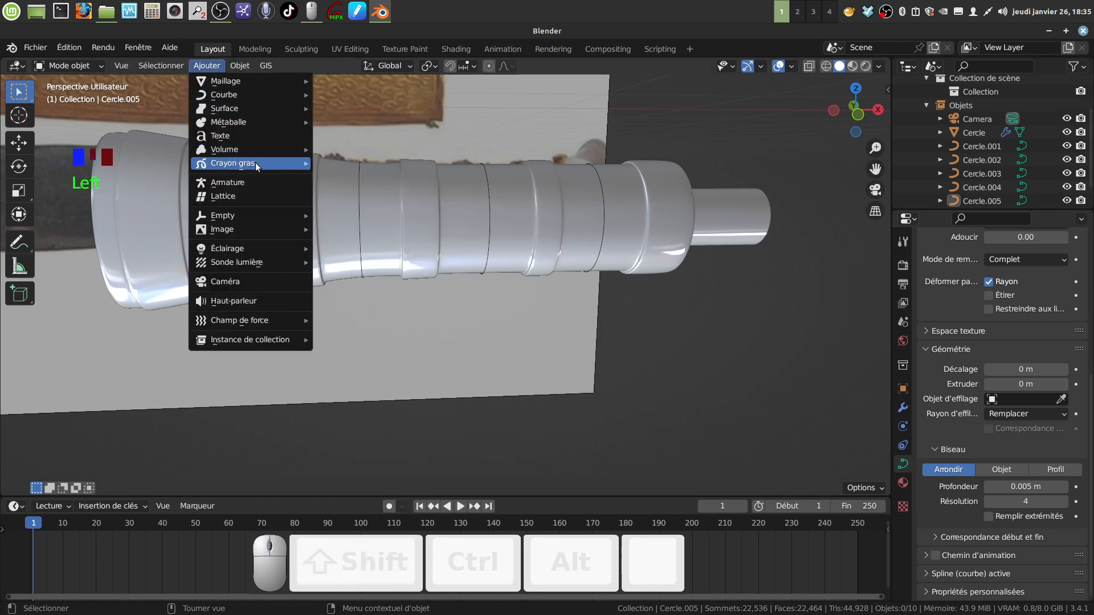
mouse_move(230, 84)
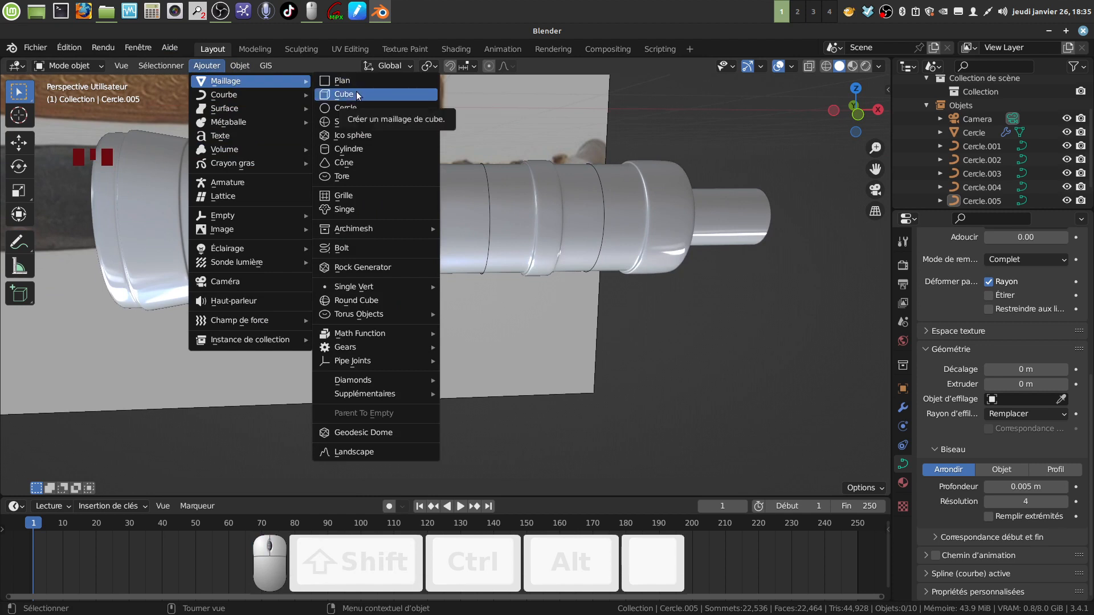
left_click(214, 67)
mouse_move(225, 80)
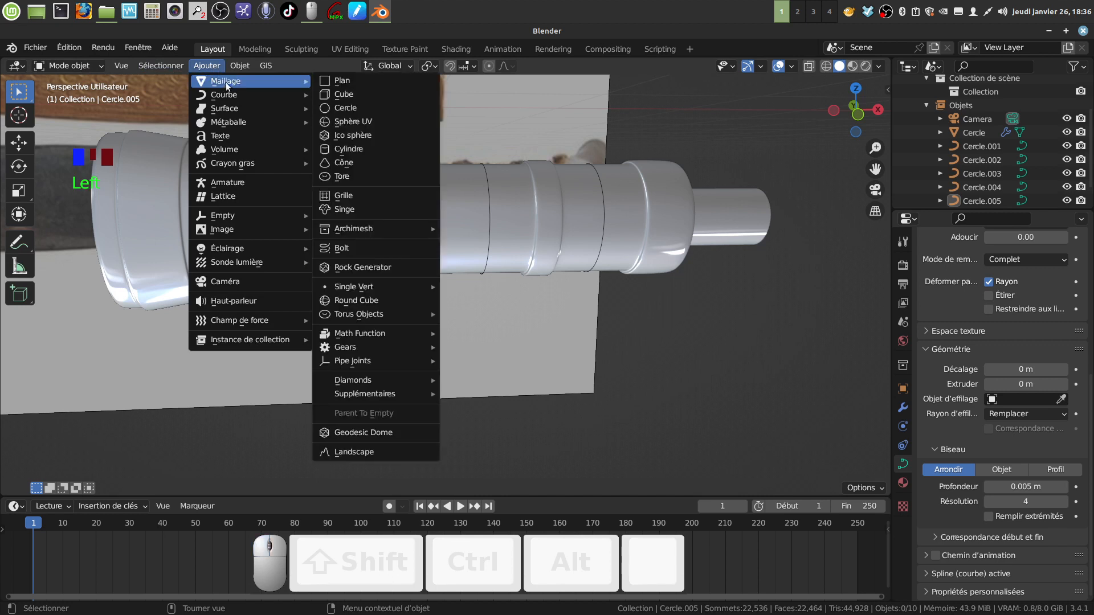
left_click(378, 121)
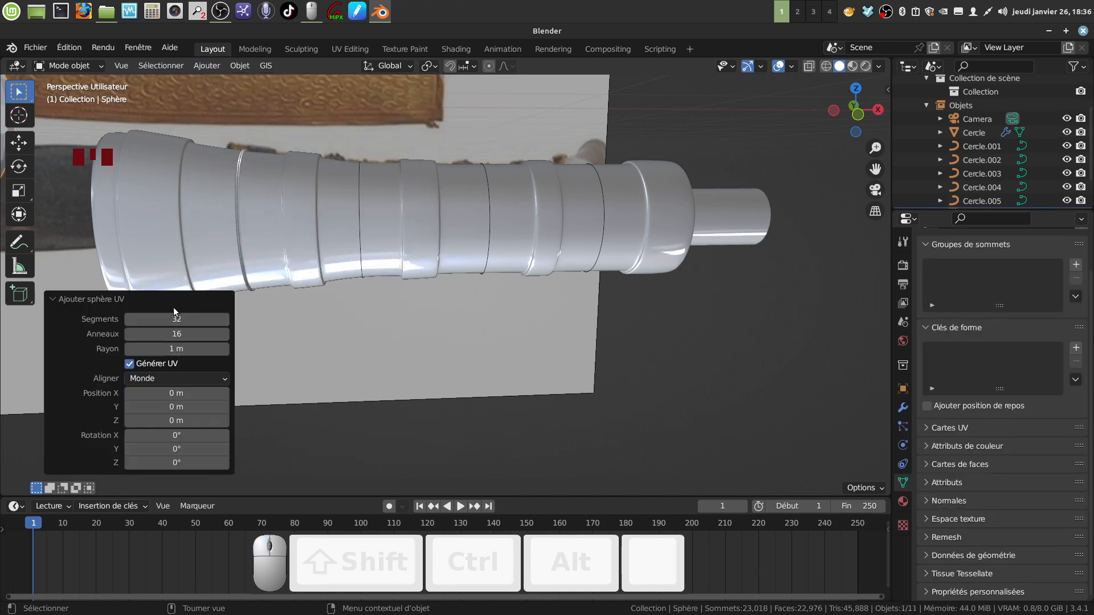
mouse_move(177, 319)
left_mouse_down()
mouse_move(163, 319)
mouse_move(175, 319)
mouse_move(170, 333)
left_mouse_up()
scroll(634, 331, "down", 4)
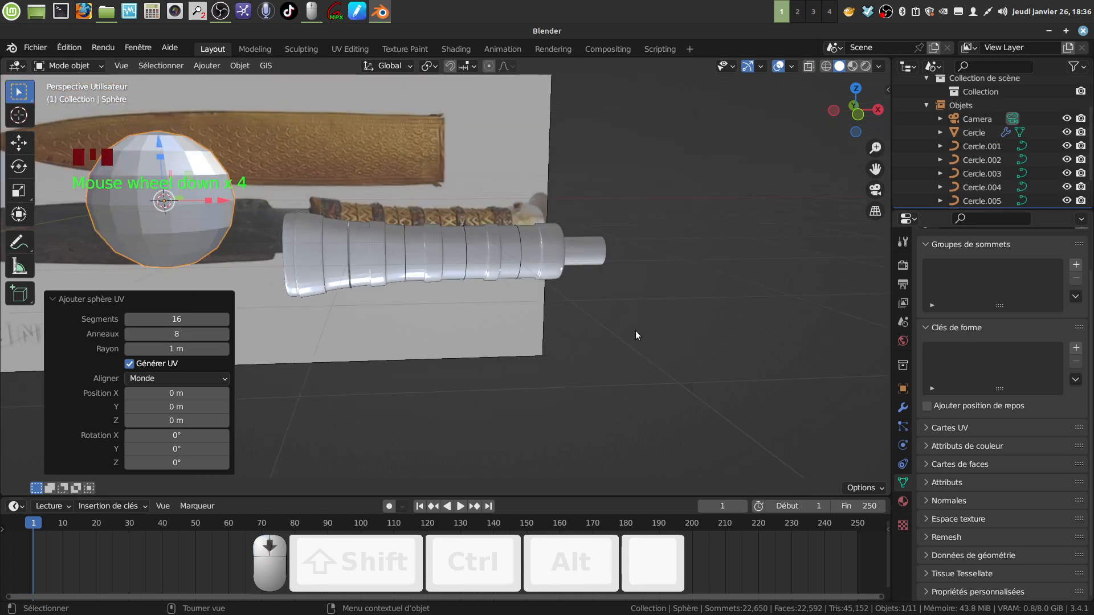
middle_click_drag(226, 216, 309, 251, "shift")
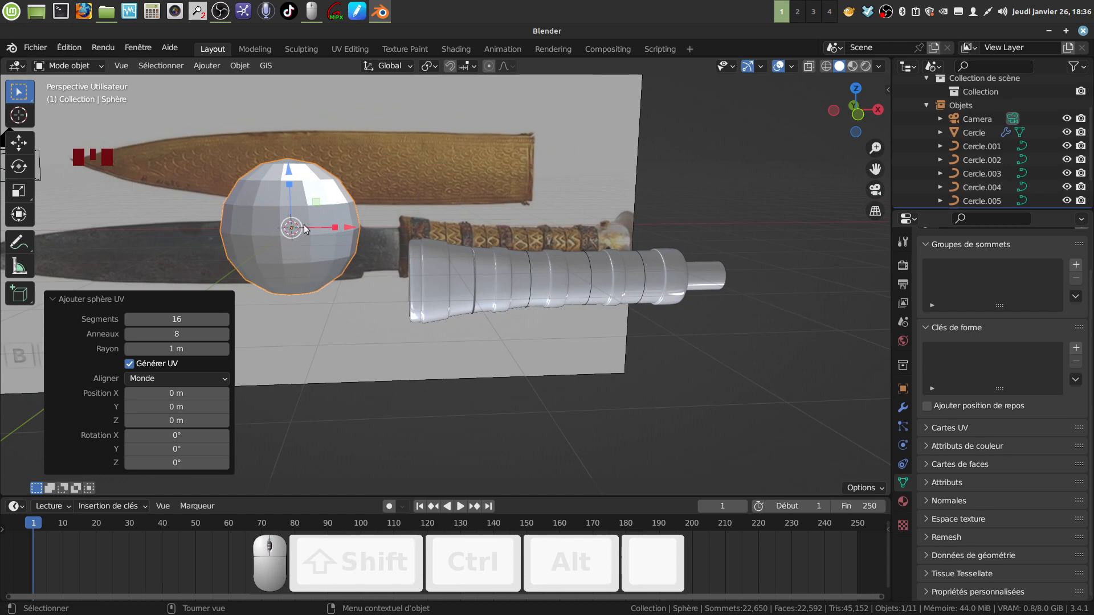
- Shade the new UV sphere smooth and shrink it uniformly twice, by factors of 0.102 and 0.269
right_click(321, 252)
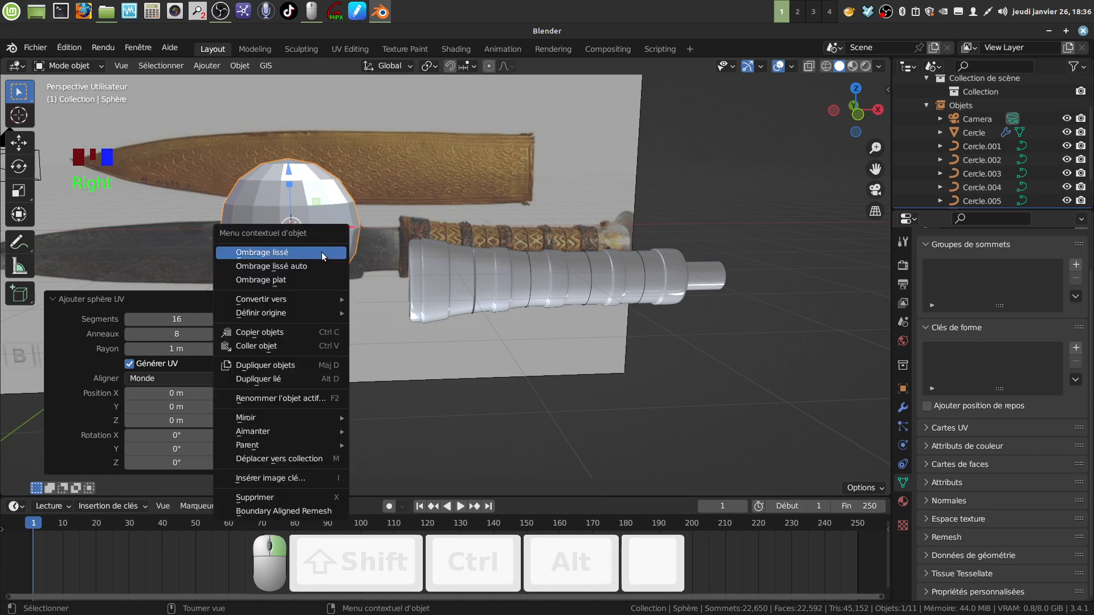
left_click(306, 253)
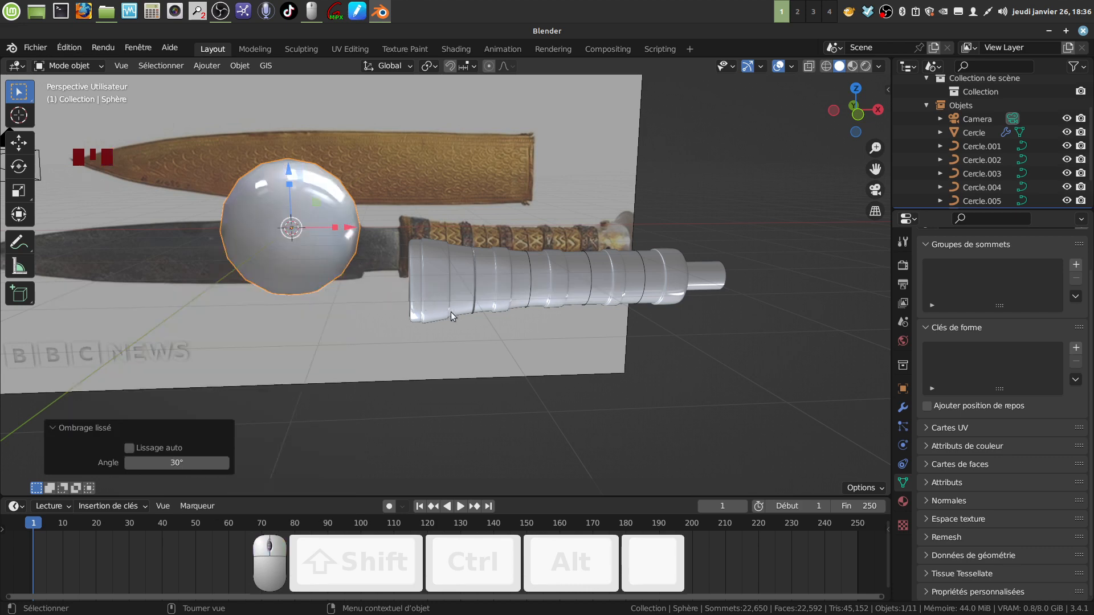
key("s")
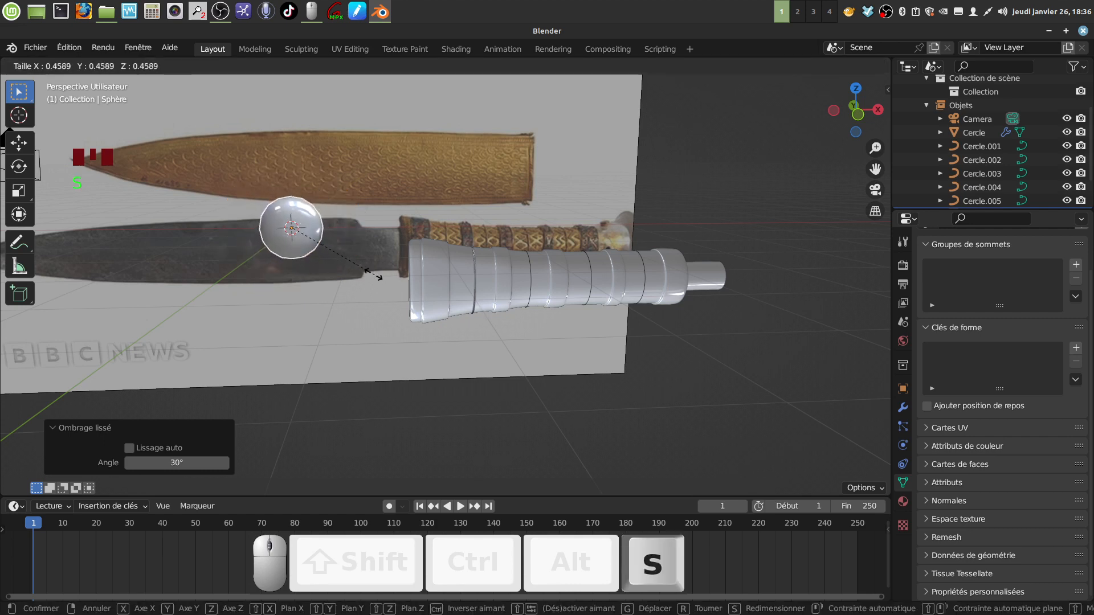
left_click(311, 237)
scroll(320, 228, "up", 3)
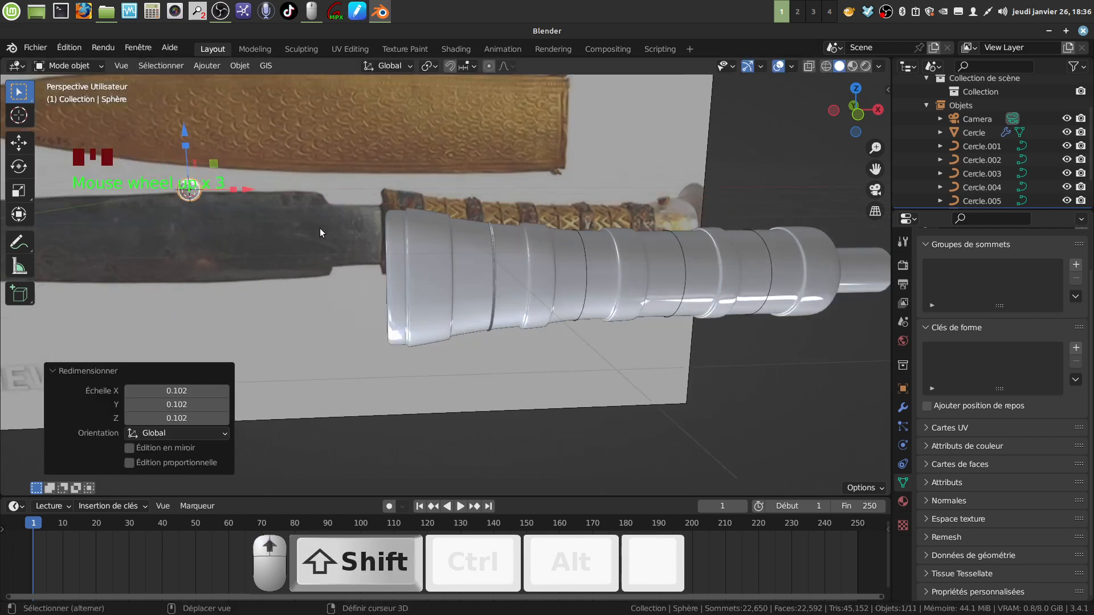
middle_click_drag(320, 228, 429, 279, "shift")
key("s")
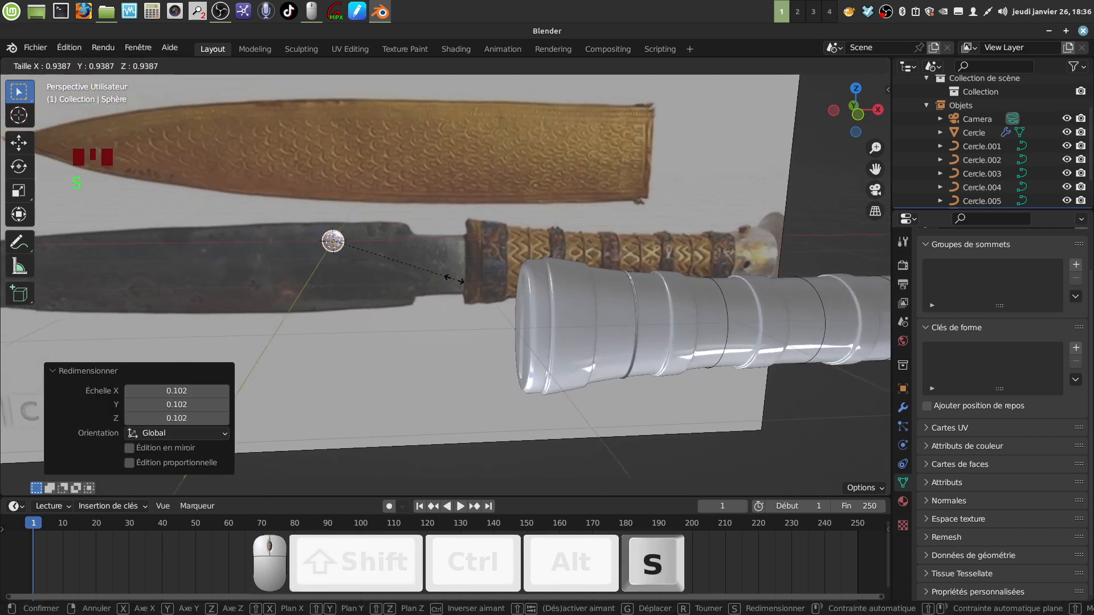
left_click(363, 265)
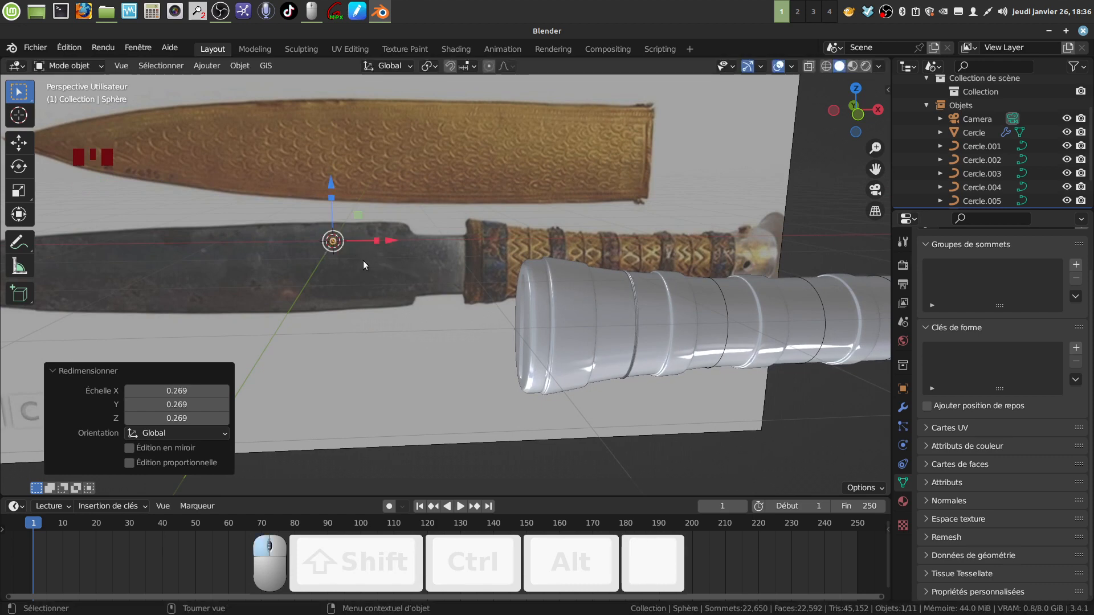
- Apply all transformations (position, rotation and scale) to the small sphere
middle_click_drag(388, 260, 384, 245, "shift")
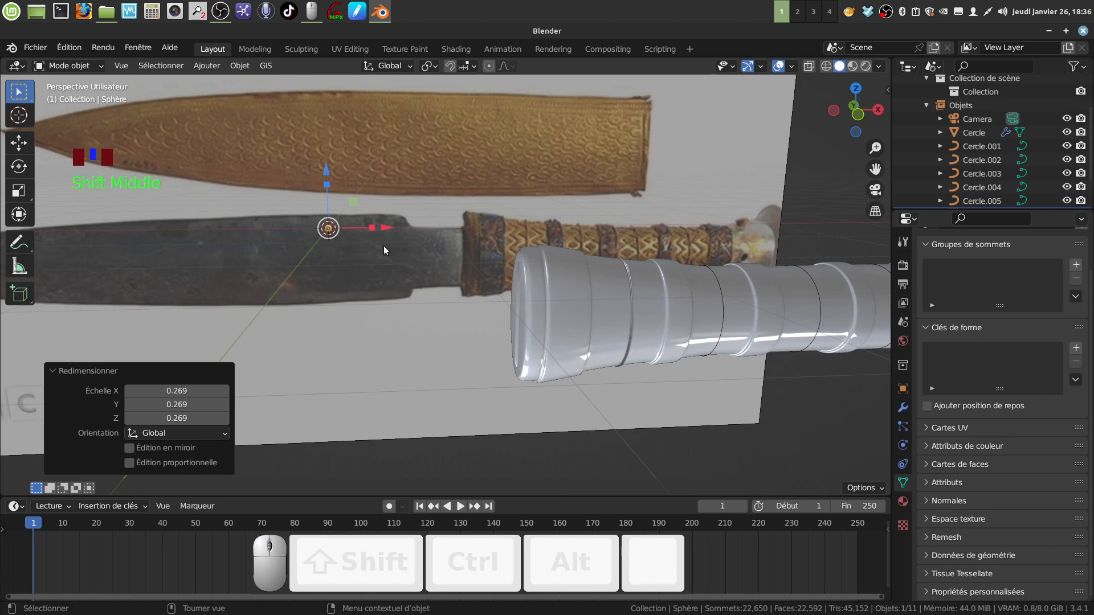
key("ctrl+a")
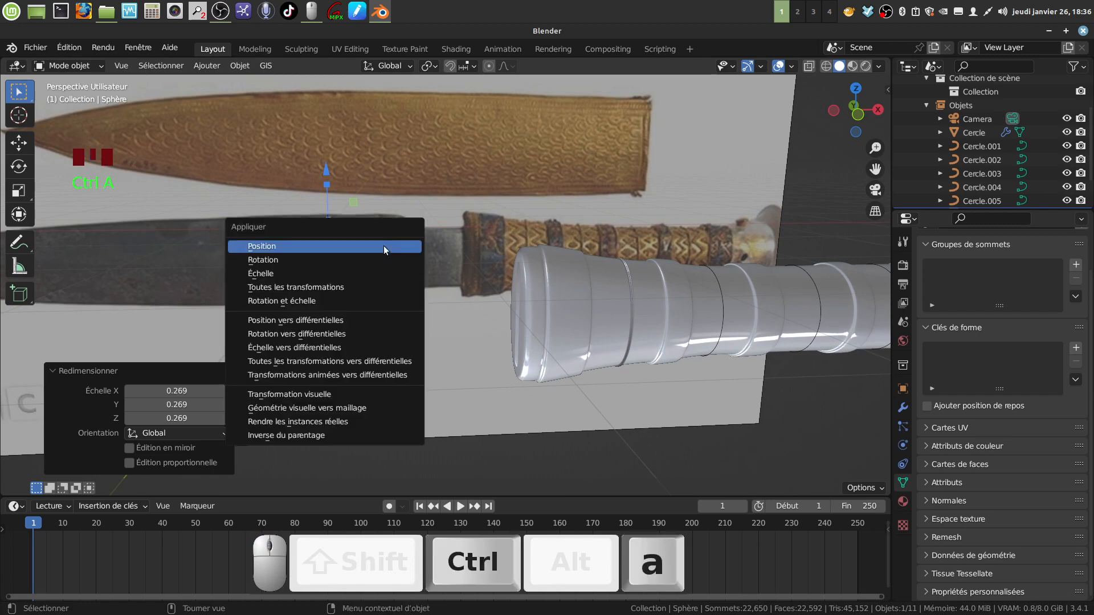
left_click(361, 288)
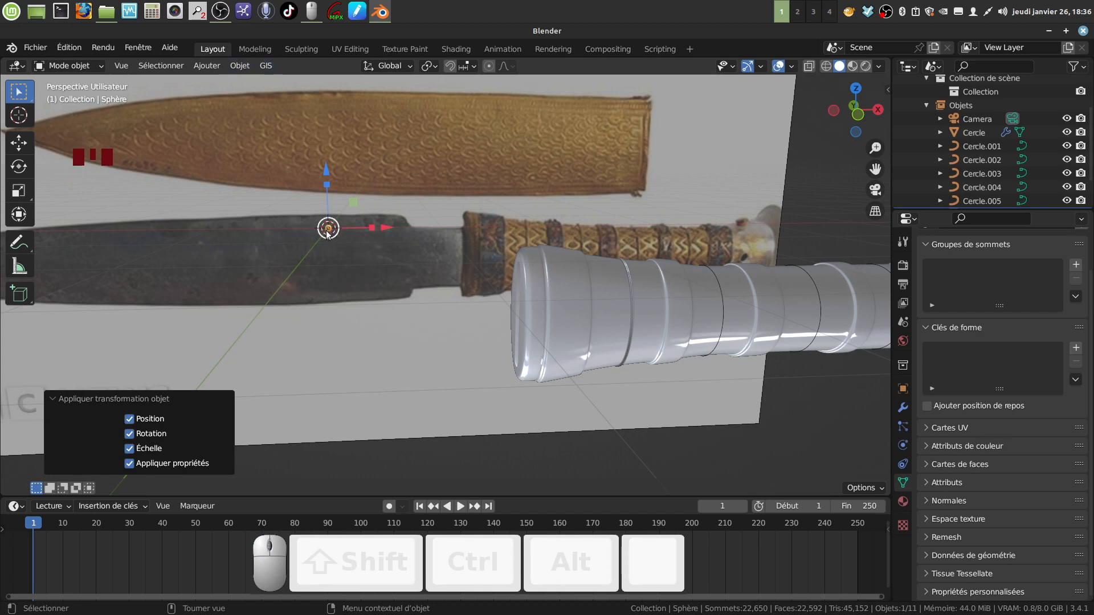
- Apply all transformations to the ring curve Cercle.002 around the handle and set its origin to the 3D cursor
middle_click_drag(452, 325, 516, 283, "shift")
left_click(589, 262)
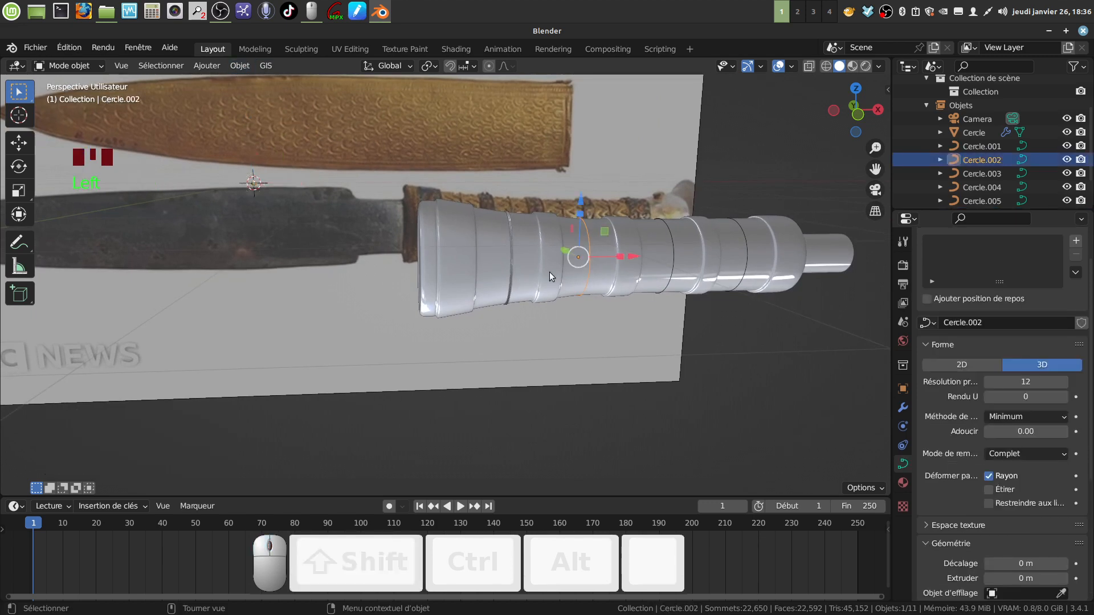
key("ctrl+a")
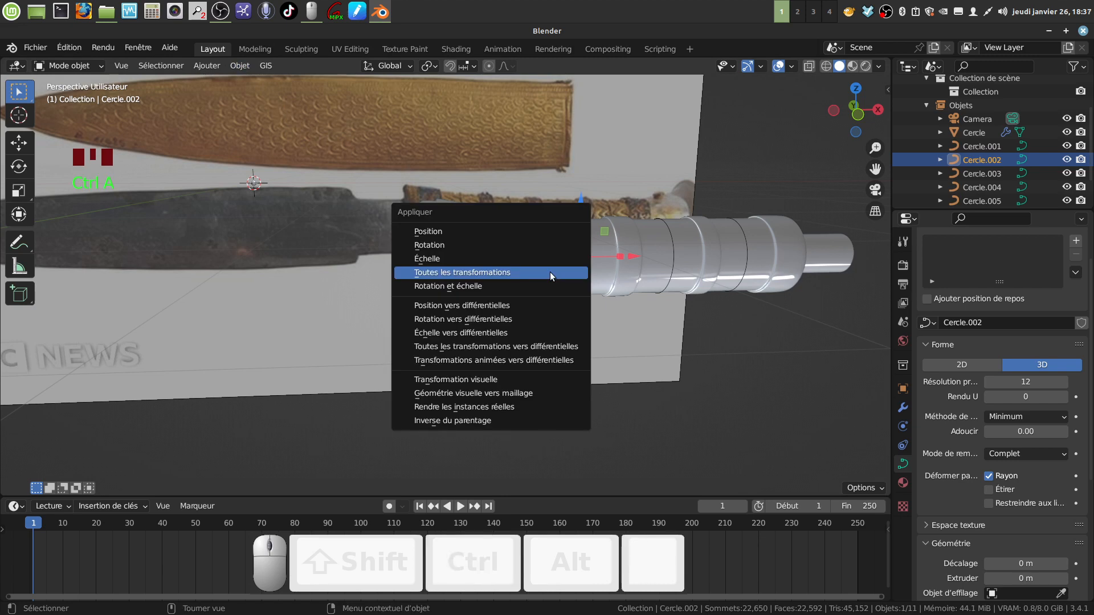
left_click(549, 272)
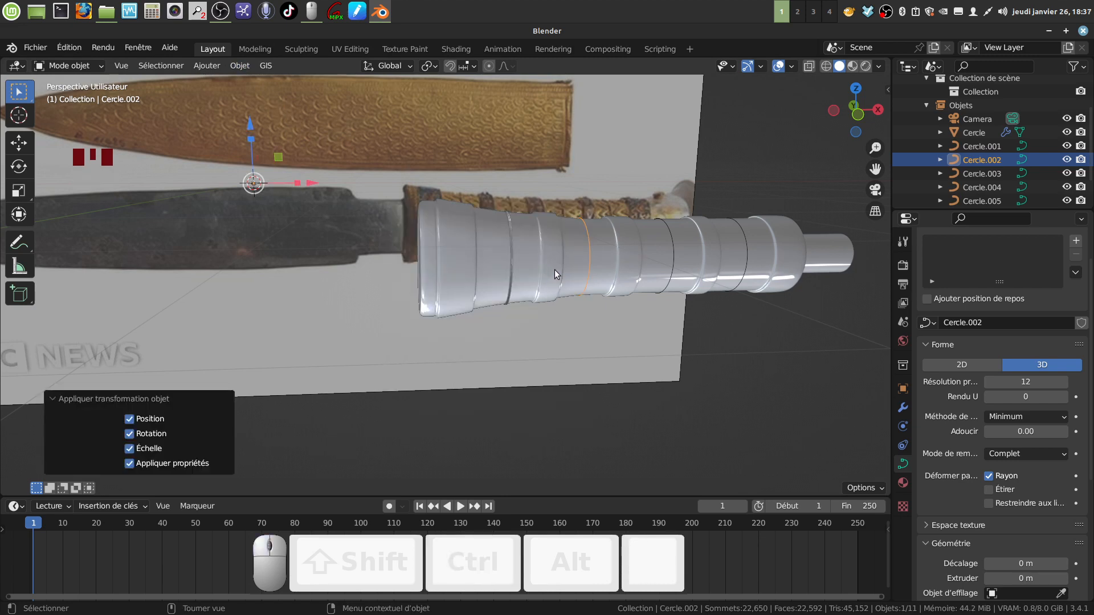
left_click(239, 66)
mouse_move(273, 94)
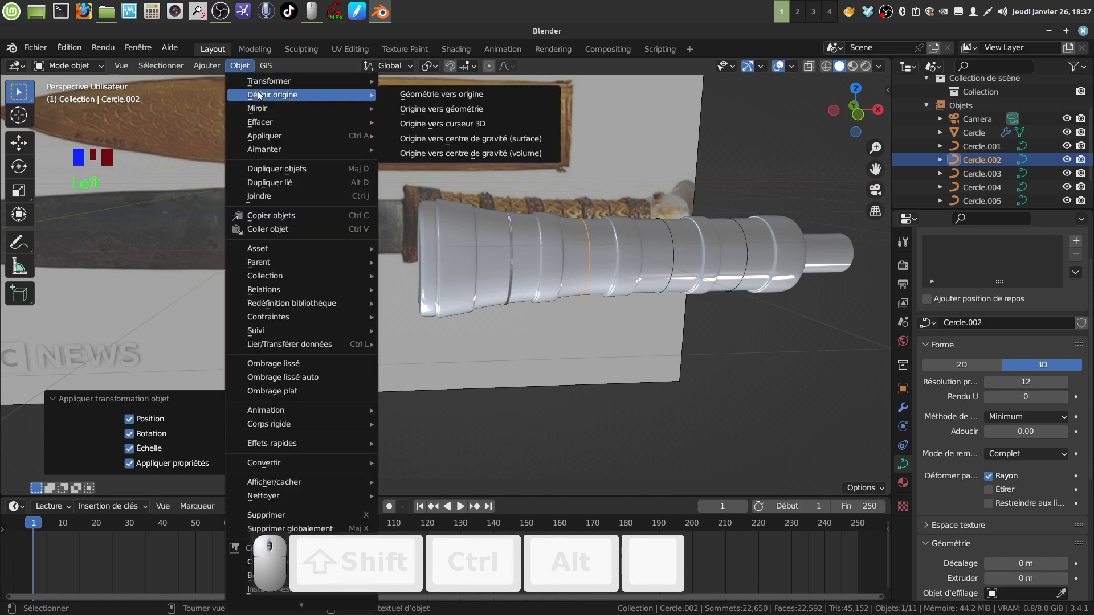
left_click(459, 123)
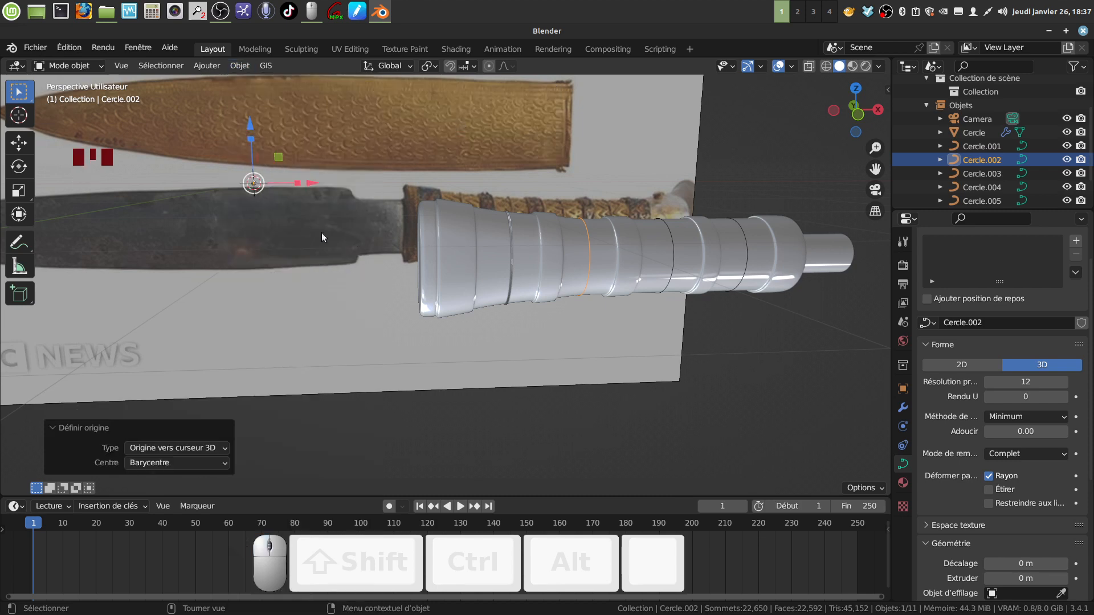
- Add an Array modifier to the small sphere with a fixed count of 75
middle_click_drag(354, 261, 381, 272, "shift")
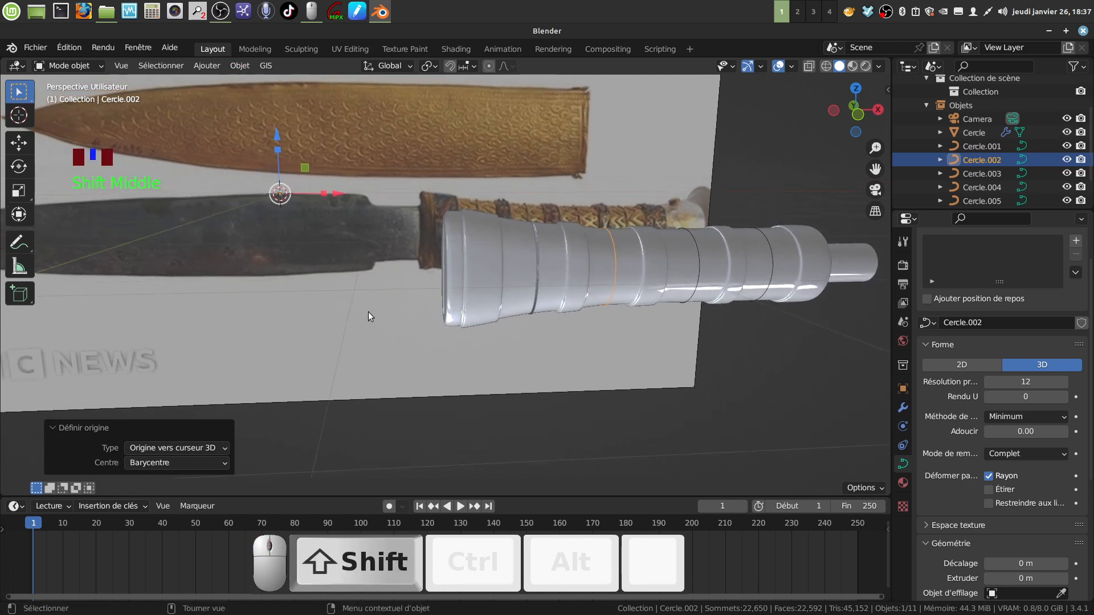
scroll(368, 317, "up", 2)
left_click(216, 166)
left_click(217, 166)
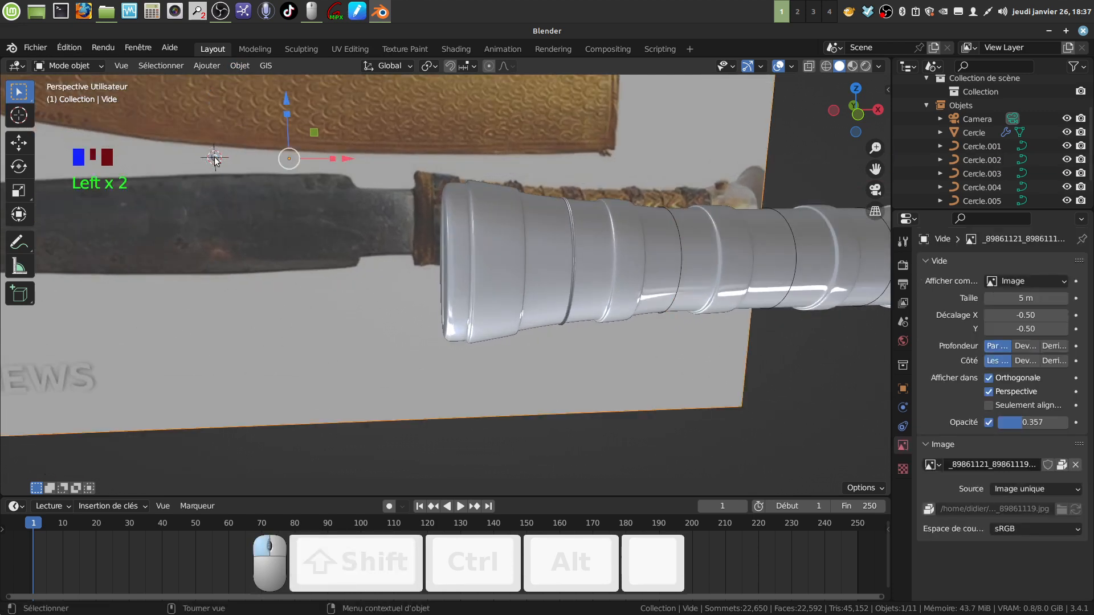
scroll(444, 279, "down", 1, "shift")
scroll(453, 279, "down", 1)
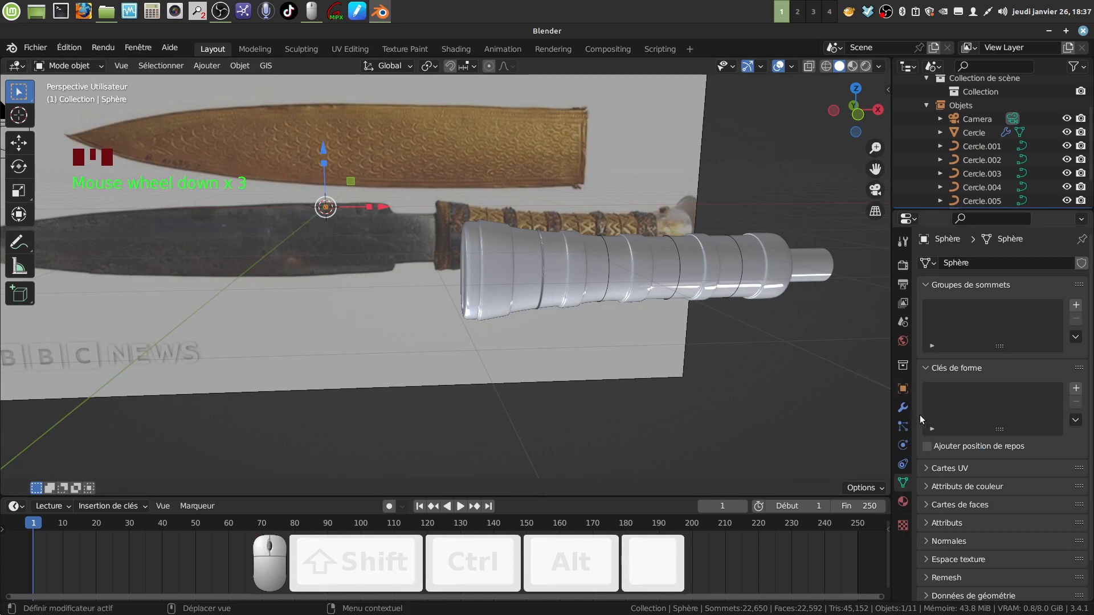
left_click(902, 407)
left_click(1085, 264)
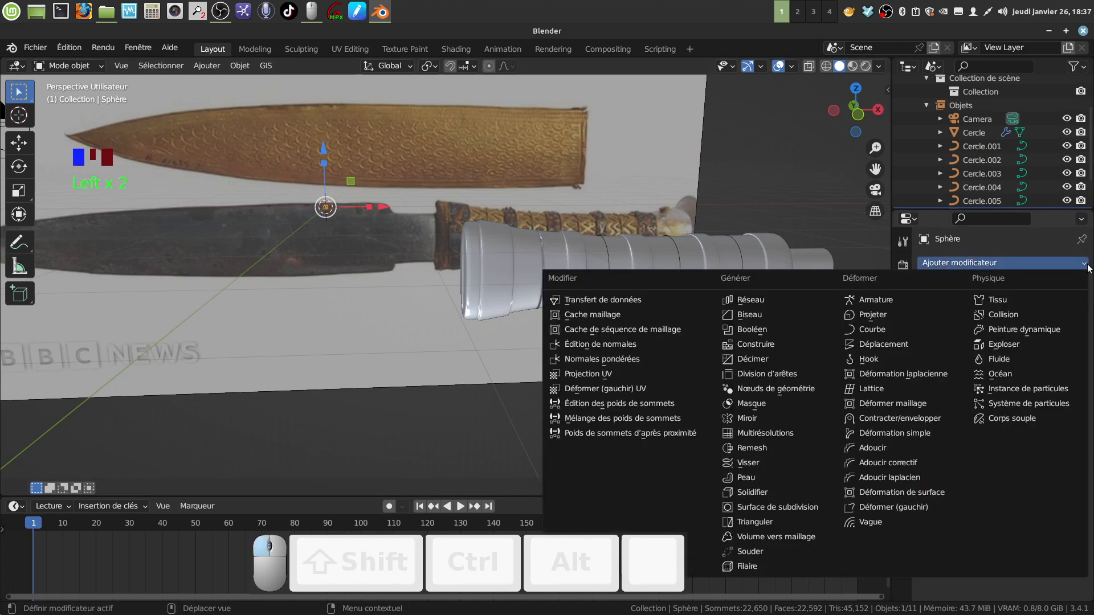
left_click(762, 300)
left_click_drag(1019, 322, 1071, 322)
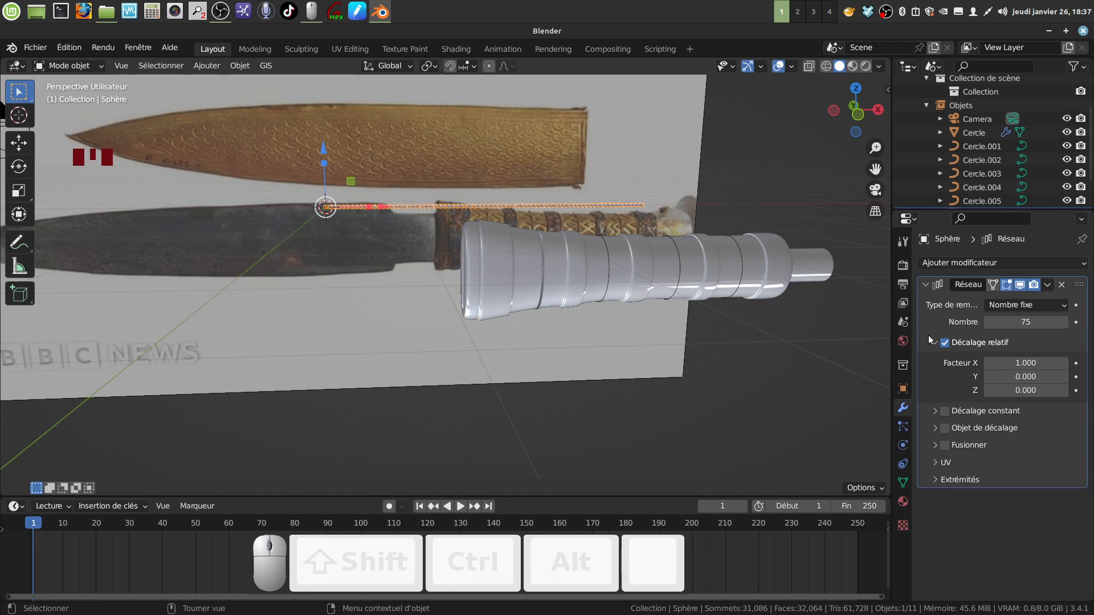
left_click(1083, 264)
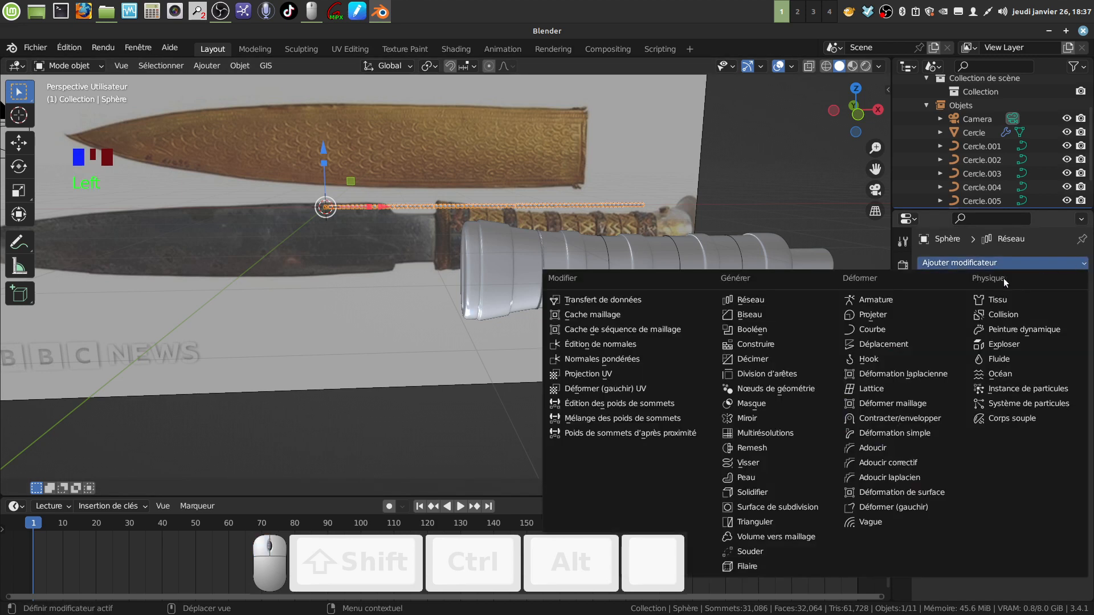
left_click(663, 251)
left_click(609, 268)
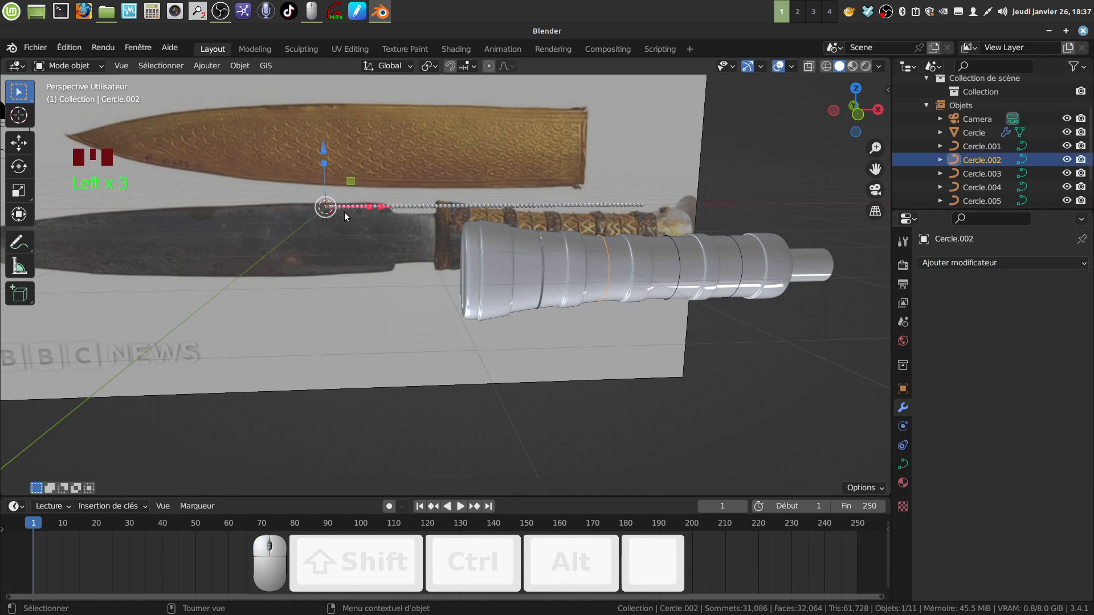
left_click(325, 210)
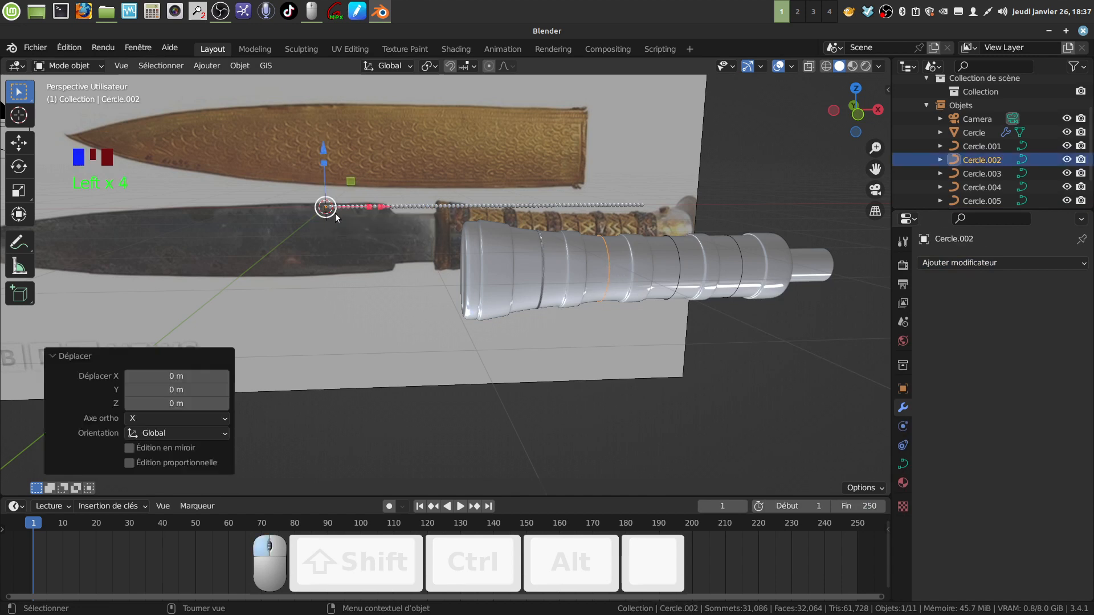
left_click(519, 207)
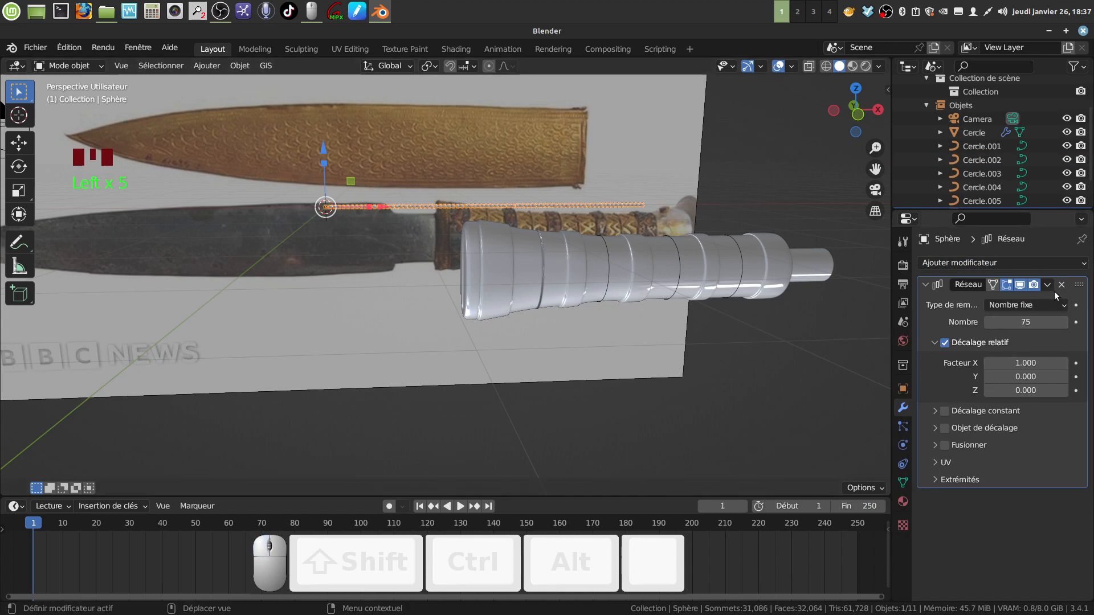
- Add a Curve modifier to the arrayed sphere with Cercle.002 as its curve object
left_click(1084, 267)
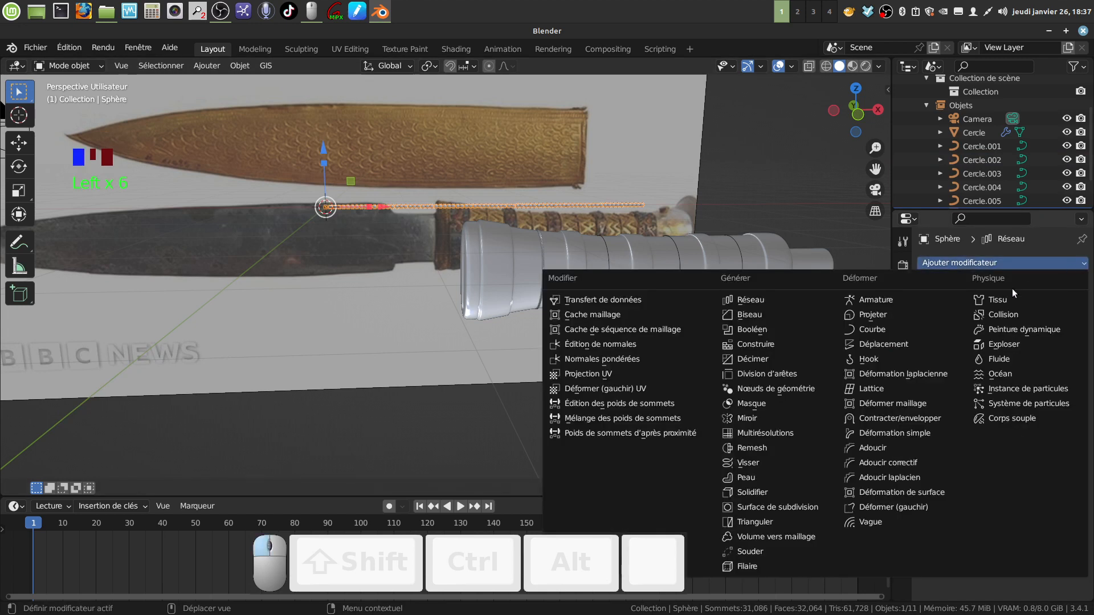
left_click(900, 330)
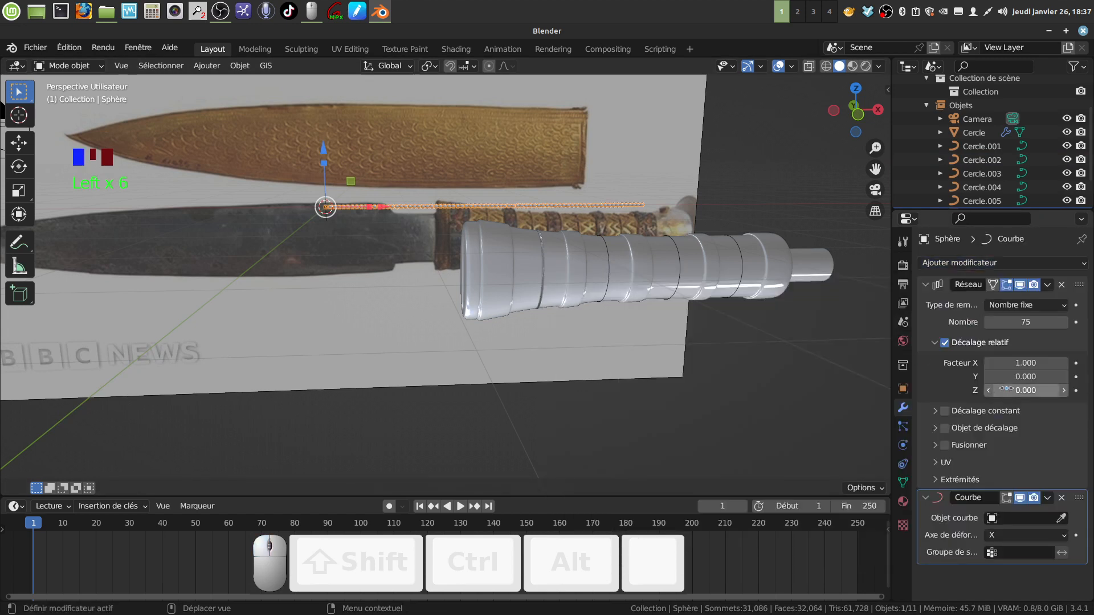
left_click(995, 519)
left_click(1004, 389)
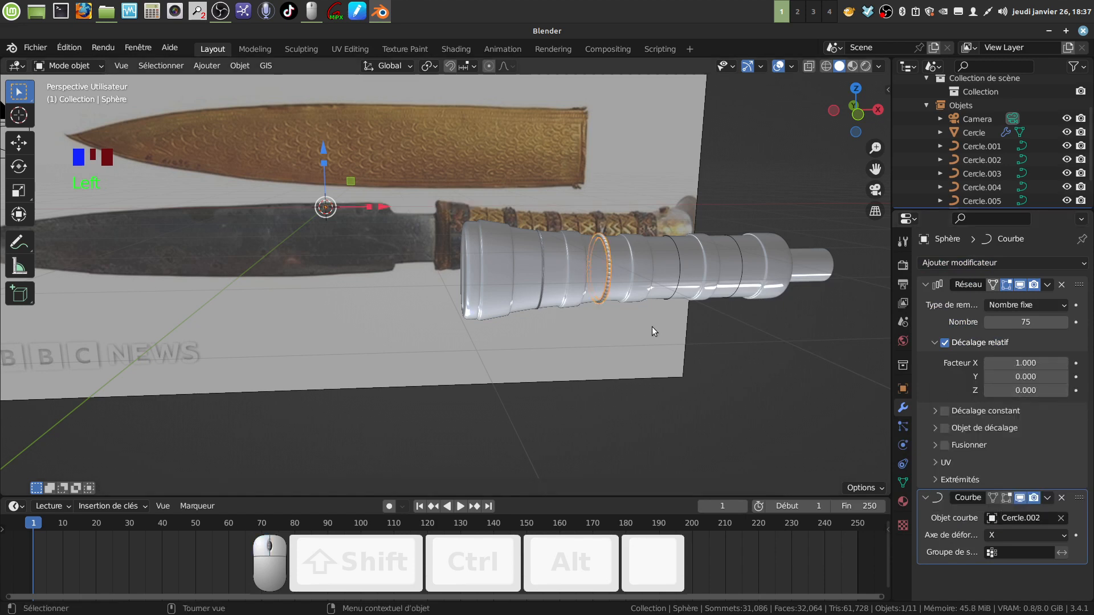
- Scale the sphere's mesh by 0.617 in Edit Mode to shrink the beads, and deselect it back in Object Mode
scroll(652, 327, "up", 3)
middle_click_drag(688, 320, 602, 286)
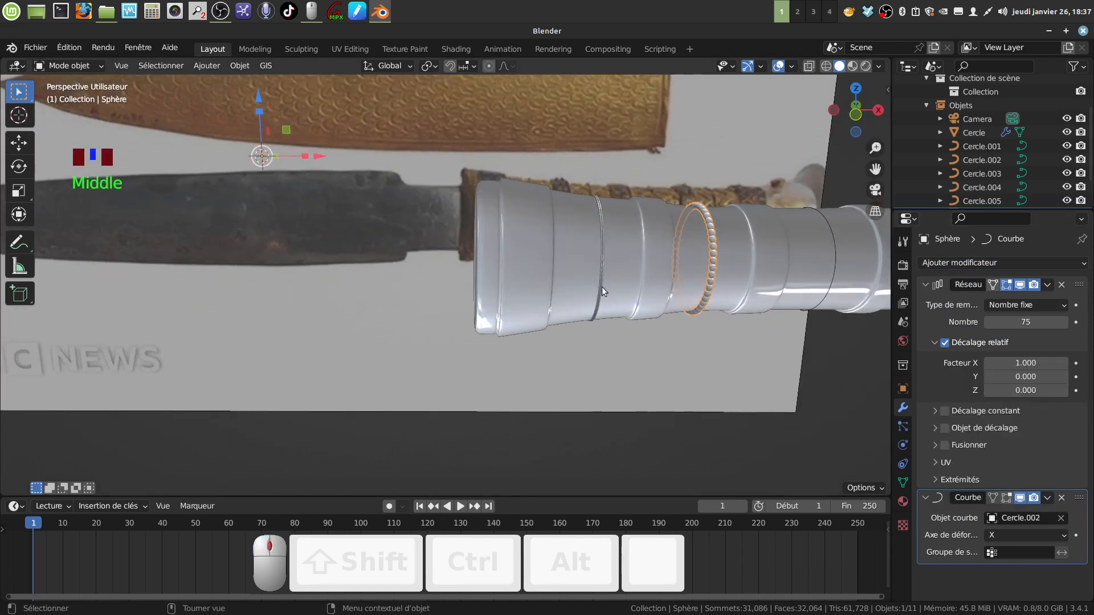
scroll(298, 258, "down", 2)
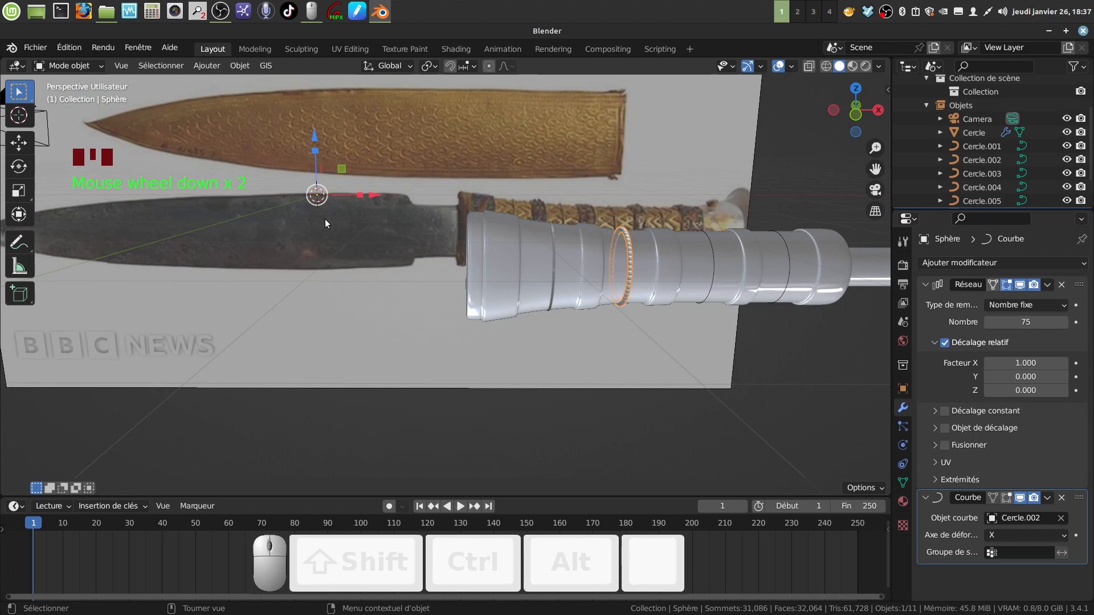
scroll(986, 171, "down", 3)
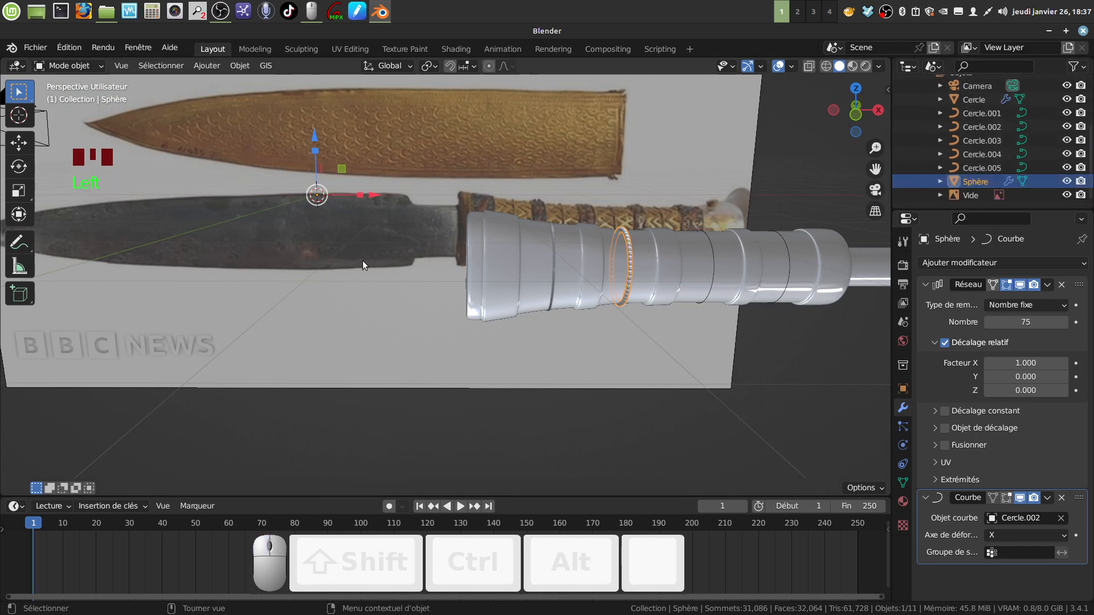
key("Tab")
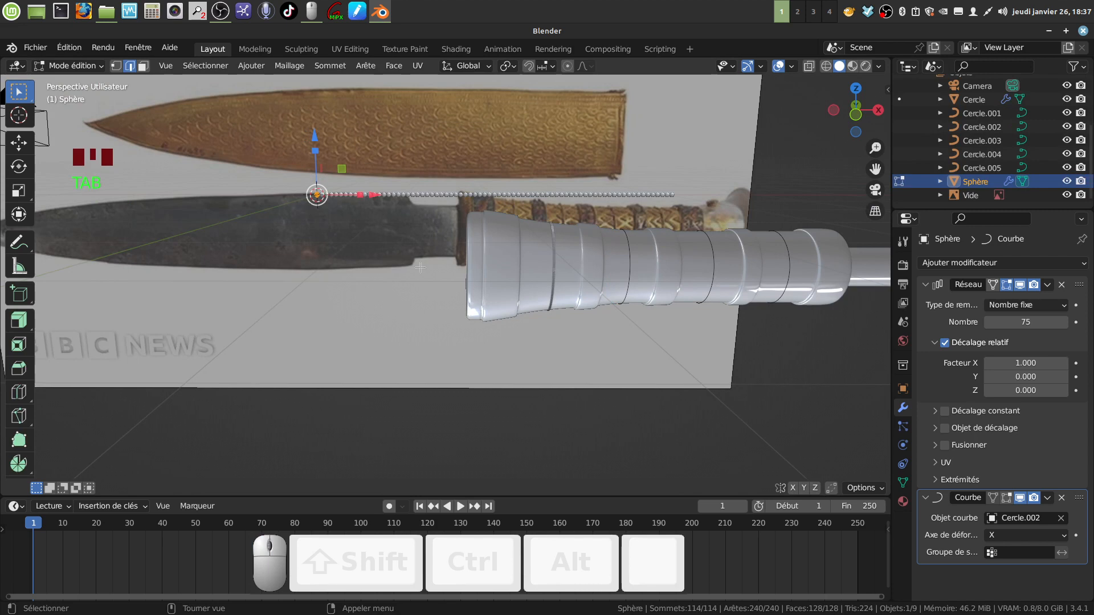
key("s")
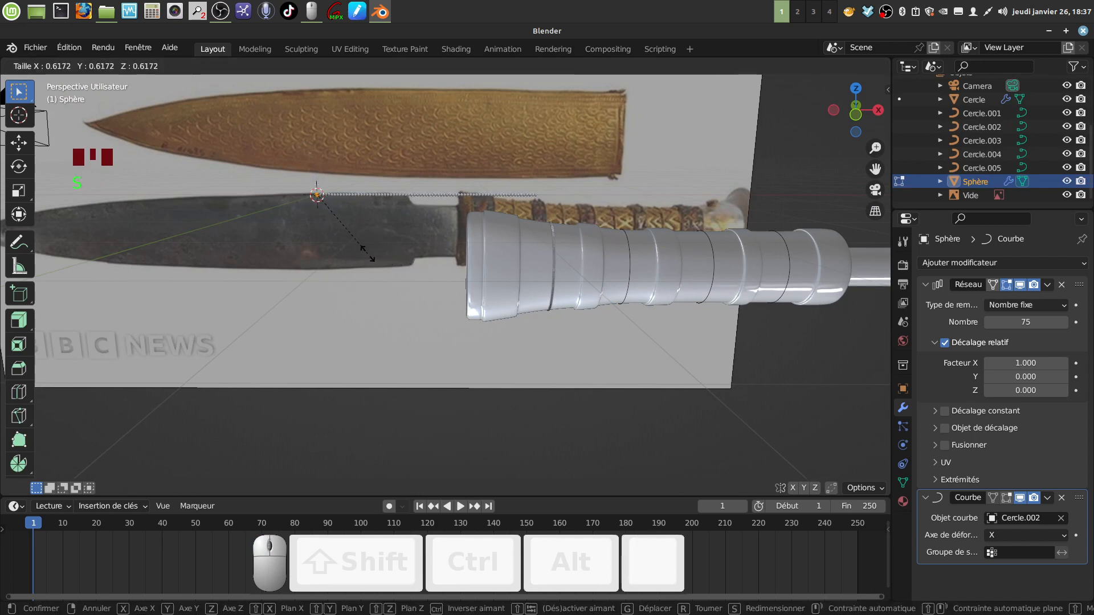
left_click(367, 254)
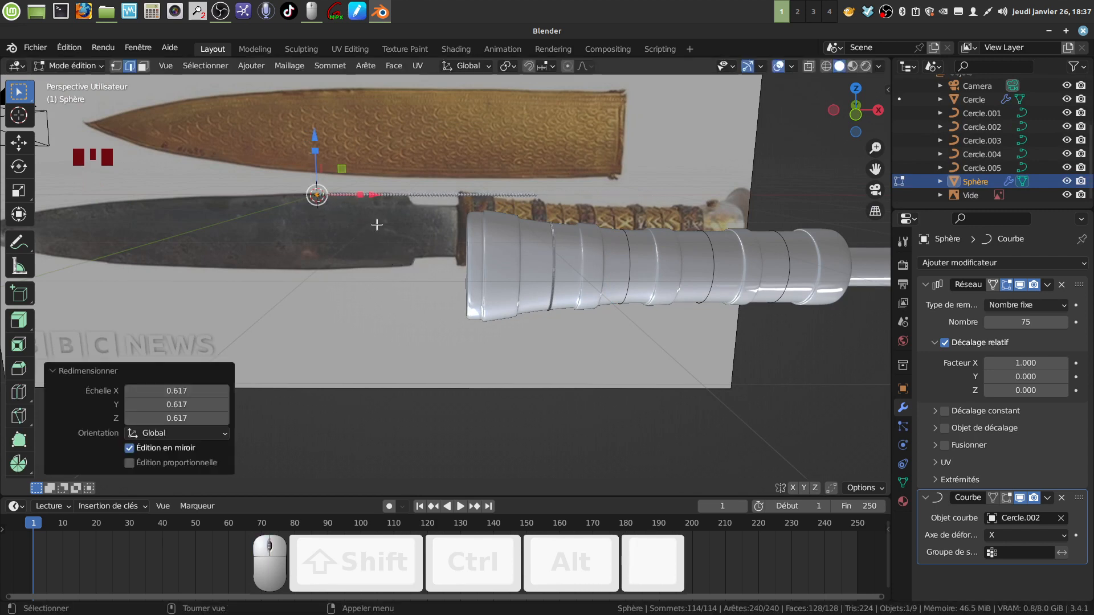
scroll(383, 229, "up", 2)
scroll(383, 229, "down", 2)
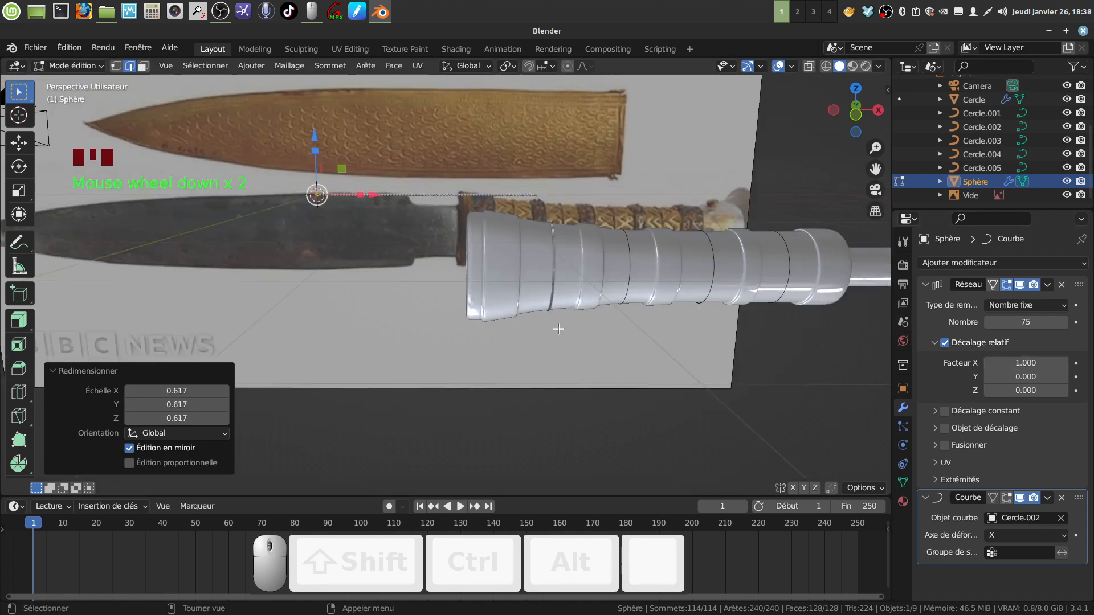
key("Tab")
left_click(673, 347)
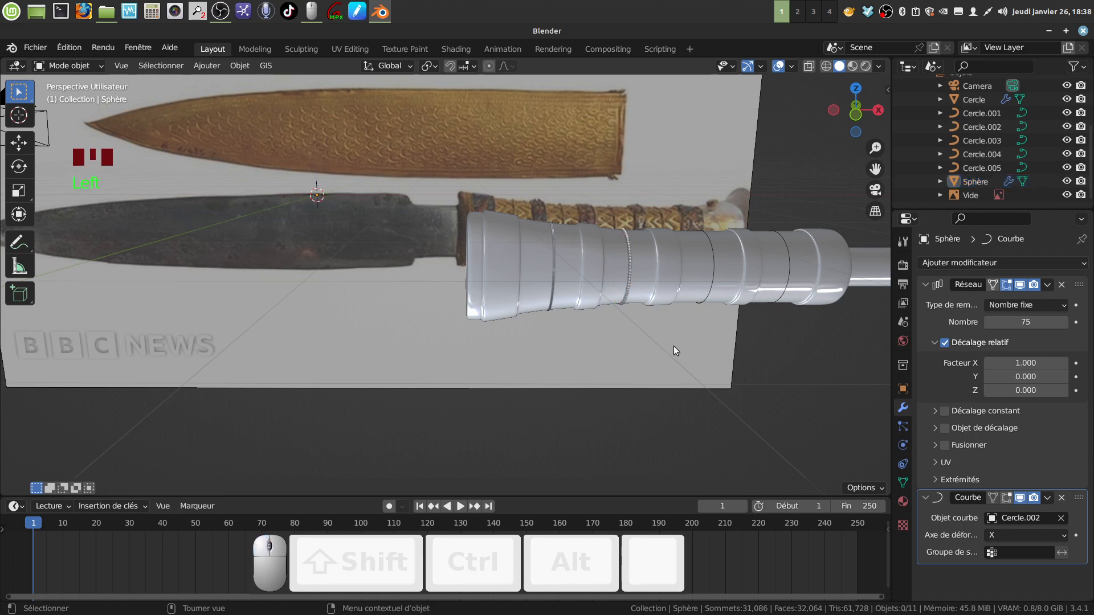
- Scale the sphere's mesh by about 0.61 in Edit Mode to shrink the beads further, and return to Object Mode
mouse_move(673, 346)
middle_mouse_down()
mouse_move(628, 310)
mouse_move(671, 333)
middle_mouse_up()
key("Tab")
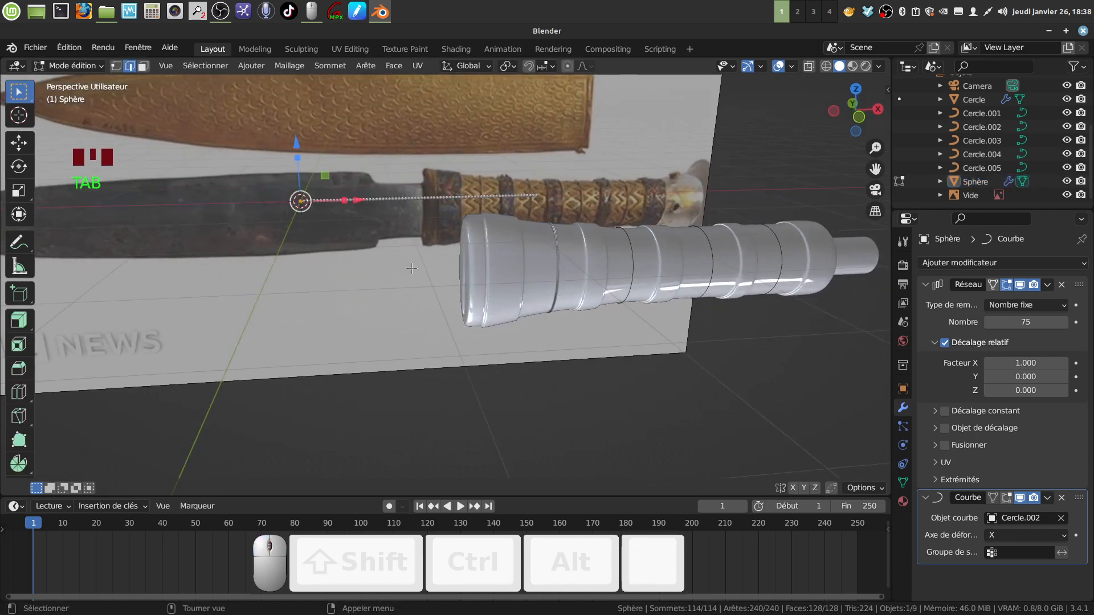
key("s")
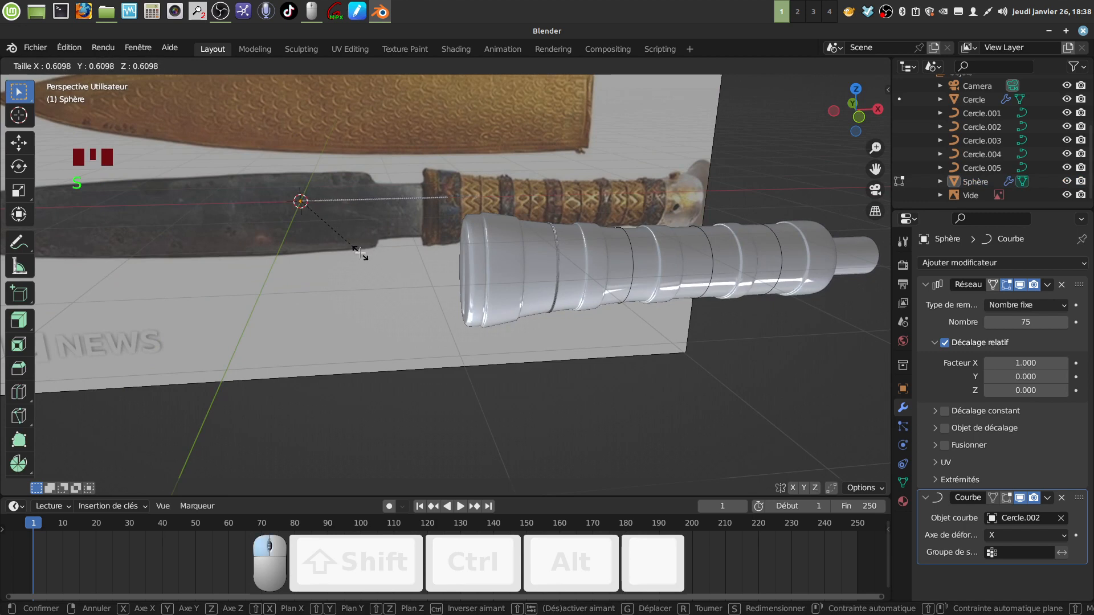
key("Return")
key("Tab")
middle_click_drag(689, 312, 665, 325)
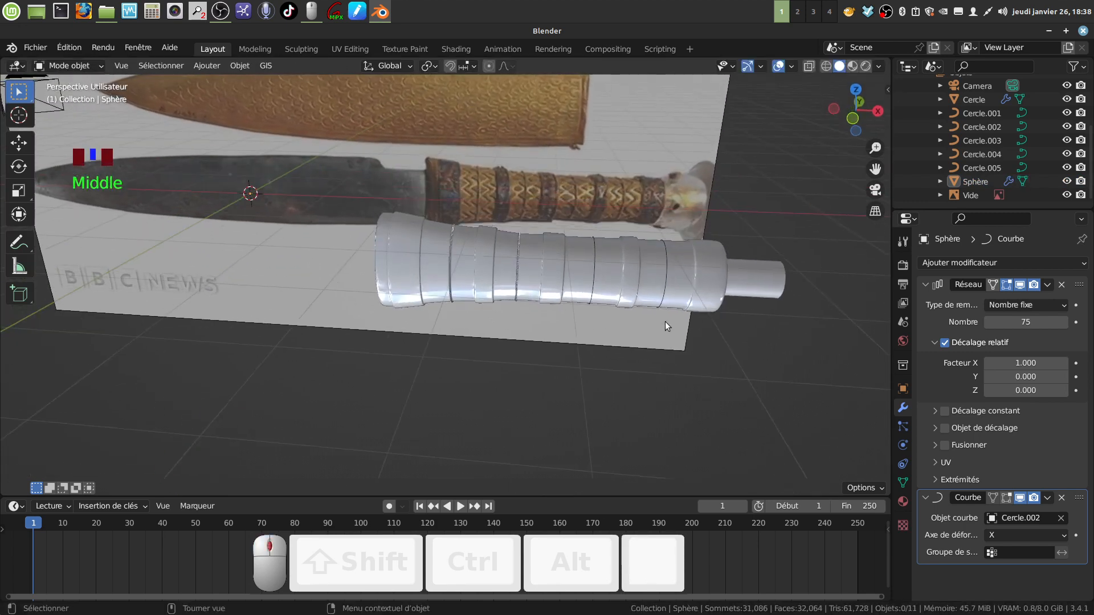
scroll(665, 326, "up", 2)
scroll(662, 341, "down", 2)
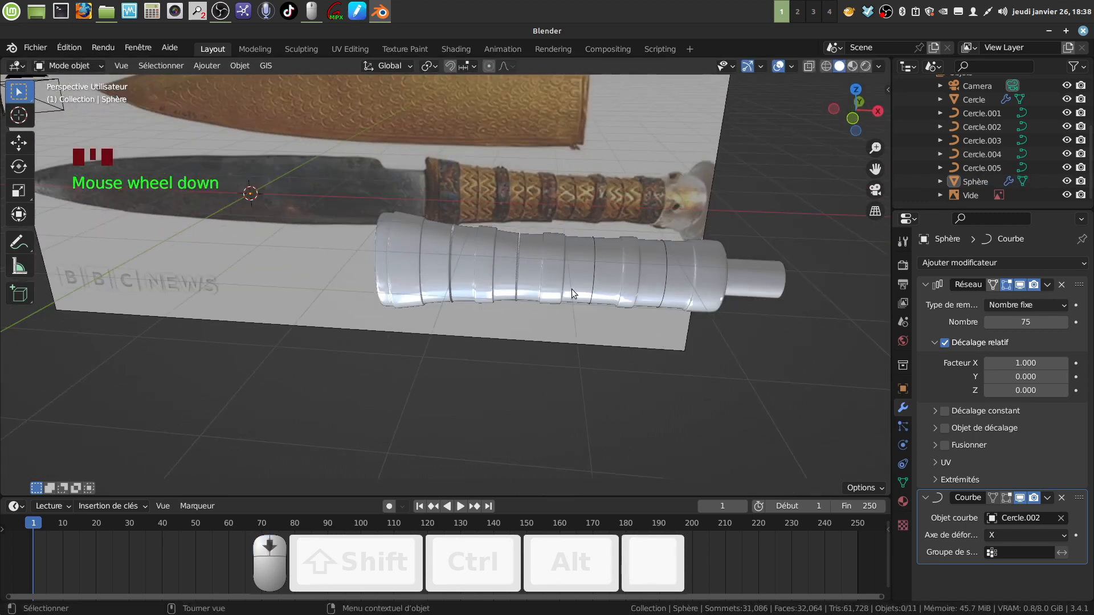
- Set the Array modifier's count to 127 to close the bead ring around the handle
middle_click_drag(572, 289, 696, 316)
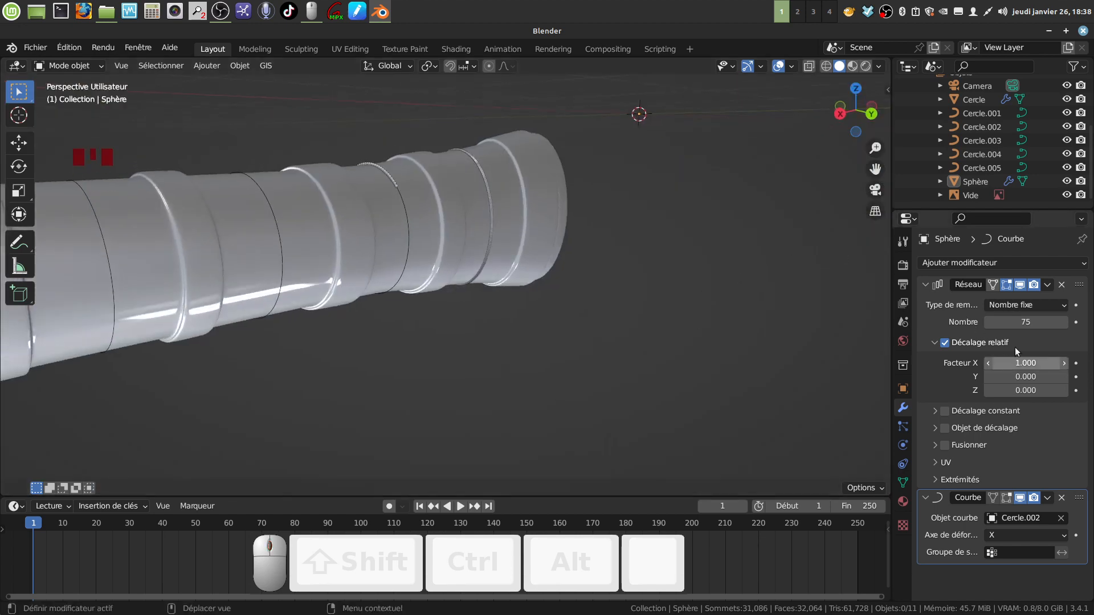
left_click(1025, 322)
left_click_drag(1026, 321, 1072, 322)
middle_click_drag(535, 269, 722, 344)
scroll(503, 312, "up", 3)
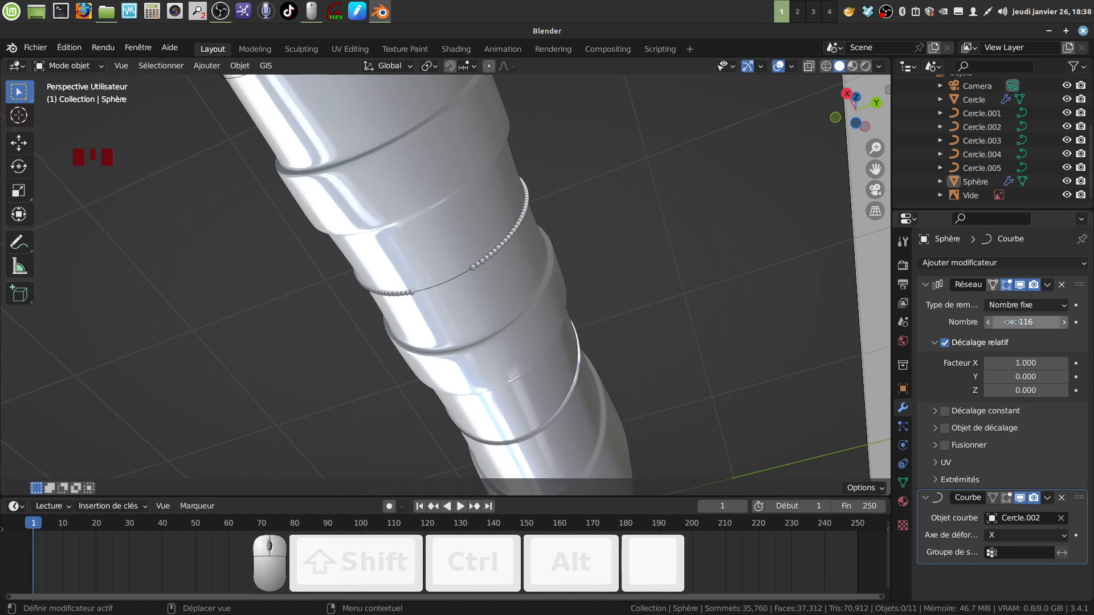
left_click_drag(1011, 321, 1064, 326)
left_click(1064, 323)
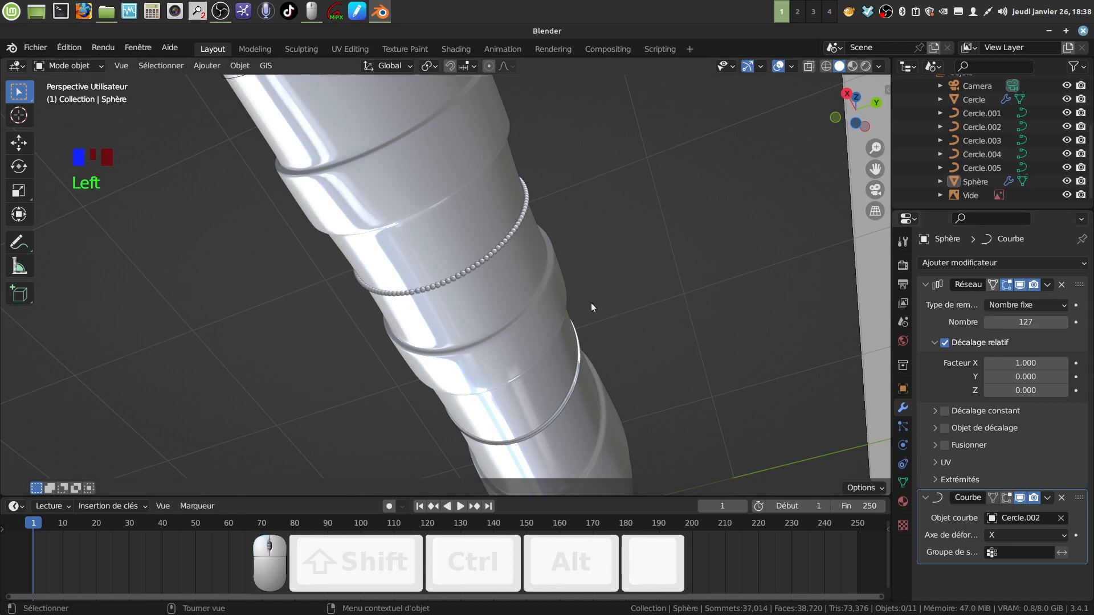
- Duplicate the sphere's mesh in place in Edit Mode, separate the copy into its own object, and return to Object Mode
middle_click_drag(623, 264, 493, 373)
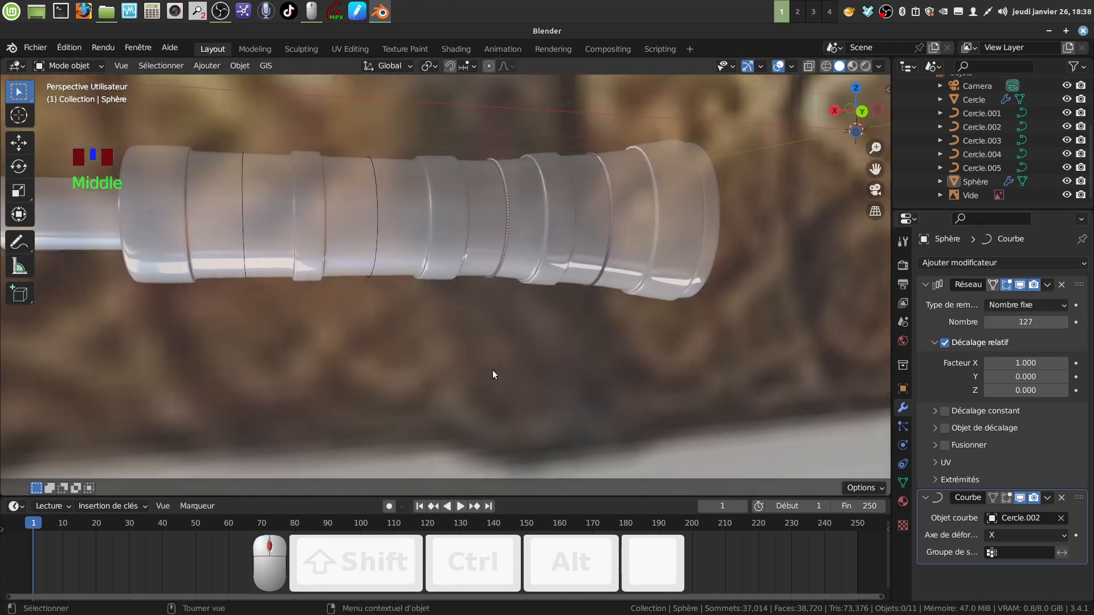
key("KP_1")
scroll(471, 393, "down", 5)
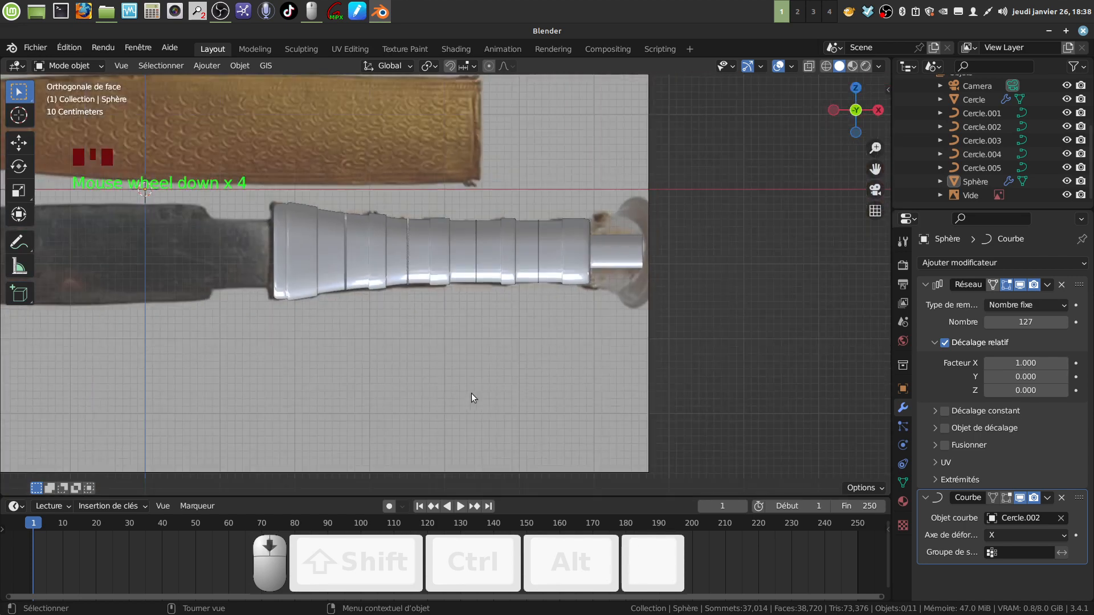
middle_click_drag(468, 388, 545, 354, "shift")
scroll(537, 352, "up", 2)
key("Tab")
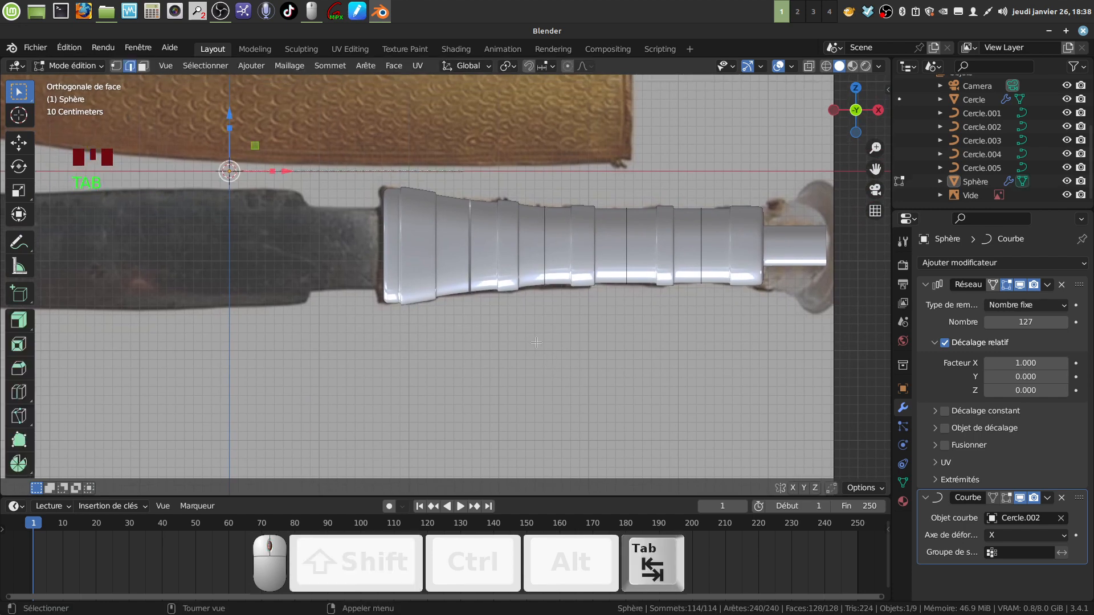
middle_click_drag(390, 329, 404, 342, "shift")
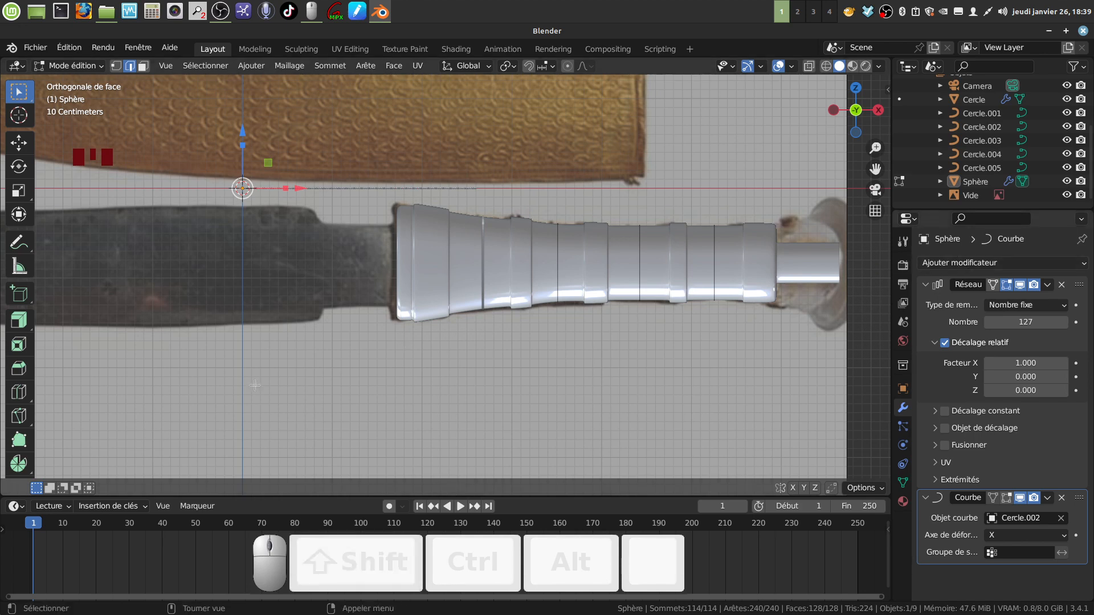
key("shift+d")
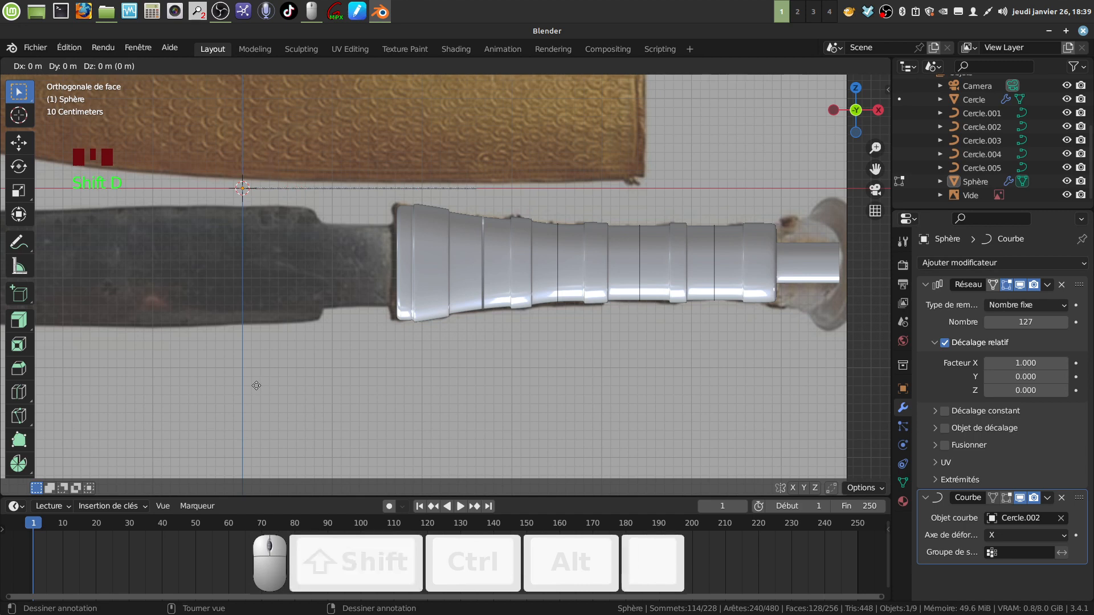
right_click(256, 385)
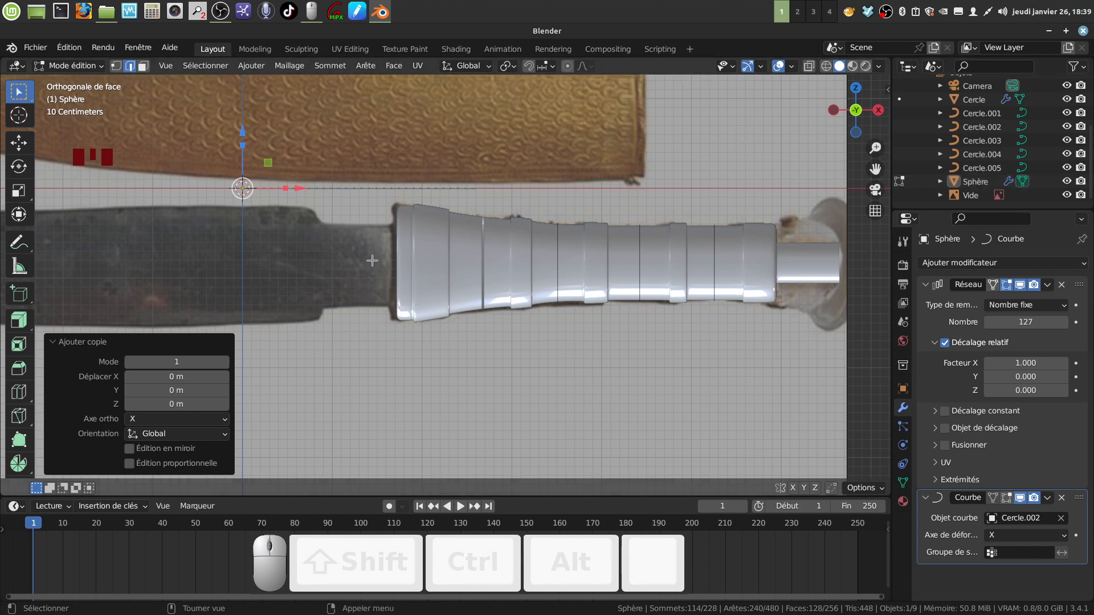
key("p")
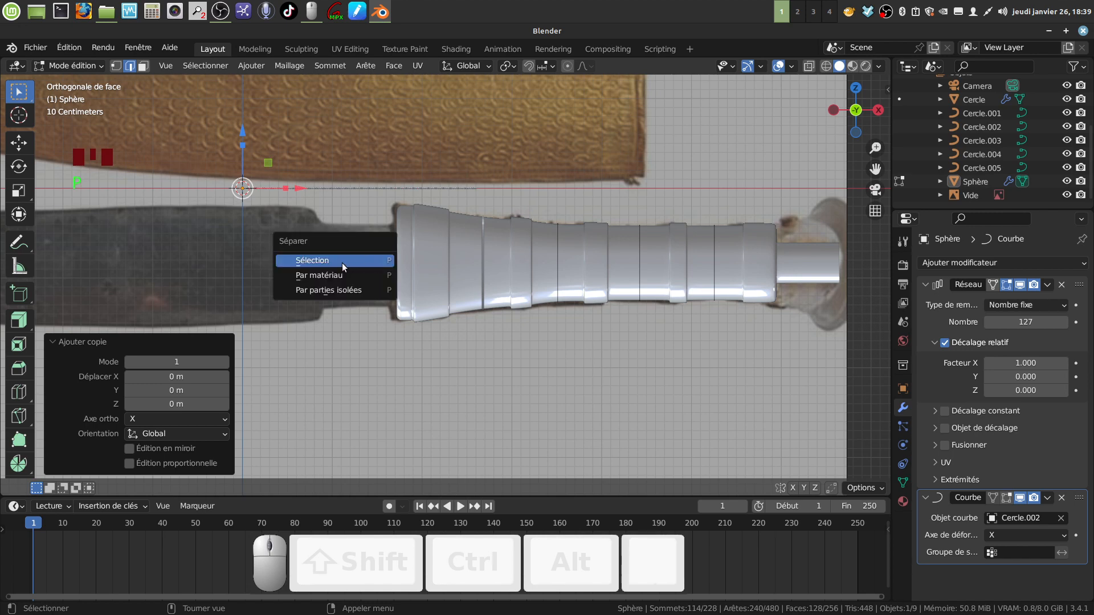
left_click(345, 263)
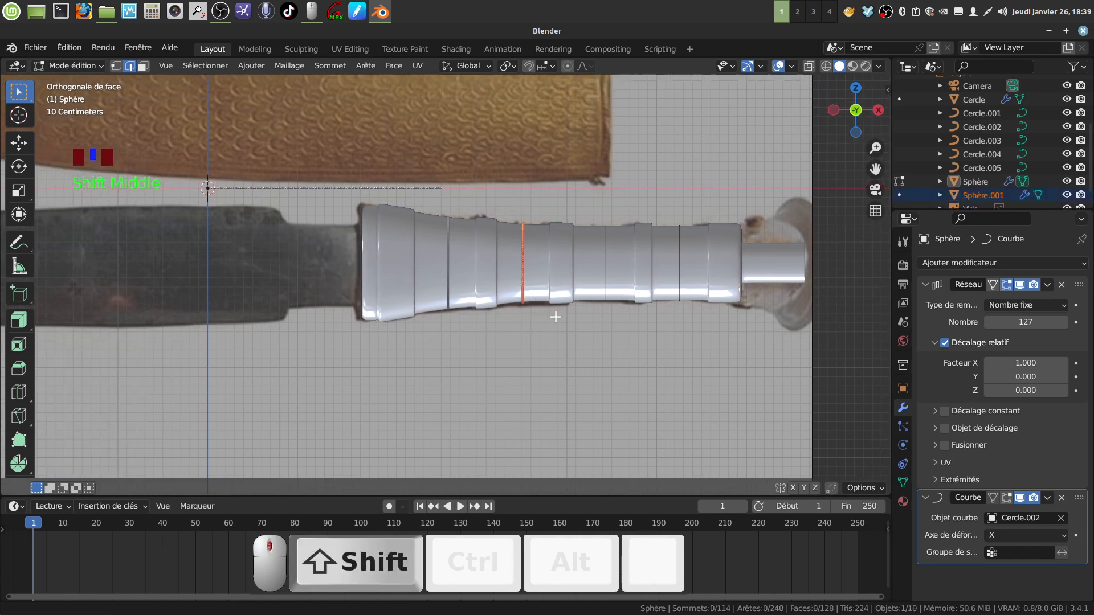
middle_click_drag(590, 312, 559, 306, "shift")
key("Tab")
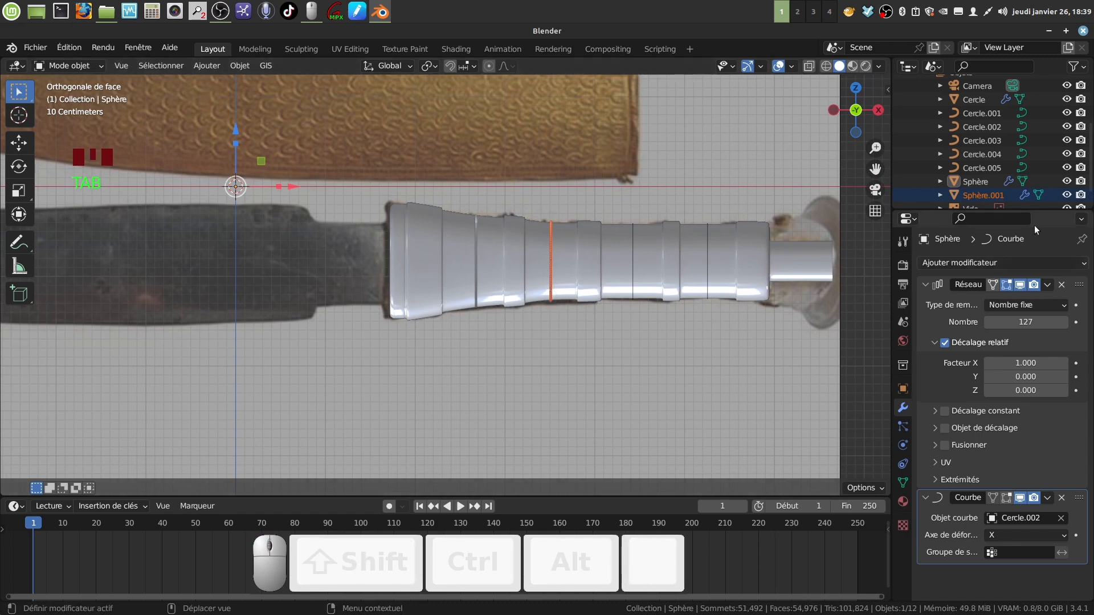
scroll(987, 194, "down", 2)
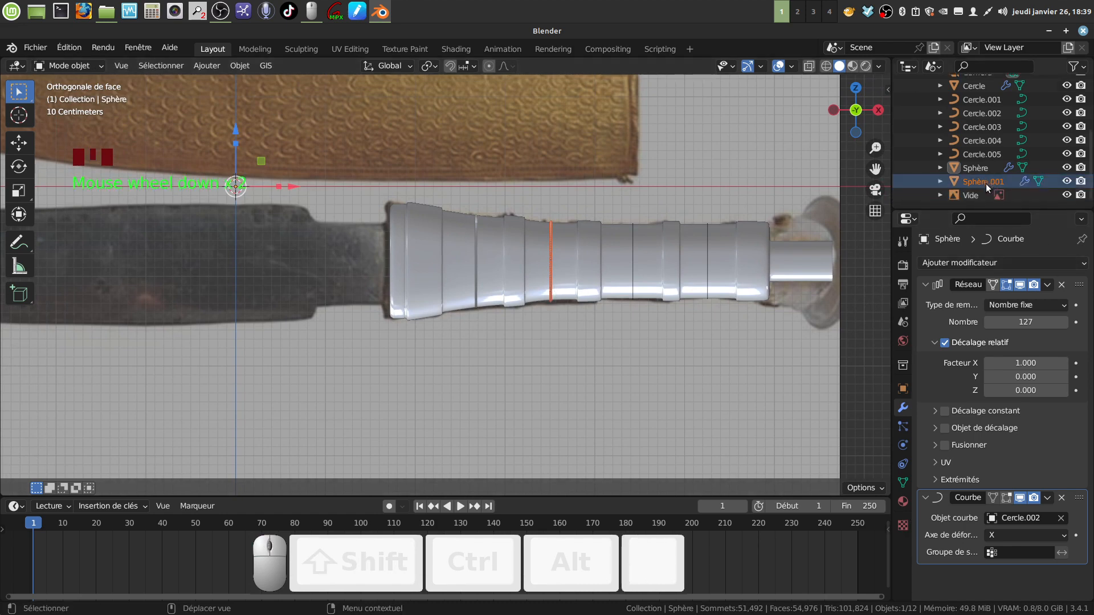
left_click(632, 260)
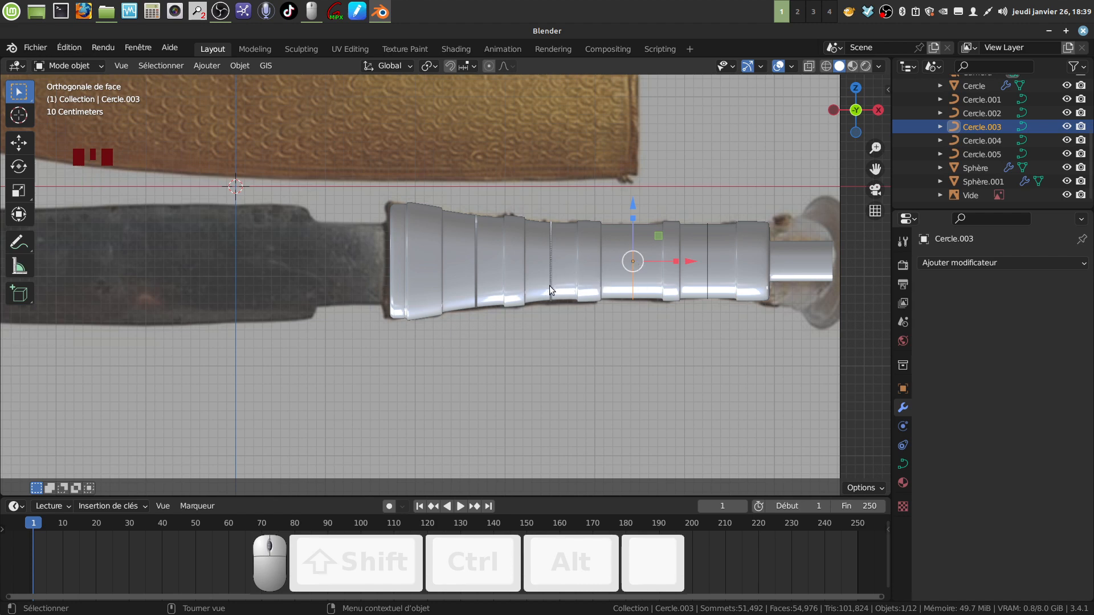
left_click(979, 185)
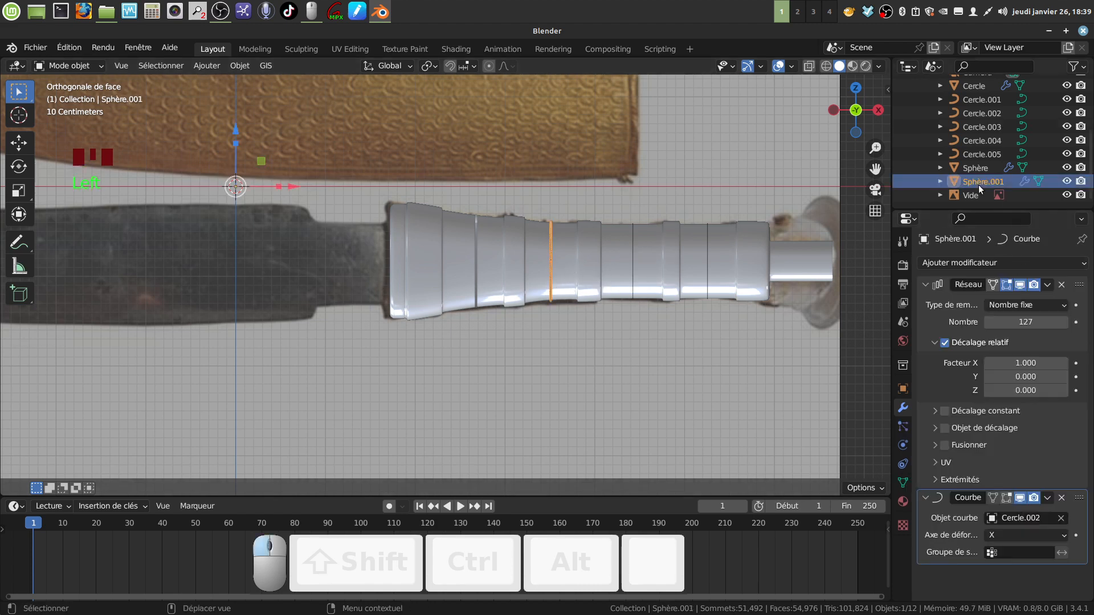
double_click(992, 522)
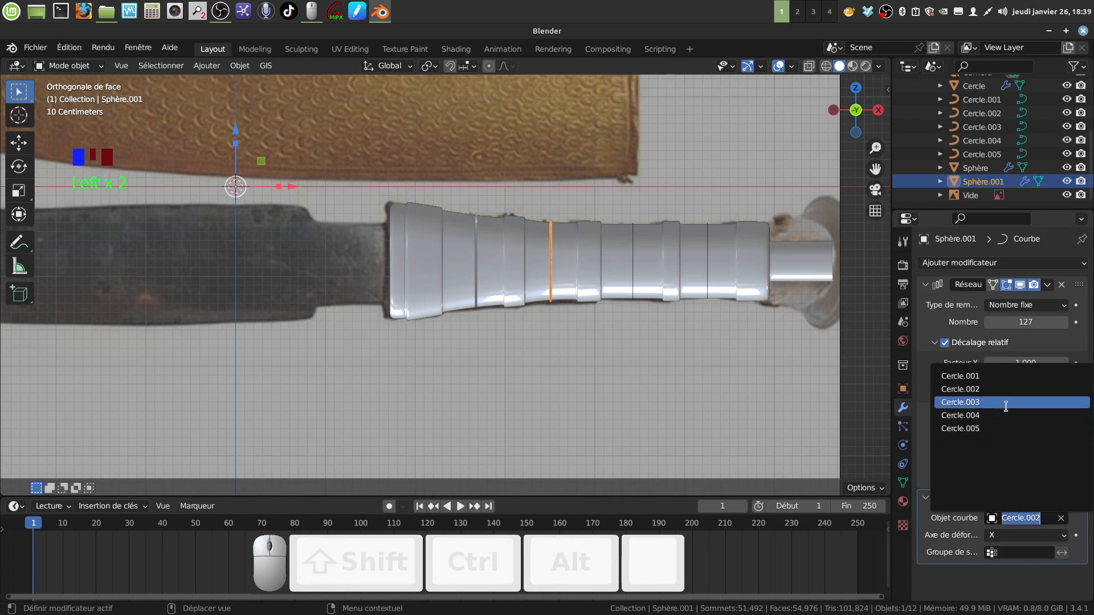
left_click(605, 406)
- Apply all transformations to the ring curve Cercle.003 and set its origin to the 3D cursor
left_click(632, 273)
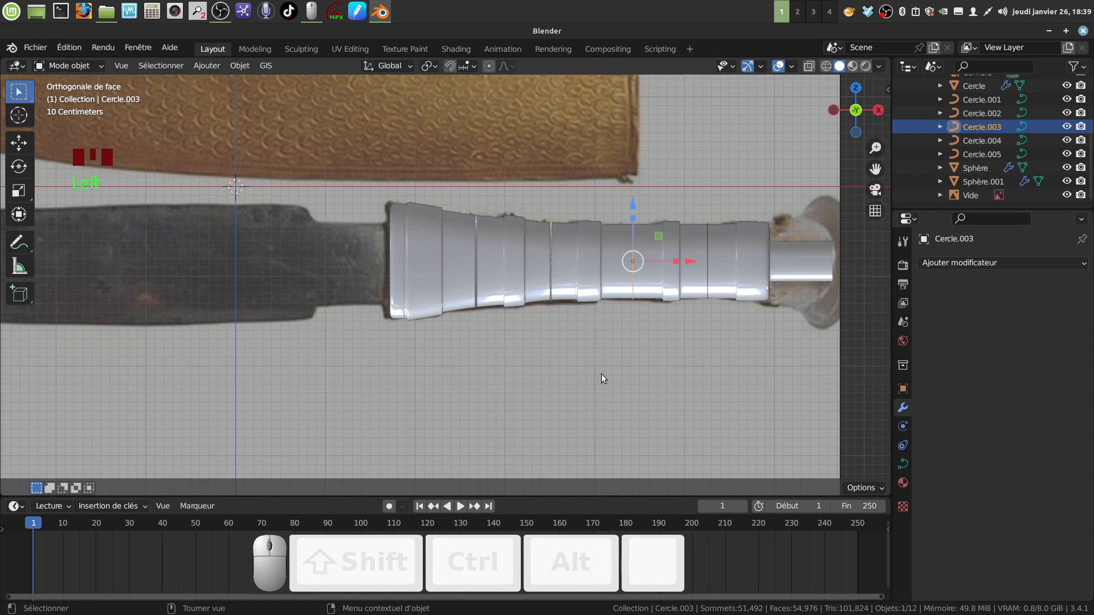
key("ctrl+a")
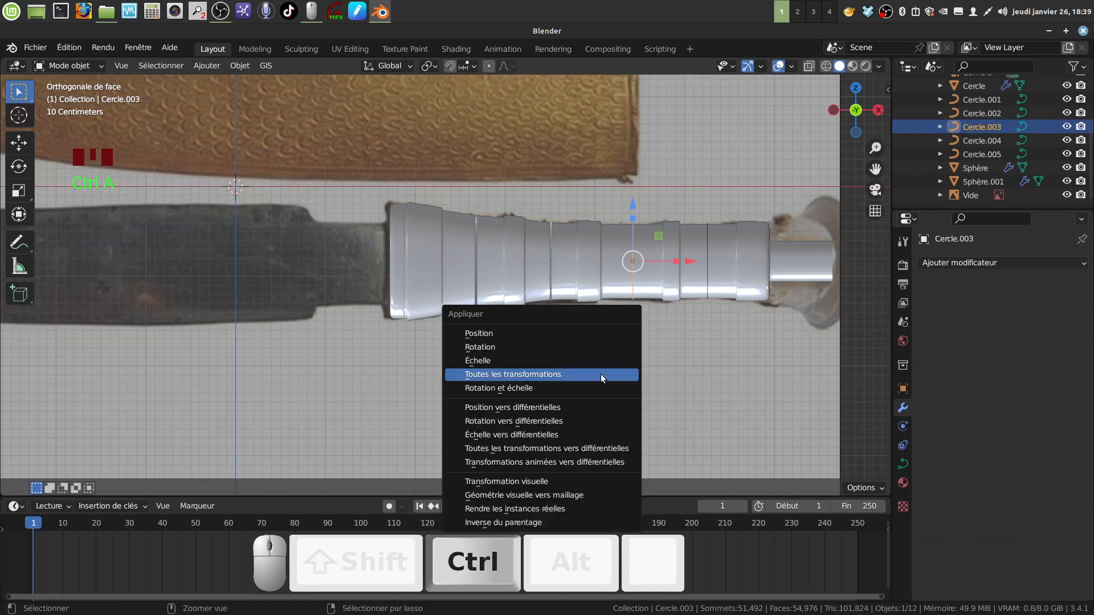
left_click(600, 374)
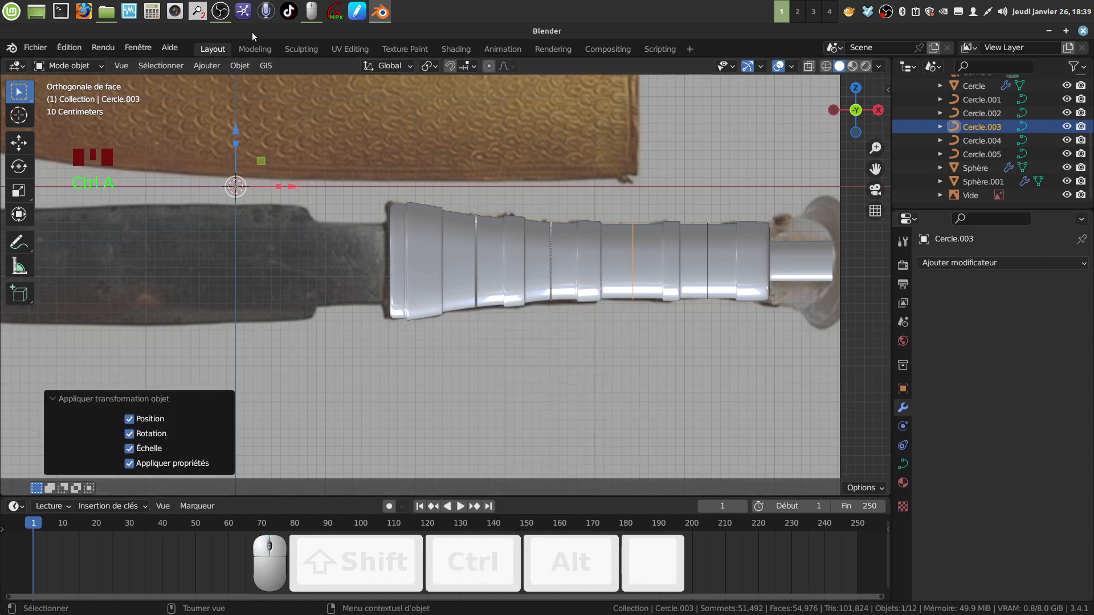
left_click(238, 66)
mouse_move(260, 95)
left_click(442, 123)
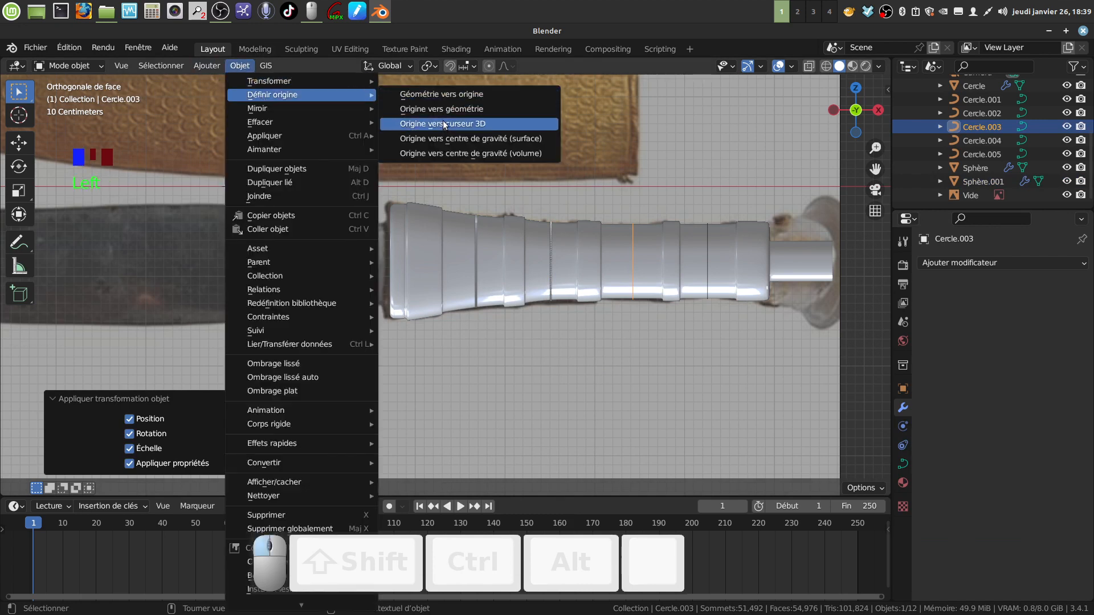
left_click(981, 181)
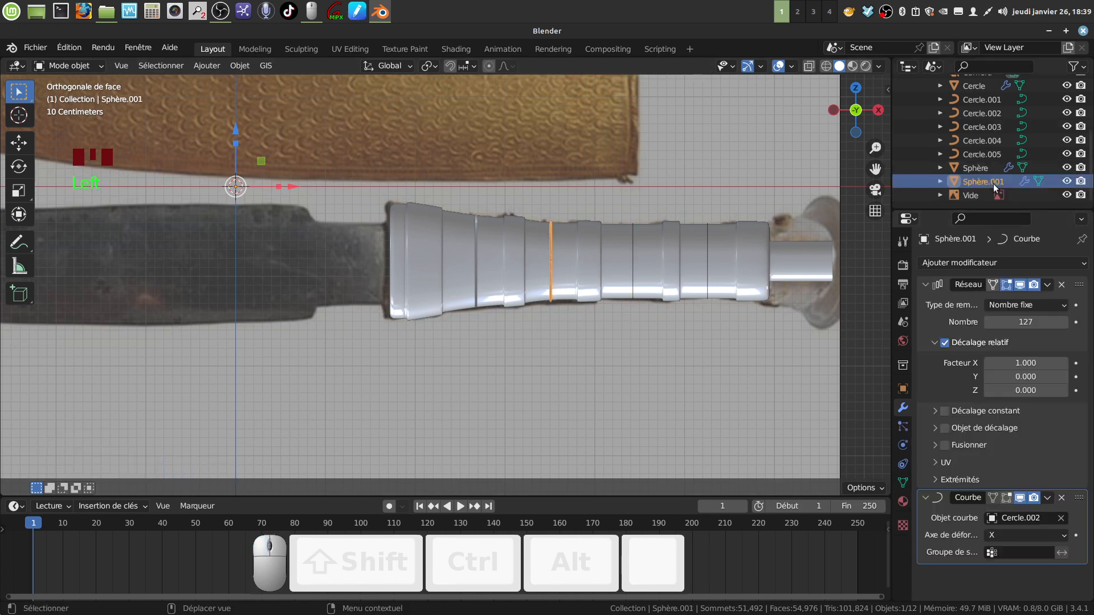
left_click(1021, 517)
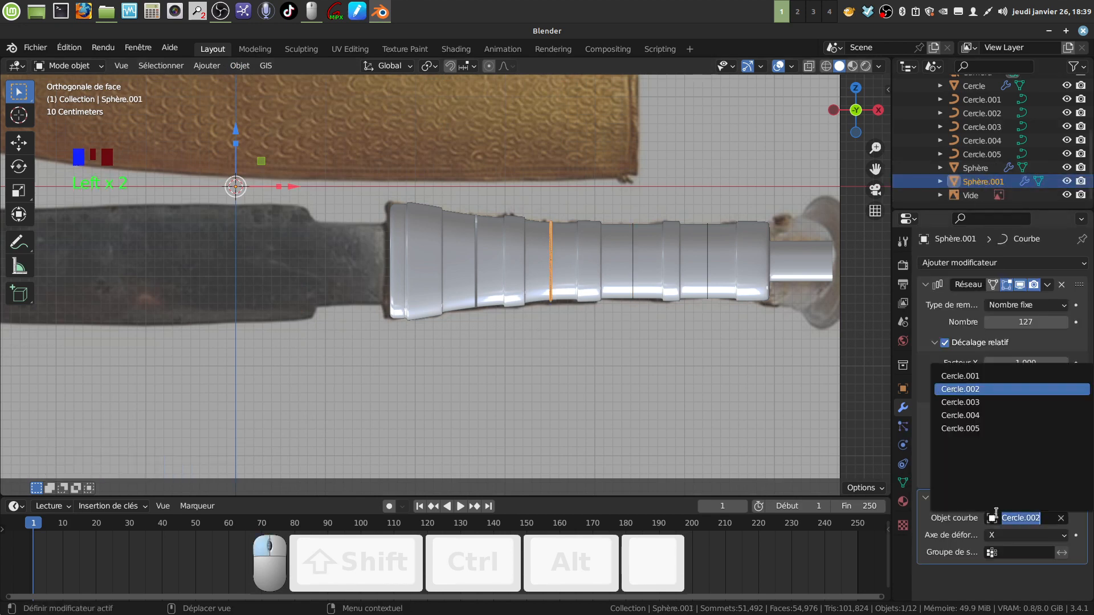
left_click(954, 401)
left_click(633, 286)
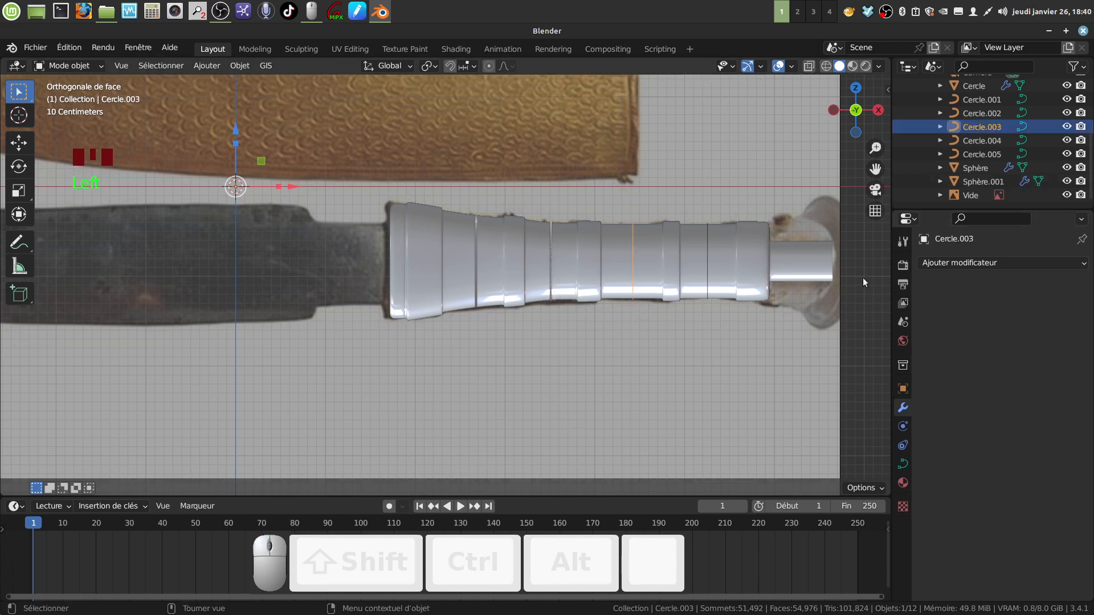
- Set Cercle.003 as the curve object in the Curve modifier of the separated sphere Sphère.001
left_click(978, 182)
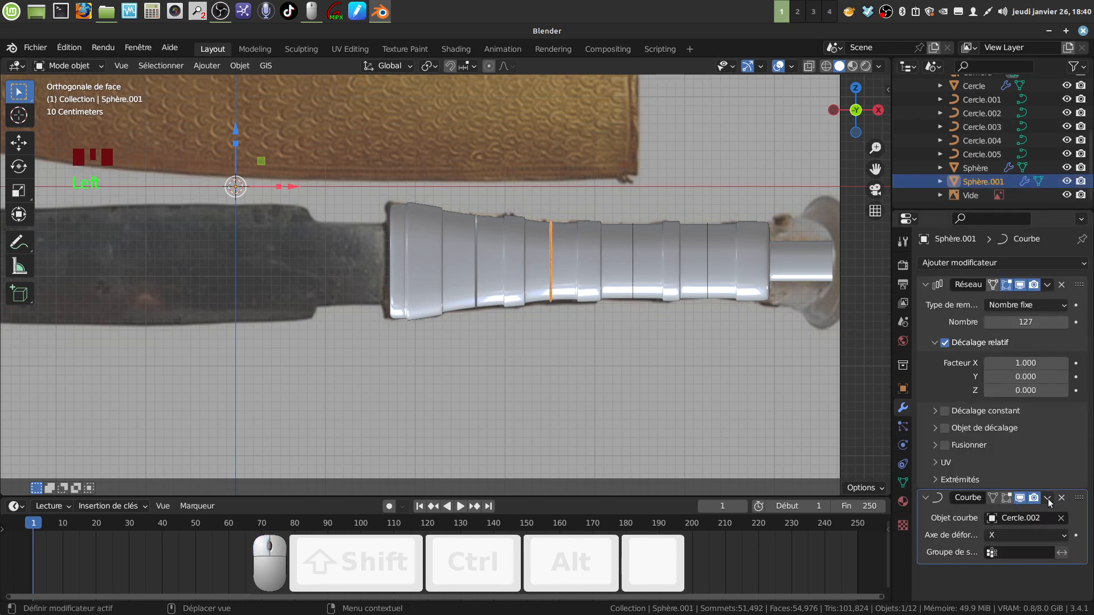
left_click(1006, 518)
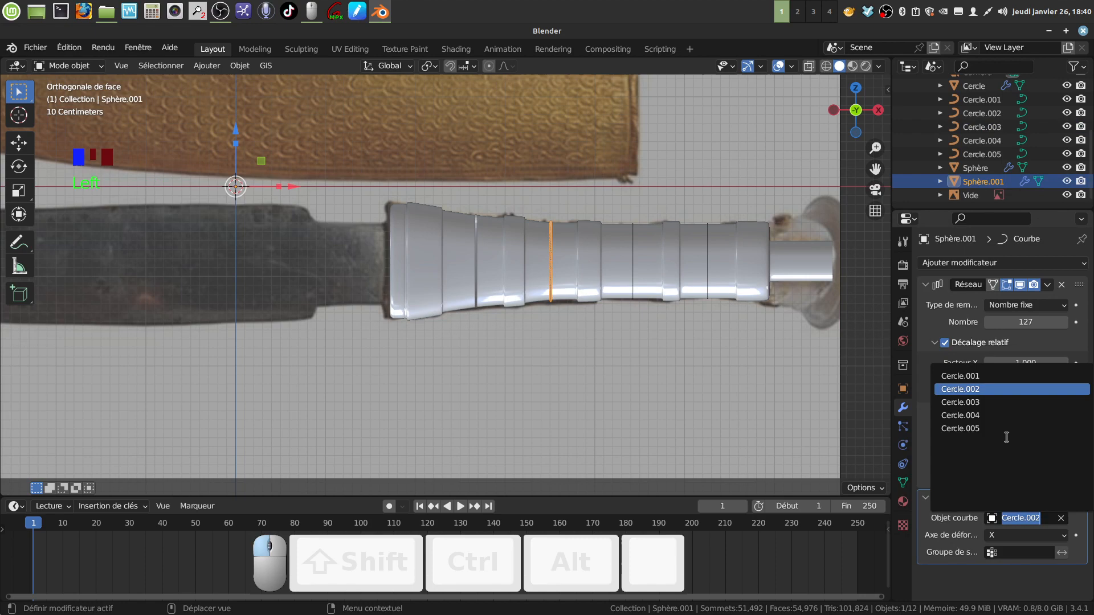
left_click(1010, 402)
middle_click_drag(675, 327, 791, 371, "shift")
scroll(569, 371, "up", 3)
scroll(558, 374, "down", 3)
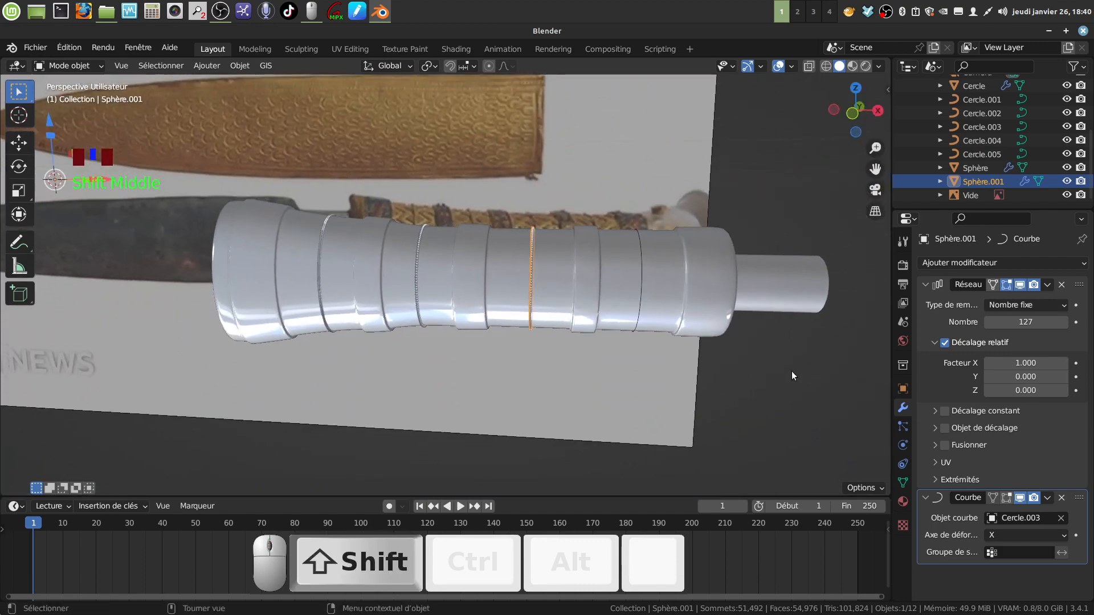
middle_click_drag(692, 370, 597, 357)
key("Tab")
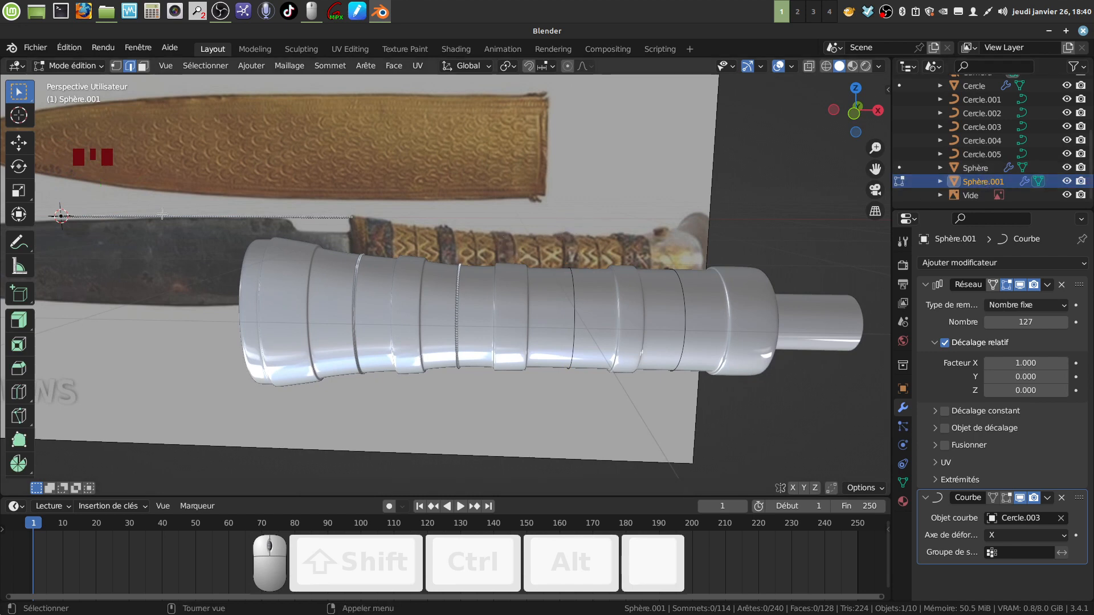
middle_click_drag(136, 112, 217, 155)
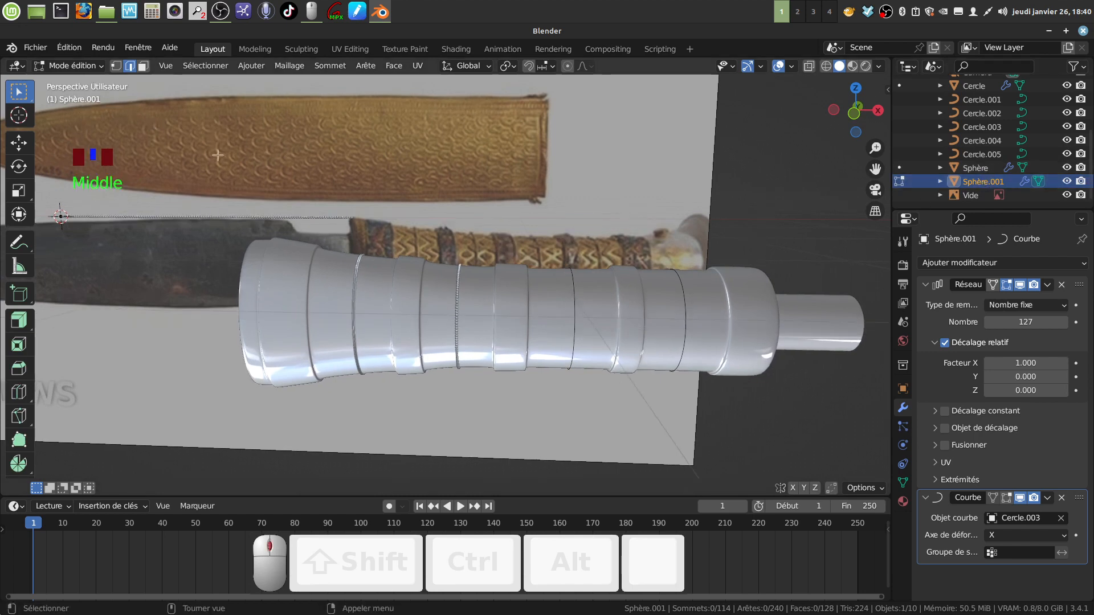
key("Tab")
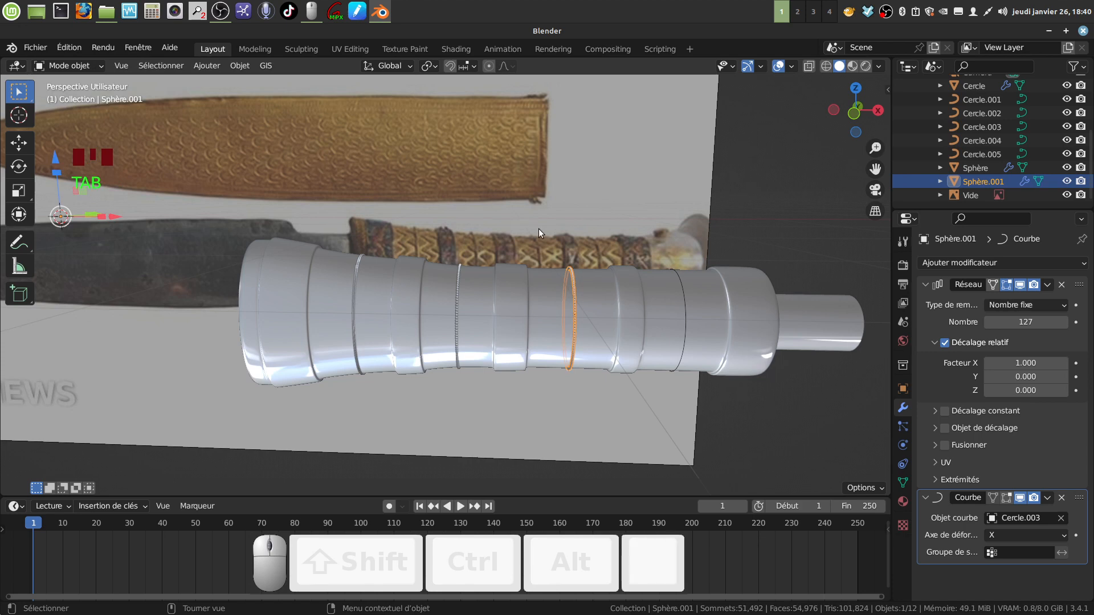
- Duplicate the bead ring Sphère.001 in front view, leaving the copy almost in place, about 0.02 m away
key("KP_1")
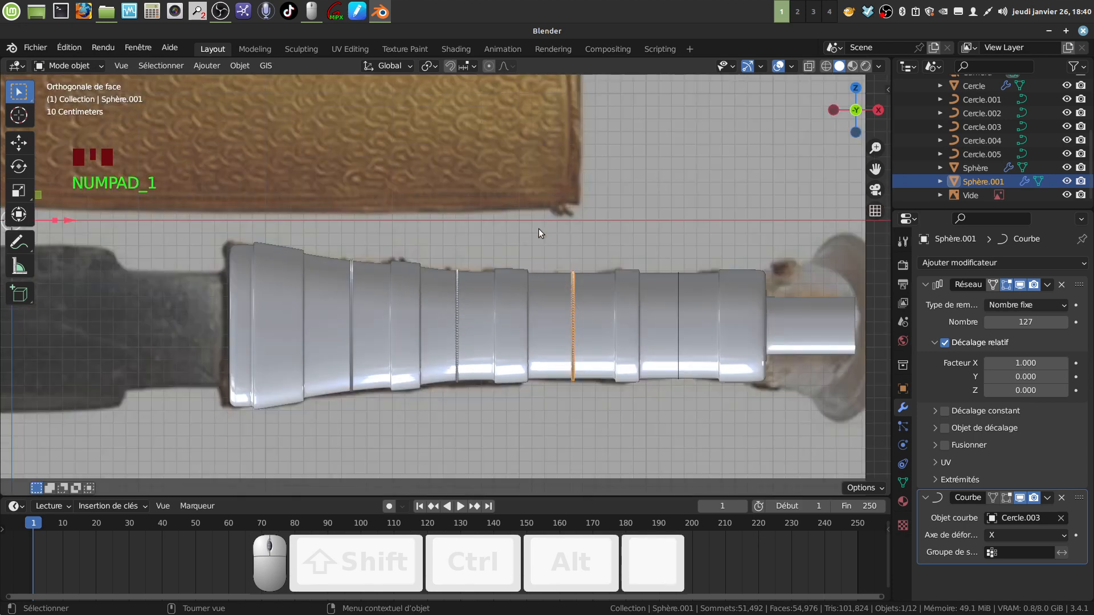
key("shift")
key("shift+d")
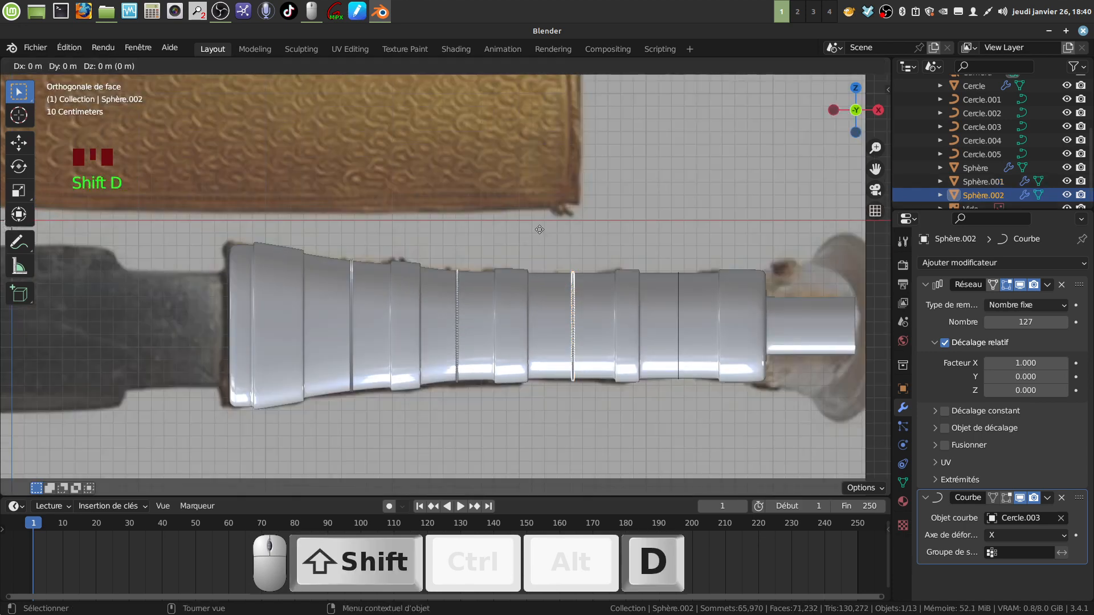
left_click(536, 228)
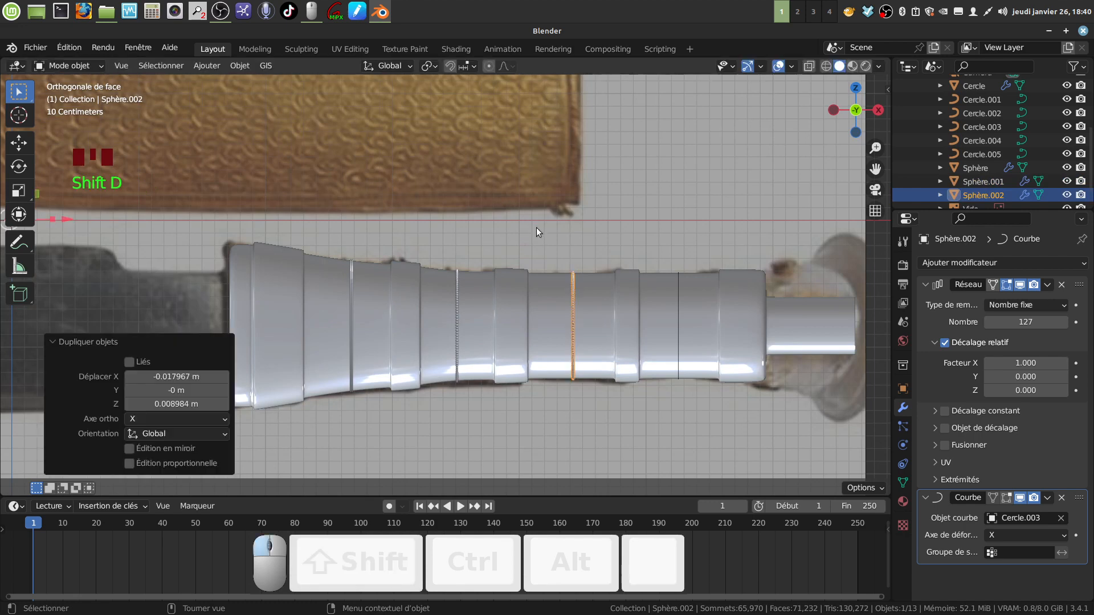
scroll(997, 194, "down", 2)
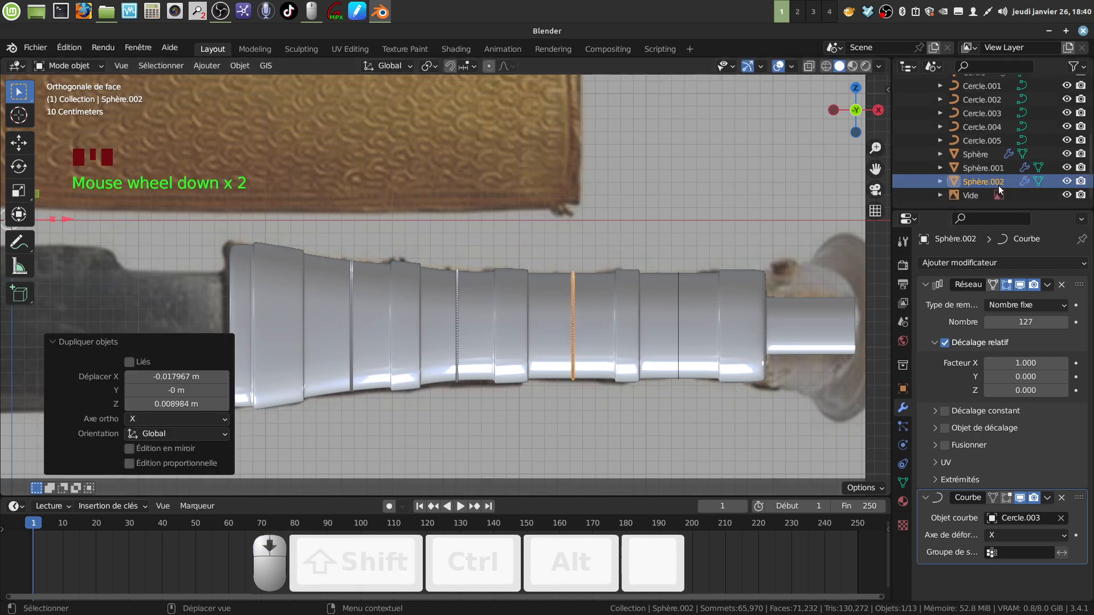
- Apply all transformations to the ring curve Cercle.004 and set its origin to the 3D cursor
left_click(679, 333)
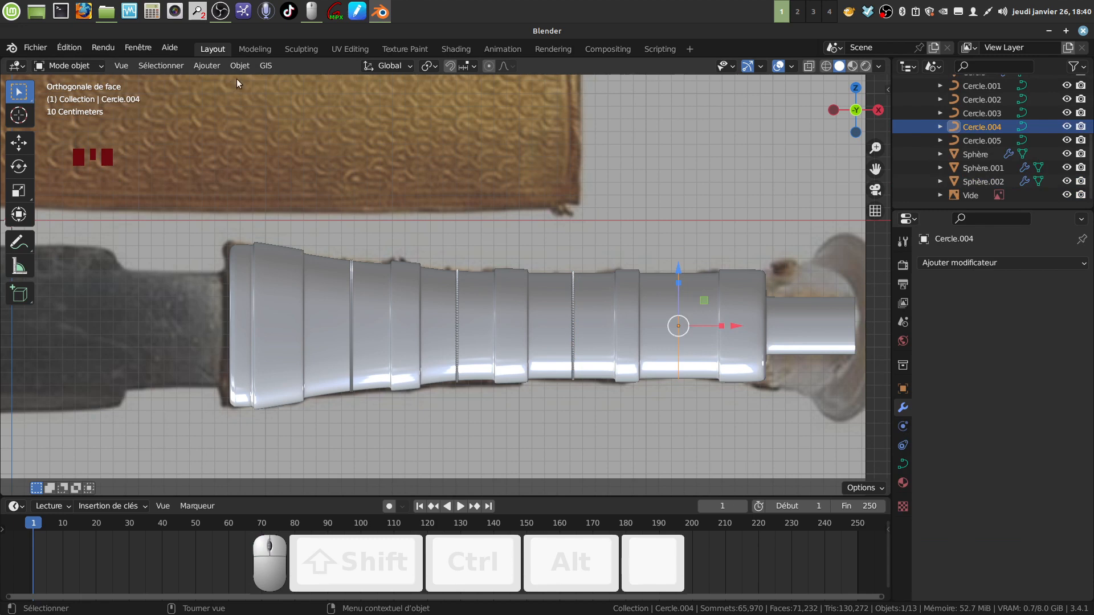
key("ctrl+a")
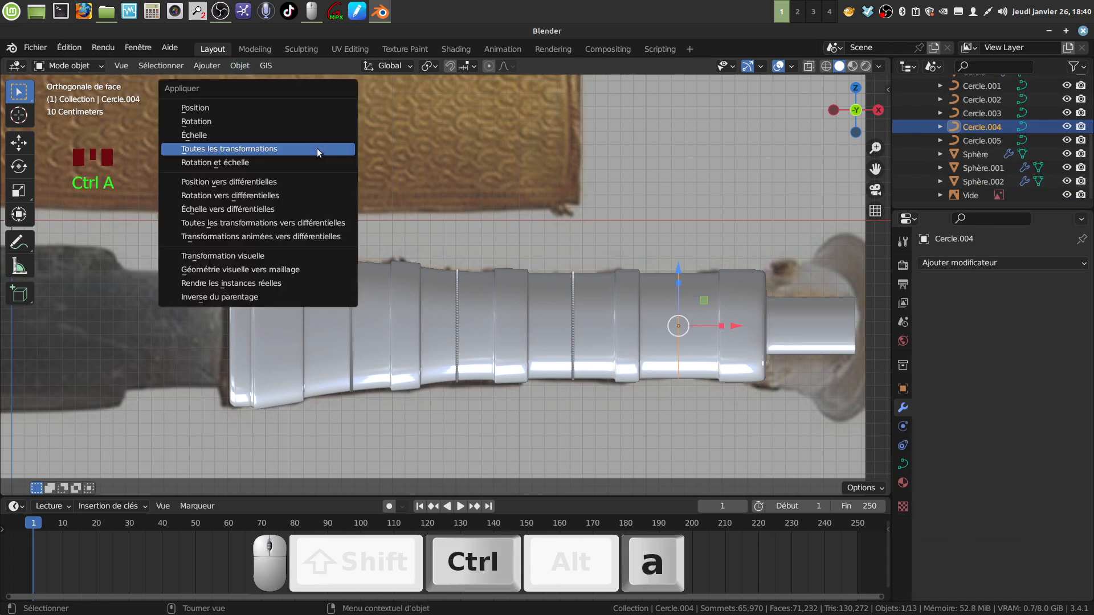
left_click(316, 148)
left_click(240, 65)
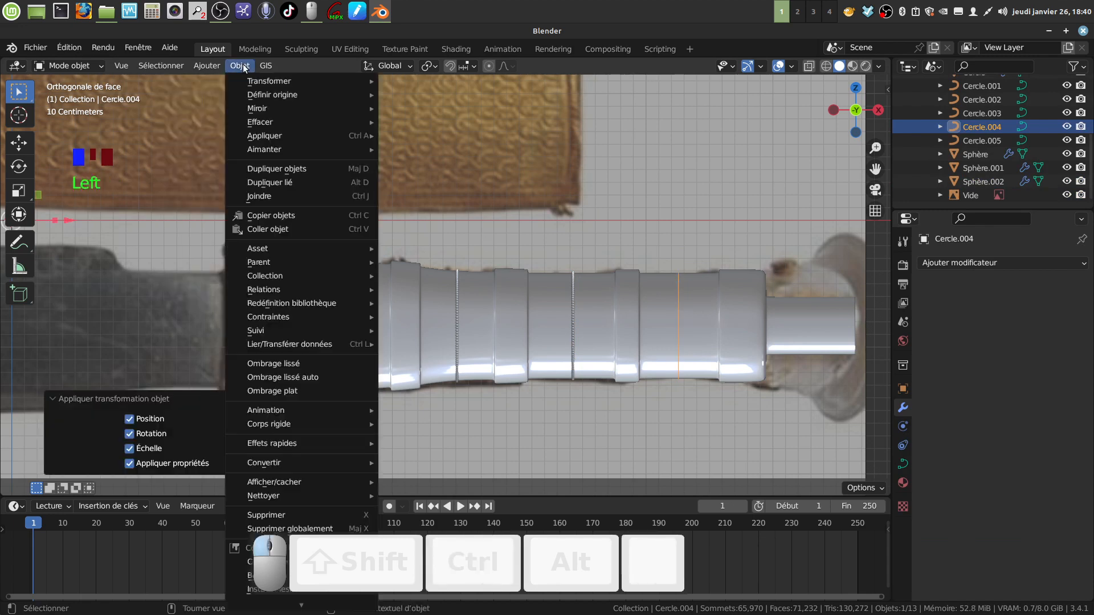
mouse_move(276, 95)
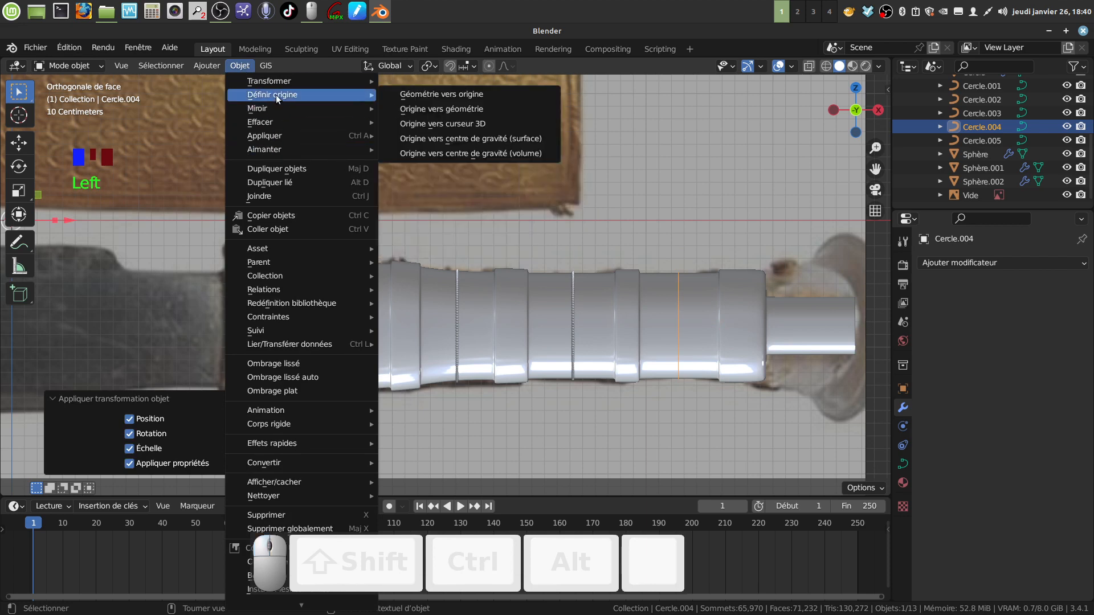
left_click(477, 124)
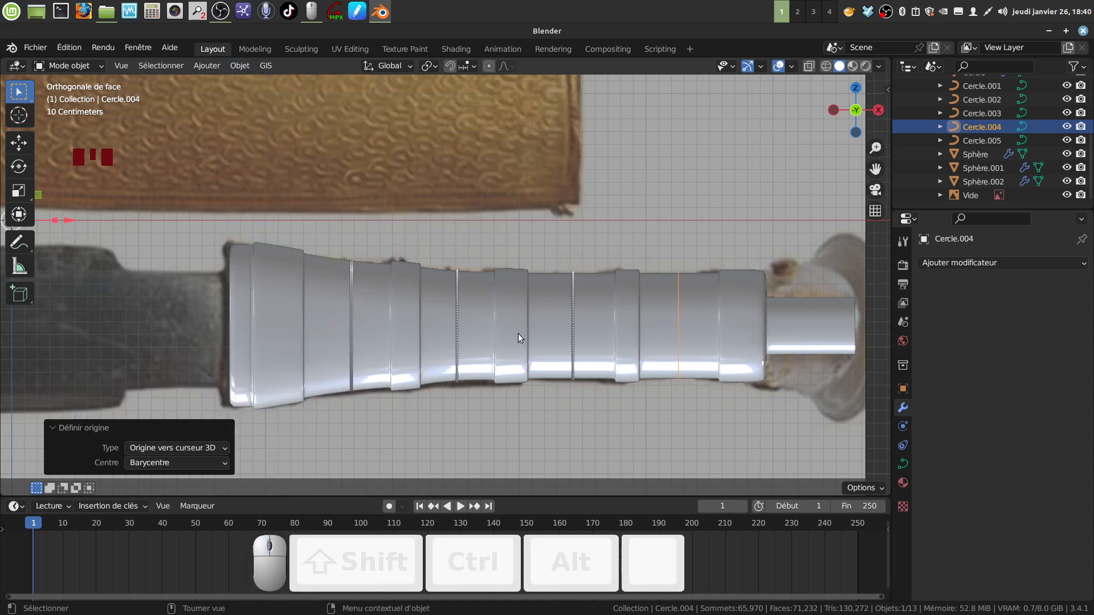
- Set Cercle.004 as the curve object in the Curve modifier of the duplicated sphere Sphère.002
left_click(981, 183)
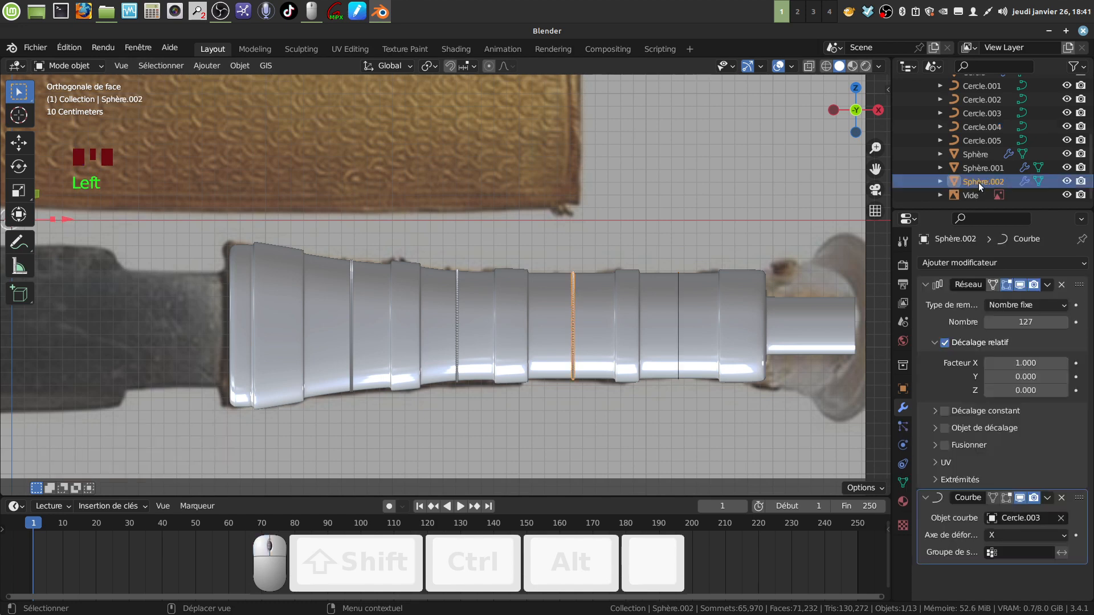
left_click(994, 518)
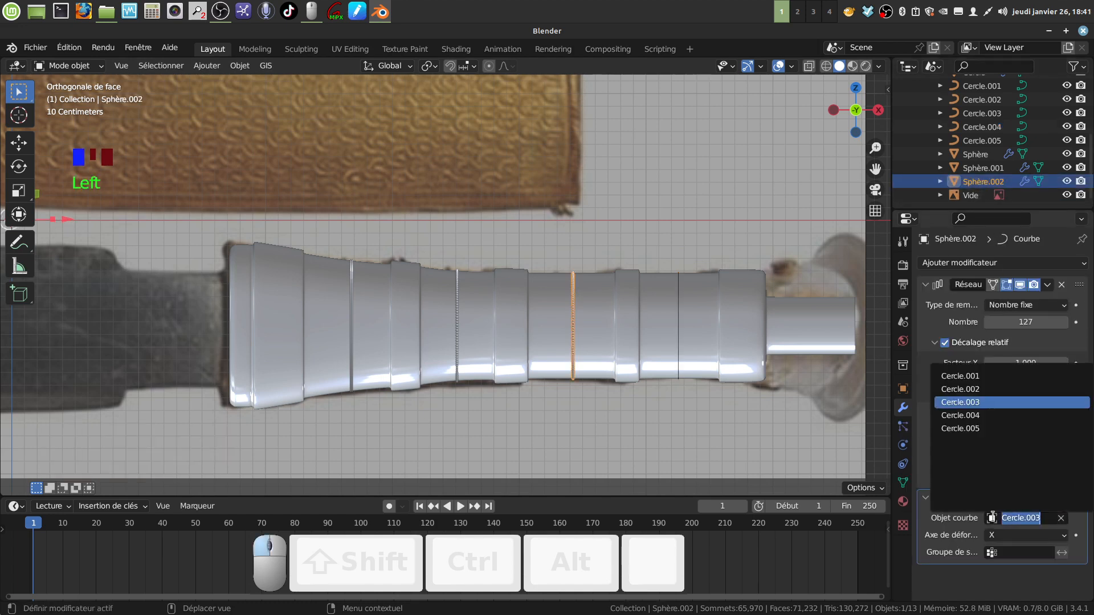
left_click(1002, 417)
left_click(655, 371)
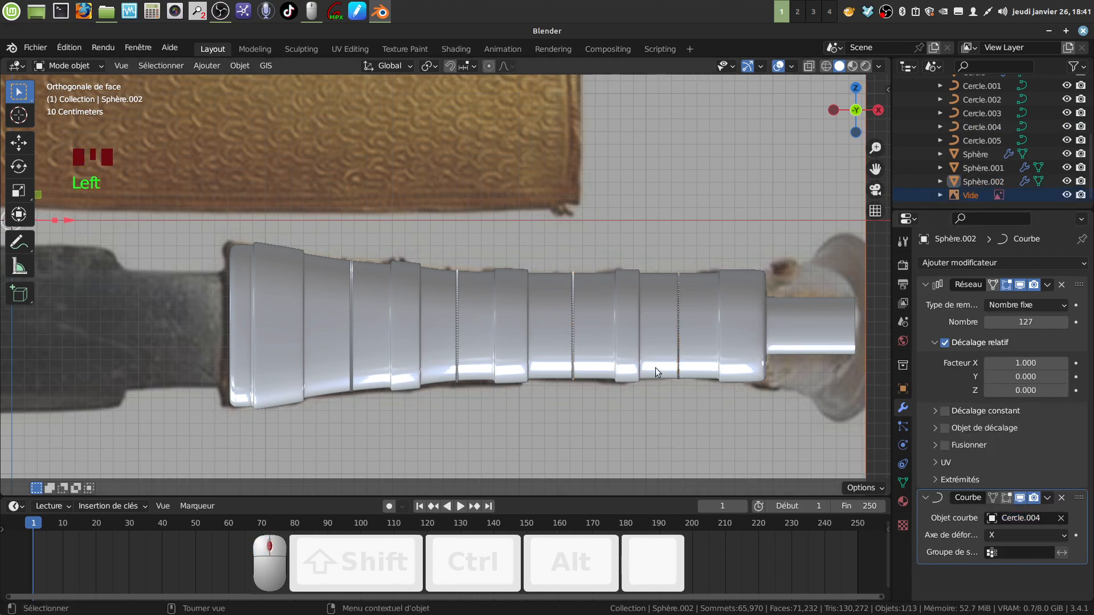
- Set the Array modifier's count of the Sphère.001 bead ring to 129 to close its gap
middle_click_drag(655, 367, 780, 408)
scroll(689, 363, "up", 3)
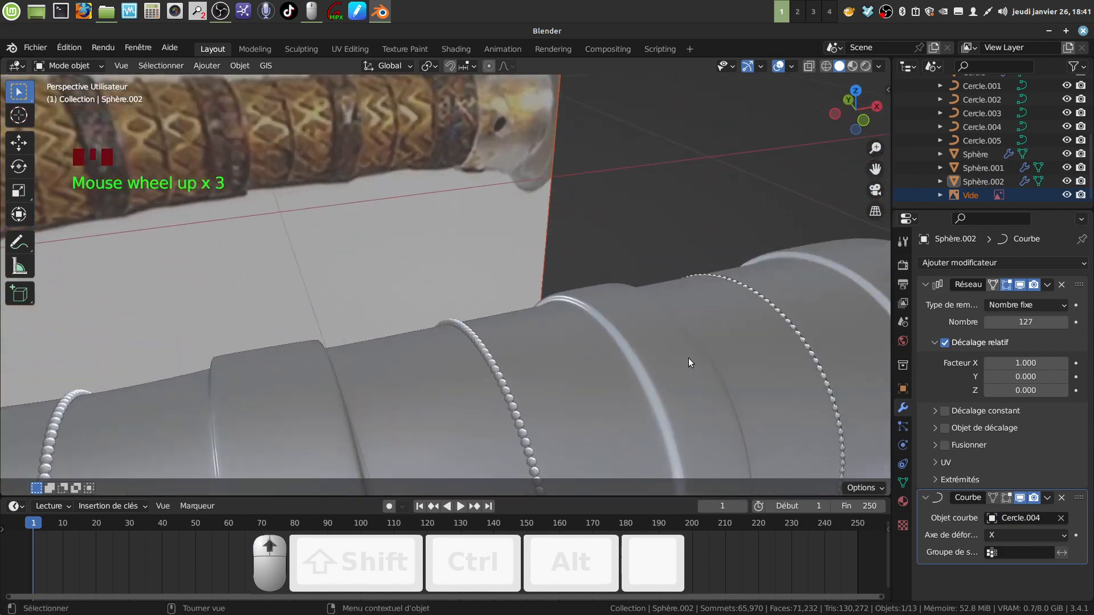
middle_click_drag(688, 362, 596, 373, "shift")
scroll(676, 371, "down", 2)
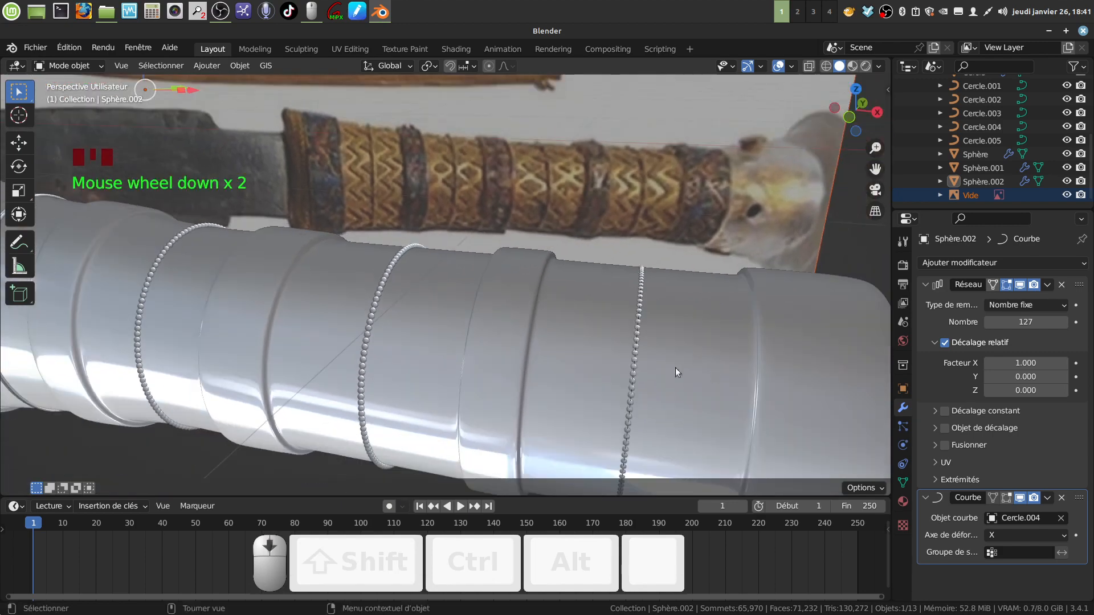
middle_click_drag(675, 370, 770, 225)
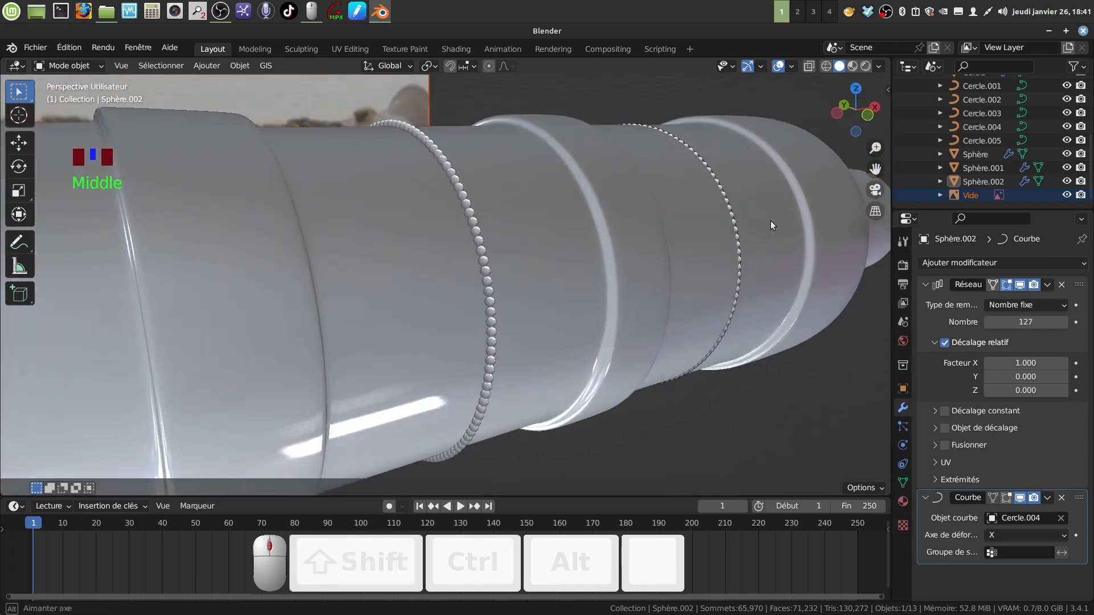
scroll(676, 274, "down", 4)
middle_click_drag(676, 276, 605, 236)
left_click(507, 333)
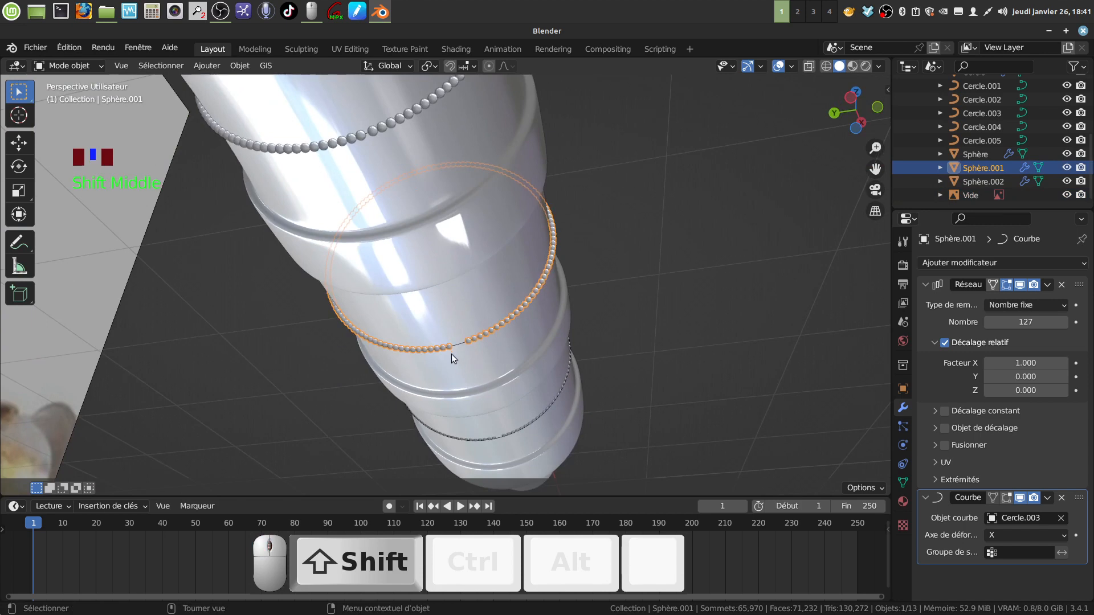
left_click(1062, 323)
left_click(1061, 323)
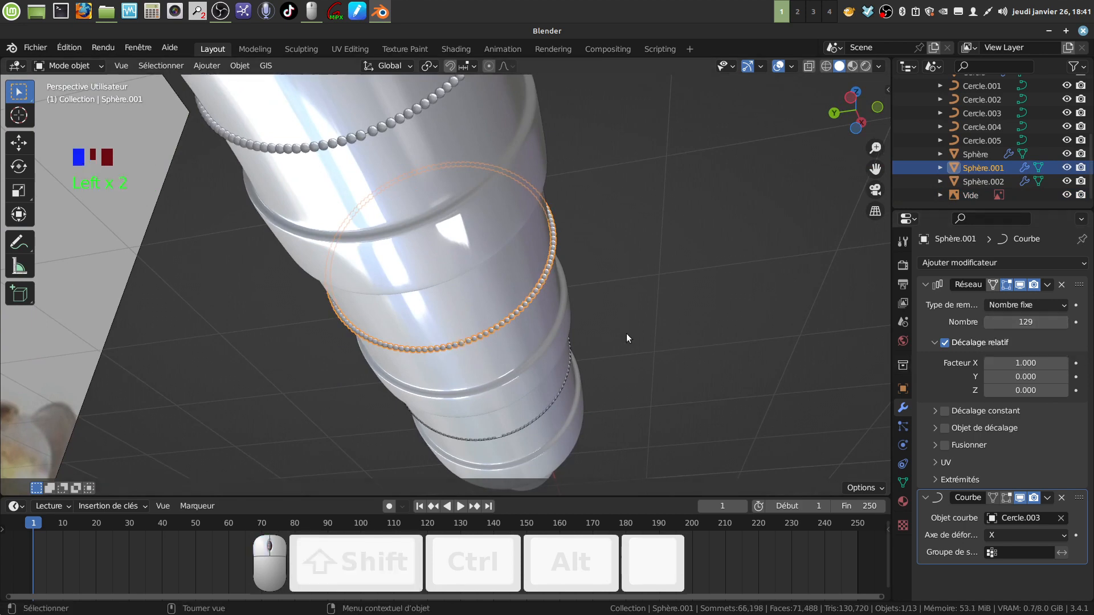
- Scale the ring curve Cercle.004 up uniformly to about 1.002
middle_click_drag(626, 333, 835, 175)
left_click(705, 279)
middle_click_drag(714, 299, 551, 316, "shift")
scroll(647, 304, "up", 3)
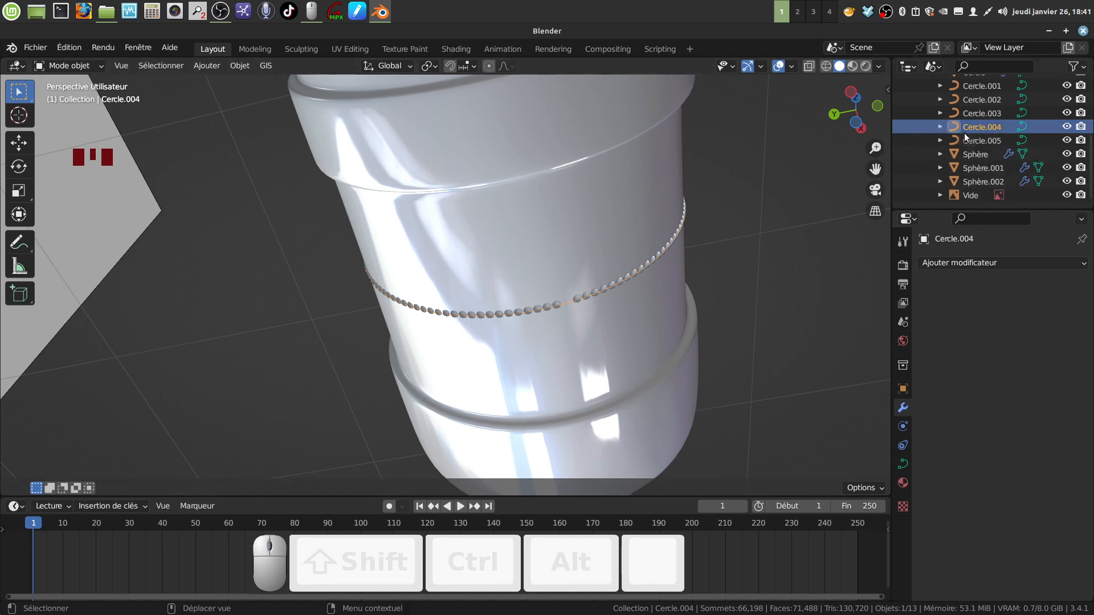
key("s")
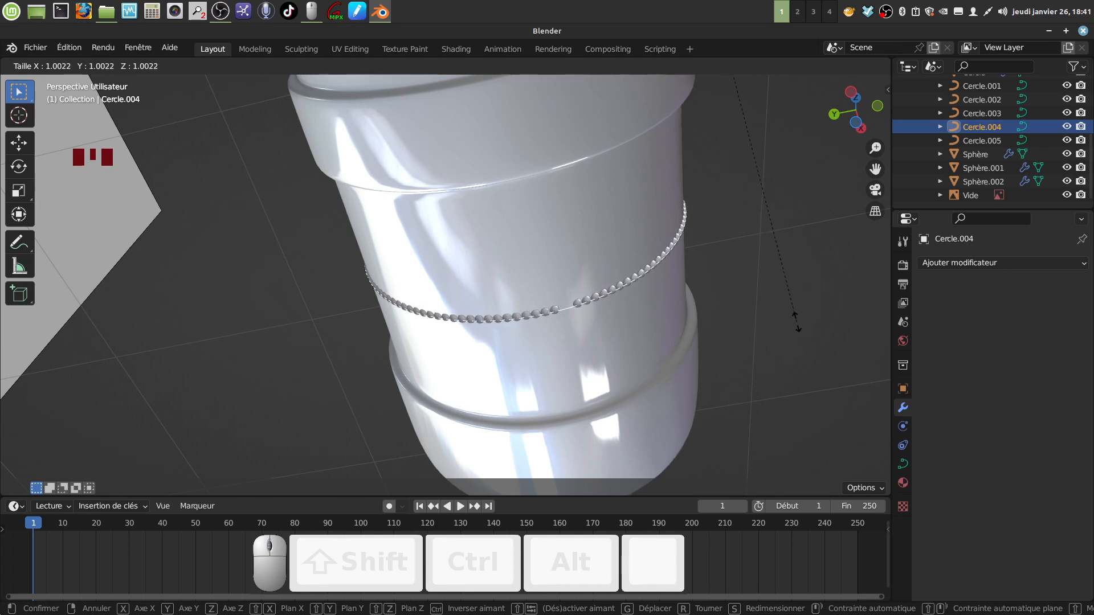
left_click(795, 321)
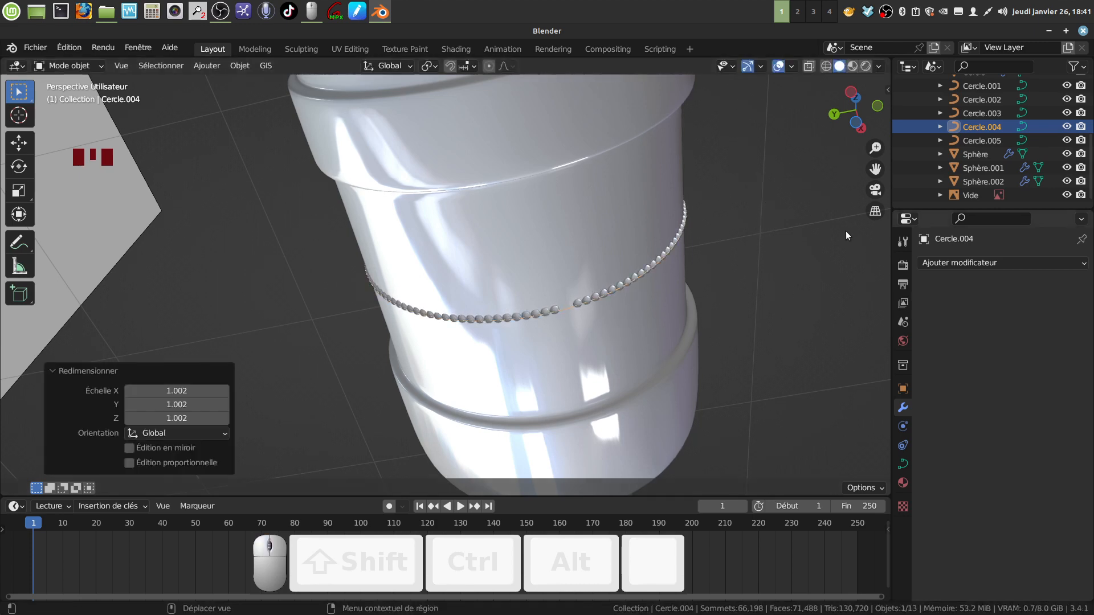
- Set the Array modifier's count of the Sphère.002 bead ring to 129 and deselect it
left_click(578, 303)
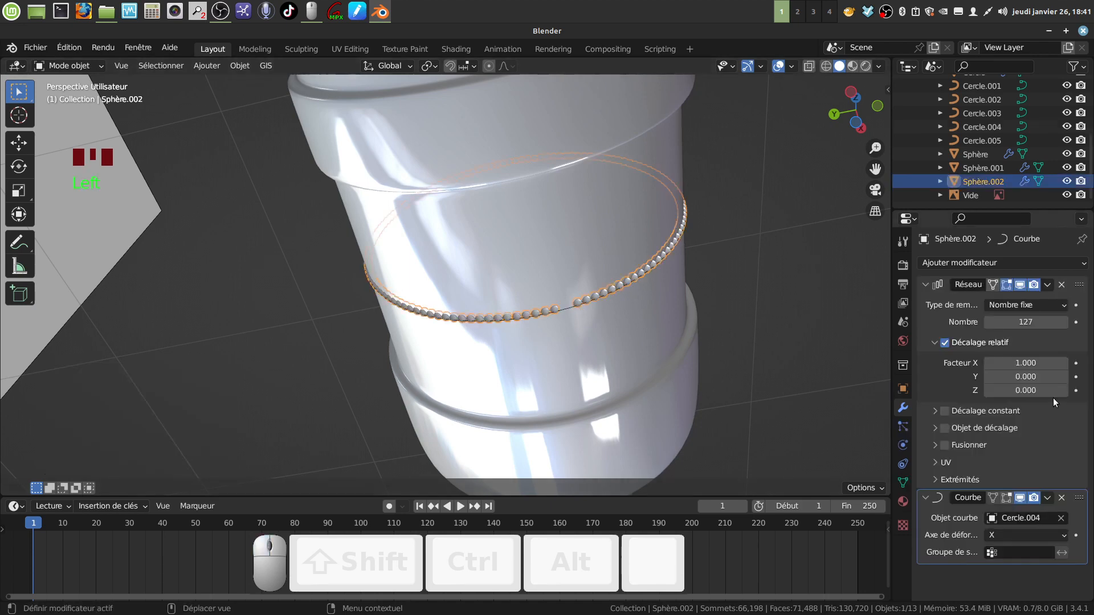
left_click(1064, 321)
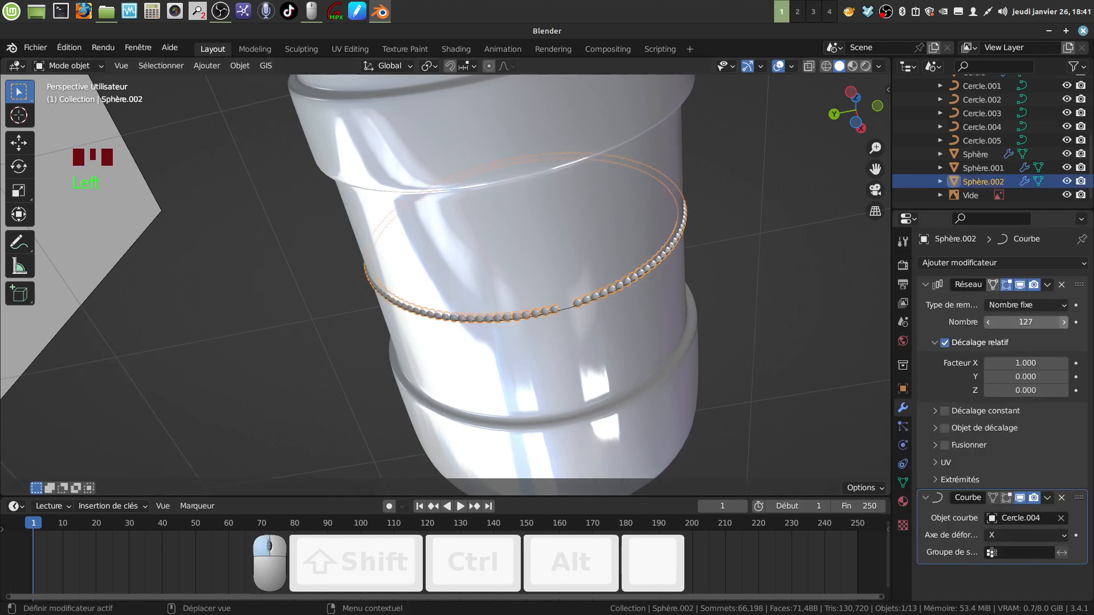
left_click(1064, 322)
middle_click_drag(696, 302, 675, 317)
left_click(599, 360)
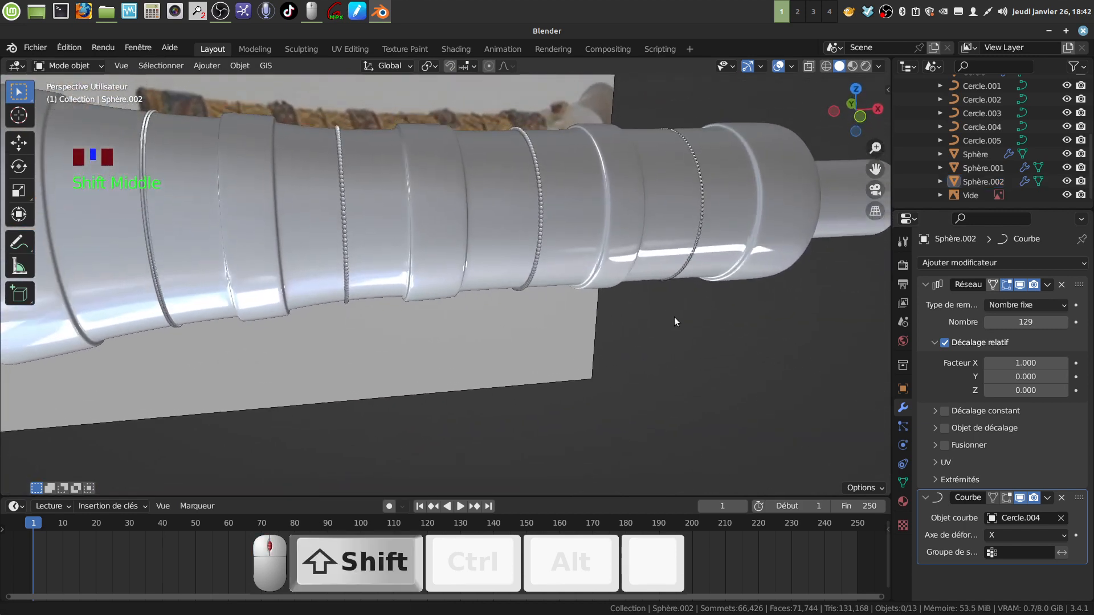
- Convert the ring curve Cercle.001 near the wide end of the handle to a mesh
scroll(566, 332, "down", 3)
middle_click_drag(566, 332, 496, 312, "shift")
scroll(500, 376, "up", 3)
left_click(273, 287)
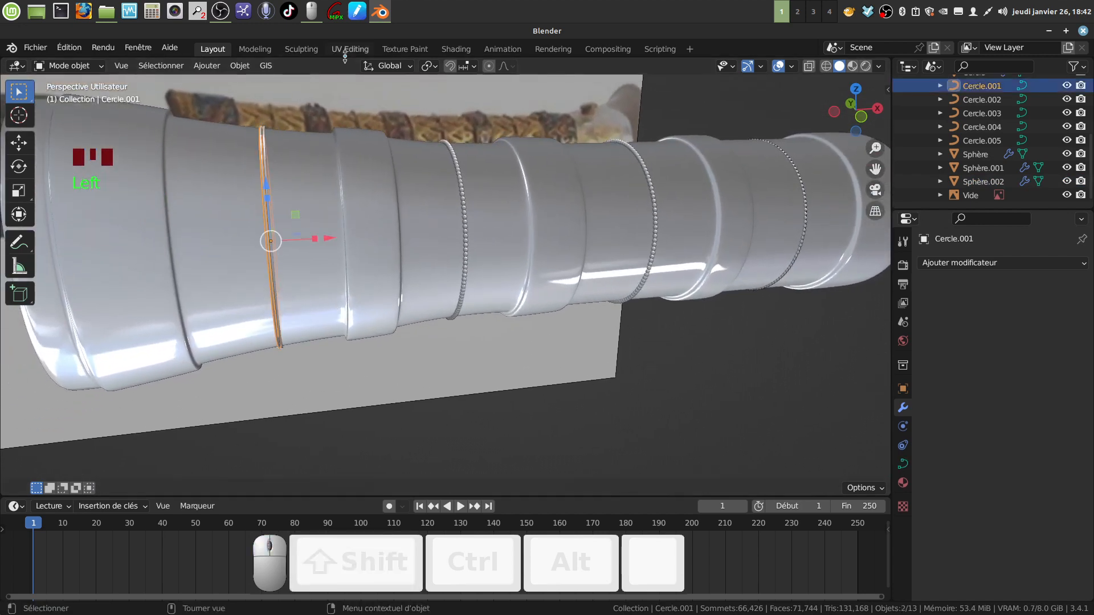
left_click(238, 67)
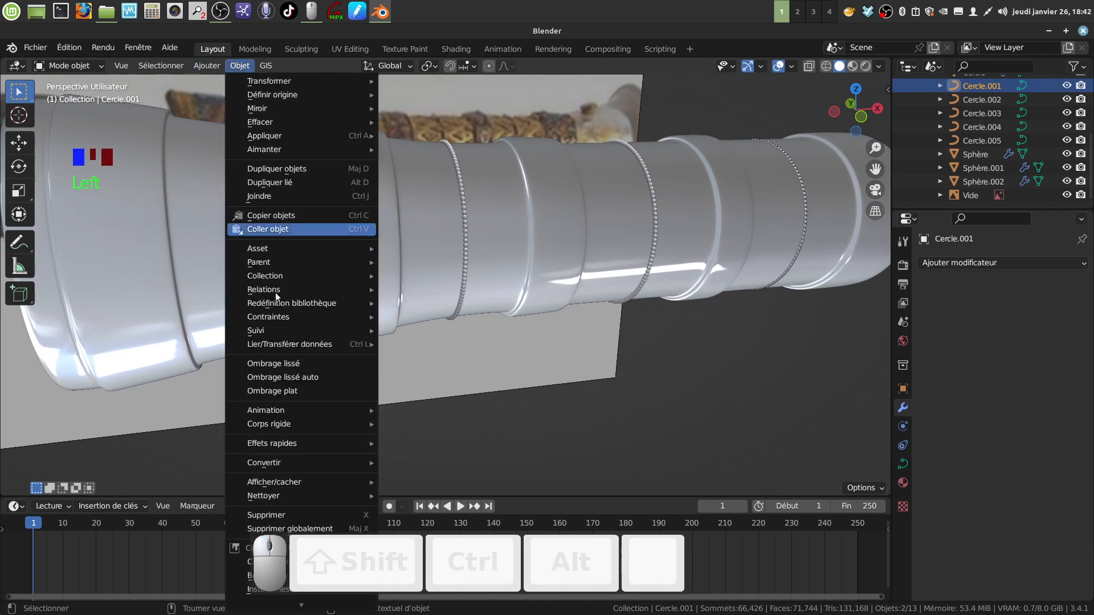
mouse_move(288, 463)
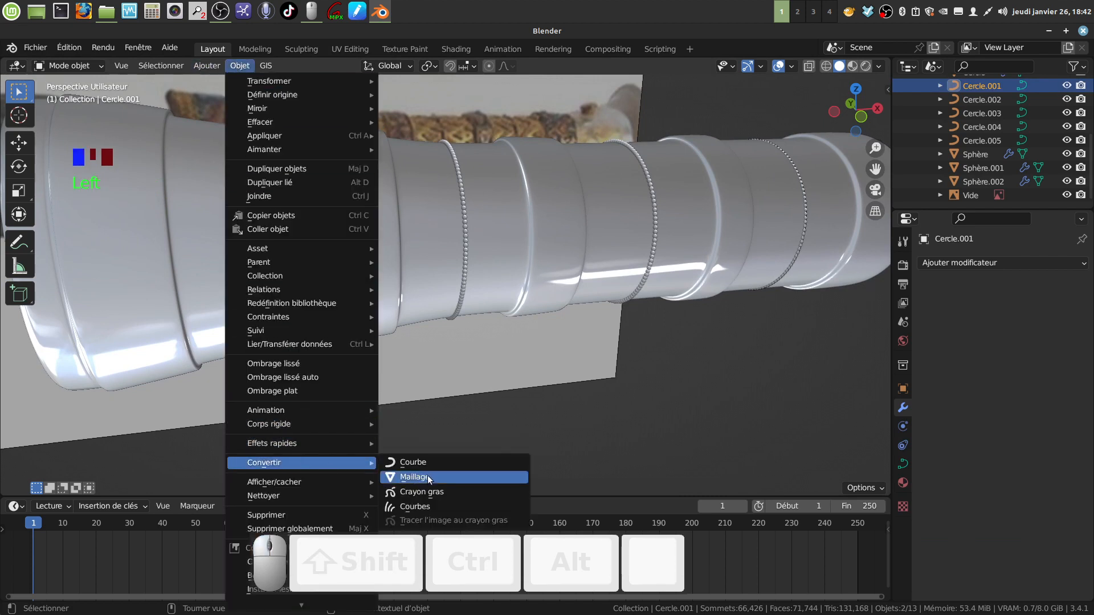
left_click(419, 477)
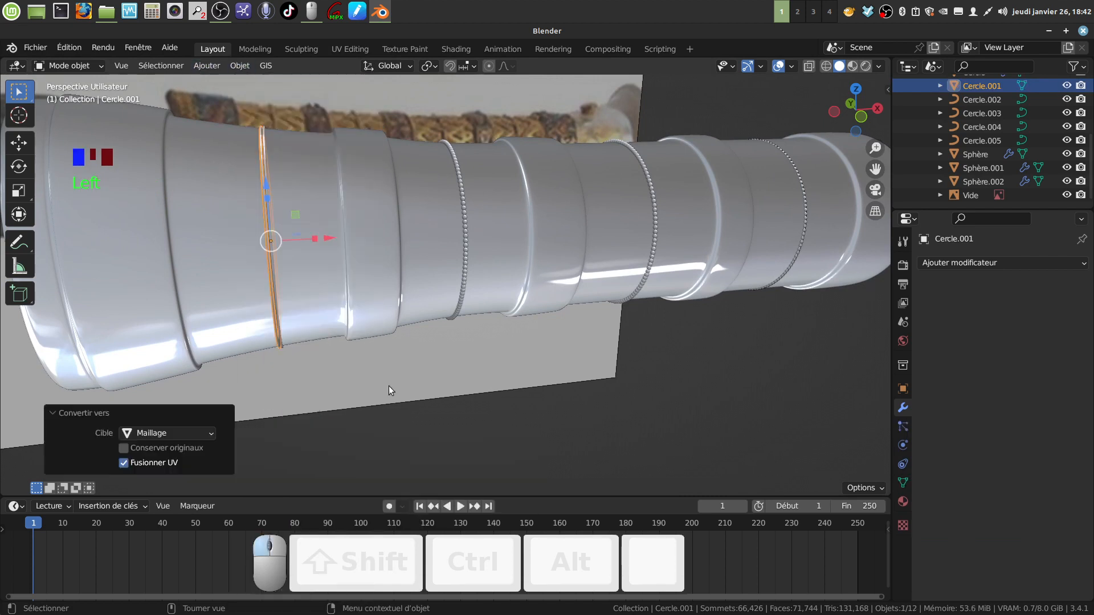
- Convert the neighbouring ring curve Cercle.005 to a mesh as well
left_click(277, 281)
middle_click_drag(277, 279, 301, 239)
left_click(237, 66)
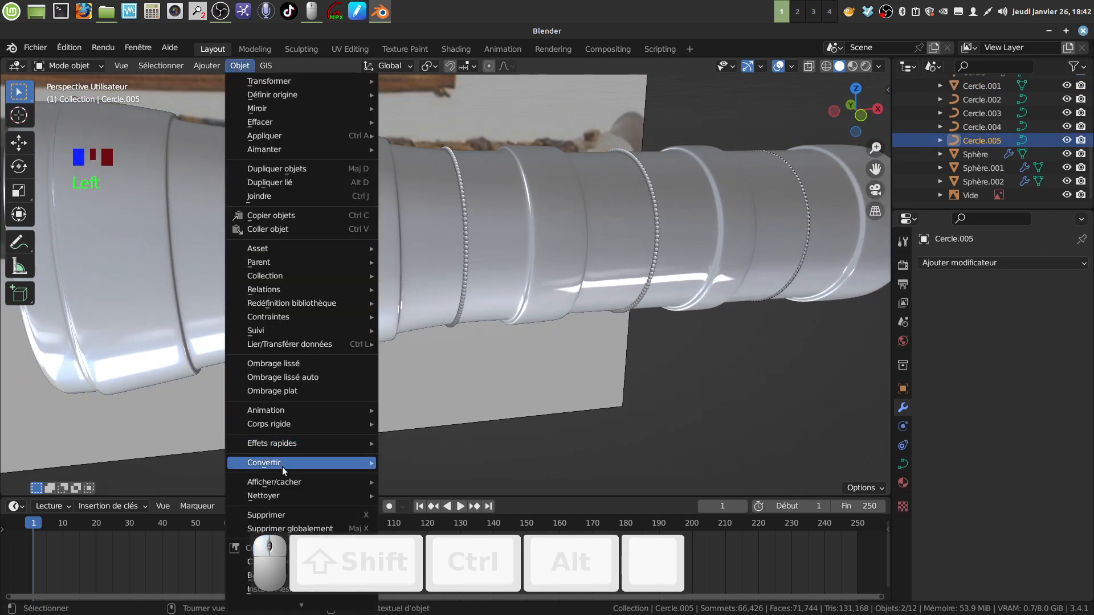
mouse_move(370, 465)
left_click(413, 476)
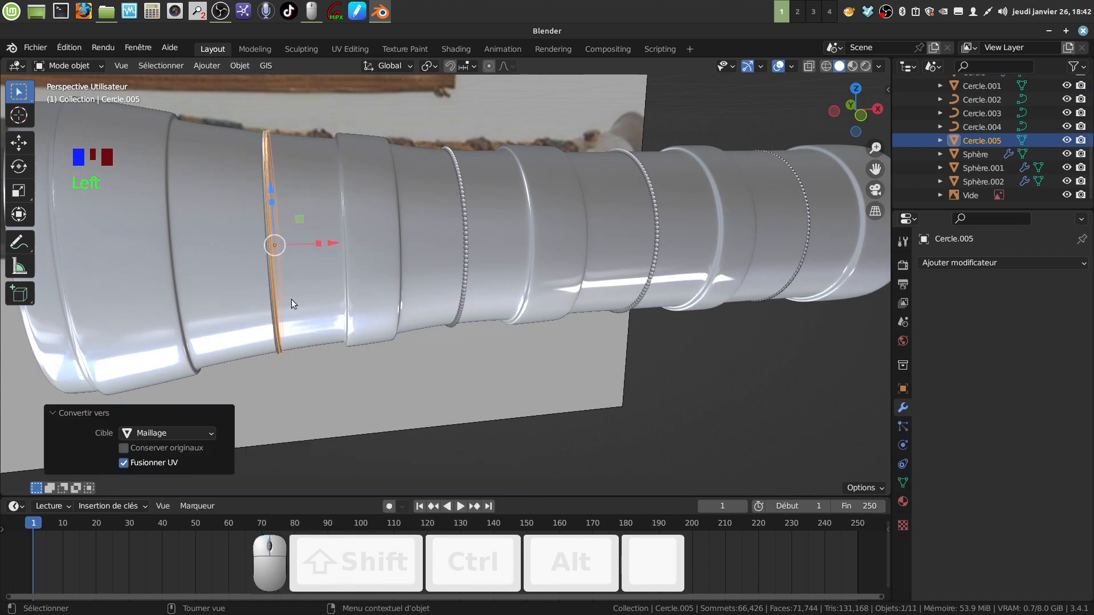
- Examine the mesh topology of the converted rings Cercle.005 and Cercle.001 in Edit Mode, returning to Object Mode after each
scroll(305, 309, "up", 2)
middle_click_drag(277, 281, 472, 305, "shift")
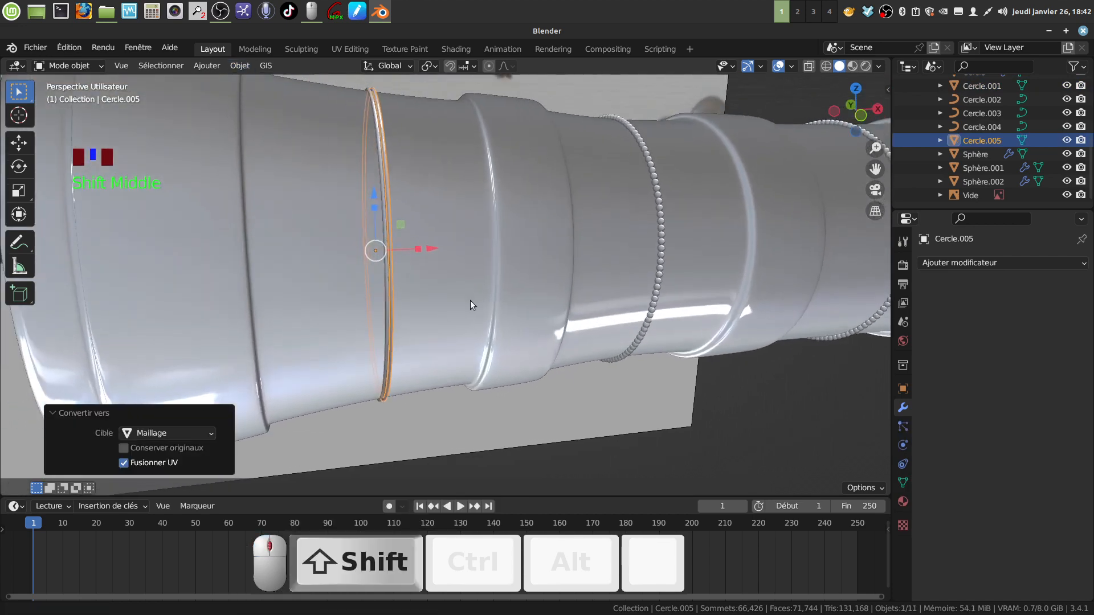
scroll(432, 317, "up", 2)
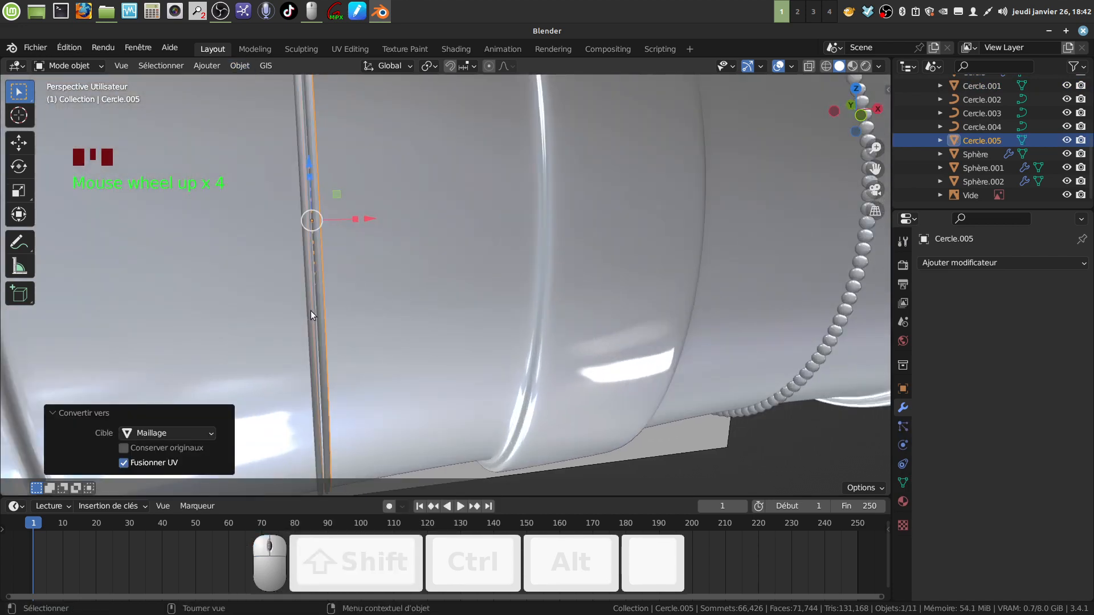
left_click(344, 308)
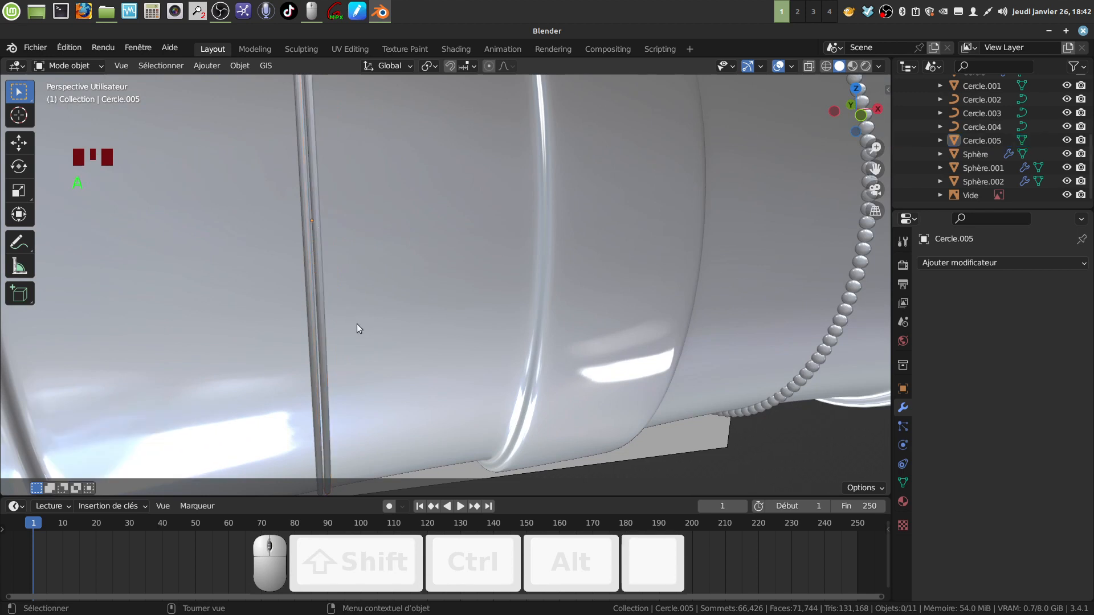
left_click(320, 312)
key("Tab")
key("Tab")
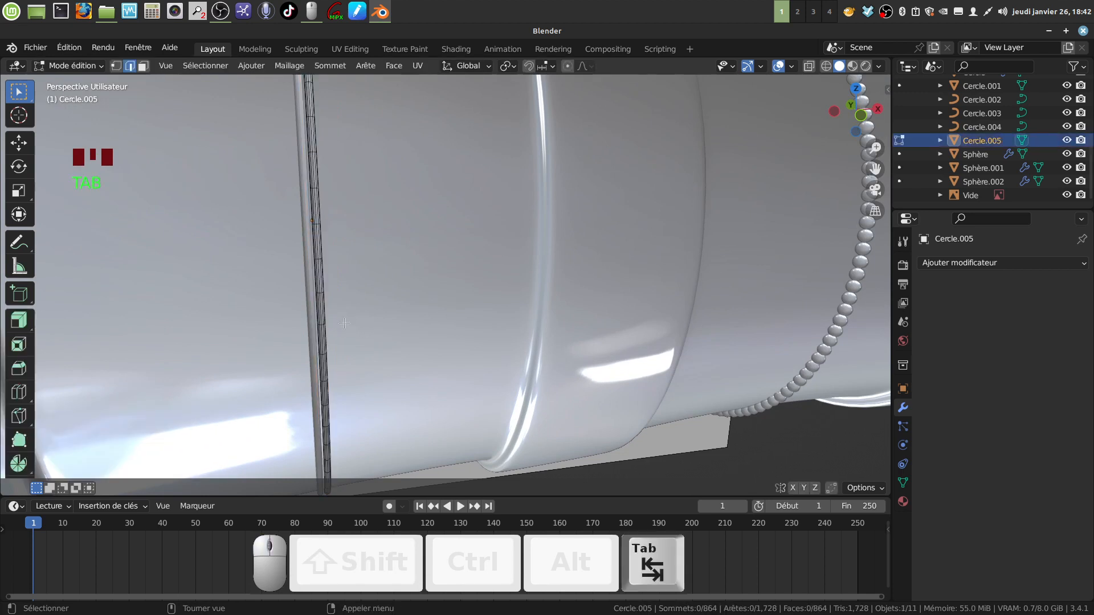
left_click(311, 308)
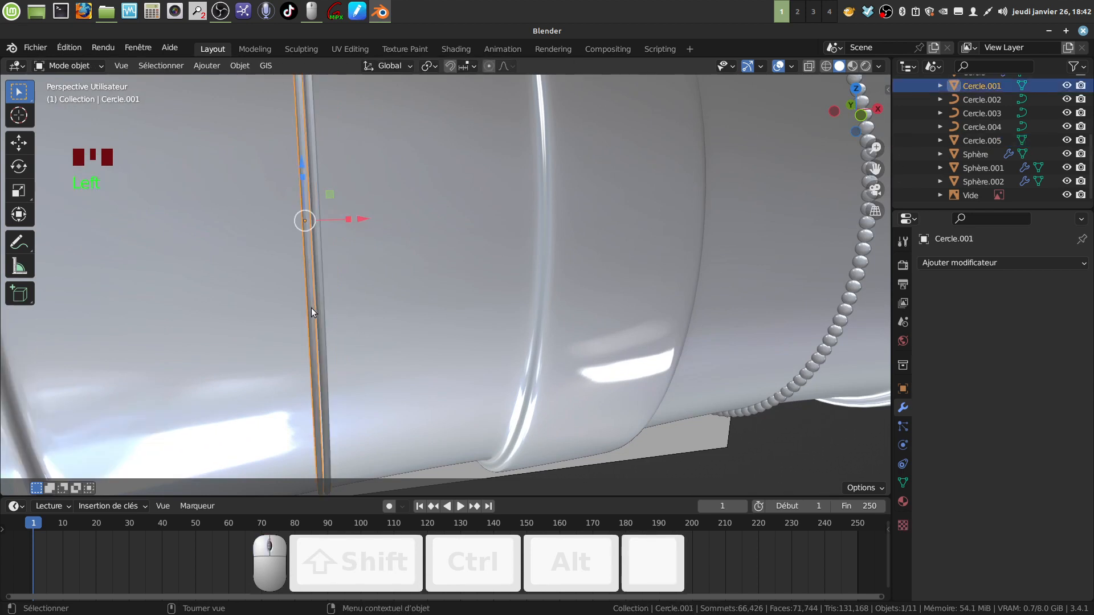
key("Tab")
key("Tab")
scroll(341, 318, "down", 8)
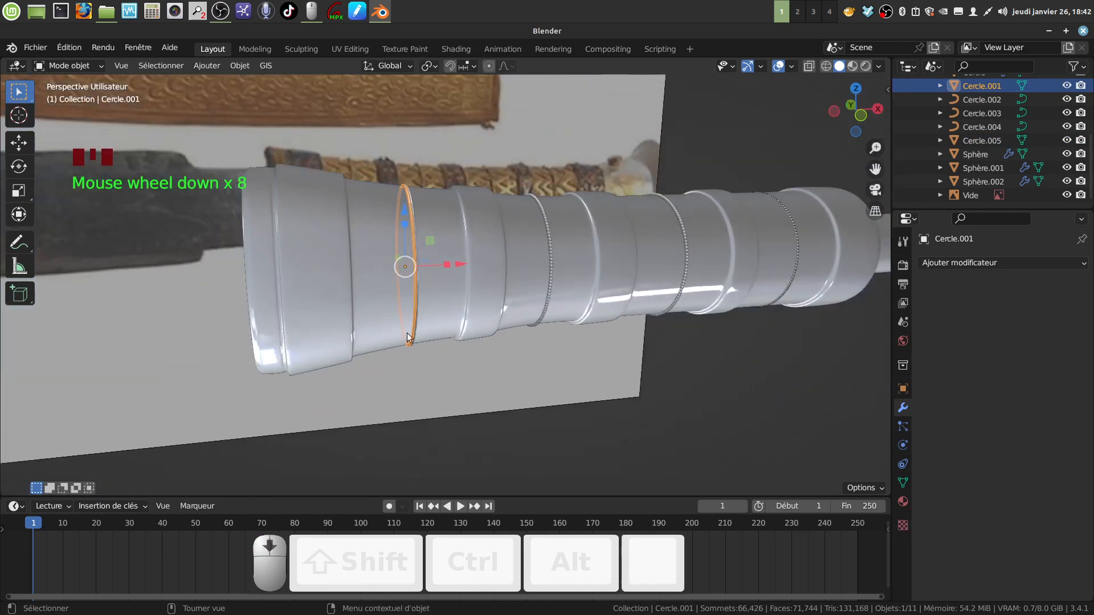
- Apply the Array and Curve modifiers of the bead ring Sphère around the middle of the handle
middle_click_drag(462, 336, 387, 300, "shift")
left_click(600, 443)
scroll(516, 331, "up", 3)
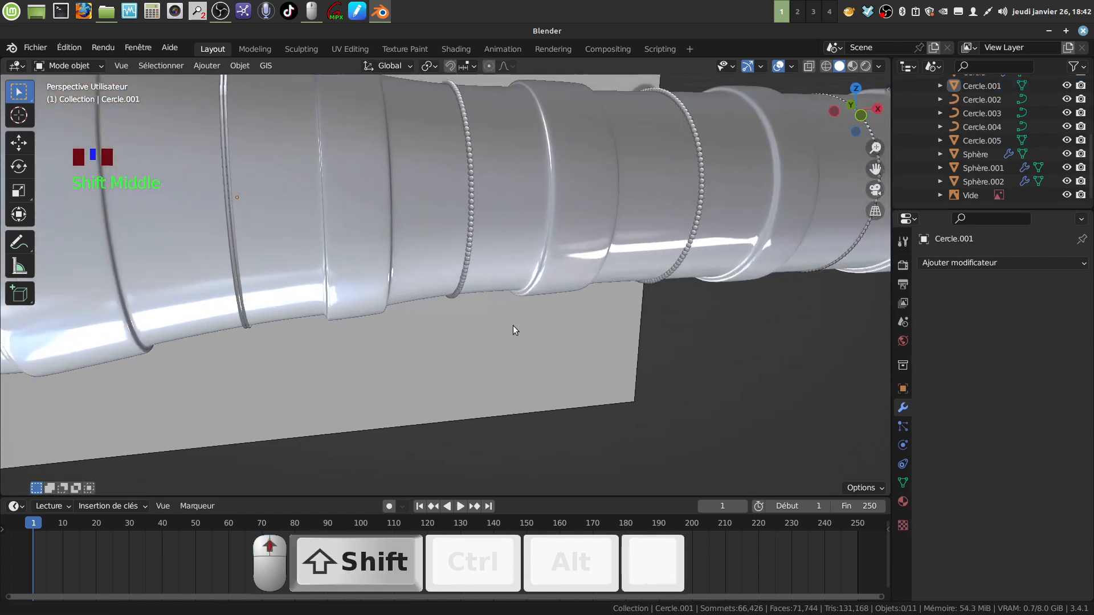
middle_click_drag(512, 325, 506, 383, "shift")
middle_click_drag(505, 383, 435, 298)
left_click(433, 298)
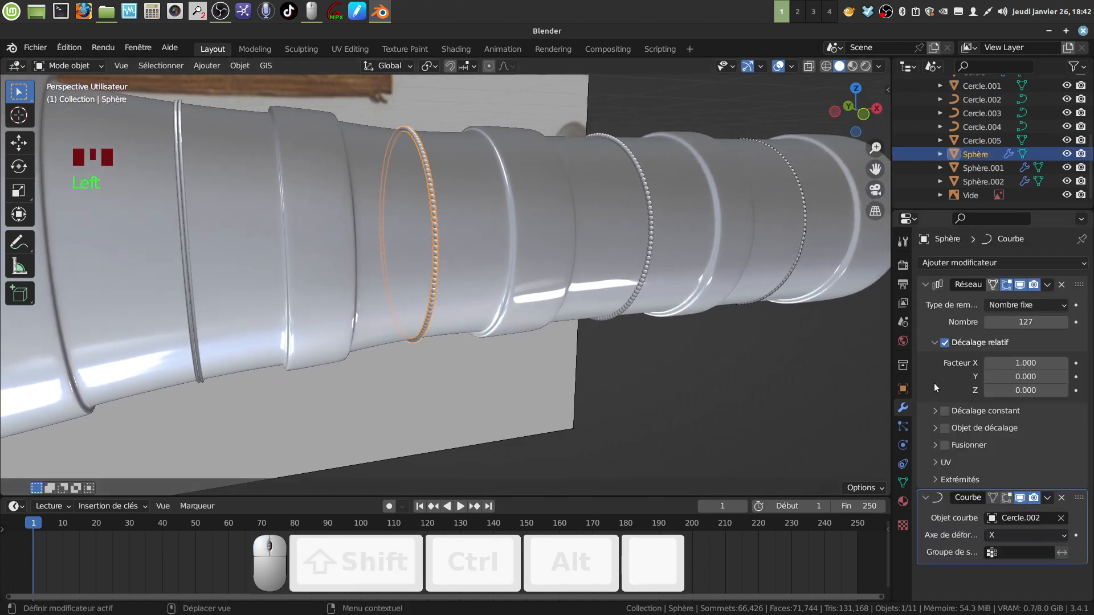
left_click(1049, 284)
left_click(987, 299)
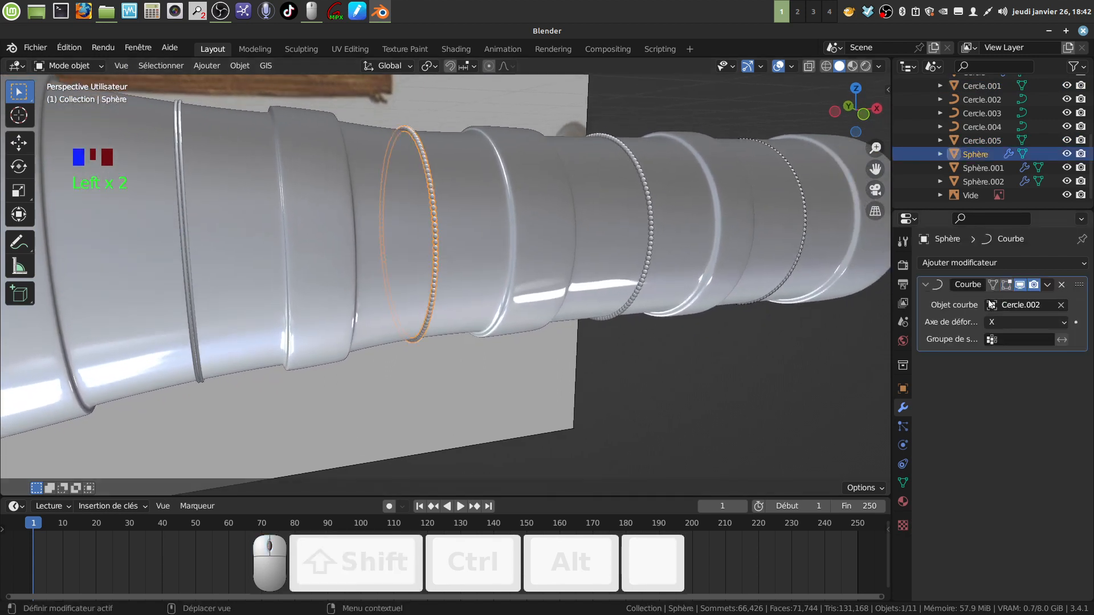
left_click(1046, 286)
left_click(945, 300)
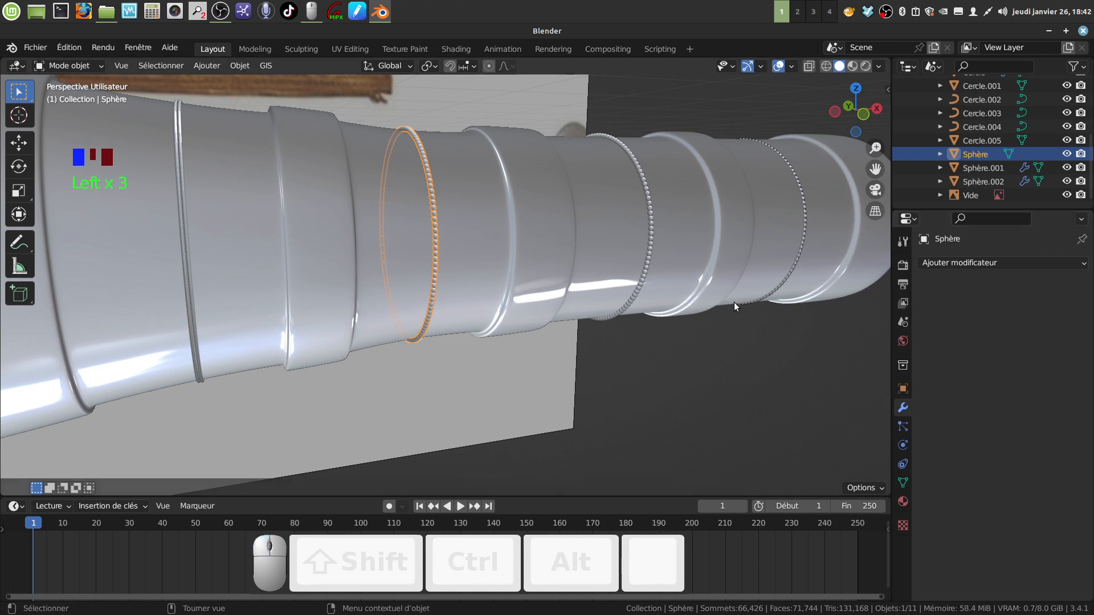
- Apply the Array and Curve modifiers of the next bead ring, Sphère.001
left_click(650, 263)
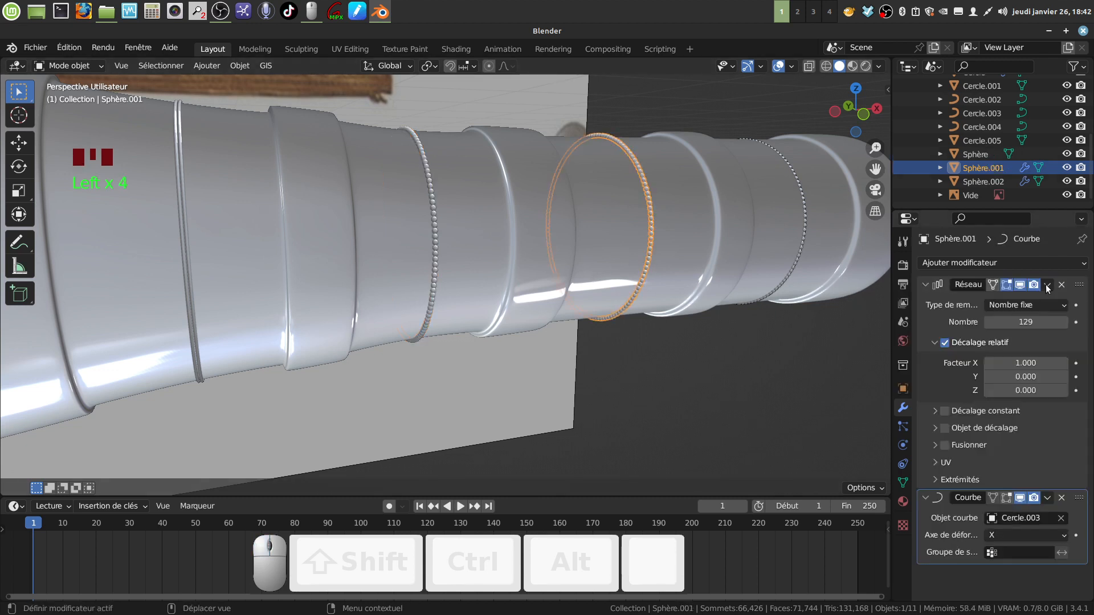
left_click(1009, 296)
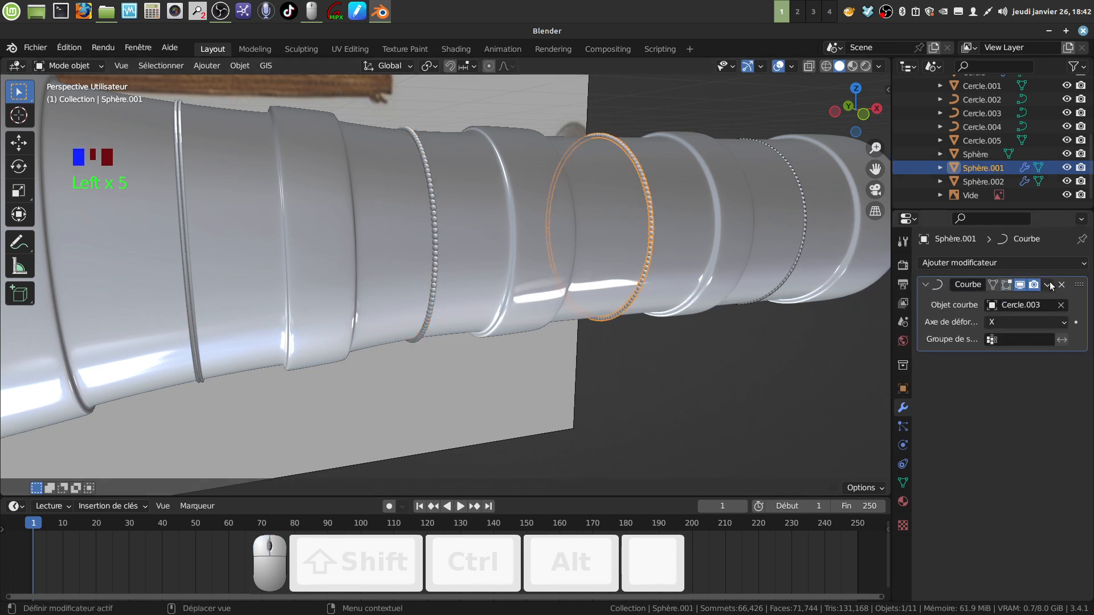
left_click(1047, 284)
left_click(963, 300)
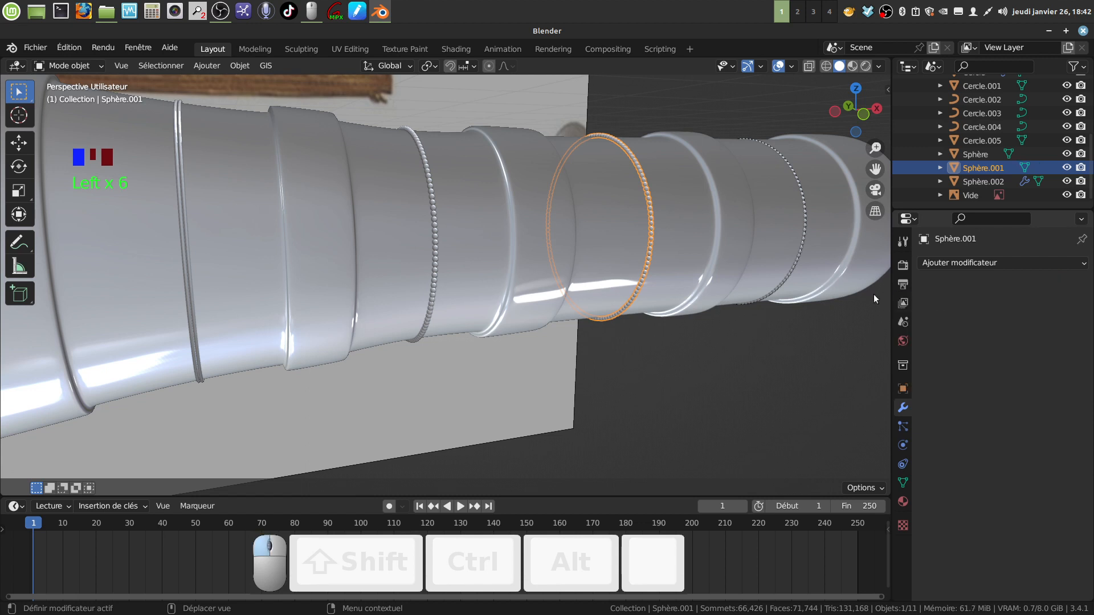
- Apply the Array and Curve modifiers of Sphère.002, the bead ring nearest the handle's narrow end, and deselect it
left_click(794, 261)
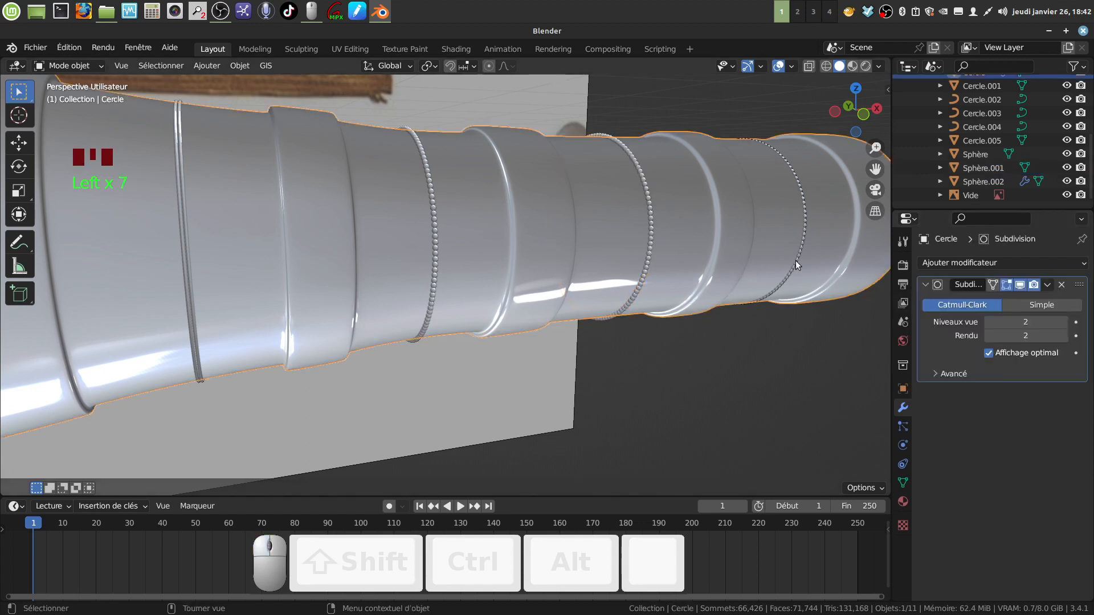
left_click(795, 261)
middle_click_drag(752, 245, 500, 260)
scroll(576, 288, "up", 3)
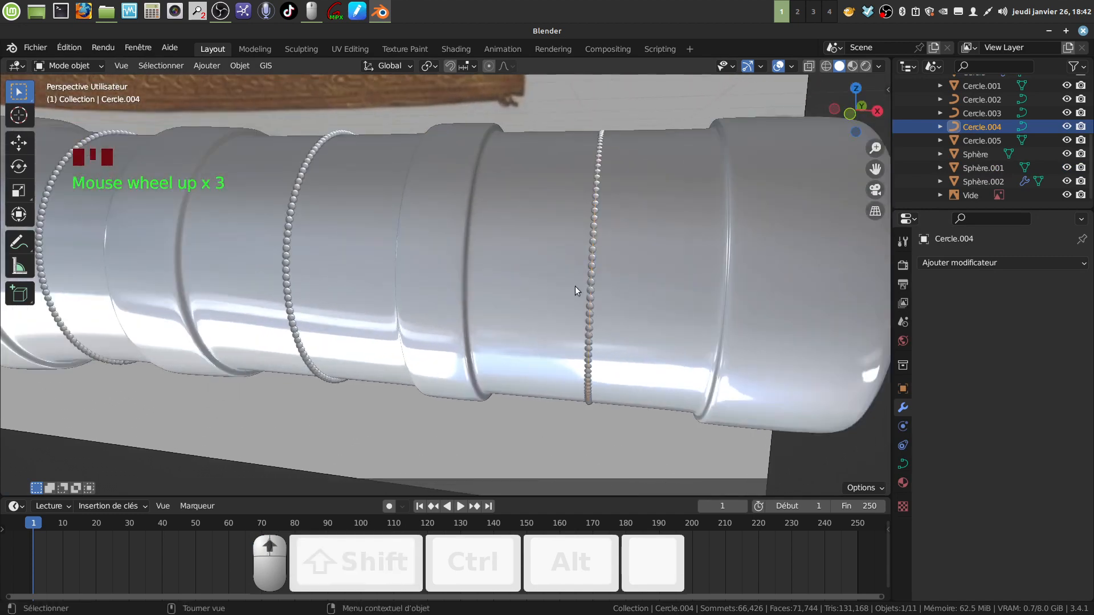
left_click(592, 270)
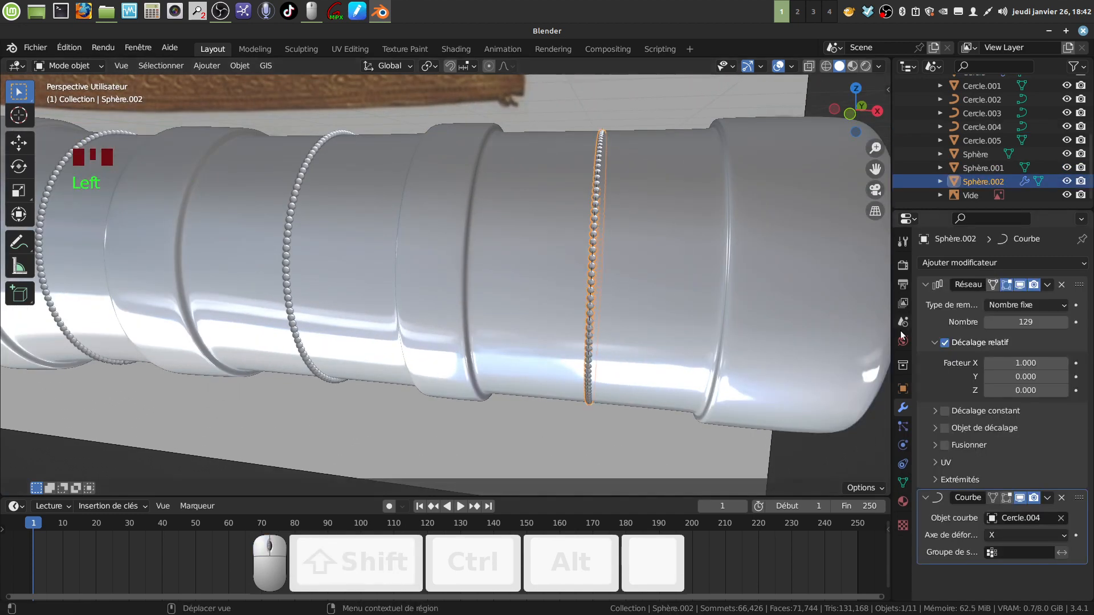
left_click(1047, 284)
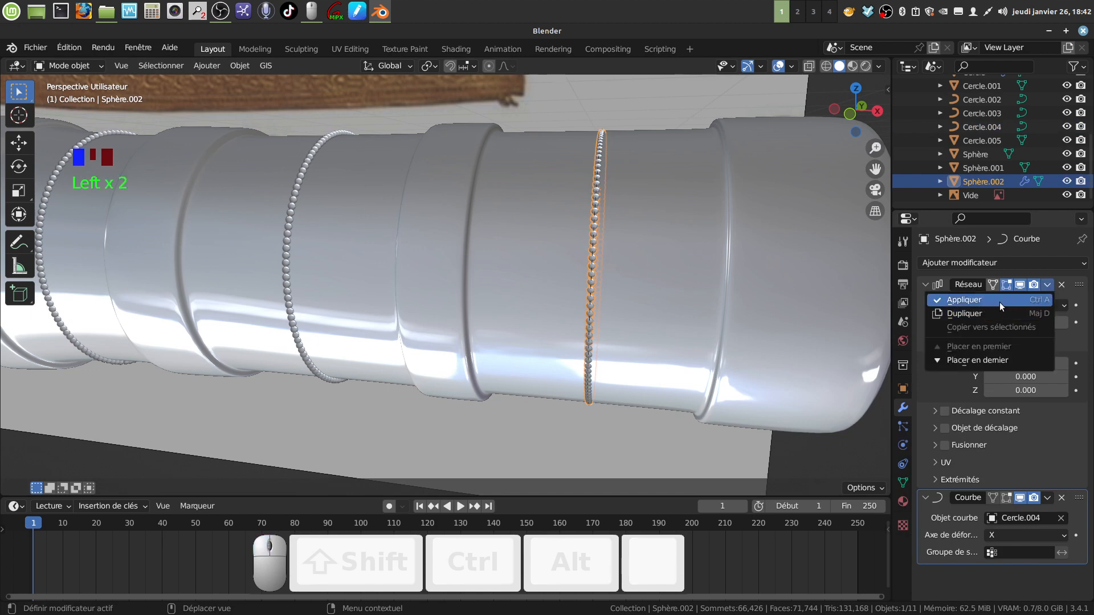
left_click(999, 301)
left_click(1047, 285)
left_click(998, 301)
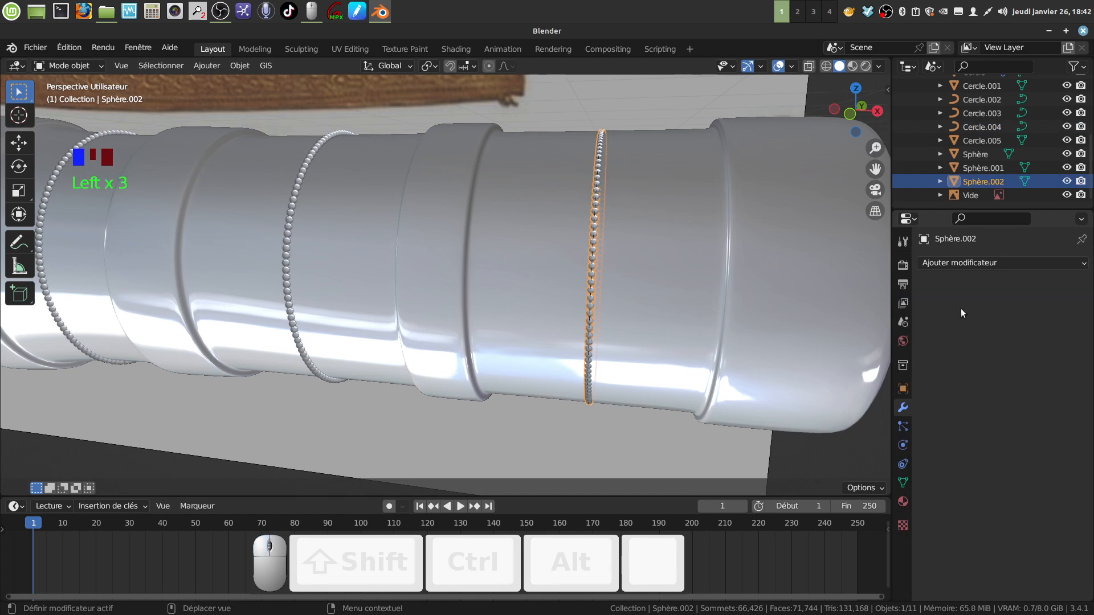
scroll(533, 275, "down", 3)
middle_click_drag(533, 275, 712, 354)
left_click(660, 337)
middle_click_drag(604, 319, 323, 318)
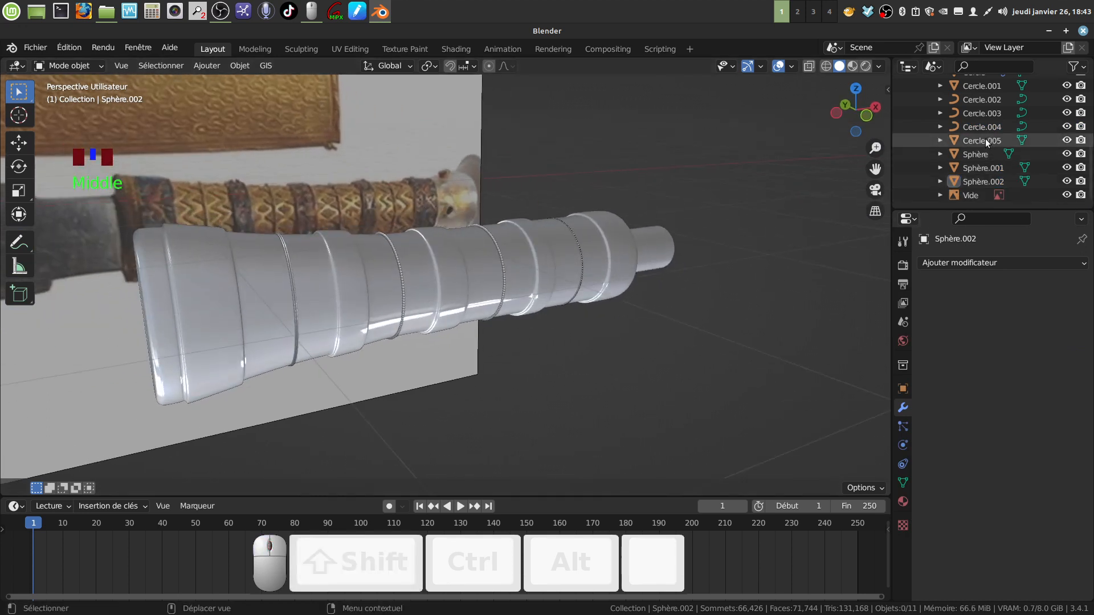
- Select Cercle.001, Cercle.002, Cercle and Cercle.005 in turn to identify which part of the handle each object is
scroll(983, 139, "up", 4)
scroll(983, 146, "down", 2)
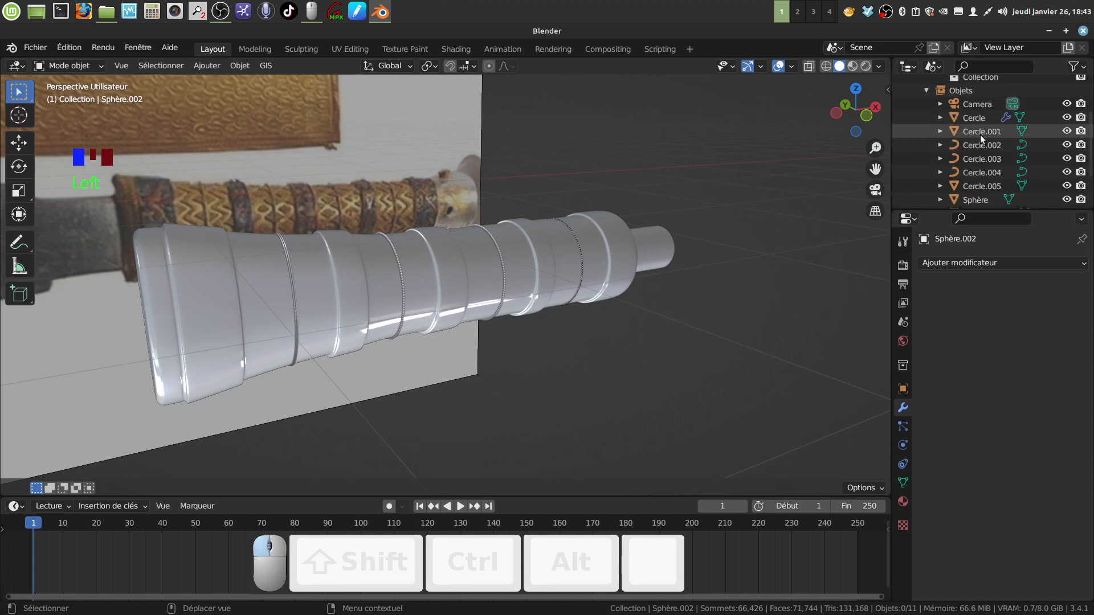
left_click(979, 134)
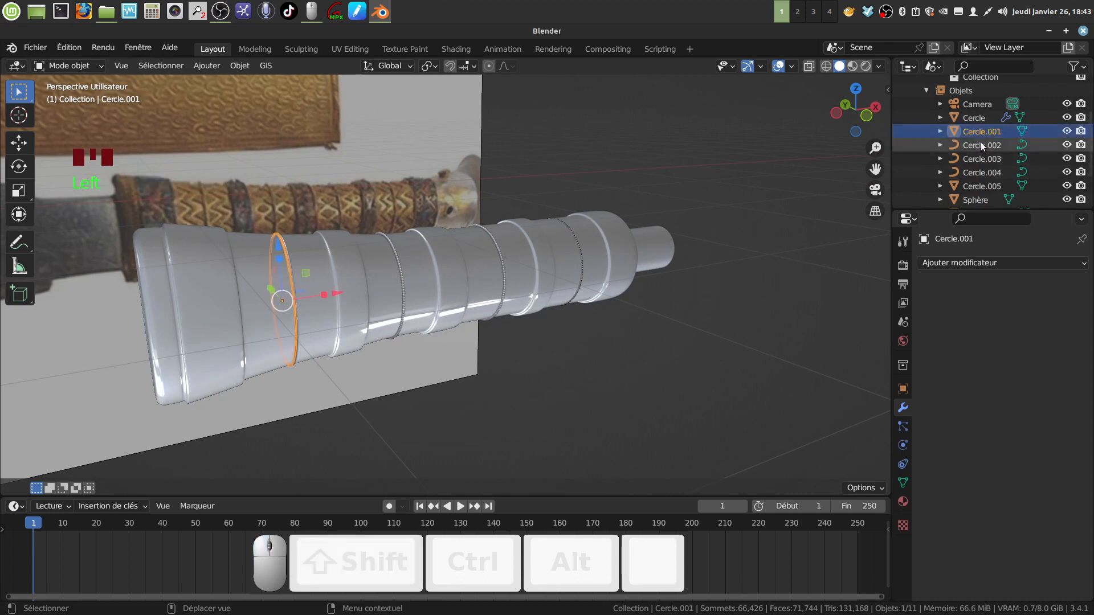
left_click(987, 144)
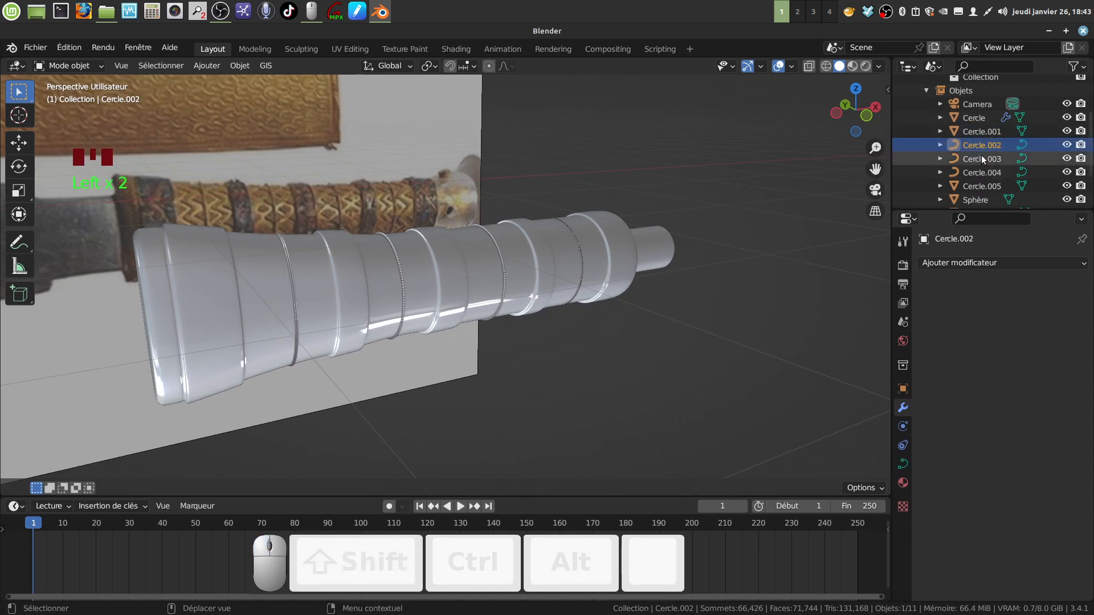
scroll(438, 298, "up", 2)
middle_click_drag(439, 299, 256, 276, "shift")
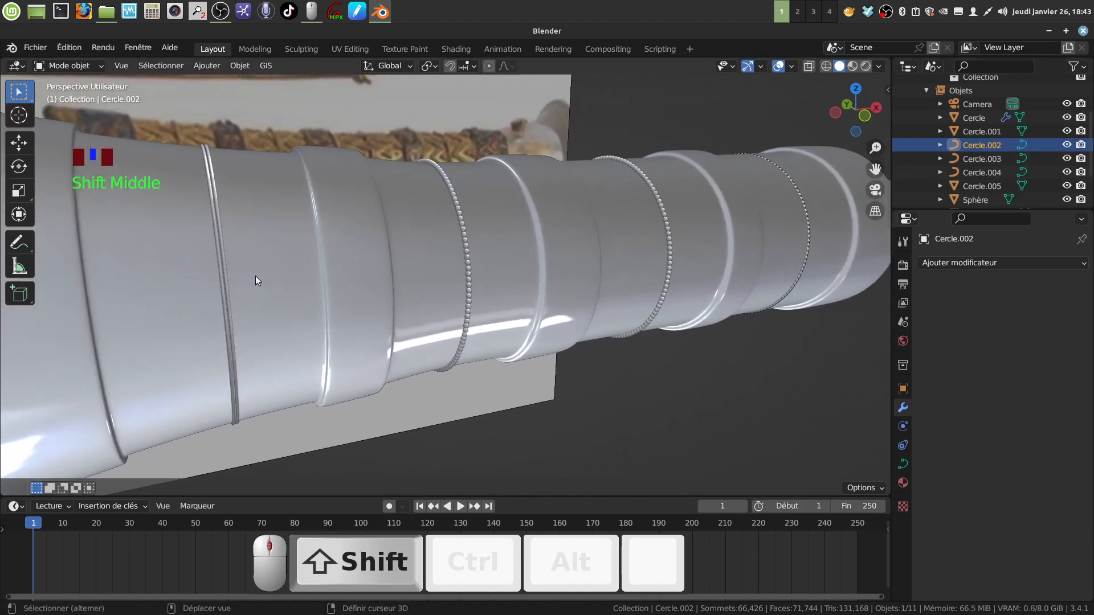
left_click(982, 135)
left_click(980, 145)
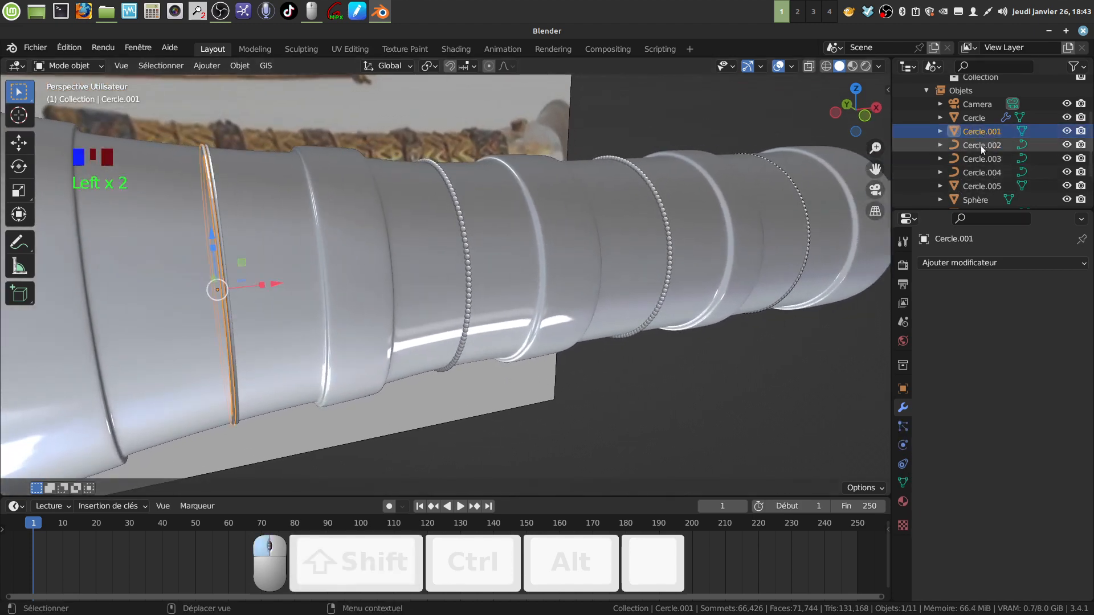
left_click(979, 146)
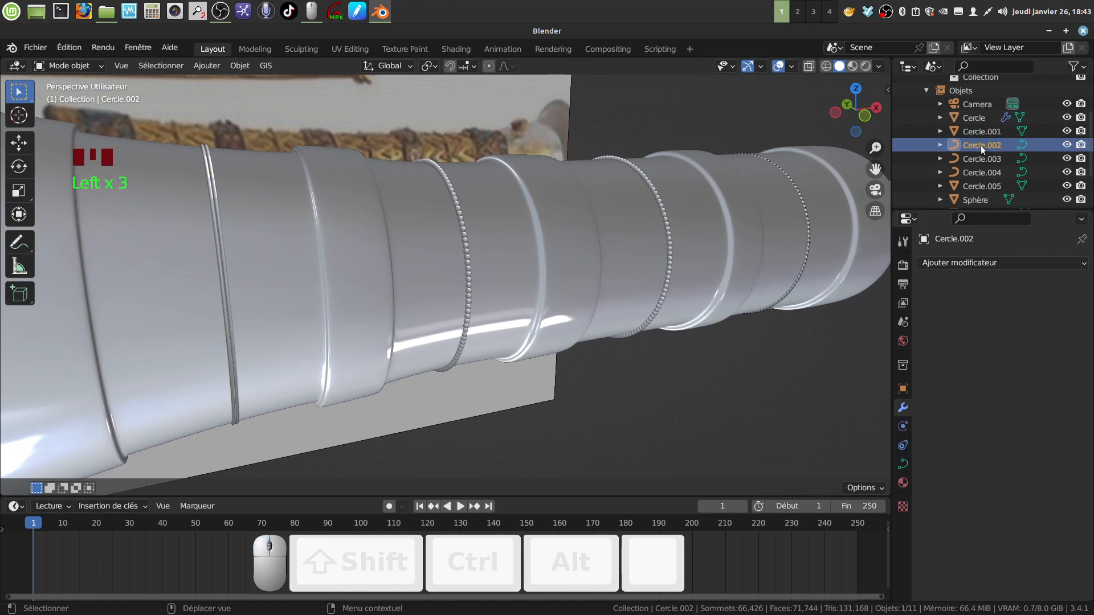
left_click(975, 119)
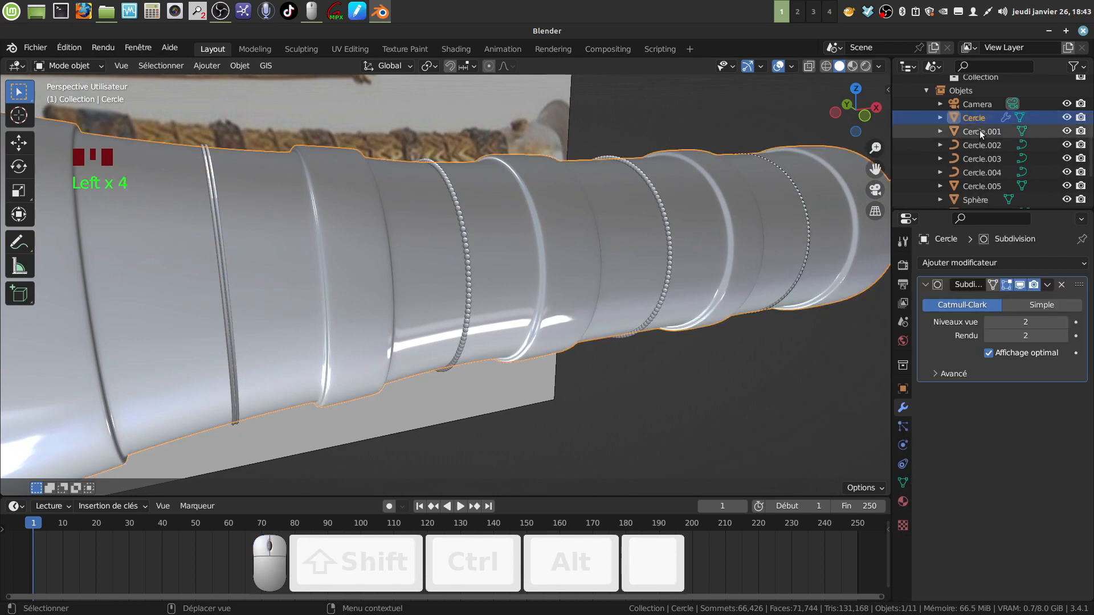
left_click(718, 401)
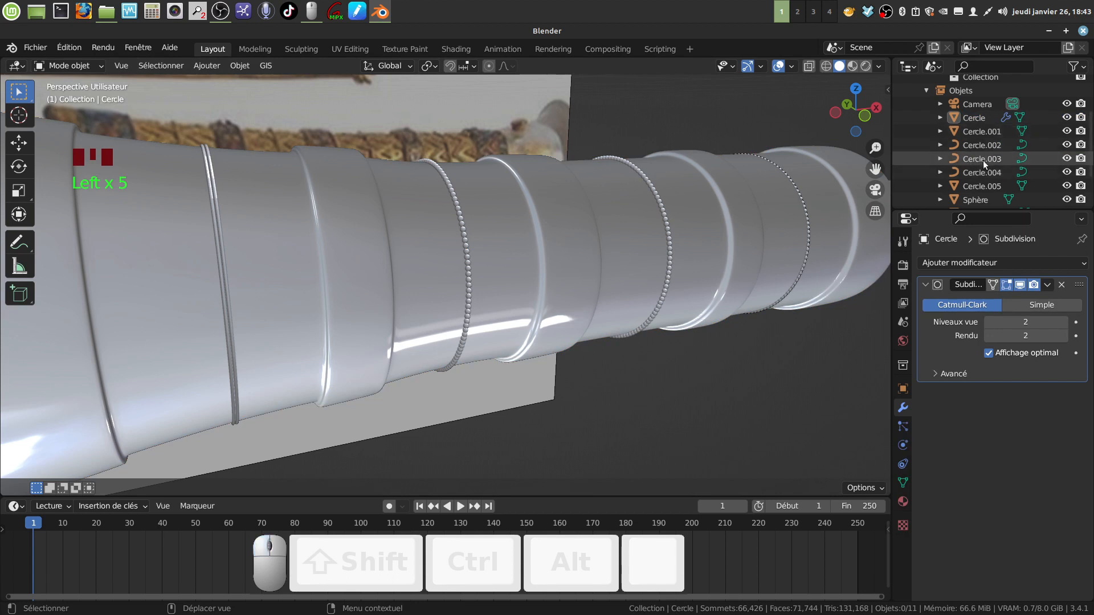
left_click(980, 186)
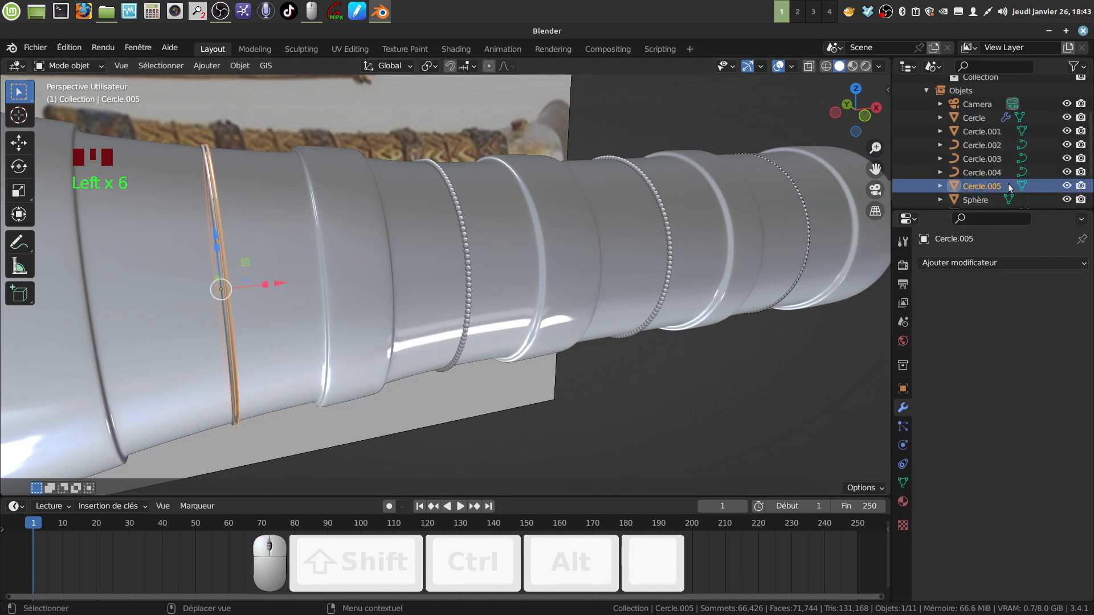
- Delete the guide curve Cercle.004 under the bead ring nearest the handle's narrow end
left_click(987, 172)
middle_click_drag(845, 260, 746, 257, "shift")
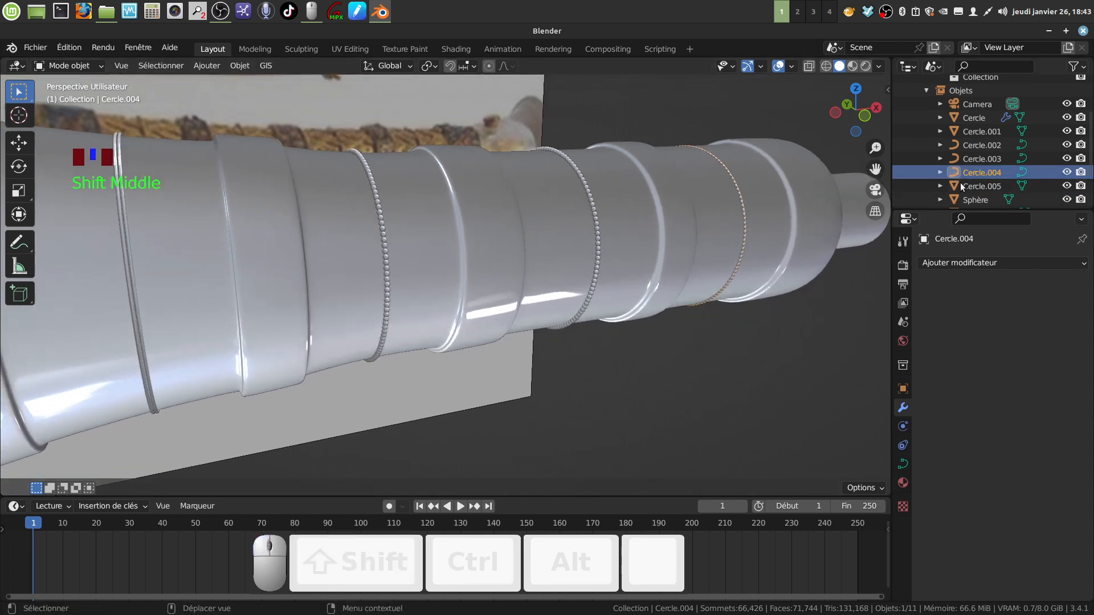
key("x")
left_click(725, 339)
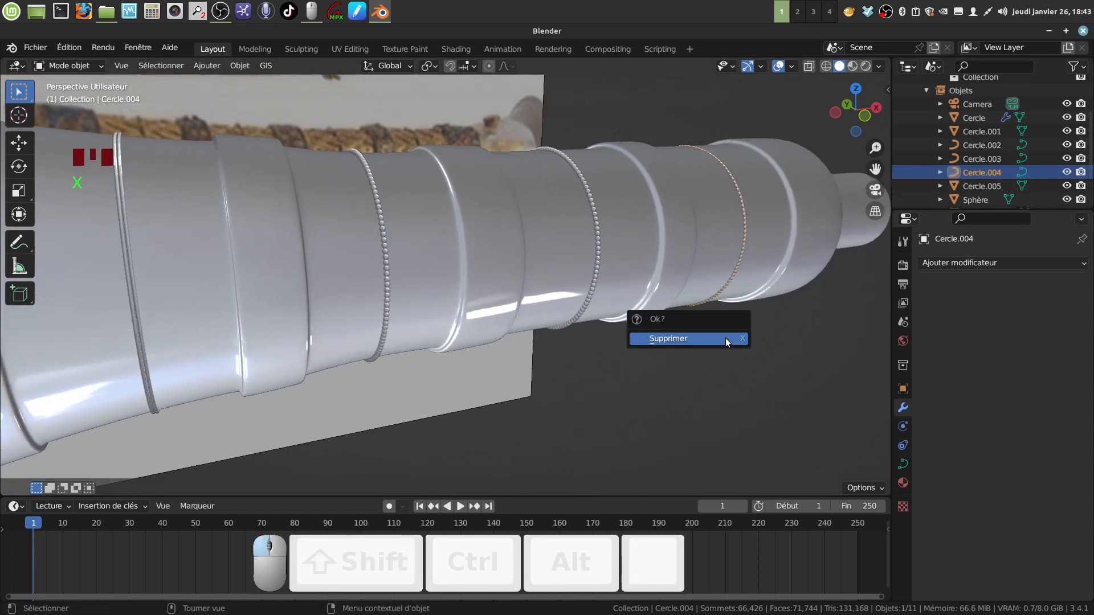
- Switch the viewport to wireframe shading and delete the guide curve Cercle.003
left_click(989, 159)
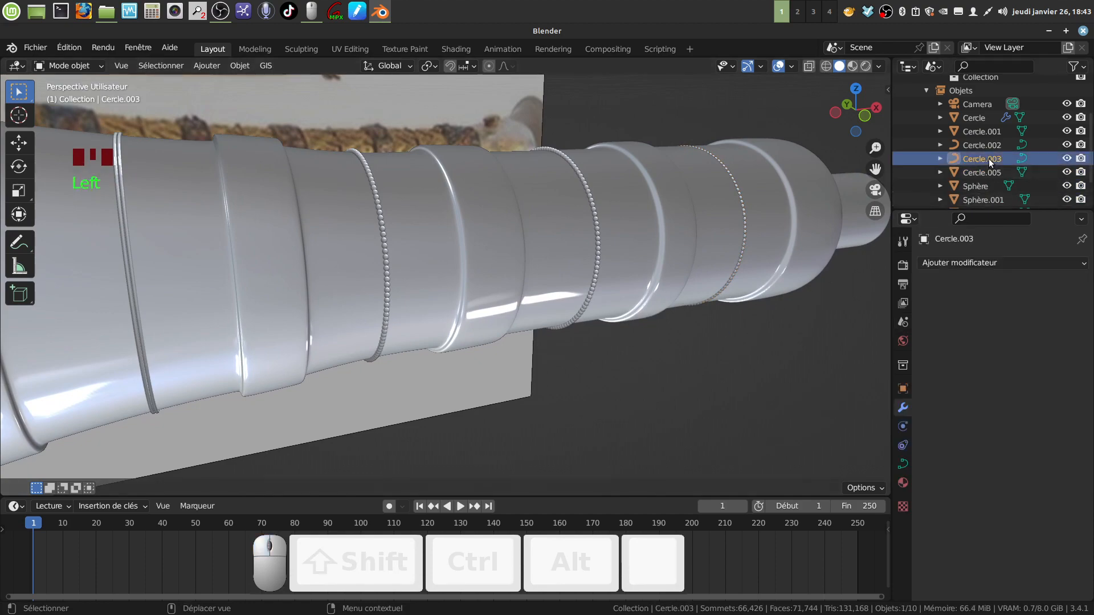
key("z")
mouse_move(622, 323)
middle_mouse_down()
mouse_move(603, 325)
mouse_move(621, 314)
middle_mouse_up()
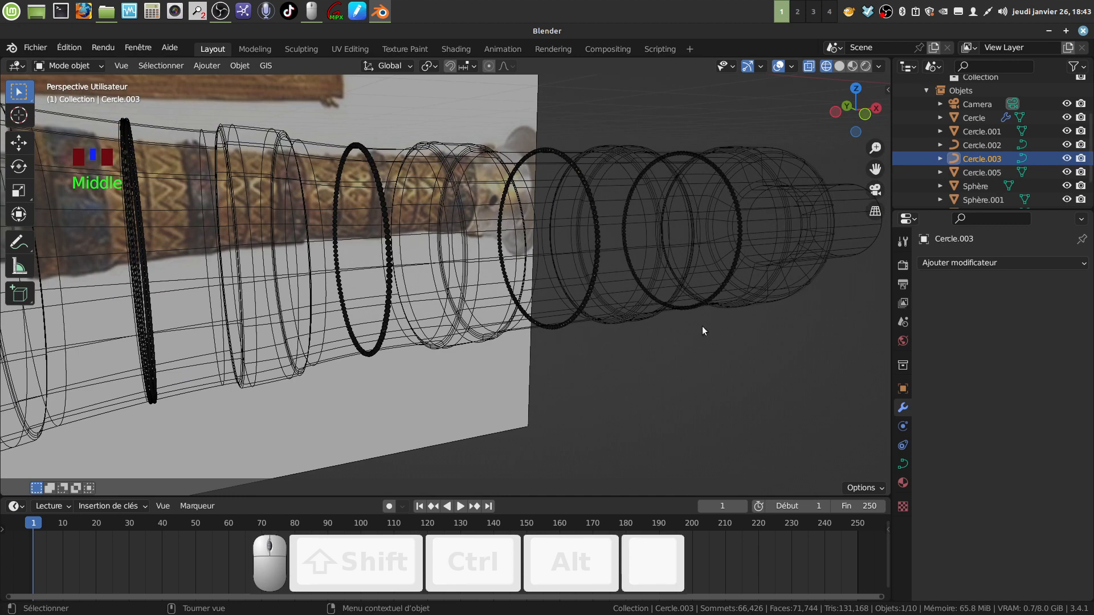
key("x")
left_click(728, 330)
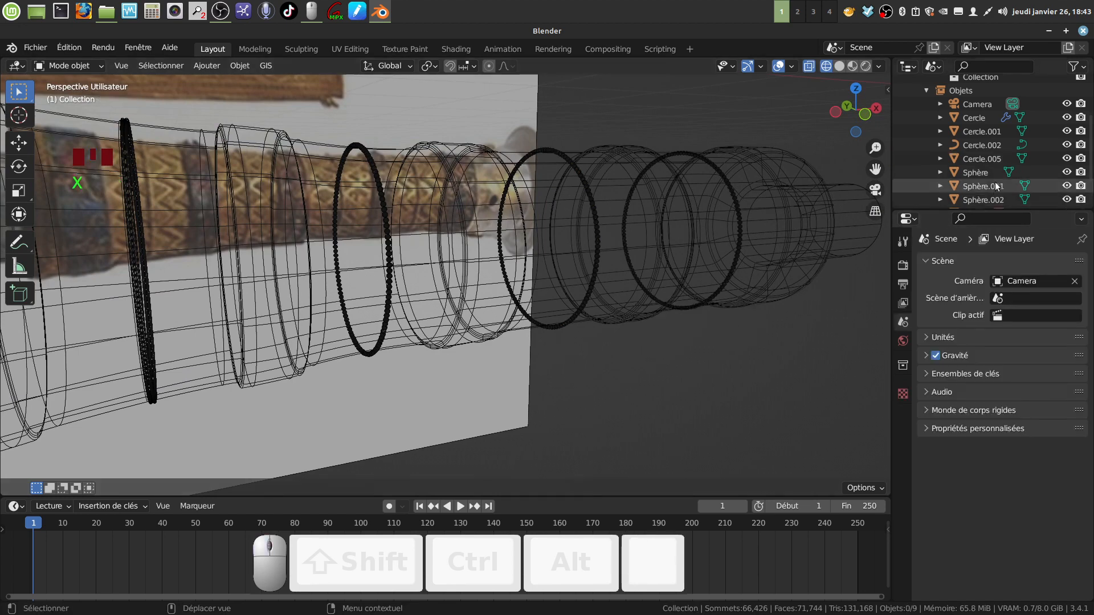
- Delete the remaining guide curve Cercle.002 of the first bead ring
left_click(984, 144)
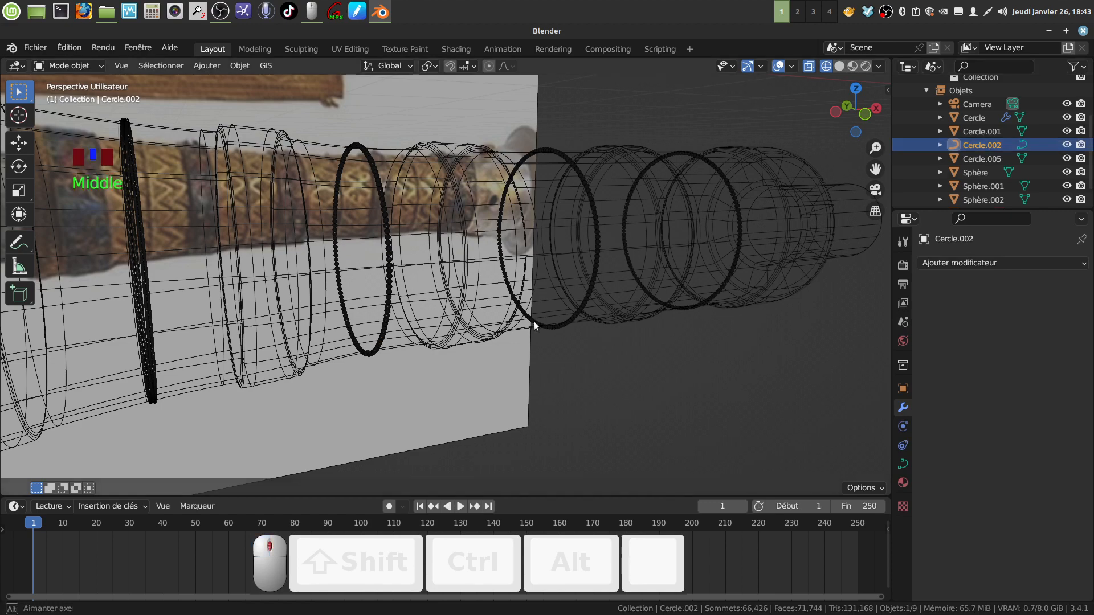
middle_click_drag(534, 322, 465, 291)
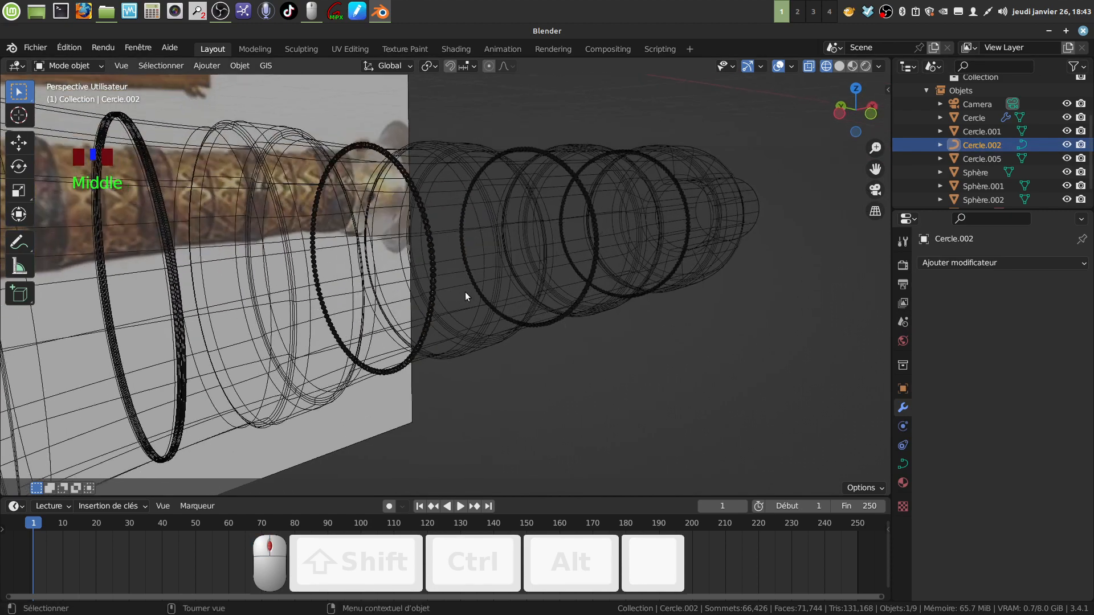
key("x")
left_click(667, 357)
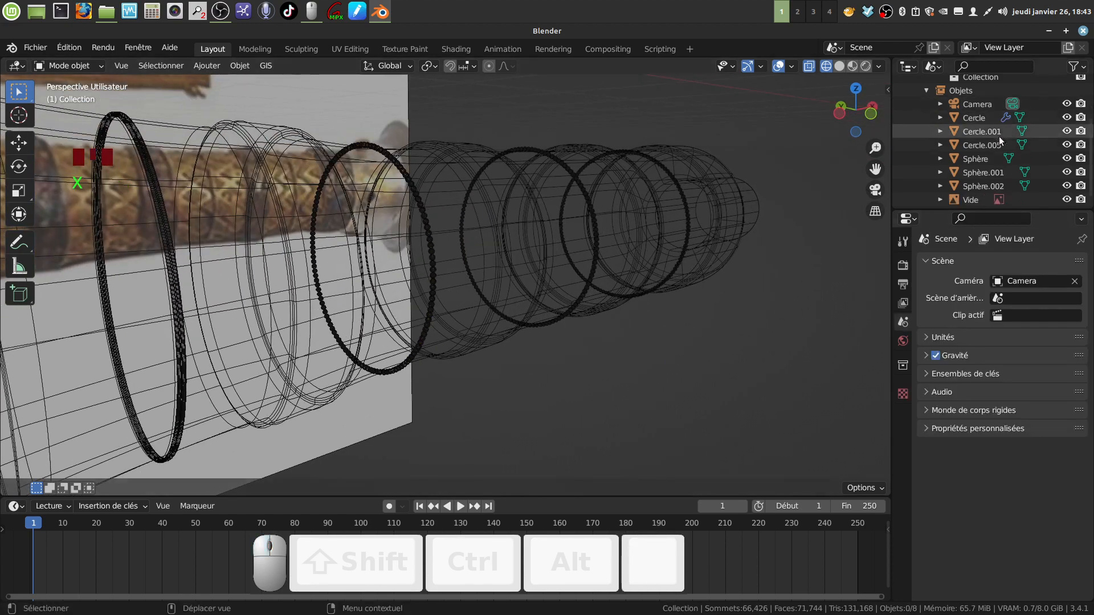
- Check in wireframe which handle parts the objects Cercle.005, Cercle.001, Cercle and Sphère.001 correspond to
left_click(982, 144)
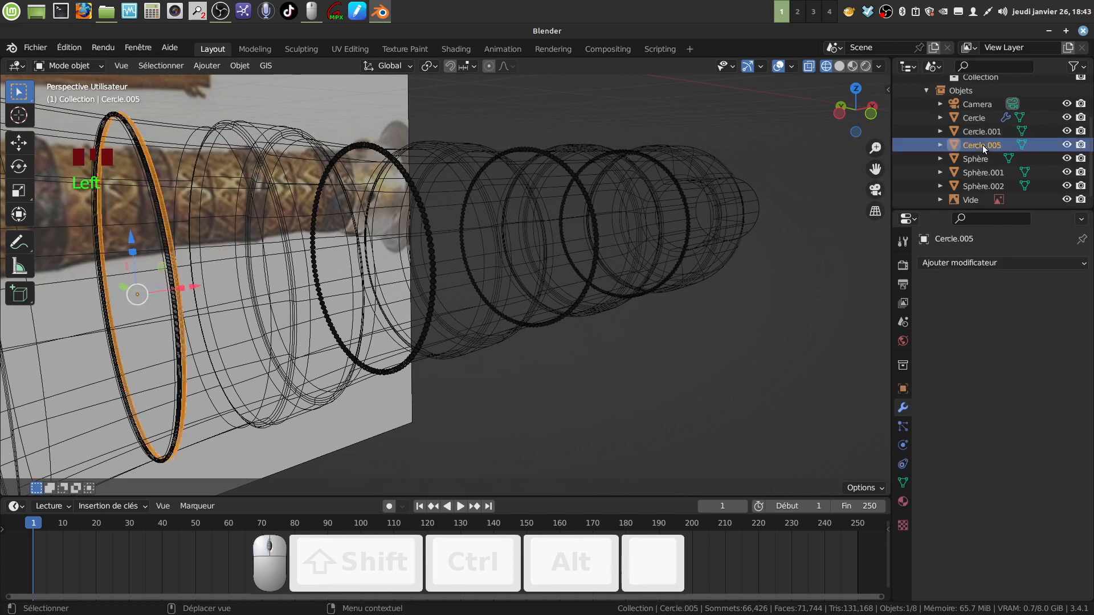
left_click(982, 131)
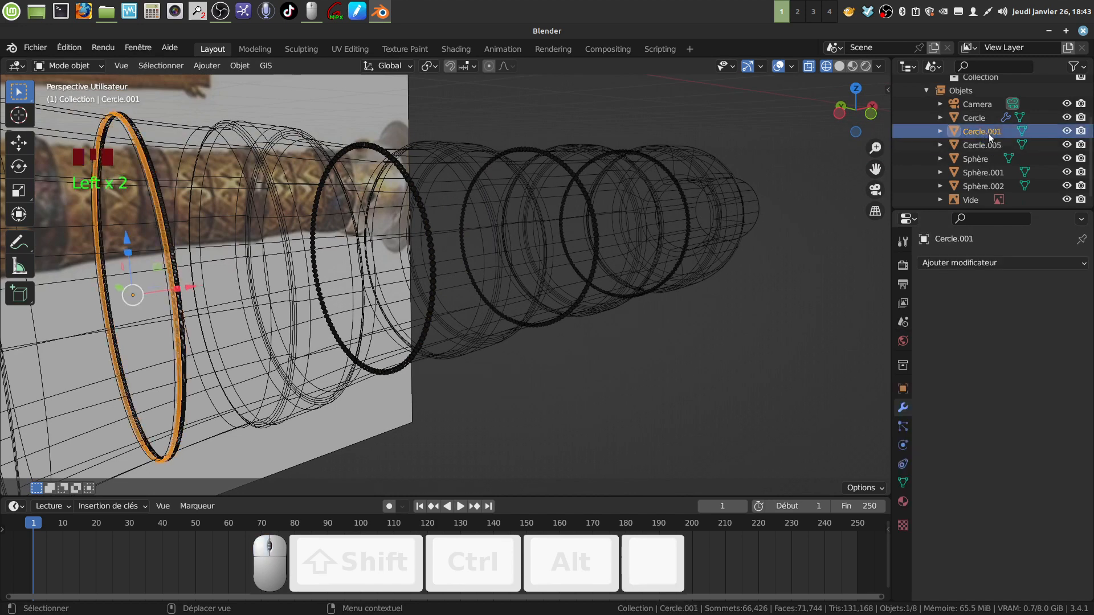
left_click(982, 121)
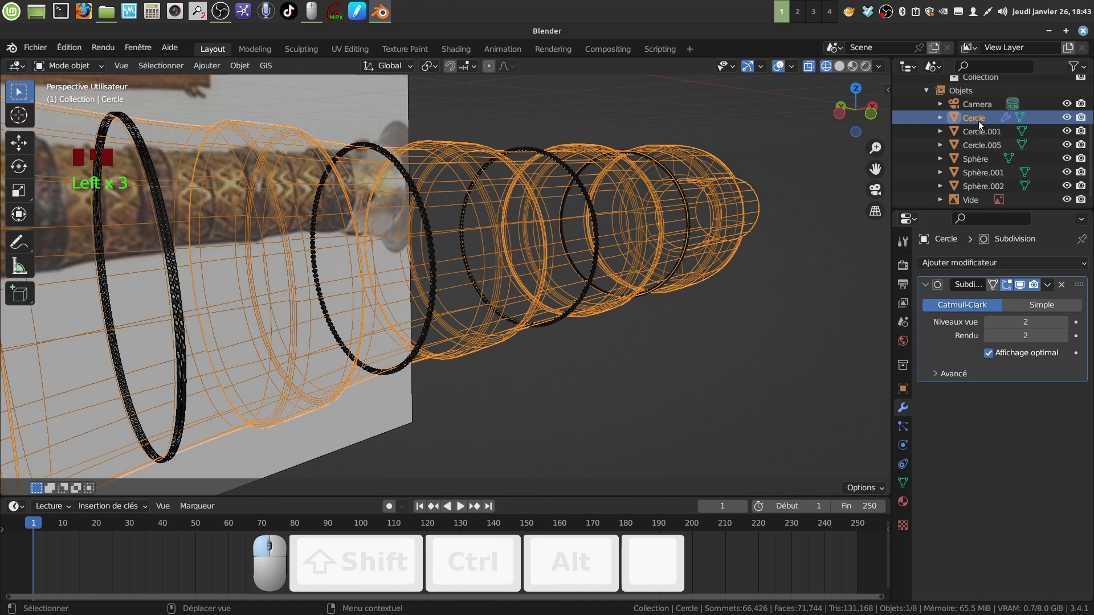
left_click(979, 121)
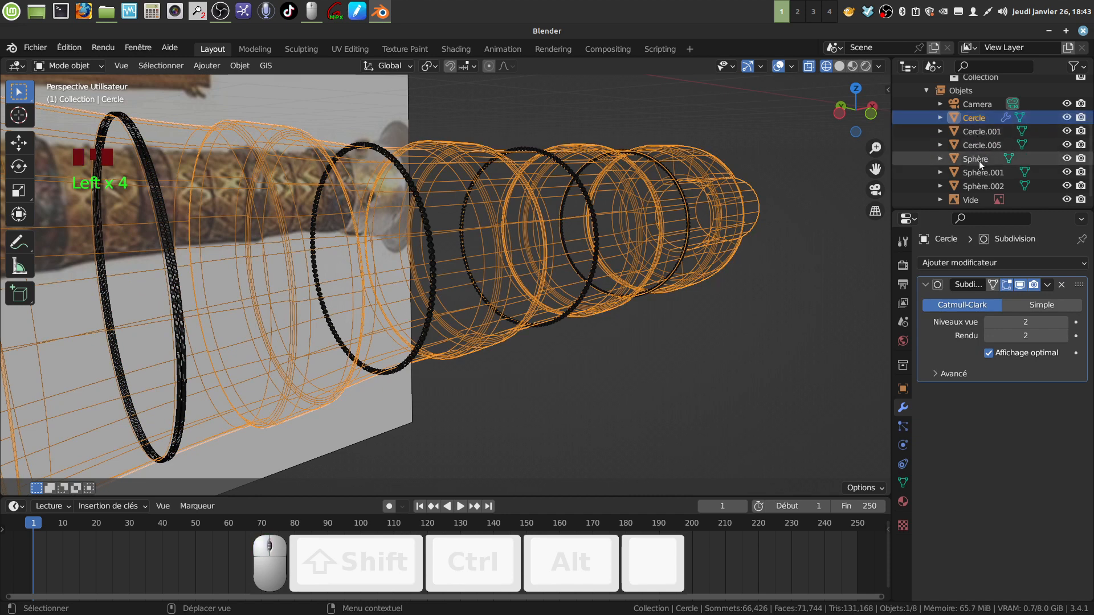
left_click(979, 172)
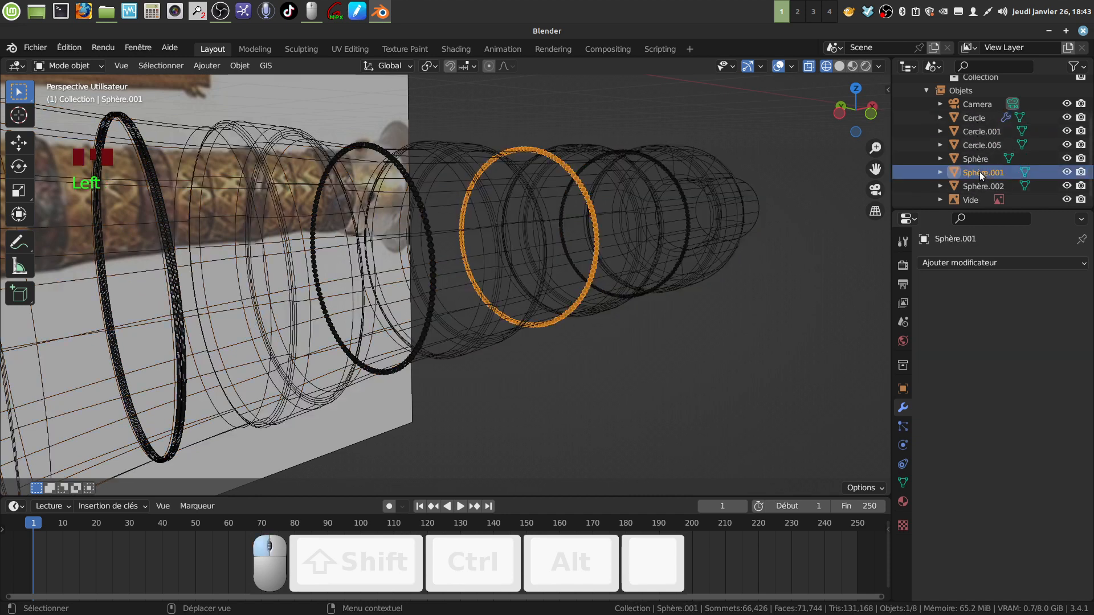
- Check which bead rings the objects Sphère.002 and Sphère correspond to, and return the viewport to solid shading
left_click(983, 188)
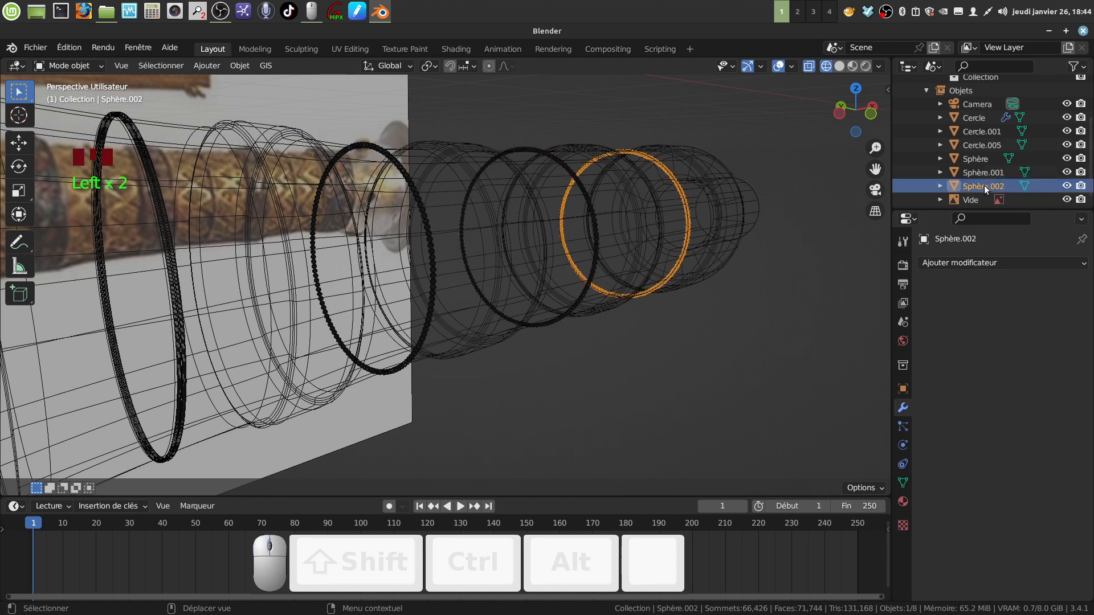
left_click(976, 159)
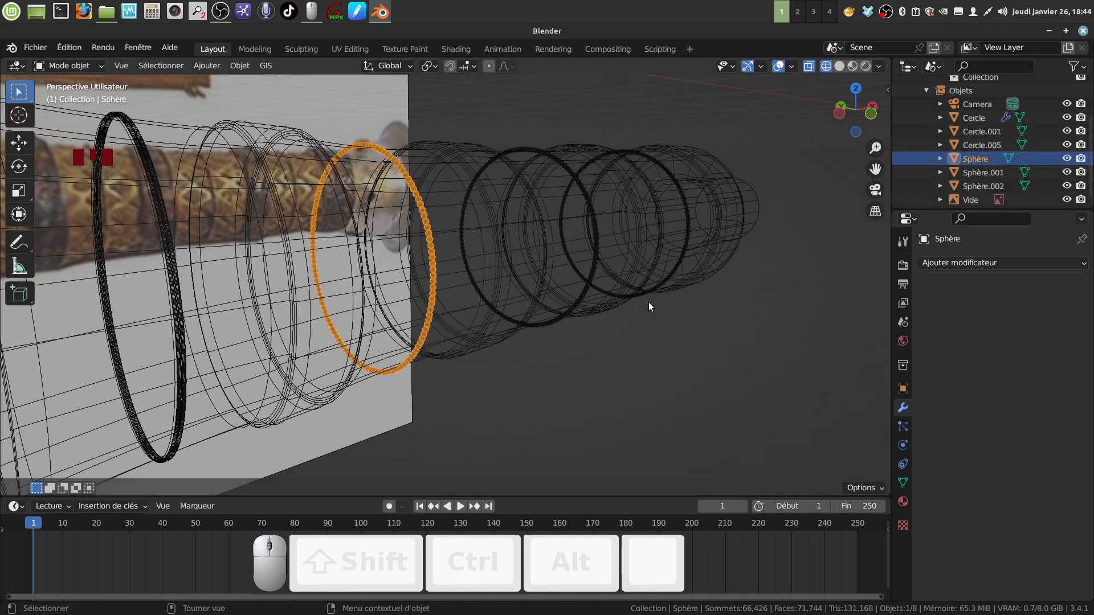
key("z")
mouse_move(644, 299)
middle_mouse_down()
mouse_move(652, 344)
mouse_move(618, 341)
mouse_move(605, 318)
mouse_move(619, 325)
mouse_move(594, 385)
middle_mouse_up()
left_click(647, 348)
scroll(647, 348, "down", 3)
middle_click_drag(604, 345, 607, 345, "shift")
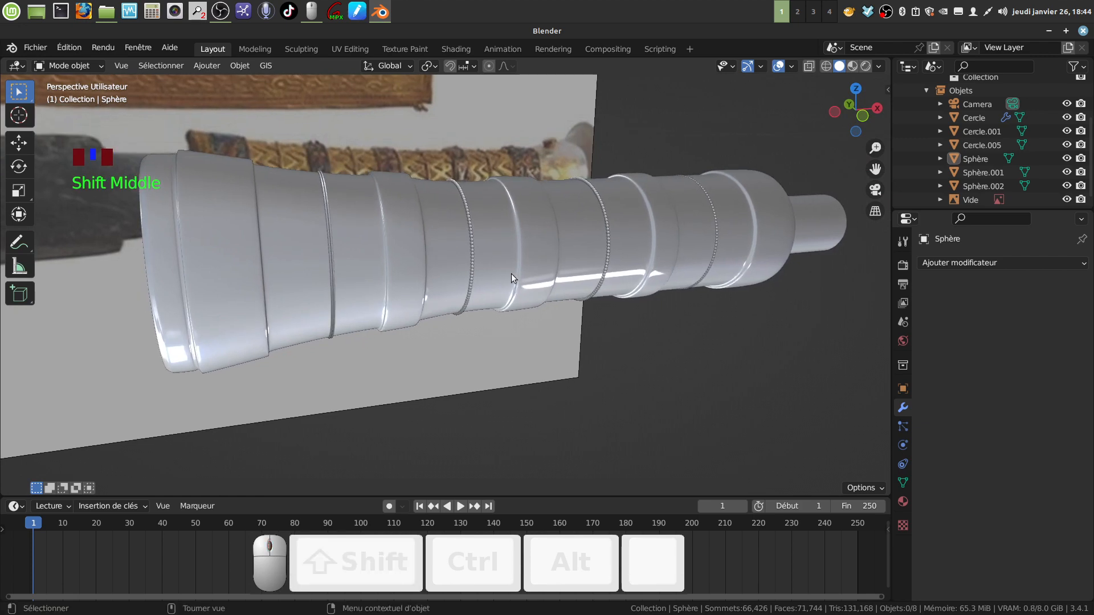
- Inspect the handle body Cercle from several sides and apply its Subdivision modifier
left_click(525, 261)
middle_click_drag(538, 261, 513, 256)
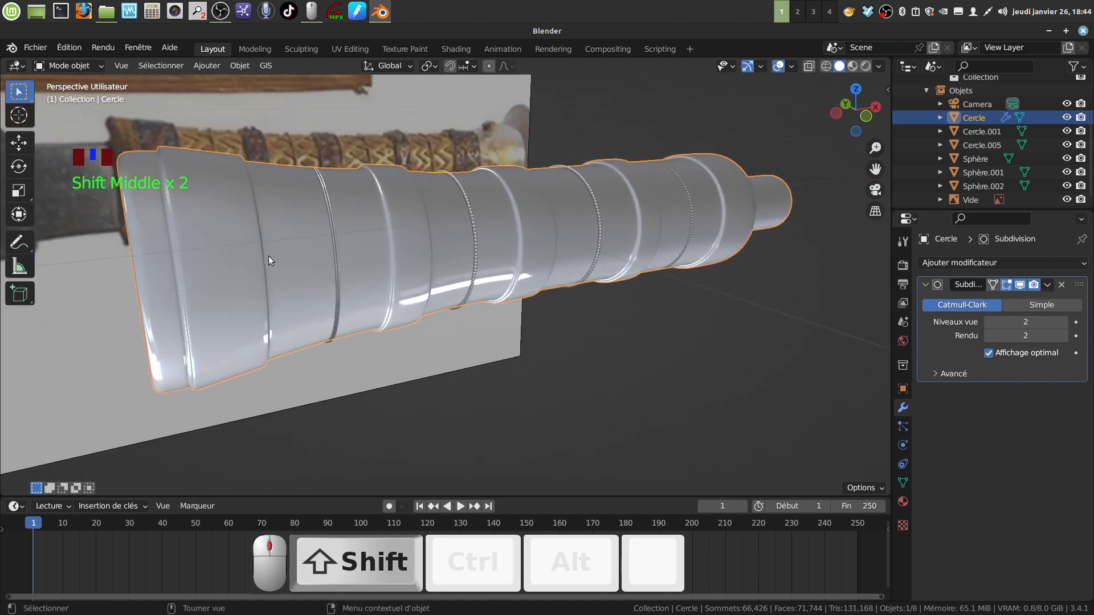
middle_click_drag(229, 242, 308, 271)
scroll(265, 299, "up", 2)
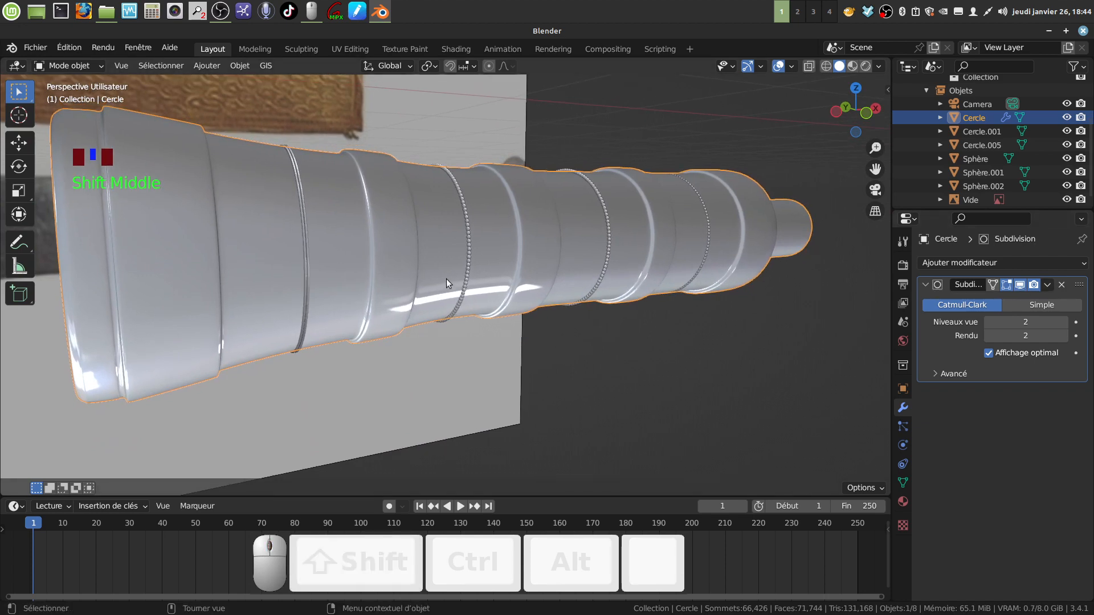
scroll(446, 278, "down", 3)
middle_click_drag(425, 269, 518, 318)
scroll(429, 301, "up", 2)
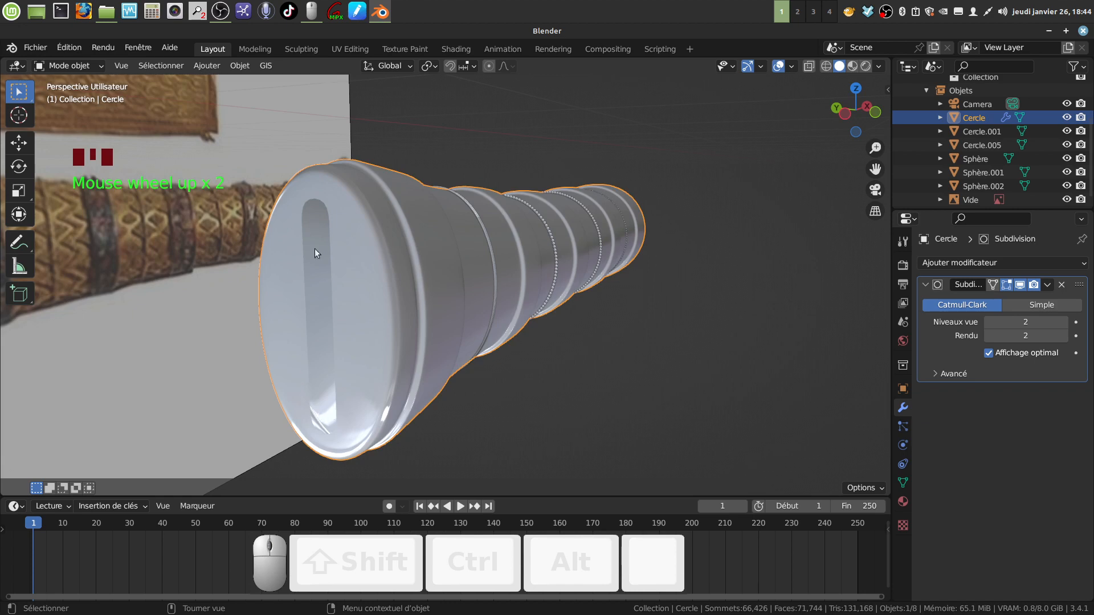
middle_click_drag(314, 248, 412, 280)
middle_click_drag(330, 238, 359, 268)
scroll(490, 272, "down", 1)
middle_click_drag(490, 272, 535, 282, "shift")
scroll(546, 299, "down", 3)
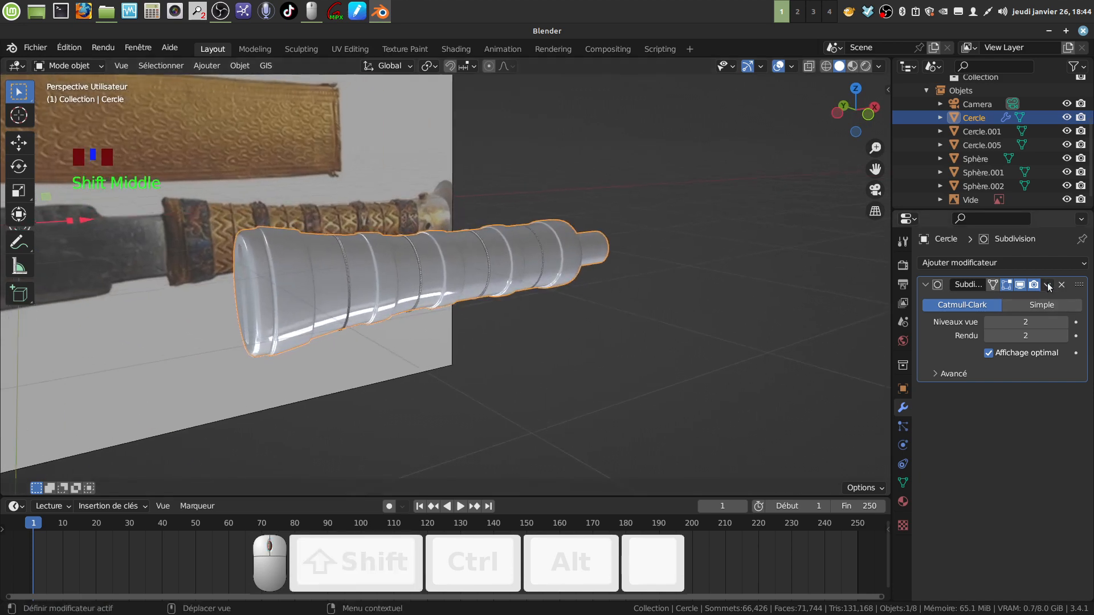
left_click(1047, 285)
left_click(1008, 302)
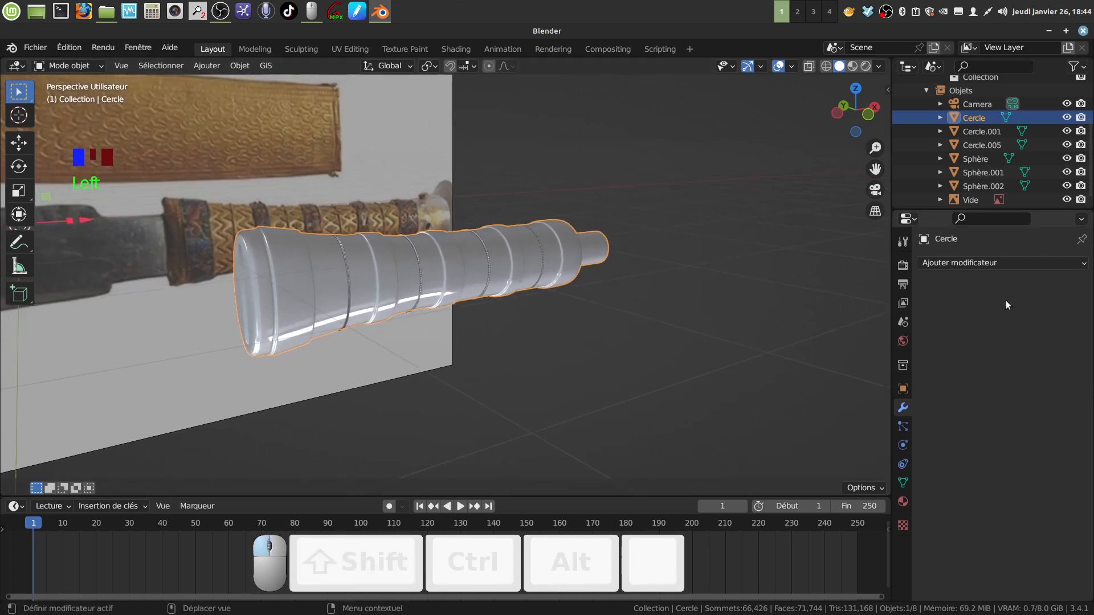
- Join the handle body and all its wire and bead rings into the single object Cercle, leaving nothing selected
scroll(478, 376, "up", 4)
scroll(484, 353, "down", 2)
middle_click_drag(485, 353, 578, 175, "shift")
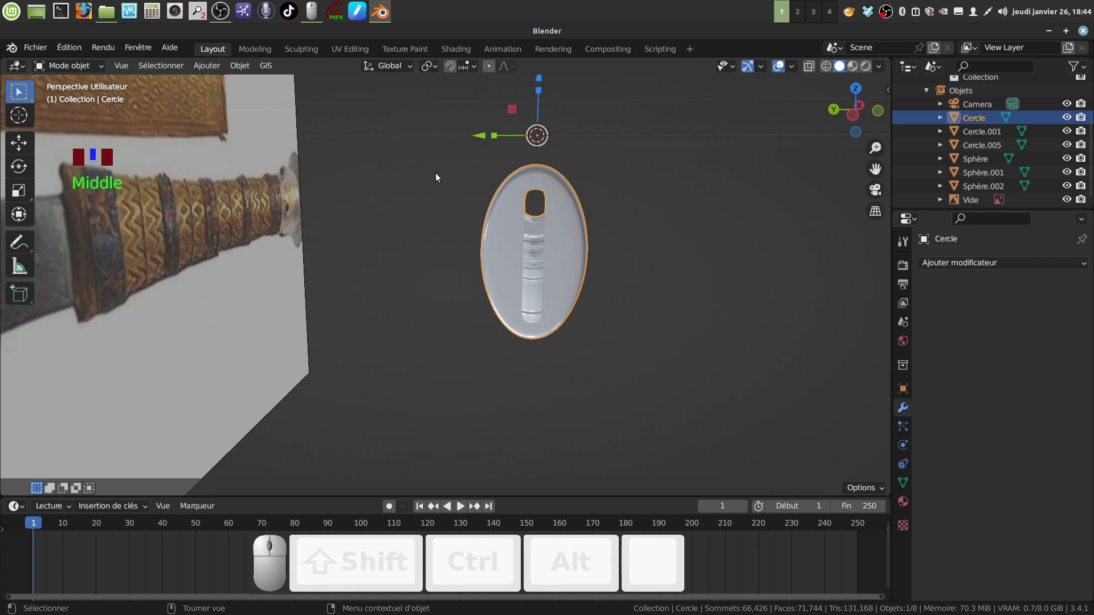
key("b")
left_click_drag(422, 145, 627, 365)
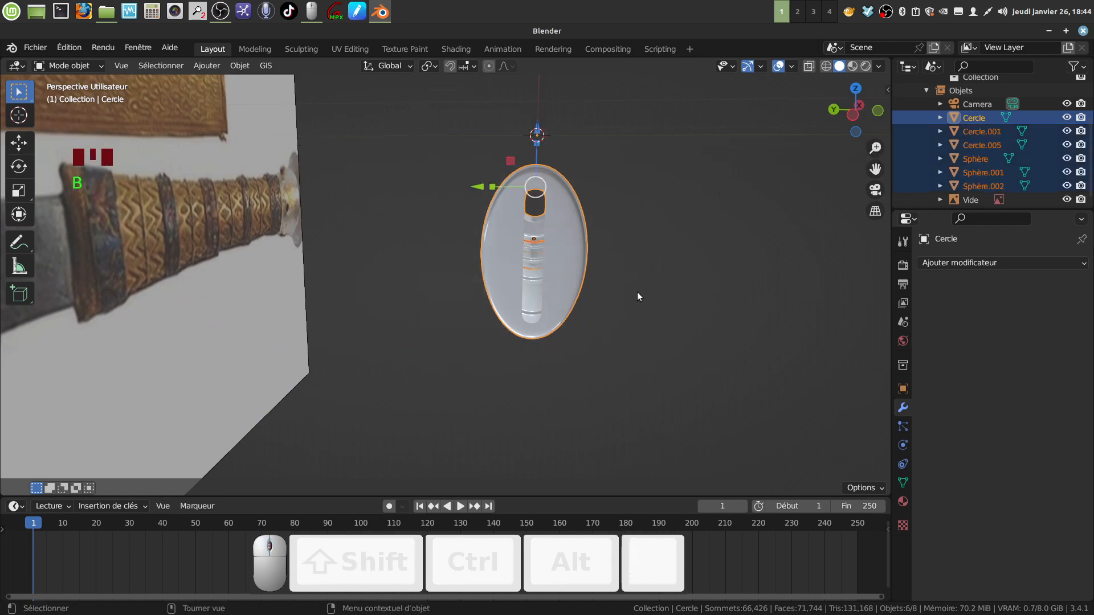
middle_click_drag(637, 296, 532, 340)
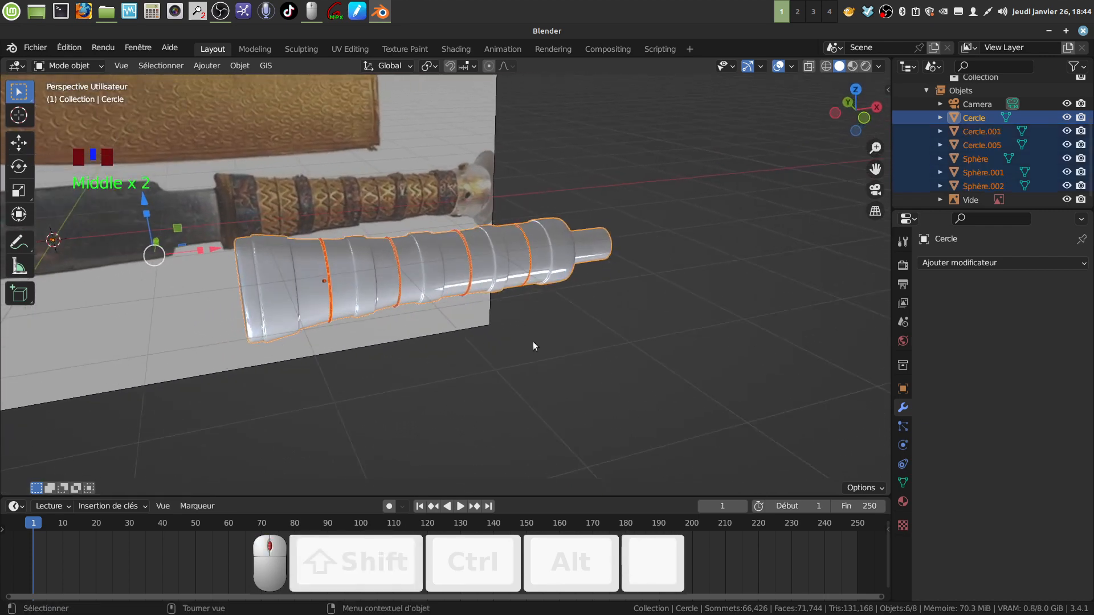
right_click(684, 299)
left_click(643, 347)
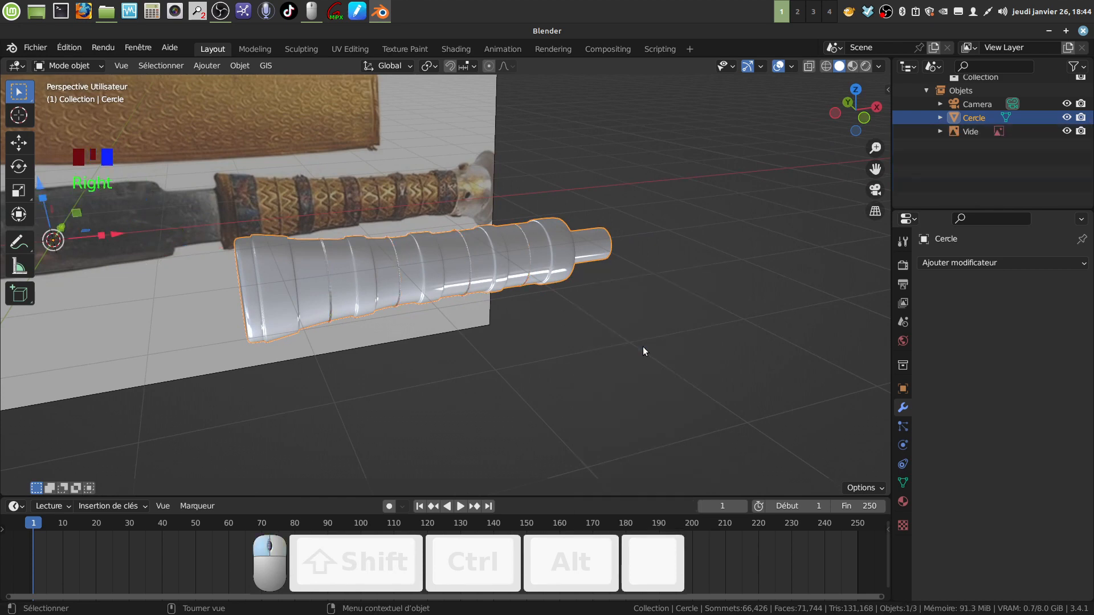
middle_click_drag(588, 329, 592, 334)
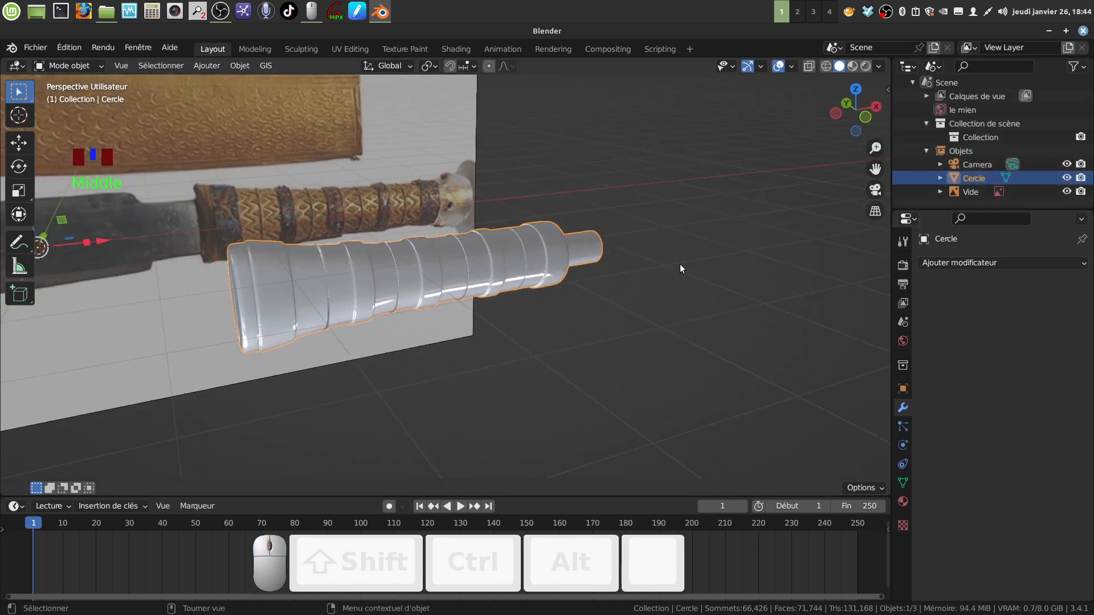
mouse_move(467, 341)
middle_mouse_down()
mouse_move(425, 361)
mouse_move(499, 291)
mouse_move(637, 330)
mouse_move(507, 305)
mouse_move(454, 331)
middle_mouse_up()
left_click(627, 326)
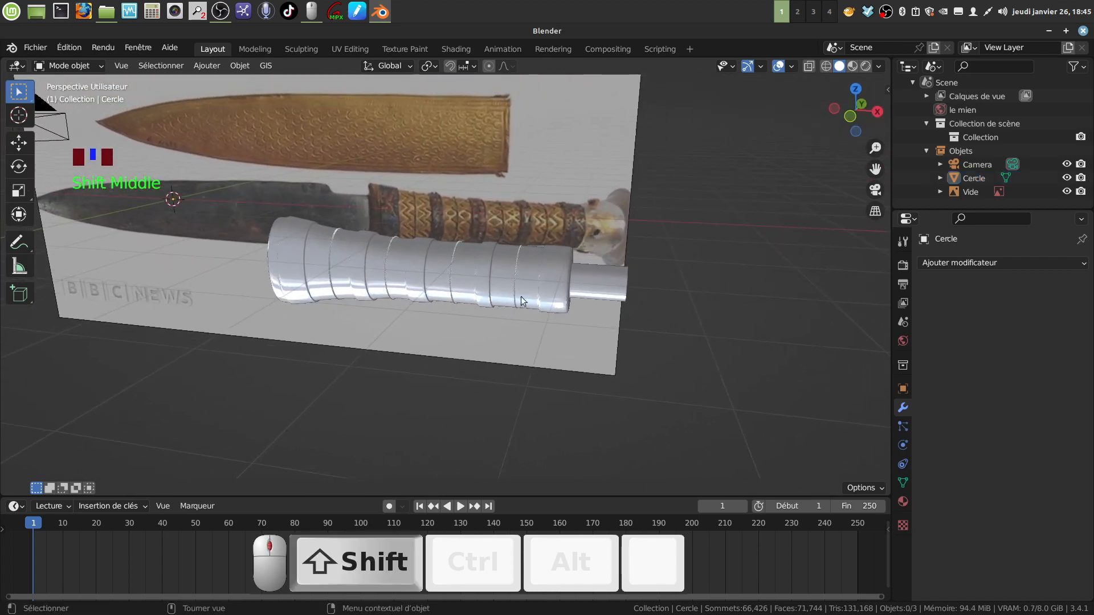
- Fill the open edge loop at the tip of the handle's narrow tang with a face
middle_click_drag(620, 256, 465, 360, "shift")
scroll(500, 340, "up", 4)
scroll(464, 351, "up", 2)
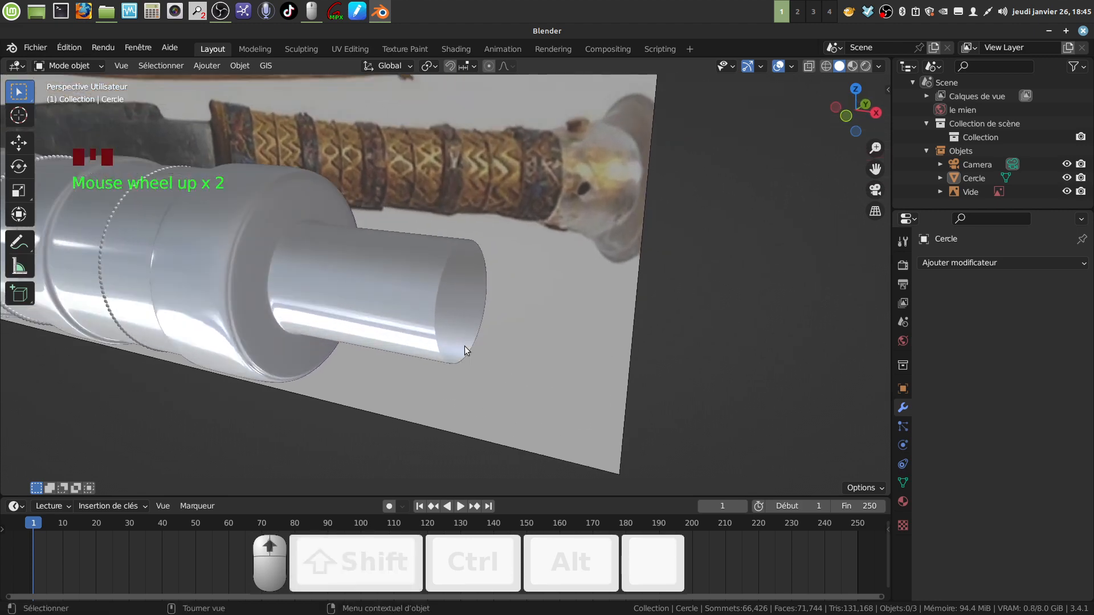
key("Tab")
scroll(429, 319, "up", 2)
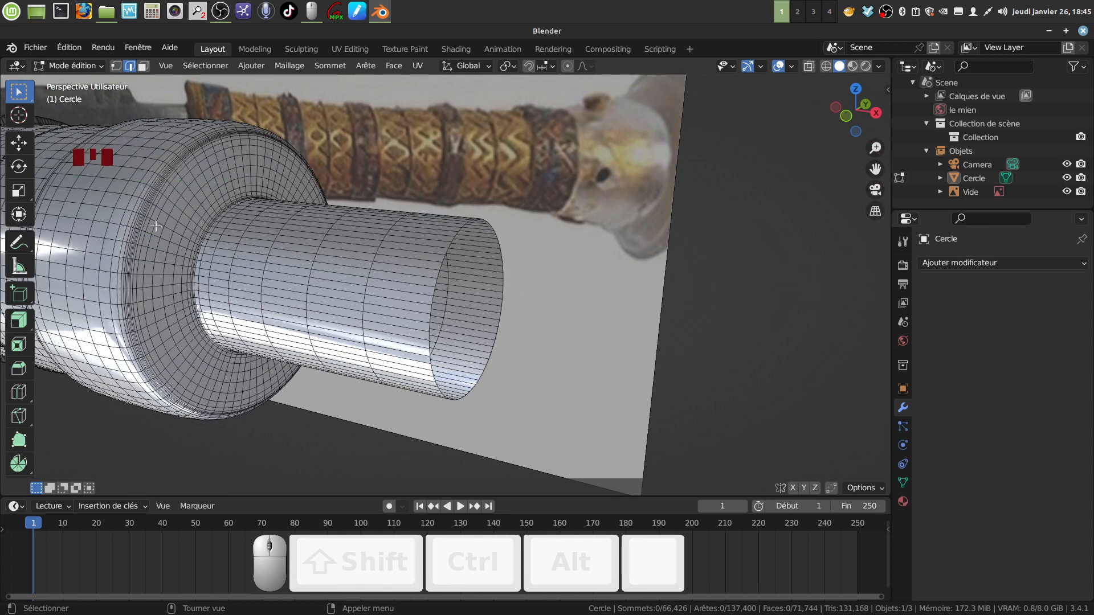
left_click(430, 311, "alt")
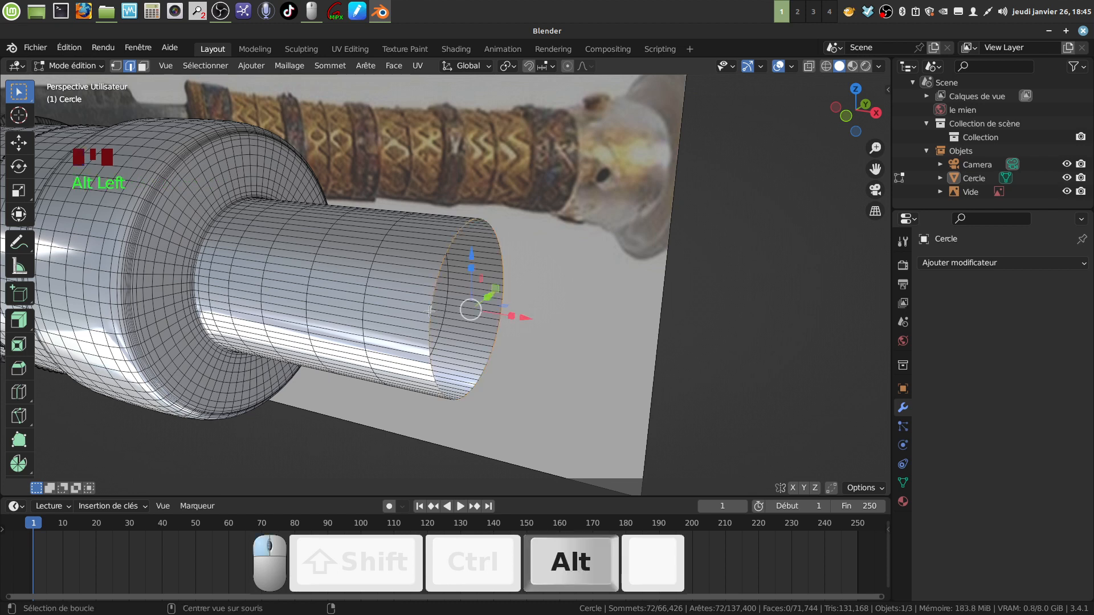
key("f")
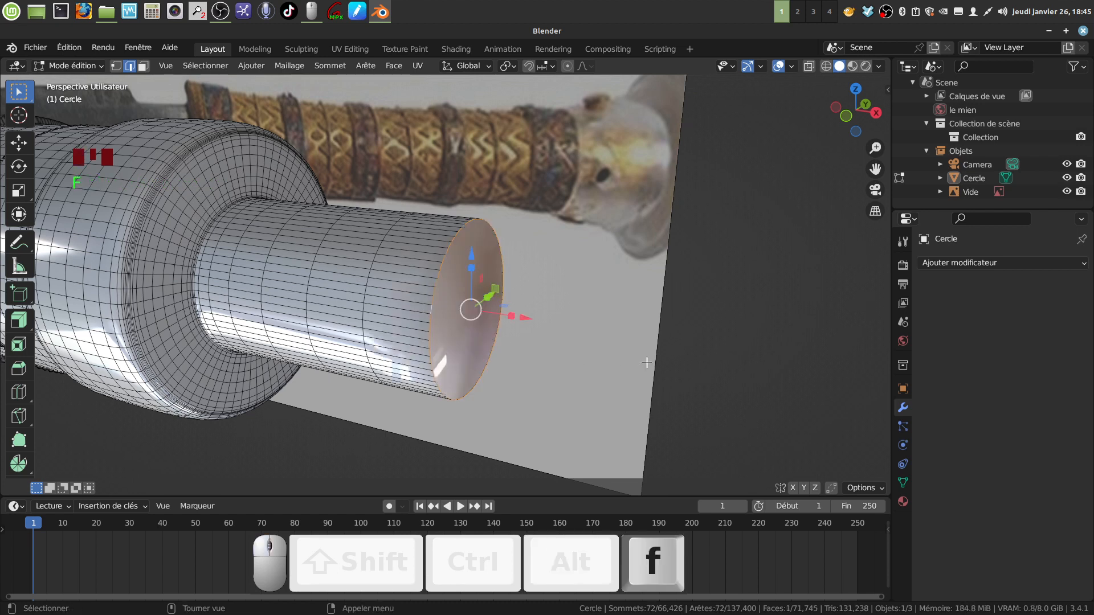
- Bevel the rim of the tang's new end face with a width of 0.014 m and 3 segments, and clear the selection
left_click(445, 342)
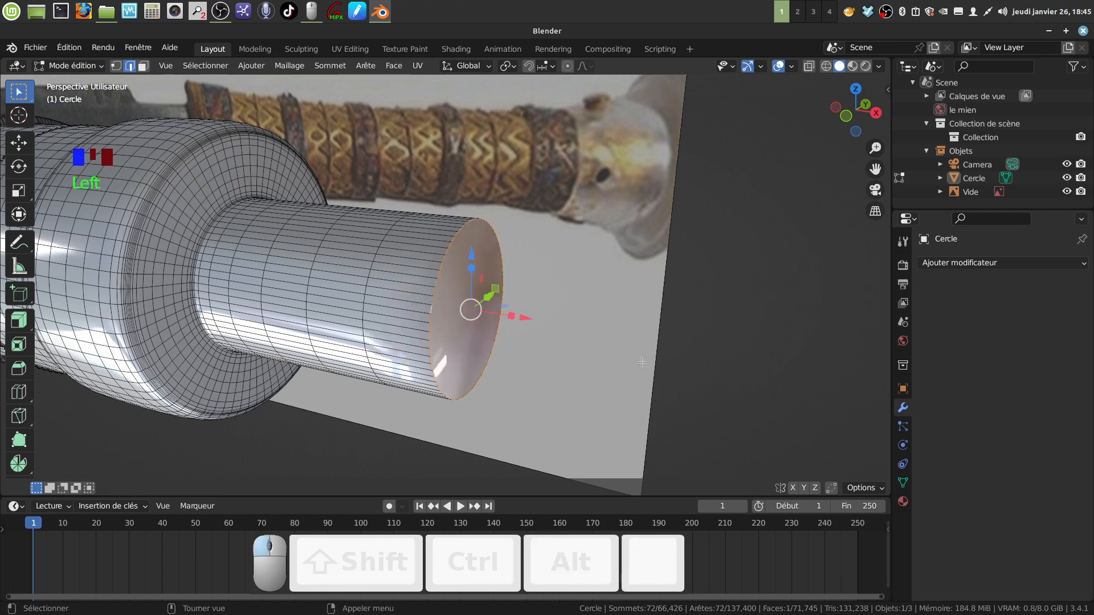
left_click(428, 319, "alt")
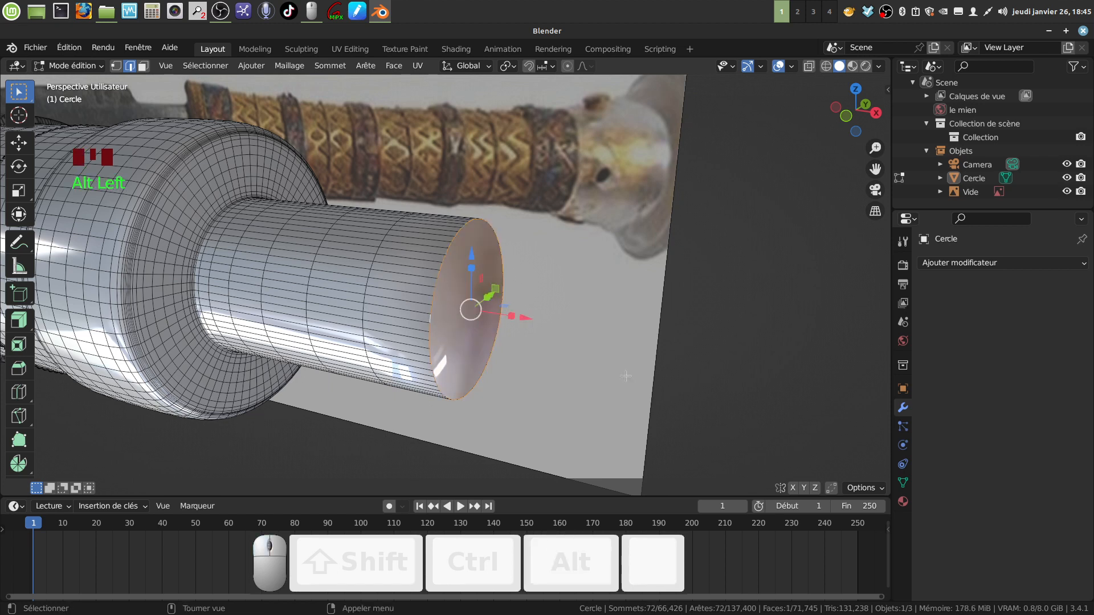
key("ctrl+b")
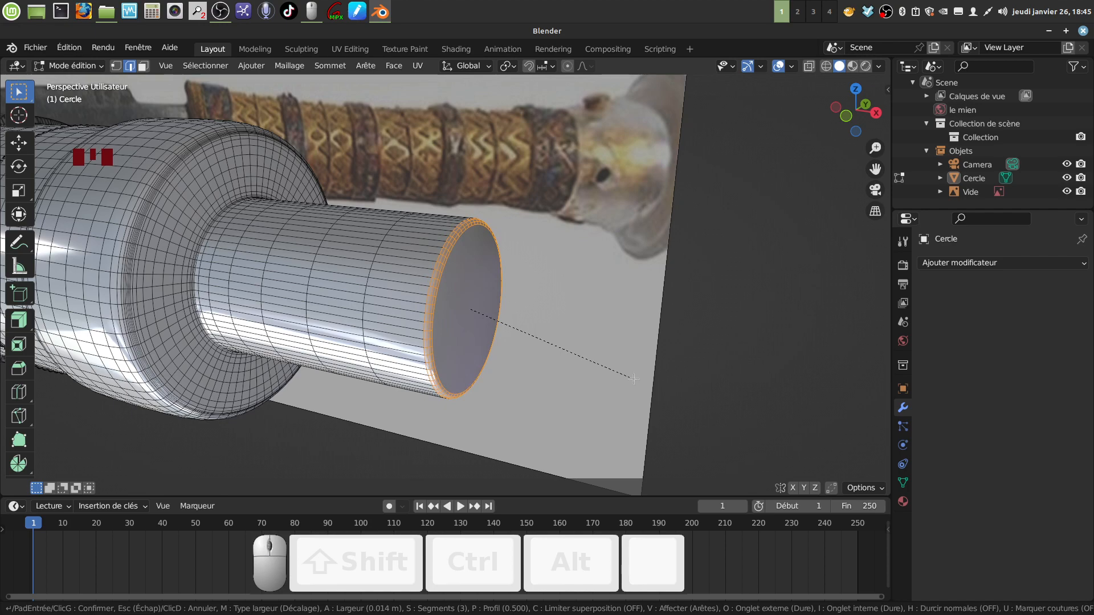
left_click(633, 379)
middle_click_drag(634, 379, 628, 377)
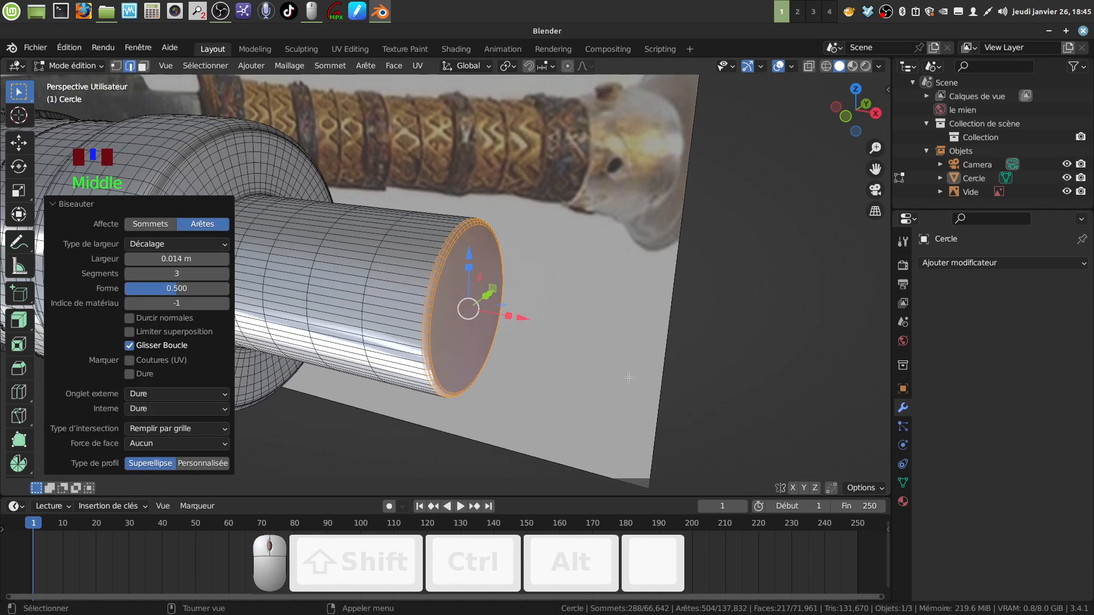
scroll(629, 377, "down", 4)
key("alt+a")
middle_click_drag(462, 317, 437, 336, "shift")
middle_click_drag(507, 190, 515, 196, "shift")
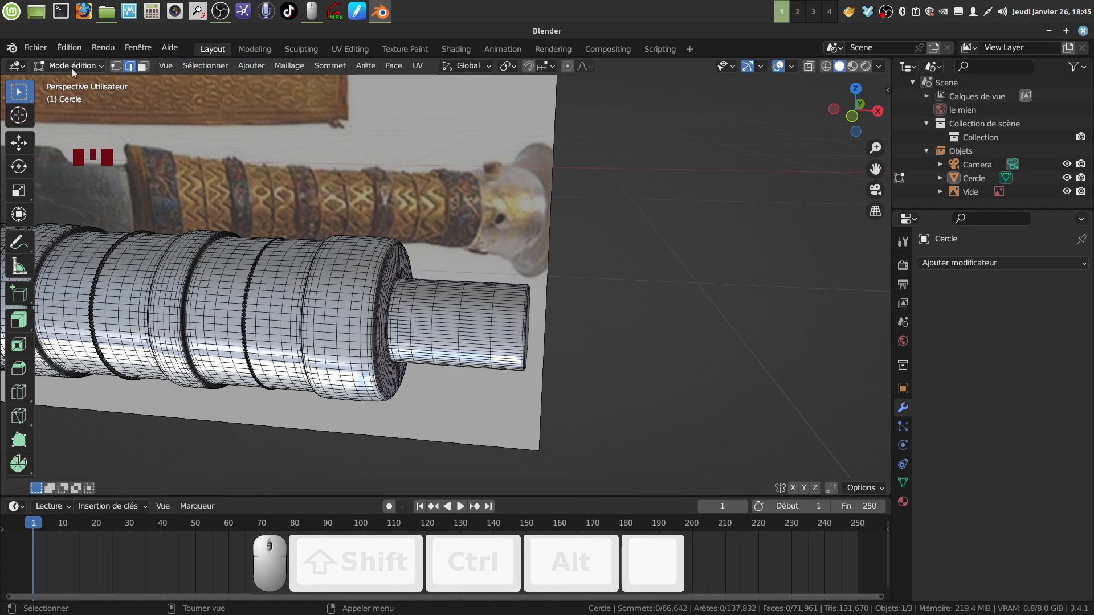
- Add a mesh circle with 14 vertices and a 1 m radius within the handle object
left_click(254, 67)
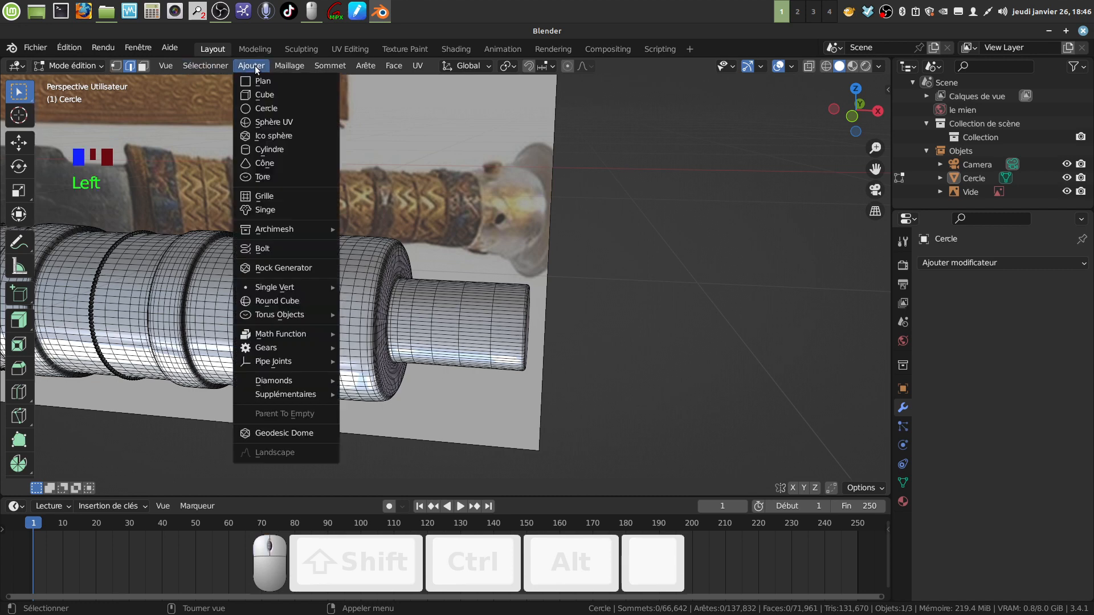
left_click(279, 109)
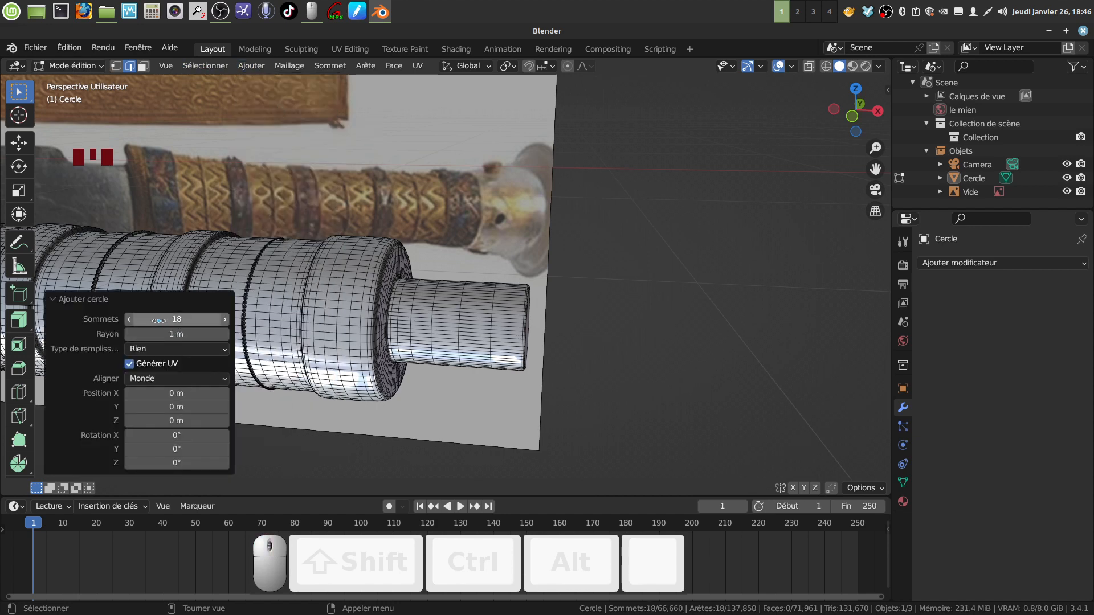
left_click(128, 320)
left_click(128, 319)
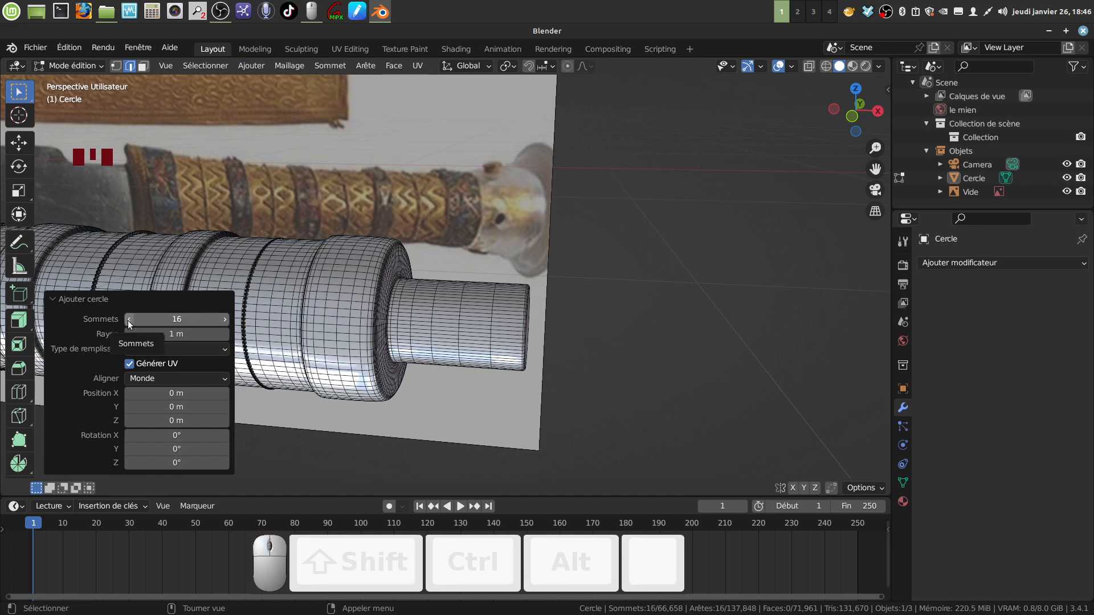
left_click(127, 320)
left_click(127, 319)
scroll(506, 348, "down", 3)
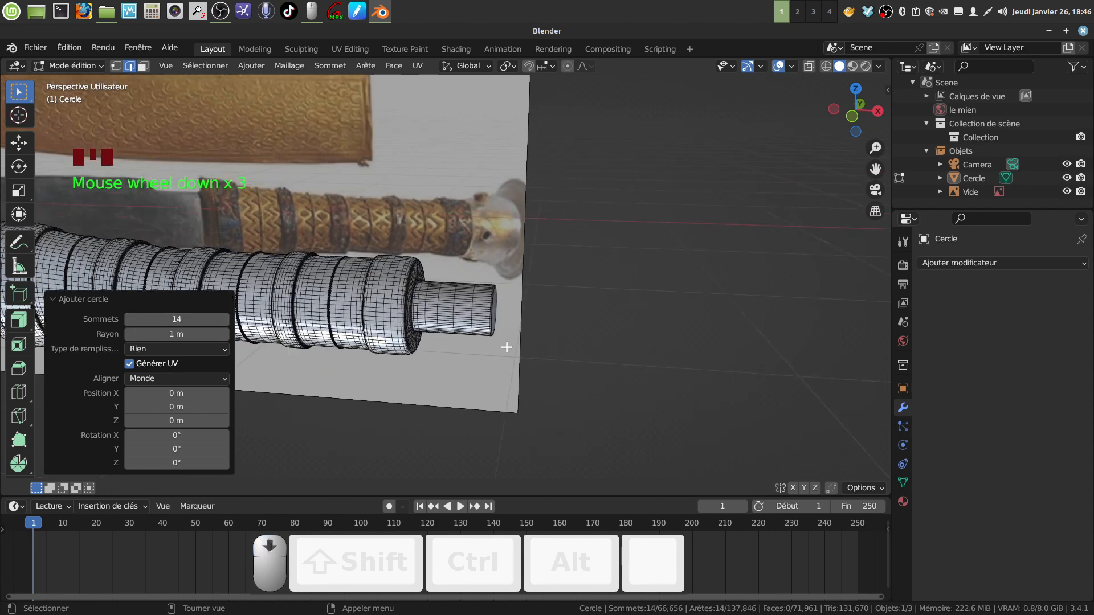
- Select the end face of the tang in face mode and snap the 3D cursor to it
scroll(506, 347, "down", 3)
middle_click_drag(506, 347, 471, 283, "shift")
middle_click_drag(409, 304, 459, 291, "shift")
middle_click_drag(530, 301, 461, 307)
middle_click_drag(530, 325, 456, 294, "shift")
scroll(375, 323, "up", 5)
scroll(374, 322, "up", 4)
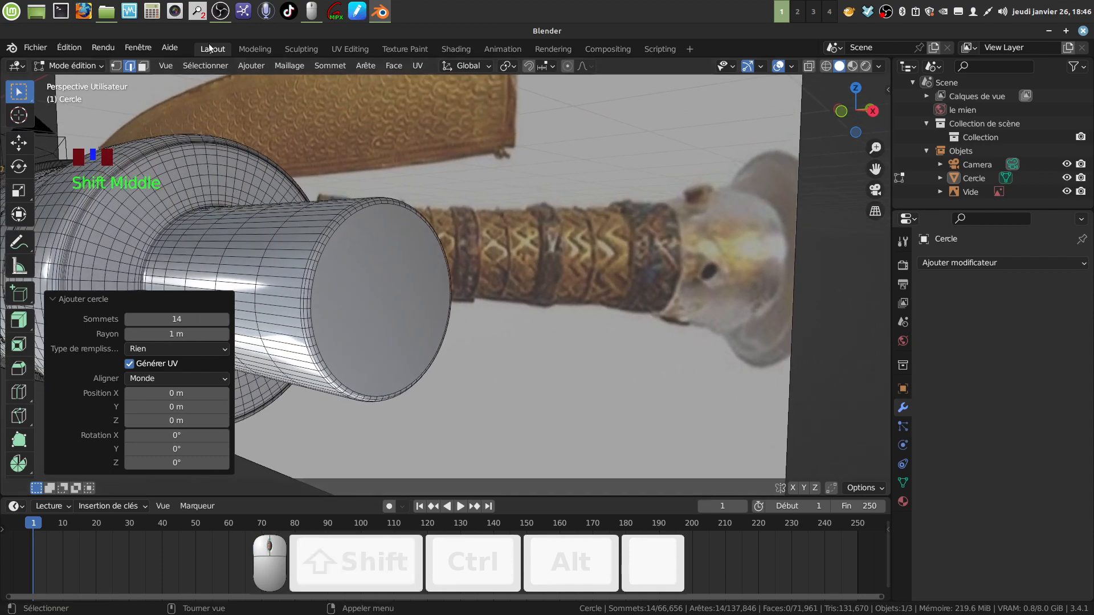
left_click(142, 68)
left_click(416, 325)
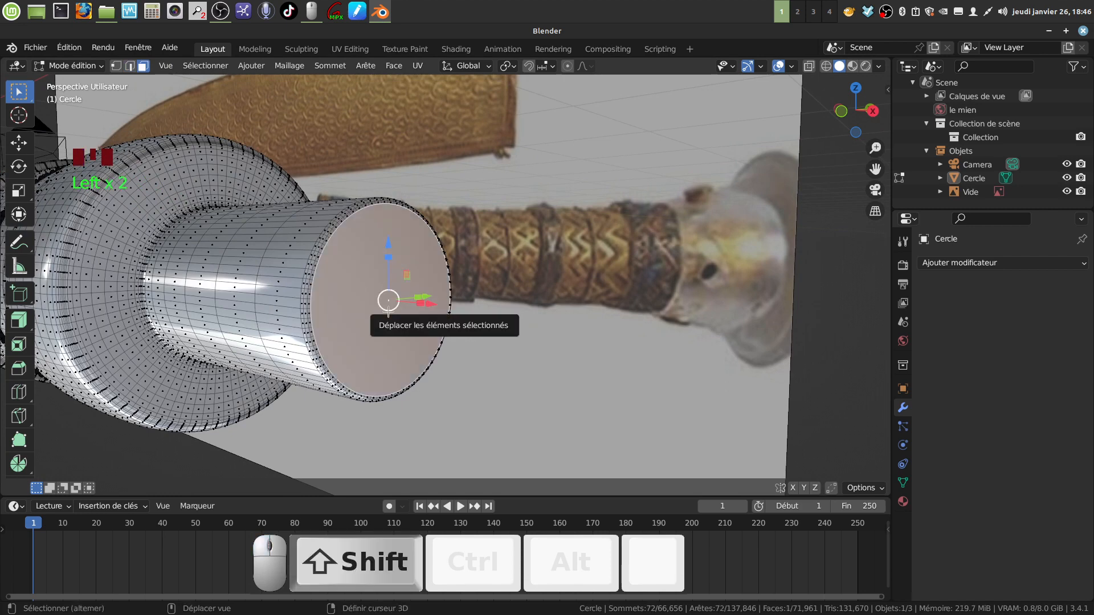
key("shift+s")
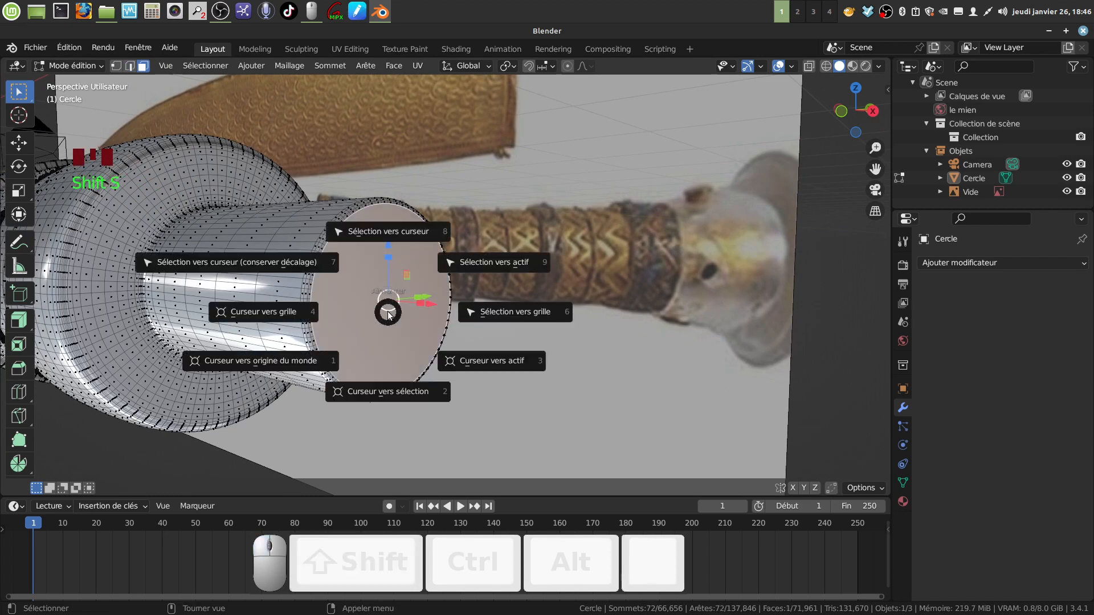
left_click(398, 391)
middle_click_drag(398, 391, 424, 354)
scroll(462, 357, "down", 5)
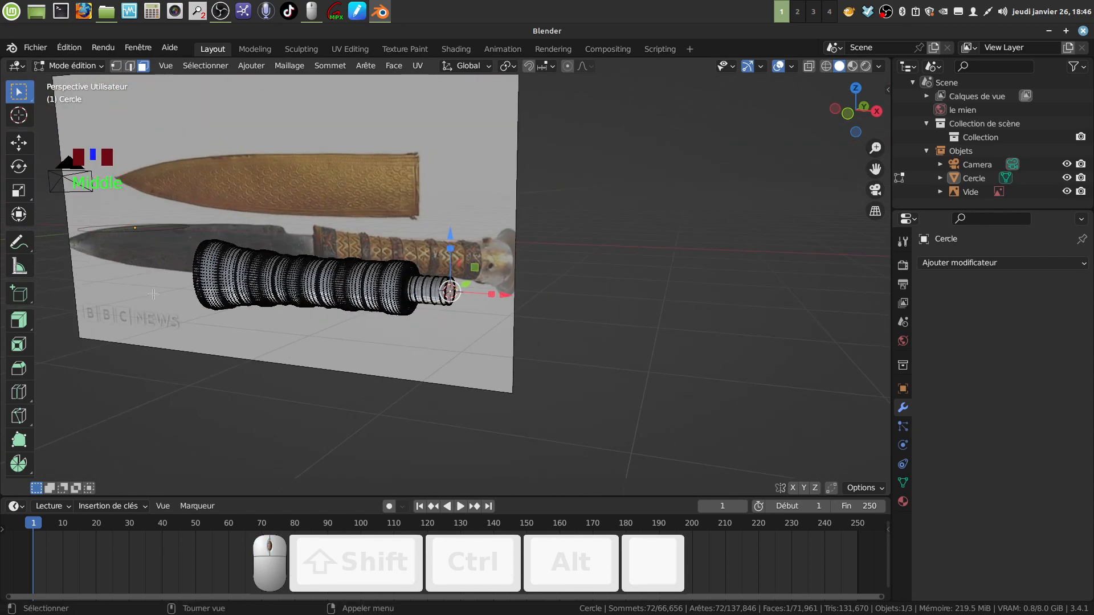
- Try to snap the new circle to the 3D cursor in Object mode, and undo the move
key("Tab")
left_click(129, 231)
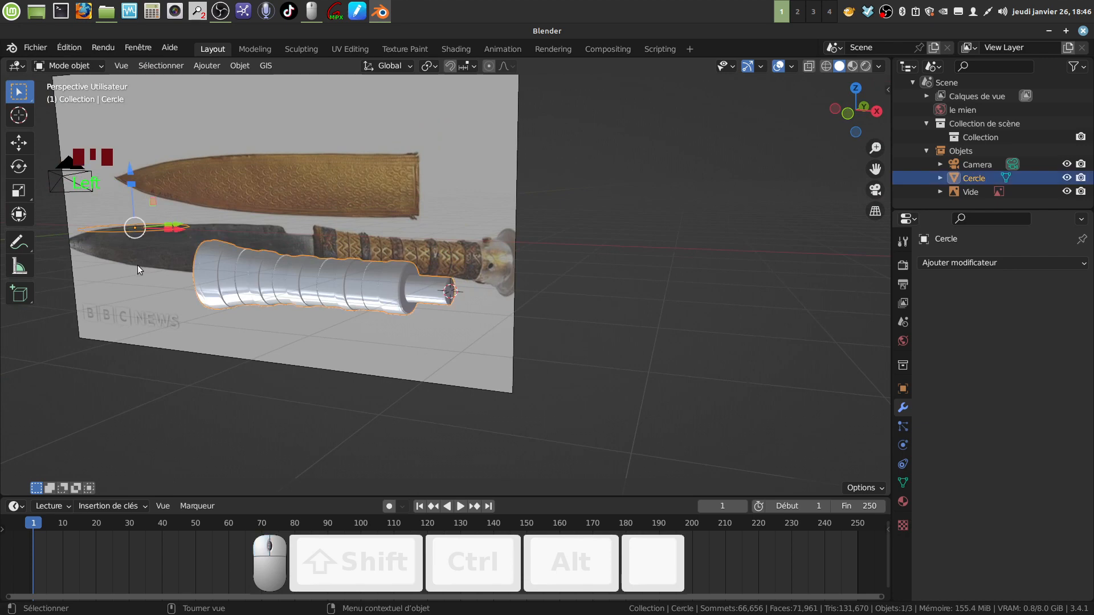
key("shift+s")
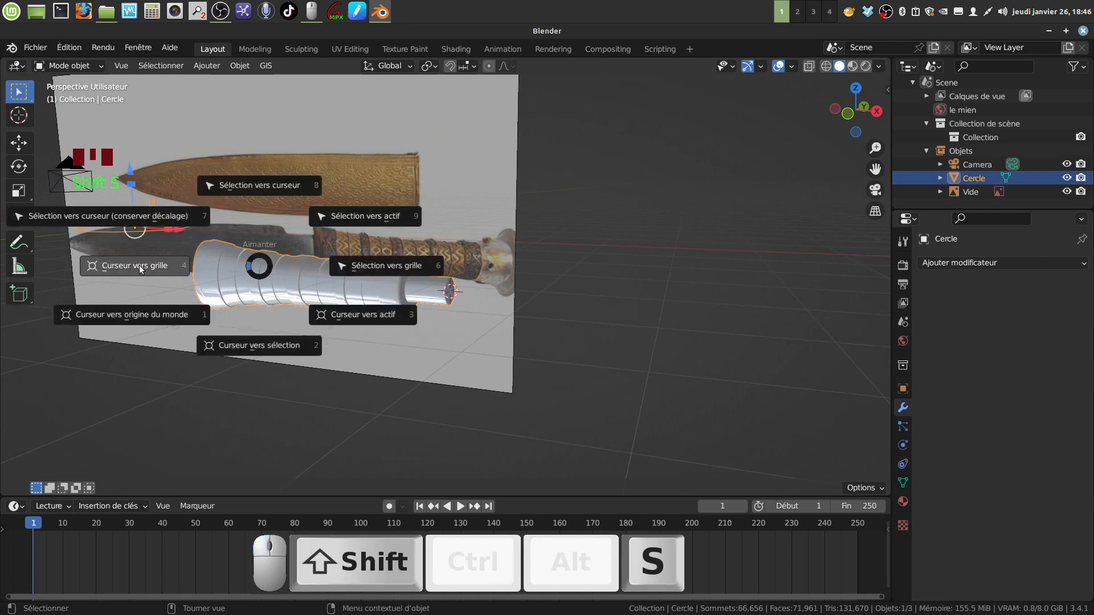
left_click(259, 185)
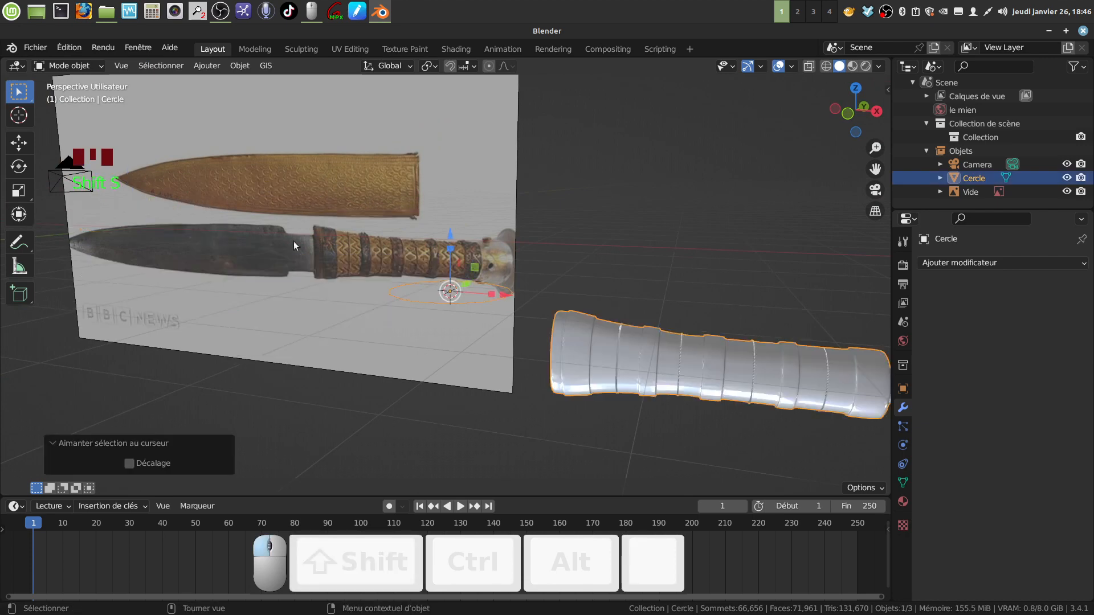
key("ctrl+z")
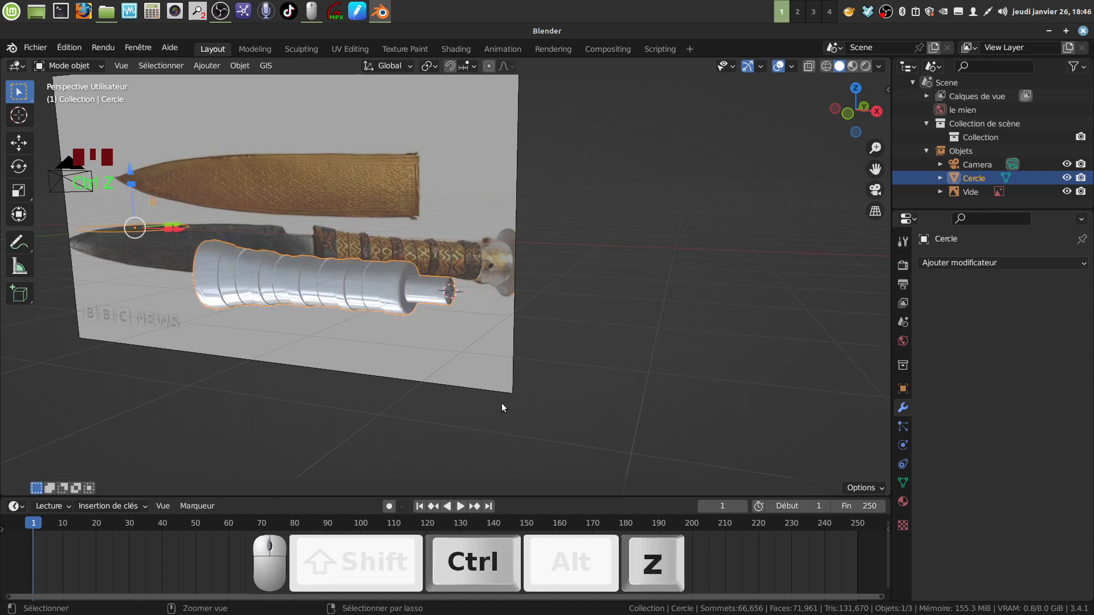
- Try once more to snap the selected handle object to the 3D cursor, and undo the move
left_click(246, 264)
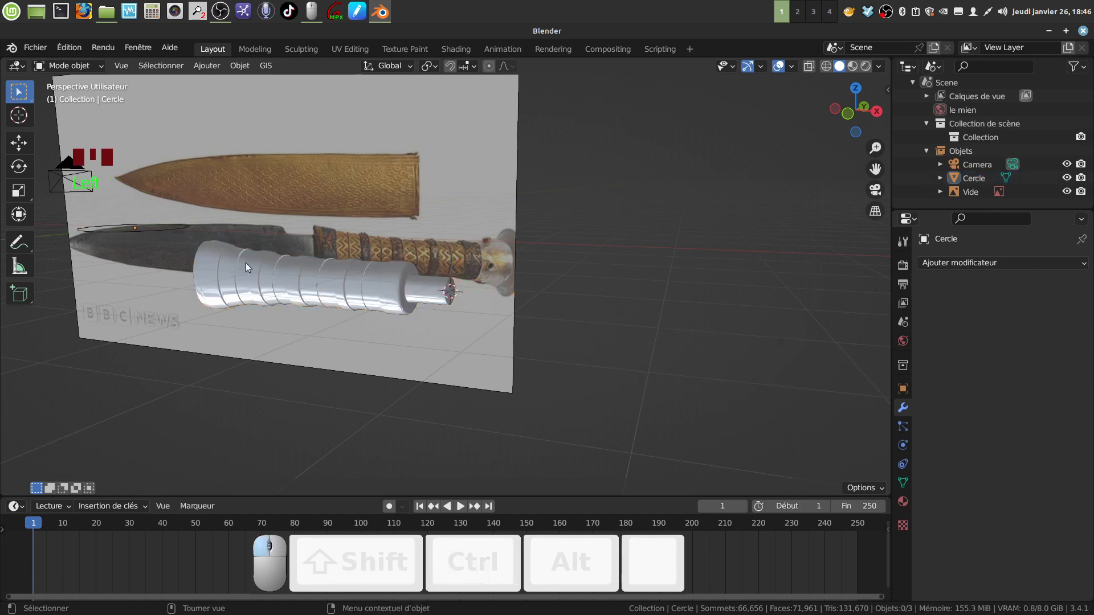
left_click(164, 231)
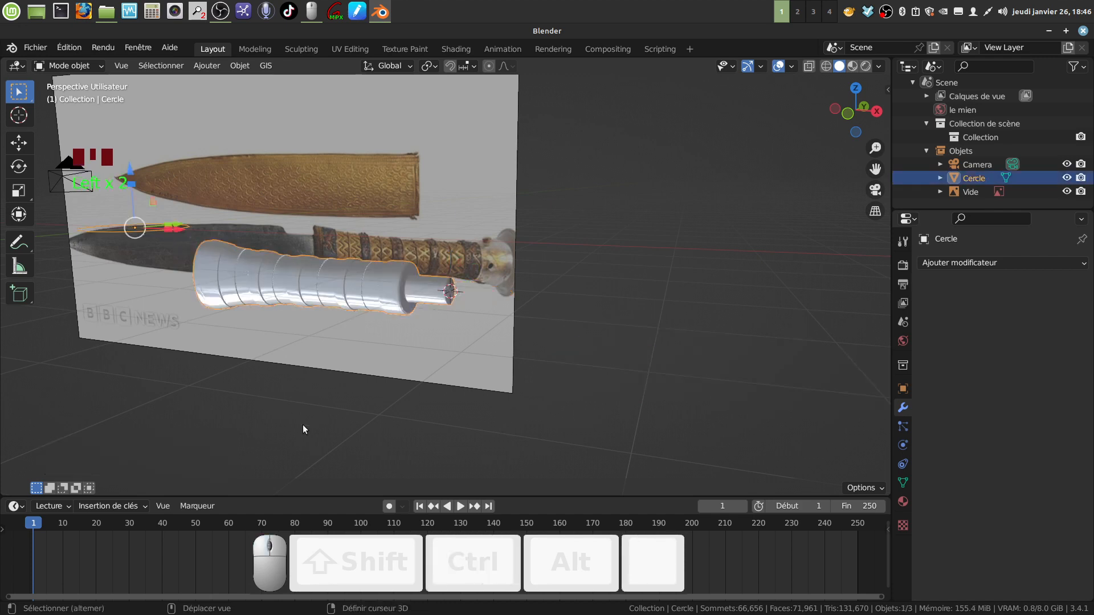
key("shift+s")
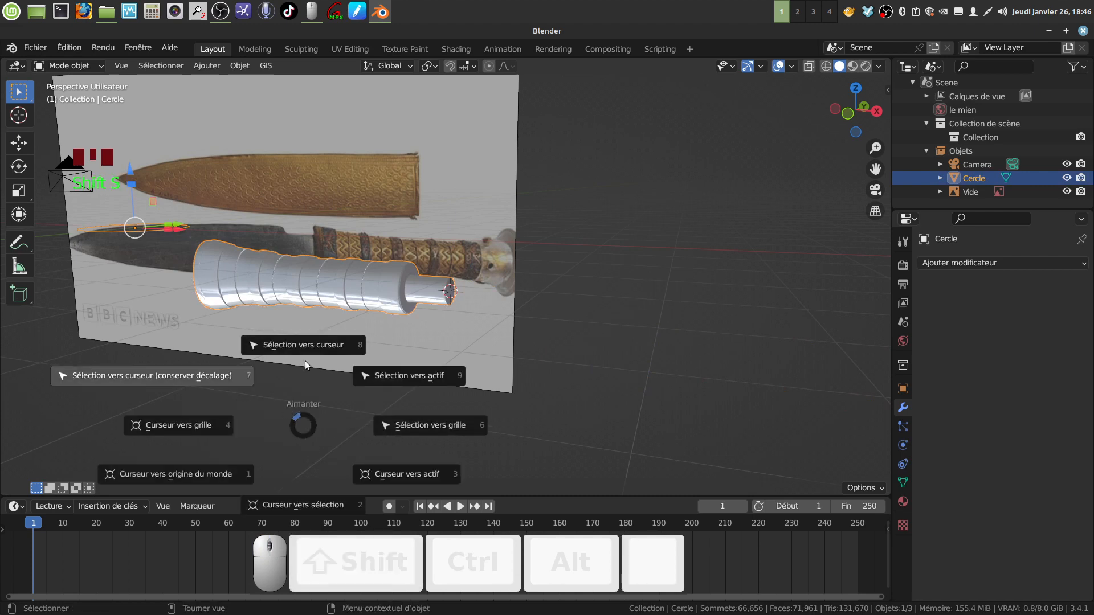
left_click(320, 343)
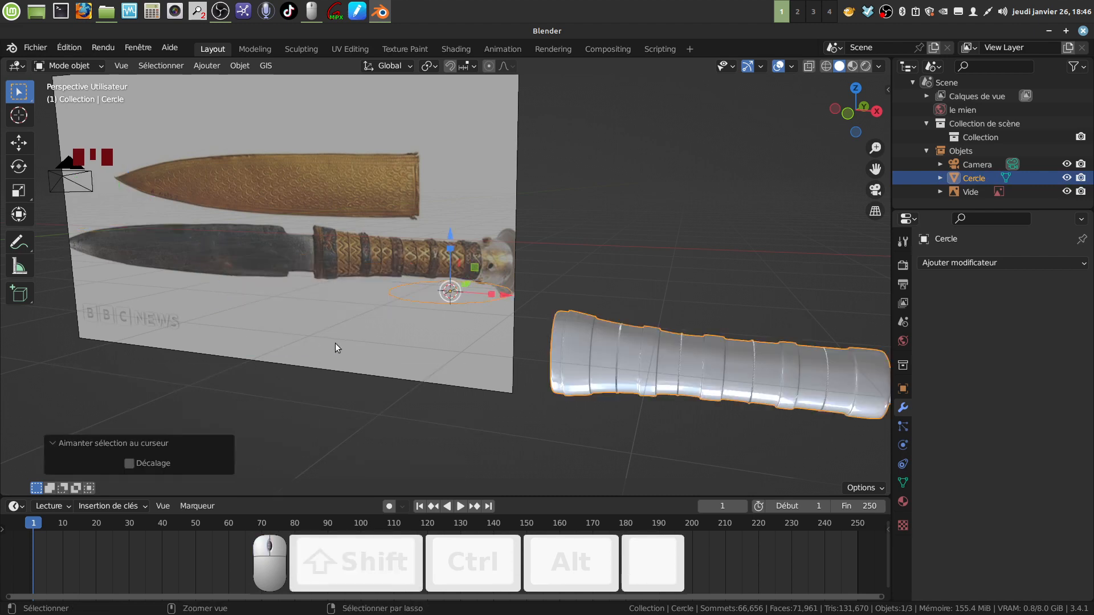
key("ctrl")
key("ctrl+z")
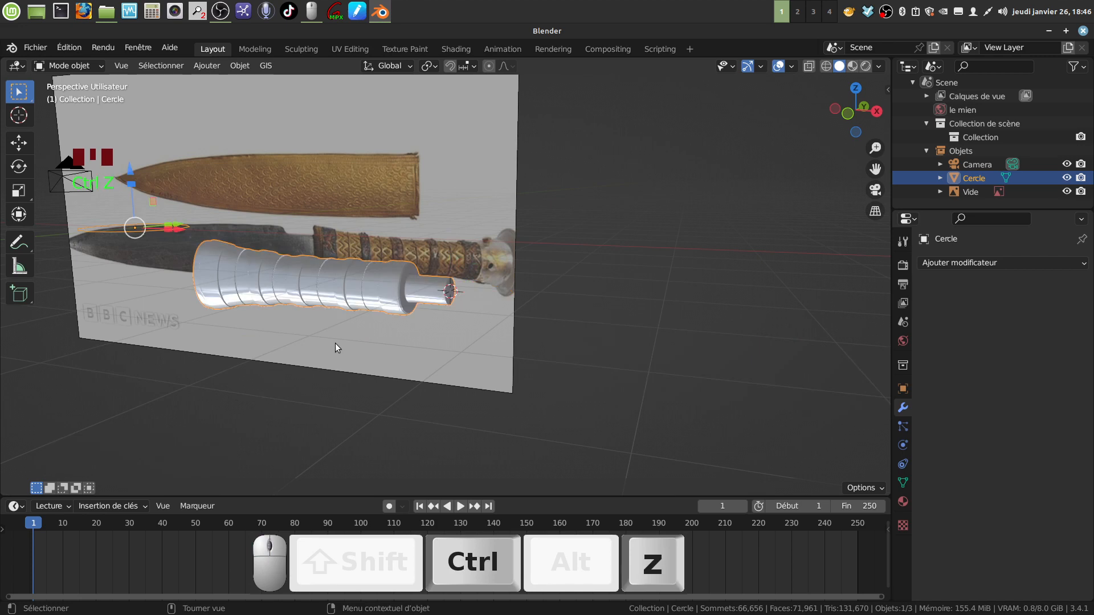
- Delete the vertices of the stray circle inside the handle mesh in vertex mode, and return to Object mode
middle_click_drag(335, 343, 395, 349, "shift")
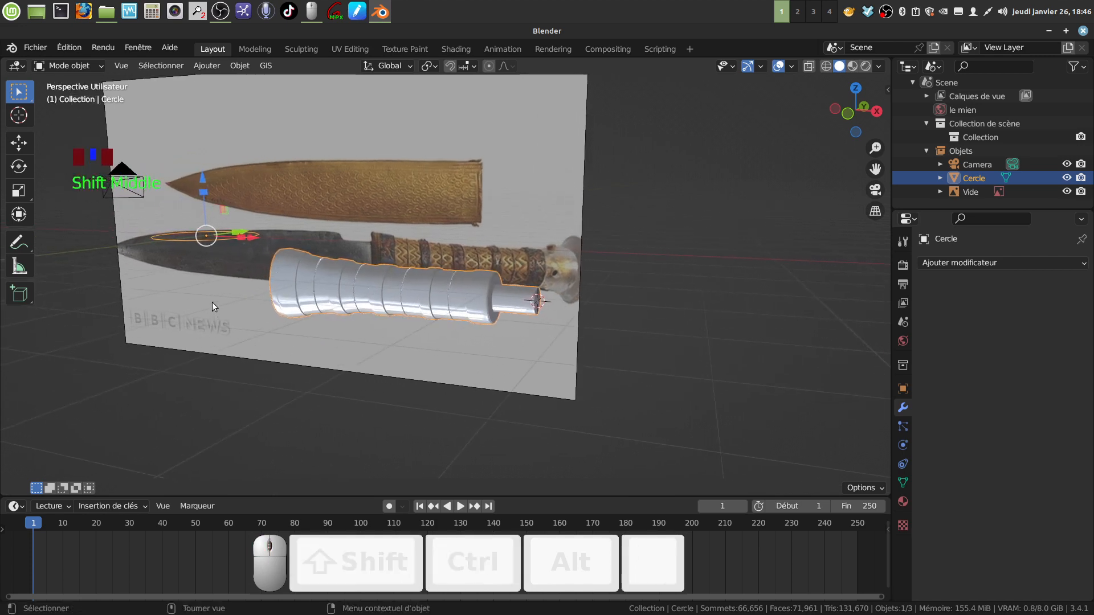
middle_click(205, 276)
key("Tab")
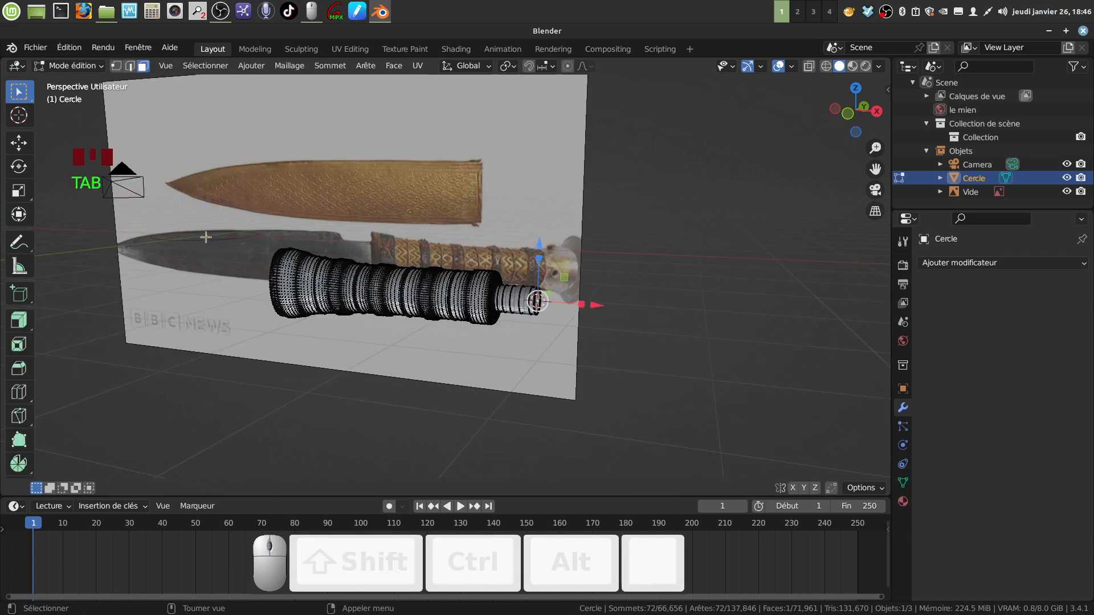
middle_click_drag(224, 240, 160, 136)
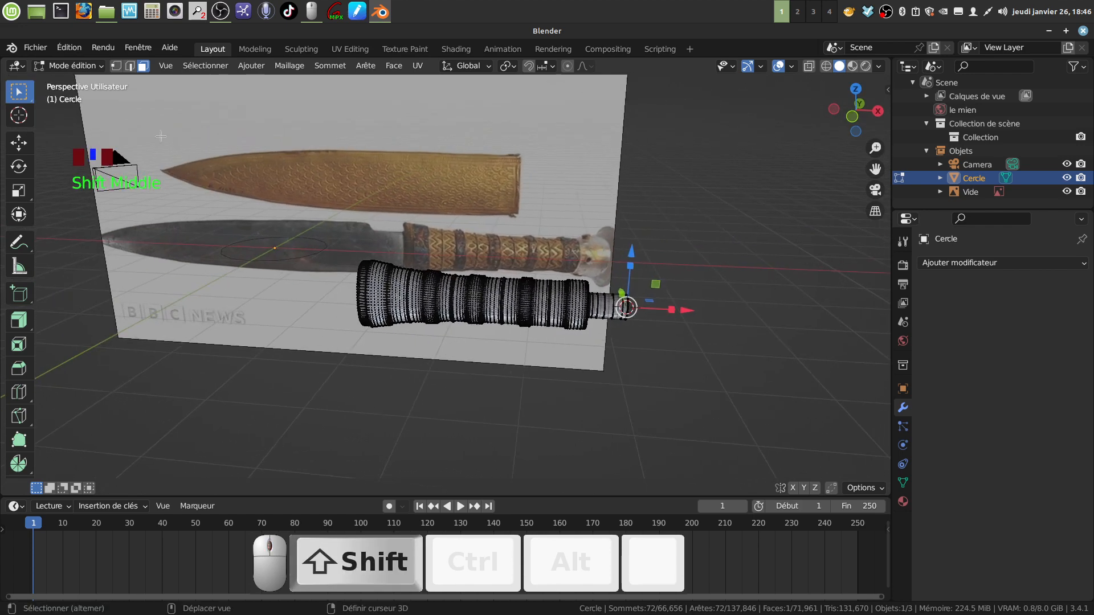
left_click(117, 66)
left_click_drag(205, 216, 337, 272)
key("x")
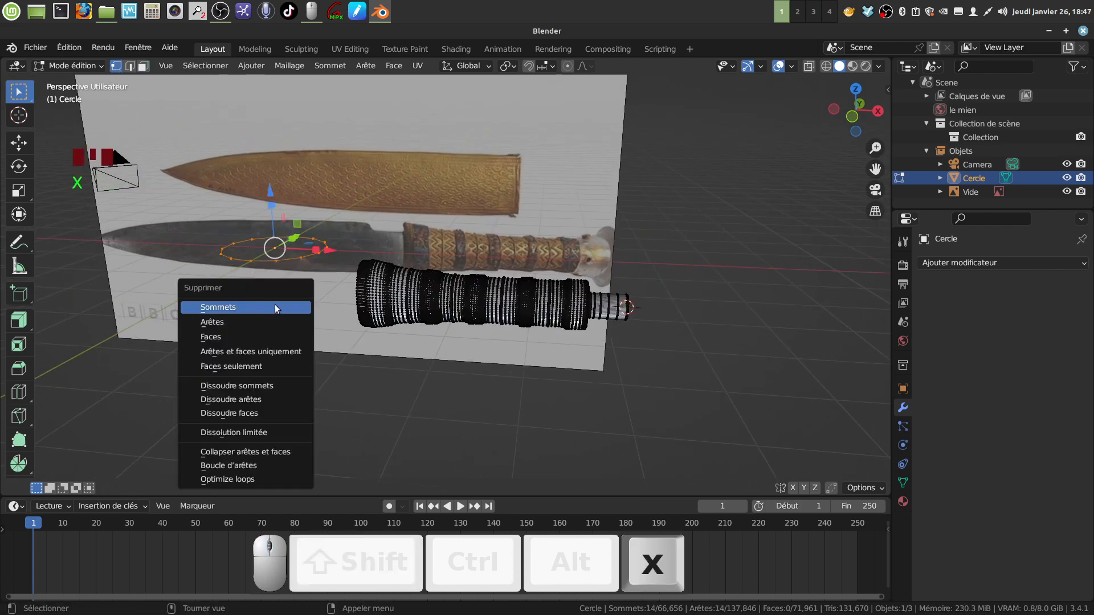
left_click(245, 307)
mouse_move(366, 325)
middle_mouse_down()
mouse_move(369, 310)
mouse_move(603, 320)
mouse_move(624, 308)
middle_mouse_up()
key("Tab")
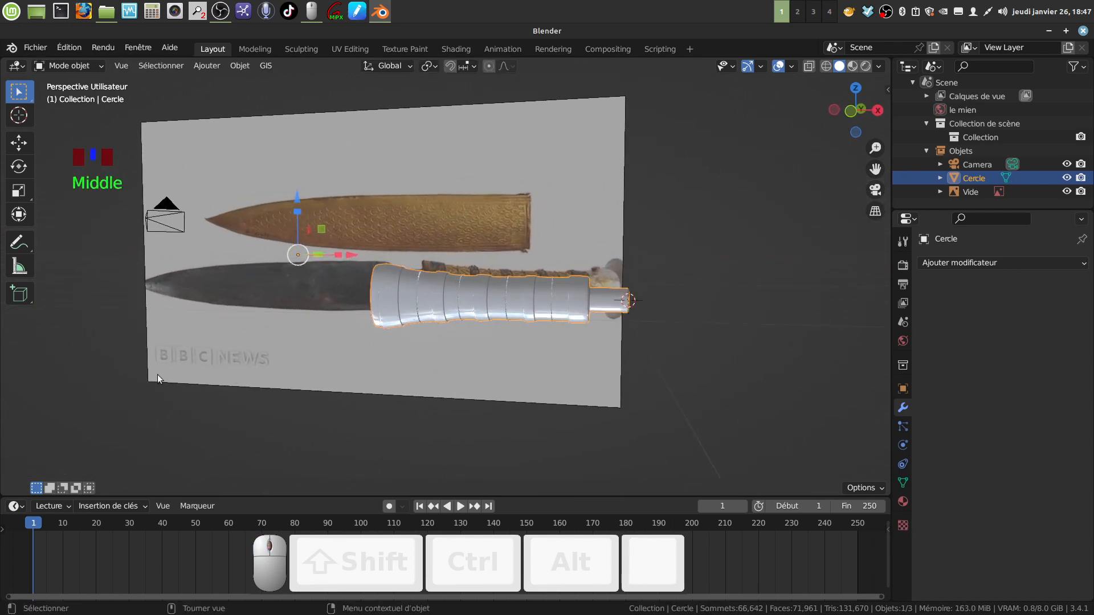
- Add a separate mesh circle with 14 vertices and a 1 m radius at the 3D cursor on the tang's end
left_click(353, 432)
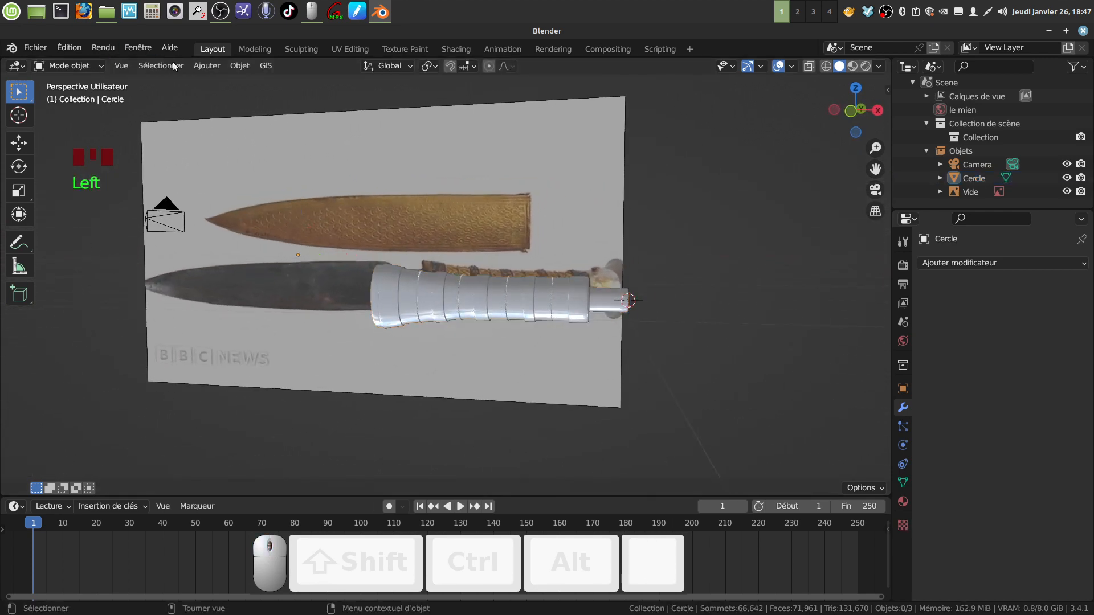
left_click(205, 66)
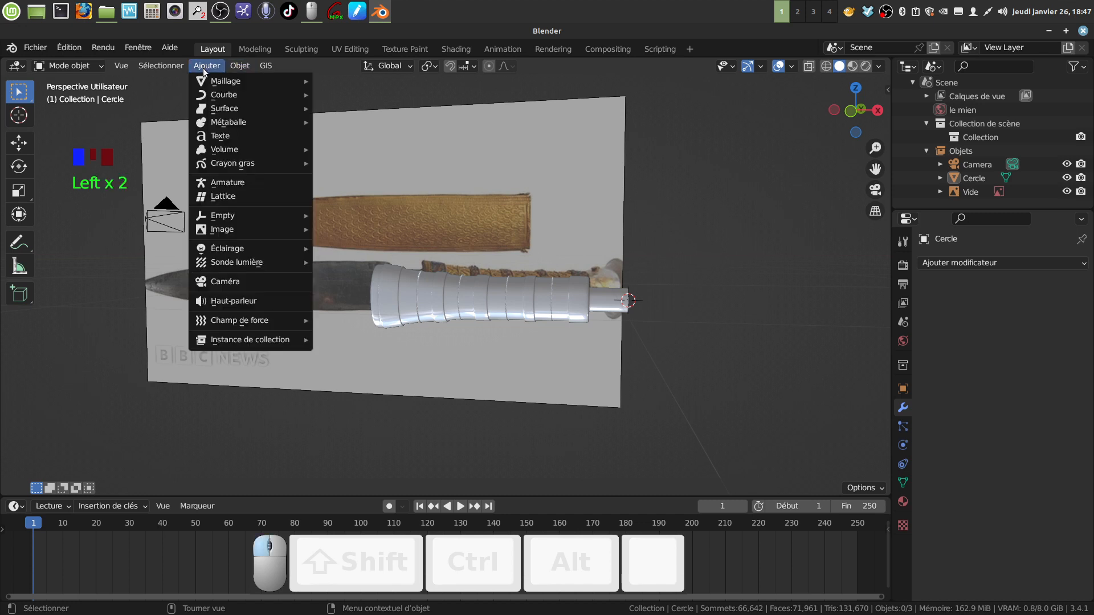
mouse_move(251, 81)
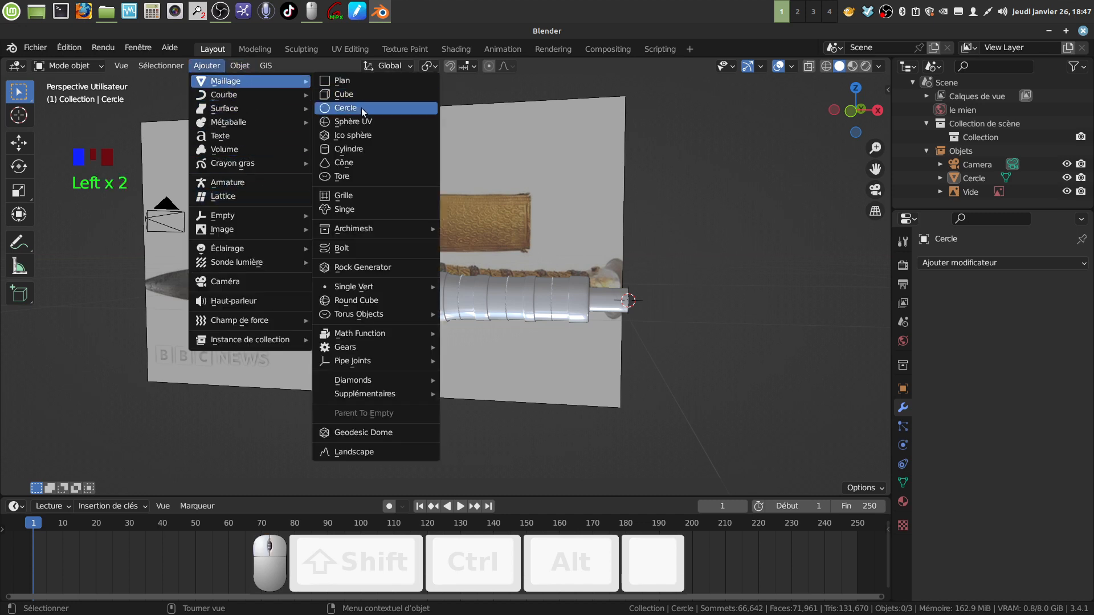
left_click(361, 107)
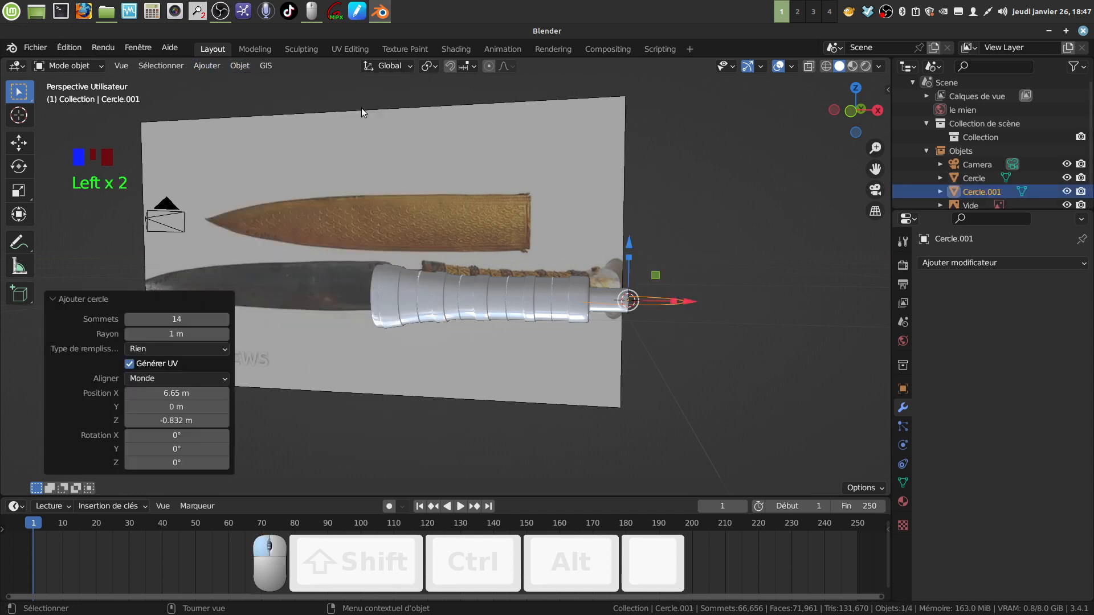
- Rotate the new circle 90° about the Y axis in Edit mode
key("Tab")
middle_click(691, 356)
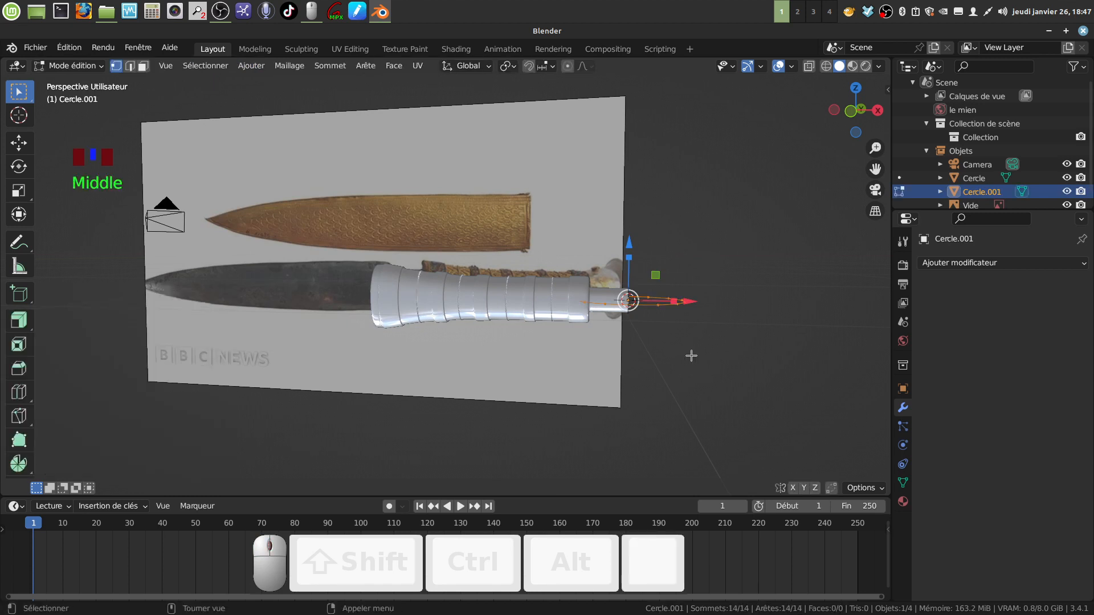
key("r")
key("y")
key("KP_9")
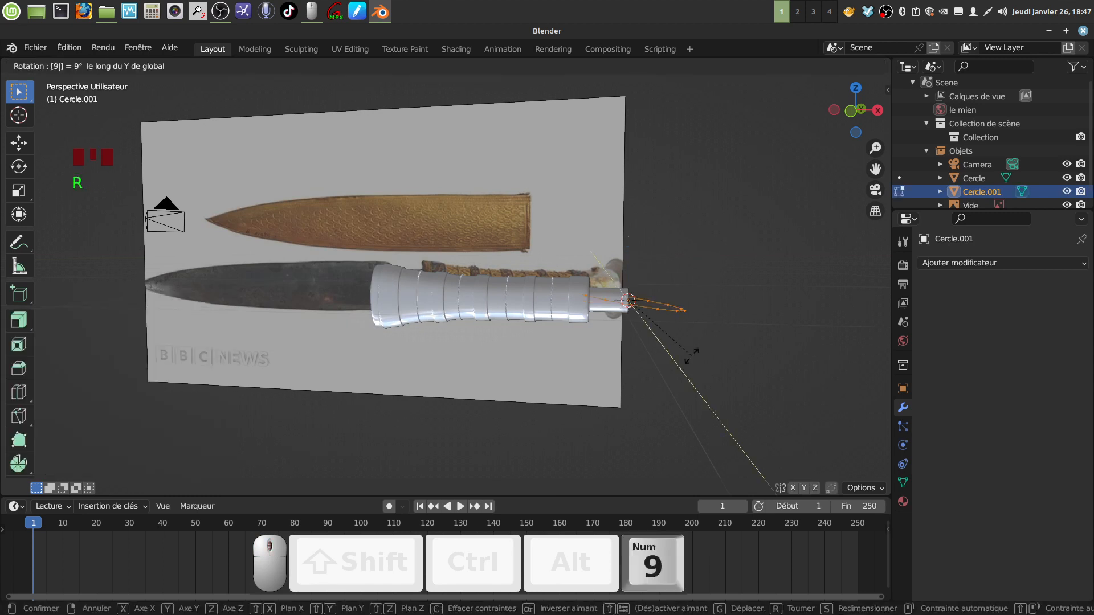
key("KP_0")
left_click(691, 355)
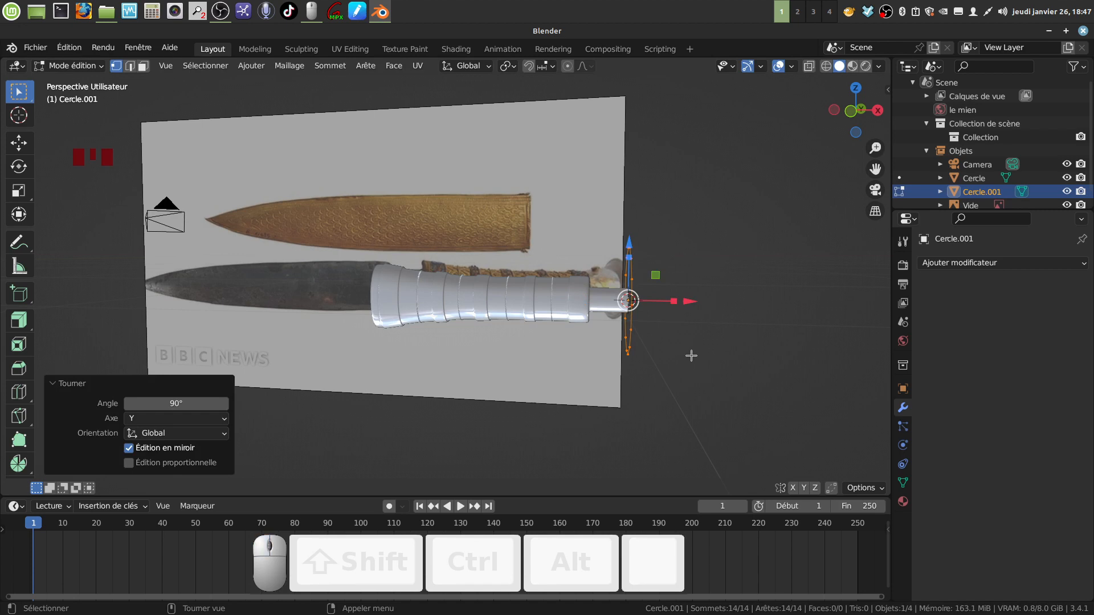
- In front view, move the circle about -0.64 m along X toward the grip's end and scale it by about 0.42
key("KP_1")
scroll(691, 356, "up", 2)
middle_click_drag(691, 356, 521, 343, "shift")
left_click_drag(576, 293, 527, 293)
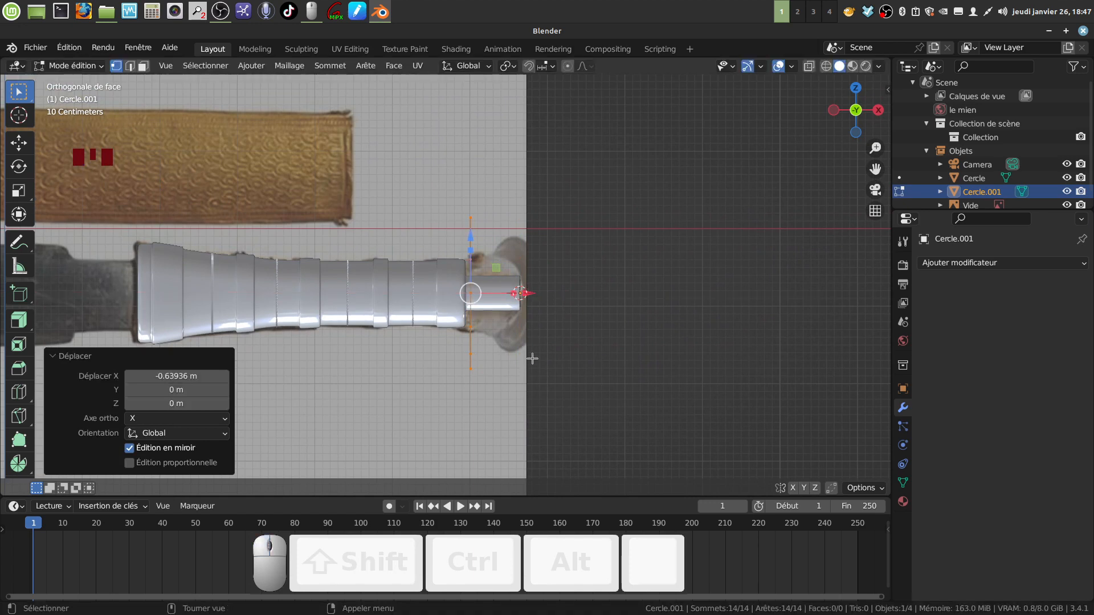
key("s")
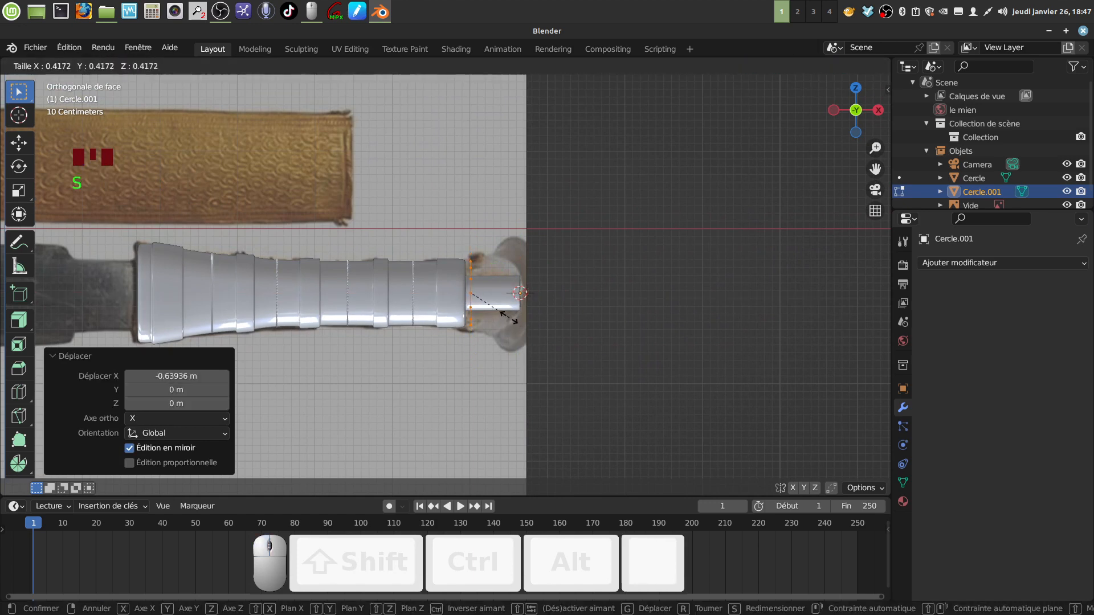
left_click(516, 320)
- Fit the circle against the grip's end face, shifting it -0.047 m and -0.014 m along X and scaling it by about 1.04
scroll(566, 317, "up", 2)
middle_click_drag(527, 333, 528, 413, "shift")
left_click_drag(500, 379, 495, 385)
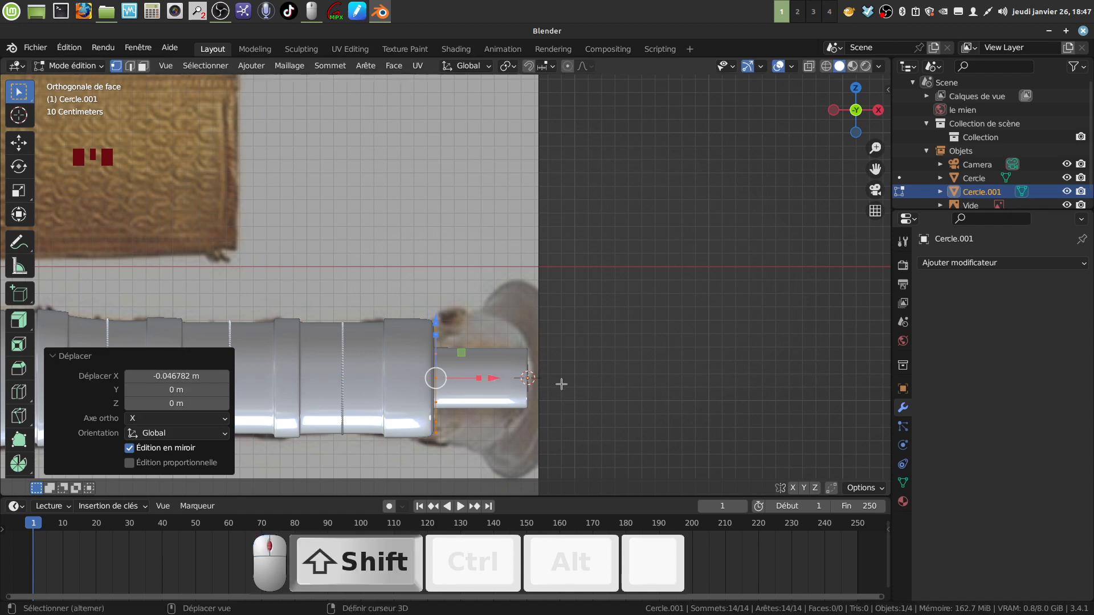
mouse_move(561, 383)
middle_mouse_down("shift")
mouse_move(566, 371)
mouse_move(546, 384)
middle_mouse_up("shift")
scroll(566, 371, "up", 4)
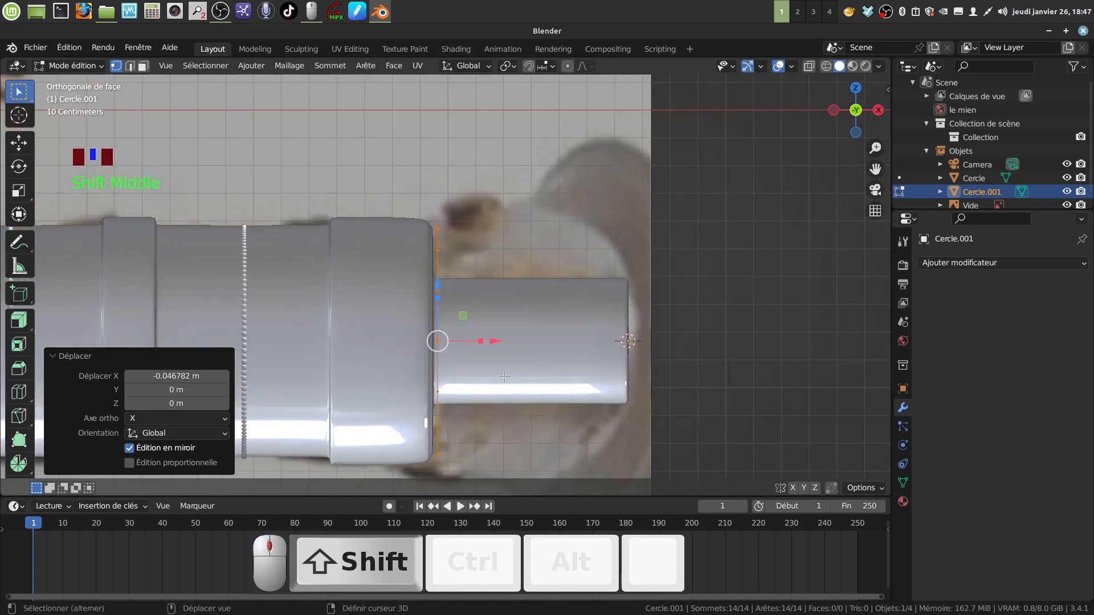
key("s")
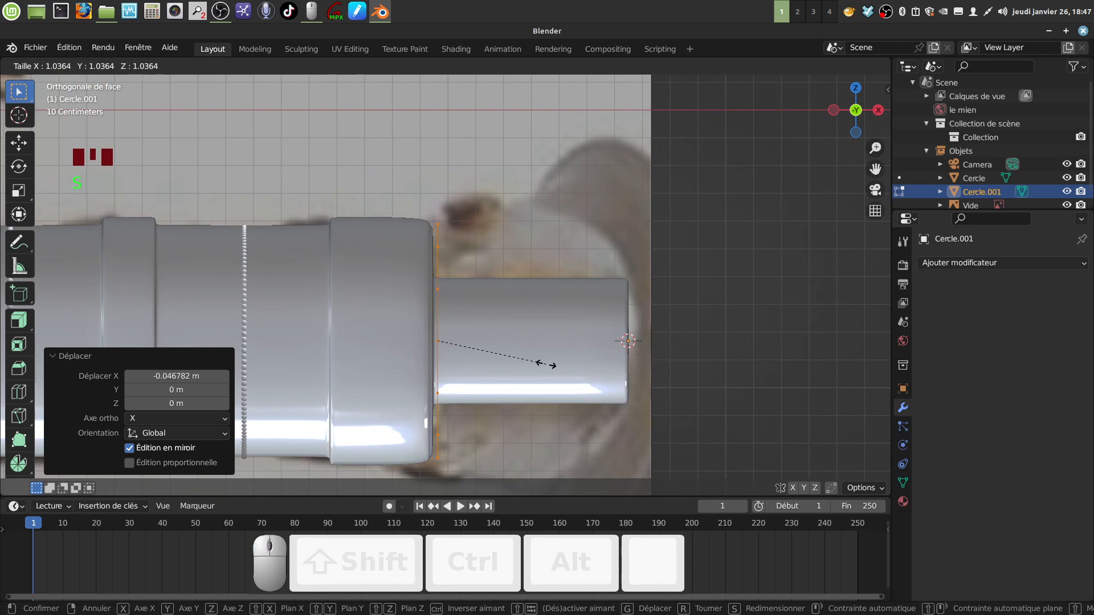
left_click(546, 364)
left_click_drag(495, 341, 491, 346)
- Extrude the circle along X about 0.34 m, adjust the ring slightly, and extrude a second section about 0.21 m to form the pommel's neck
scroll(550, 364, "down", 2)
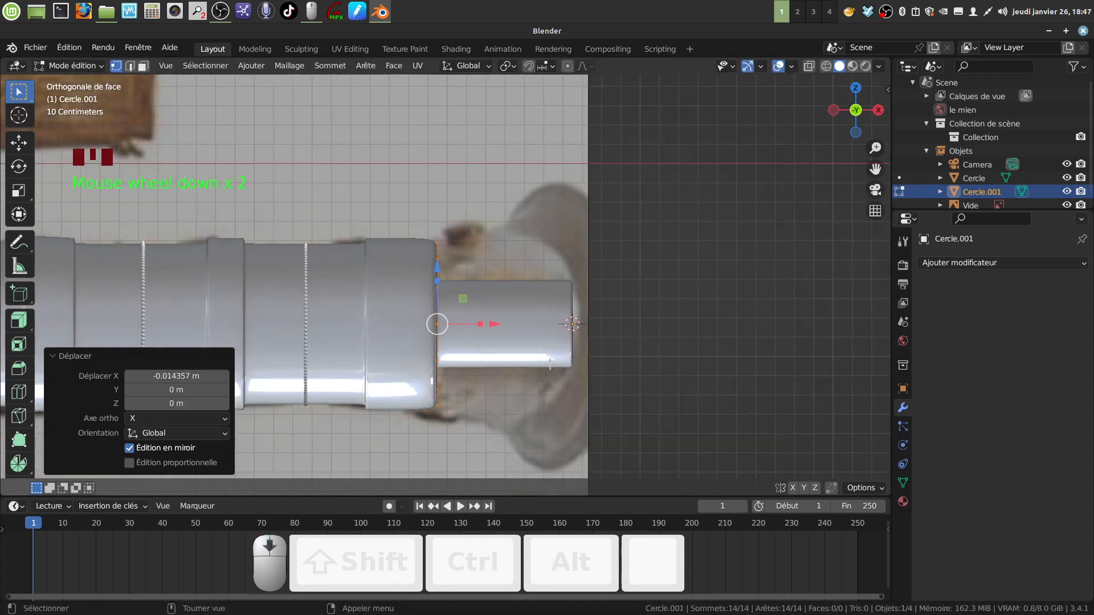
key("e")
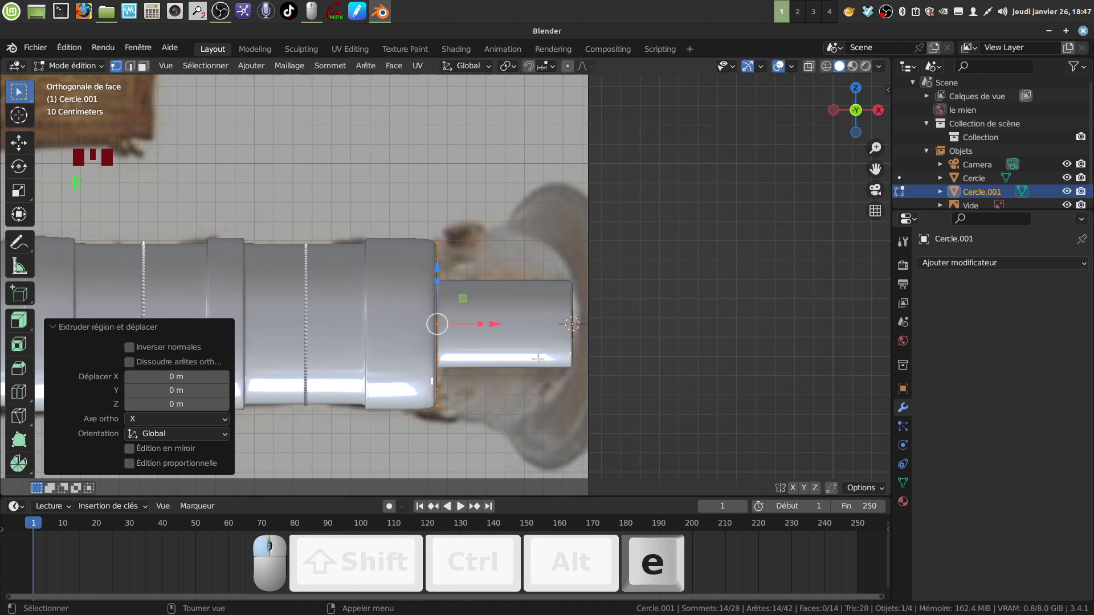
left_click_drag(496, 324, 562, 321)
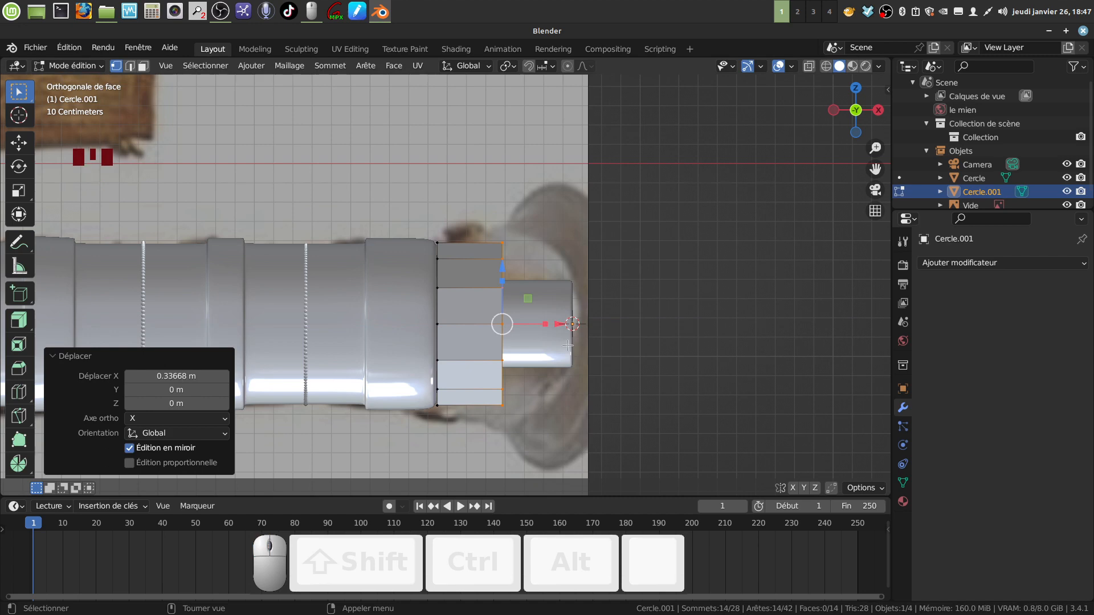
scroll(562, 345, "down", 3)
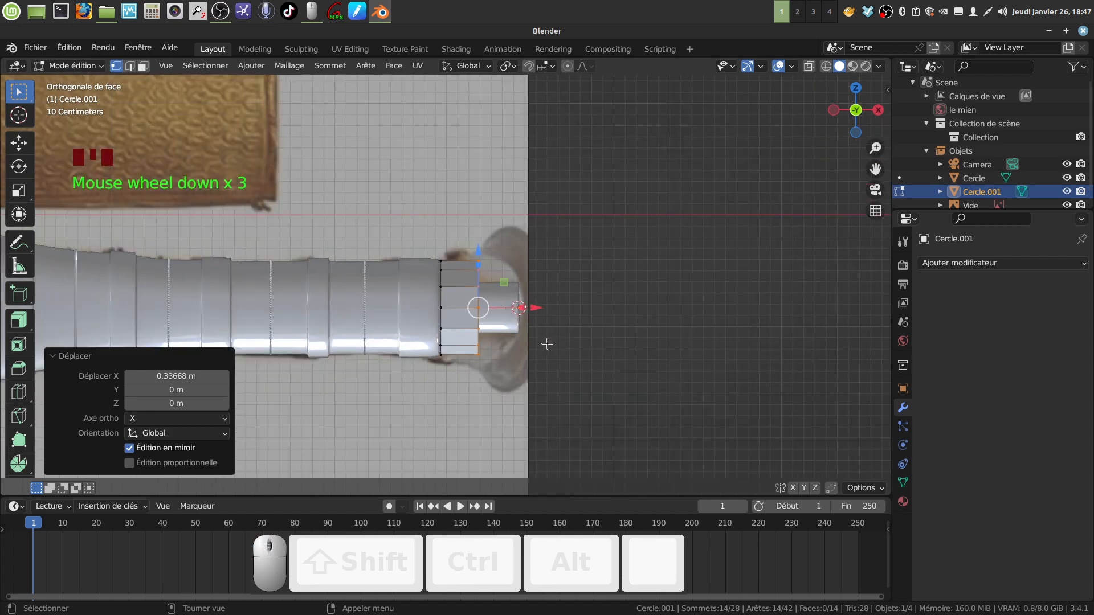
left_click_drag(537, 308, 567, 308)
key("e")
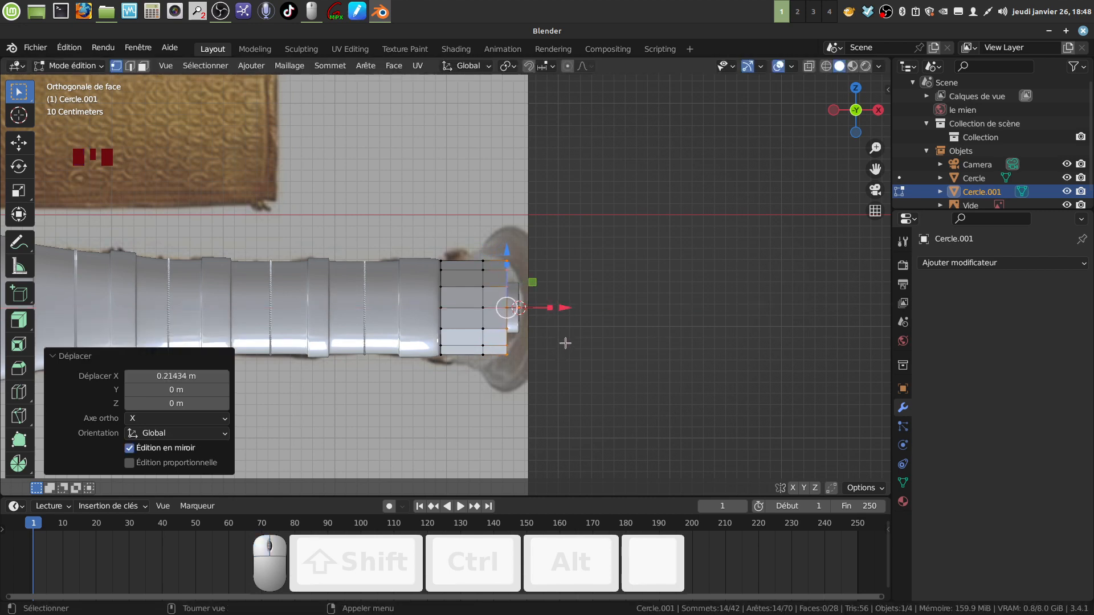
- Extrude the neck's end ring in place and scale it by about 1.76 to match the flared pommel in the reference
key("e")
key("x")
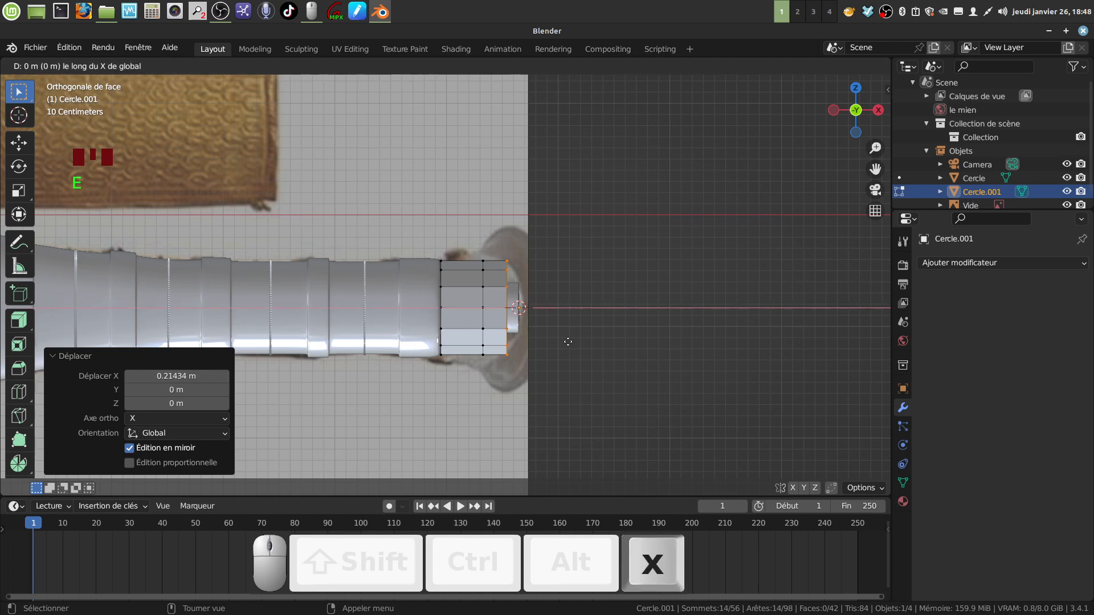
left_click(567, 342)
key("e")
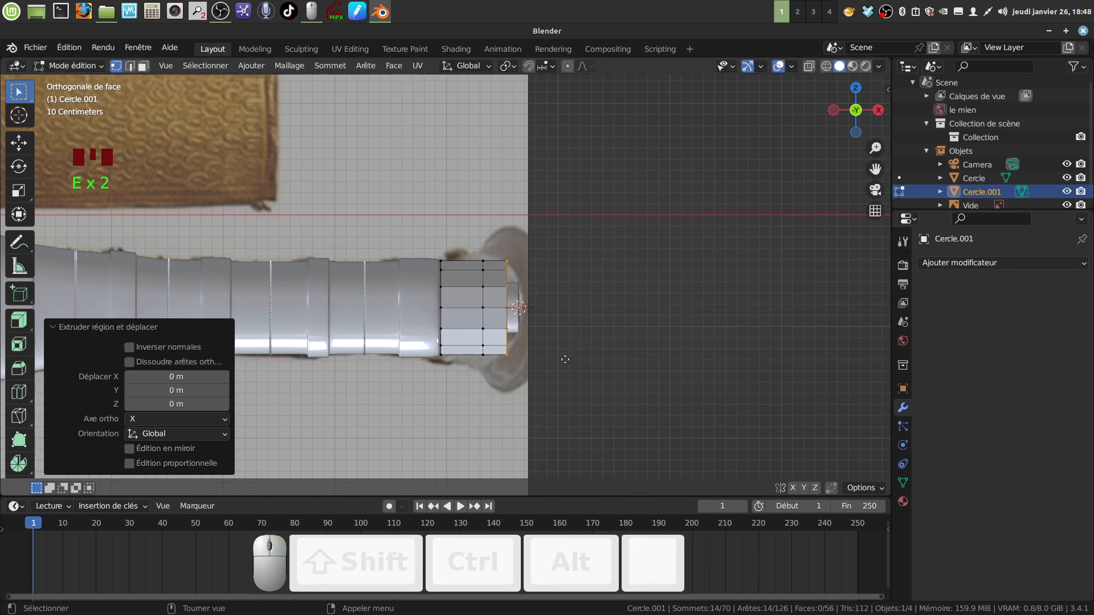
key("s")
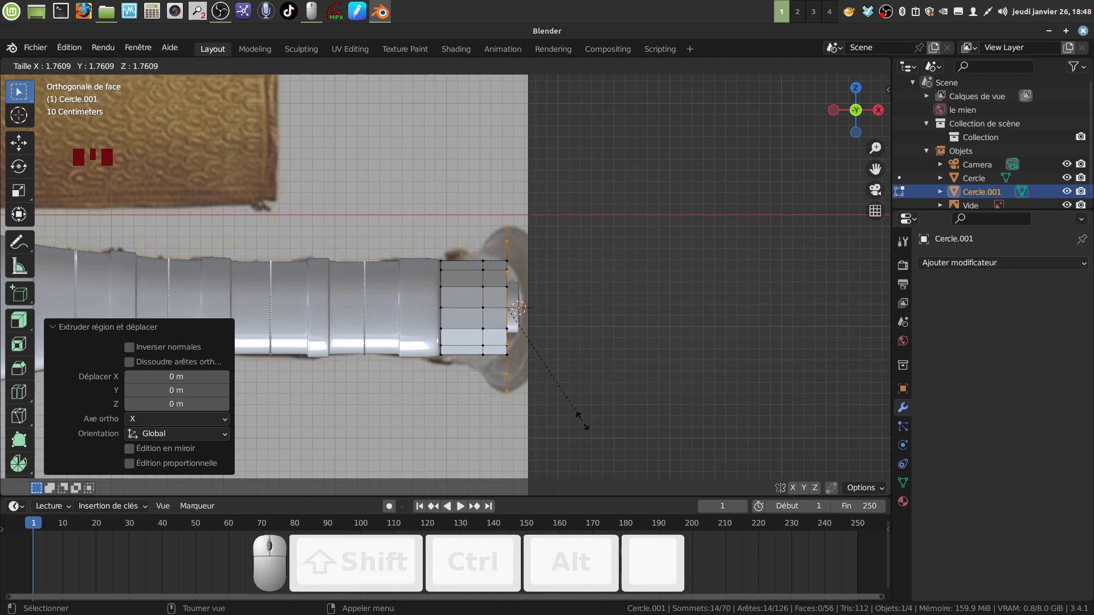
left_click(582, 421)
- Move the widened ring about 0.005 m along X and extrude it about 0.39 m to form the pommel's head
left_click_drag(557, 308, 573, 308)
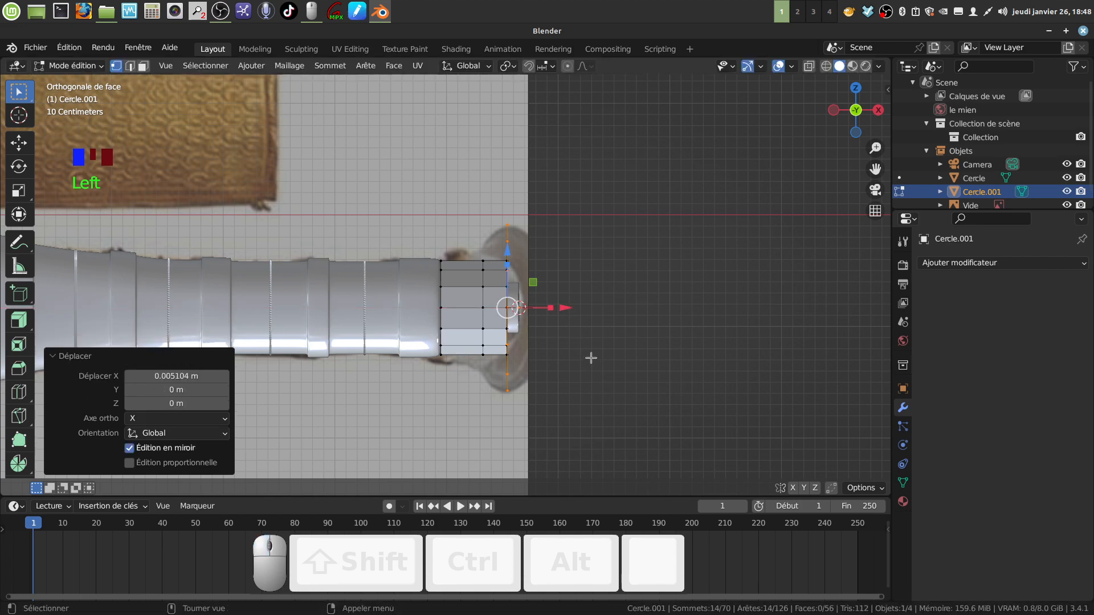
key("e")
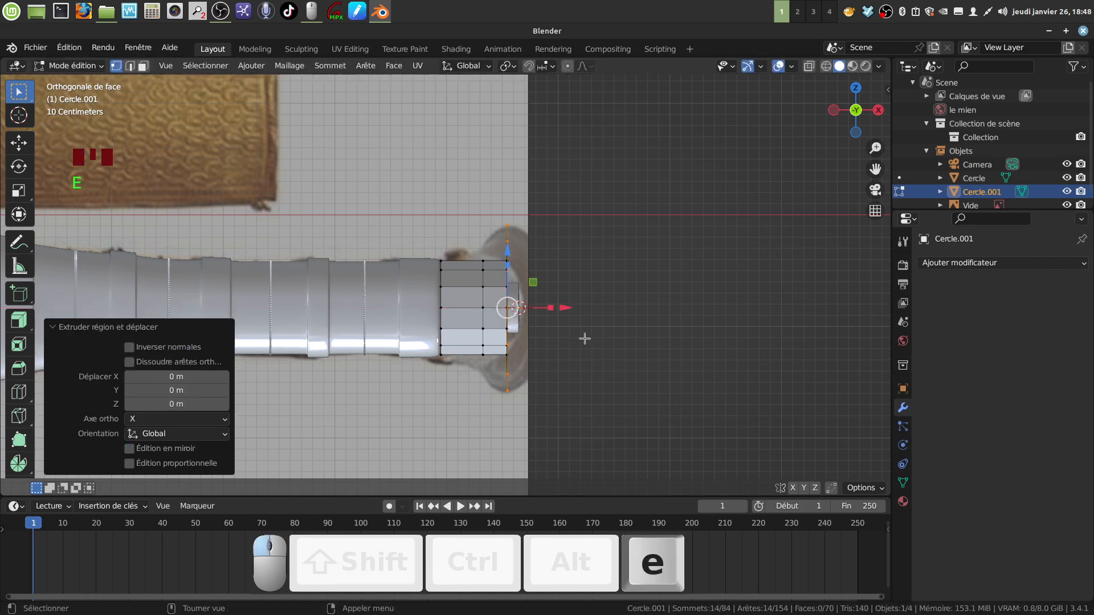
left_click_drag(569, 308, 613, 309)
- Select the middle edge loop of the pommel's neck and scale it by 1.095
middle_click_drag(561, 317, 477, 307)
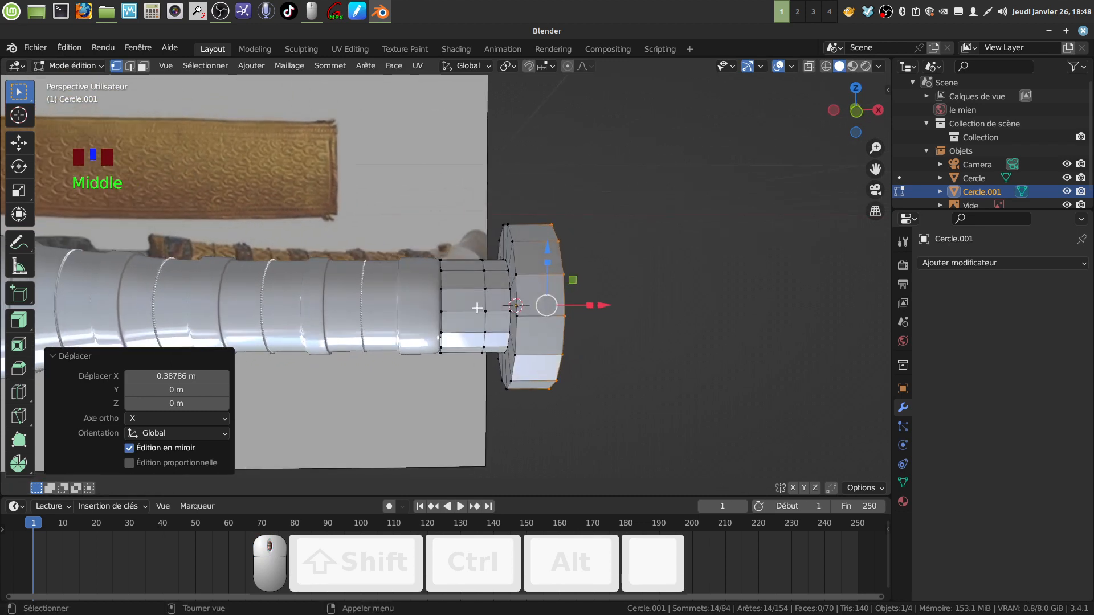
left_click(486, 304, "alt")
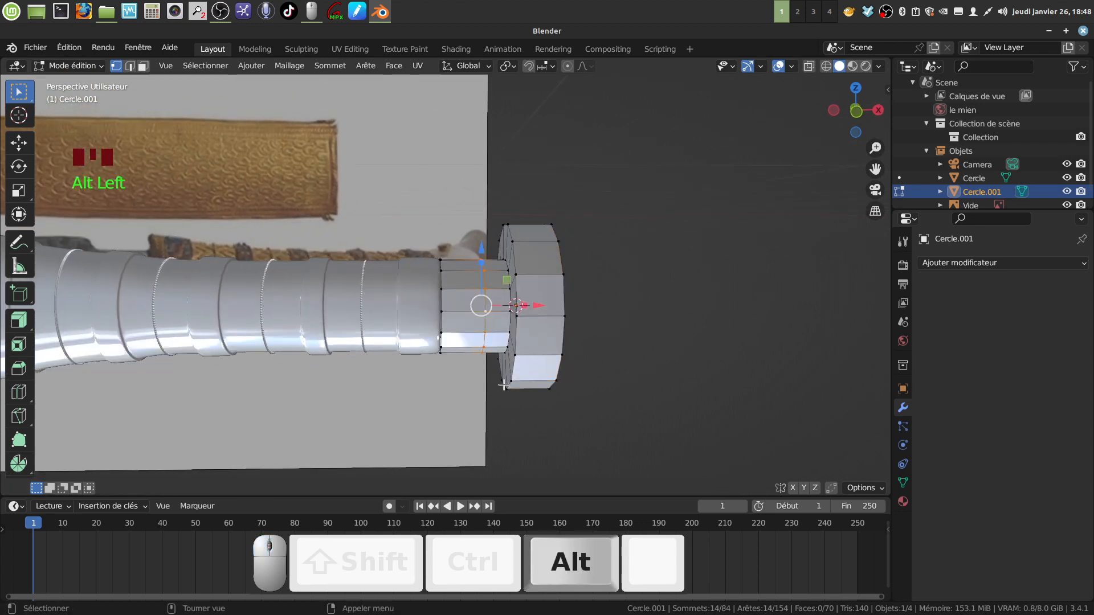
key("s")
left_click(535, 387)
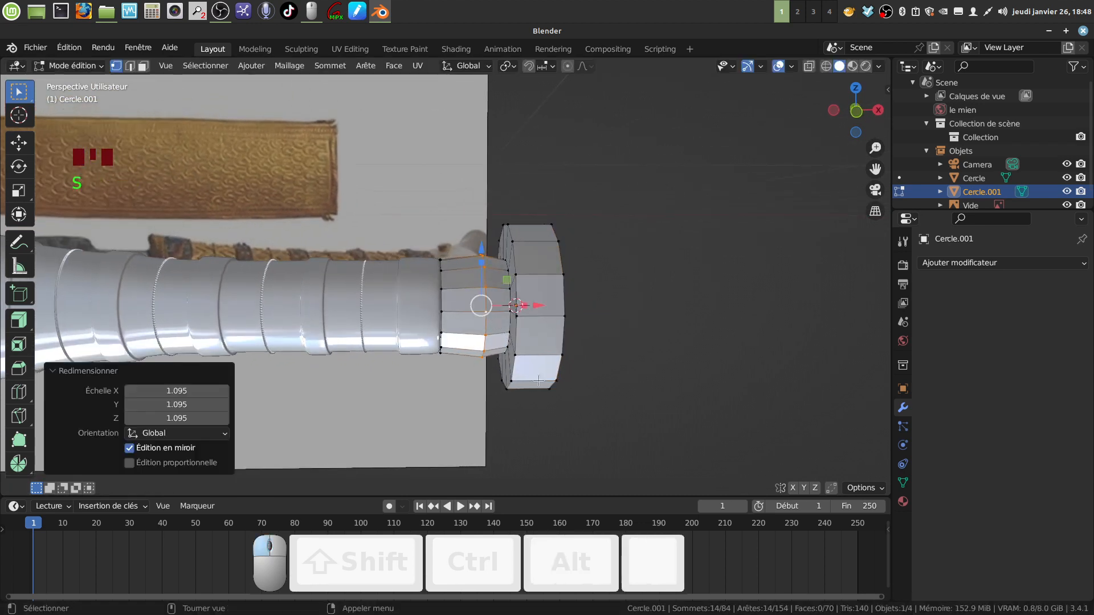
- Extrude the open end ring of the pommel's head in place and scale it inward by 0.548
middle_click_drag(536, 387, 566, 333)
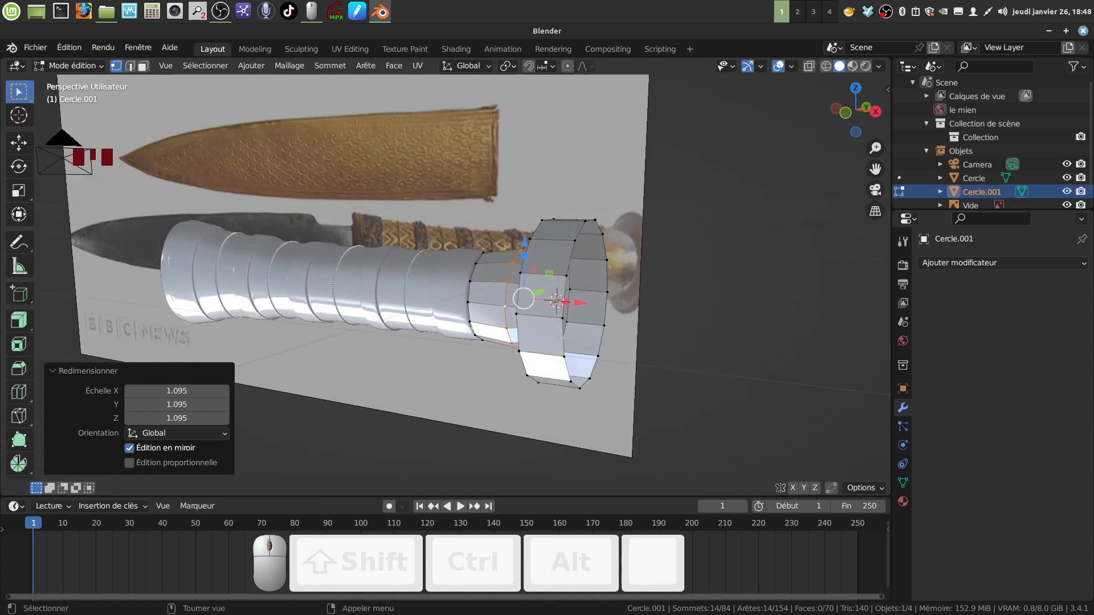
left_click(562, 338, "alt")
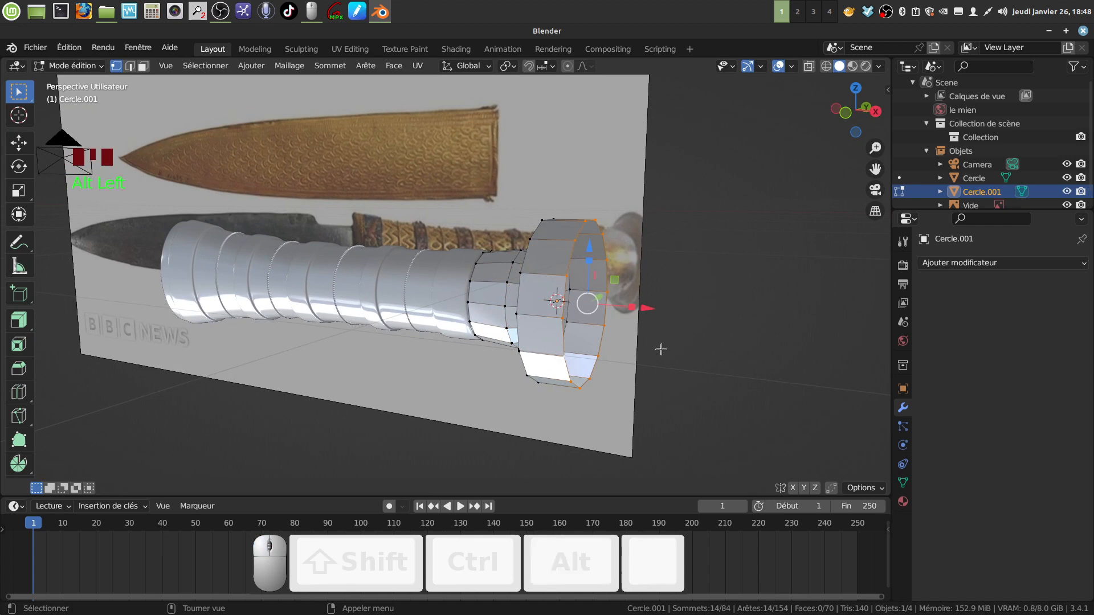
key("e")
key("s")
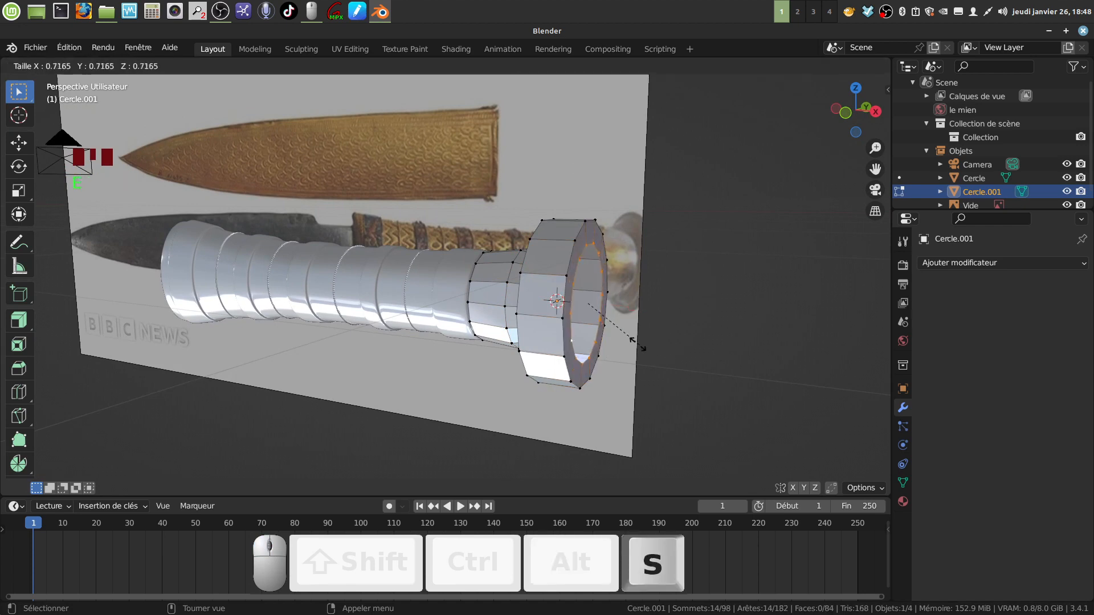
left_click(633, 337)
- Bevel the outer edge loop at the free end of the pommel's head about 0.219 m with 3 segments
middle_click_drag(633, 338, 680, 334)
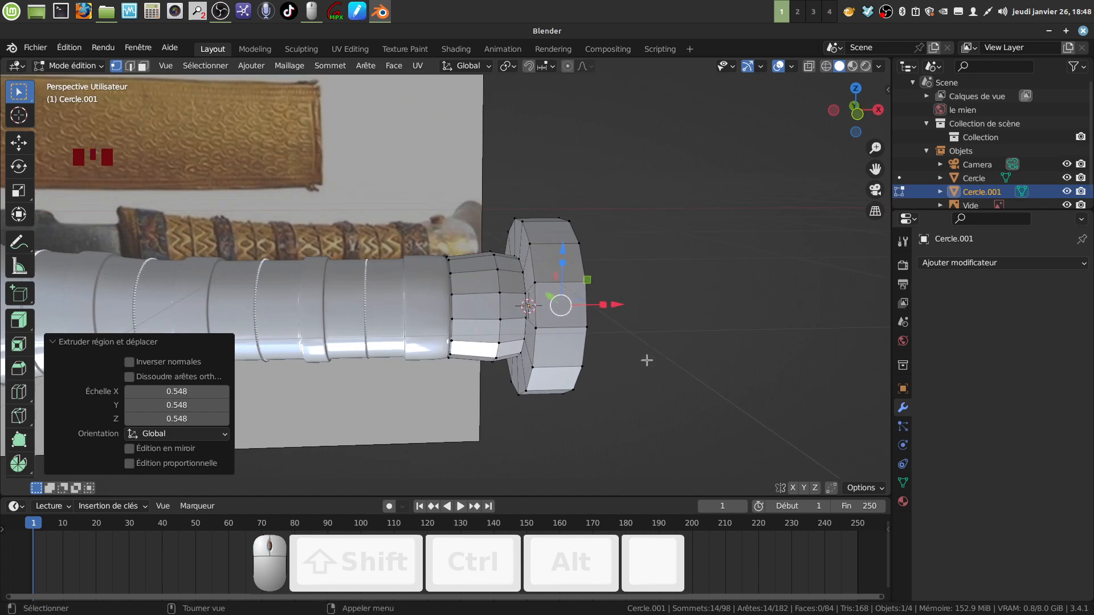
mouse_move(632, 395)
middle_mouse_down()
mouse_move(581, 365)
mouse_move(631, 377)
middle_mouse_up()
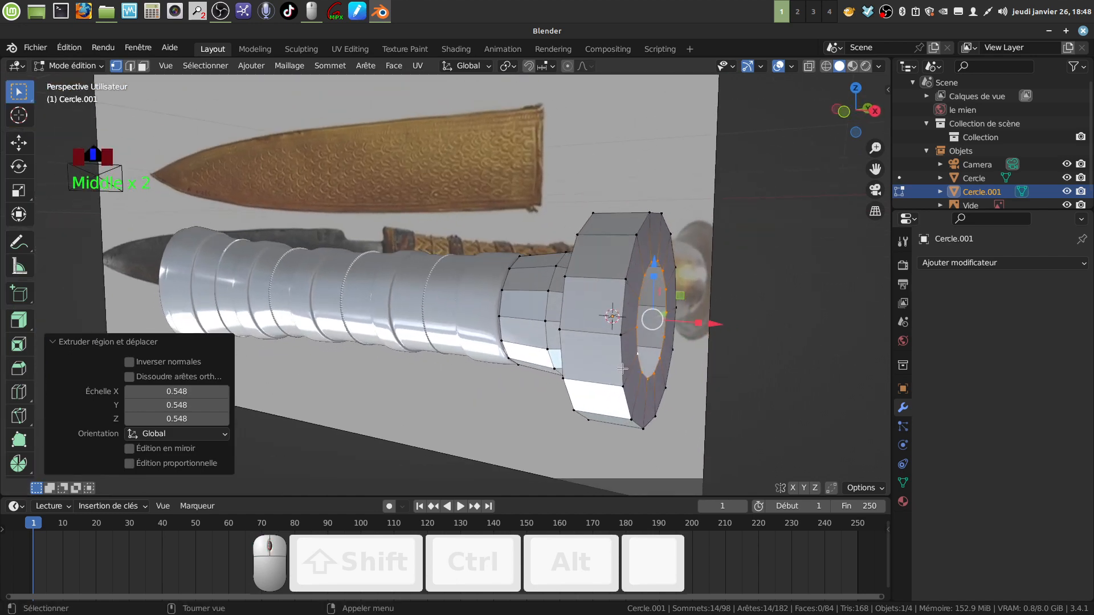
left_click(675, 388, "alt")
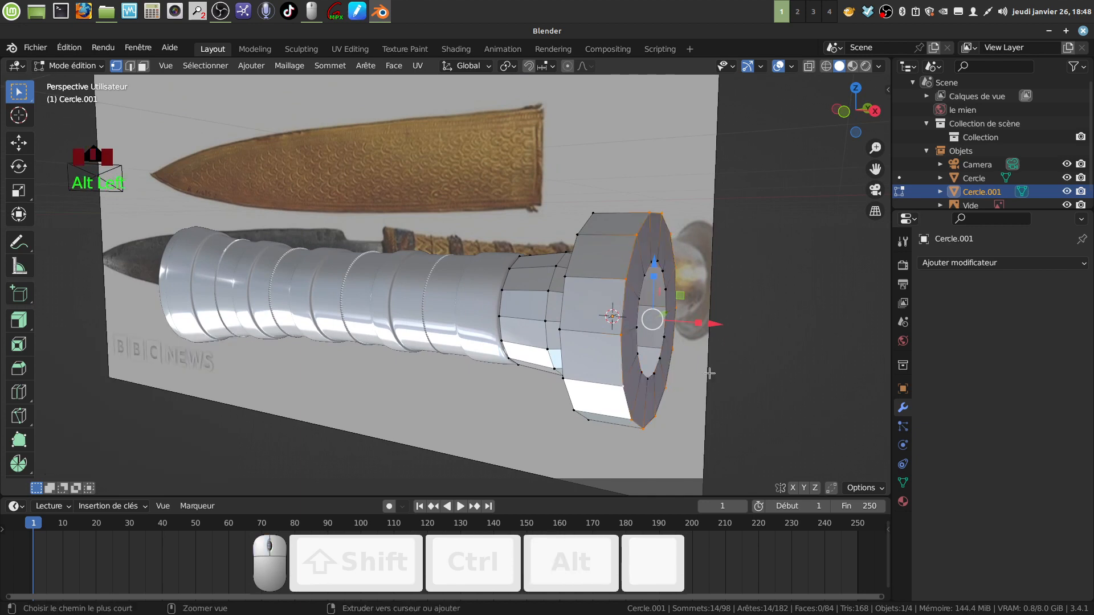
key("ctrl+b")
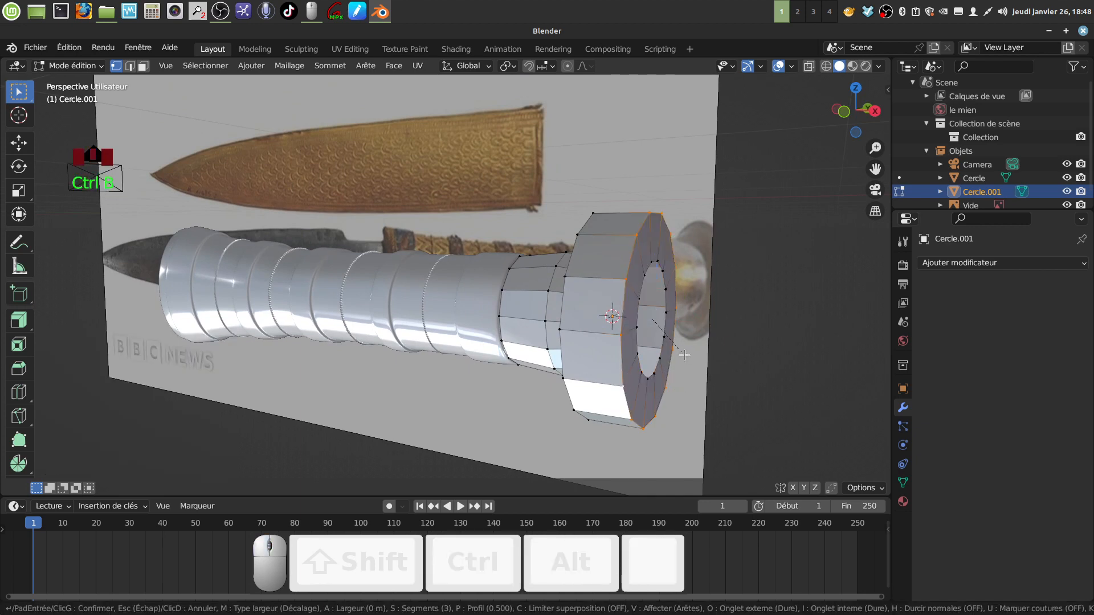
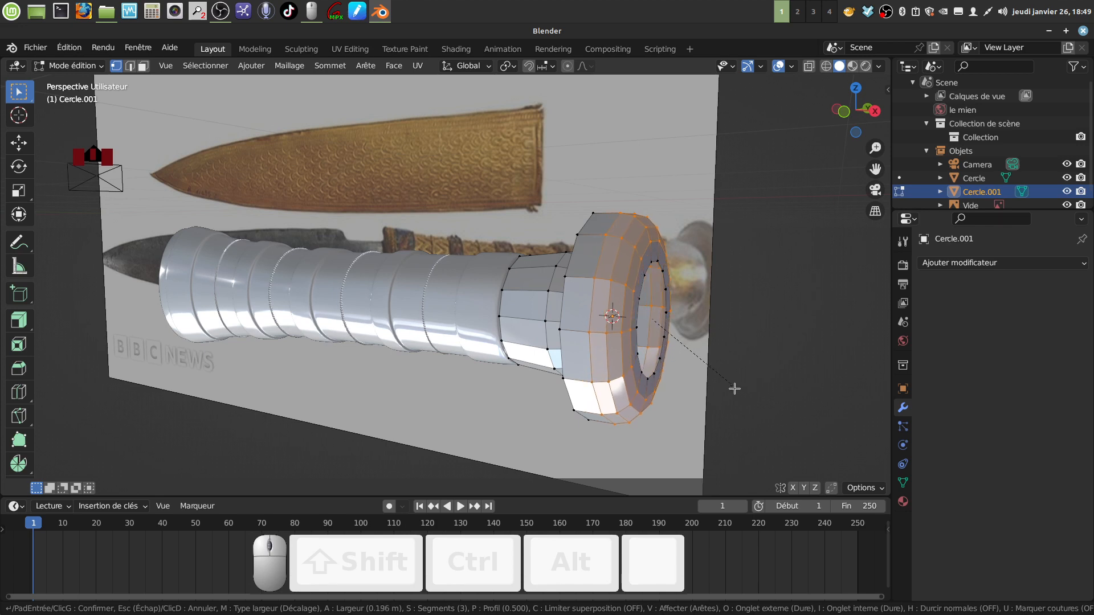
left_click(735, 389)
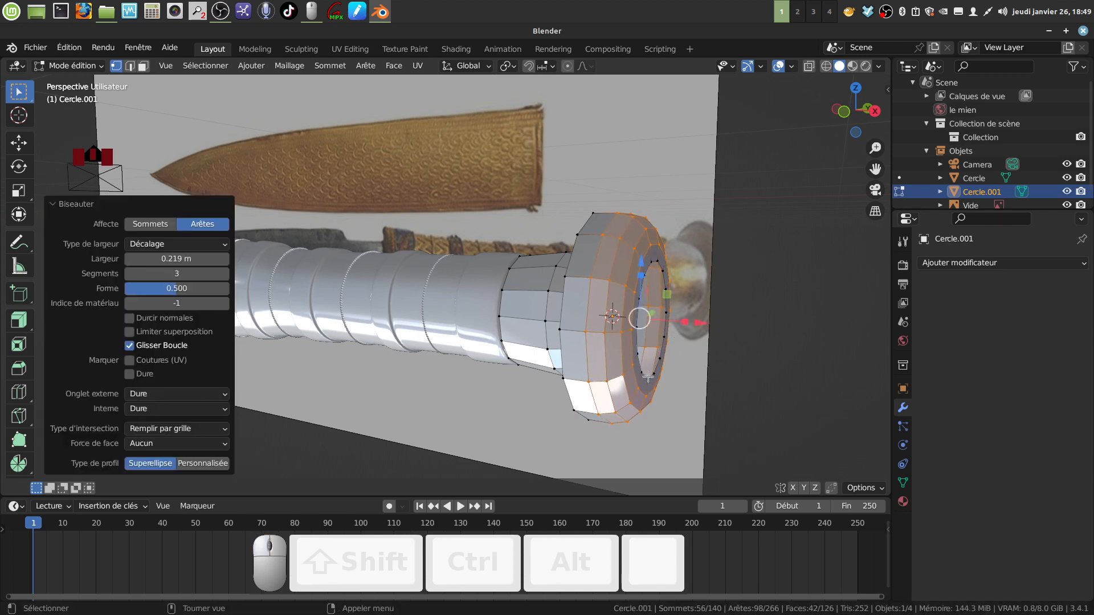
- Add the inner end ring to the bevelled rim selection and move both about -0.063 m along X
left_click(678, 371, "alt+shift")
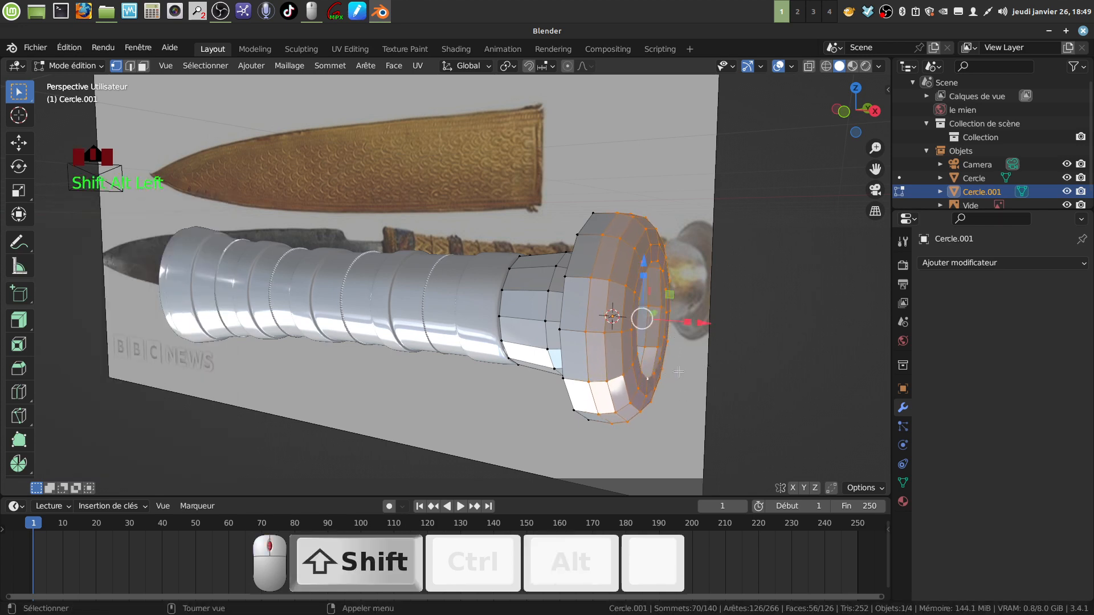
middle_click_drag(678, 372, 708, 359)
left_click_drag(680, 335, 670, 338)
middle_click_drag(670, 339, 718, 355)
- Extrude the neck's ring at the handle end in place and scale it inward by 0.781
scroll(565, 377, "up", 5)
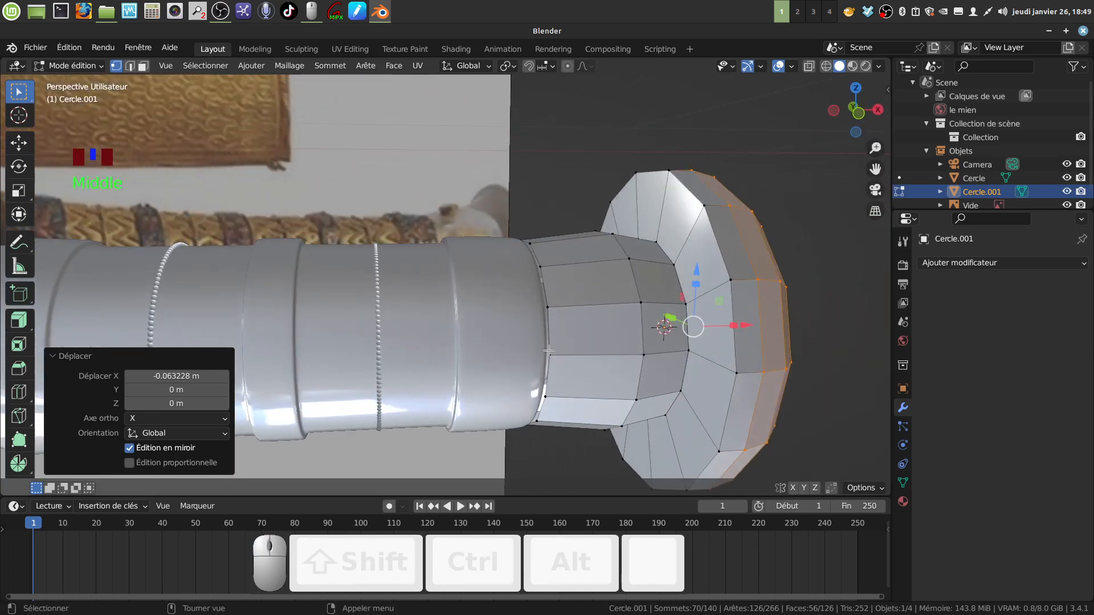
left_click(548, 353)
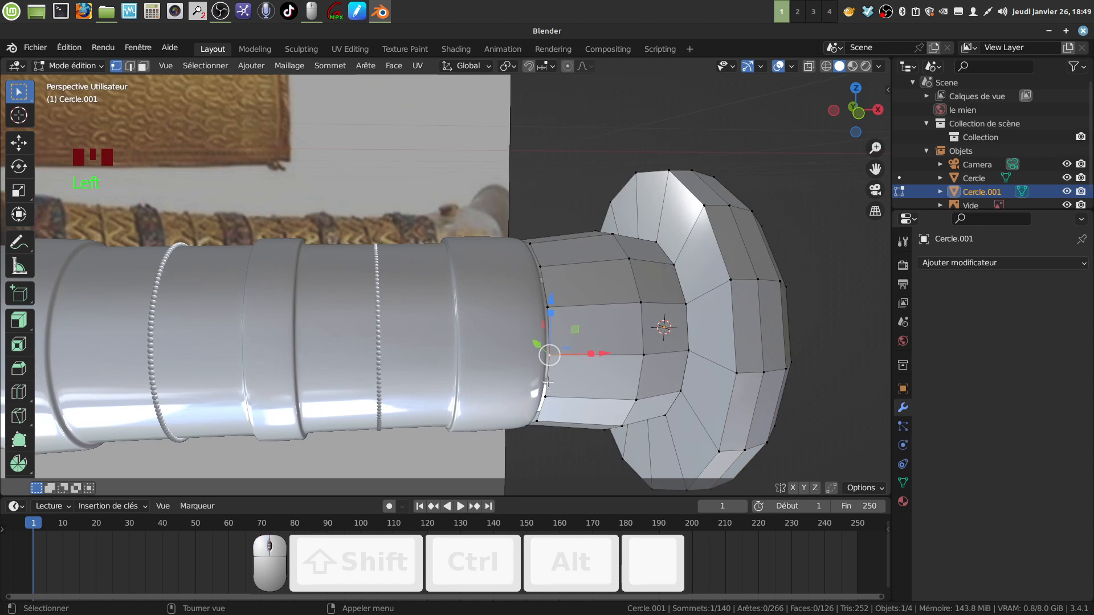
left_click(566, 419, "alt+shift")
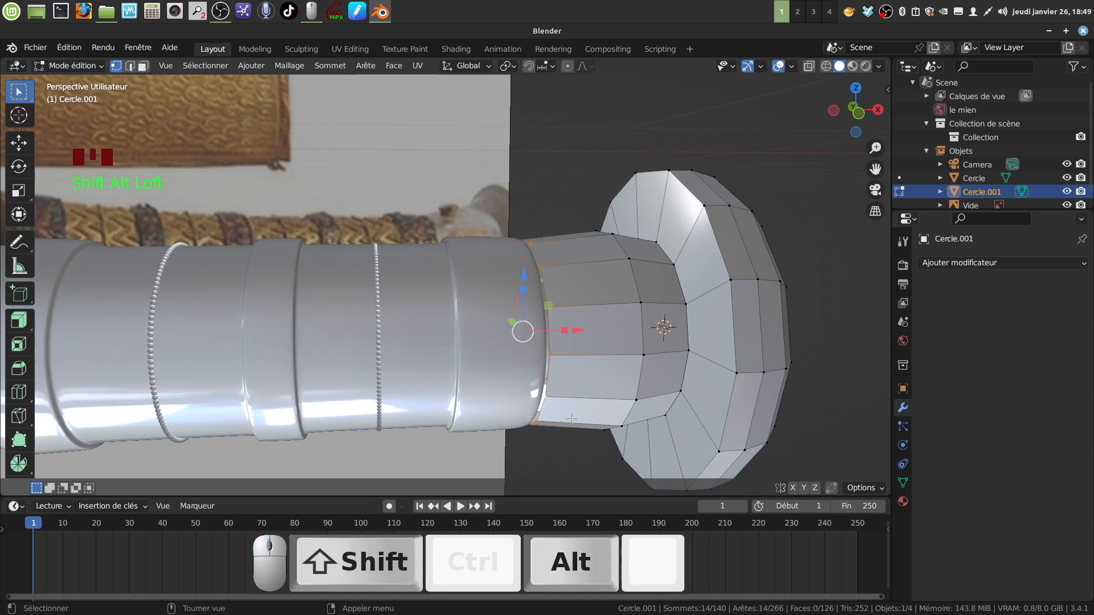
key("e")
key("s")
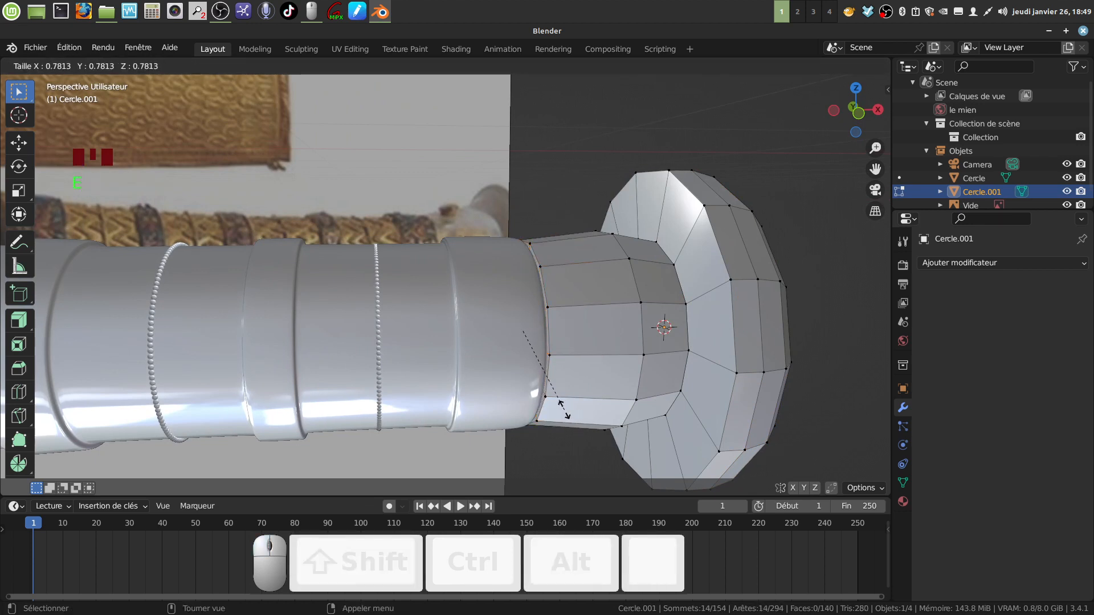
left_click(566, 415)
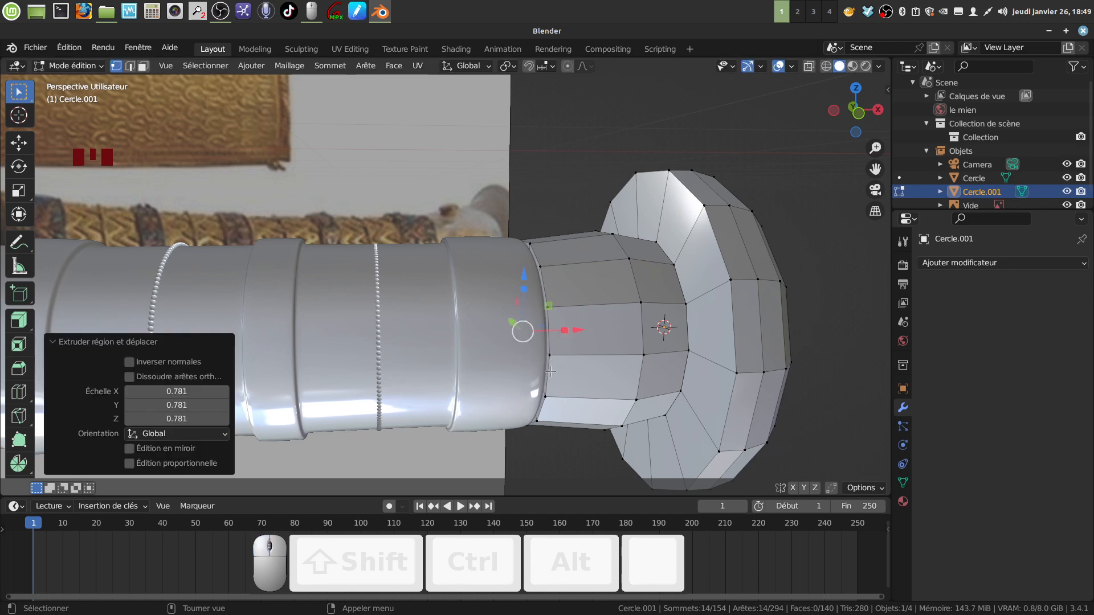
- Bevel the extruded ring at the handle end of the neck about 0.0097 m with 2 segments
scroll(607, 422, "up", 3)
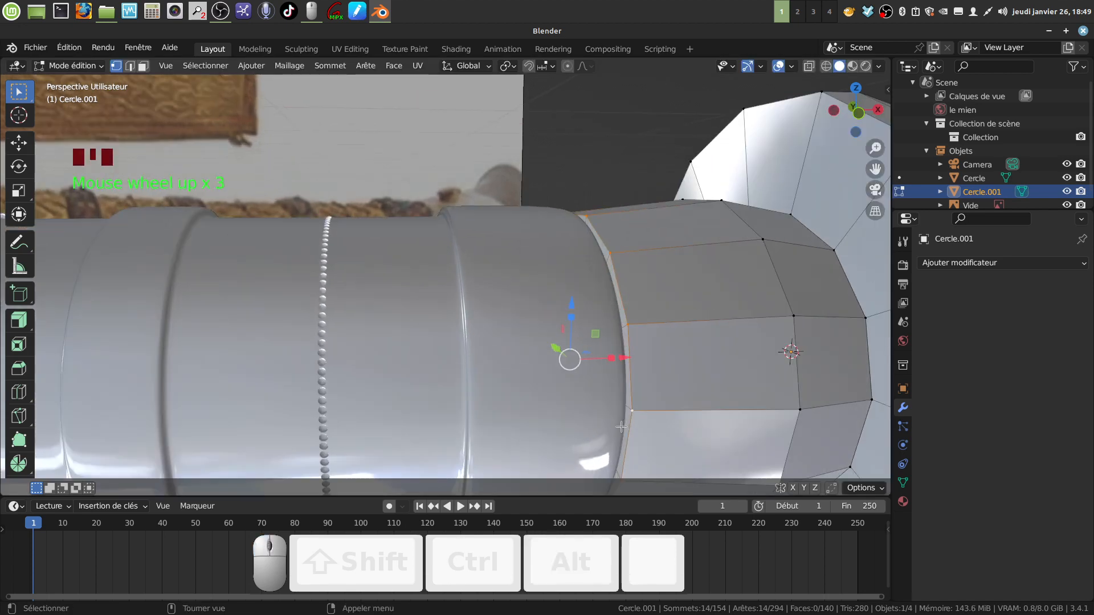
key("ctrl+b")
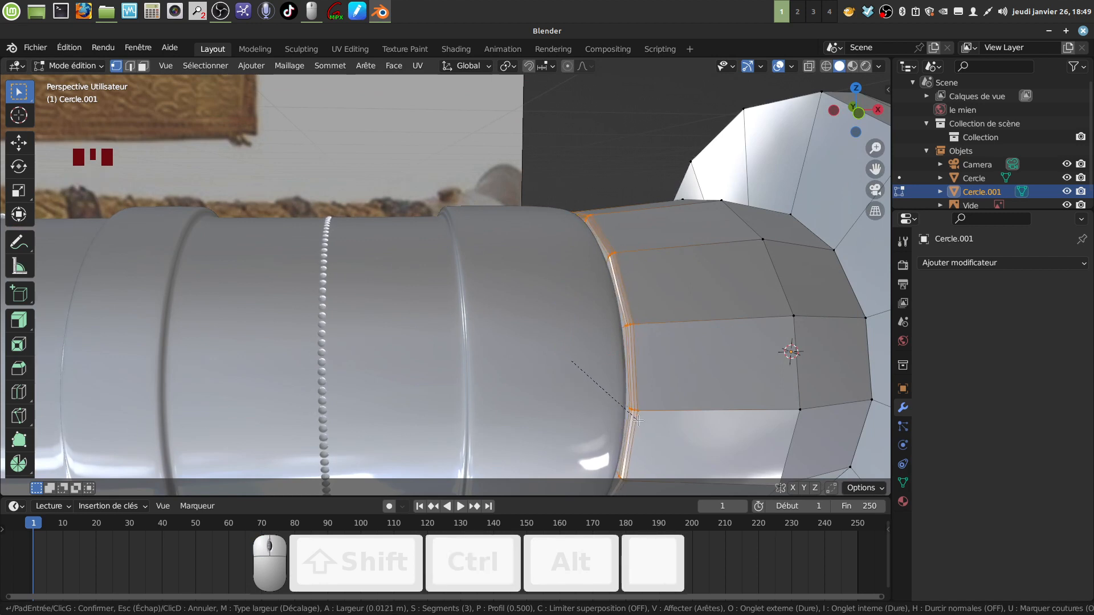
scroll(637, 420, "down", 1)
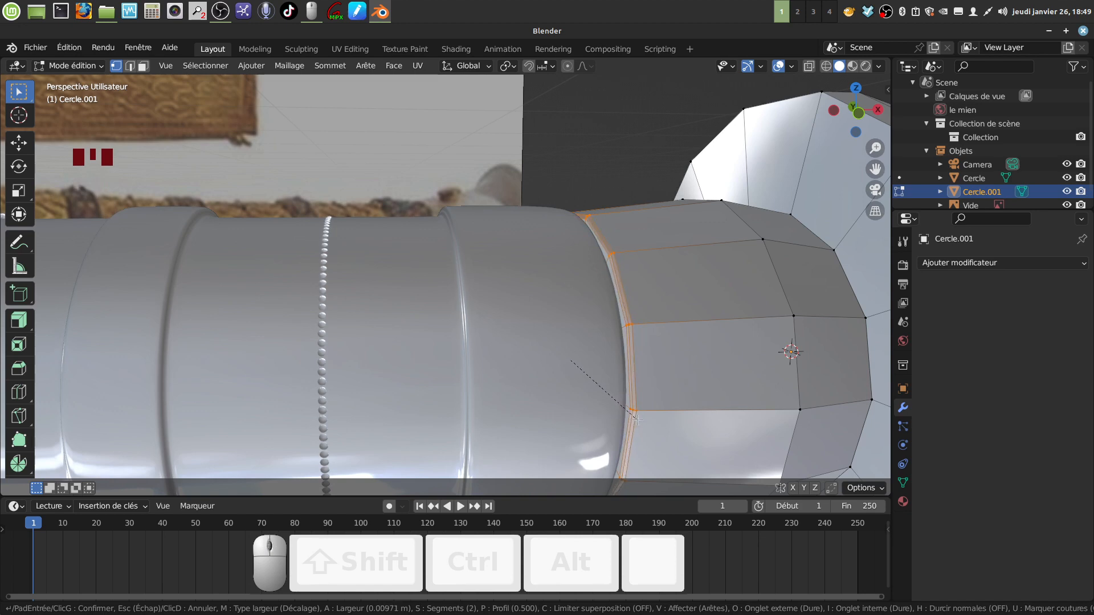
left_click(637, 421)
- Move the edge loop where the neck meets the pommel's head about 0.034 m along X
middle_click_drag(660, 387, 589, 383)
scroll(588, 385, "up", 3)
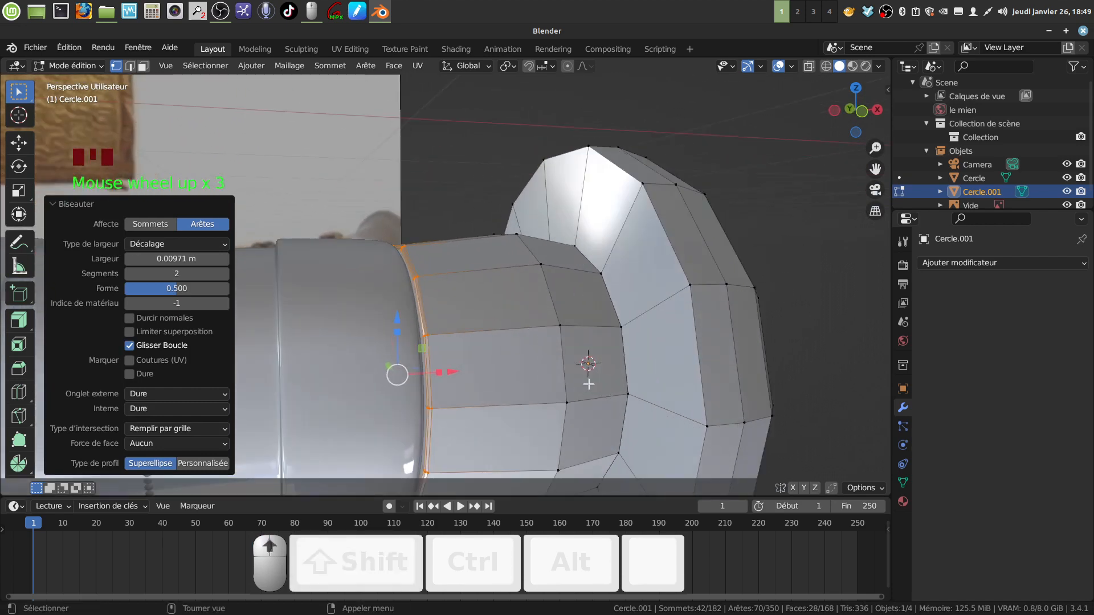
left_click(625, 424, "alt")
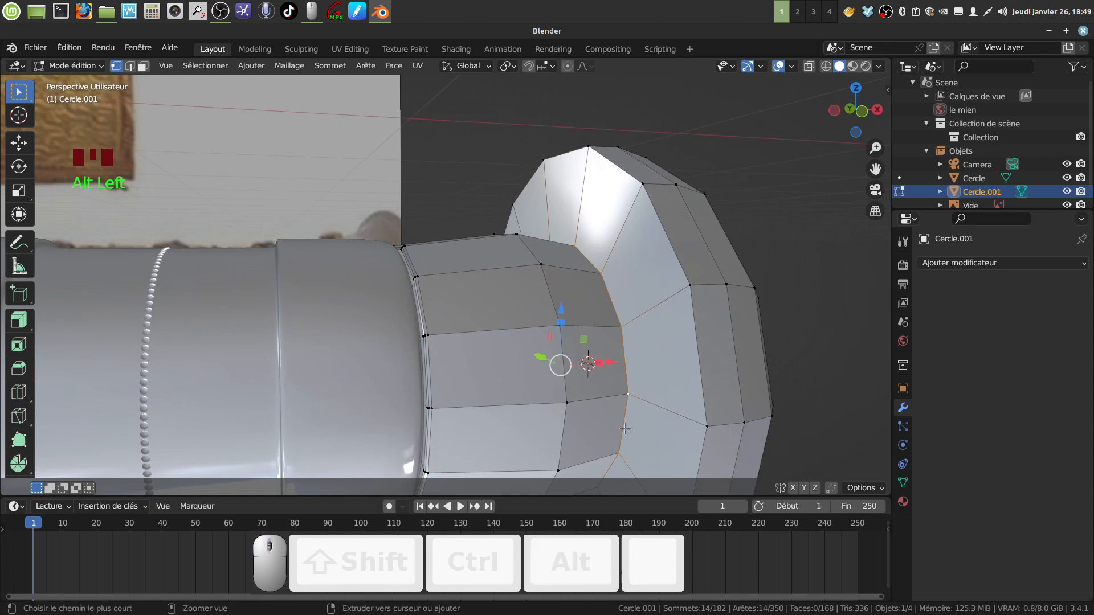
key("ctrl+b")
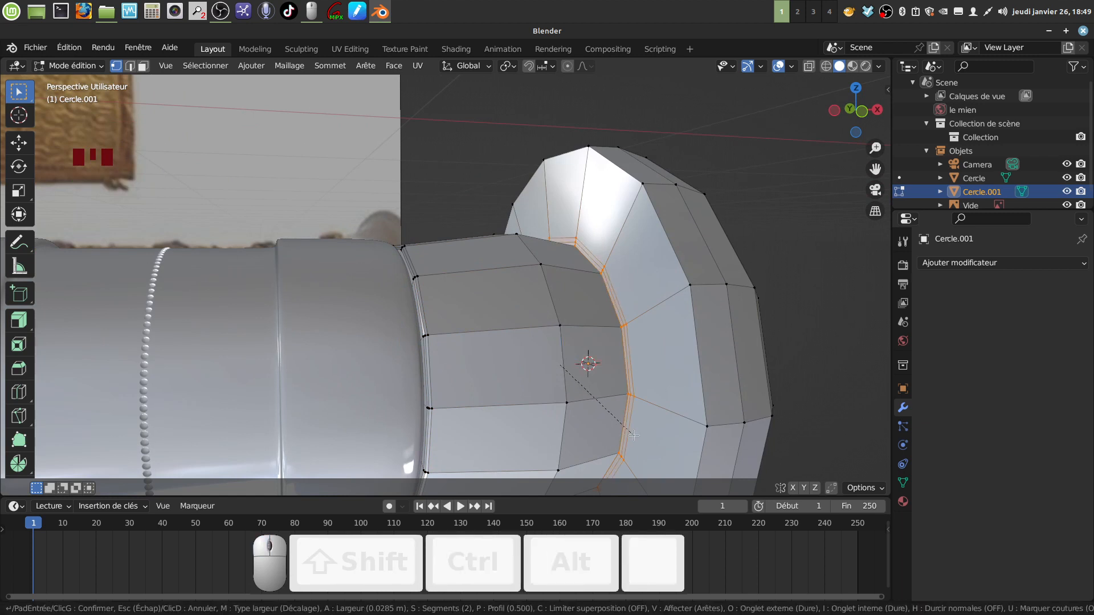
right_click(634, 435)
middle_click_drag(633, 436, 621, 420)
scroll(620, 424, "down", 1)
left_click_drag(623, 354, 631, 360)
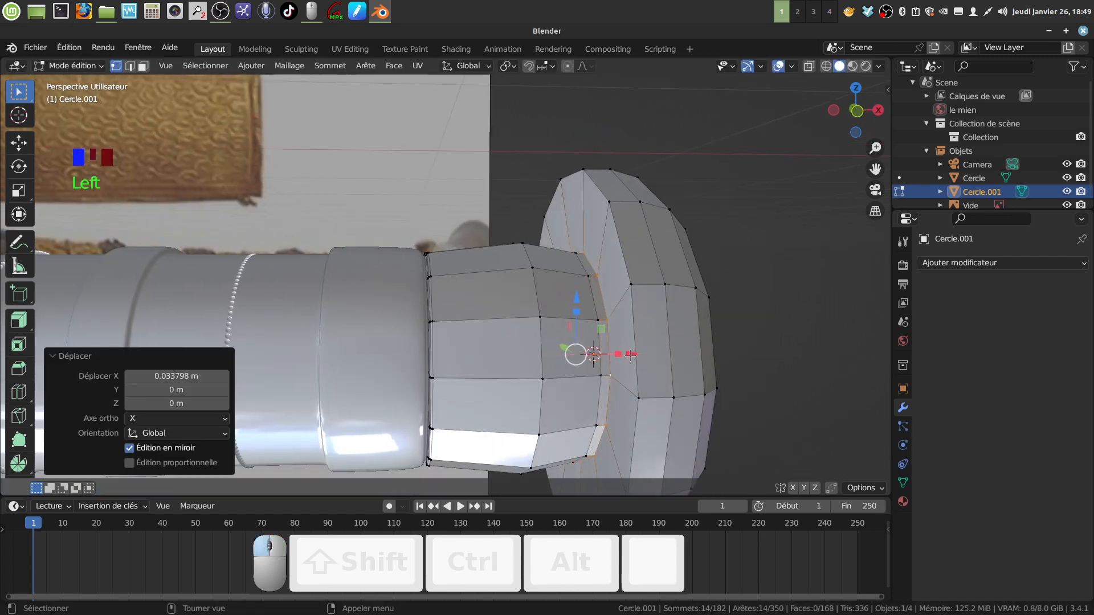
- Dissolve the redundant edge loop on the neck just before its junction with the pommel's head
left_click(603, 407, "alt")
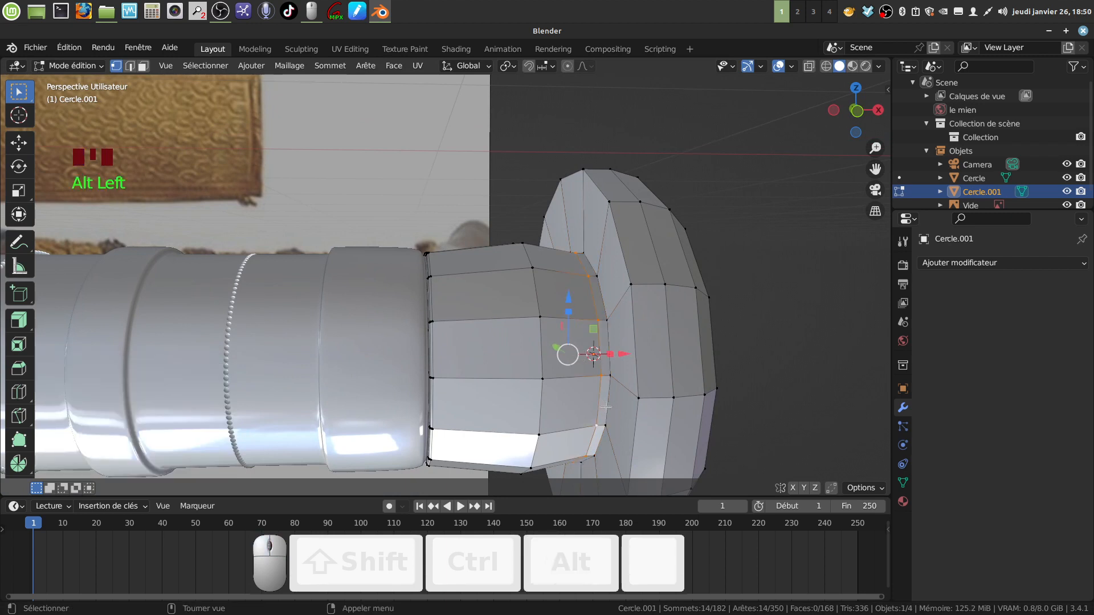
key("x")
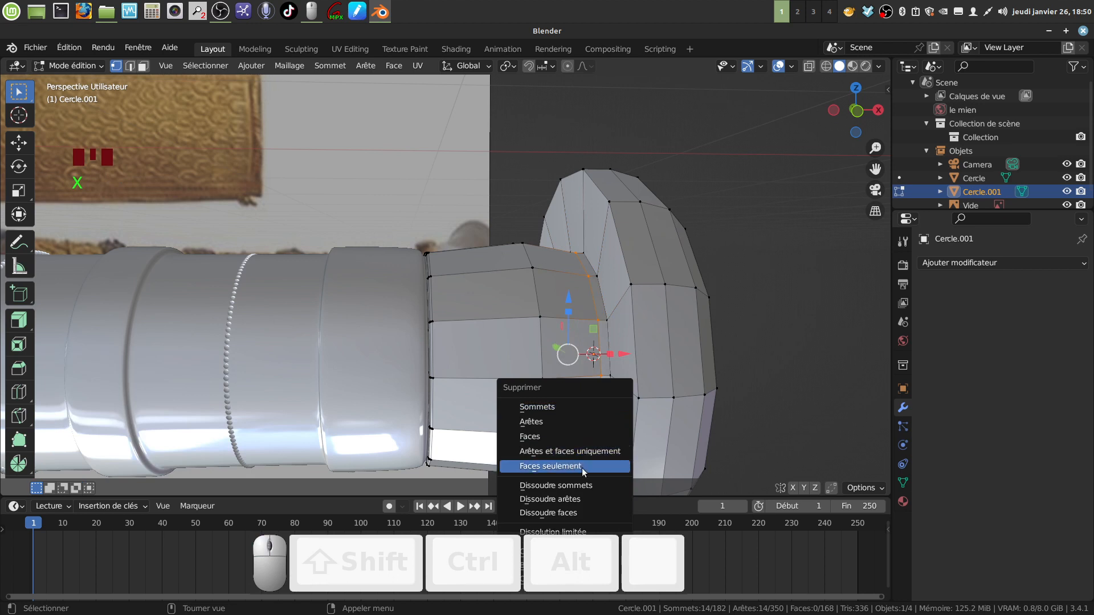
left_click(585, 499)
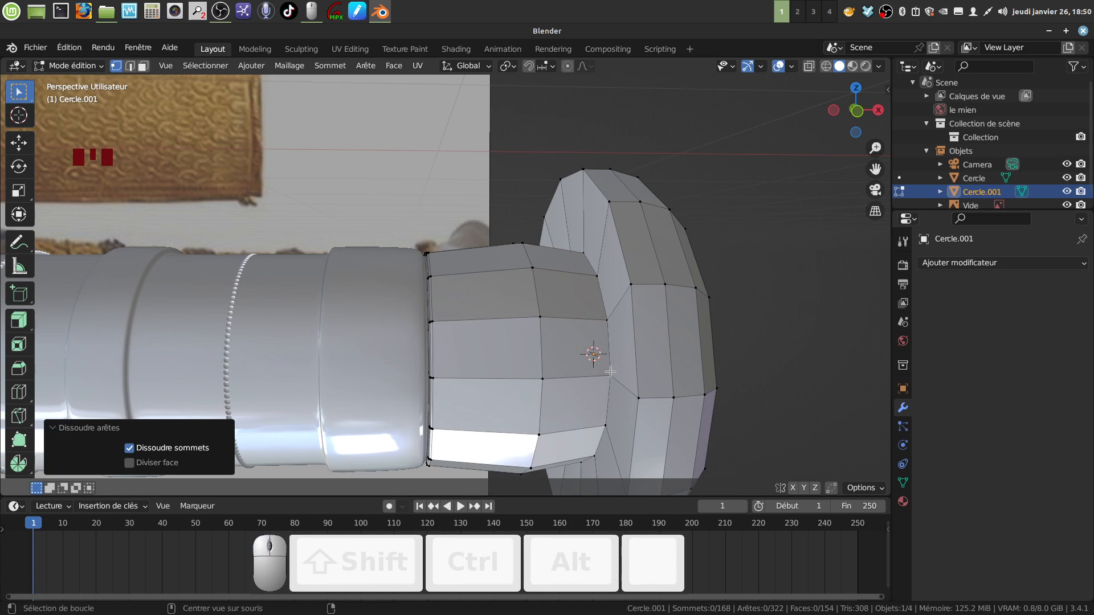
- Move the neck-to-head junction loop about -0.007 m along X and bevel it about 0.0257 m with 2 segments
left_click(609, 370, "alt")
middle_click_drag(608, 364, 614, 349)
left_click_drag(657, 348, 650, 349)
middle_click_drag(658, 348, 660, 362)
left_click_drag(660, 362, 660, 362)
middle_click_drag(660, 362, 704, 381)
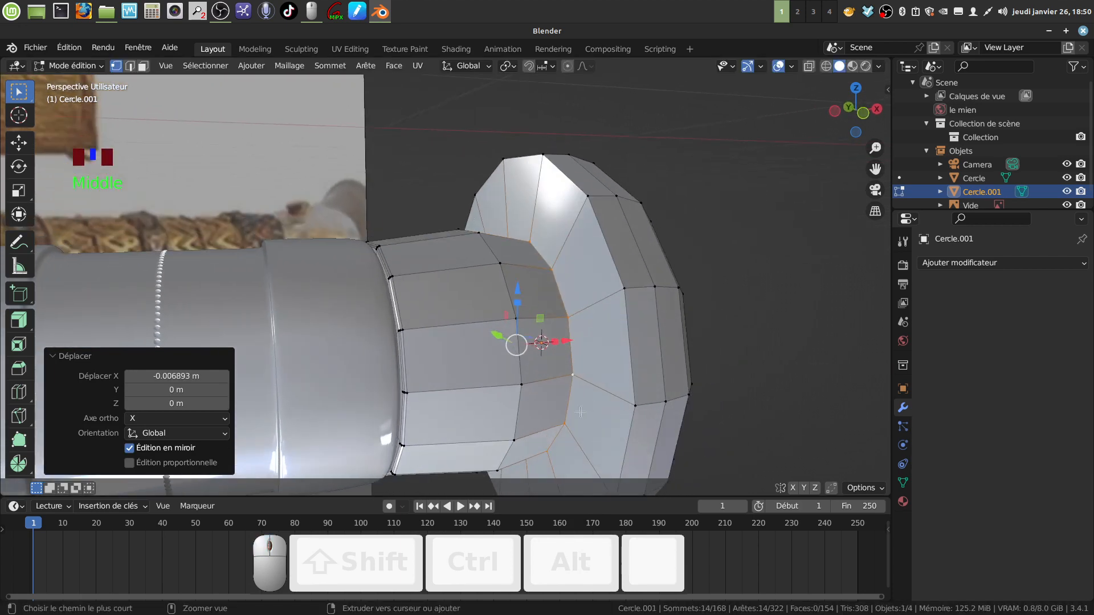
key("ctrl+b")
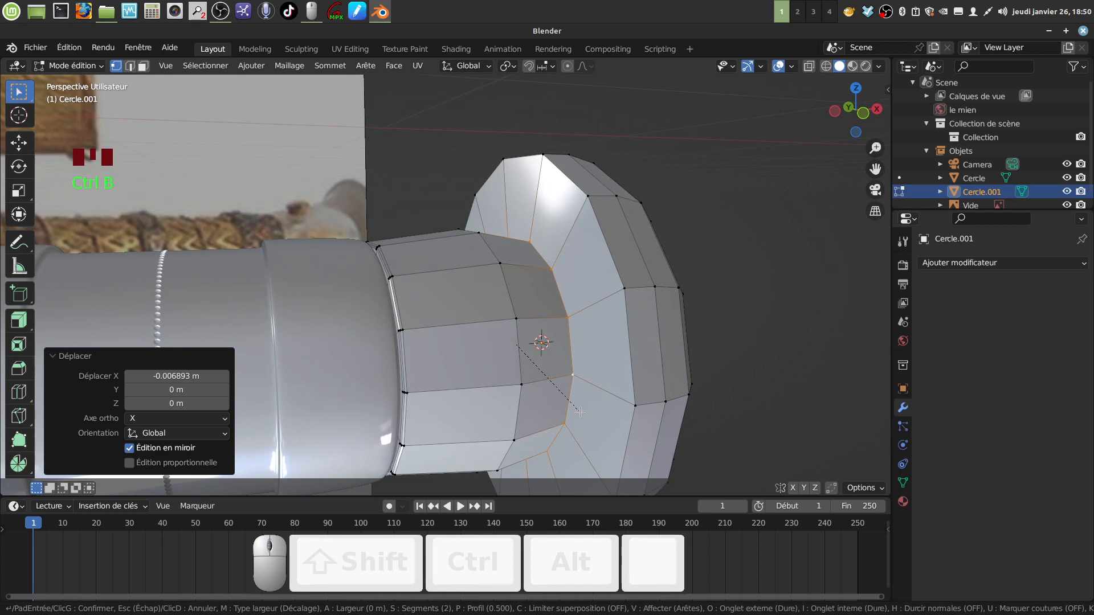
left_click(618, 371)
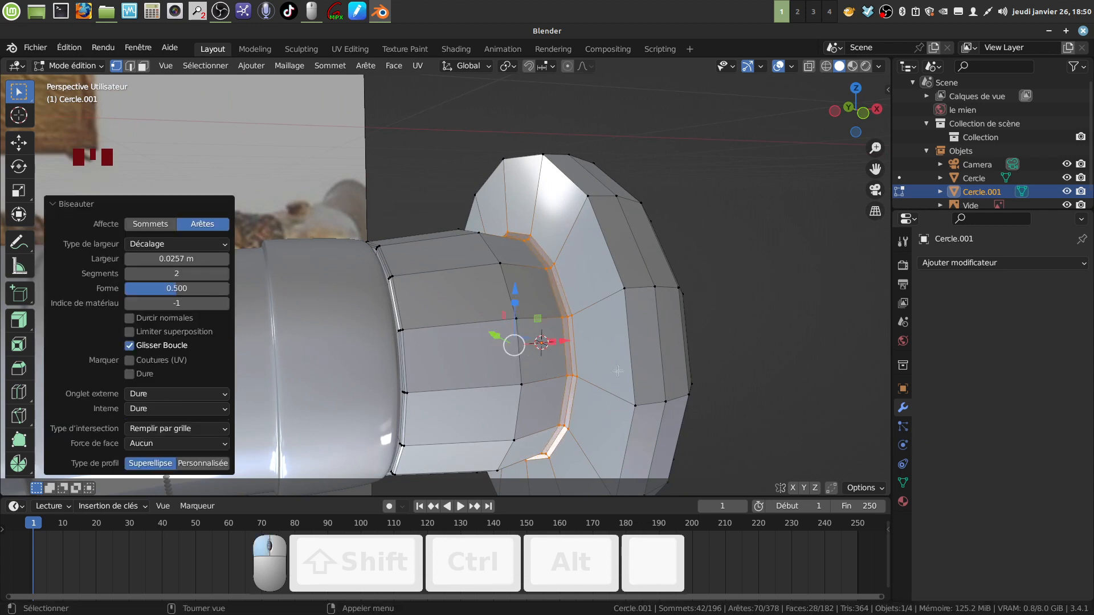
- Bevel the head's outer edge loop on the side facing the handle about 0.017 m with 2 segments
left_click(630, 350, "alt")
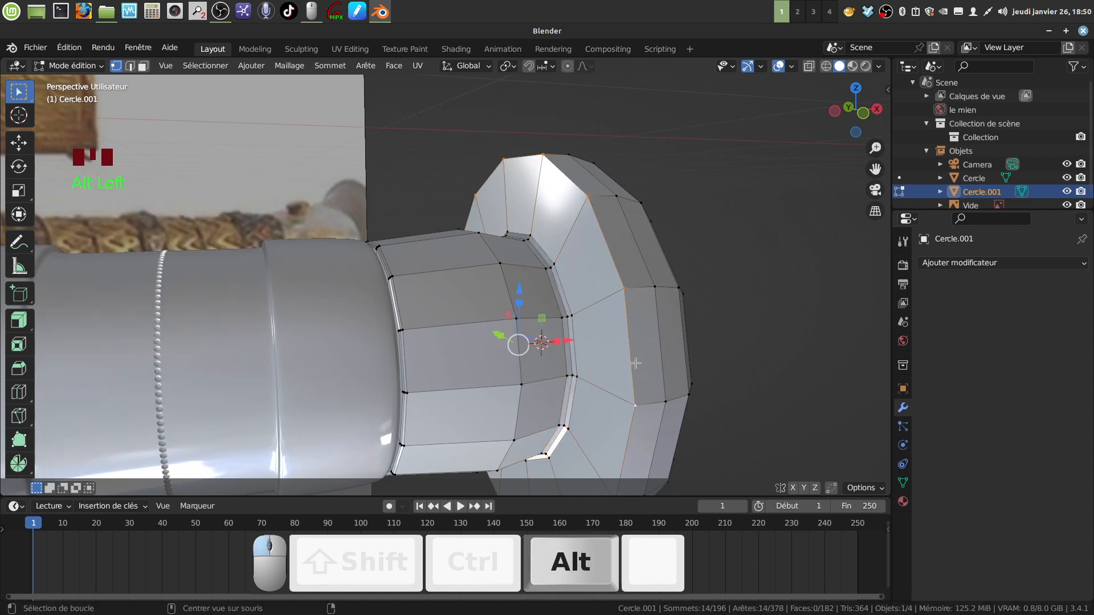
key("ctrl+b")
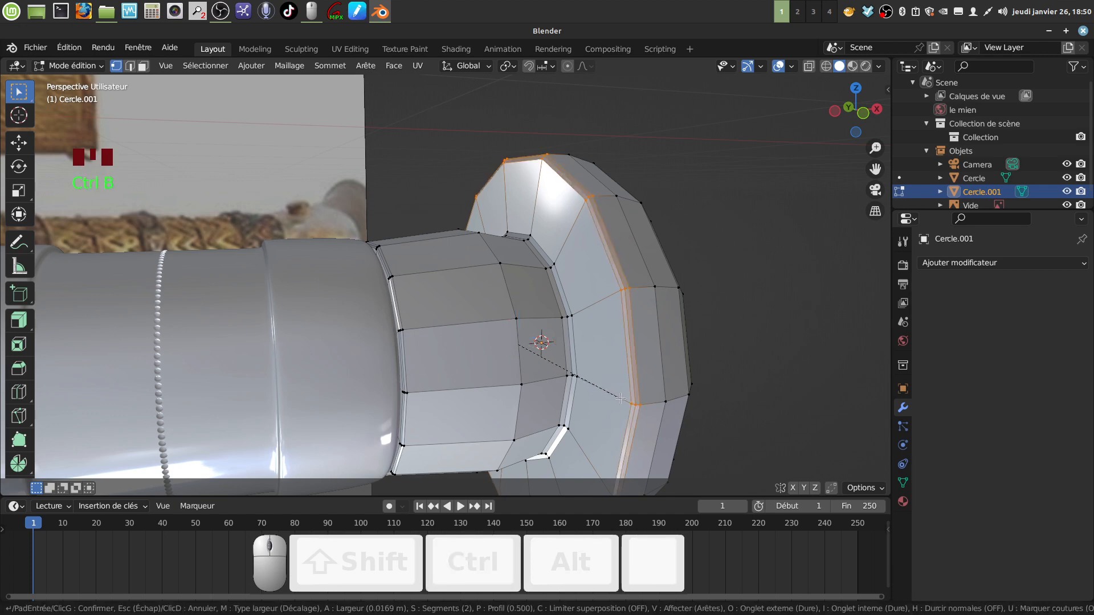
left_click(620, 399)
- Return to Object Mode and apply smooth shading to the pommel
scroll(648, 338, "down", 4)
middle_click_drag(600, 342, 548, 320)
key("Tab")
right_click(542, 332)
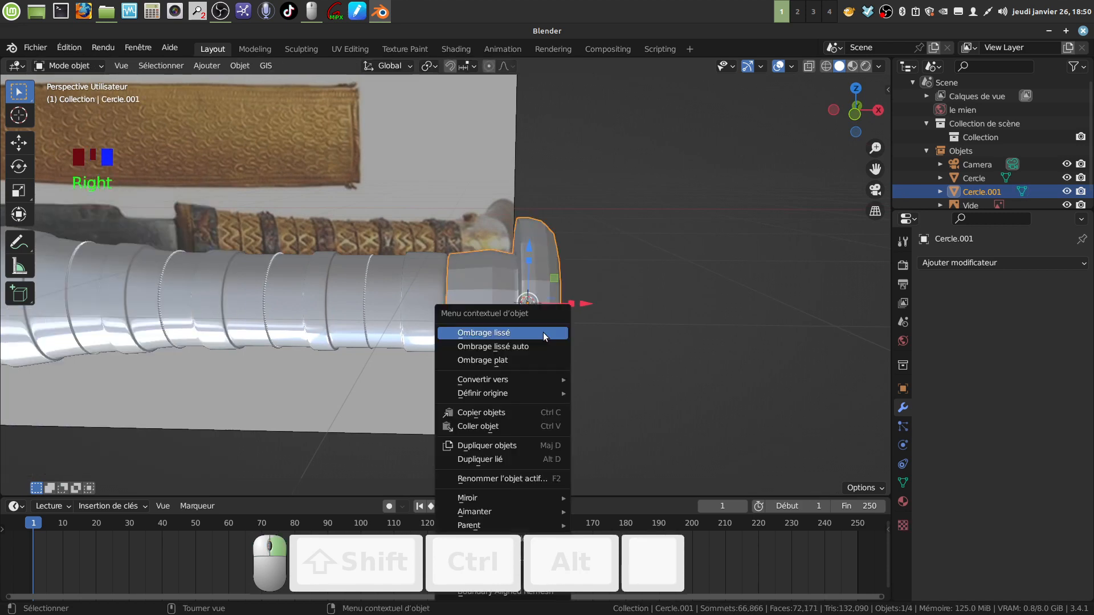
left_click(535, 333)
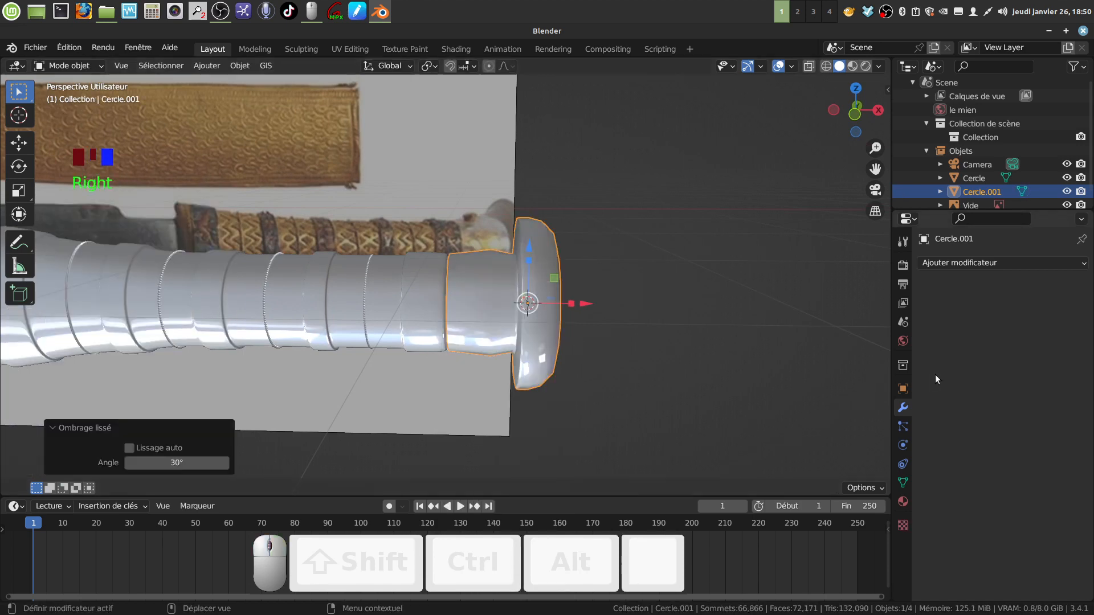
- Add a Subdivision Surface modifier to the pommel and set its viewport level to 2
left_click(1087, 263)
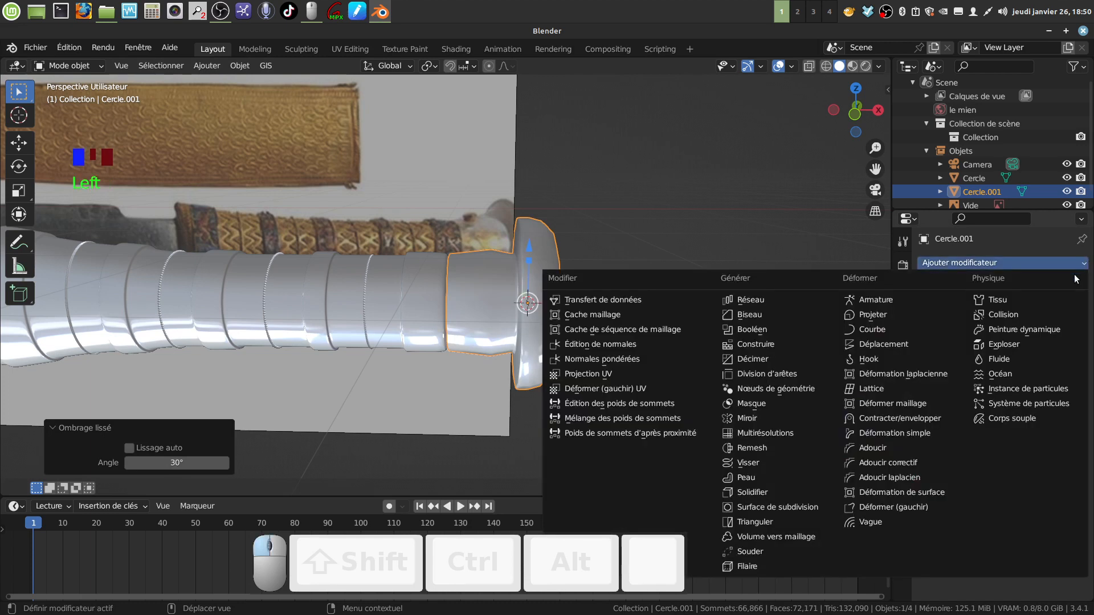
left_click(803, 507)
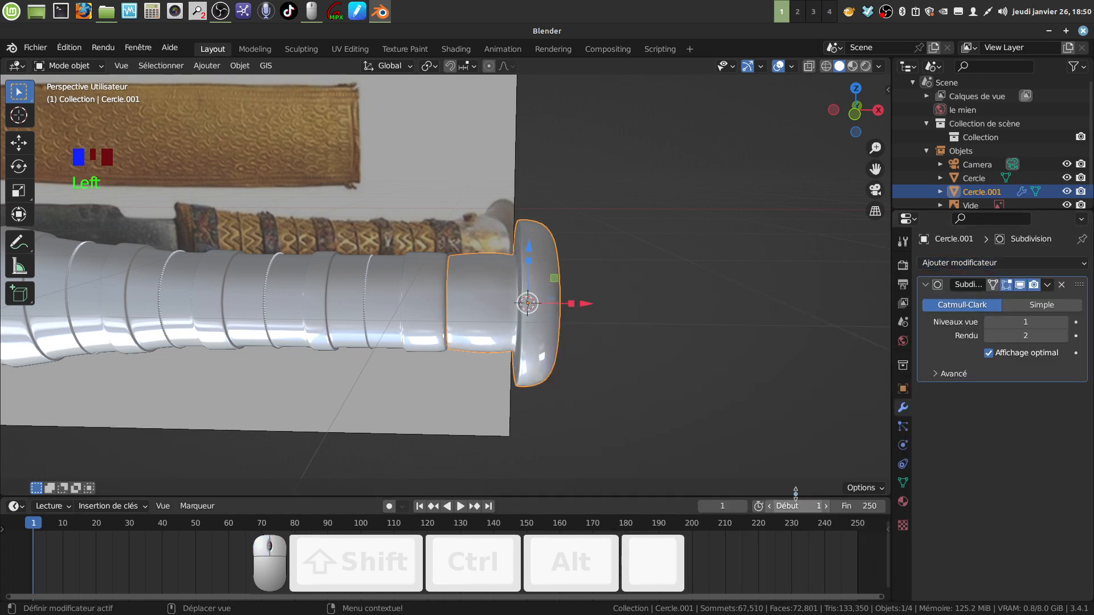
left_click(1064, 322)
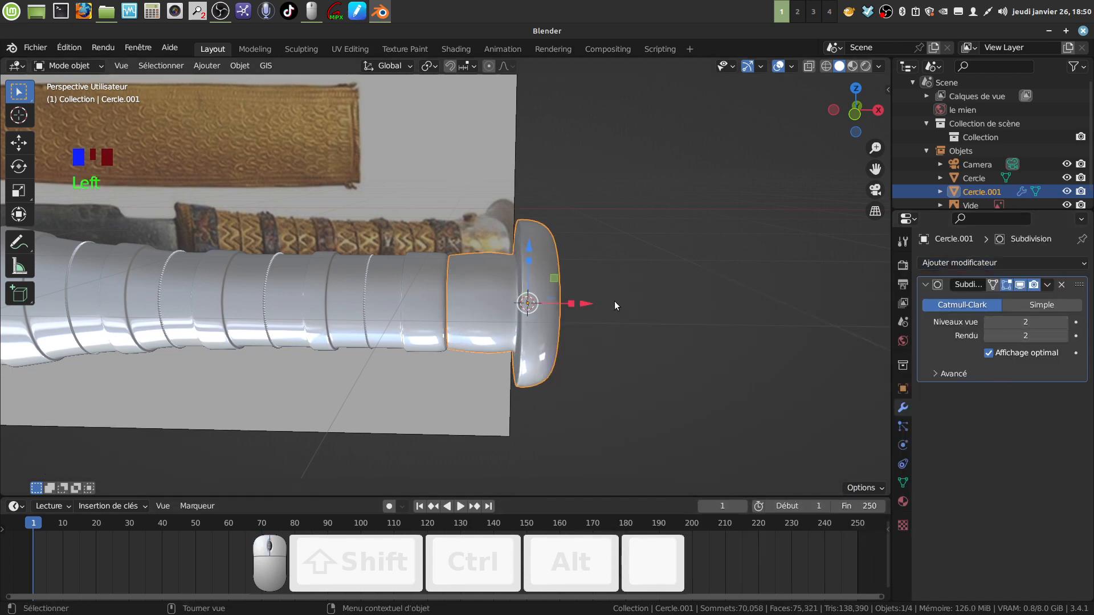
- Move the pommel slightly along negative X toward the handle and check how it fits the grip
mouse_move(615, 305)
middle_mouse_down()
mouse_move(679, 264)
mouse_move(613, 306)
middle_mouse_up()
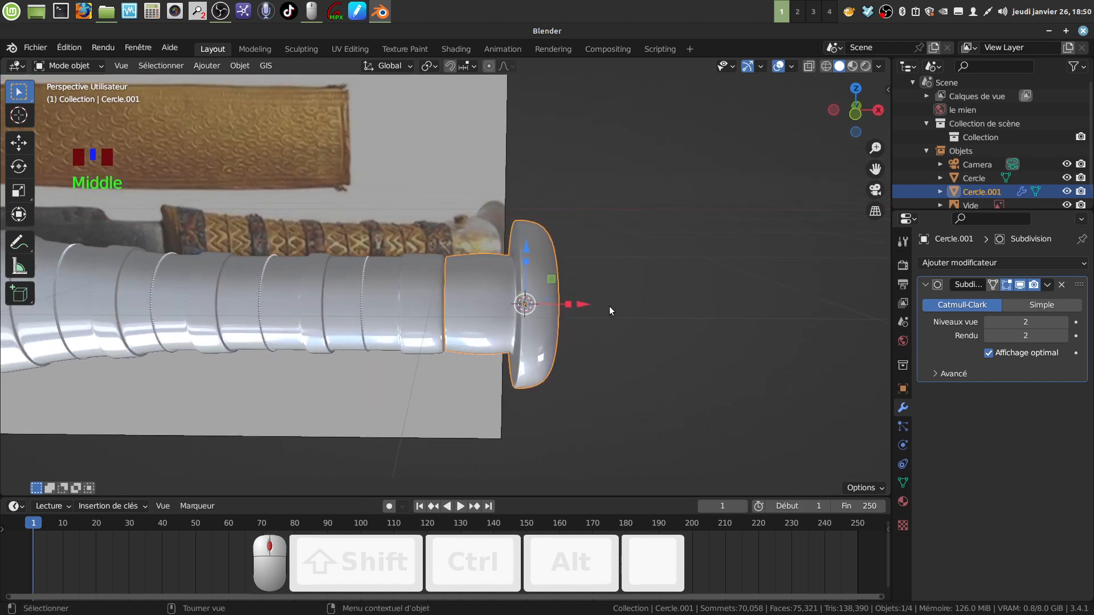
scroll(645, 360, "up", 2)
left_click_drag(616, 318, 606, 319)
middle_click_drag(658, 320, 567, 299)
scroll(571, 303, "down", 3)
scroll(580, 324, "down", 4)
mouse_move(517, 361)
middle_mouse_down()
mouse_move(483, 360)
mouse_move(521, 357)
middle_mouse_up()
middle_click_drag(521, 357, 524, 368)
mouse_move(524, 364)
middle_mouse_down()
mouse_move(501, 351)
mouse_move(520, 354)
mouse_move(505, 362)
mouse_move(497, 414)
mouse_move(528, 402)
mouse_move(496, 350)
mouse_move(477, 354)
mouse_move(533, 373)
middle_mouse_up()
- In Edit Mode, move the bevelled rim loops on the head's handle-facing side about 0.0159 m along X
key("Tab")
scroll(478, 354, "up", 2)
left_click_drag(549, 371, 549, 371)
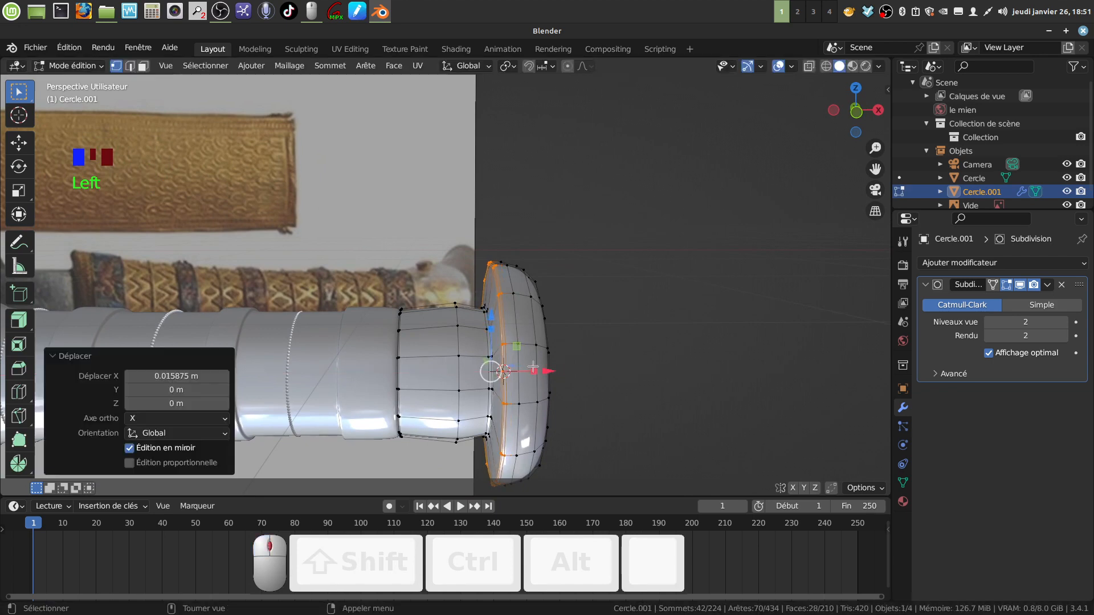
- From the front view, select the pommel's entire head through the mesh and move it about 0.0656 m along X
scroll(533, 367, "down", 3)
middle_click_drag(569, 319, 593, 311)
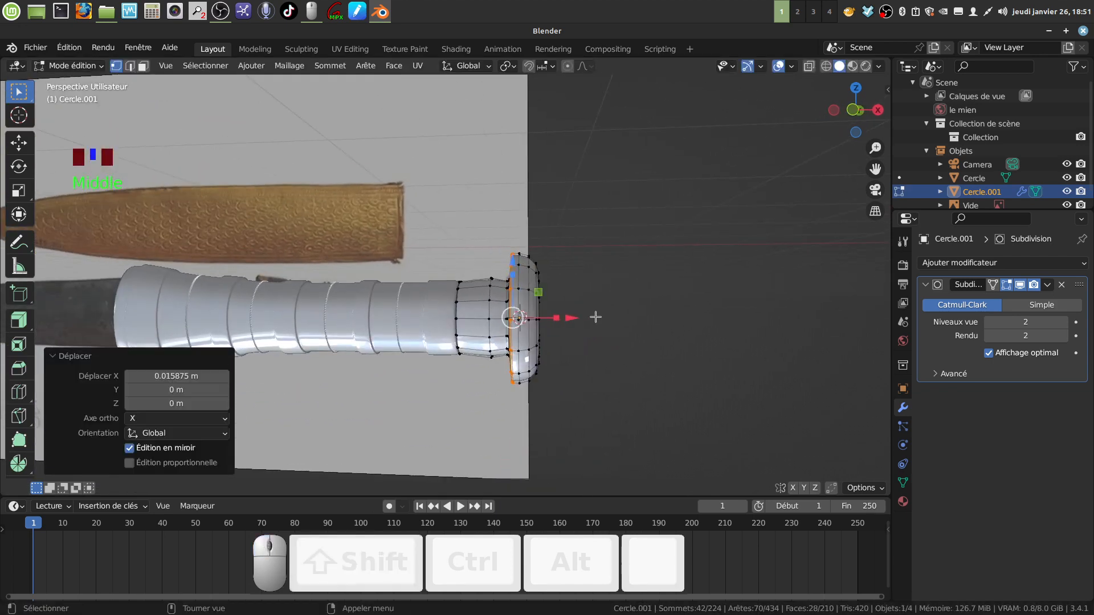
key("KP_1")
scroll(595, 316, "up", 3)
scroll(595, 317, "down", 1)
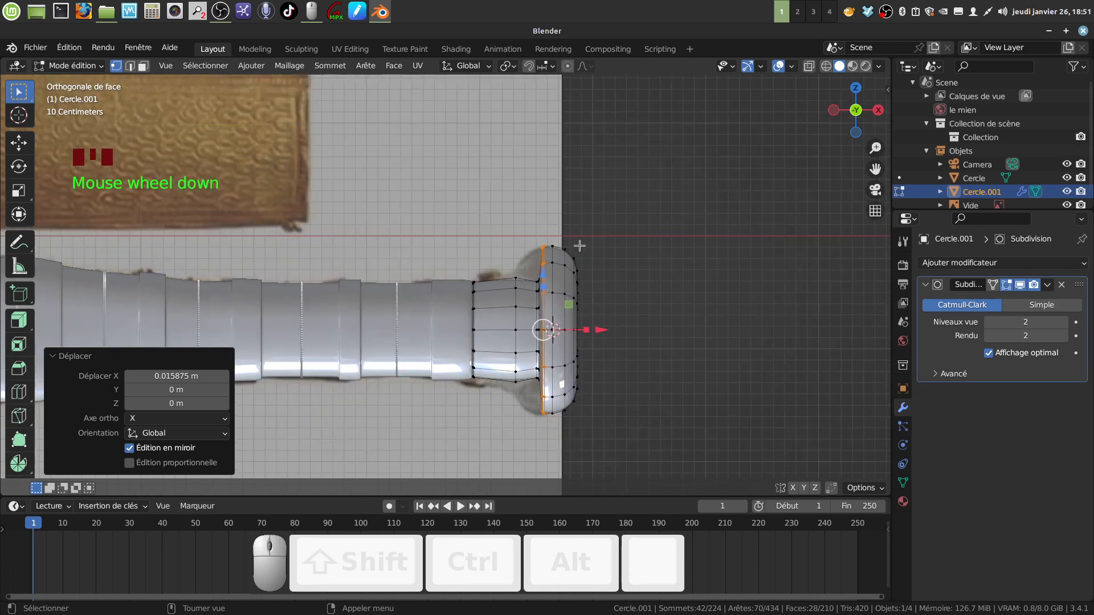
key("z")
key("n")
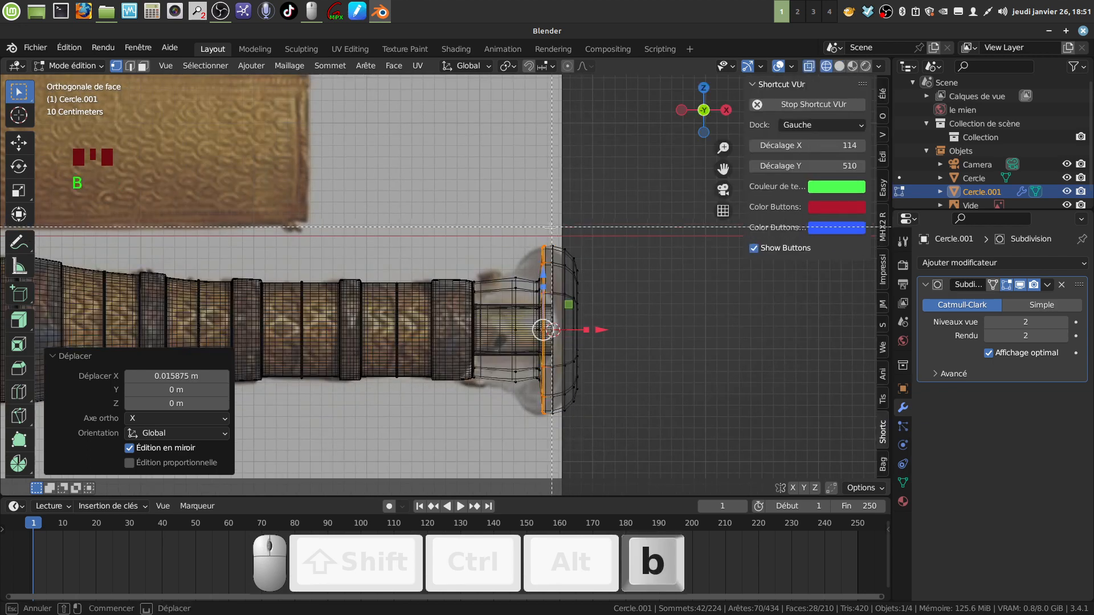
left_click_drag(550, 231, 621, 430)
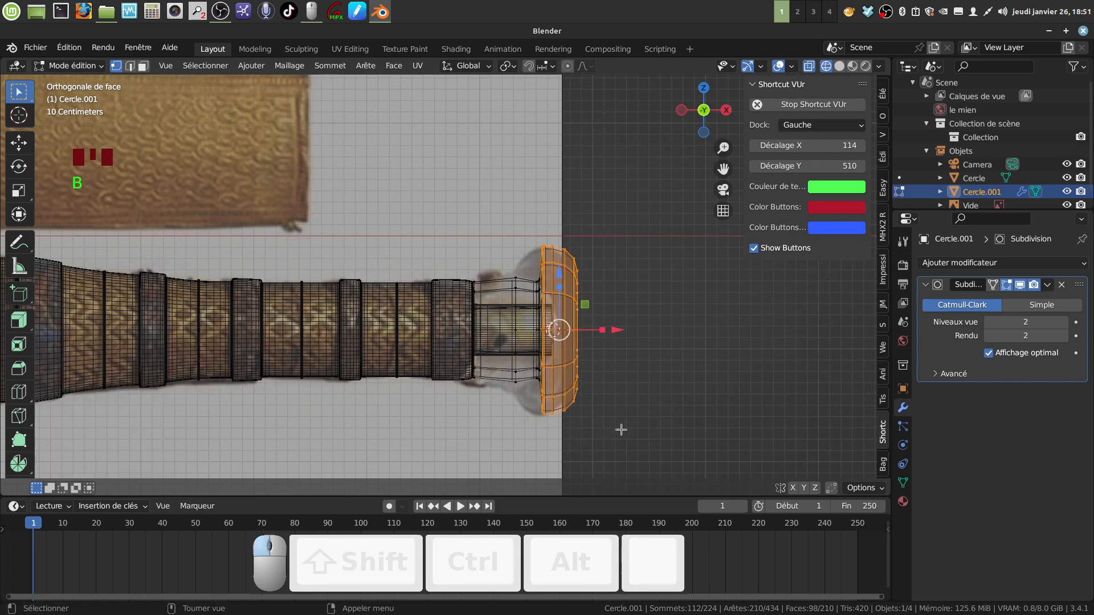
key("z")
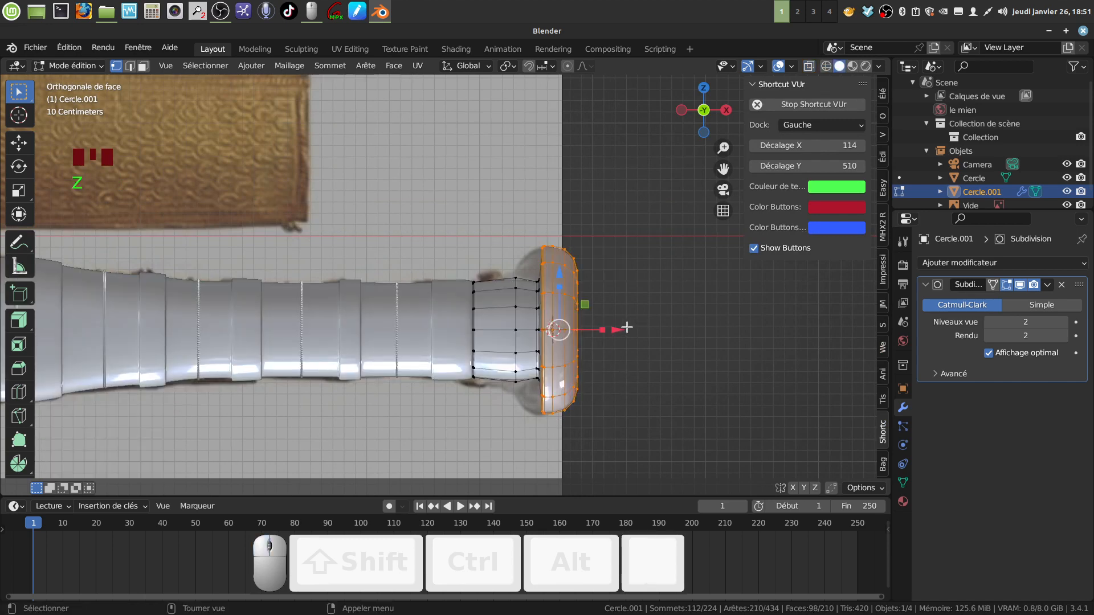
left_click_drag(618, 330, 623, 330)
middle_click_drag(636, 330, 786, 249)
scroll(635, 358, "up", 1)
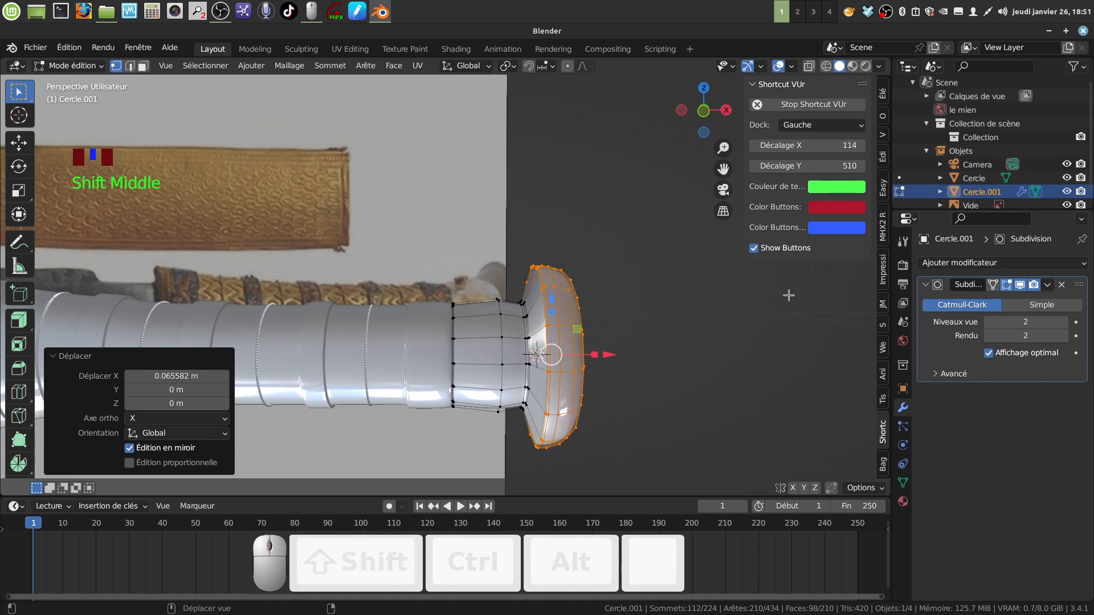
key("n")
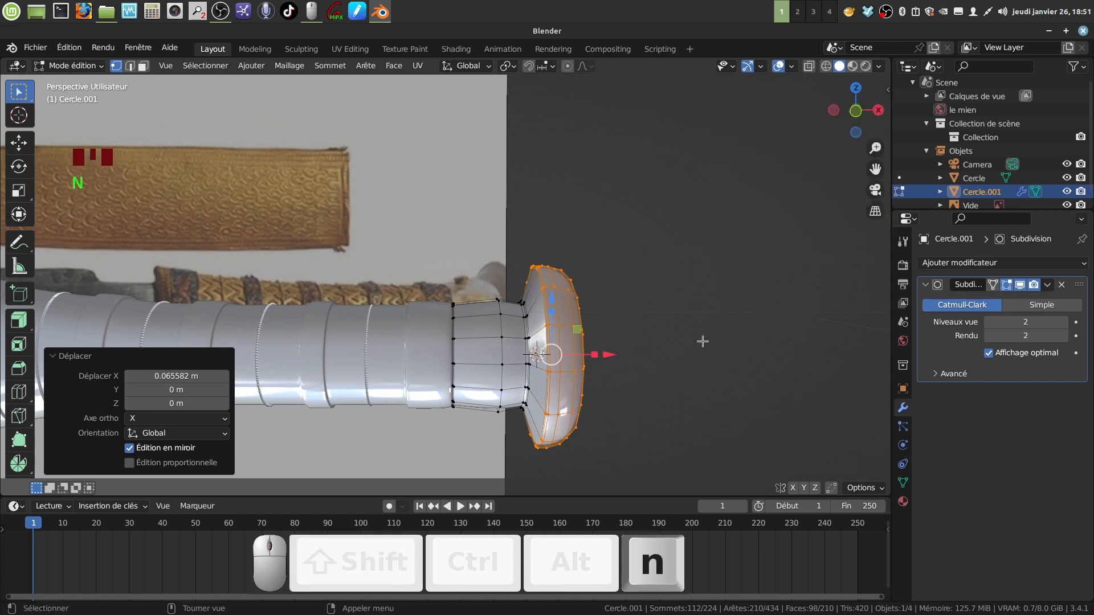
- Add one loop cut around the flared face between neck and head, slid to a factor of about -0.528
middle_click_drag(702, 342, 702, 367)
scroll(723, 367, "up", 2)
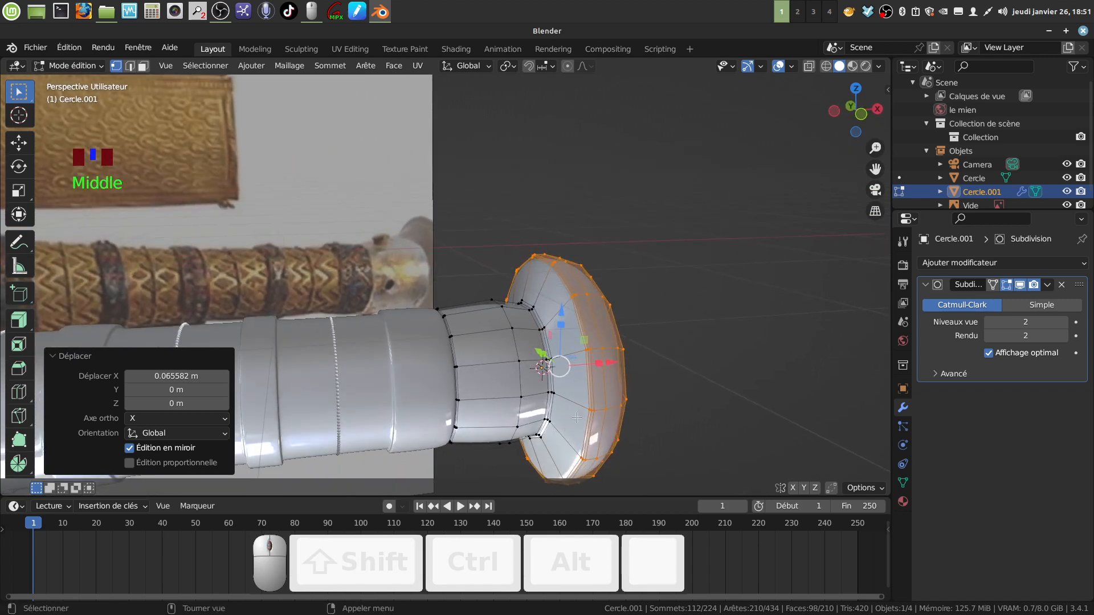
key("ctrl+r")
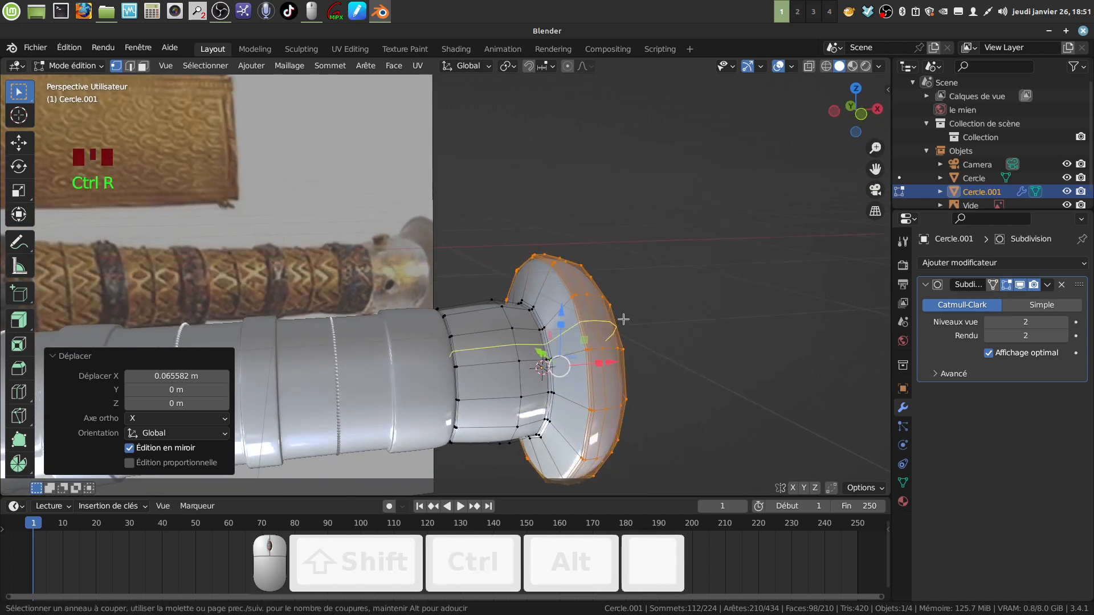
left_click_drag(566, 349, 574, 345)
middle_click_drag(608, 357, 643, 347)
scroll(607, 349, "up", 2)
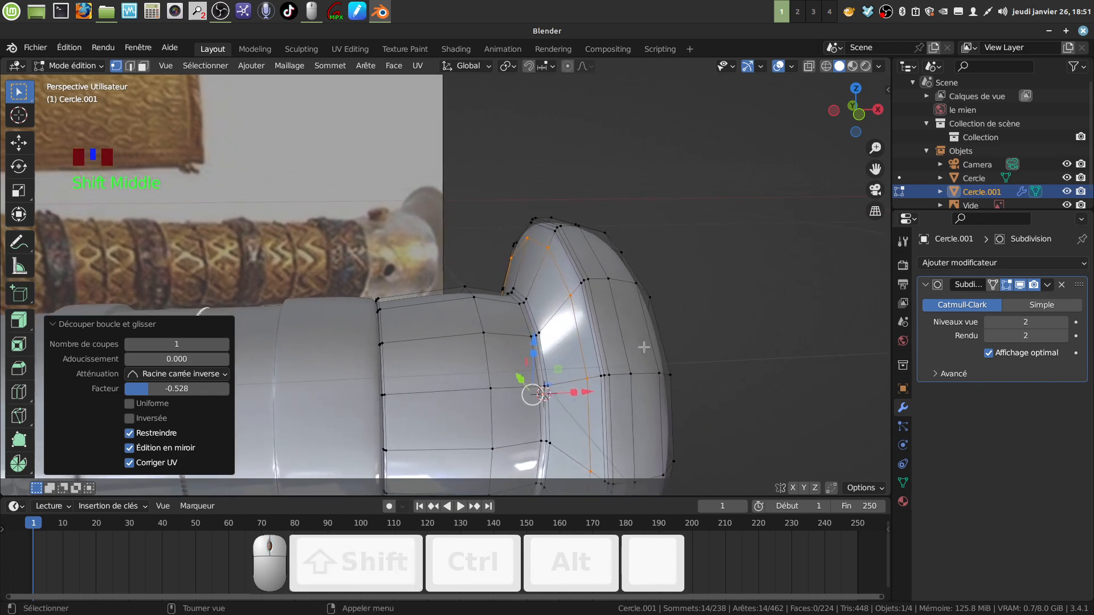
- Select all edge loops of the head from the rim outward and move them about 0.0239 m along X
left_click(596, 351, "alt+shift")
key("a")
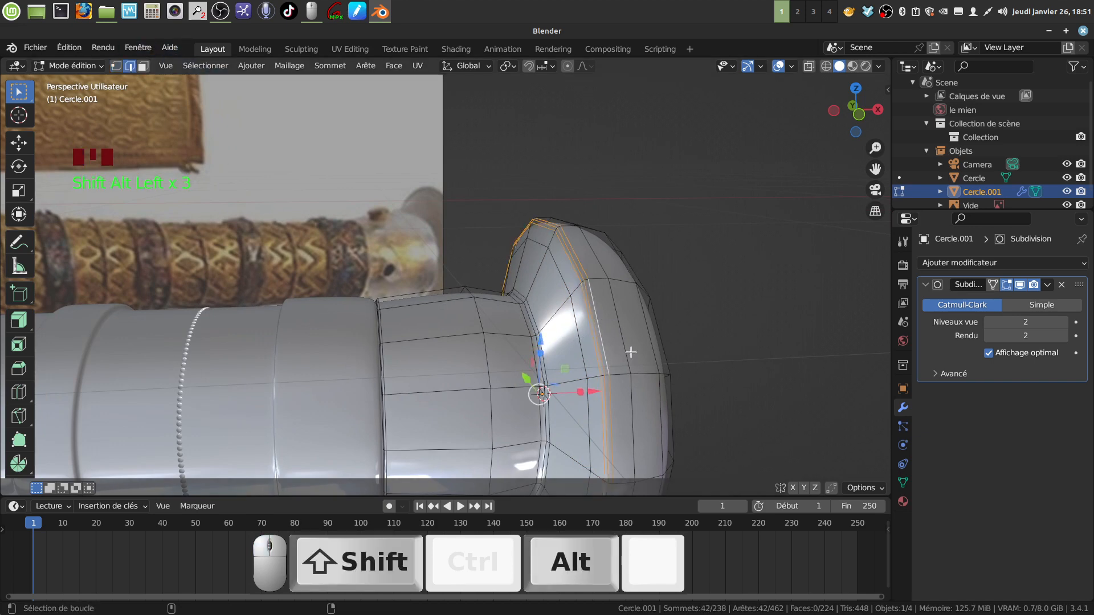
middle_click_drag(652, 347, 751, 317)
left_click(716, 302, "alt+shift")
left_click(724, 321, "alt+shift")
scroll(754, 316, "down", 2)
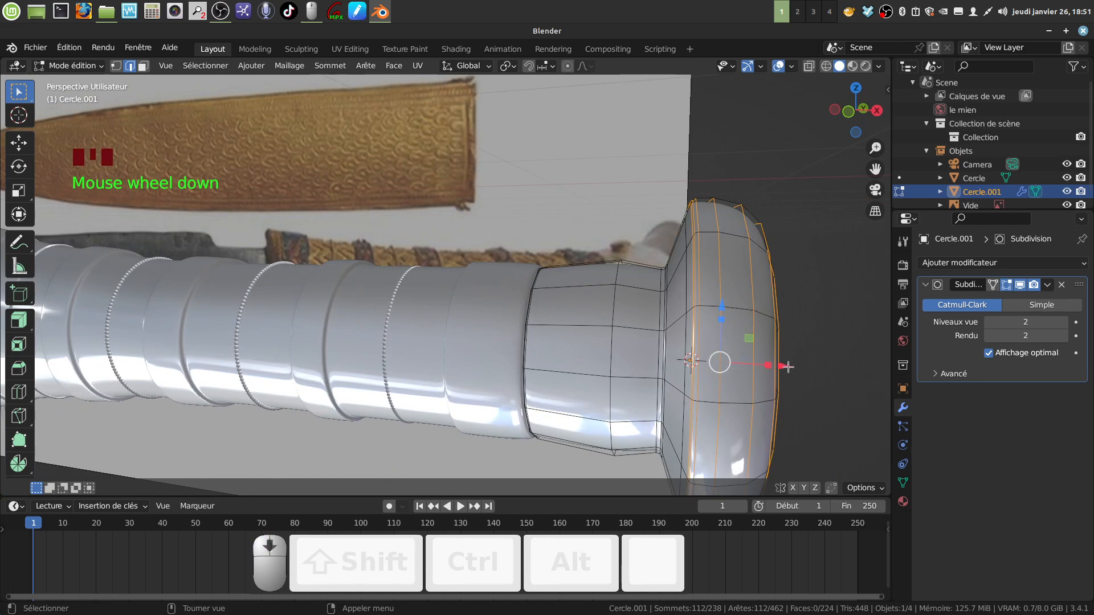
left_click_drag(788, 366, 795, 366)
scroll(796, 366, "down", 3)
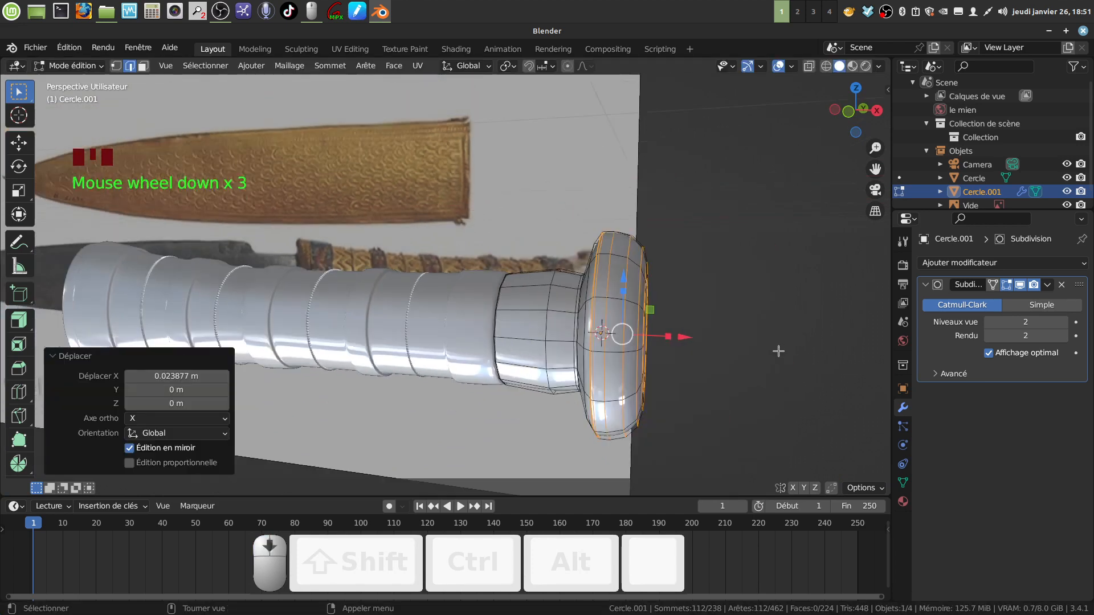
- Leave the pommel's Edit Mode, select the handle visible through the pommel's opening, and enter its Edit Mode
middle_click_drag(796, 366, 521, 377)
scroll(660, 368, "up", 1)
scroll(549, 384, "up", 4)
middle_click_drag(522, 377, 540, 340, "shift")
key("Tab")
left_click(515, 368)
key("a")
left_click(556, 325)
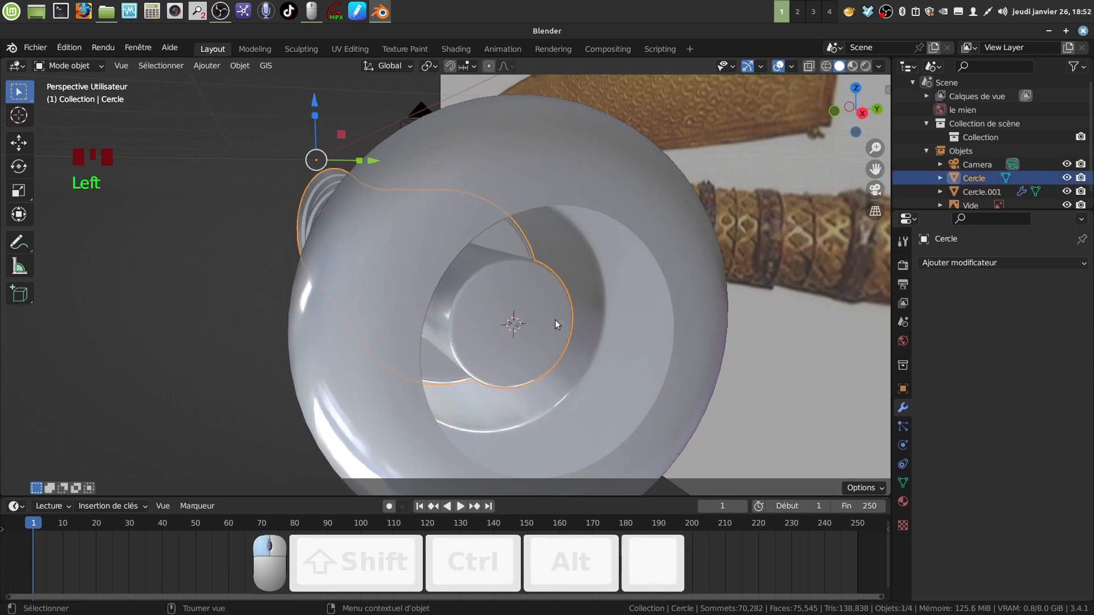
key("Tab")
- Select the tang's end face plus its surrounding bevel rings and extend them about 0.96 m along X through the pommel
middle_click_drag(556, 322, 569, 319)
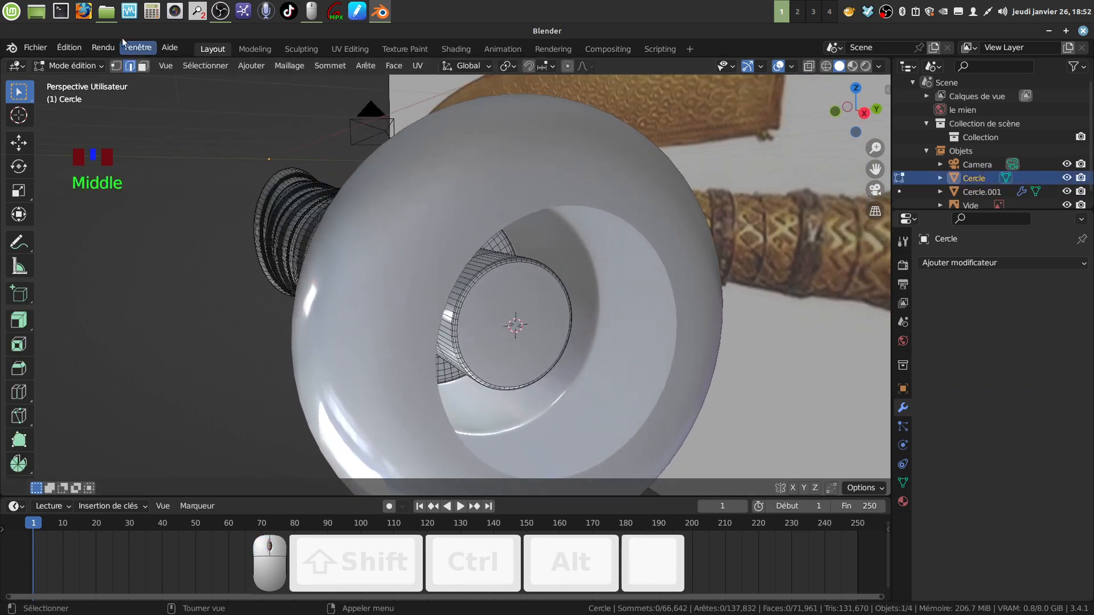
left_click(143, 66)
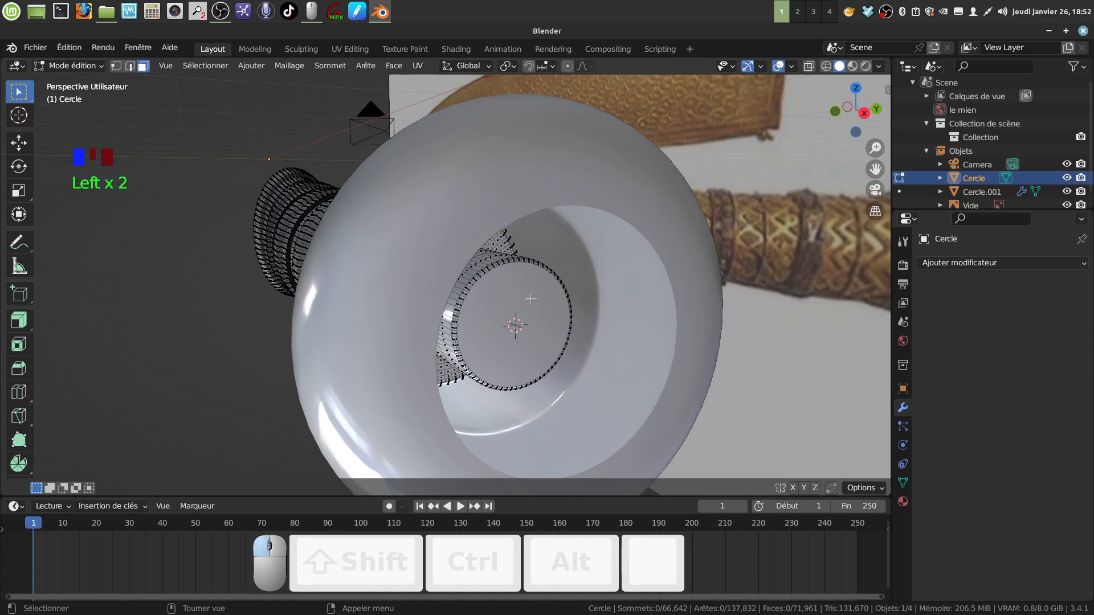
left_click(531, 299)
scroll(531, 299, "up", 4)
scroll(516, 310, "up", 1)
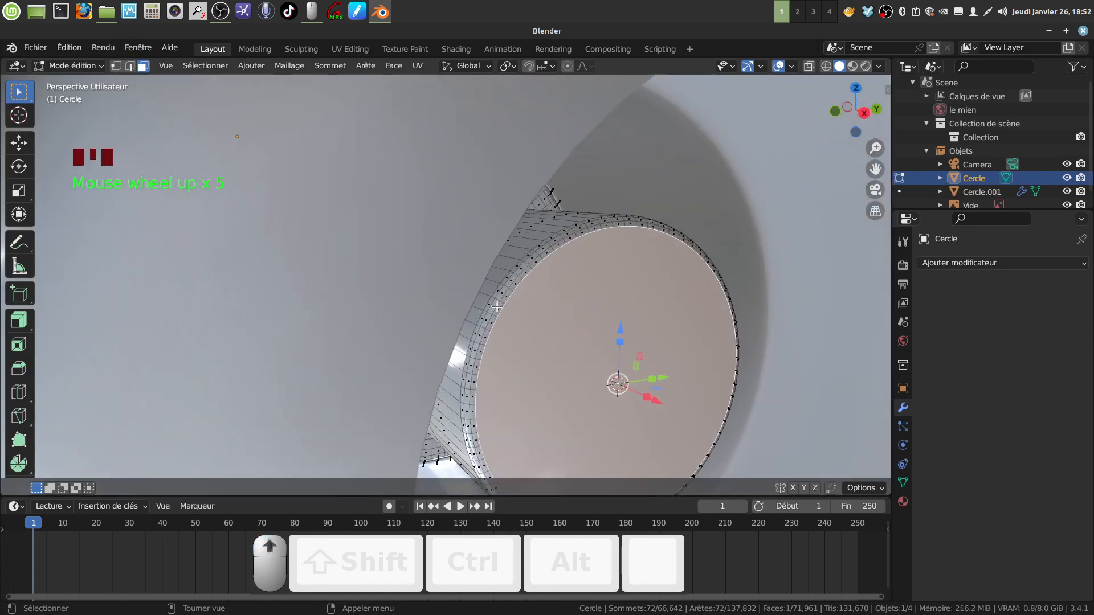
key("ctrl")
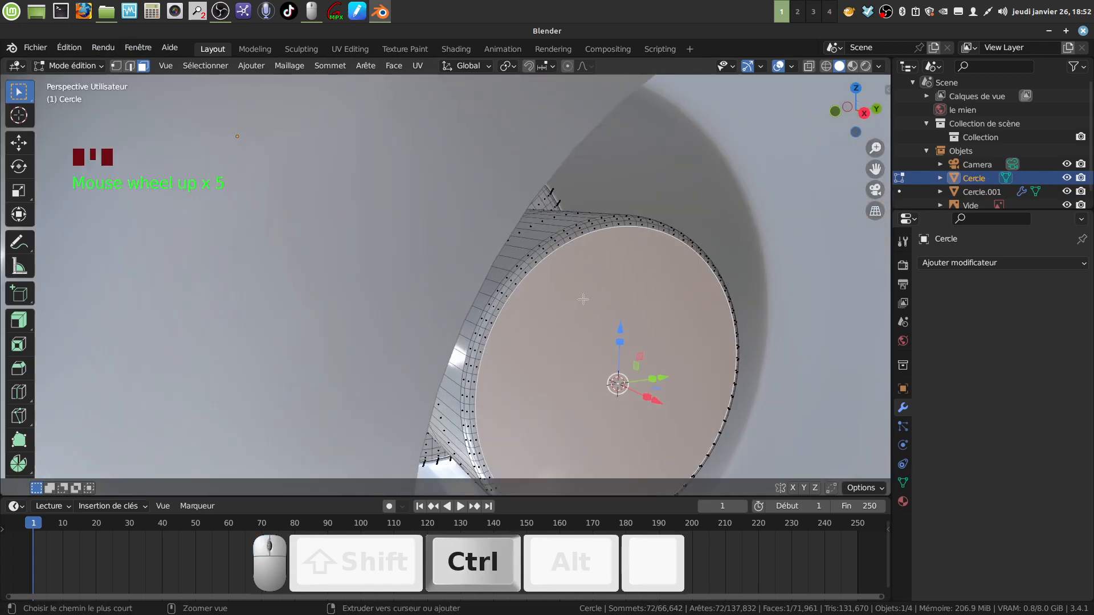
key("ctrl+KP_Add")
key("ctrl+KP_Add")
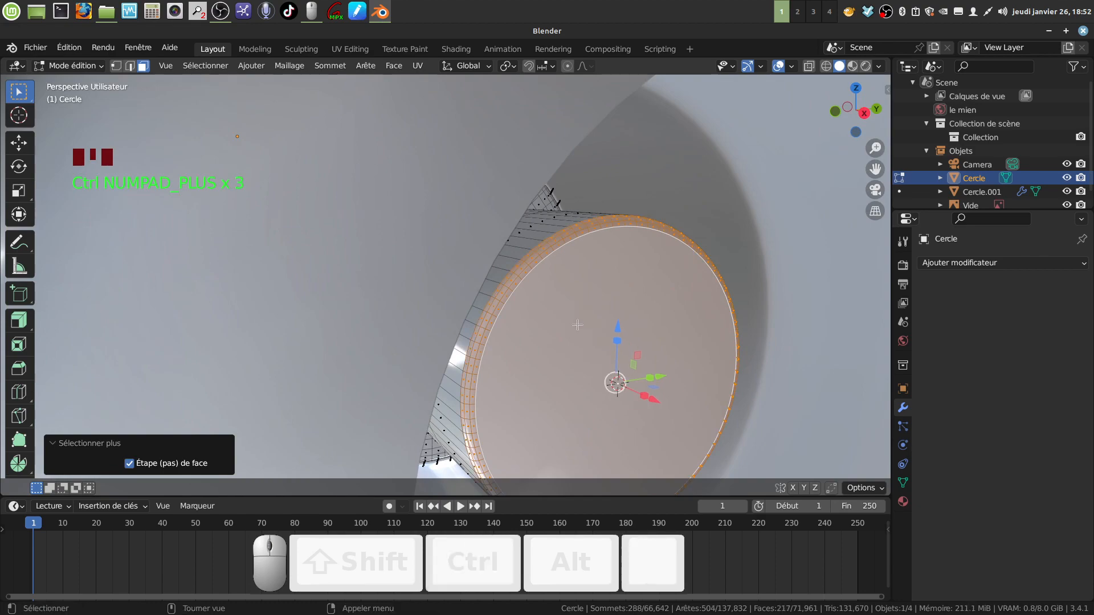
scroll(582, 299, "down", 5)
middle_click_drag(583, 299, 578, 340)
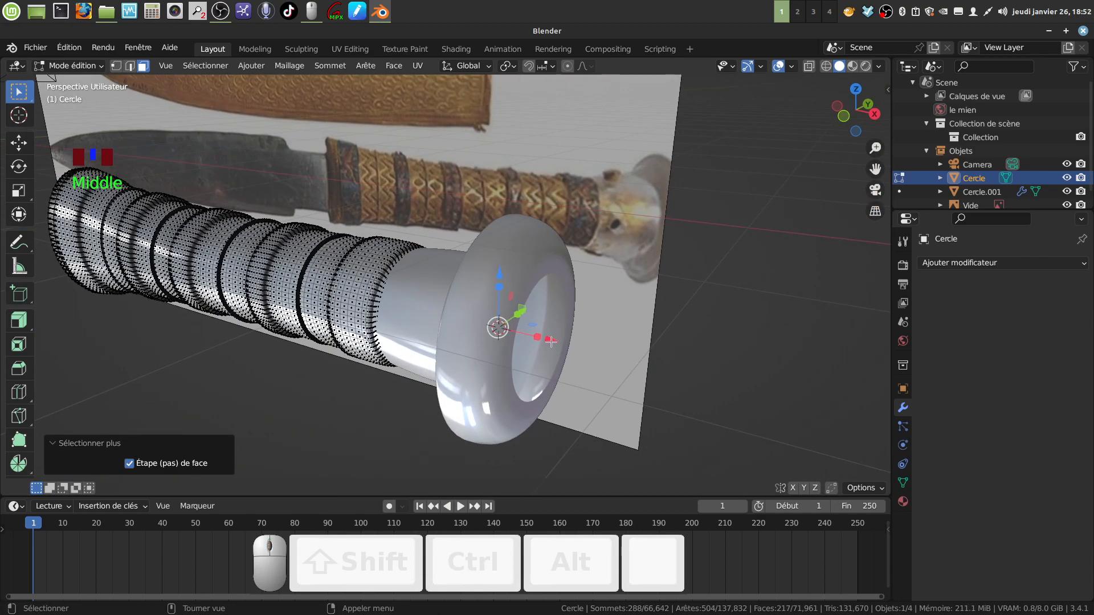
left_click_drag(550, 340, 703, 376)
middle_click_drag(646, 407, 613, 415, "ctrl")
scroll(686, 353, "down", 3)
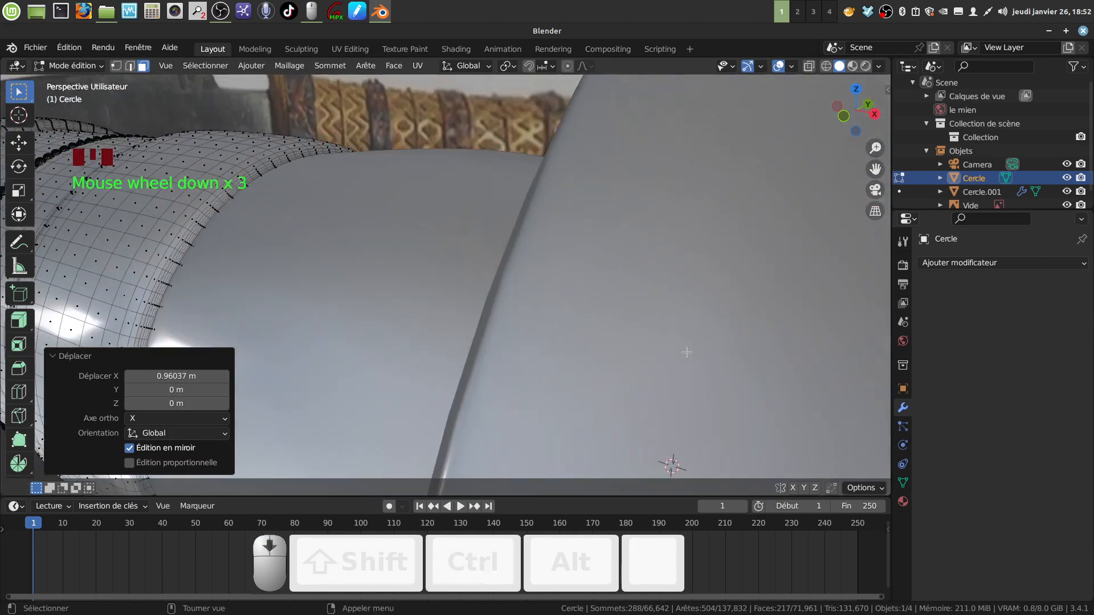
scroll(655, 393, "down", 11)
middle_click_drag(605, 373, 500, 299)
- Switch back to editing the pommel mesh in edge select mode with nothing selected
key("Tab")
left_click(432, 348)
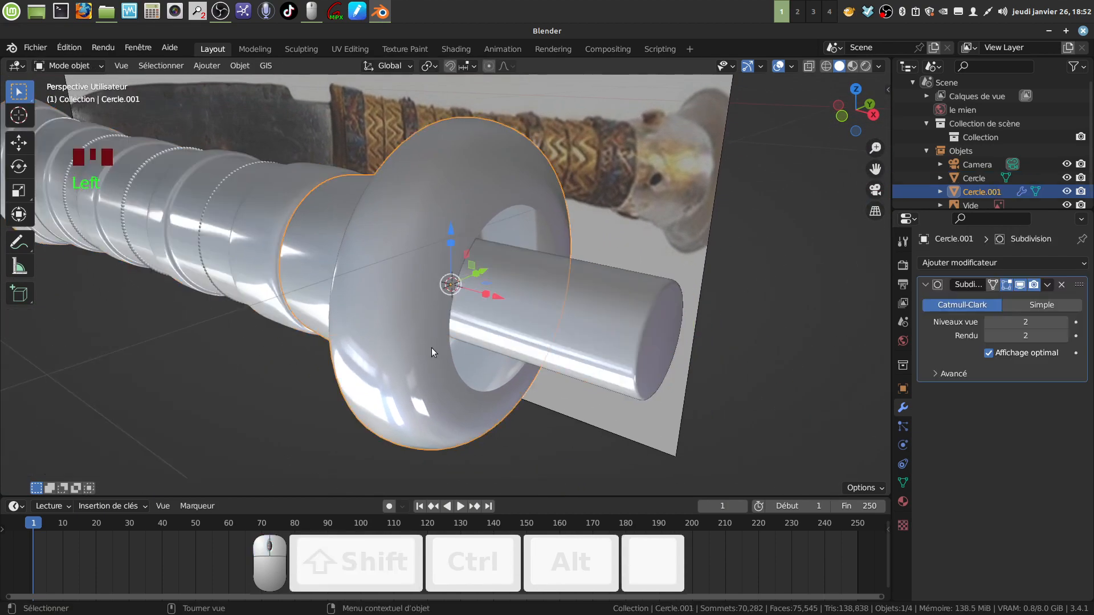
key("Tab")
scroll(487, 390, "up", 3)
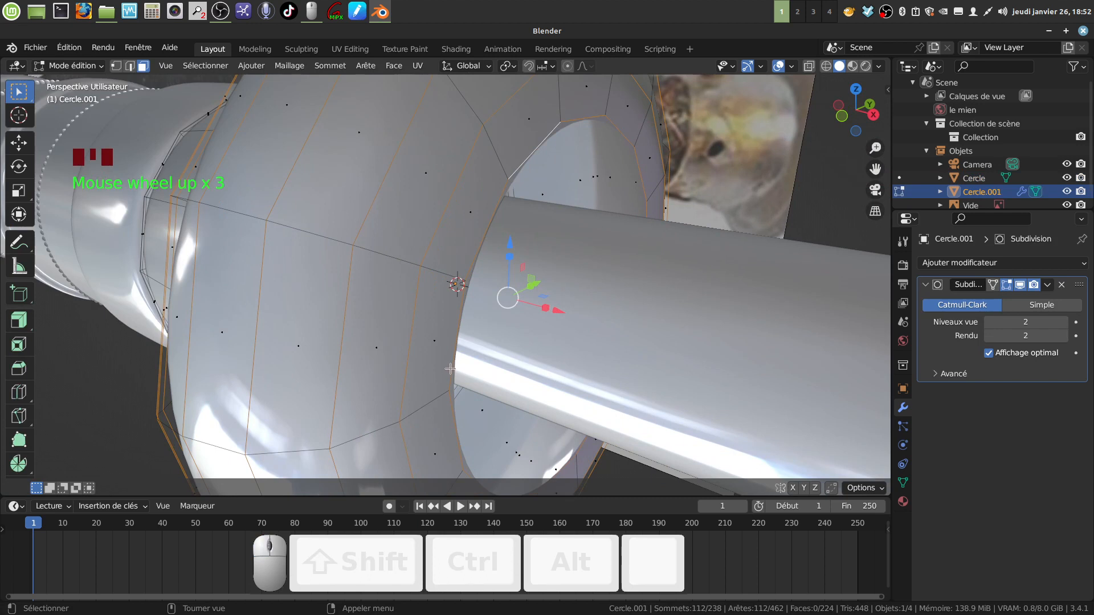
left_click(130, 66)
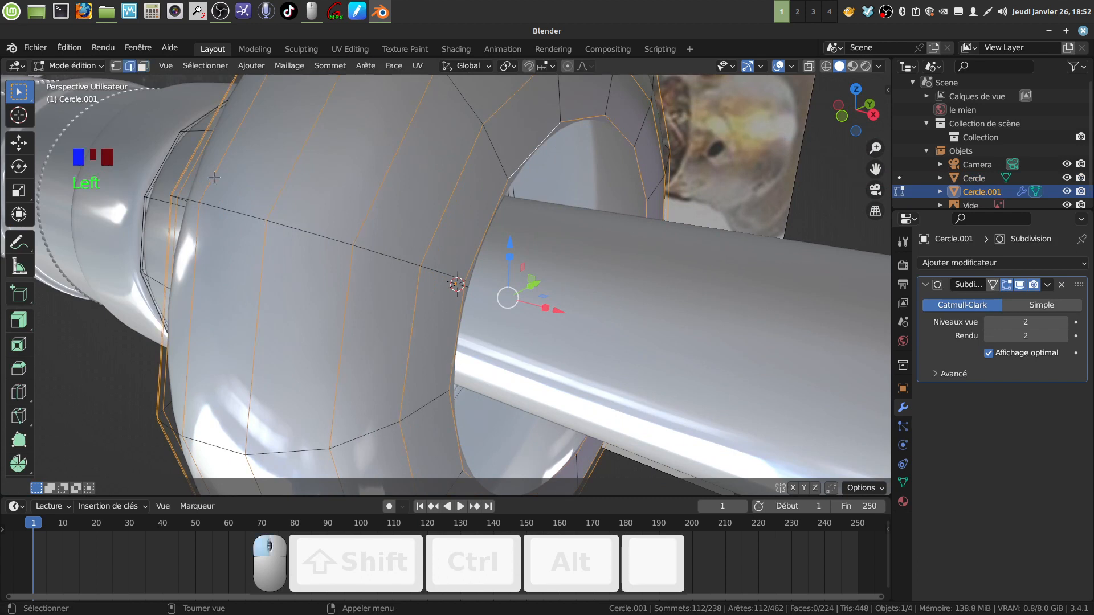
key("alt+a")
- Extrude the pommel's open outer edge loop inward and scale it to about 0.567 to meet the tang
left_click(453, 366, "alt")
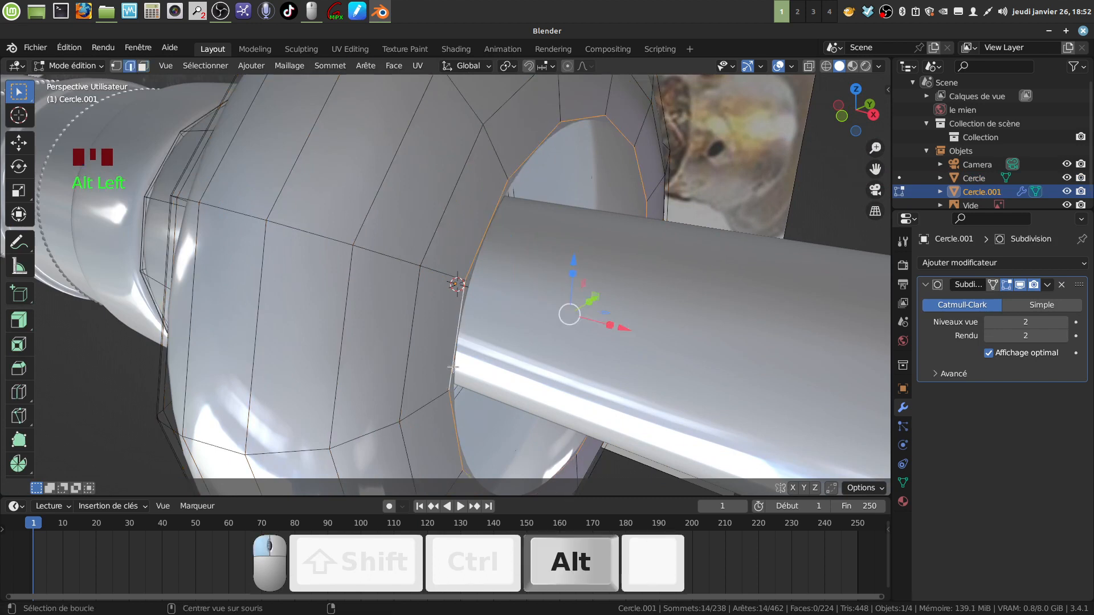
scroll(597, 395, "down", 2)
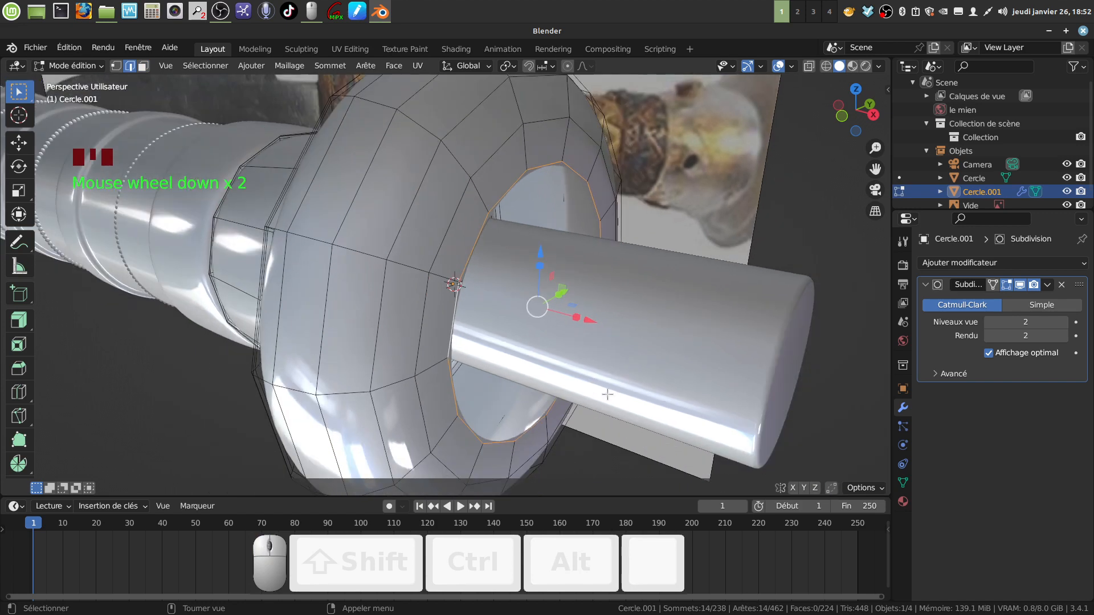
key("e")
key("s")
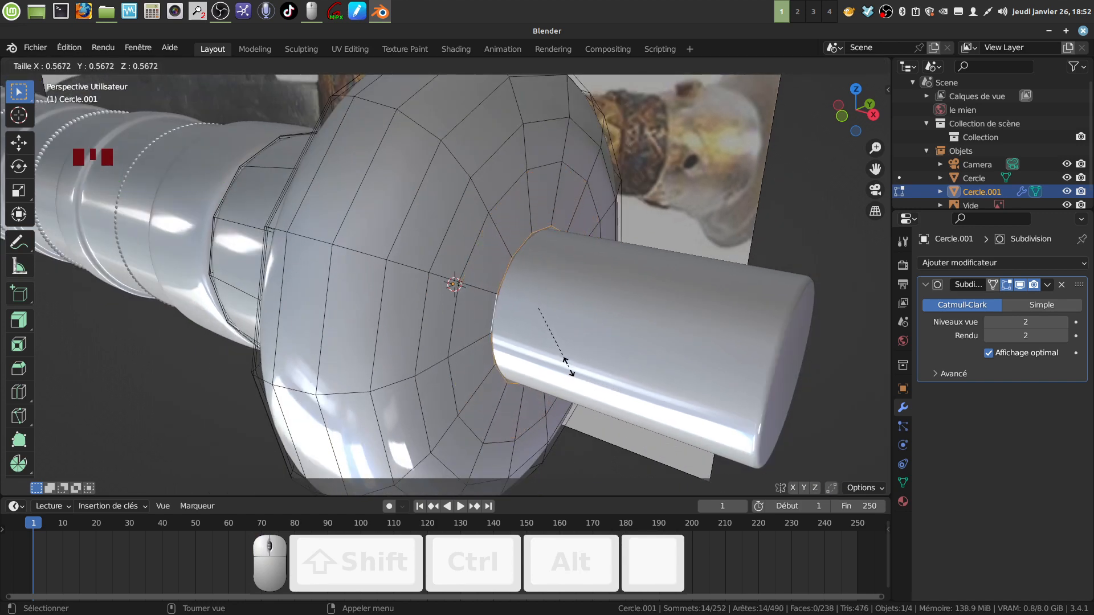
left_click(567, 367)
- Extrude the inner opening loop again and move it about -0.0955 m along X into the pommel
middle_click_drag(568, 367, 598, 381)
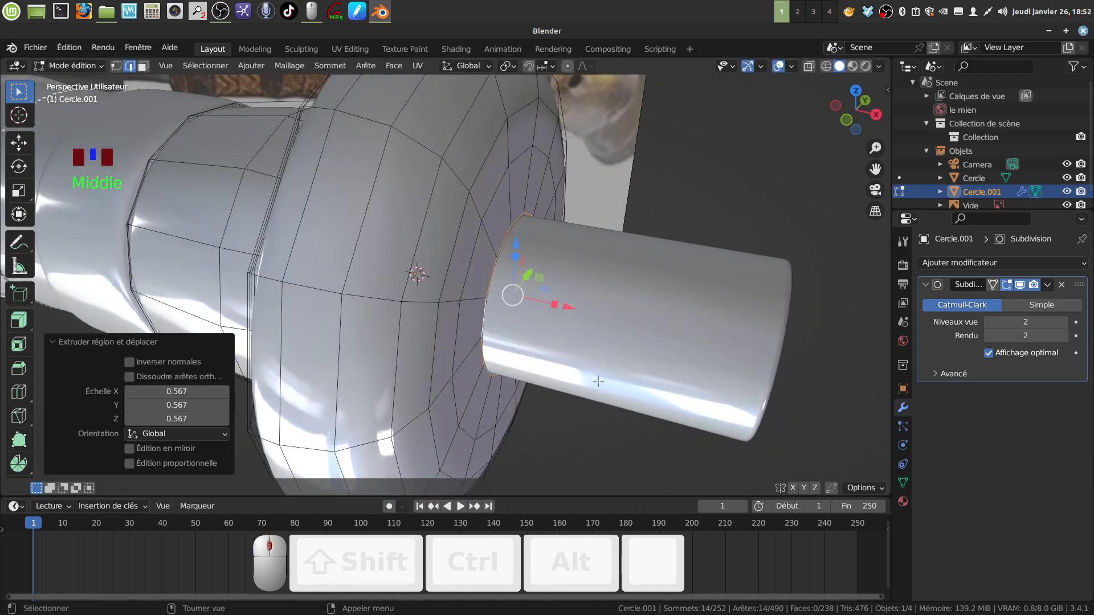
key("e")
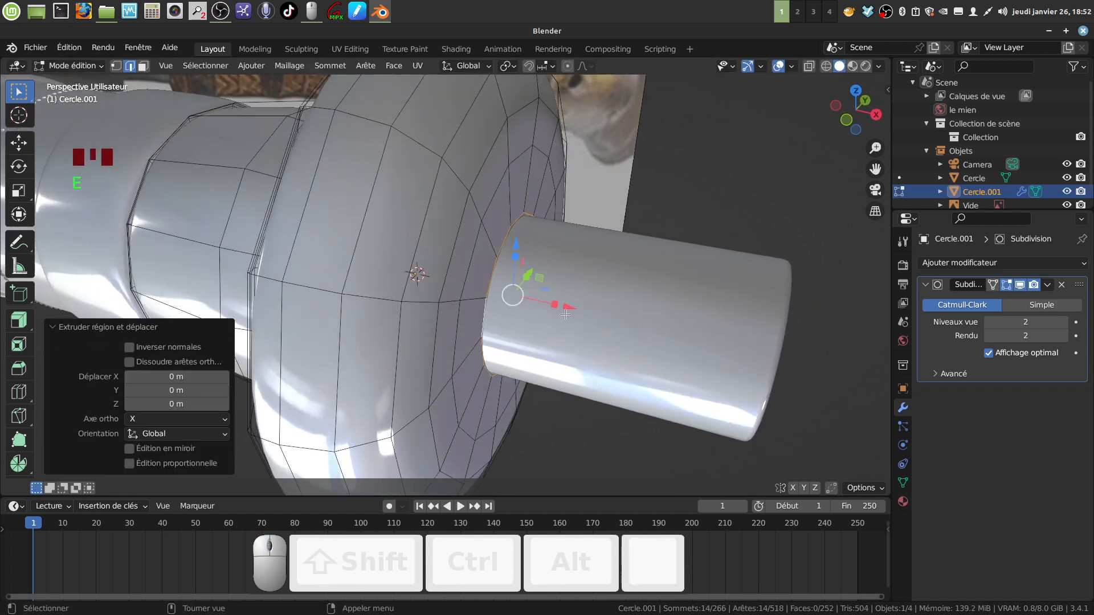
left_click(544, 306)
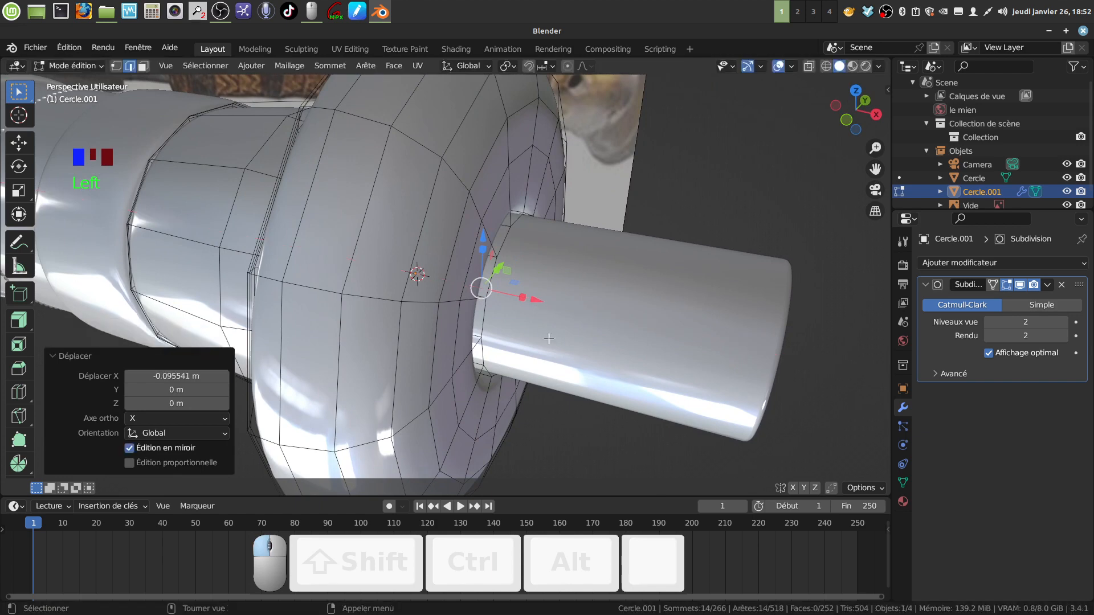
middle_click_drag(540, 306, 504, 369)
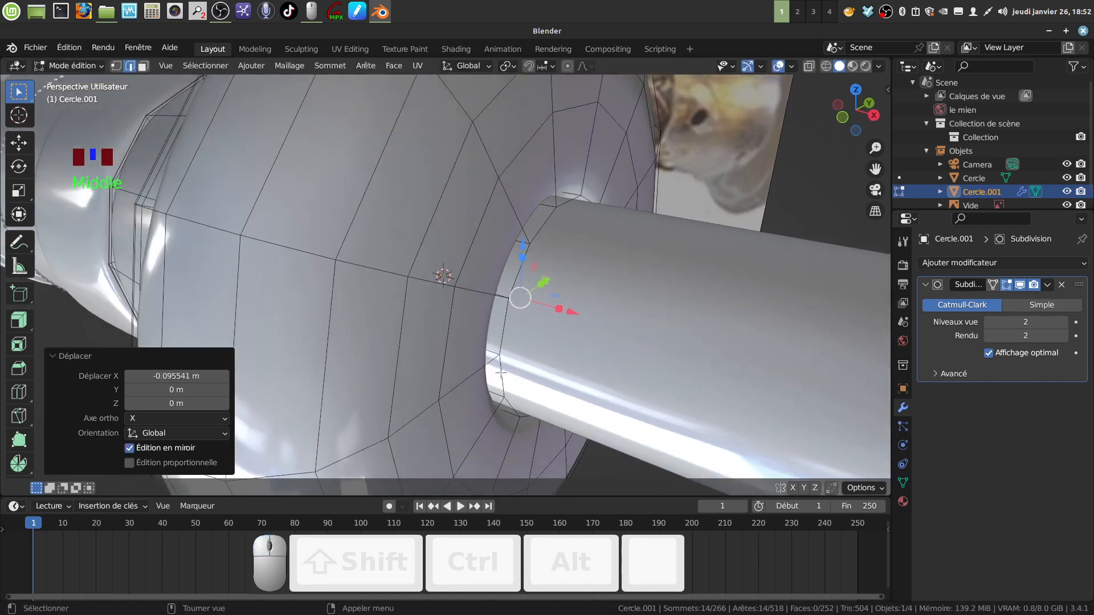
- Bevel the pommel's edge loop around the tang with a width of 0.00511 m and 2 segments
left_click(501, 372, "alt")
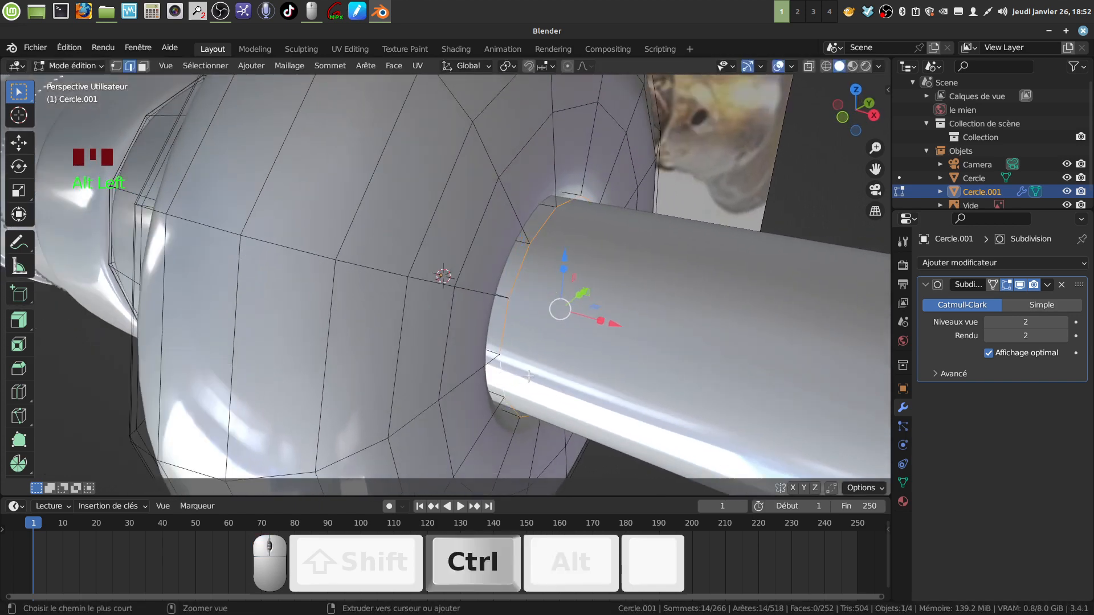
key("ctrl+b")
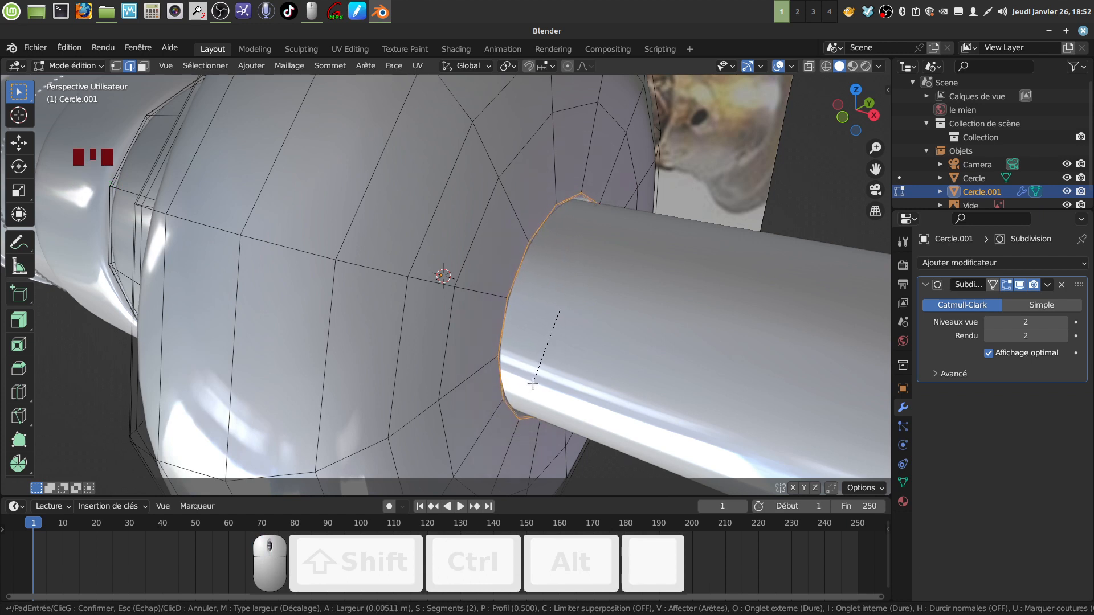
left_click(532, 384)
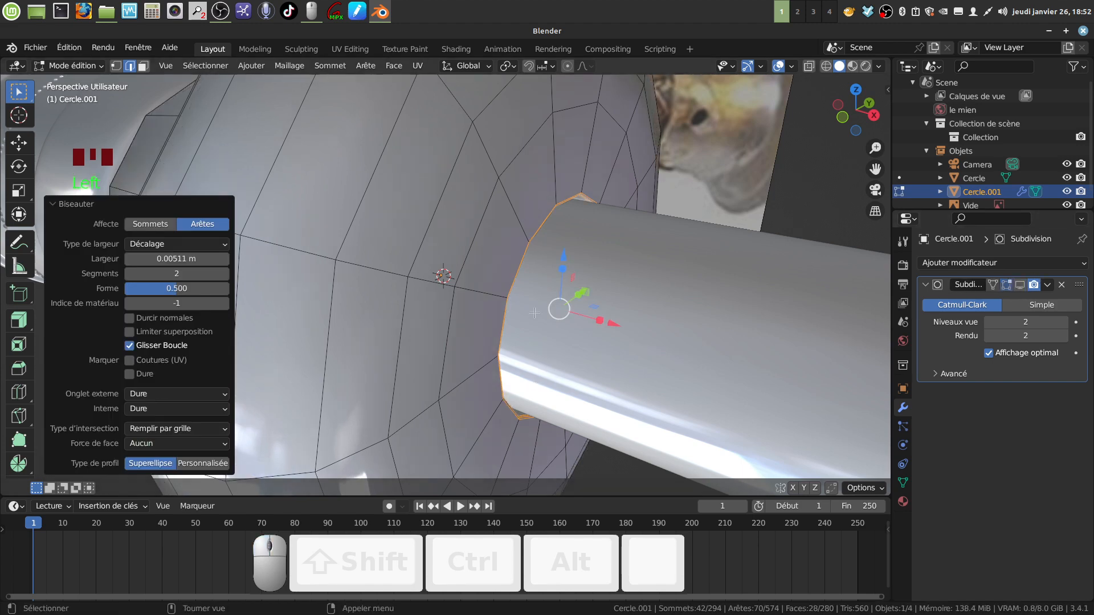
- Leave pommel editing, turn on the subdivision modifier's viewport display in object mode and clear the selection
middle_click_drag(441, 319, 570, 328)
scroll(577, 306, "down", 4)
scroll(597, 311, "down", 2)
key("Tab")
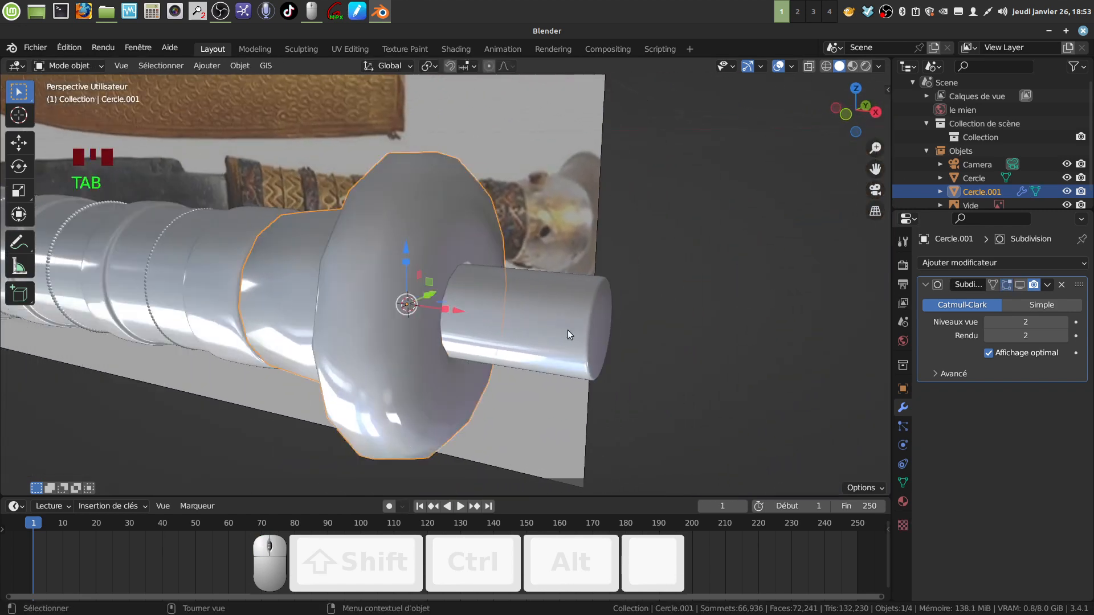
left_click(1019, 285)
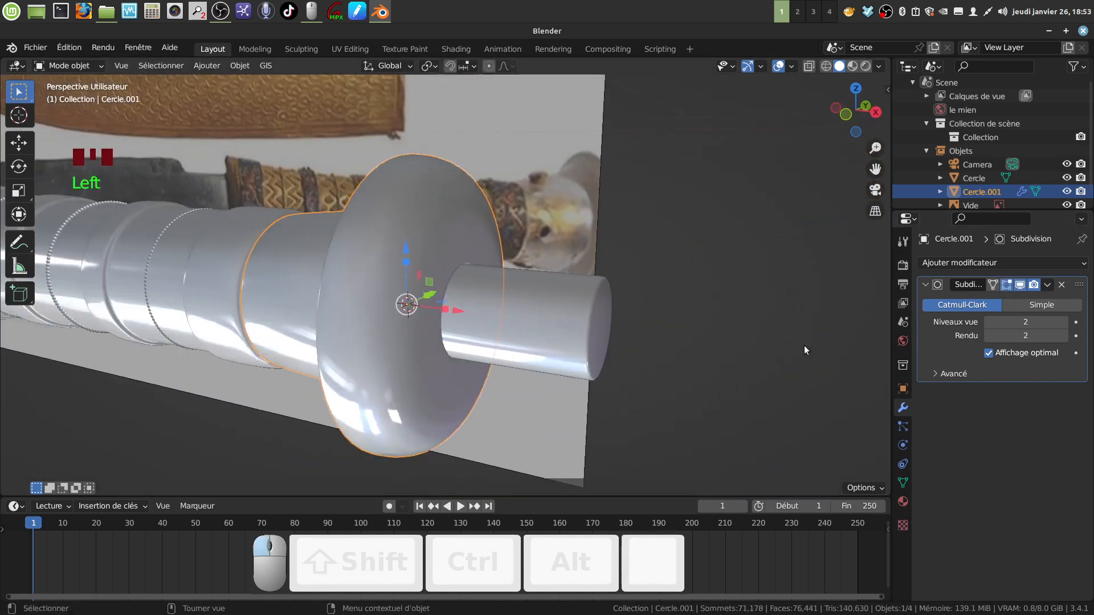
left_click(805, 346)
- Switch to editing the handle mesh that carries the tang, in face select mode
middle_click_drag(608, 354, 583, 344)
left_click(576, 344, "shift")
key("Tab")
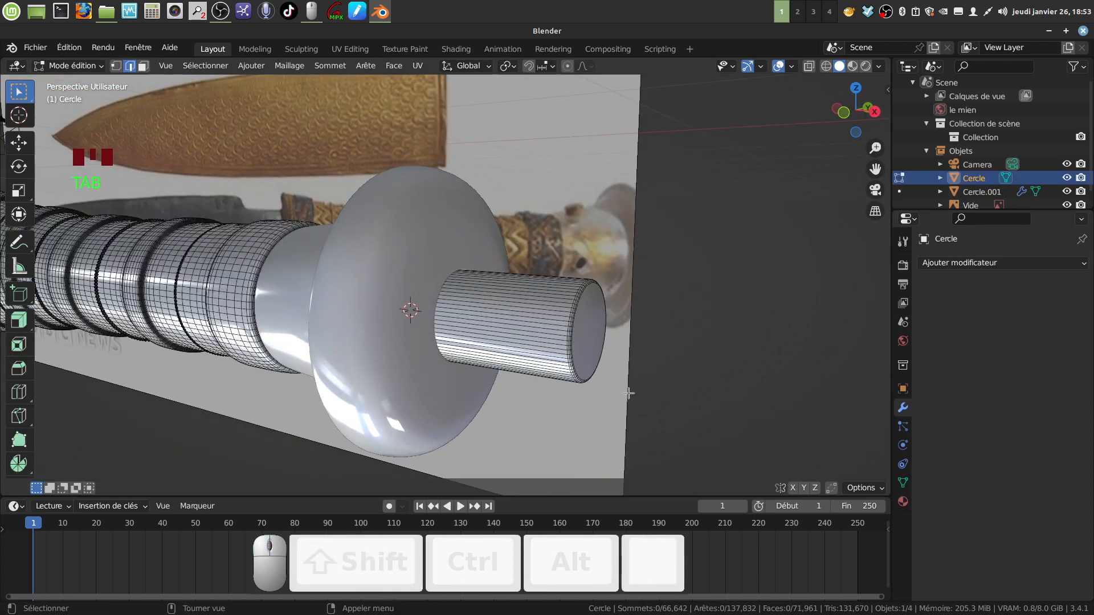
scroll(366, 245, "up", 3)
left_click(143, 65)
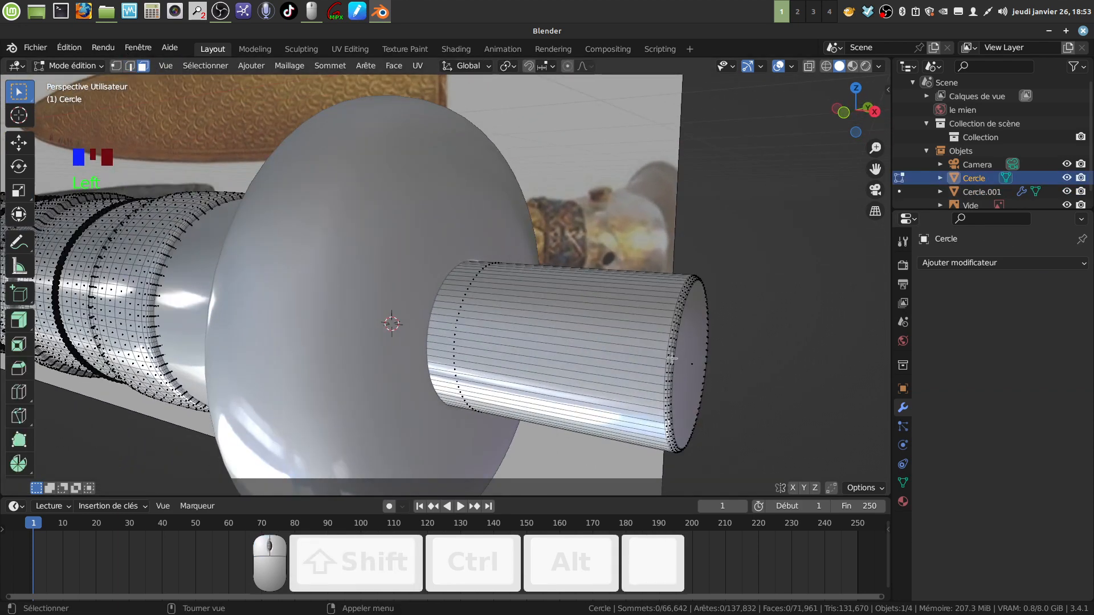
- Select the tang's end face with its surrounding bevel rings, pull them back about 0.66 m along X to the pommel surface, and leave editing
left_click(686, 367)
key("ctrl+KP_Add")
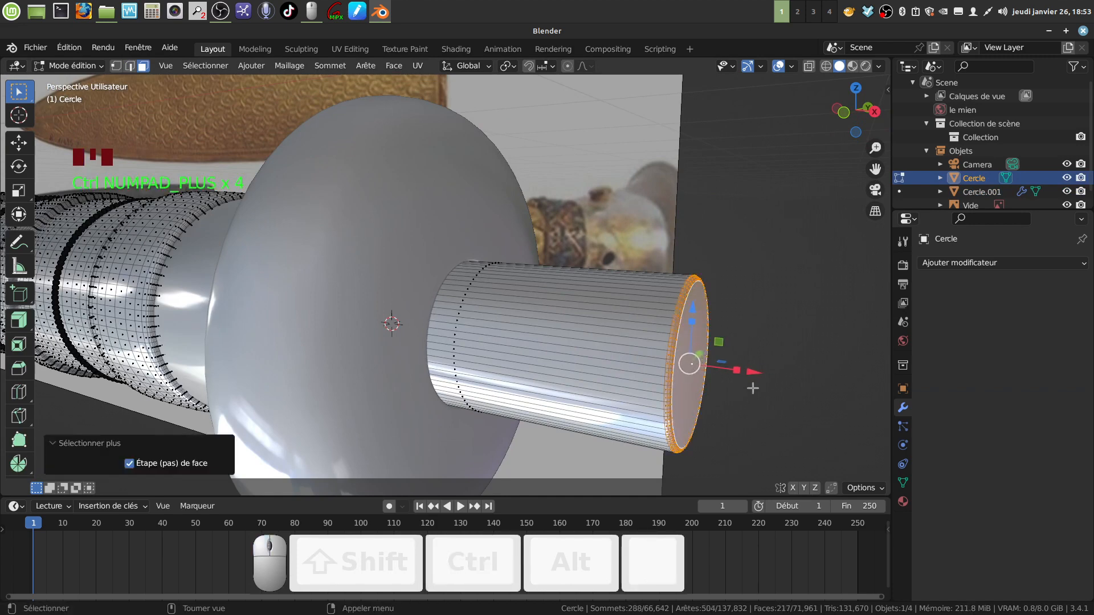
left_click_drag(752, 372, 541, 353)
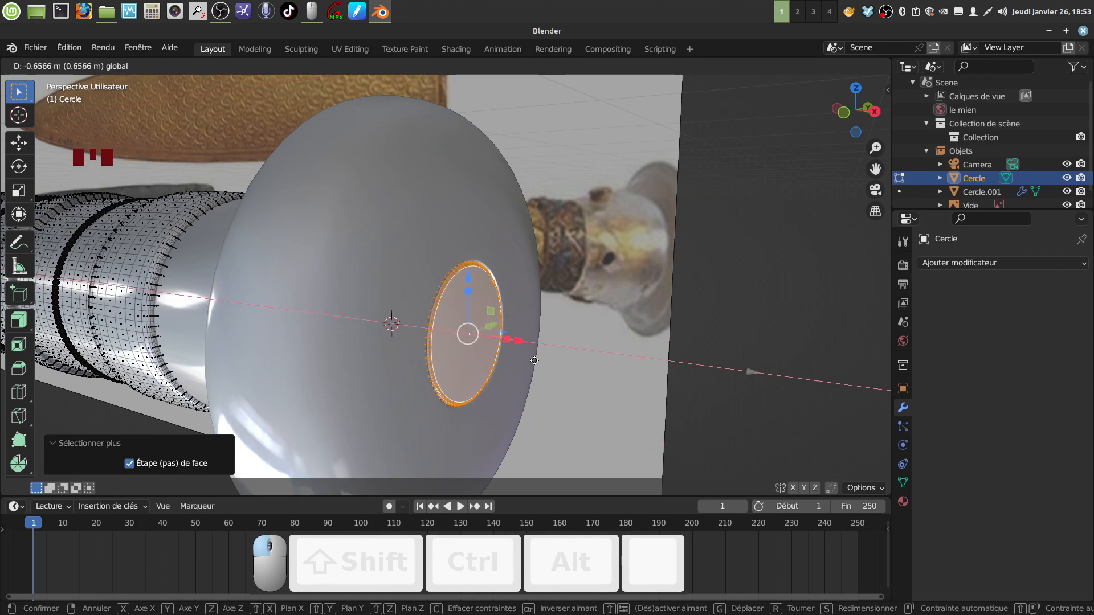
left_click_drag(534, 361, 535, 360)
mouse_move(534, 360)
middle_mouse_down()
mouse_move(576, 349)
mouse_move(545, 370)
middle_mouse_up()
key("Tab")
- Examine the assembled handle and pommel from several angles against the dagger reference image
scroll(540, 370, "down", 5)
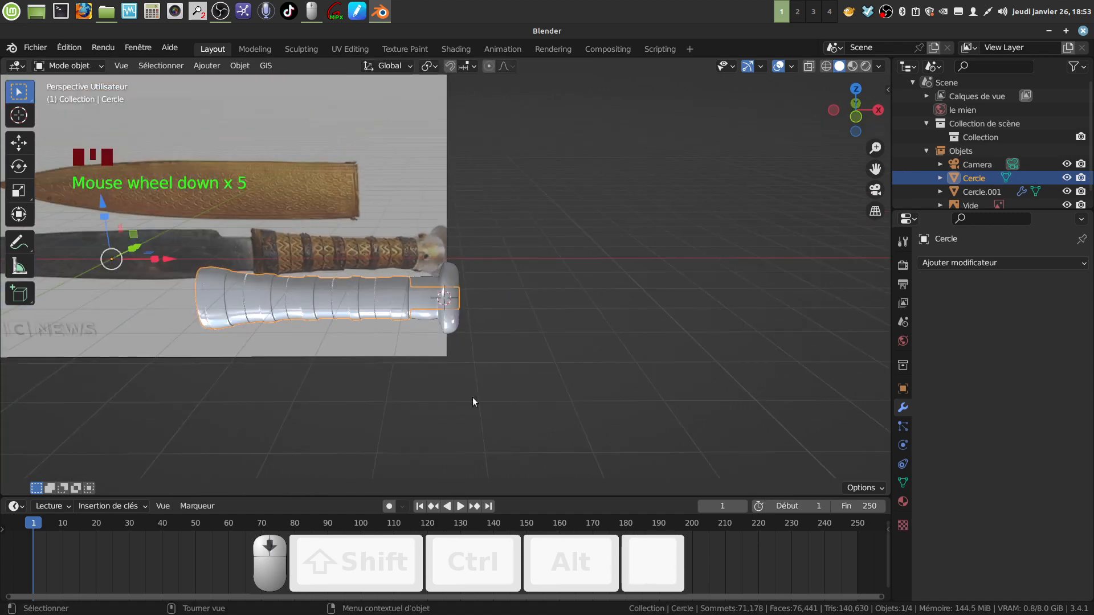
middle_click_drag(473, 401, 560, 357, "shift")
scroll(560, 418, "up", 3)
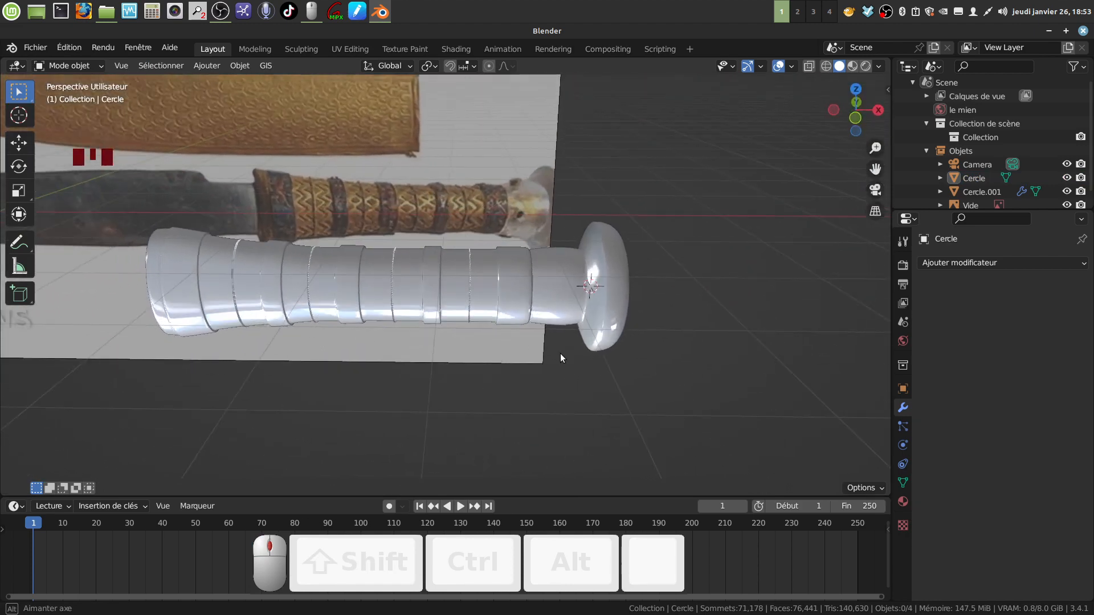
scroll(560, 357, "down", 2)
middle_click_drag(496, 339, 655, 356, "shift")
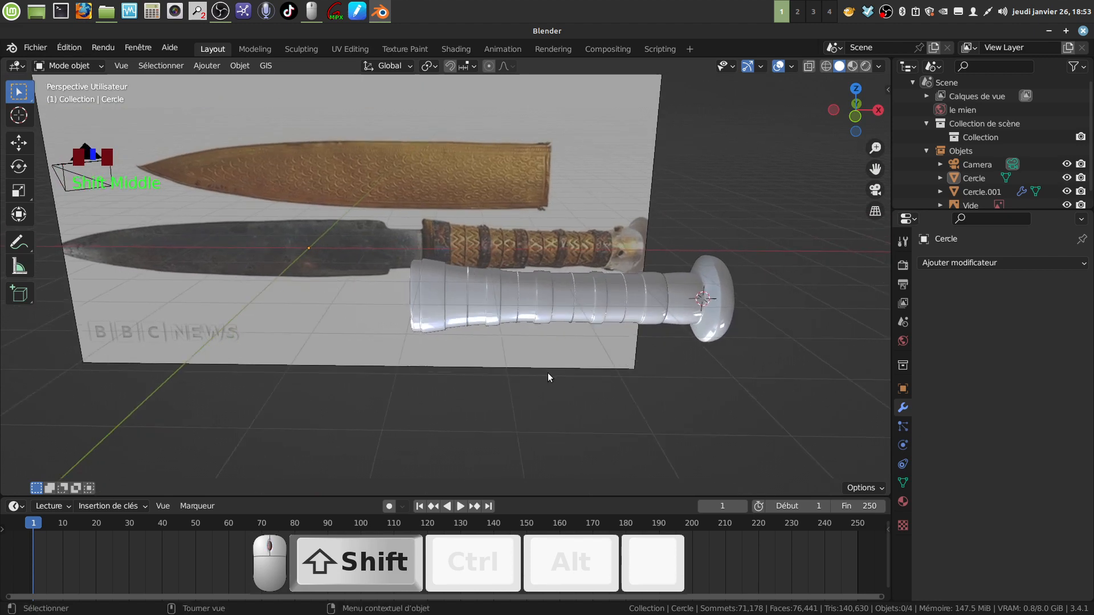
scroll(548, 373, "up", 2)
mouse_move(542, 359)
middle_mouse_down()
mouse_move(614, 326)
mouse_move(594, 347)
mouse_move(552, 348)
middle_mouse_up()
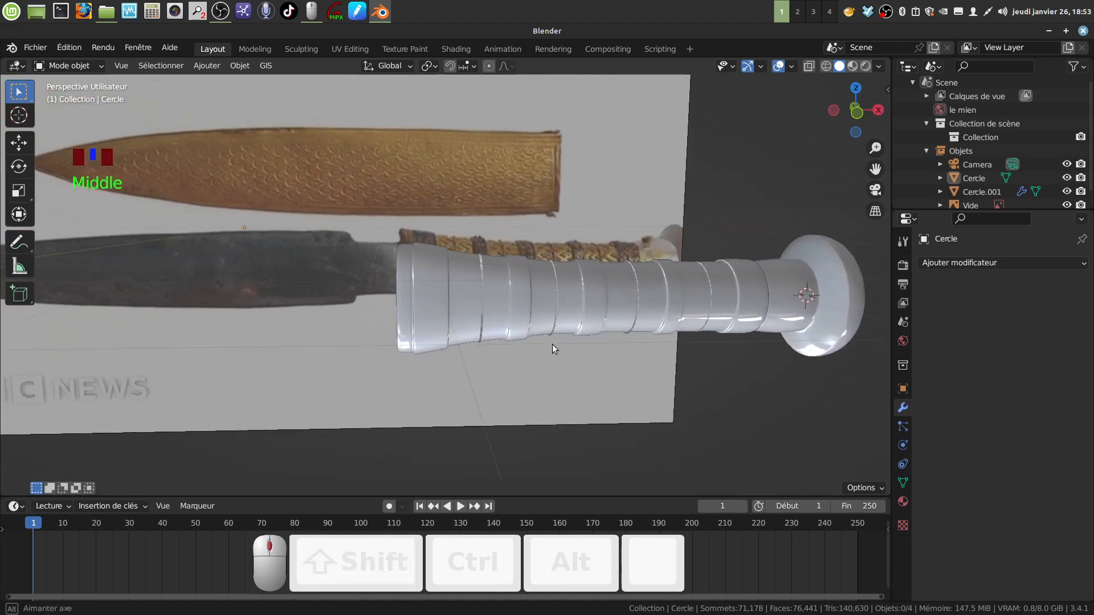
scroll(552, 346, "down", 2)
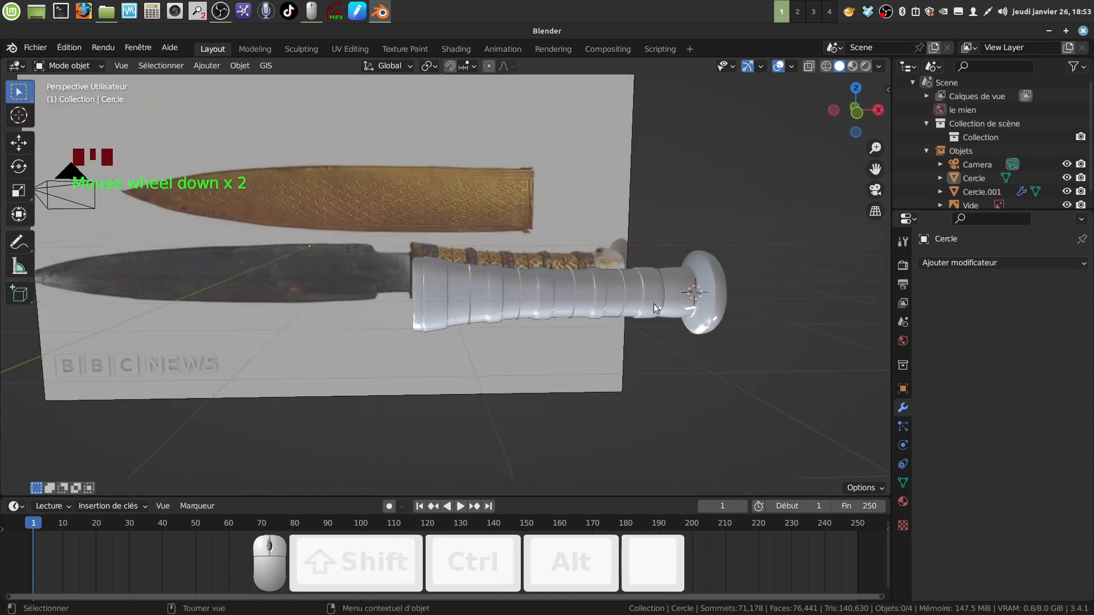
mouse_move(654, 309)
middle_mouse_down()
mouse_move(608, 295)
mouse_move(719, 329)
mouse_move(703, 379)
mouse_move(638, 390)
mouse_move(603, 342)
mouse_move(609, 329)
mouse_move(688, 305)
mouse_move(739, 318)
mouse_move(753, 305)
mouse_move(744, 316)
mouse_move(596, 320)
mouse_move(682, 305)
mouse_move(610, 292)
mouse_move(638, 320)
middle_mouse_up()
scroll(644, 308, "down", 2)
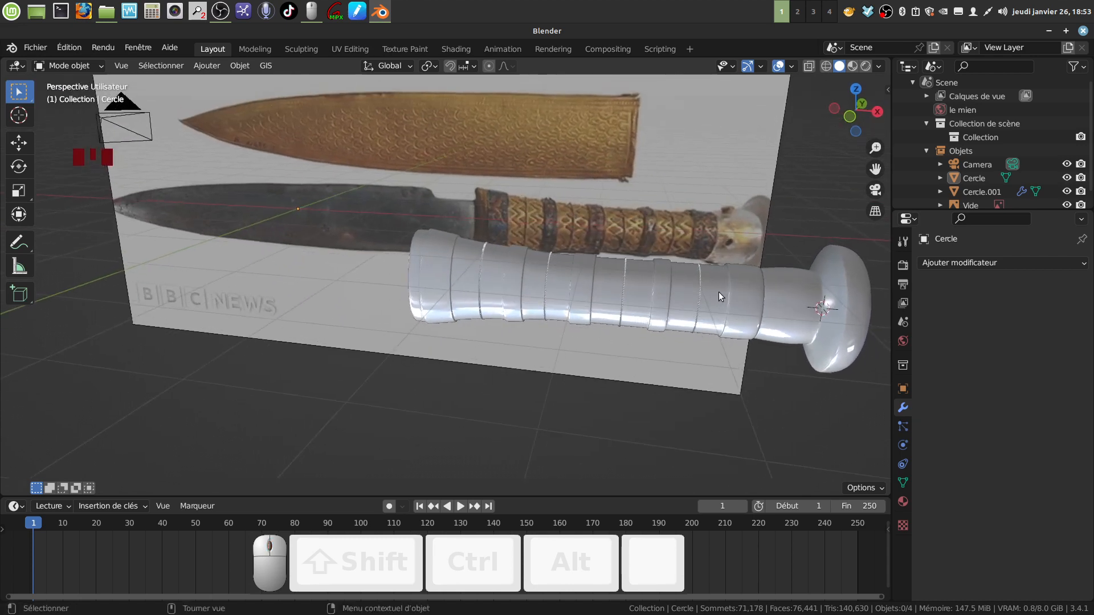
middle_click_drag(719, 297, 613, 292, "shift")
left_click(677, 316)
key("Delete")
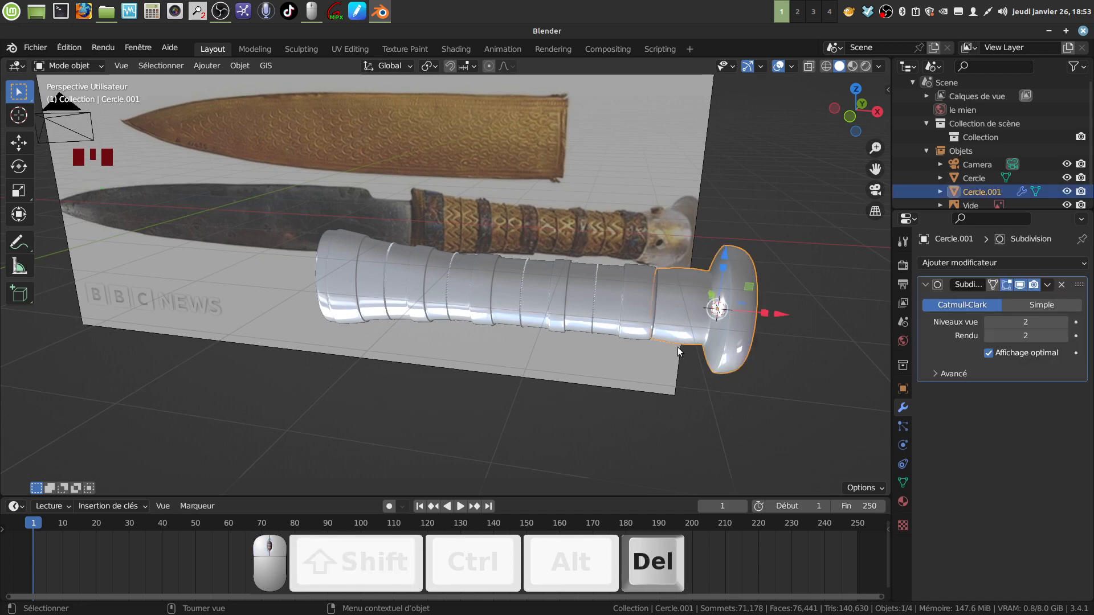
left_click(632, 326)
key("Delete")
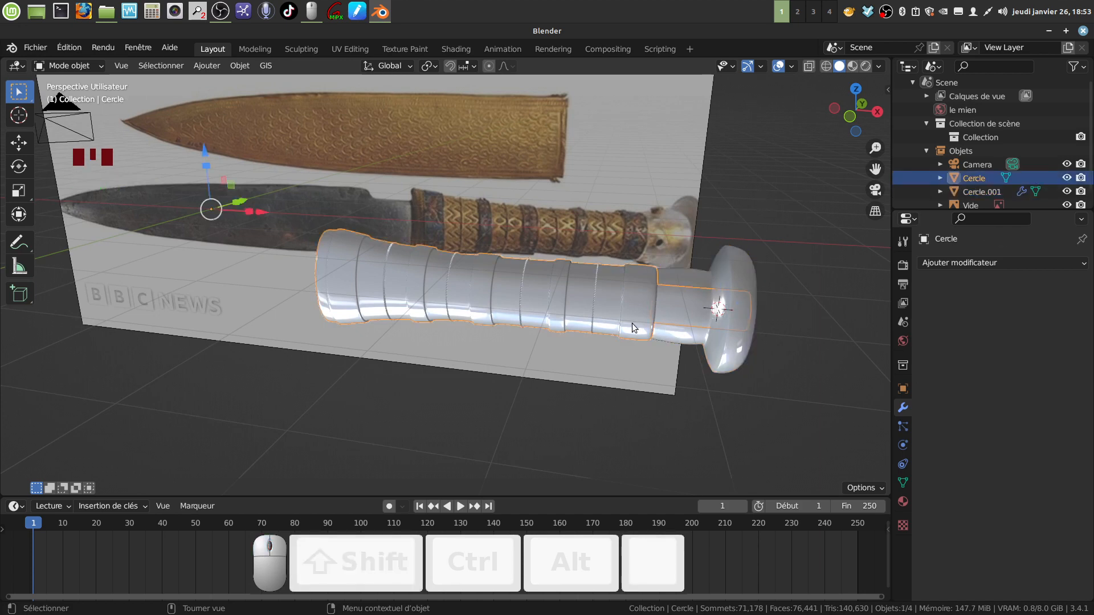
key("Tab")
scroll(647, 342, "up", 3)
key("Tab")
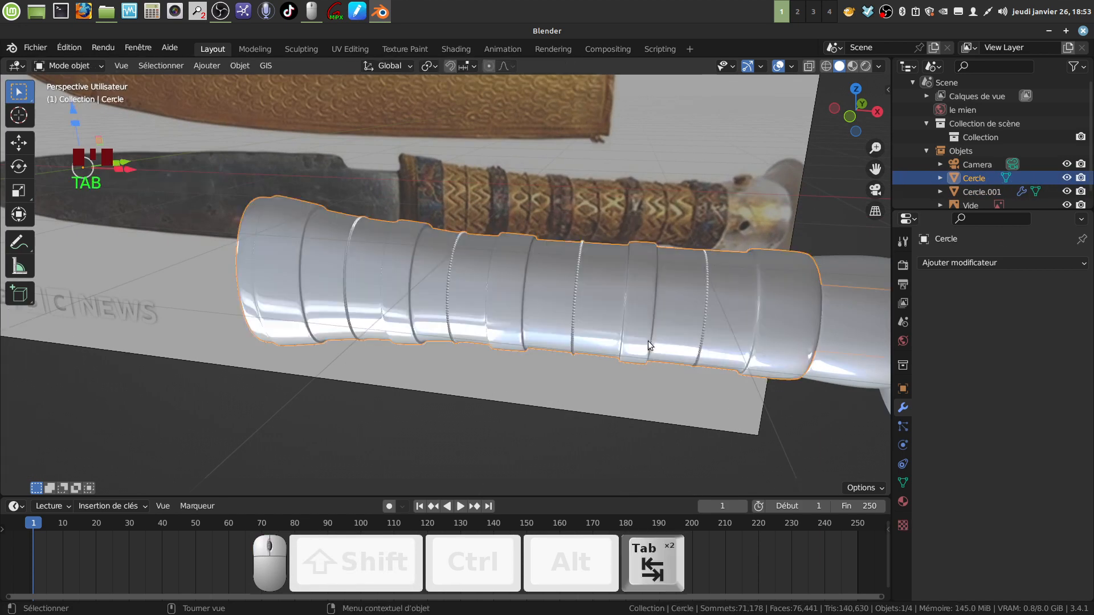
scroll(648, 341, "down", 3)
scroll(695, 336, "up", 1)
scroll(690, 357, "down", 3)
left_click(684, 350)
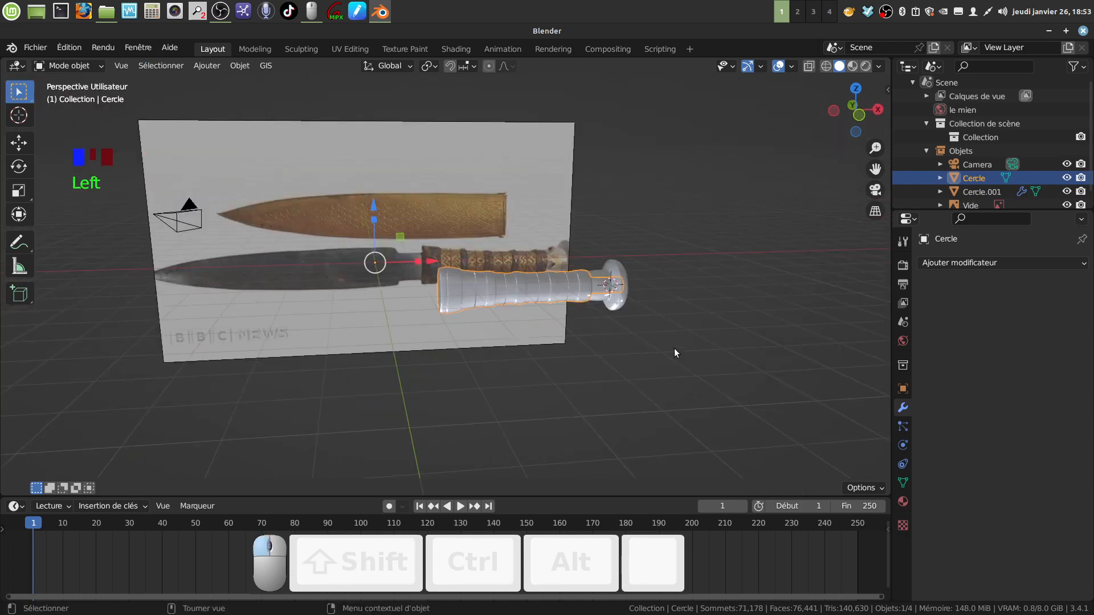
- Inspect the handle's blade-side opening and compare the pommel end with the one in the reference image
middle_click_drag(675, 347, 593, 307)
middle_click_drag(593, 241, 568, 256)
middle_click_drag(507, 278, 608, 289)
scroll(576, 322, "up", 3)
middle_click_drag(577, 323, 541, 320, "shift")
scroll(501, 262, "up", 2)
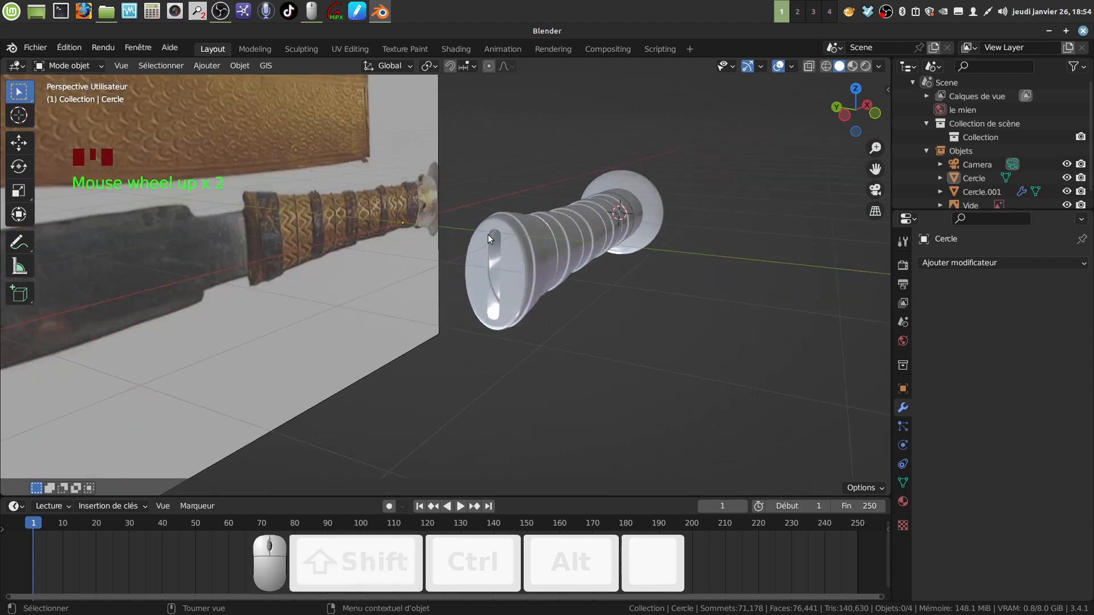
middle_click_drag(483, 317, 456, 244)
scroll(527, 283, "down", 1)
scroll(531, 303, "up", 1)
scroll(525, 312, "down", 2)
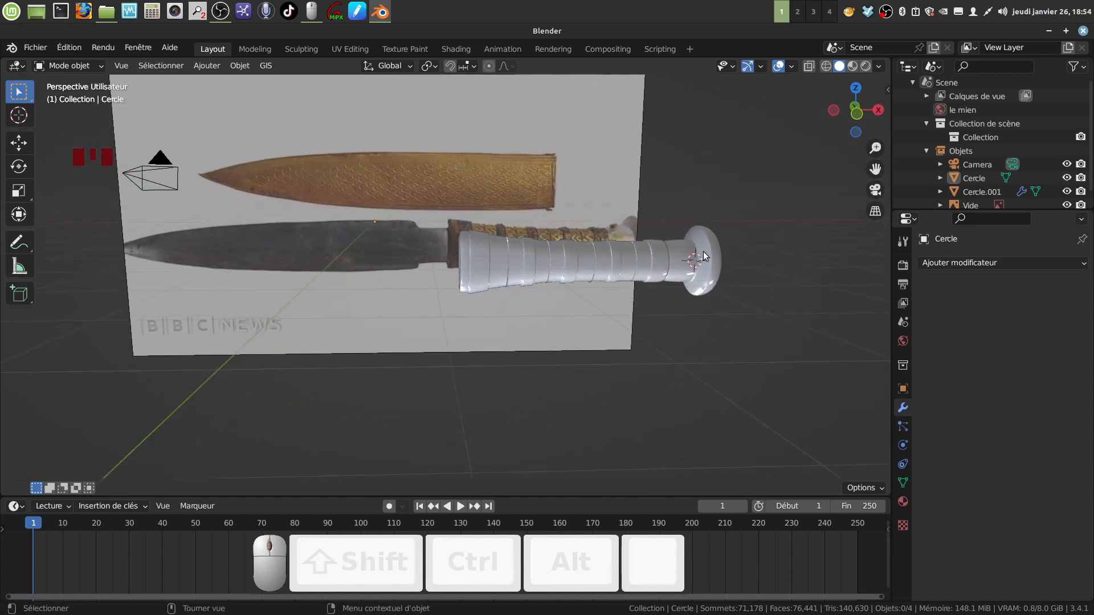
mouse_move(664, 250)
middle_mouse_down()
mouse_move(678, 272)
mouse_move(662, 258)
middle_mouse_up()
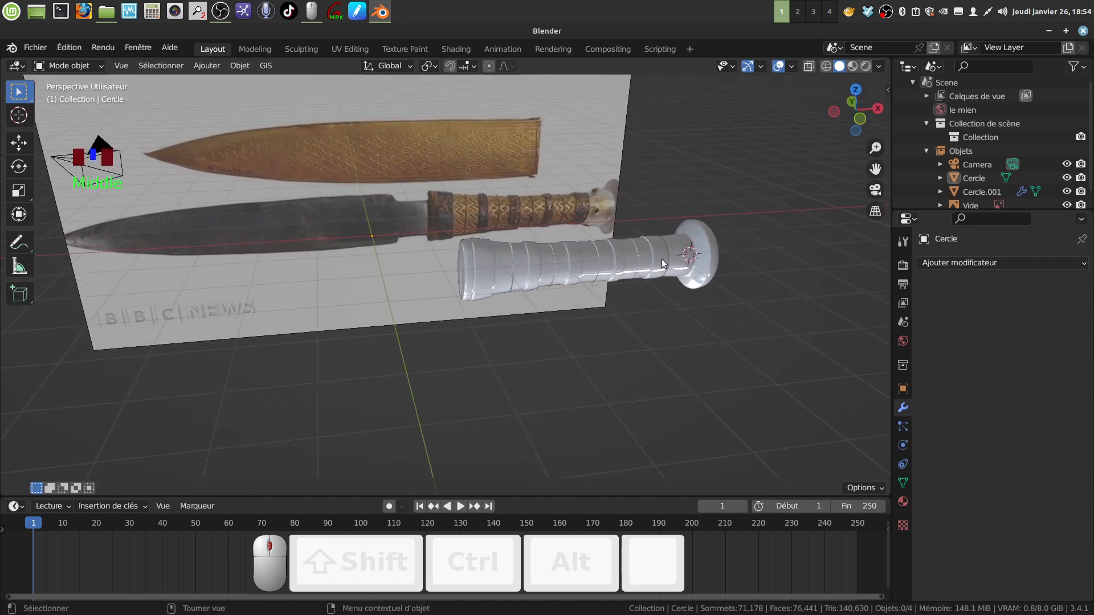
middle_click_drag(619, 222, 558, 292, "shift")
scroll(570, 300, "up", 4)
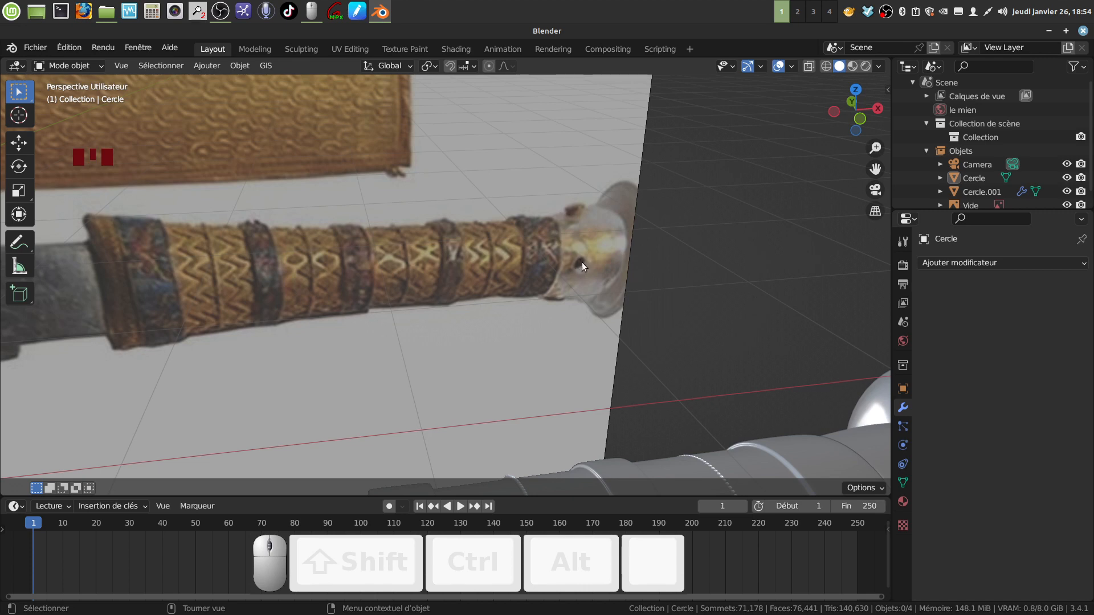
scroll(577, 266, "down", 4)
middle_click_drag(589, 270, 651, 294)
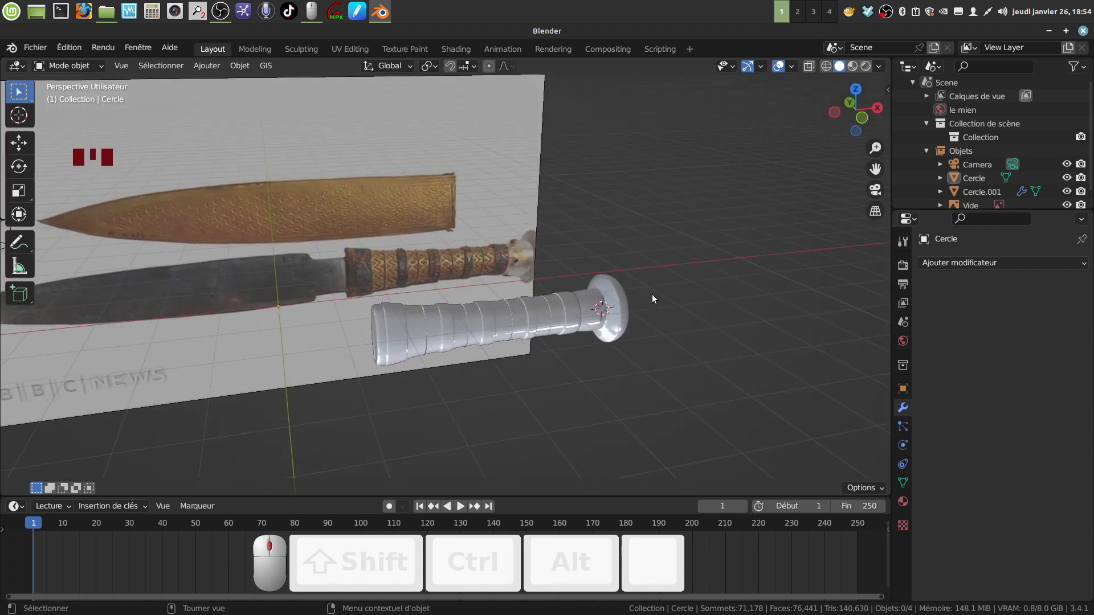
right_click(885, 12)
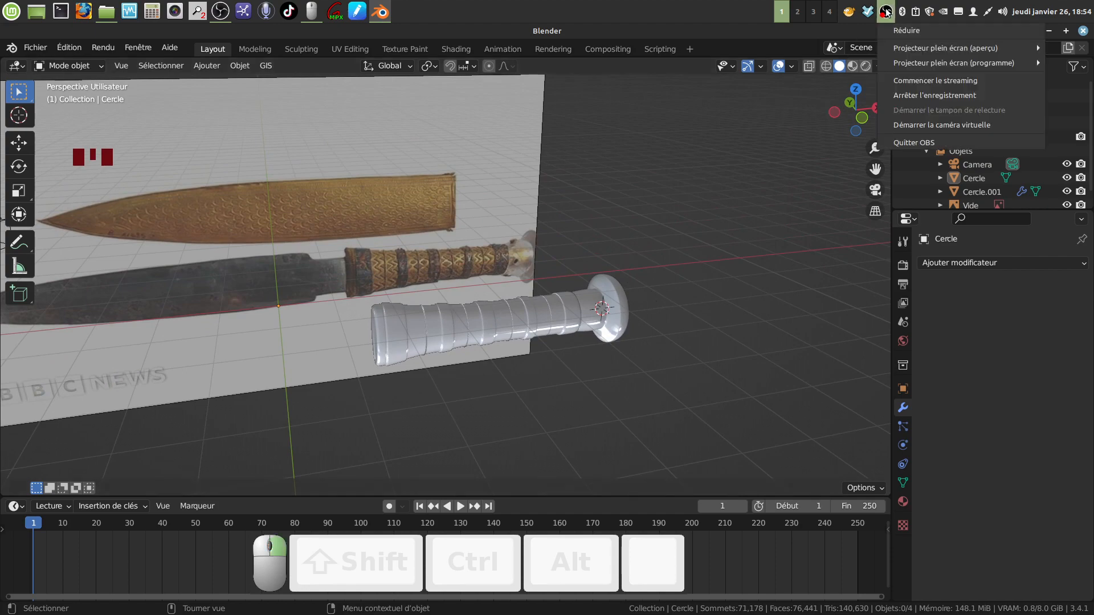